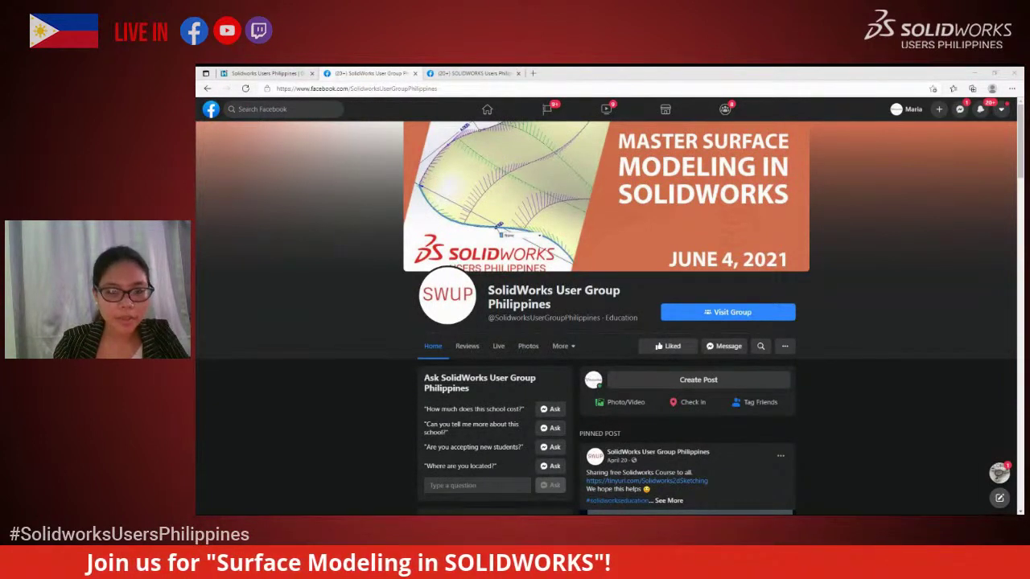
Step: Show the SOLIDWORKS Users Philippines Facebook group, then the LinkedIn group page
left_click(466, 72)
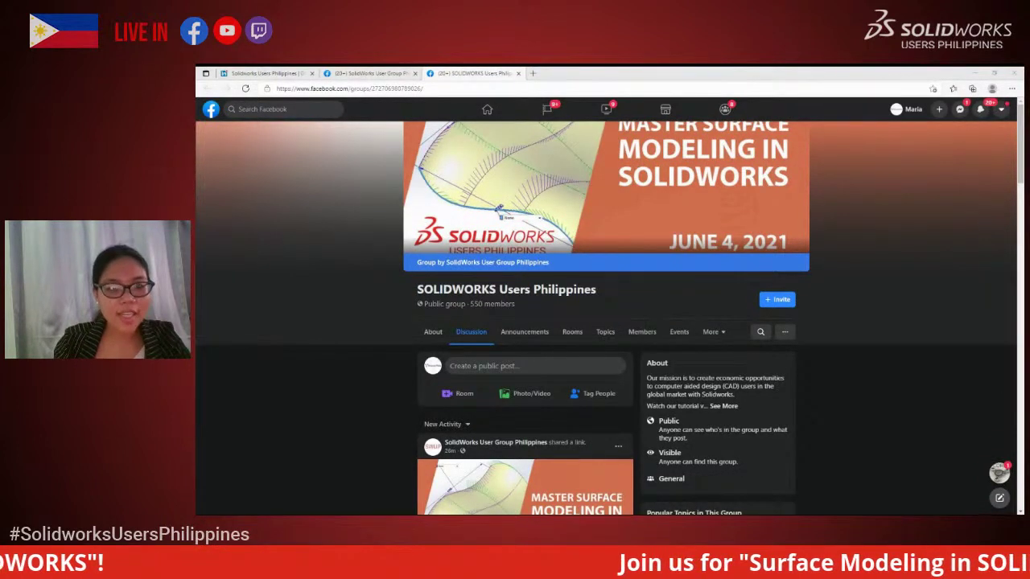
left_click(266, 73)
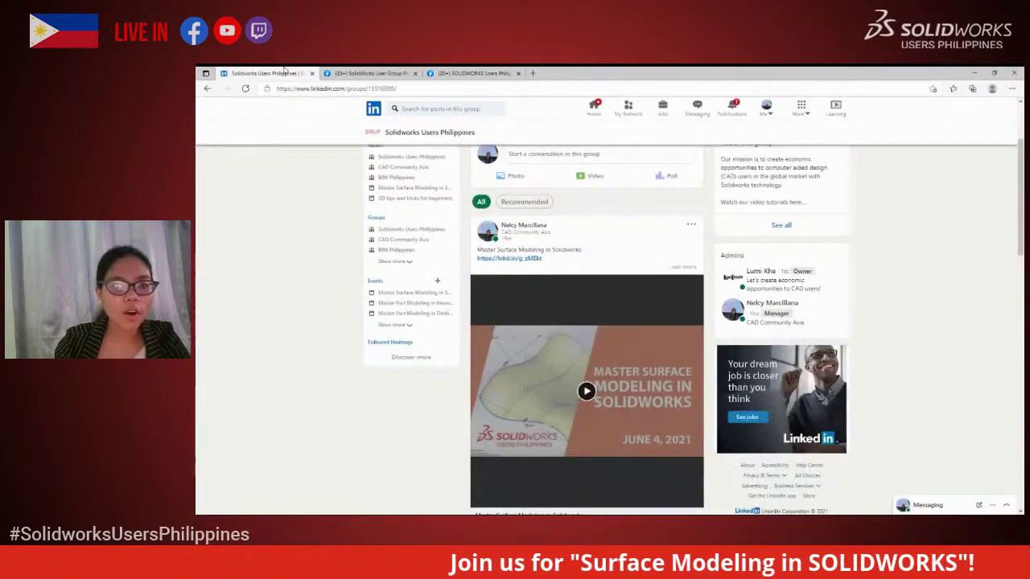
Step: Return to the top of the LinkedIn Solidworks Users Philippines group page and select its address
scroll(609, 294, "up", 2)
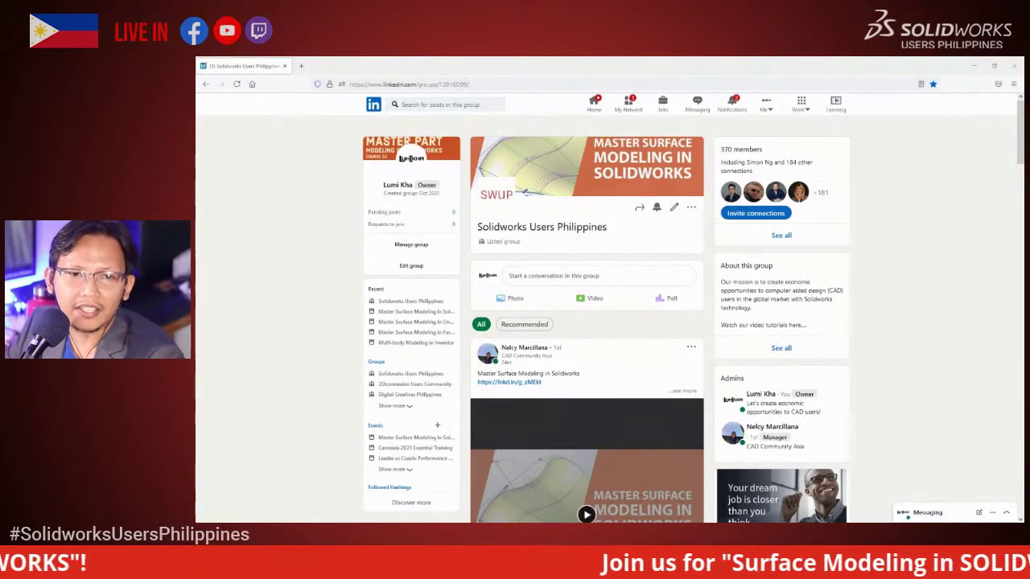
left_click(504, 85)
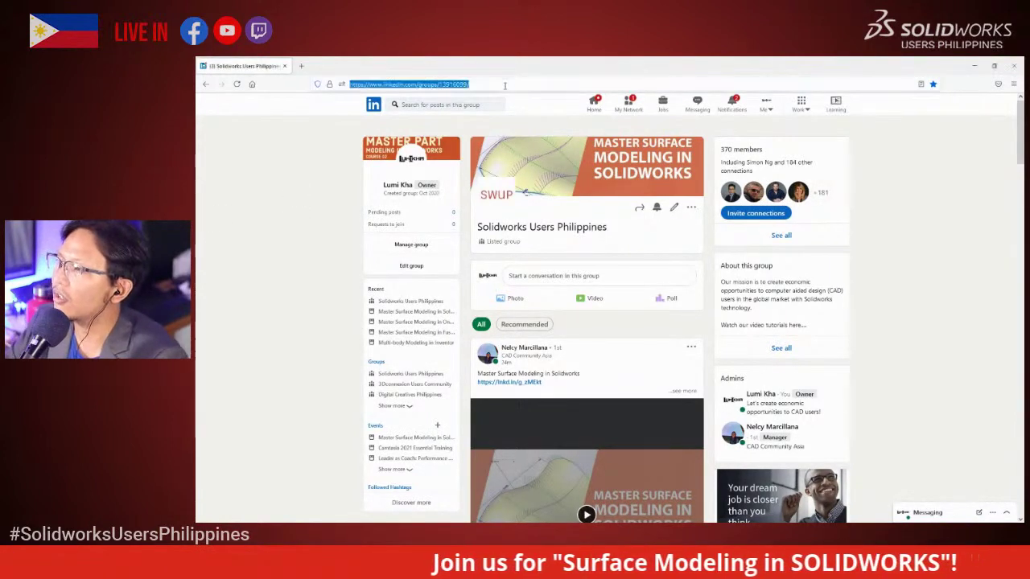
left_click(252, 247)
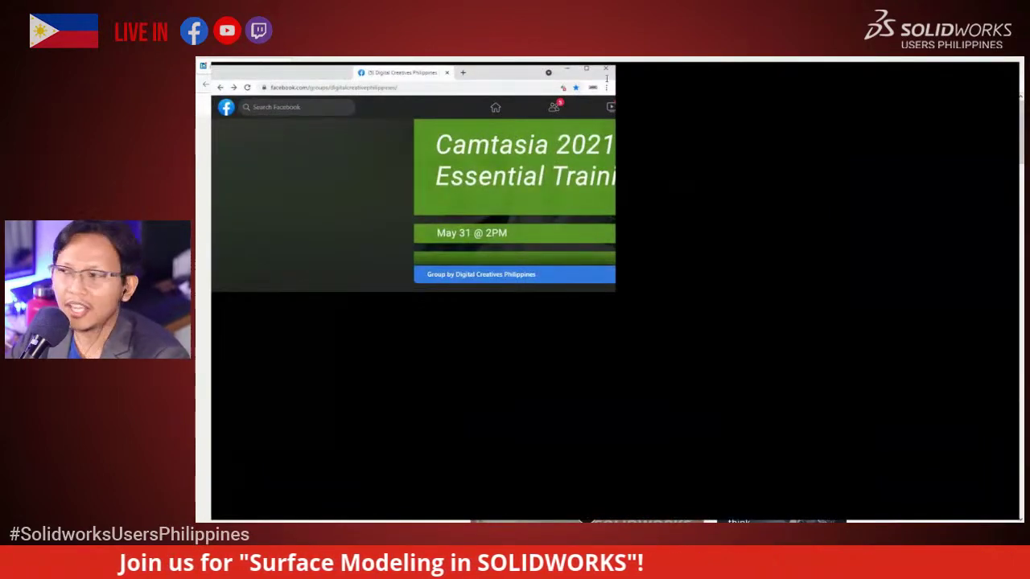
Step: Maximize the Facebook window, dismiss the notification, and switch between the Facebook and LinkedIn group windows
left_click(605, 78)
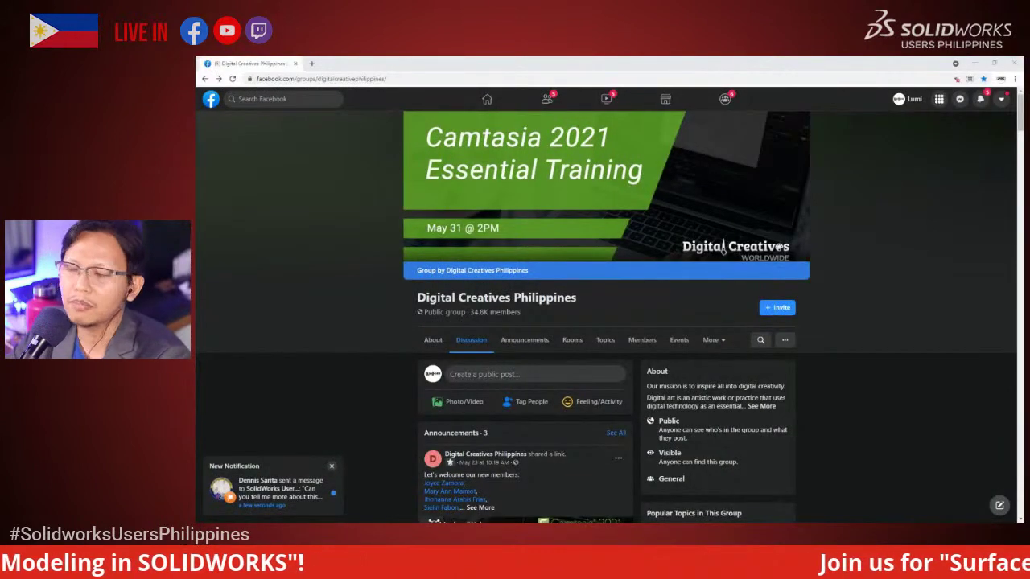
left_click(331, 466)
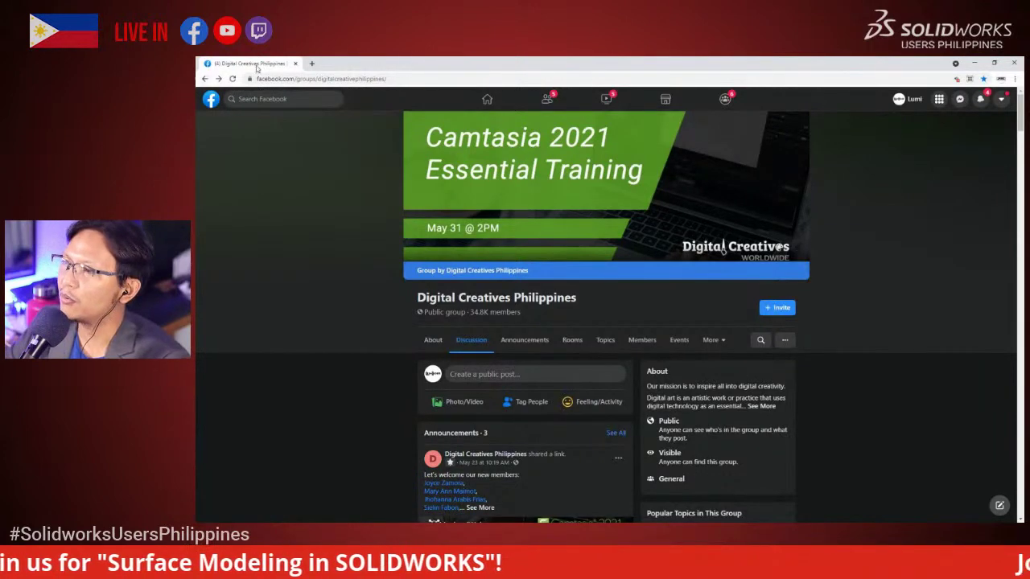
key("alt+Tab")
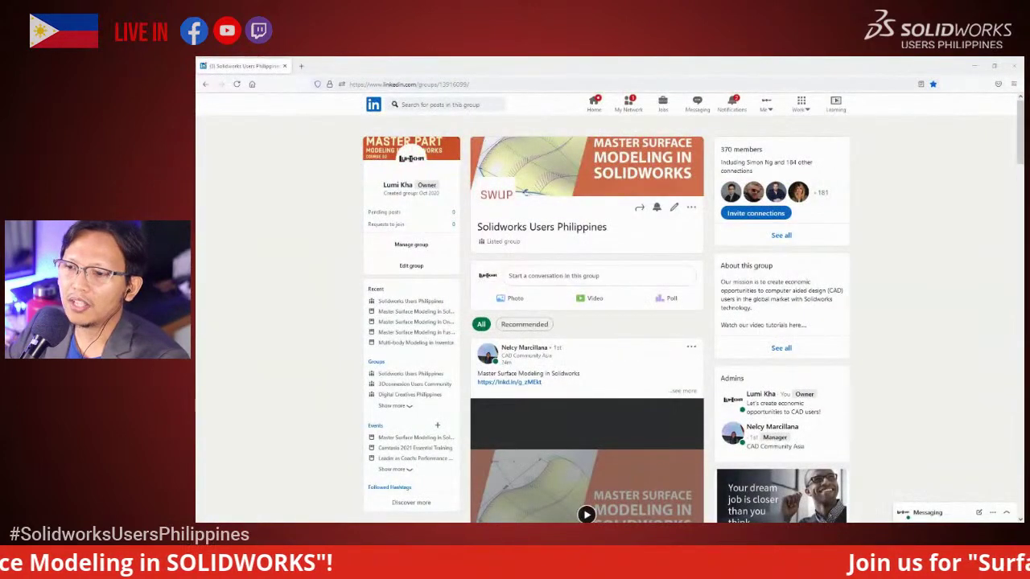
key("alt+Tab")
left_click(422, 79)
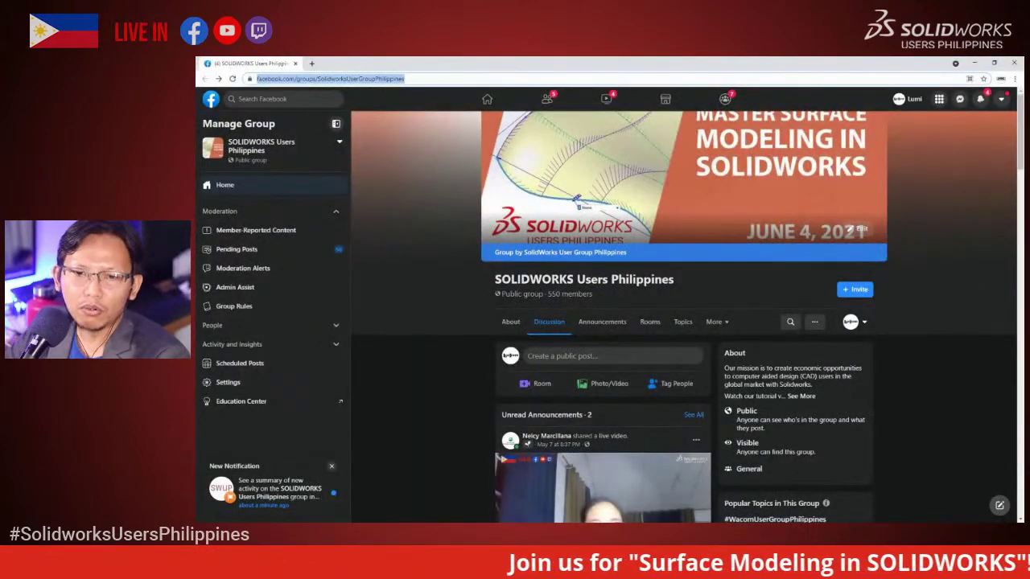
key("alt+Tab")
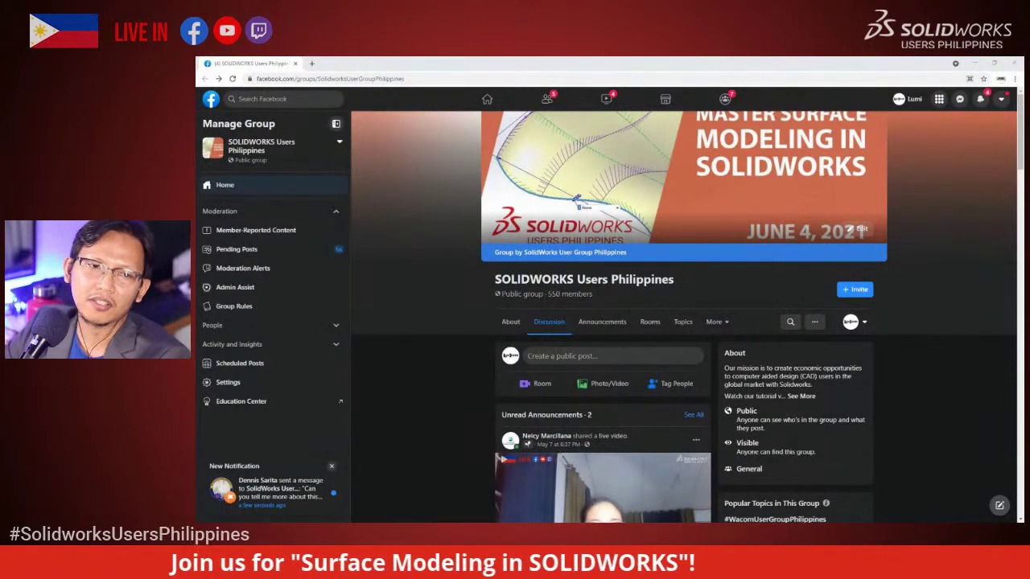
left_click_drag(330, 63, 515, 58)
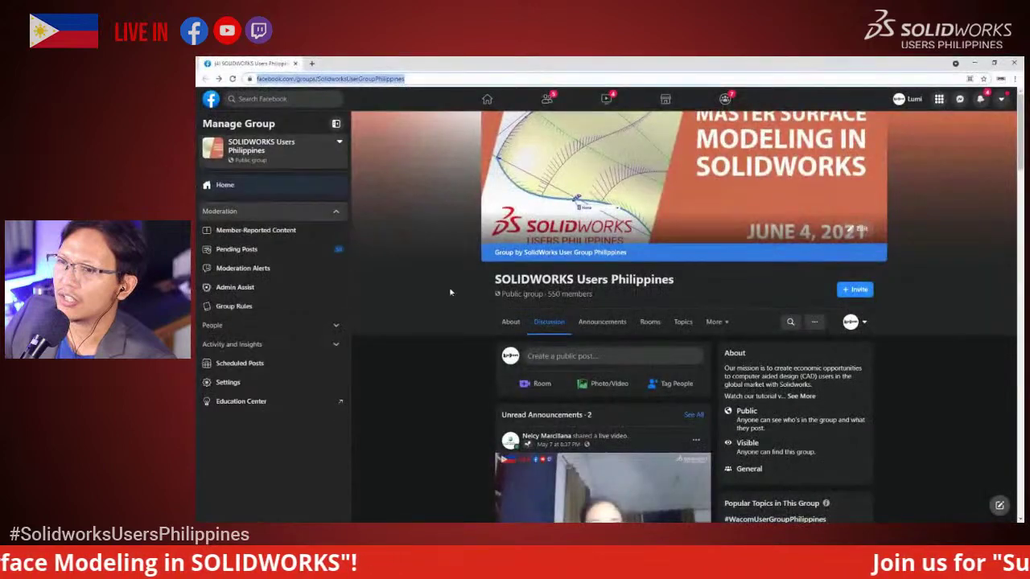
key("alt+Tab")
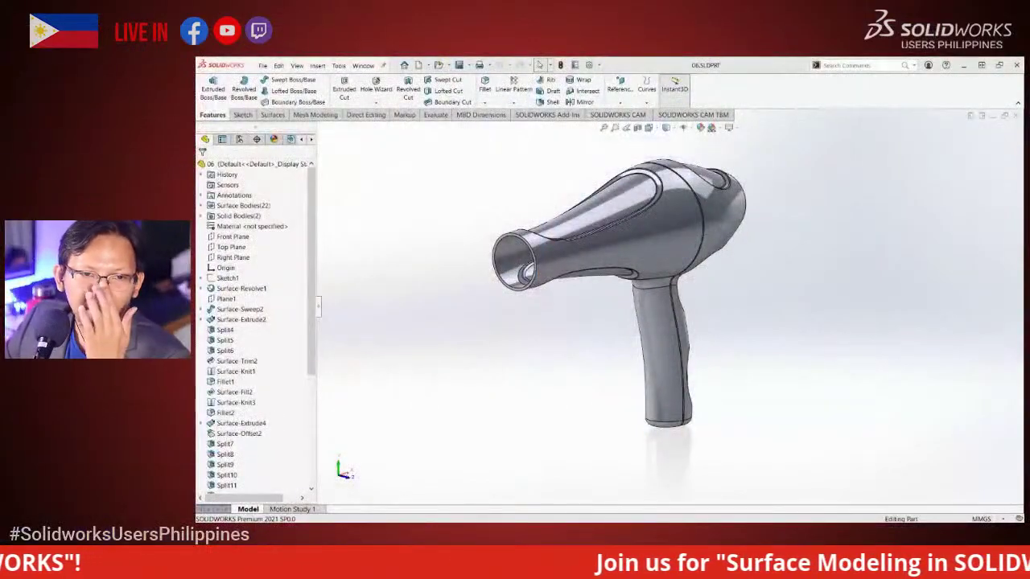
Step: Orbit the finished hair dryer to a side view and bring up the Welcome screen with Ctrl+F2
middle_click_drag(451, 329, 486, 329)
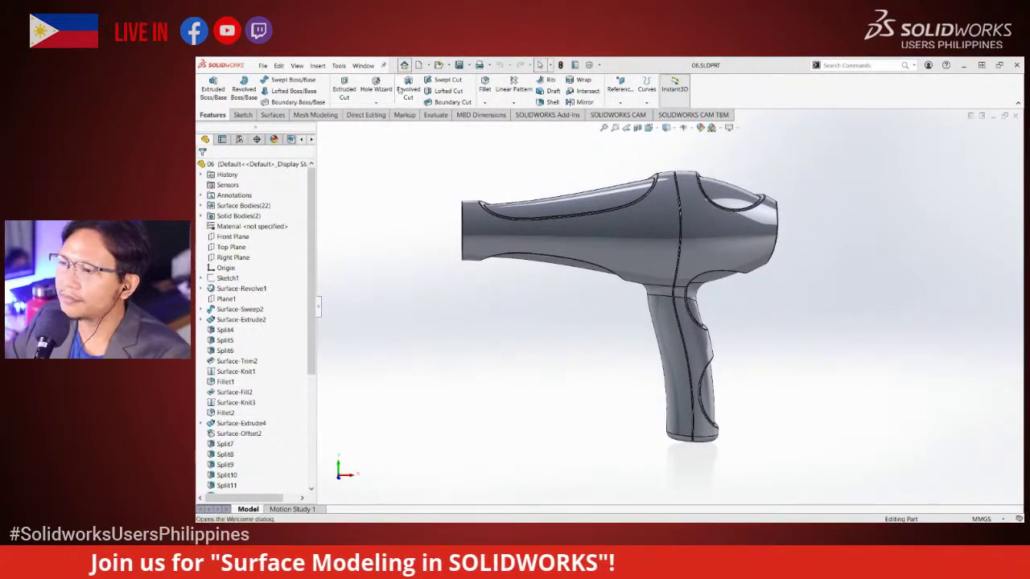
key("ctrl+F2")
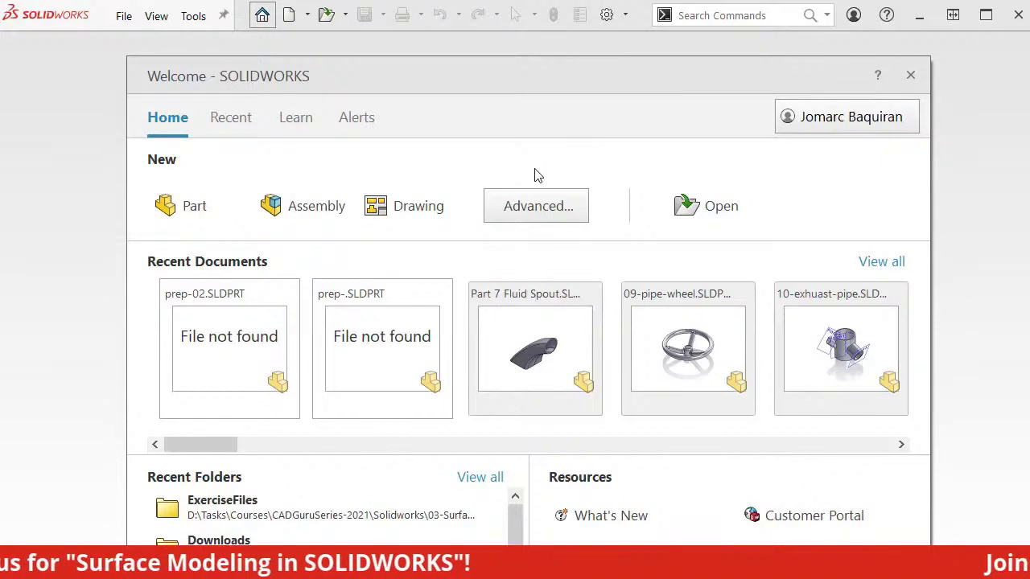
Step: Create a new blank part document, Part1, from the Welcome screen
left_click_drag(462, 76, 479, 93)
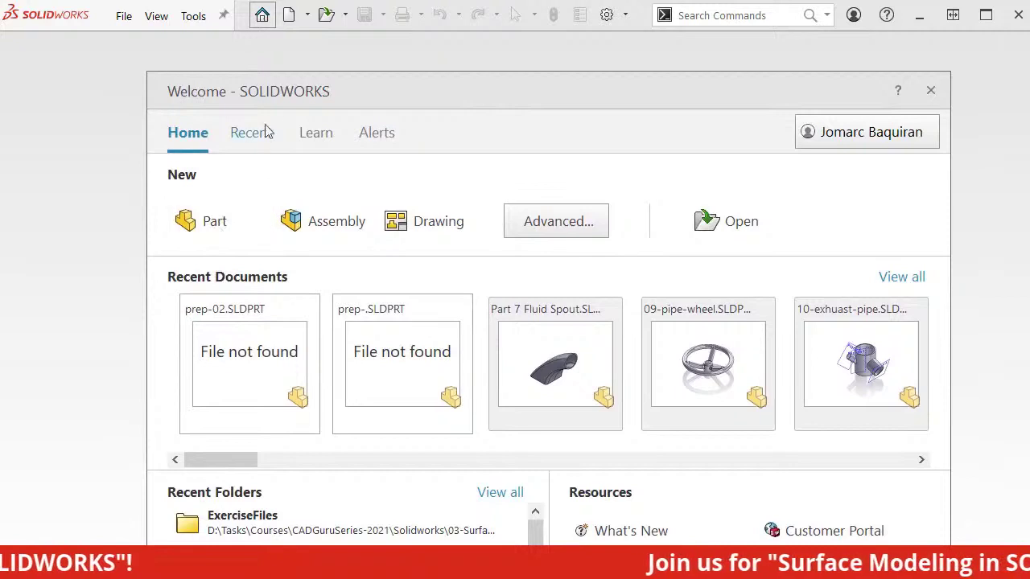
left_click(290, 17)
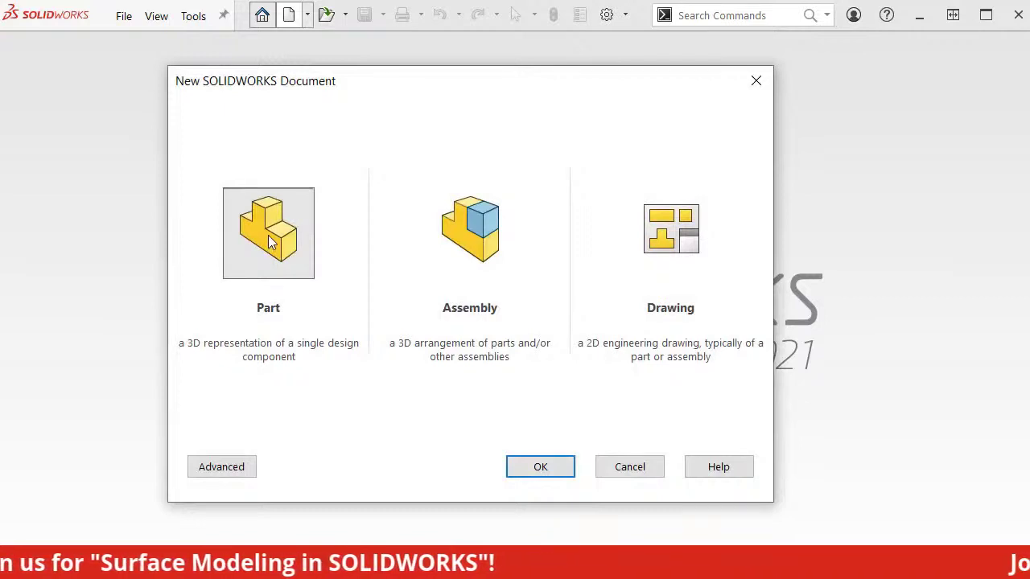
left_click(541, 468)
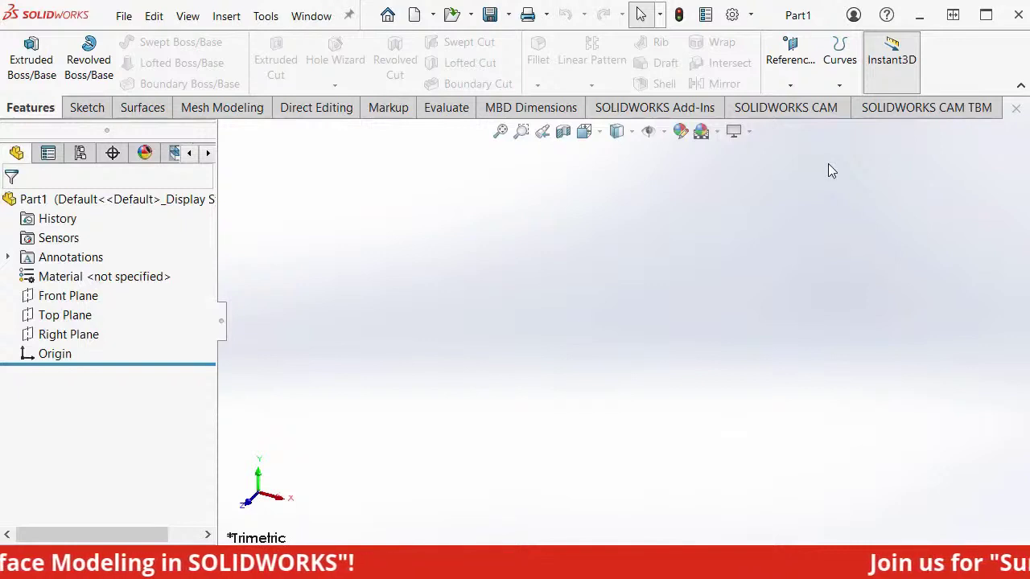
Step: Review the CommandManager tab choices and confirm the part uses MMGS units
right_click(941, 68)
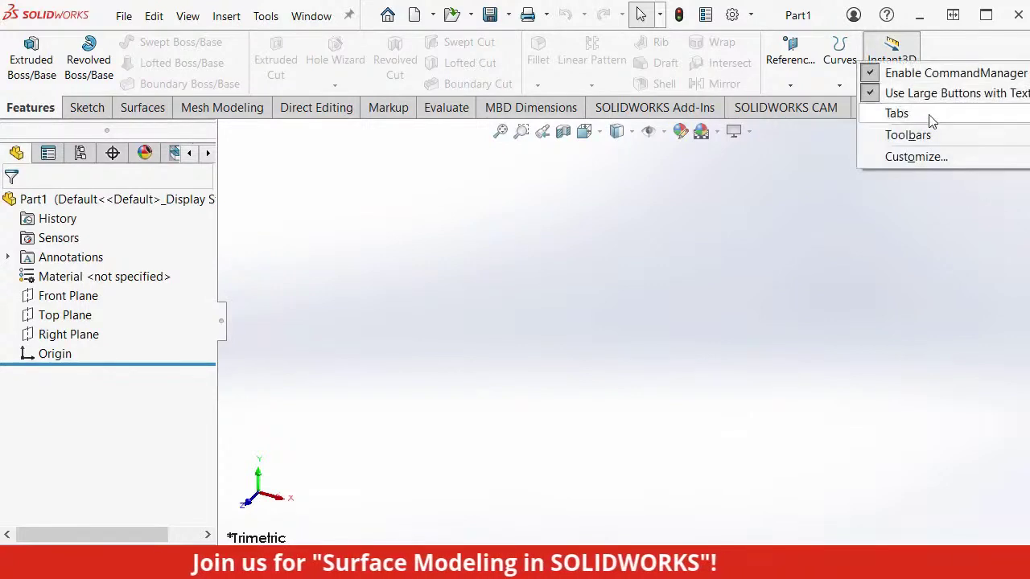
mouse_move(930, 121)
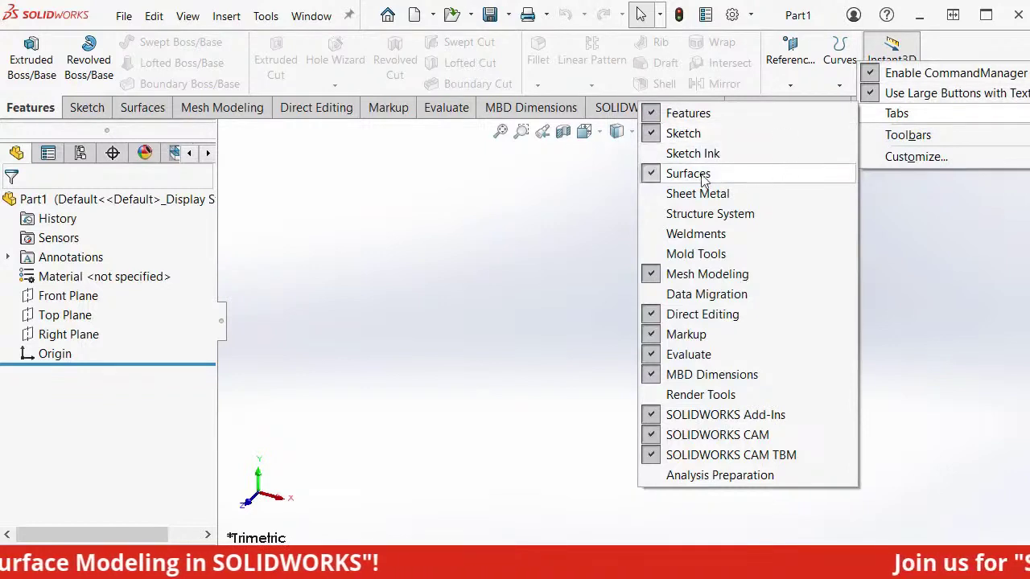
left_click(508, 259)
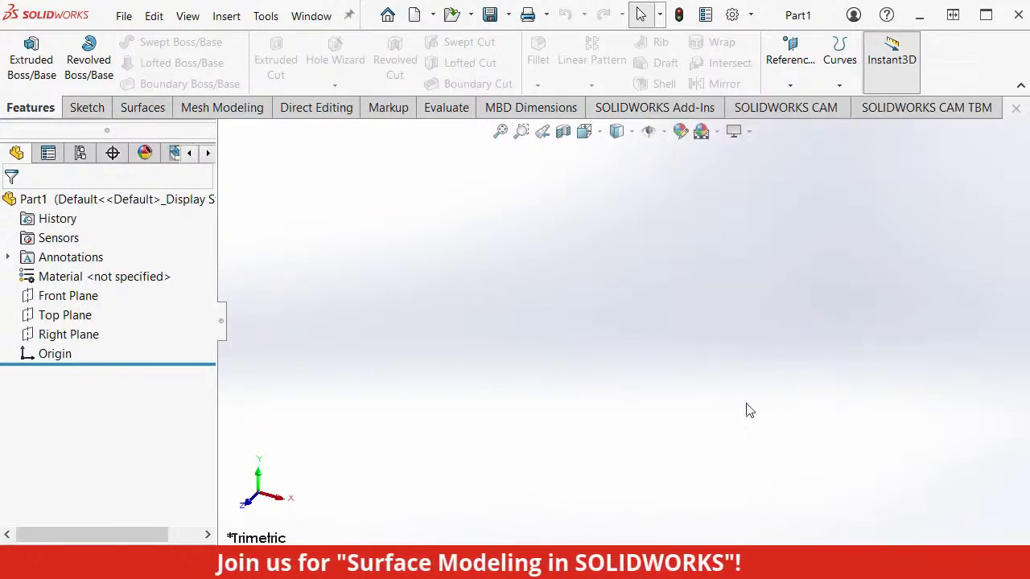
left_click(898, 530)
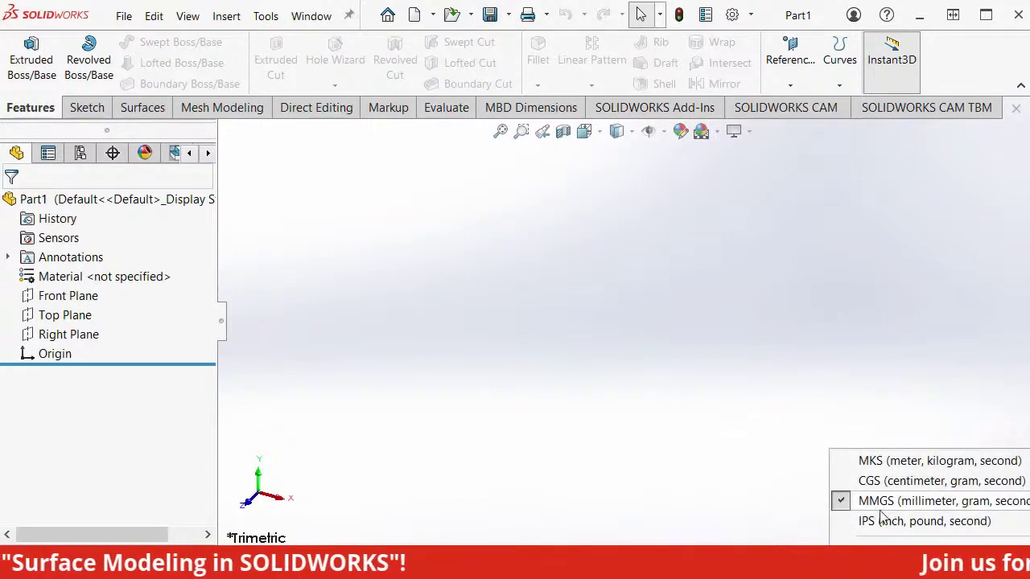
left_click(487, 281)
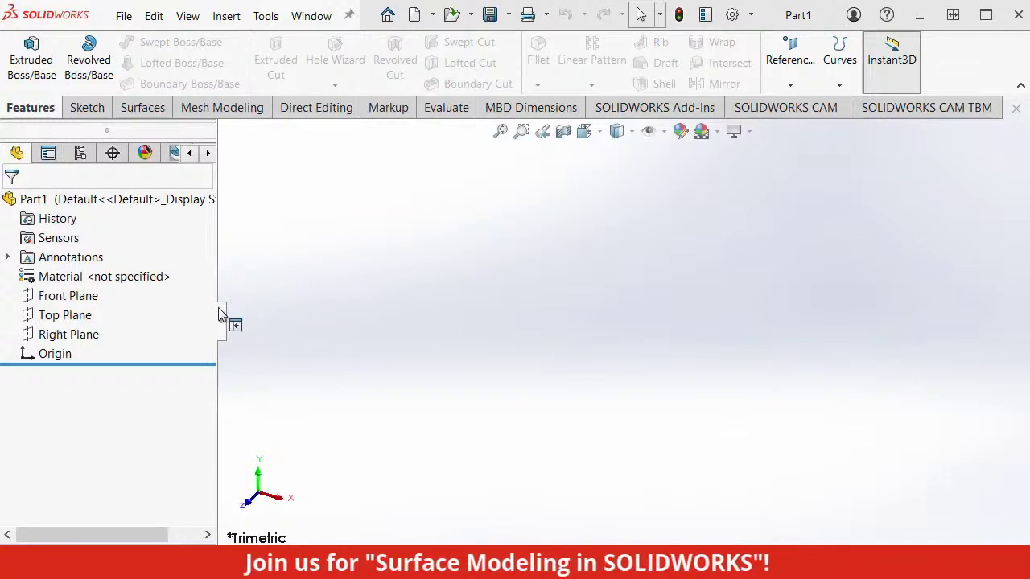
Step: Start Sketch1 on the Front Plane and switch to the hair dryer reference photo
left_click(44, 297)
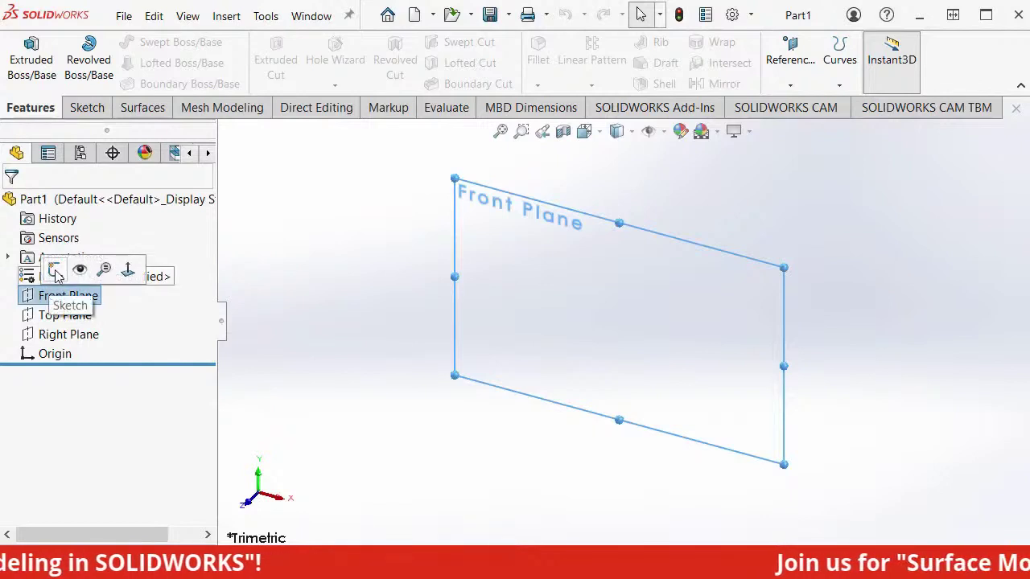
left_click(55, 272)
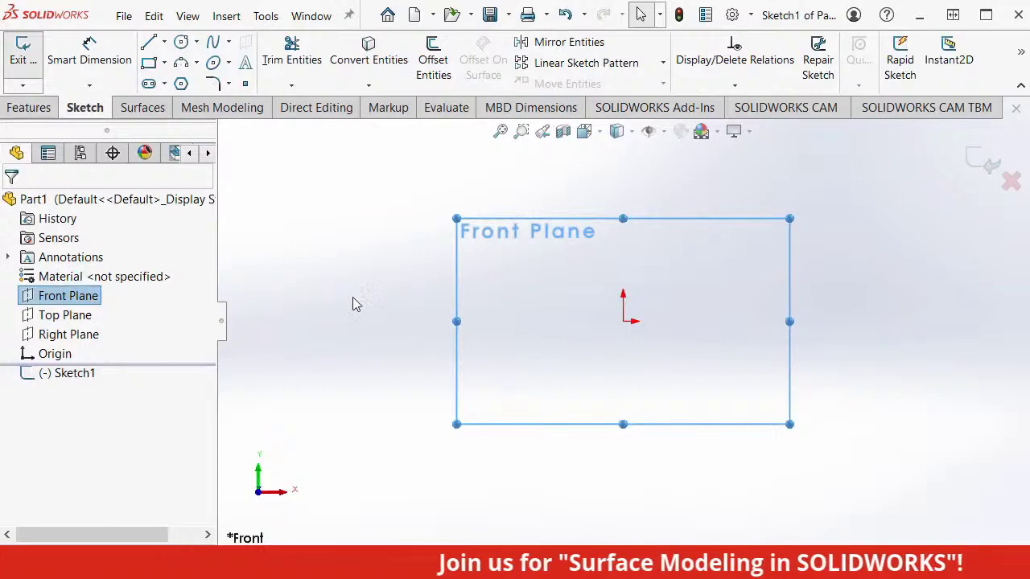
key("alt+Tab")
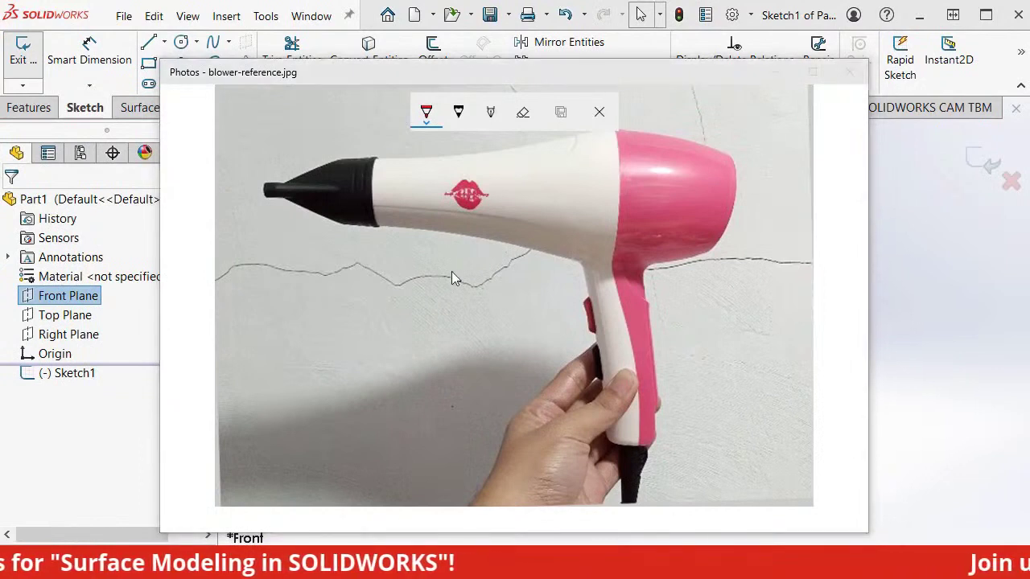
Step: Draw a red line along the dryer's full length, label it 9in, and minimize Photos
left_click(360, 187)
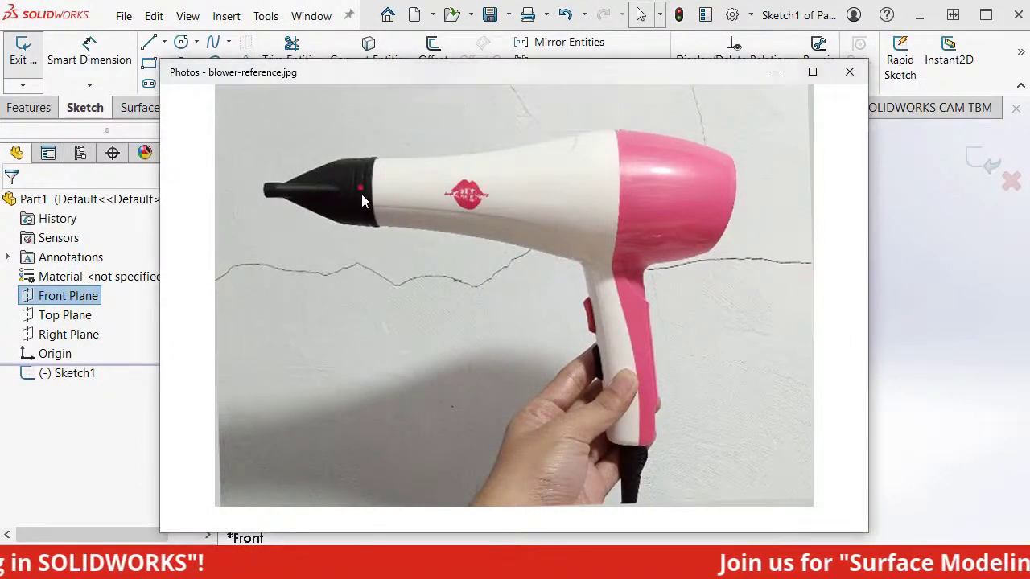
left_click(732, 188)
mouse_move(363, 188)
left_mouse_down()
mouse_move(552, 201)
mouse_move(720, 191)
left_mouse_up()
left_click_drag(375, 177, 371, 196)
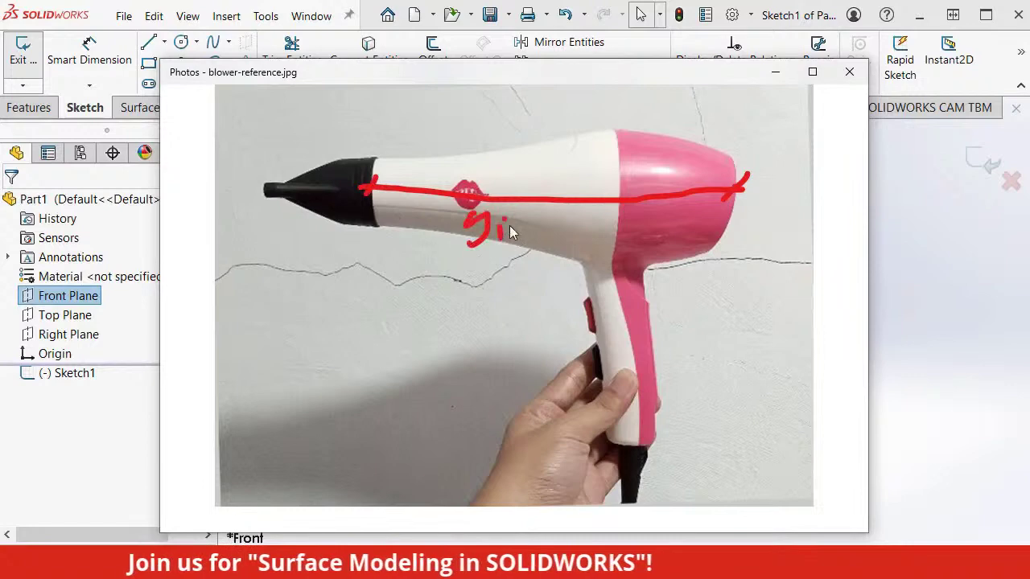
left_click_drag(524, 242, 527, 246)
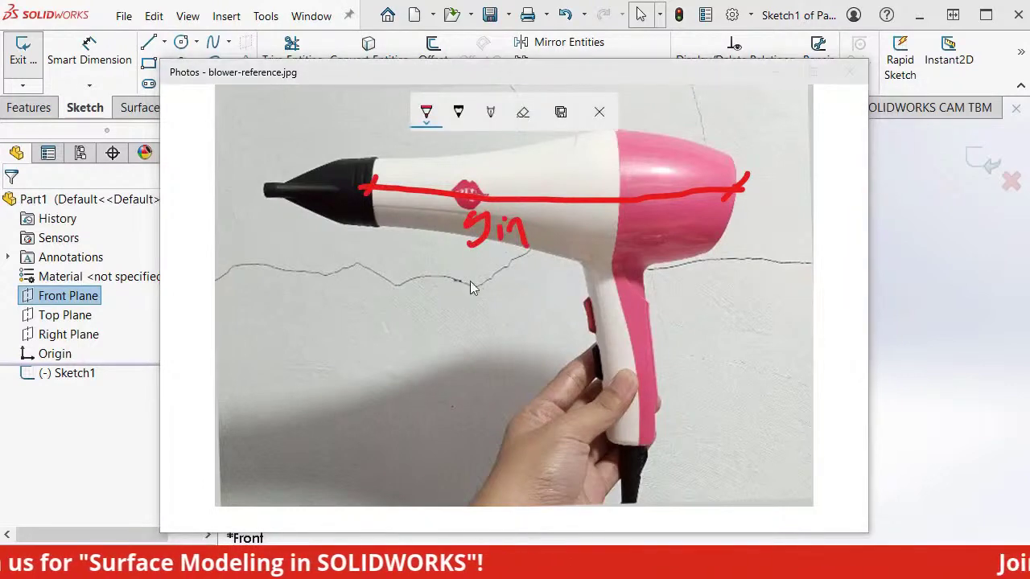
left_click(775, 72)
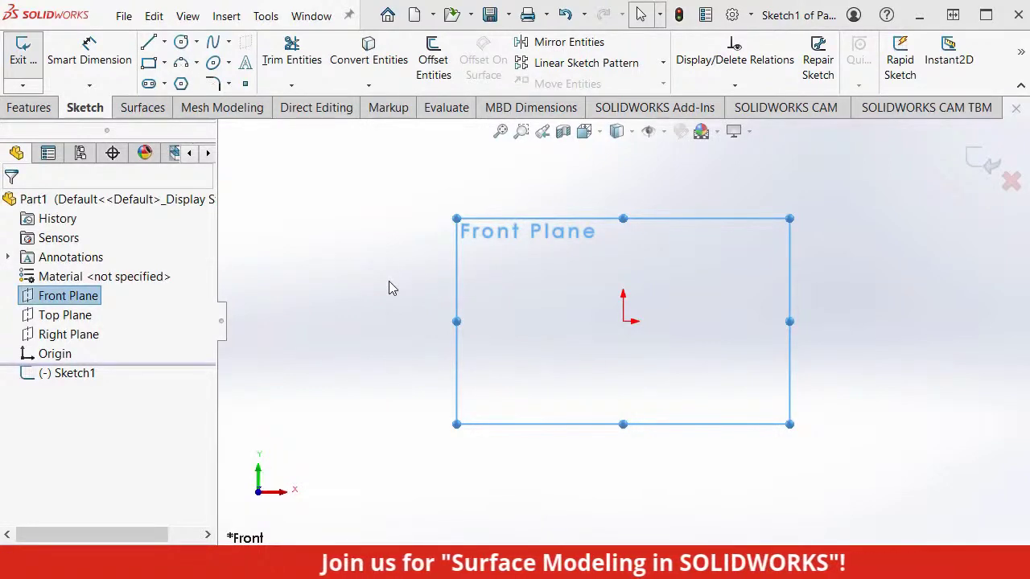
Step: Draw a single horizontal line from the sketch origin out to the right
key("l")
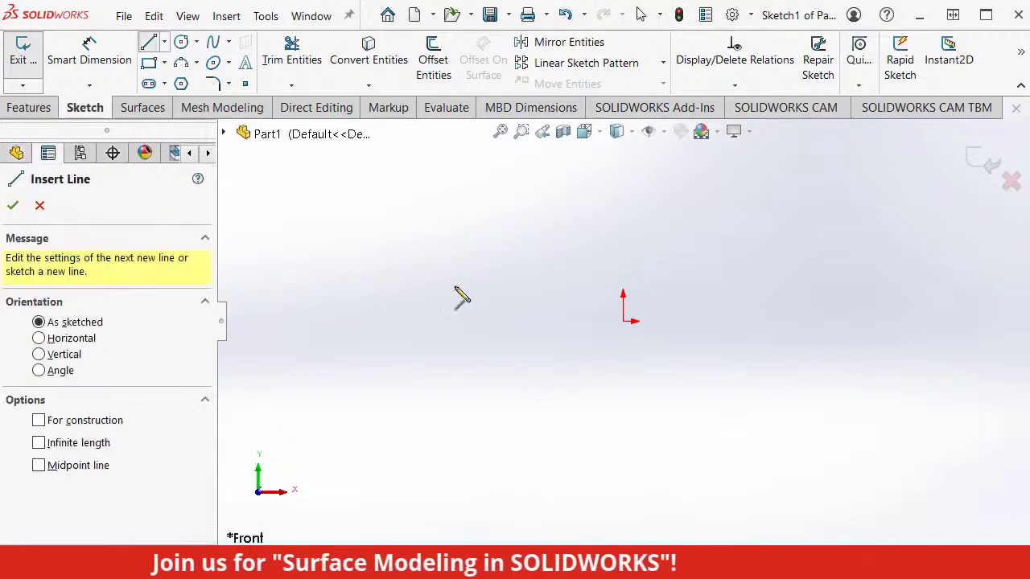
mouse_move(561, 321)
middle_mouse_down("ctrl")
mouse_move(489, 306)
mouse_move(363, 316)
middle_mouse_up("ctrl")
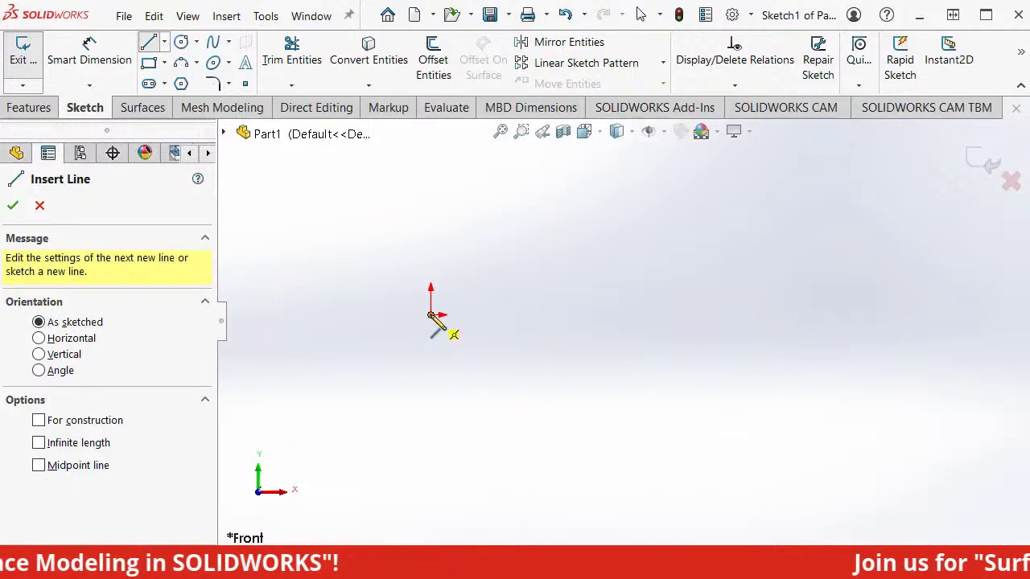
left_click(430, 315)
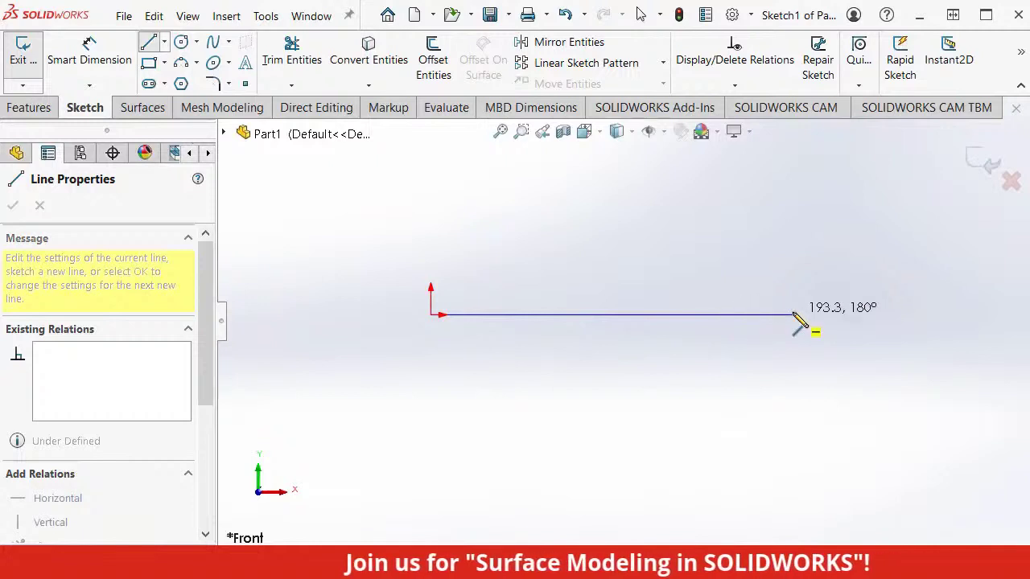
left_click(833, 314)
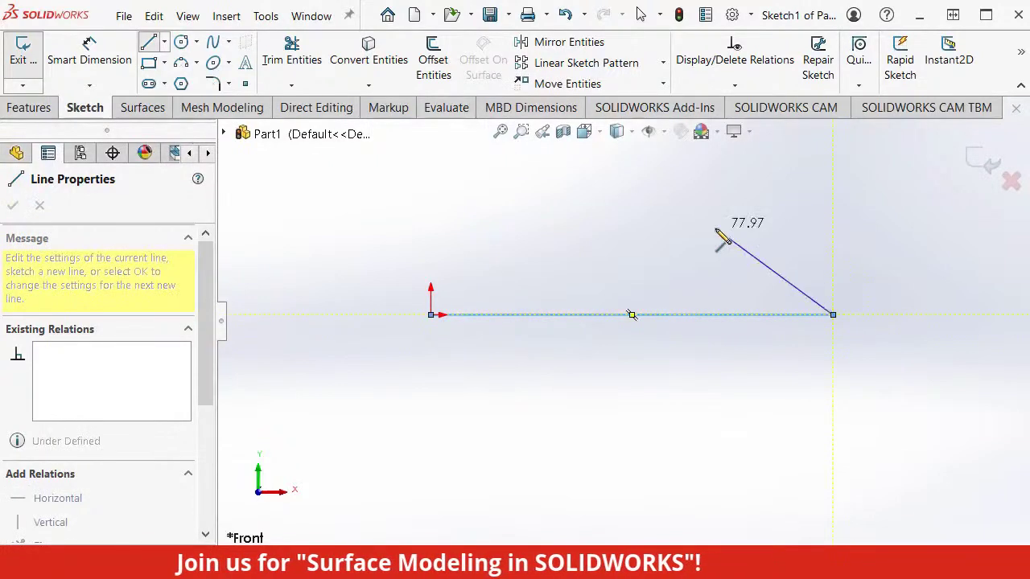
key("Escape")
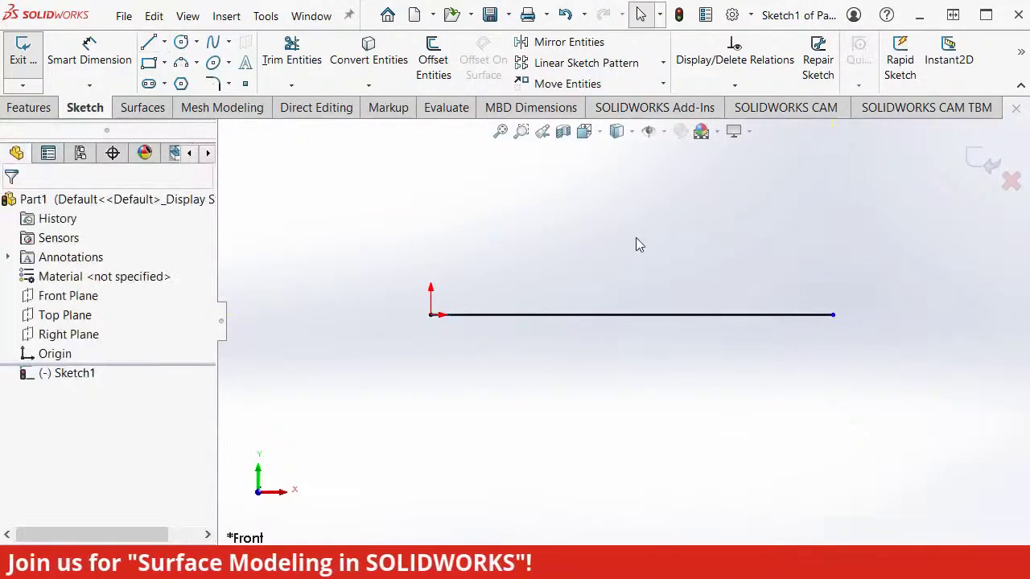
Step: Make the horizontal line a construction line via For construction in Line Properties
left_click(626, 314)
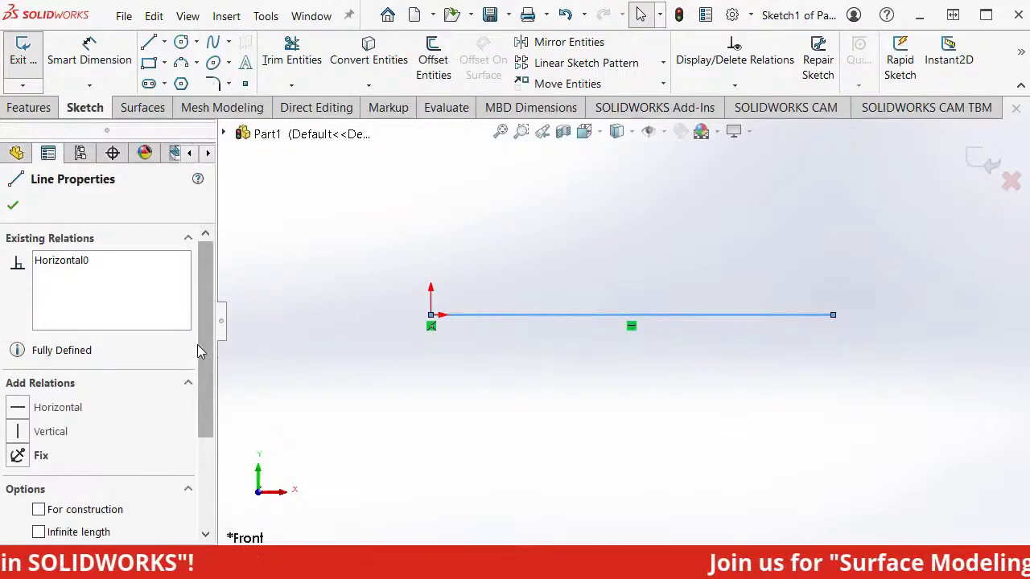
left_click_drag(200, 350, 202, 437)
left_click(38, 368)
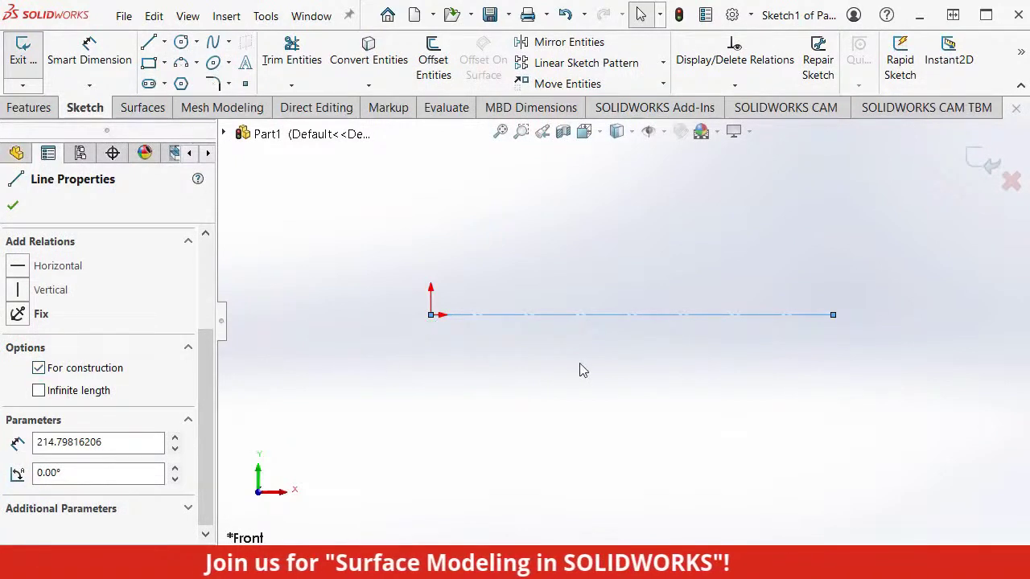
left_click(597, 256)
key("s")
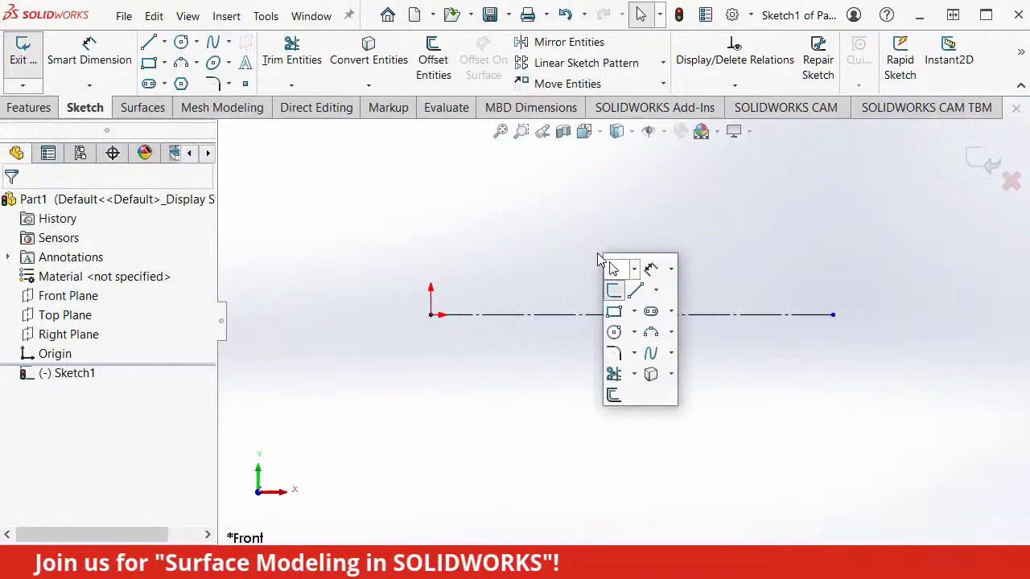
Step: Dimension the construction line's length as 9in, displayed as 228.60 mm
left_click(655, 271)
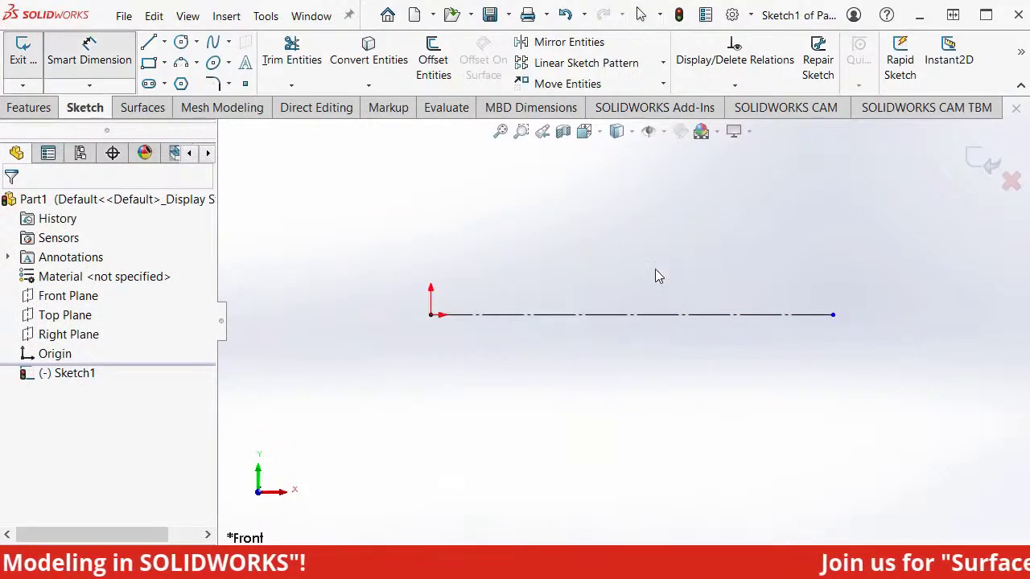
left_click(637, 315)
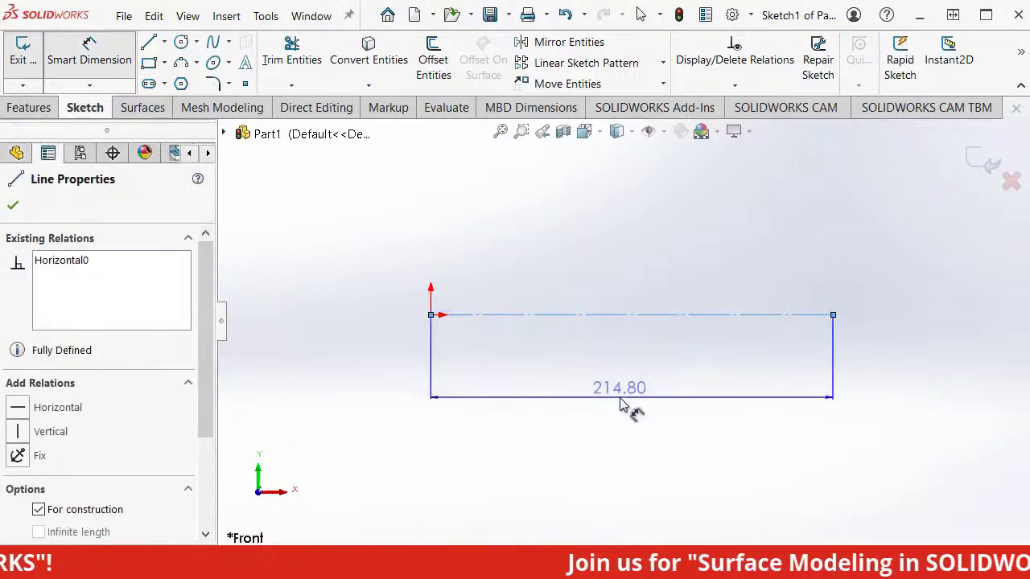
left_click(629, 407)
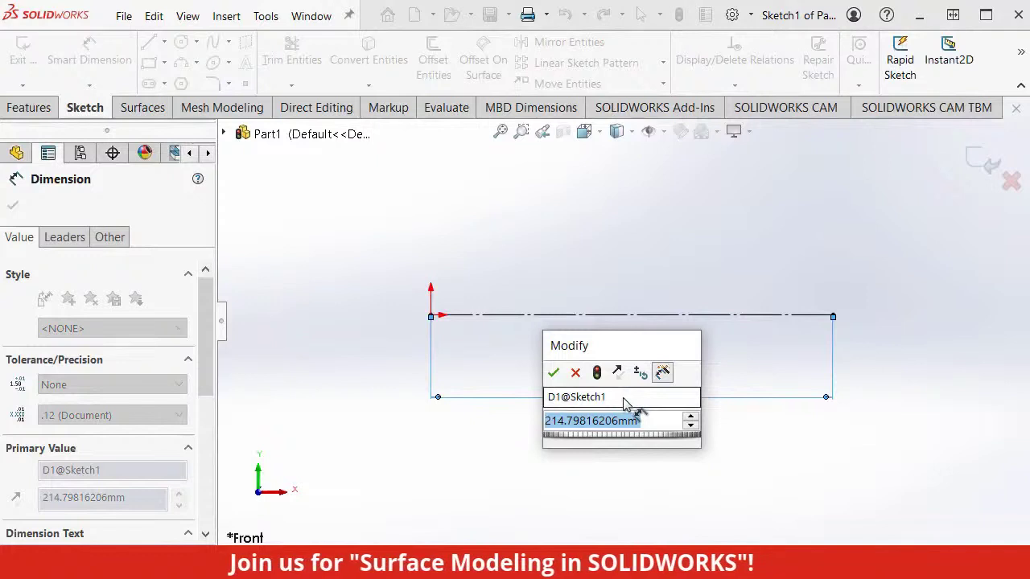
type("9")
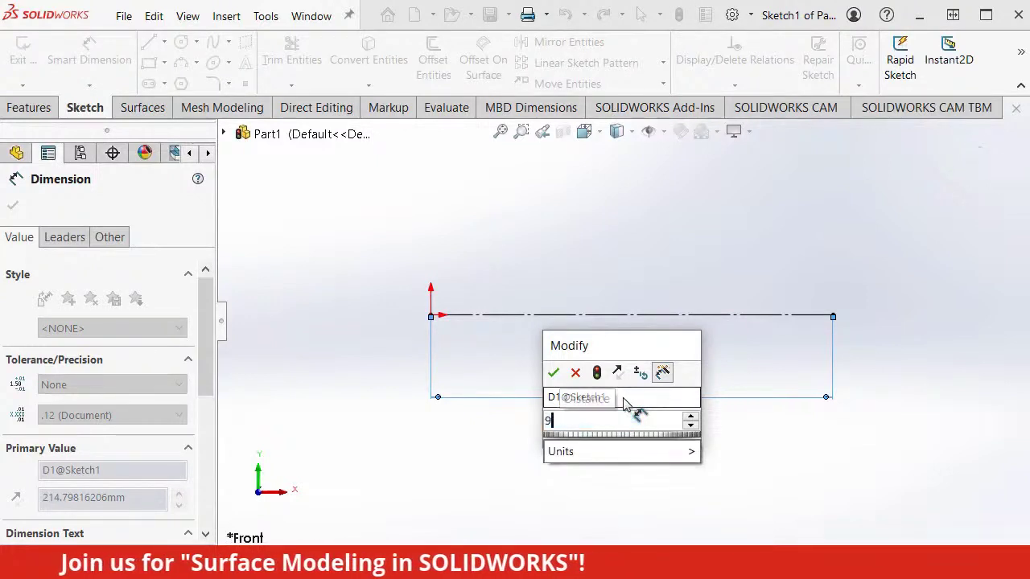
type("in")
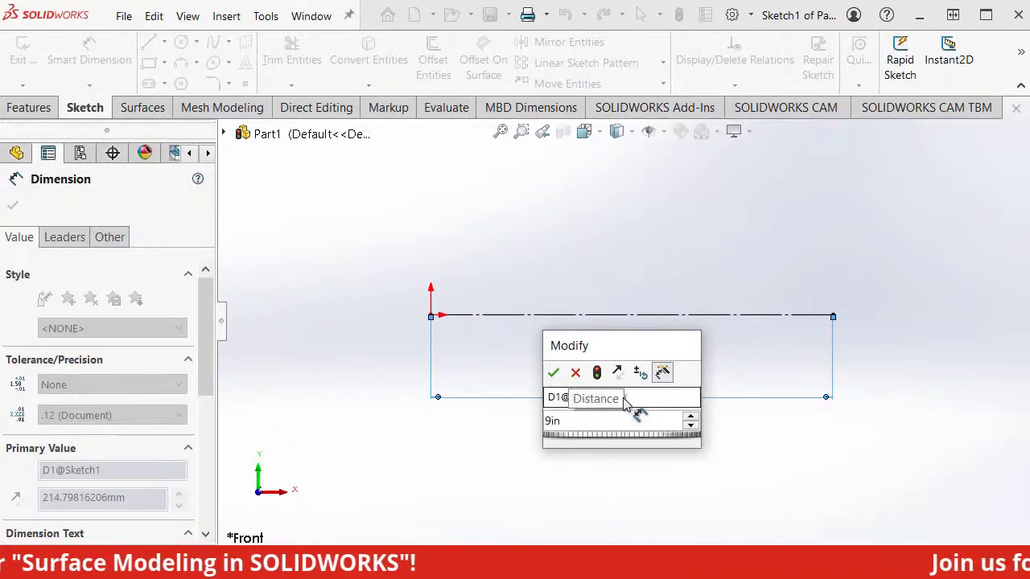
left_click(552, 372)
key("Escape")
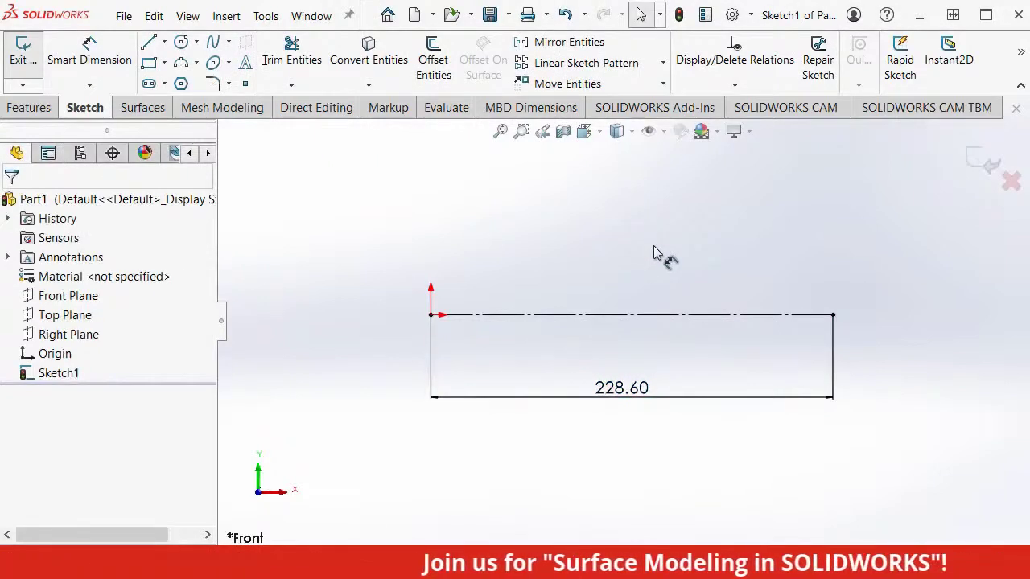
Step: Copy the path of the ExerciseFiles folder holding blower-reference.jpg, then go back to the SOLIDWORKS sketch
left_click_drag(0, 113, 643, 111)
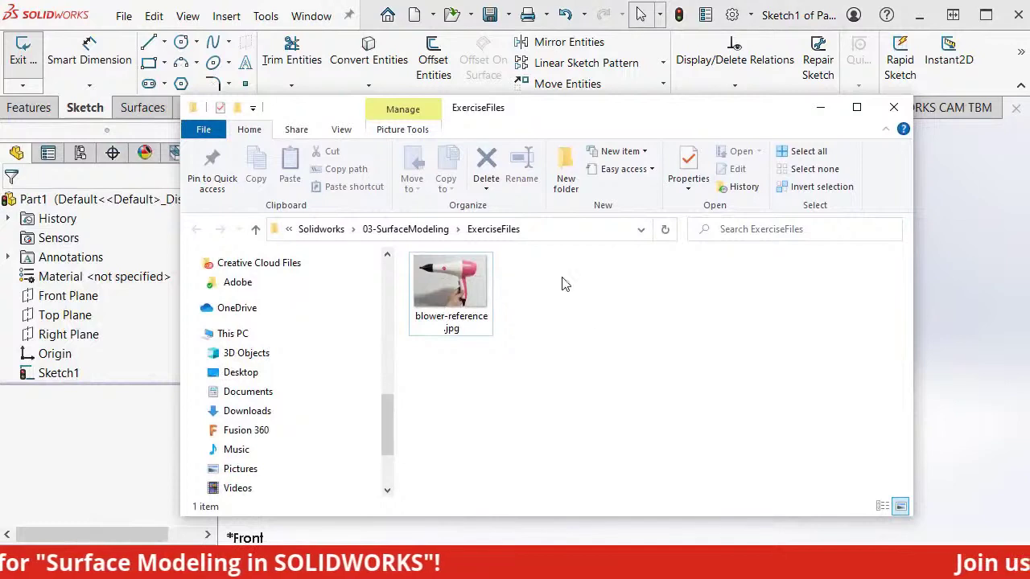
left_click(573, 234)
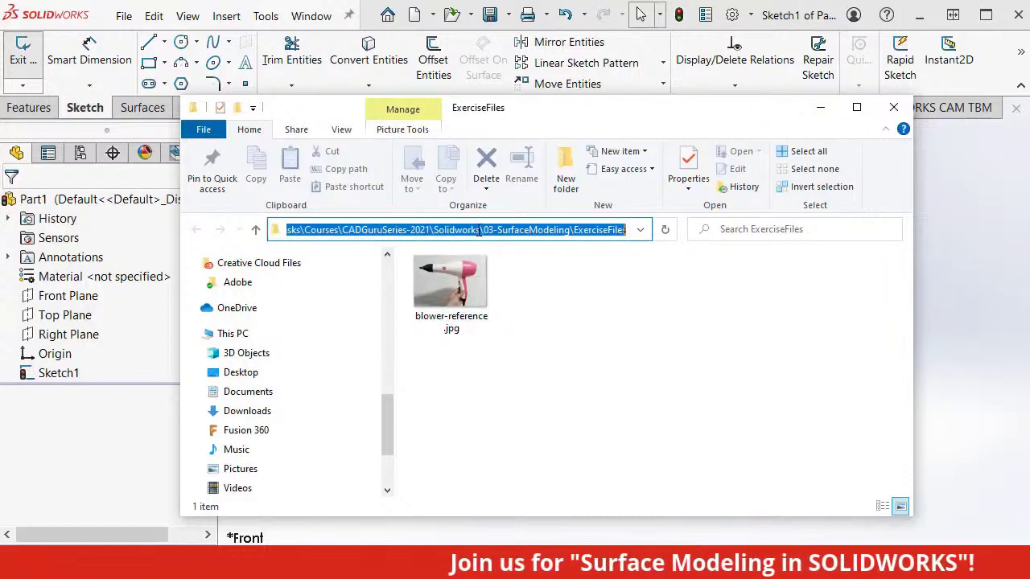
left_click(954, 298)
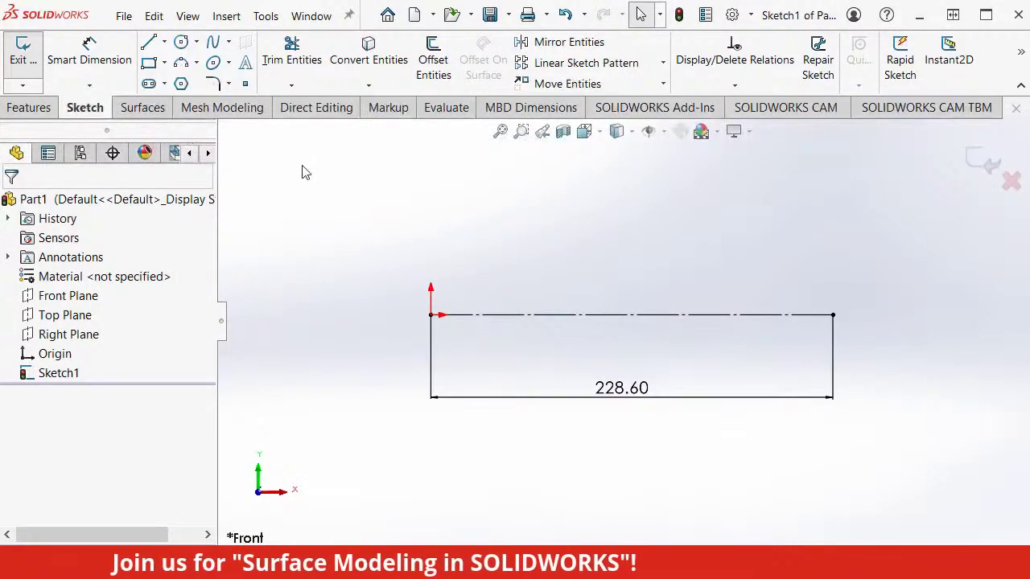
Step: Insert blower-reference.jpg from the pasted ExerciseFiles path as a Sketch Picture
left_click(268, 23)
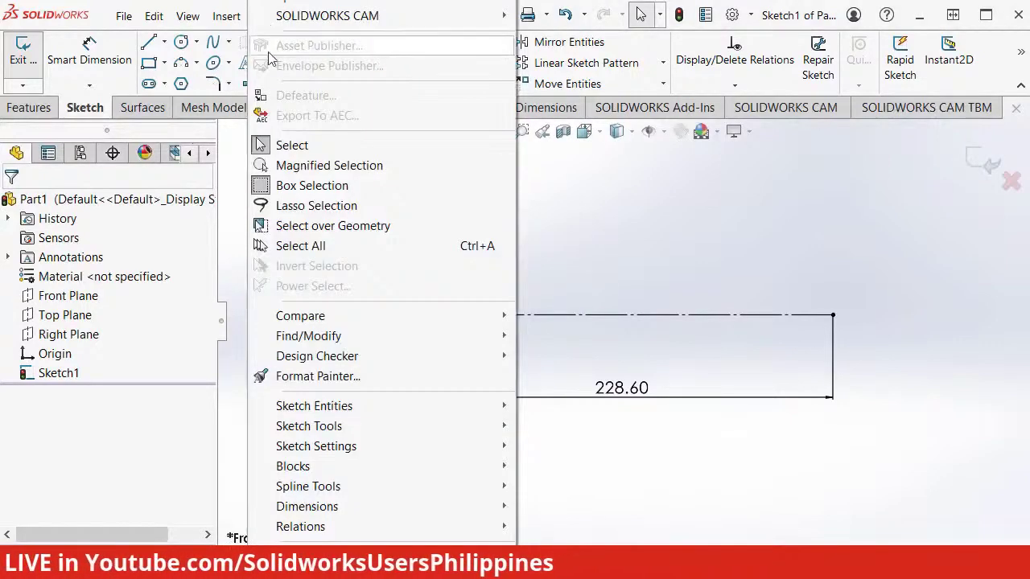
mouse_move(359, 432)
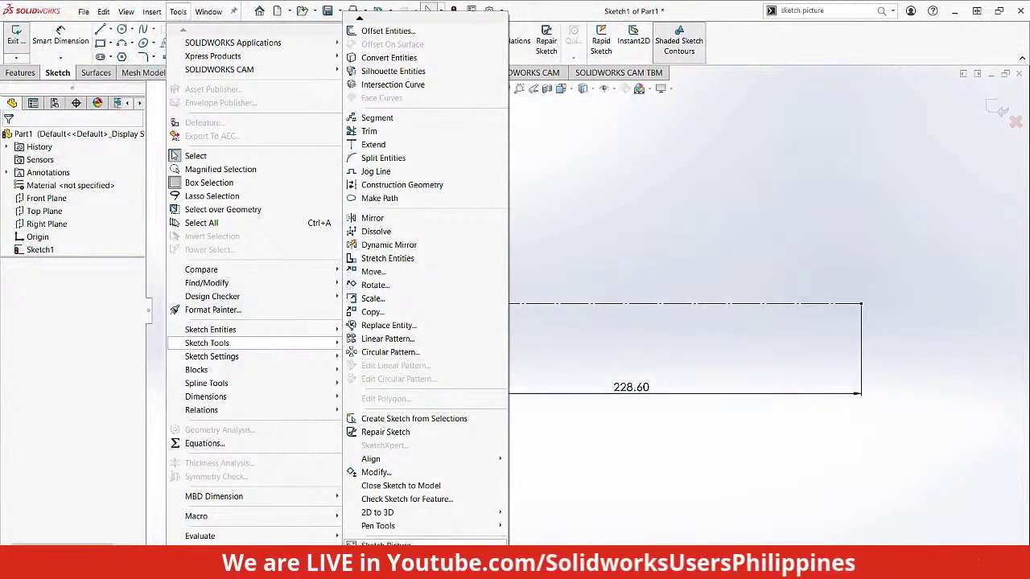
left_click(386, 544)
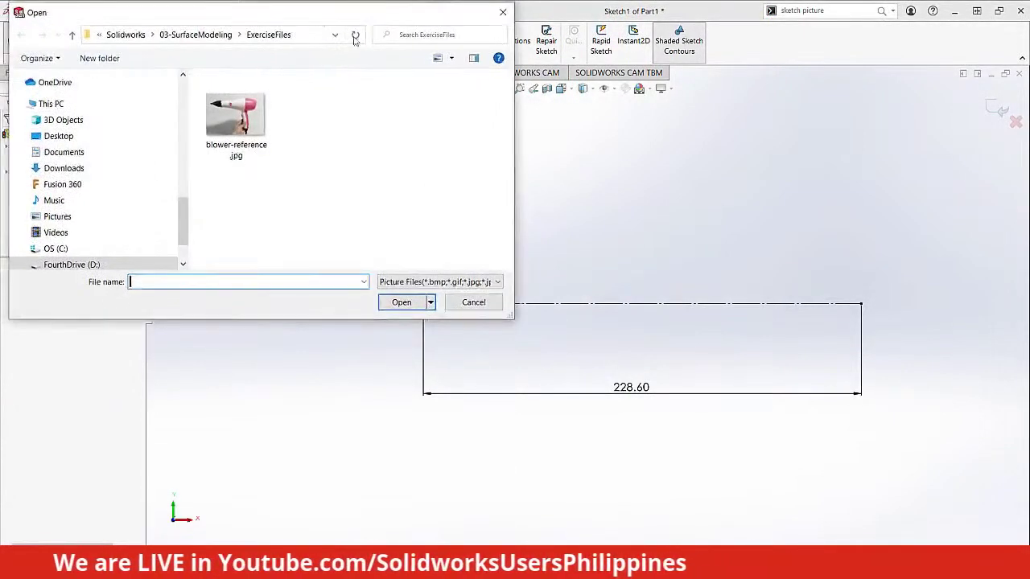
key("ctrl+v")
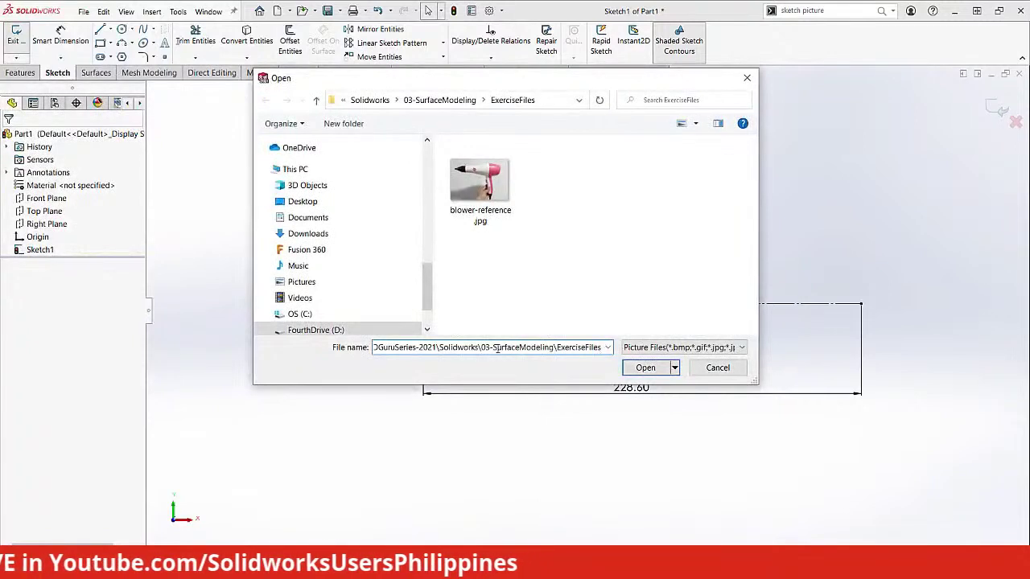
key("ctrl+a")
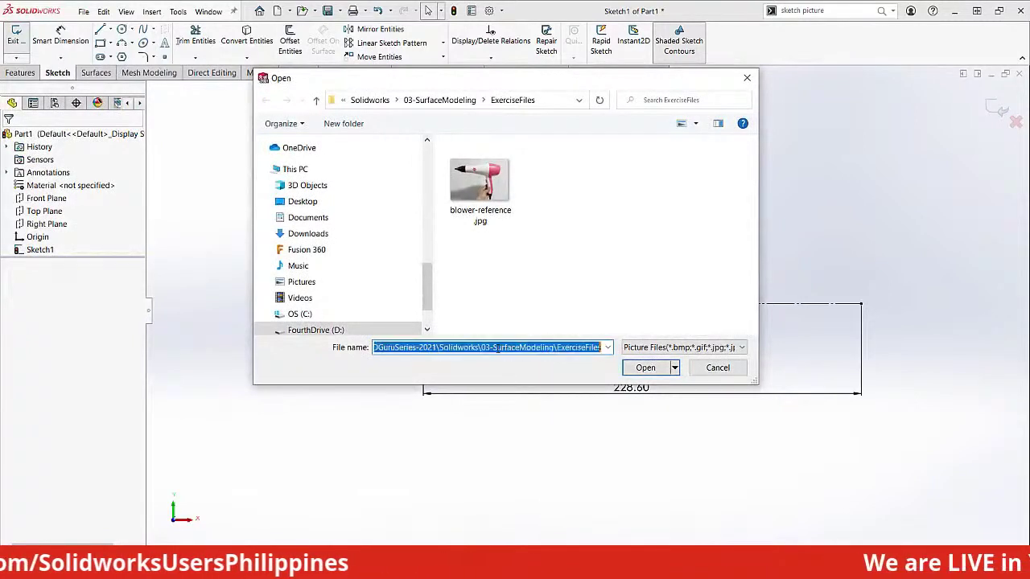
left_click(479, 186)
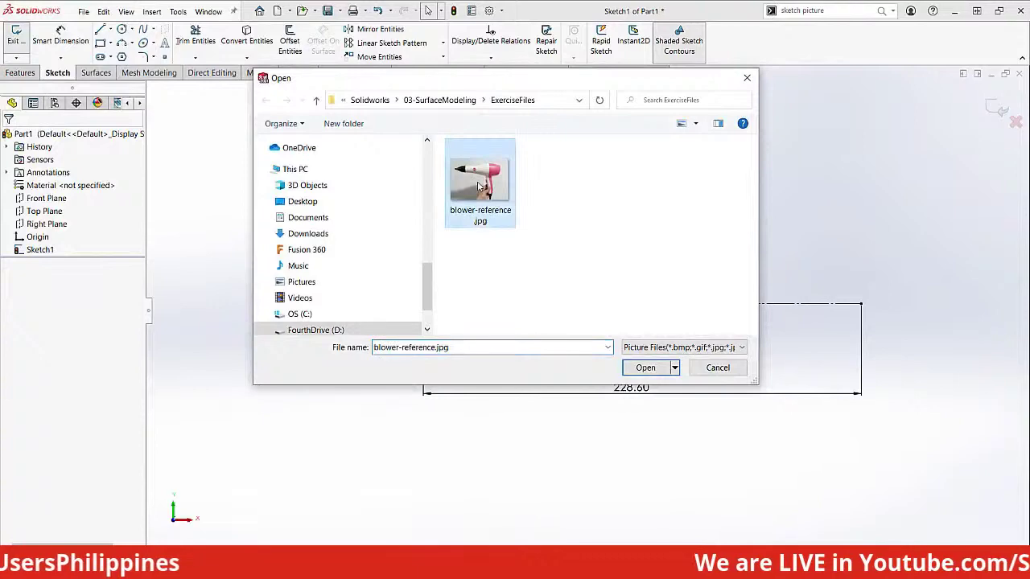
left_click(645, 370)
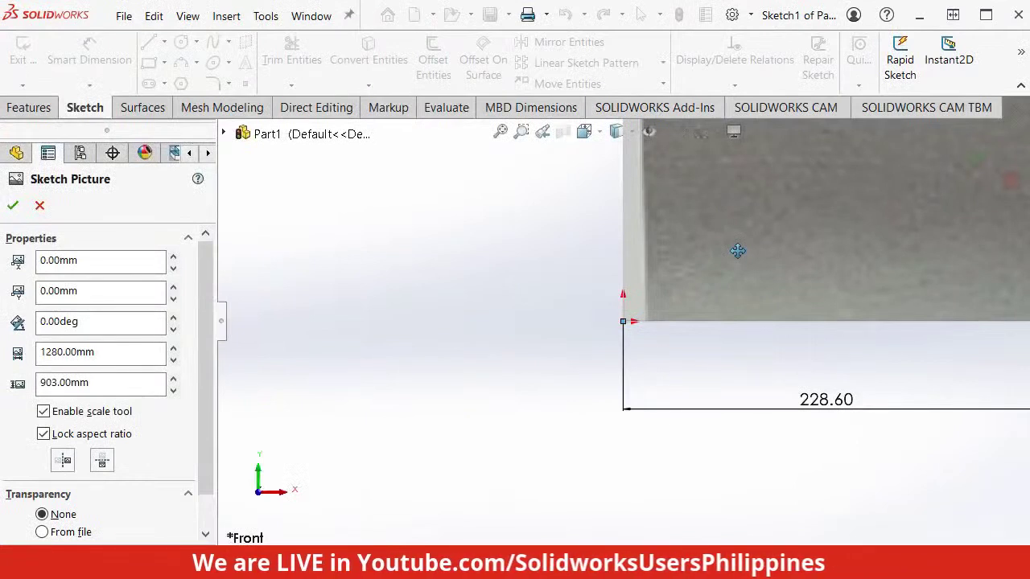
Step: Shrink the hair dryer photo to about 276 mm wide
scroll(737, 251, "up", 6)
middle_click_drag(760, 264, 600, 368, "ctrl")
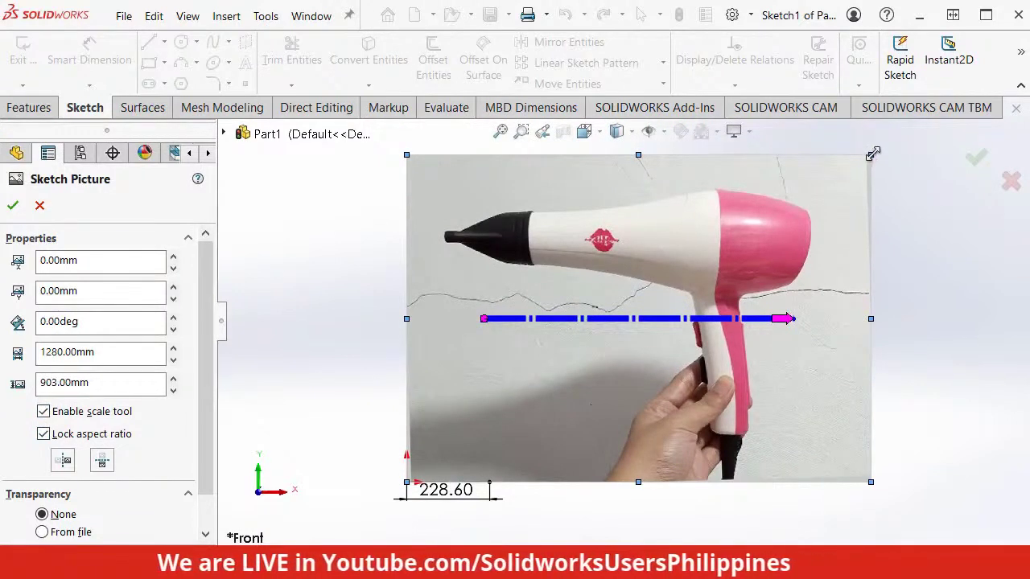
left_click_drag(872, 153, 506, 411)
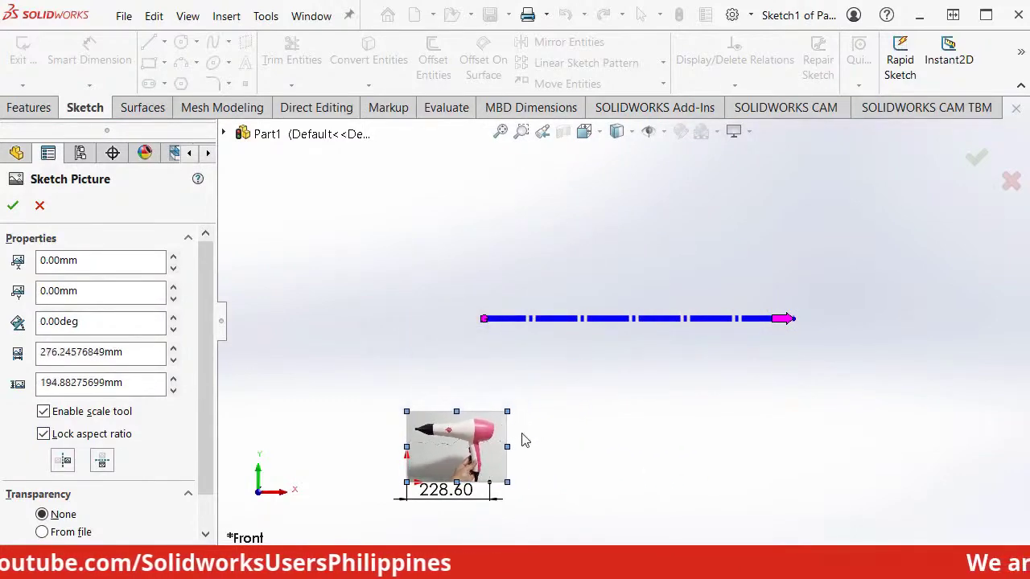
middle_click_drag(524, 438, 717, 247, "ctrl")
scroll(717, 247, "down", 5)
scroll(676, 241, "up", 2)
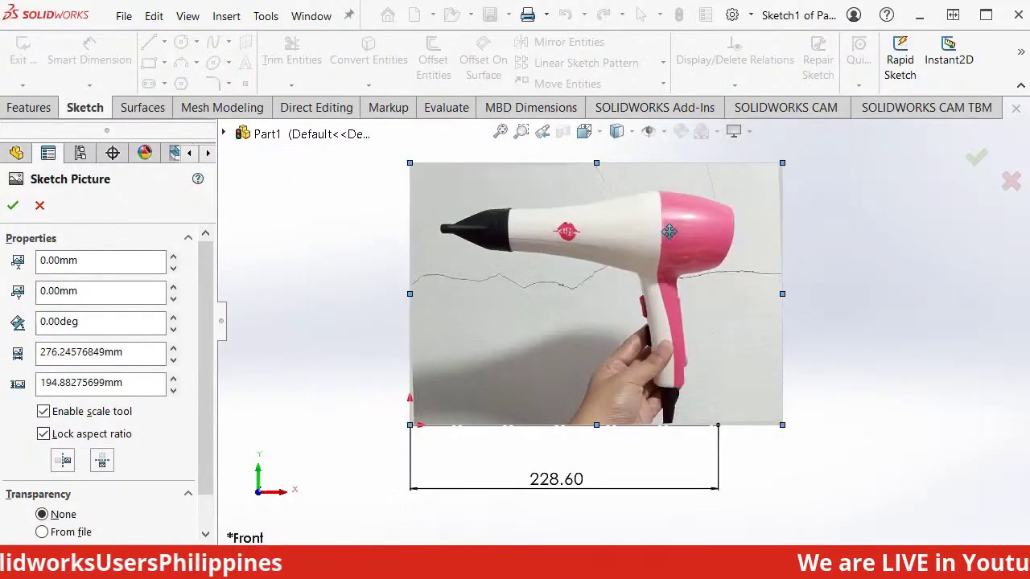
Step: Align the nozzle end with the origin and enlarge the photo to about 370 × 261 mm, matching the 228.60 line
mouse_move(681, 241)
left_mouse_down()
mouse_move(671, 350)
mouse_move(601, 437)
left_mouse_up()
scroll(595, 355, "up", 3)
scroll(594, 354, "down", 5)
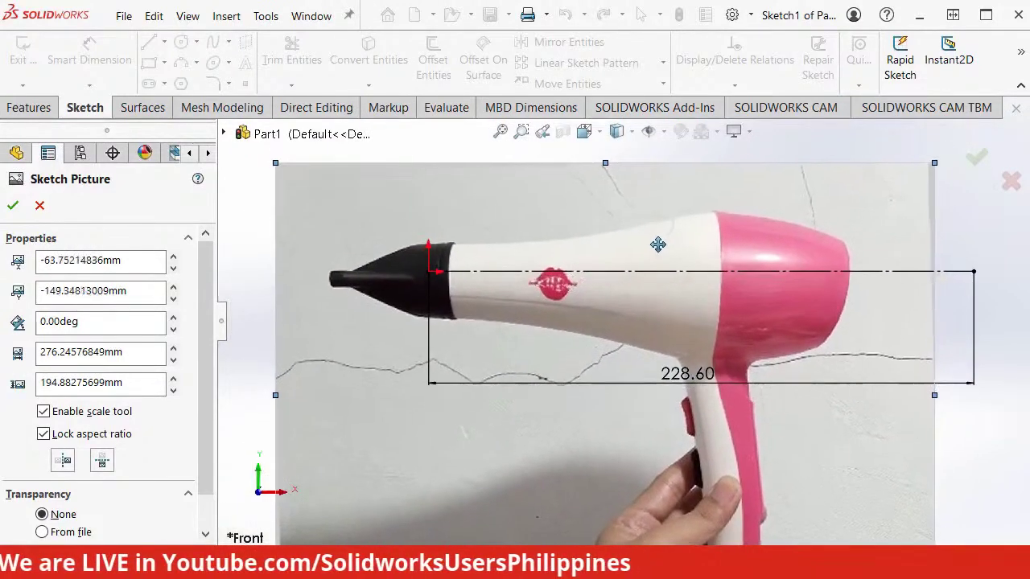
mouse_move(658, 245)
left_mouse_down()
mouse_move(660, 226)
mouse_move(648, 233)
left_mouse_up()
scroll(648, 233, "up", 3)
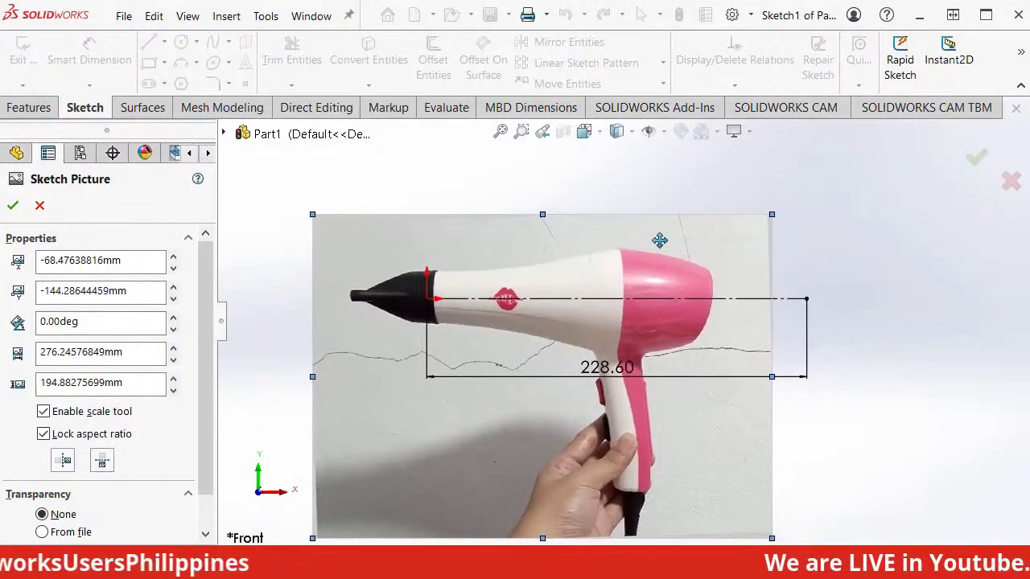
mouse_move(772, 216)
left_mouse_down()
mouse_move(893, 167)
mouse_move(925, 104)
left_mouse_up()
mouse_move(800, 205)
left_mouse_down()
mouse_move(752, 290)
mouse_move(746, 283)
left_mouse_up()
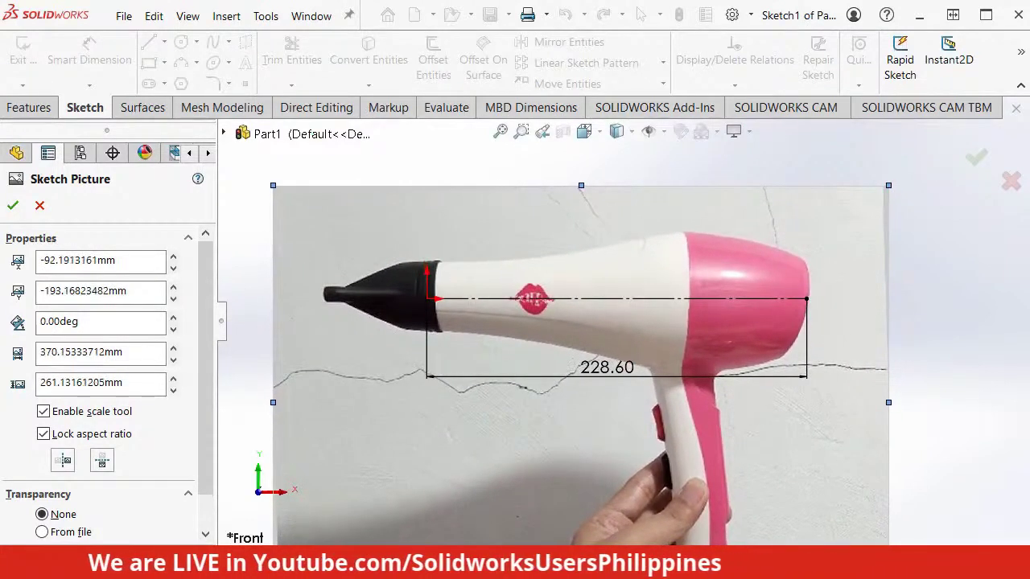
middle_click_drag(585, 263, 616, 241, "ctrl")
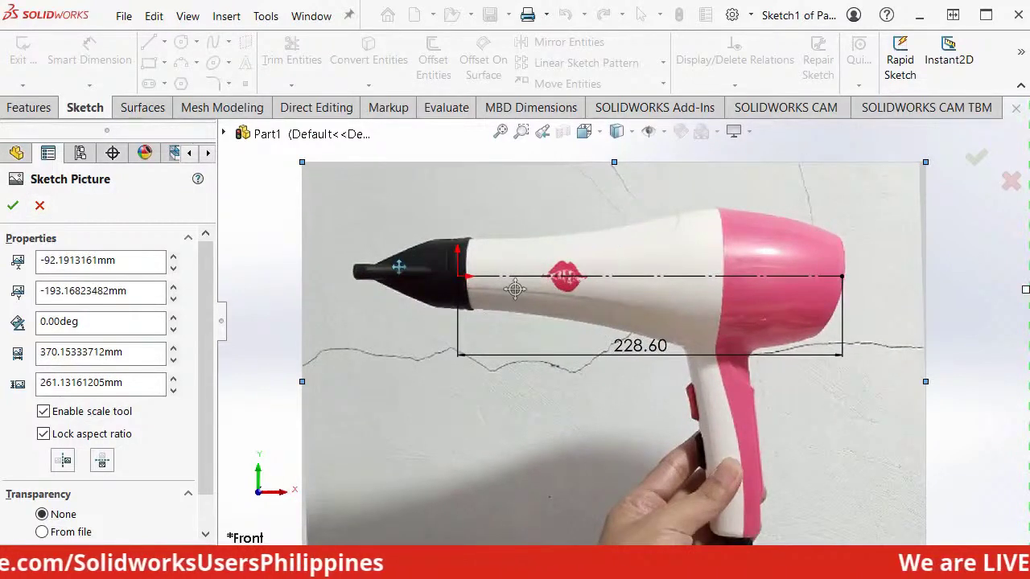
left_click_drag(204, 313, 201, 392)
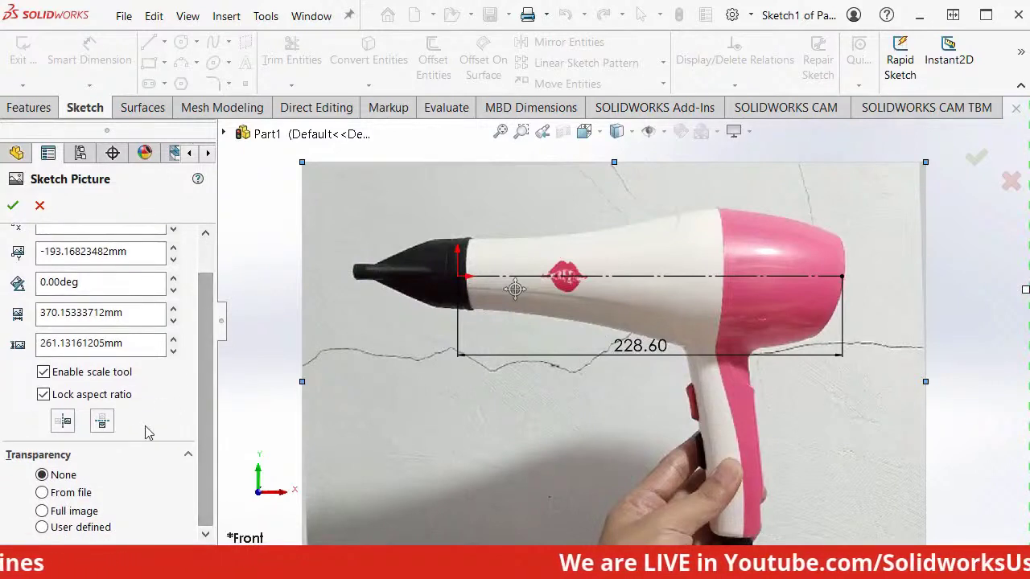
Step: Give the full sketch picture a transparency of 0.3 and accept it
left_click(42, 512)
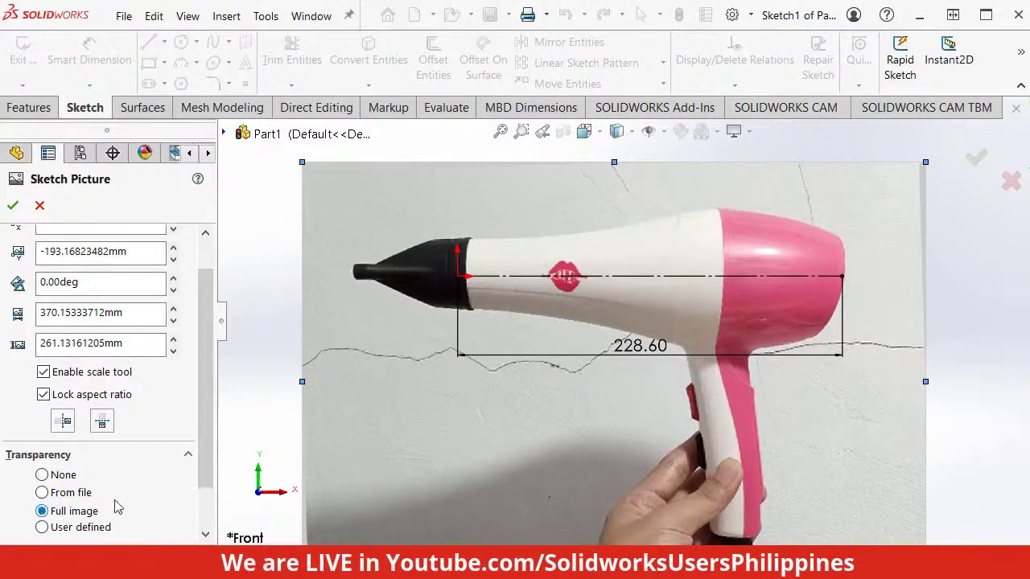
scroll(207, 441, "down", 2)
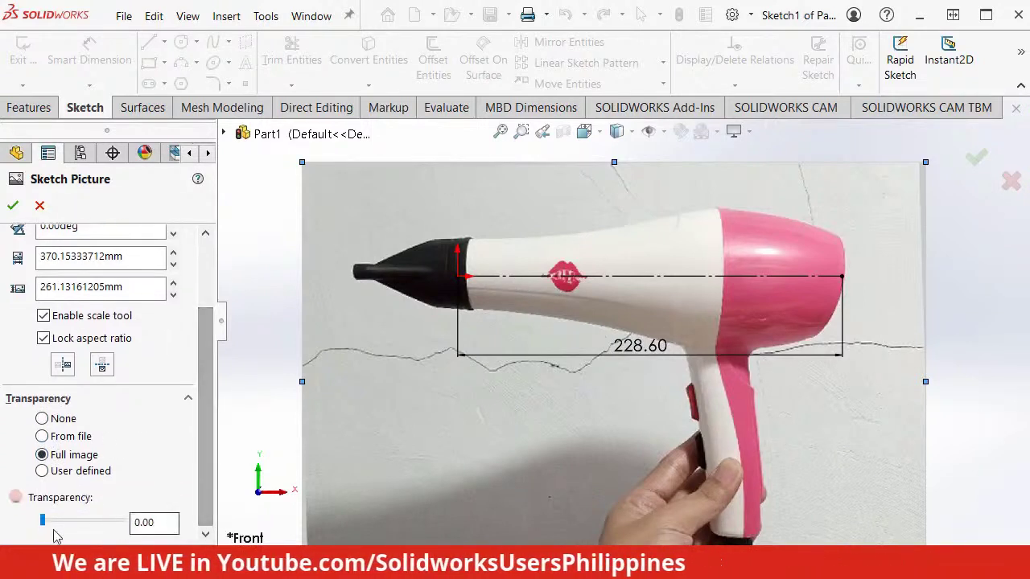
mouse_move(47, 520)
left_mouse_down()
mouse_move(108, 523)
mouse_move(79, 527)
left_mouse_up()
double_click(145, 522)
key("BackSpace")
type("0.3")
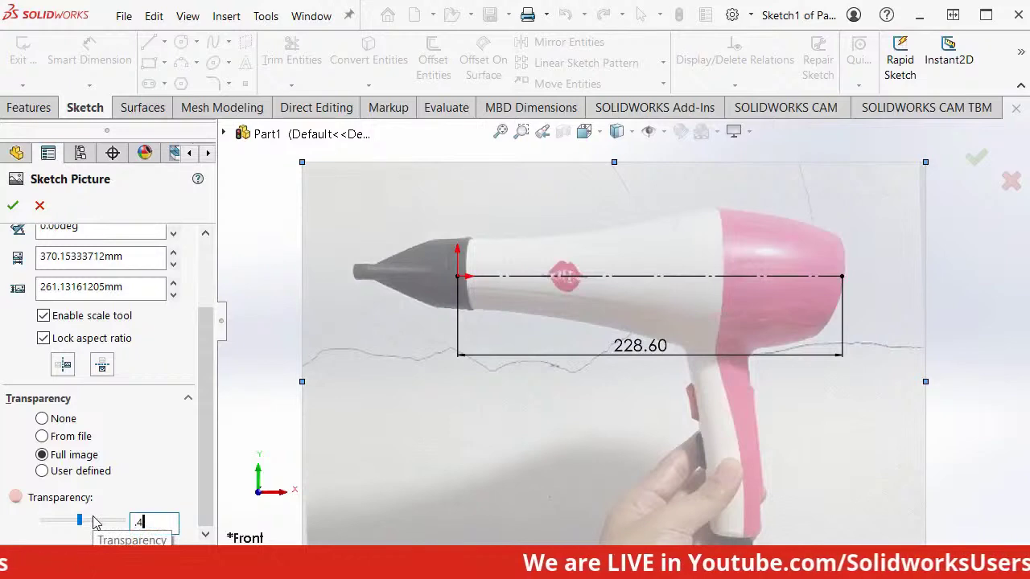
scroll(92, 523, "up", 3)
left_click(13, 205)
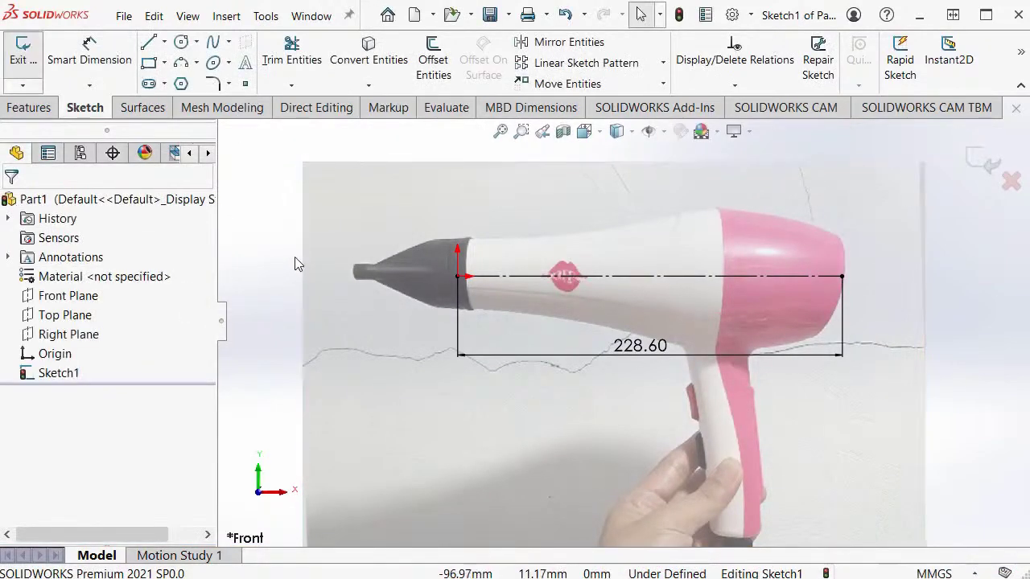
Step: Zoom to fit, exit Sketch1, and centre the faded photo in the view
key("f")
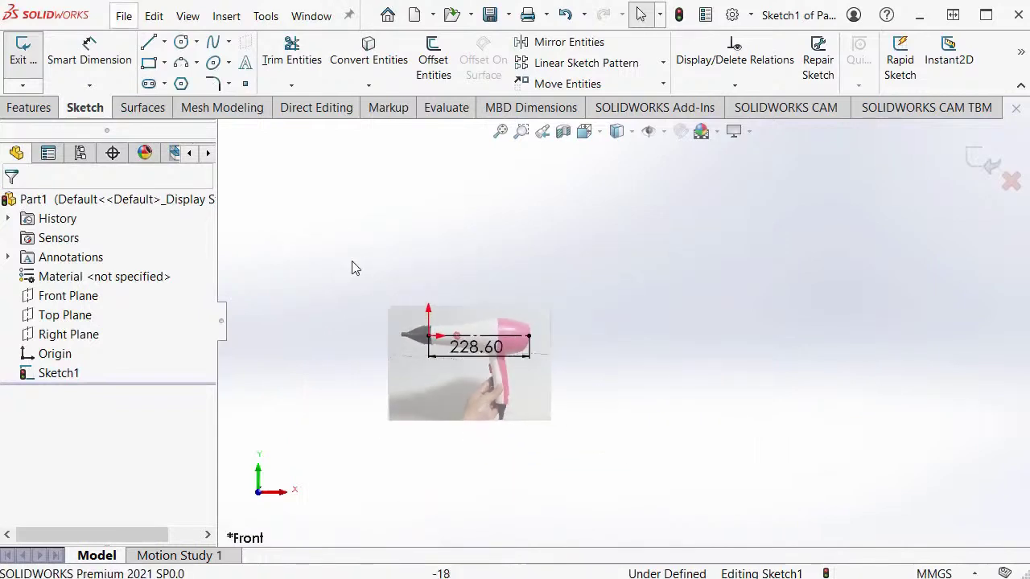
left_click(983, 162)
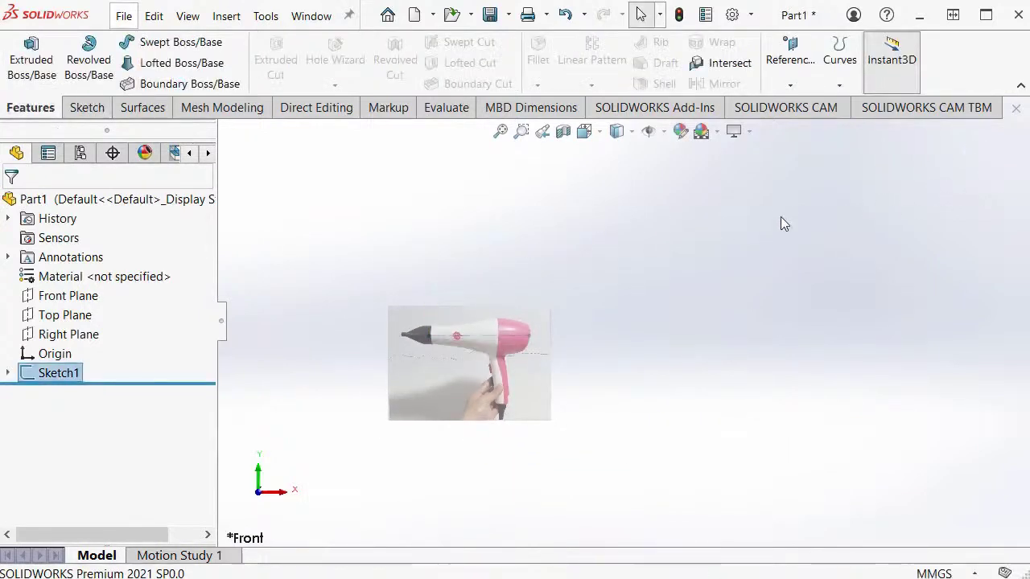
scroll(701, 285, "down", 3)
middle_click_drag(650, 259, 840, 213, "ctrl")
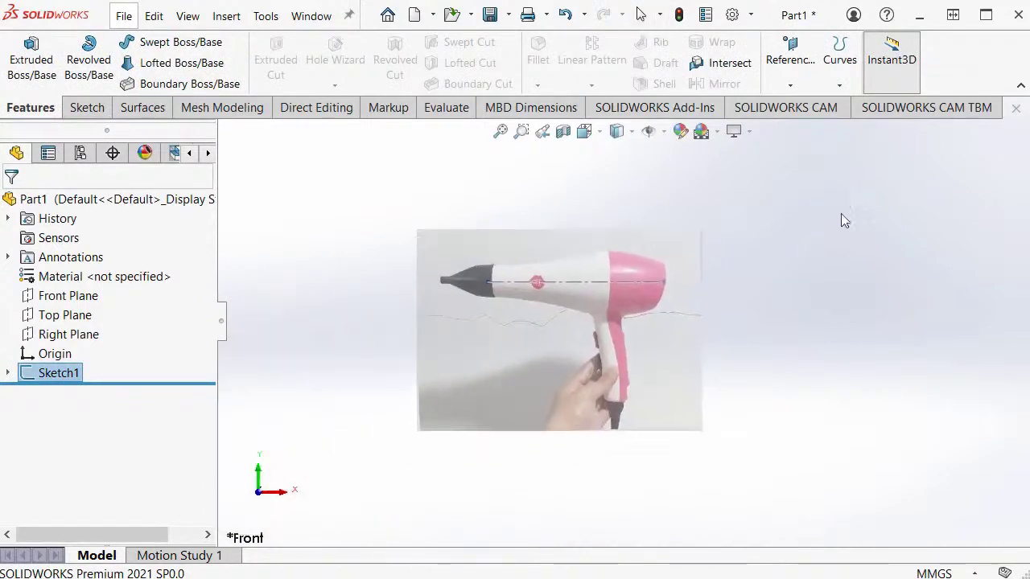
scroll(770, 263, "down", 2)
middle_click_drag(770, 263, 828, 257, "ctrl")
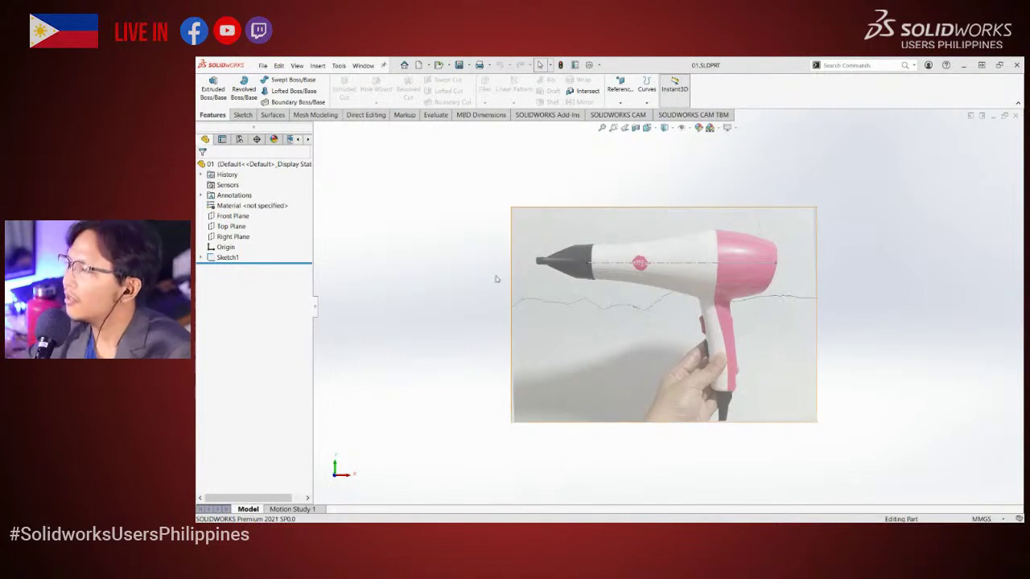
Step: Orbit 01 End briefly, then restore the straight-on view of the faded photo
mouse_move(454, 269)
middle_mouse_down()
mouse_move(434, 218)
mouse_move(473, 267)
middle_mouse_up()
key("f")
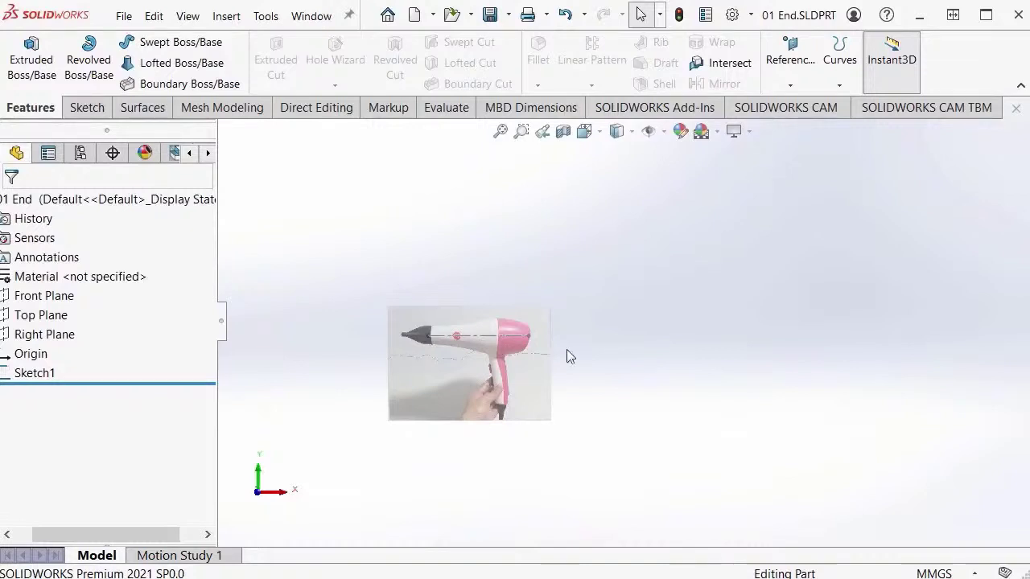
Step: Frame the nozzle, start Sketch2 on the Right Plane, and get the Circle tool ready
scroll(443, 355, "down", 8)
middle_click_drag(634, 254, 616, 300, "ctrl")
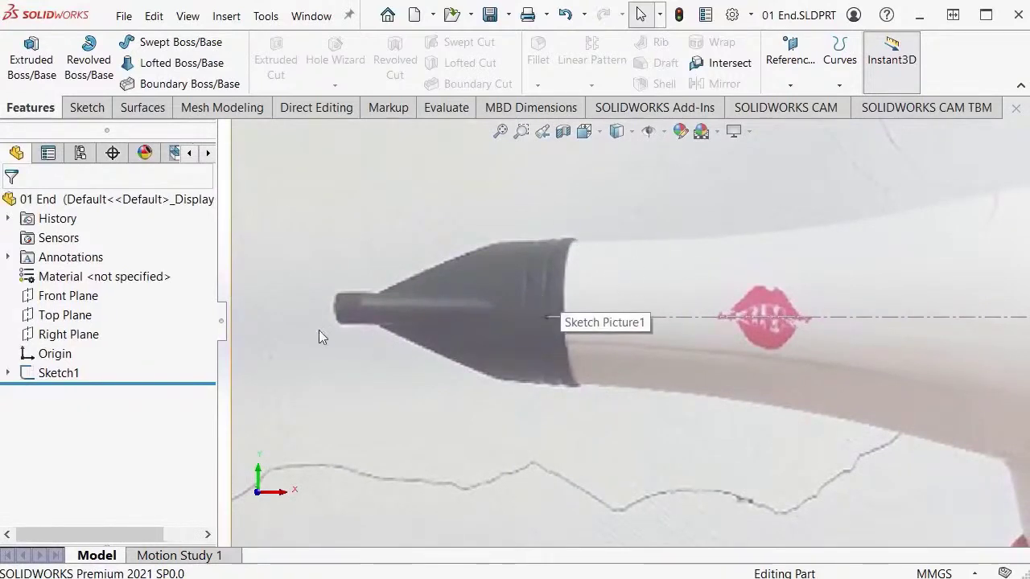
left_click(71, 339)
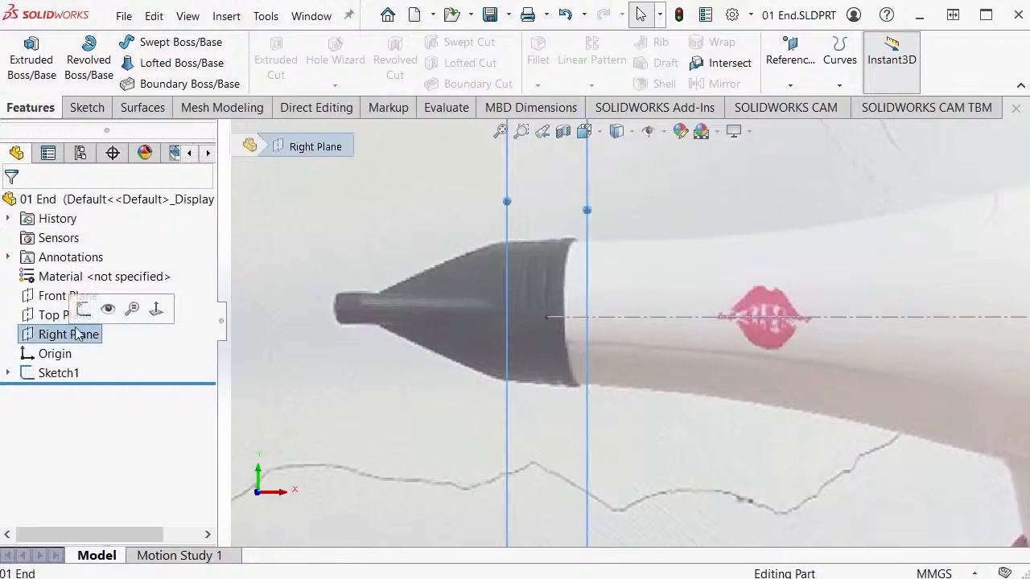
left_click(84, 310)
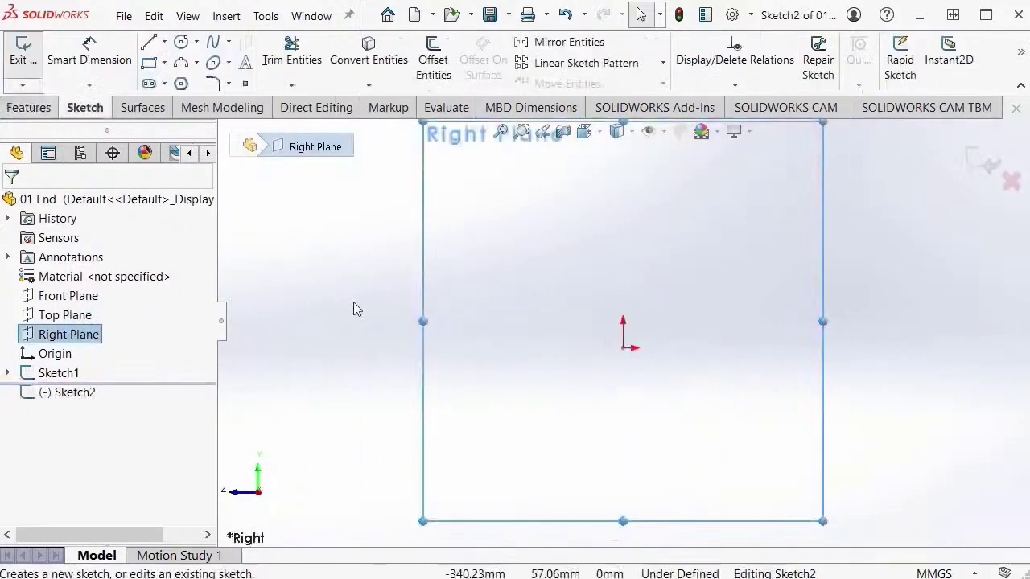
mouse_move(608, 323)
middle_mouse_down()
mouse_move(384, 333)
mouse_move(376, 353)
mouse_move(647, 274)
middle_mouse_up()
scroll(629, 341, "up", 5)
left_click(625, 356)
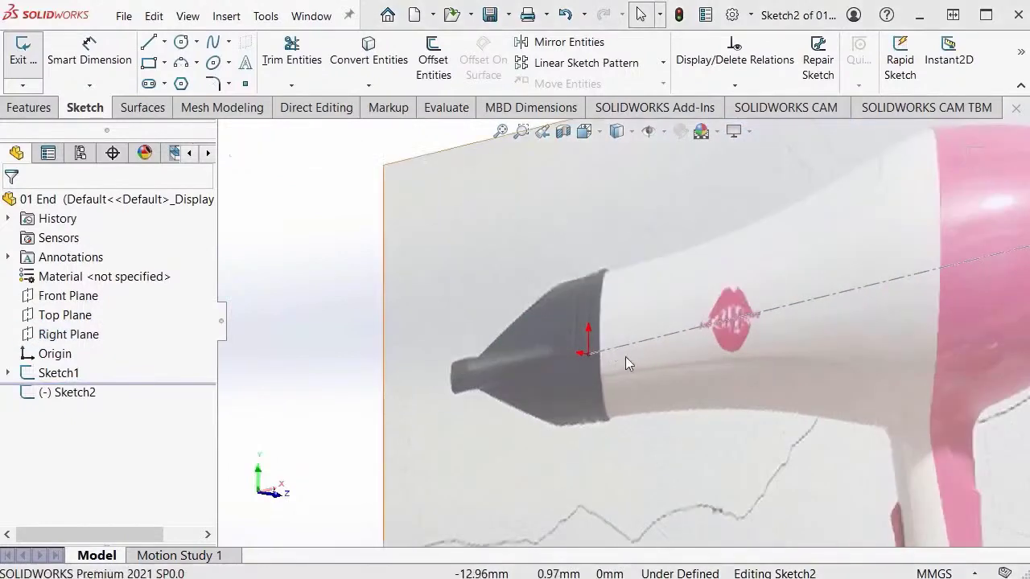
right_click_drag(625, 357, 710, 360)
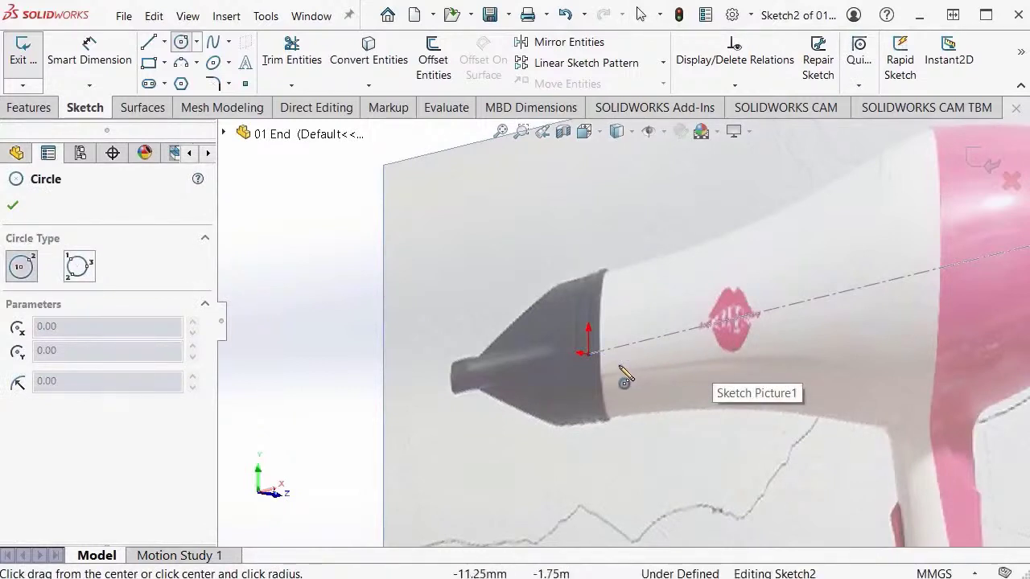
Step: Draw a circle centred on the origin and dimension its diameter 1.7in (43.18 mm)
left_click(588, 354)
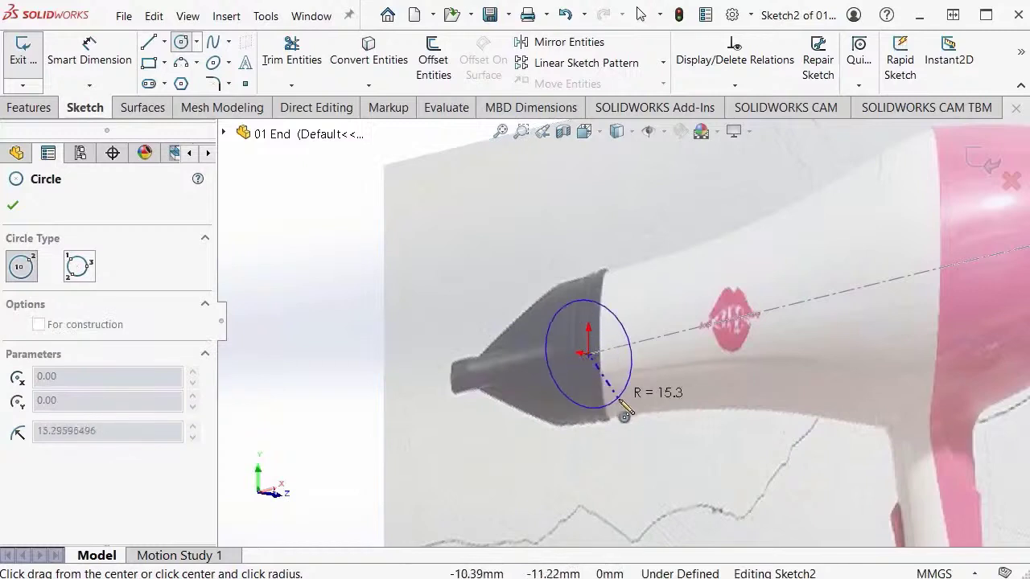
left_click(645, 440)
key("Escape")
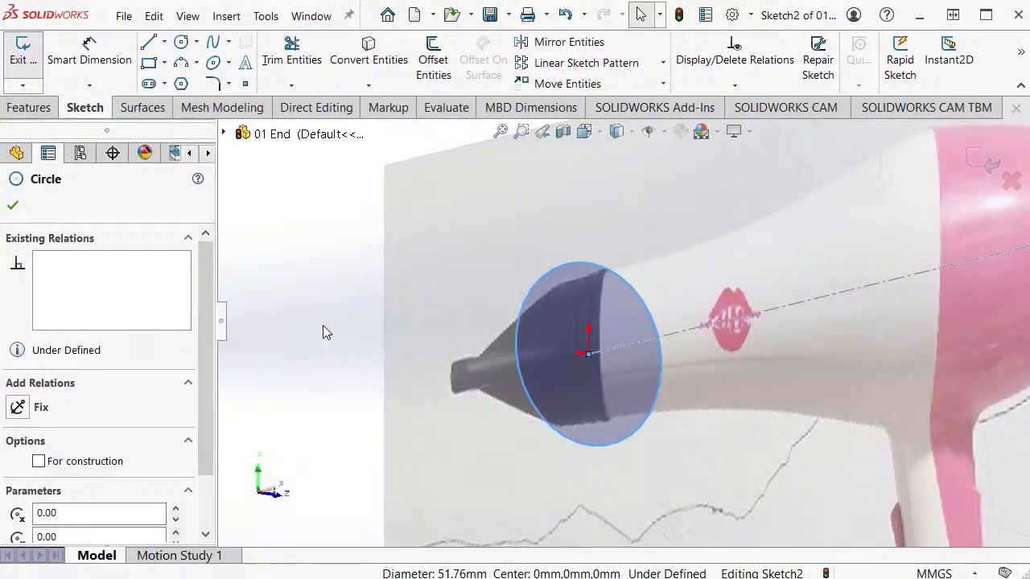
right_click_drag(324, 331, 326, 319)
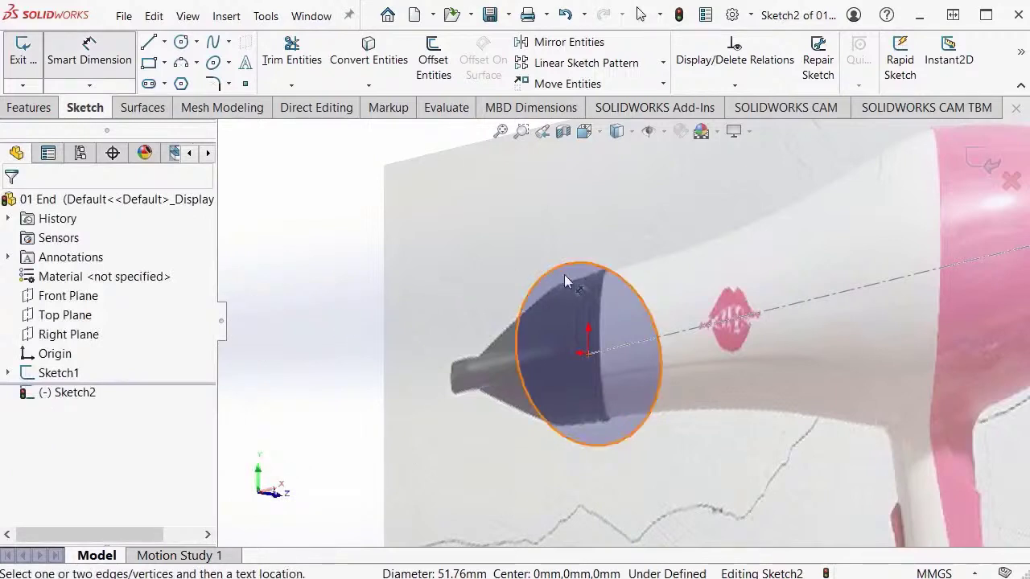
left_click(639, 296)
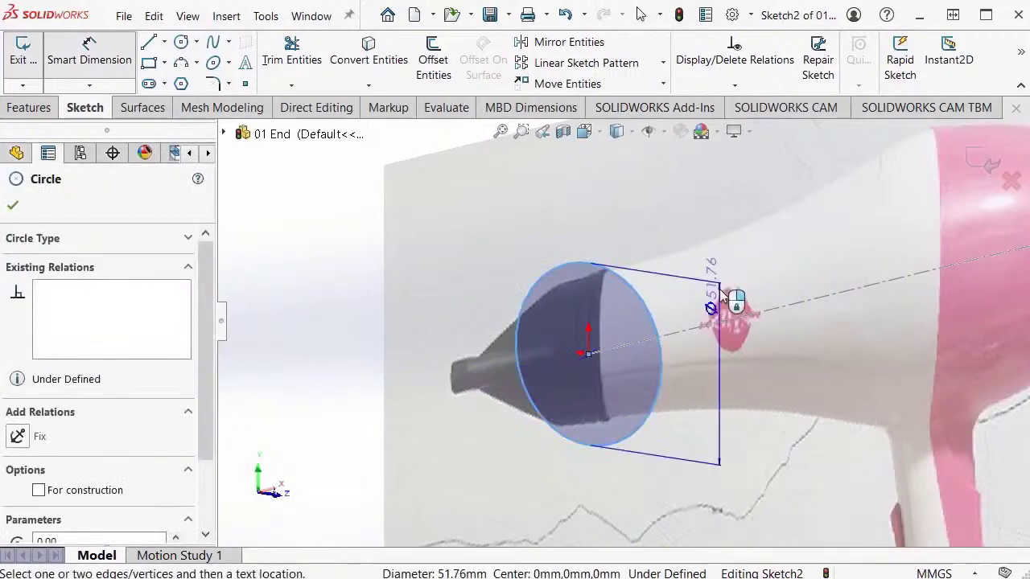
left_click(710, 358)
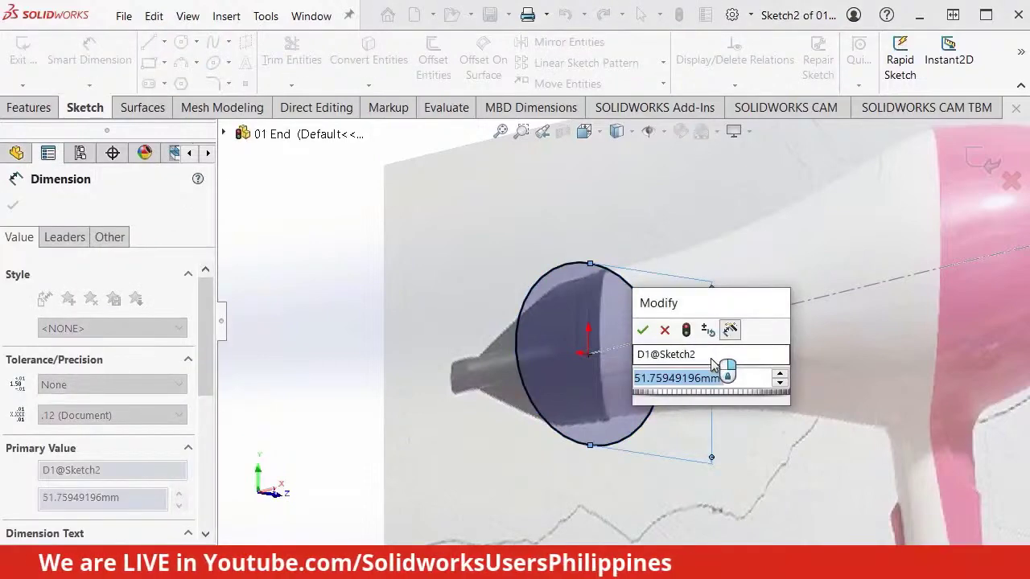
type("1.")
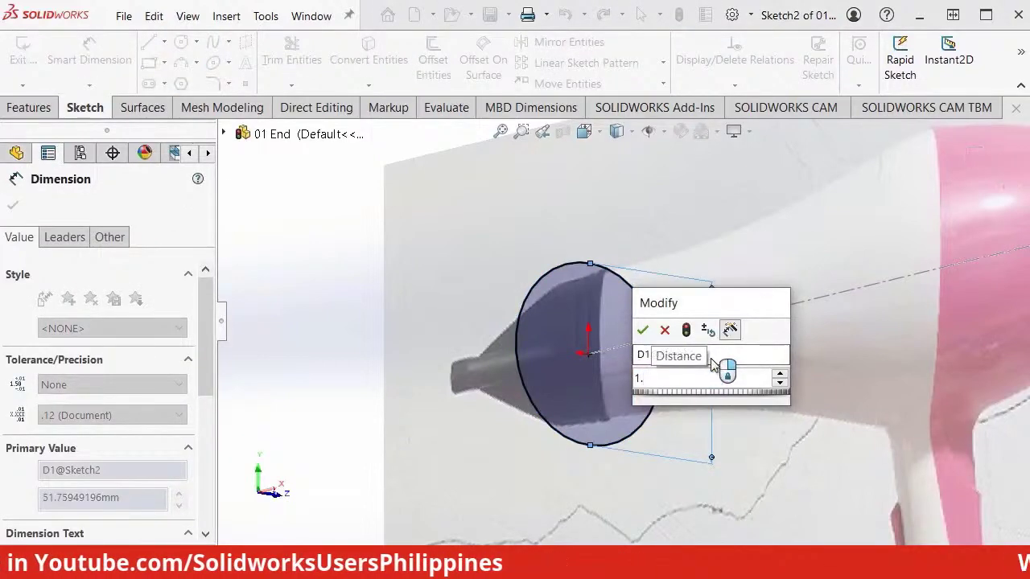
type("7in")
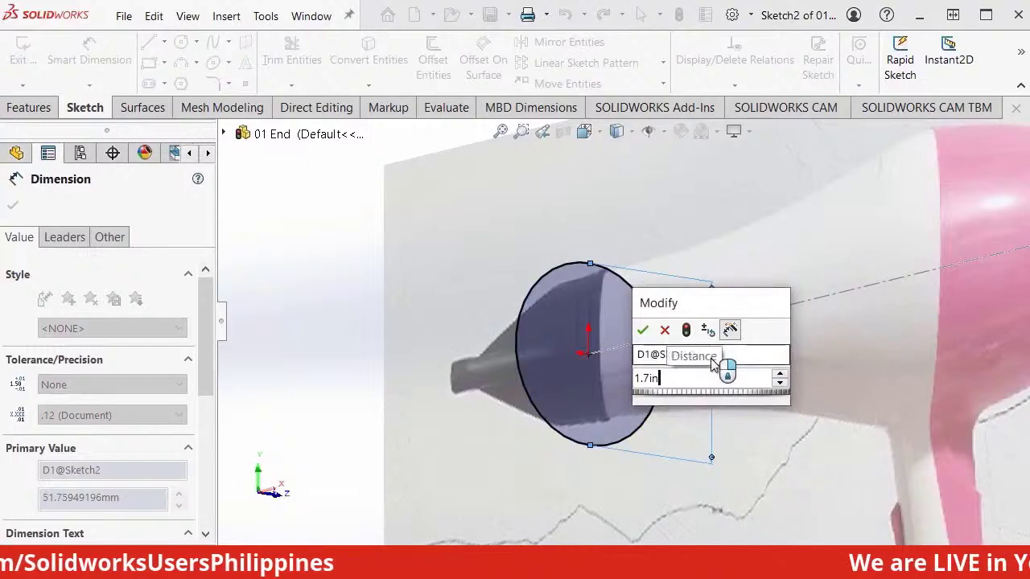
key("Return")
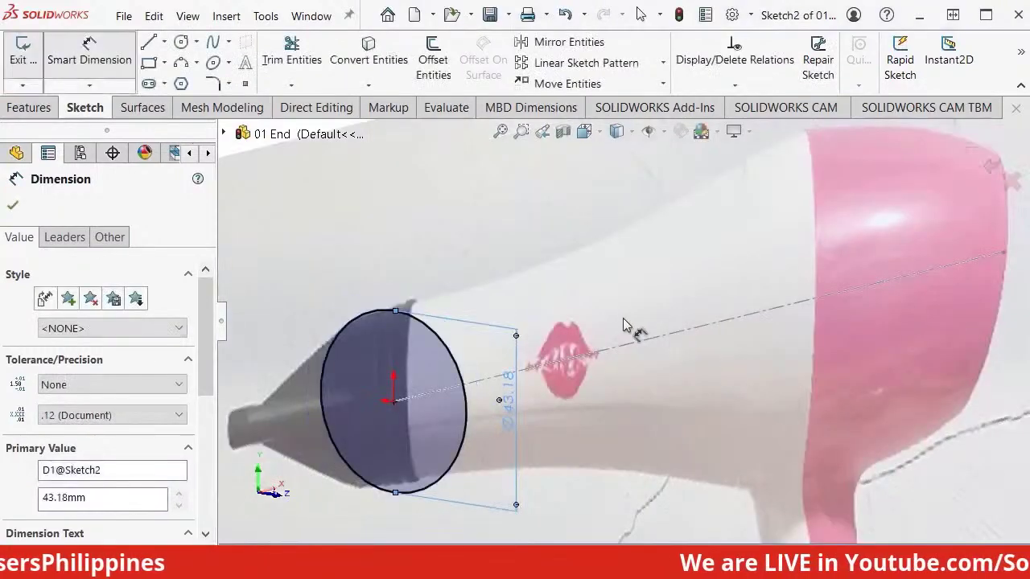
key("Escape")
Step: Switch to the isometric view and exit Sketch2
scroll(624, 310, "up", 3)
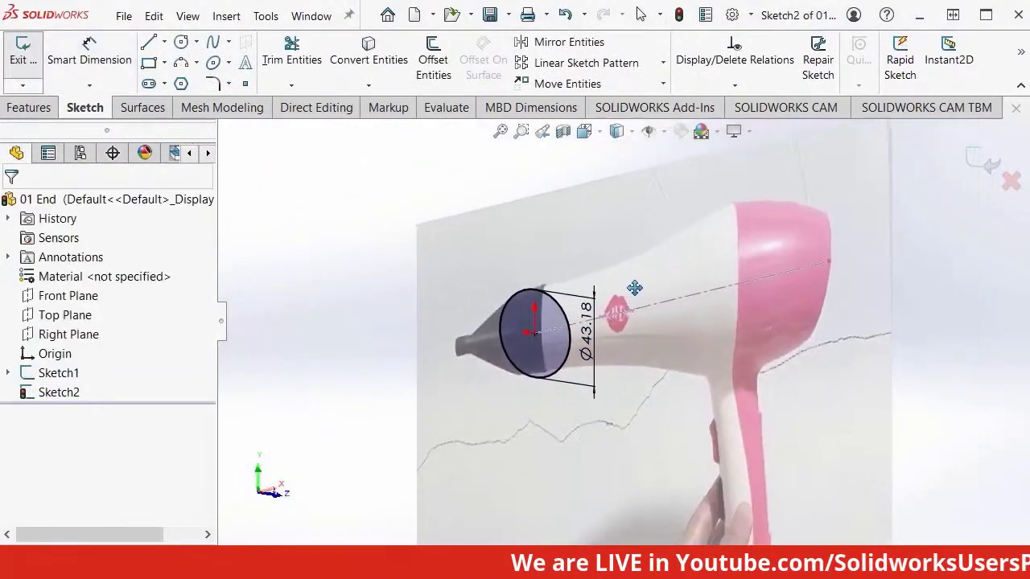
scroll(635, 288, "up", 5)
key("ctrl+7")
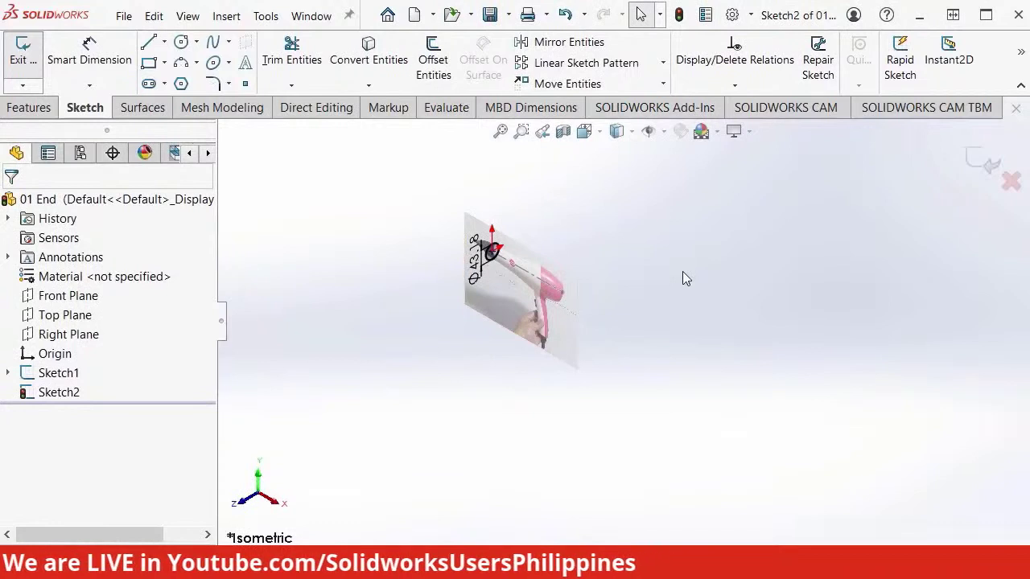
key("ctrl+b")
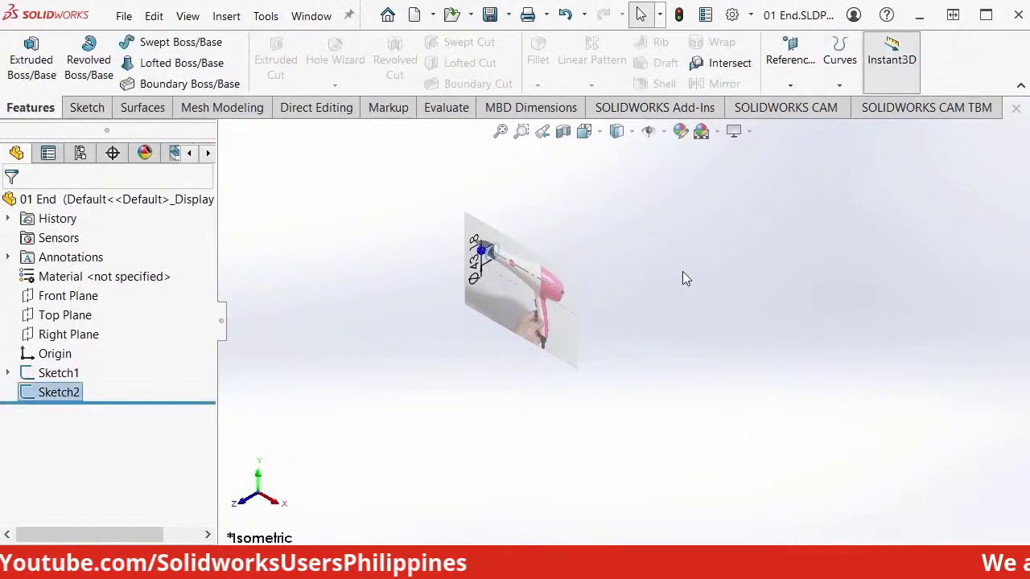
Step: Start Sketch3 on the Front Plane and frame the whole hair dryer photo
key("Escape")
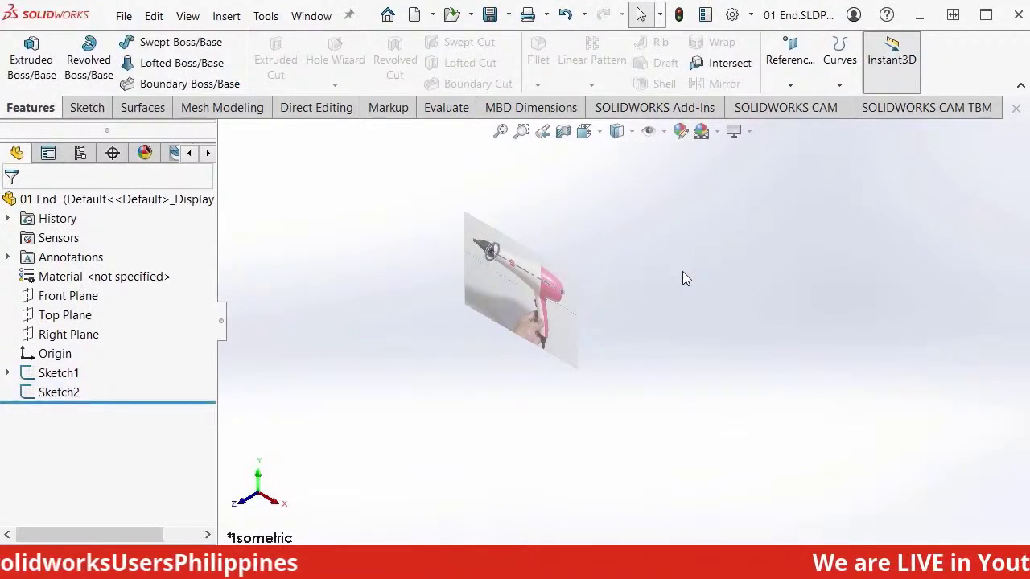
left_click(84, 299)
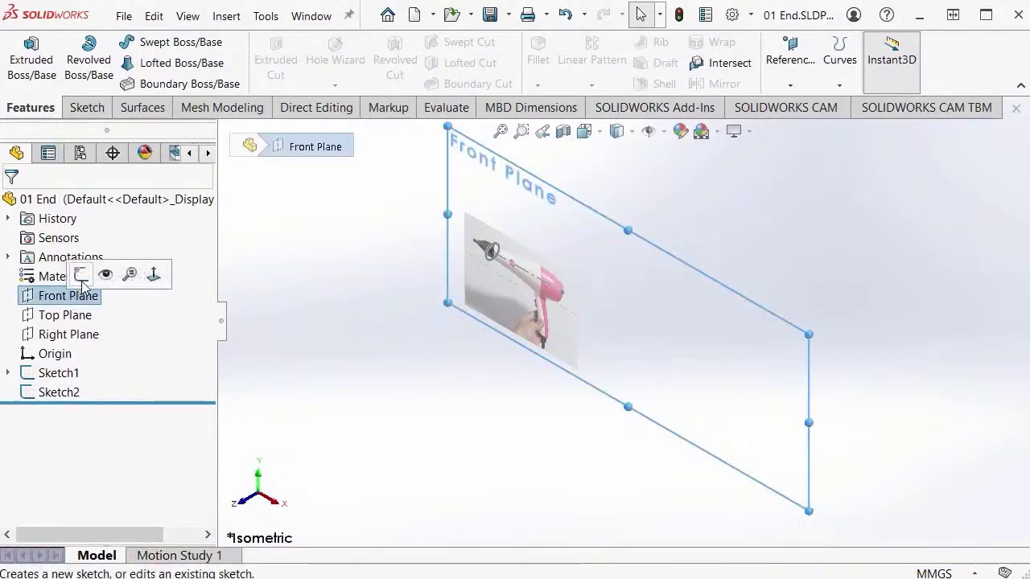
left_click(84, 285)
scroll(386, 354, "down", 5)
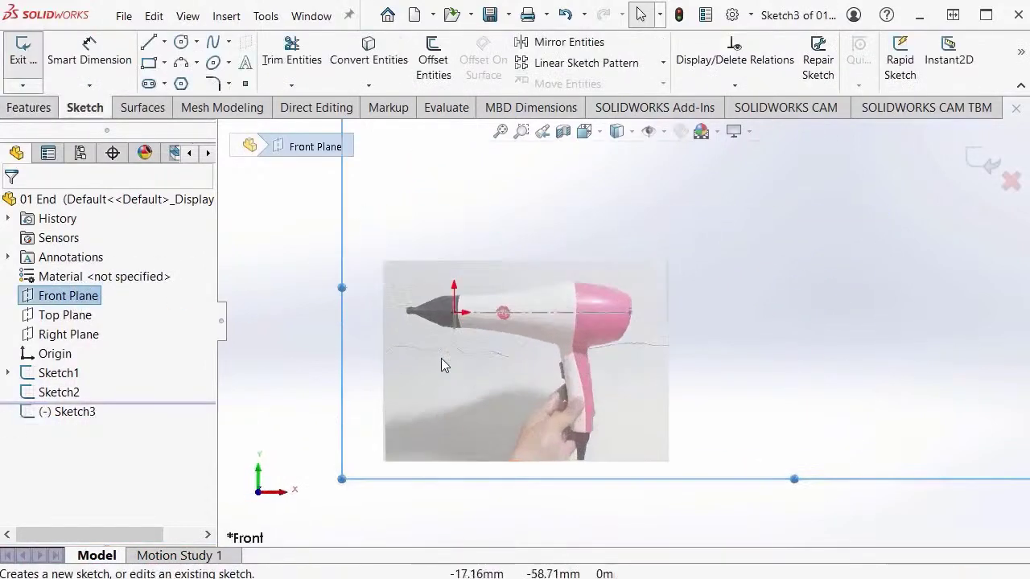
scroll(611, 294, "up", 2)
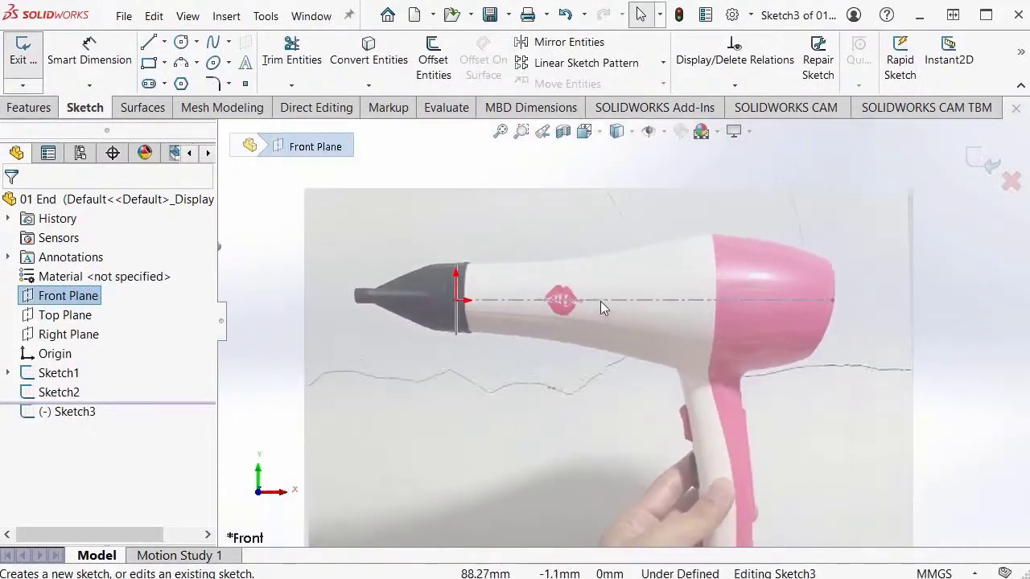
mouse_move(619, 299)
middle_mouse_down("ctrl")
mouse_move(603, 279)
mouse_move(579, 285)
middle_mouse_up("ctrl")
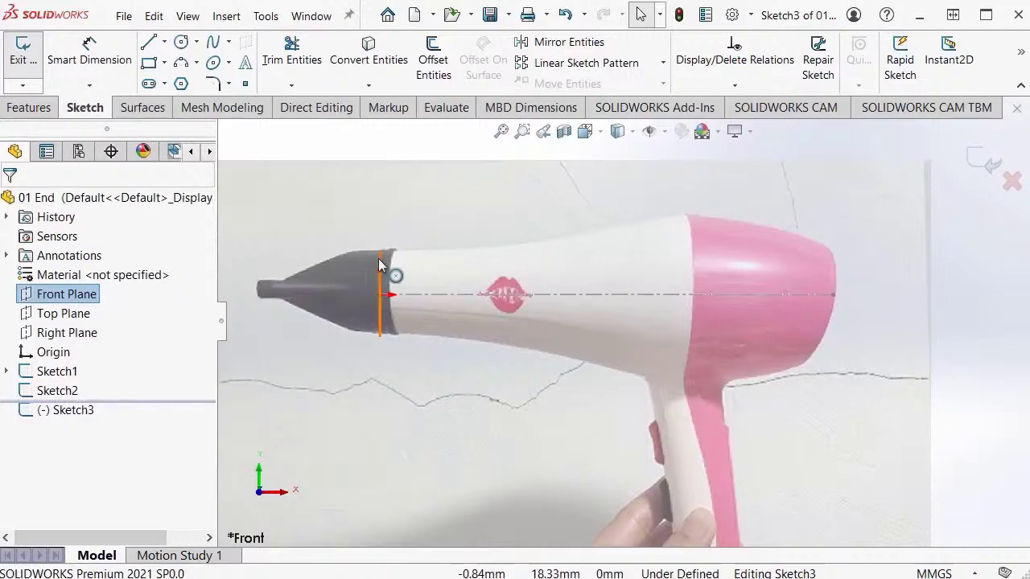
Step: Convert Arc1@Sketch2 at the nozzle joint into Sketch3, leaving it Fully Defined
left_click(372, 66)
scroll(378, 233, "down", 5)
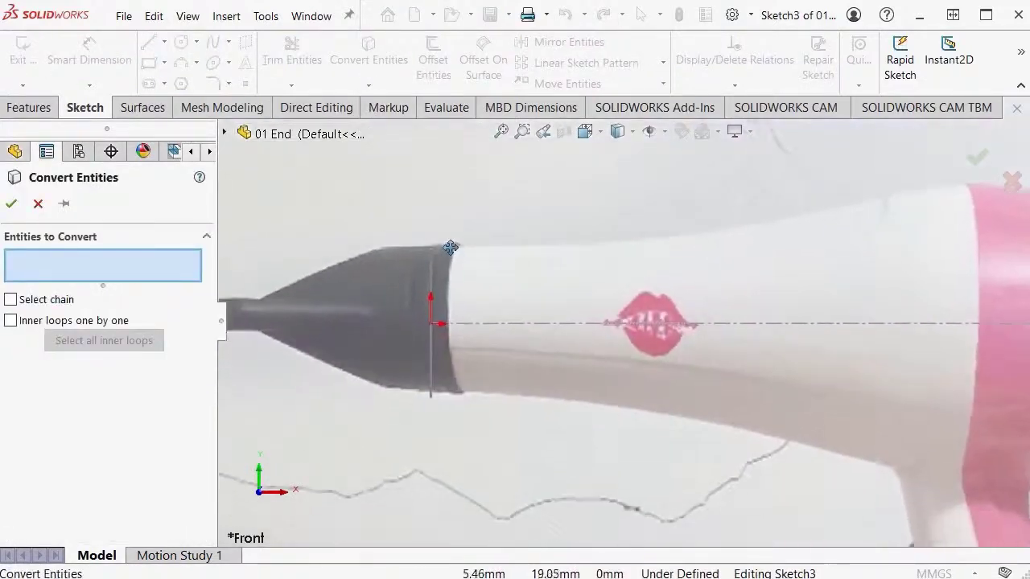
scroll(451, 241, "down", 2)
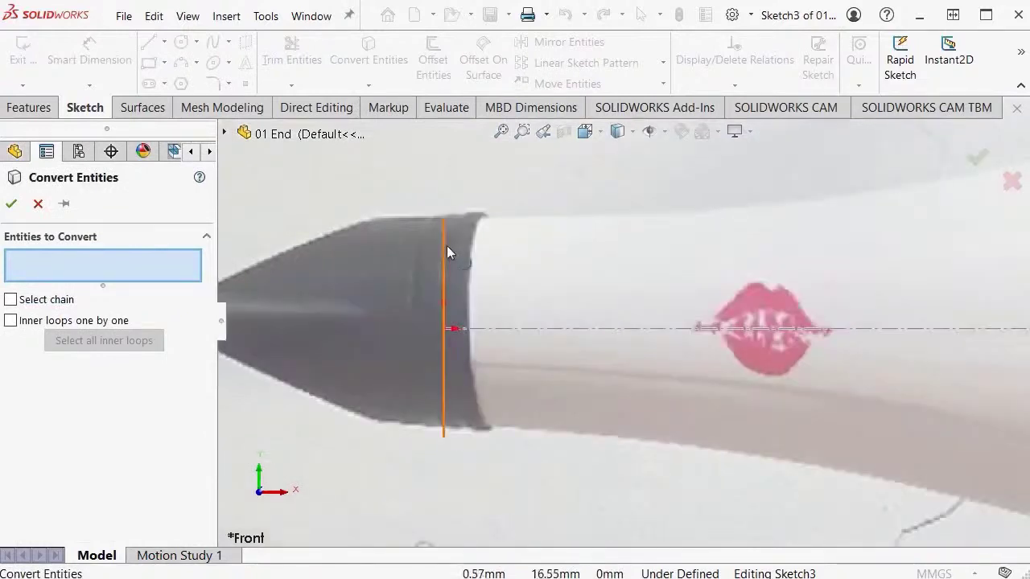
left_click(444, 253)
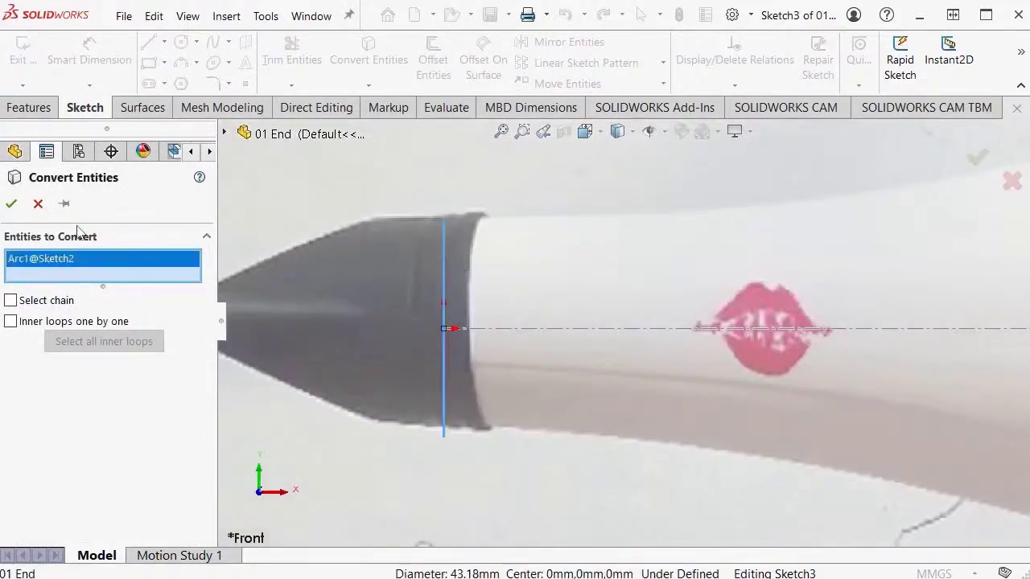
left_click(13, 205)
scroll(551, 249, "up", 3)
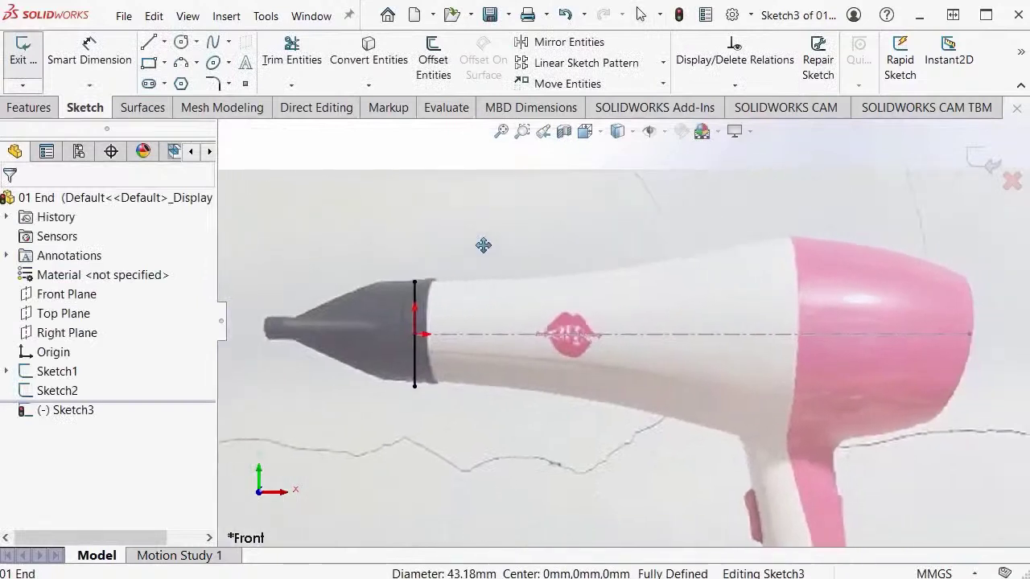
middle_click_drag(552, 243, 546, 243, "ctrl")
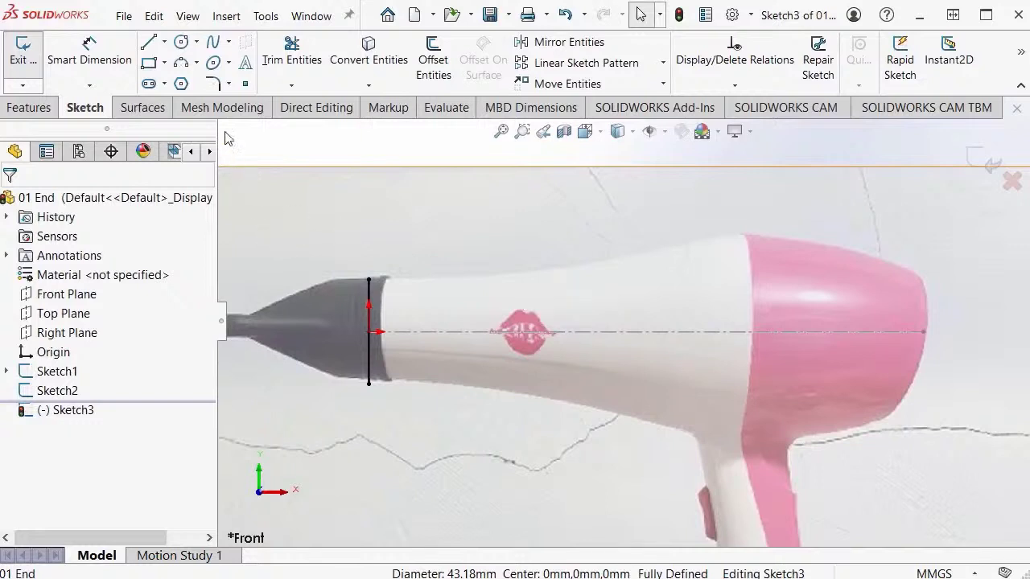
Step: Draw a spline along the barrel top from the nozzle line's top end past the dryer's rear
left_click(229, 44)
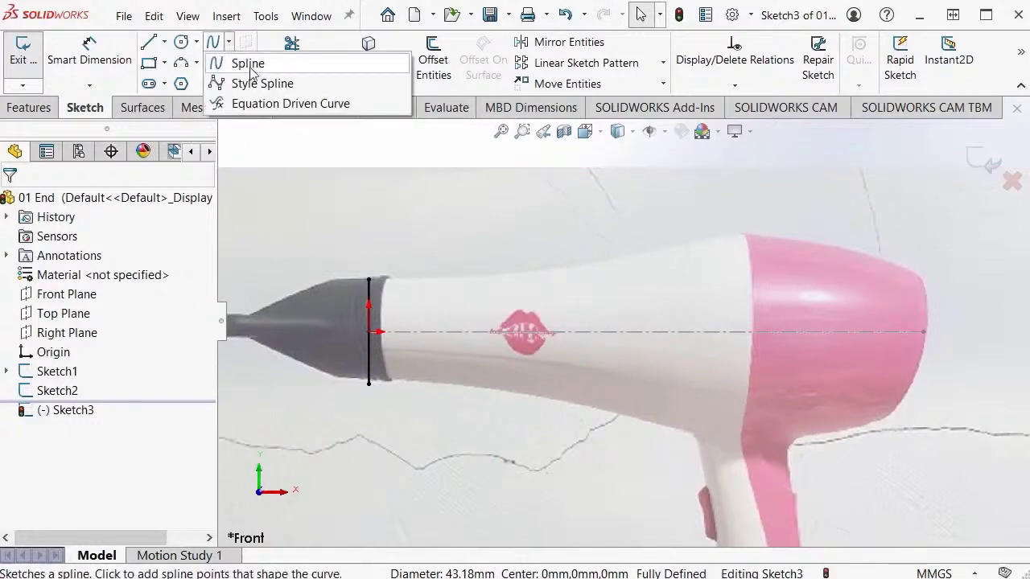
left_click(292, 70)
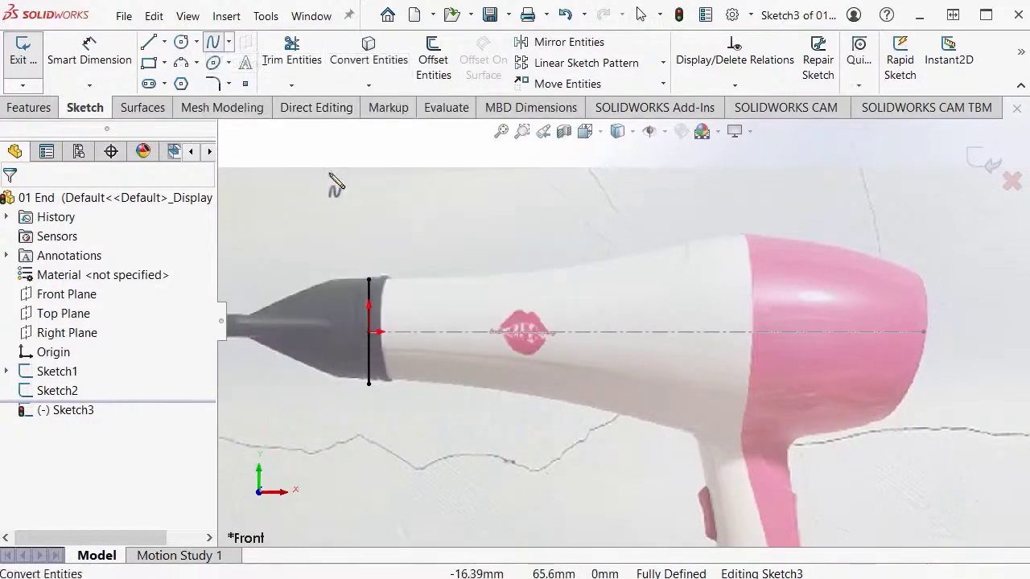
left_click(368, 281)
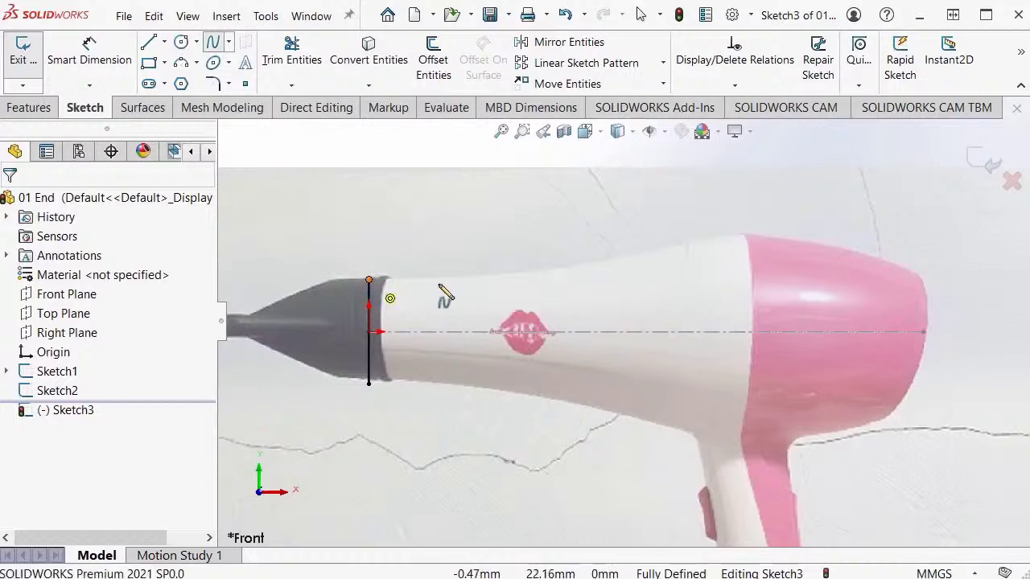
left_click(542, 272)
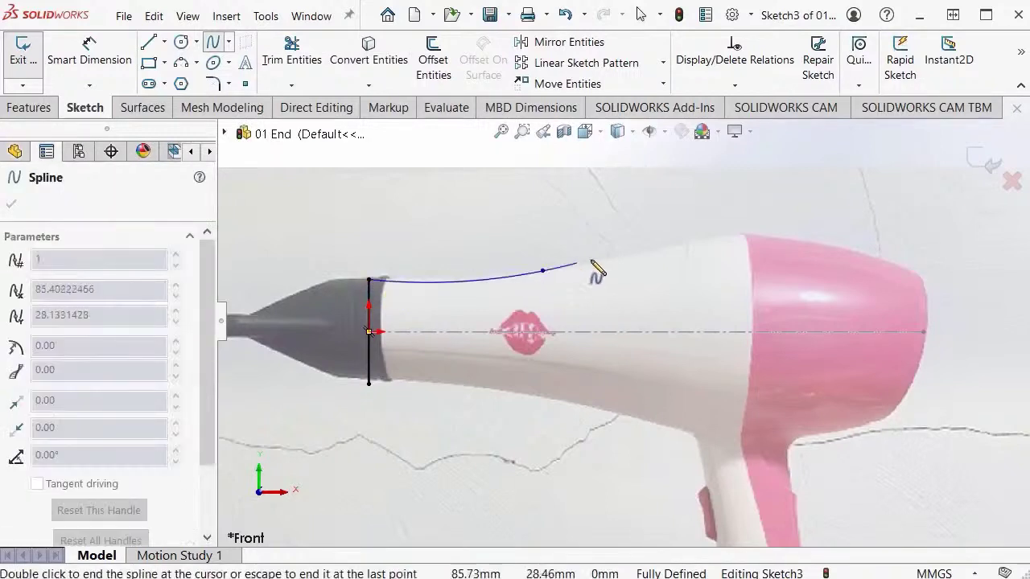
left_click(683, 243)
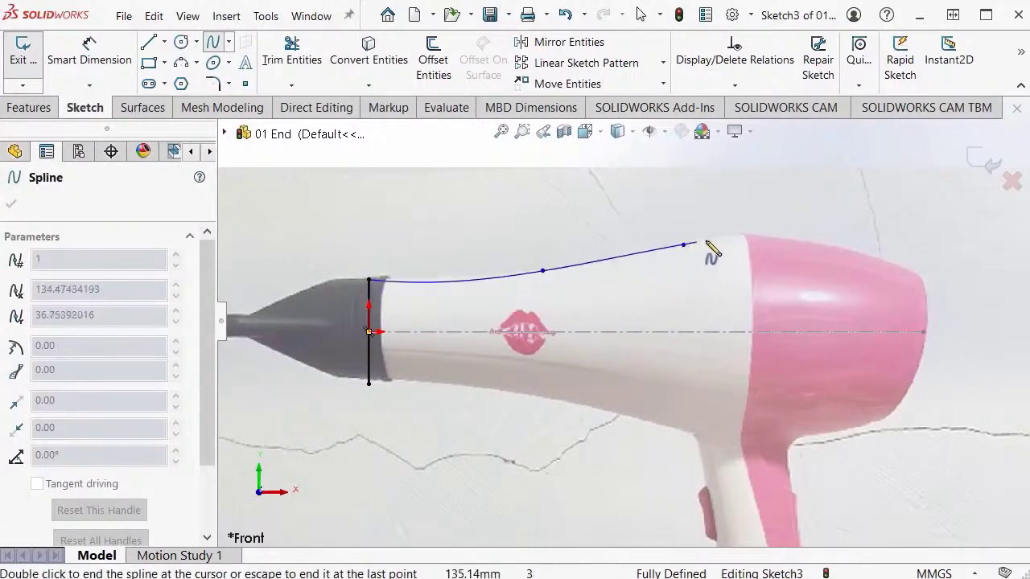
left_click(746, 232)
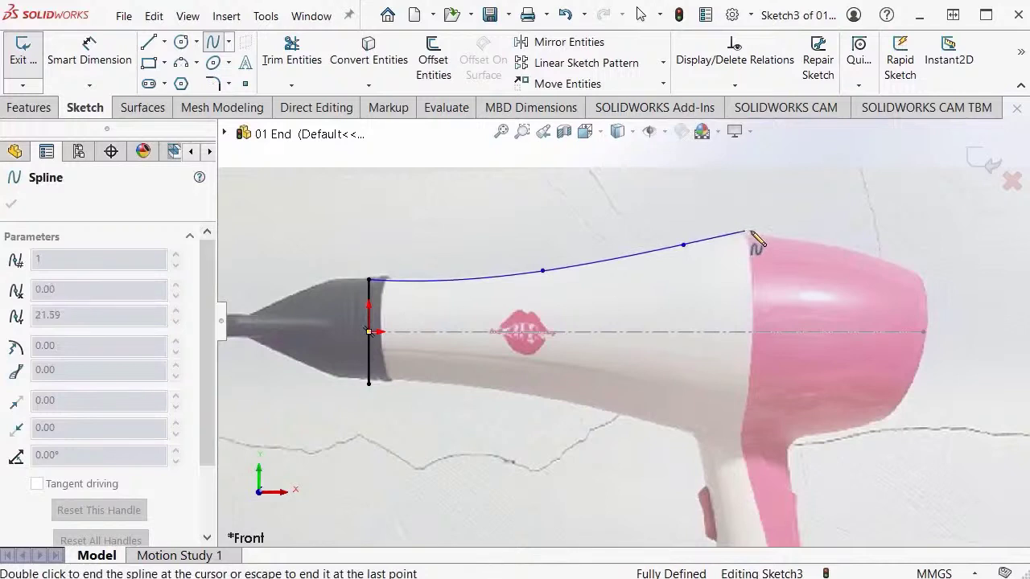
left_click(802, 239)
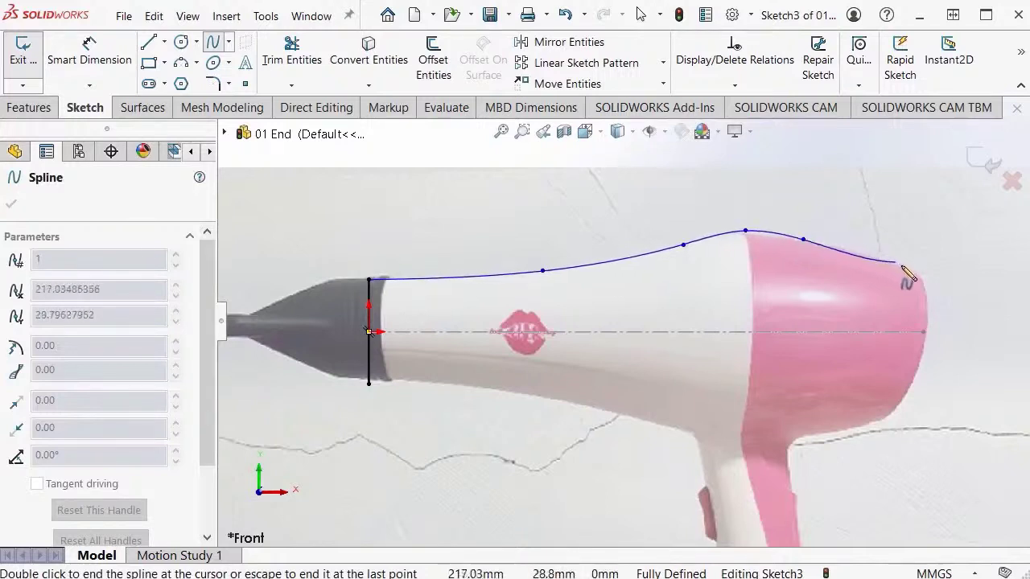
left_click(872, 255)
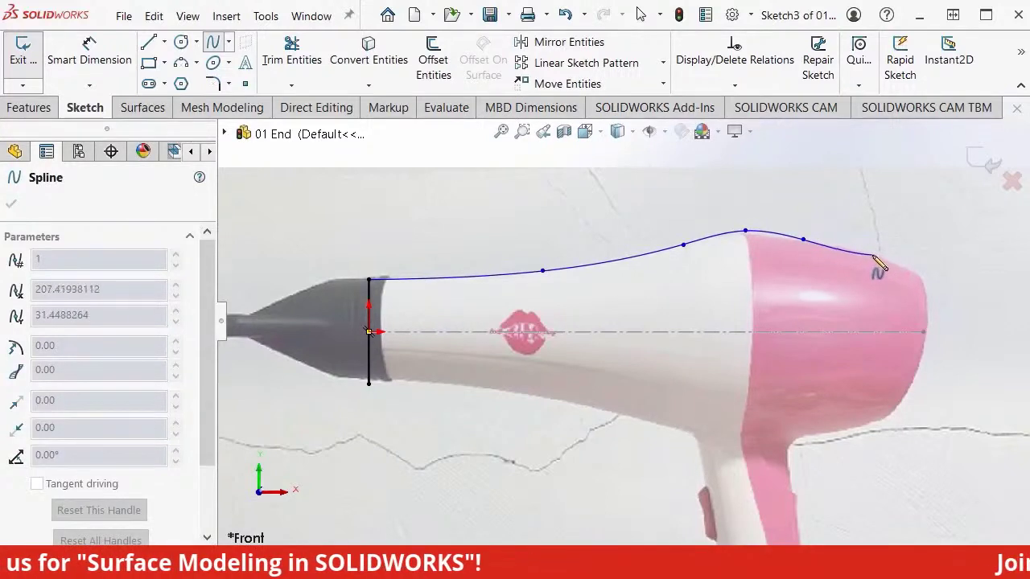
double_click(953, 298)
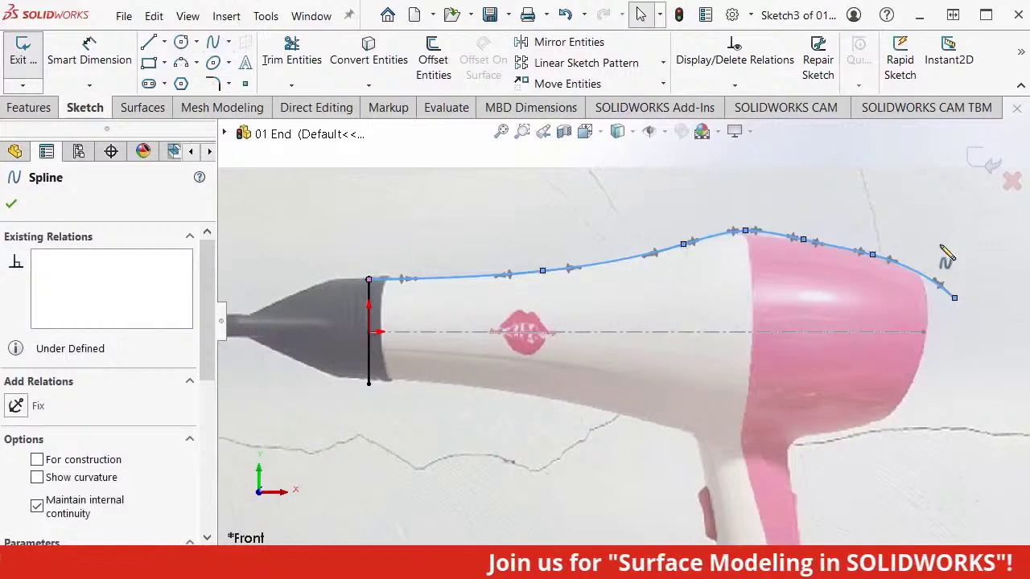
key("Escape")
Step: Adjust the spline's points so it follows the dryer's upper outline down to the rear edge
scroll(874, 273, "down", 2)
left_click(702, 220)
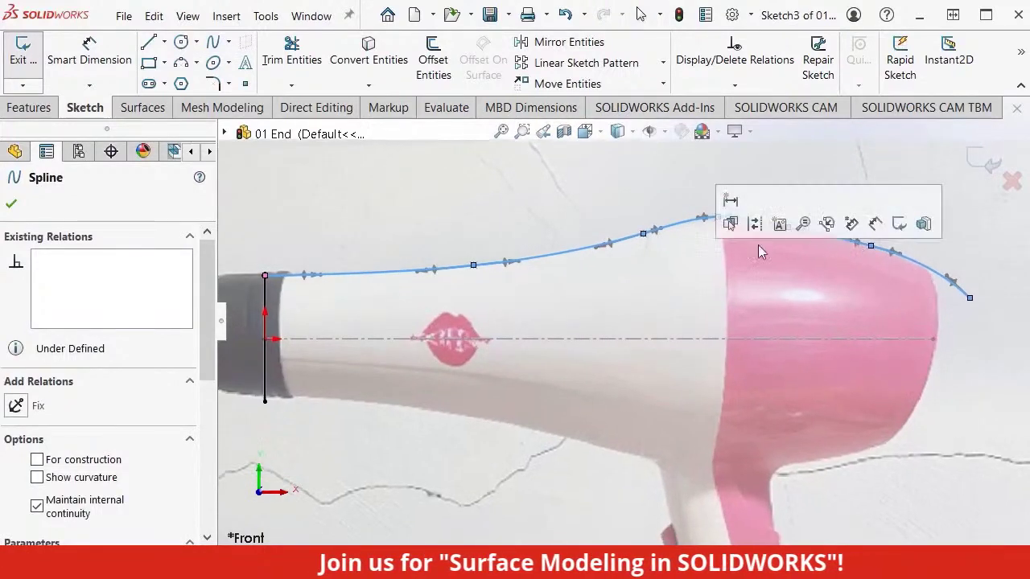
middle_click_drag(667, 202, 620, 211, "ctrl")
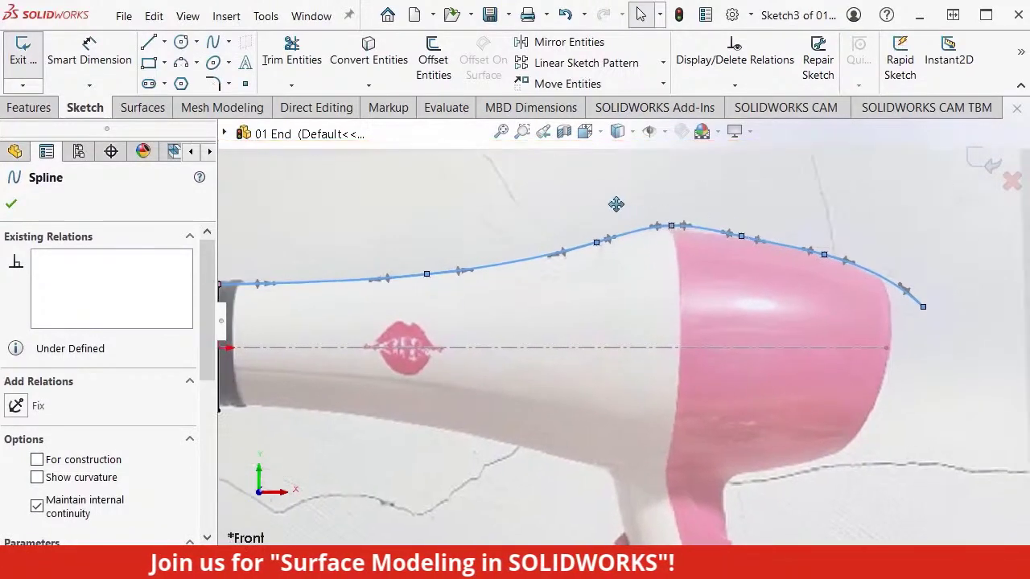
left_click(672, 228)
mouse_move(677, 214)
left_mouse_down()
mouse_move(683, 208)
mouse_move(671, 228)
left_mouse_up()
left_click(740, 236)
left_click_drag(741, 235, 763, 239)
left_click(823, 257)
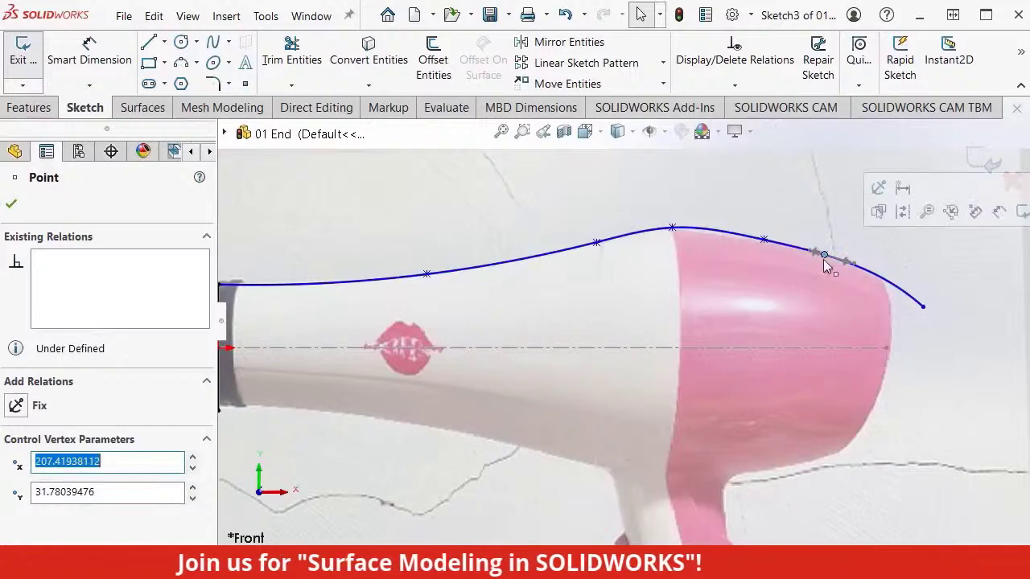
left_click(924, 308)
left_click_drag(923, 307, 946, 324)
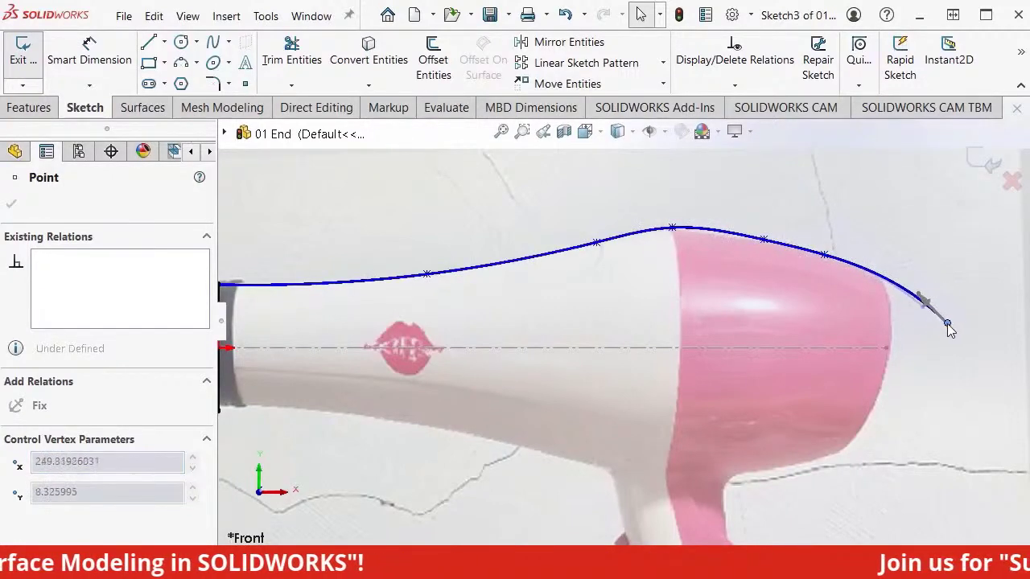
key("Escape")
scroll(885, 338, "up", 2)
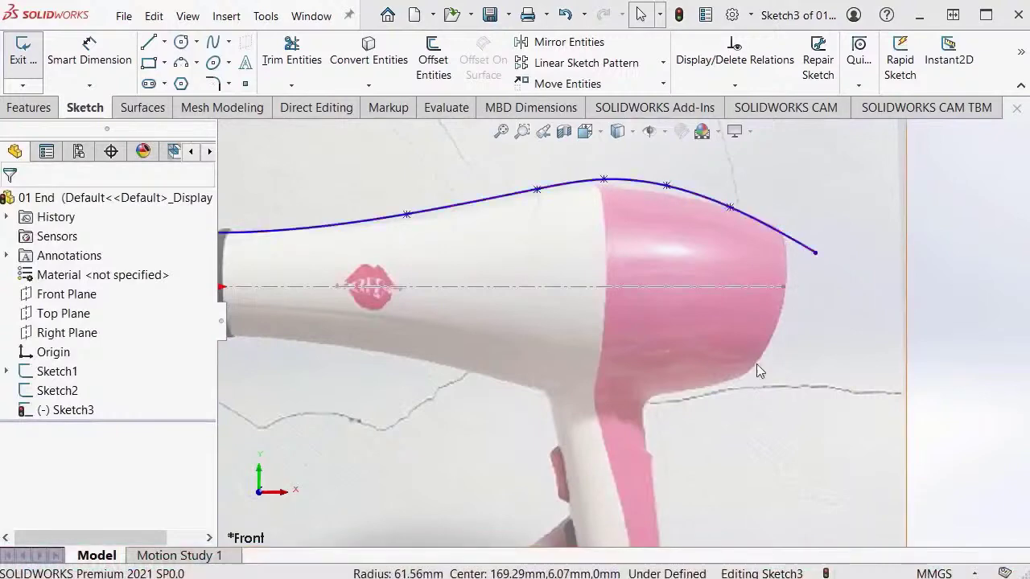
Step: Draw a three-point arc along the pink housing's rounded back, crossing the upper spline's end
left_click(198, 63)
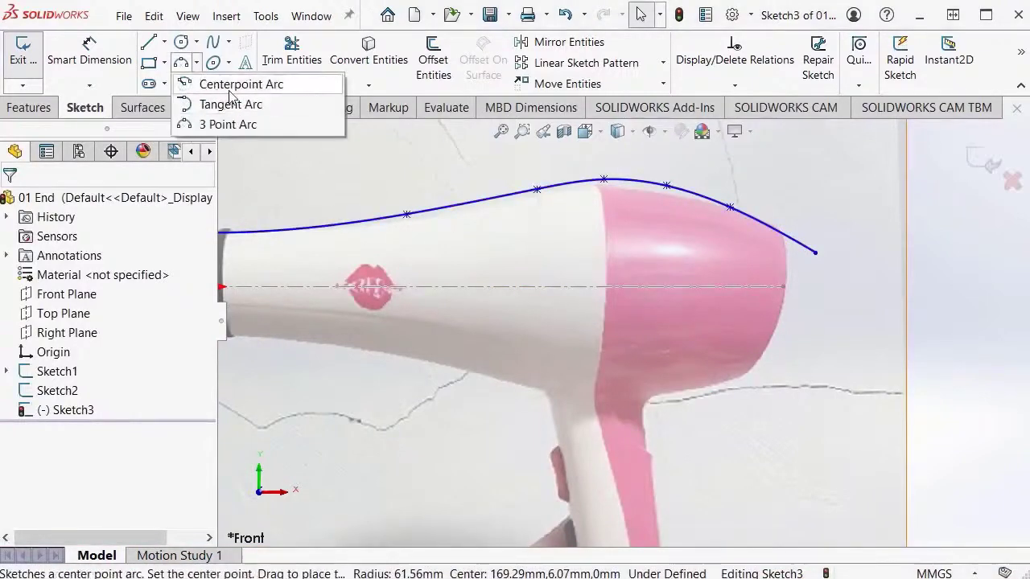
left_click(230, 124)
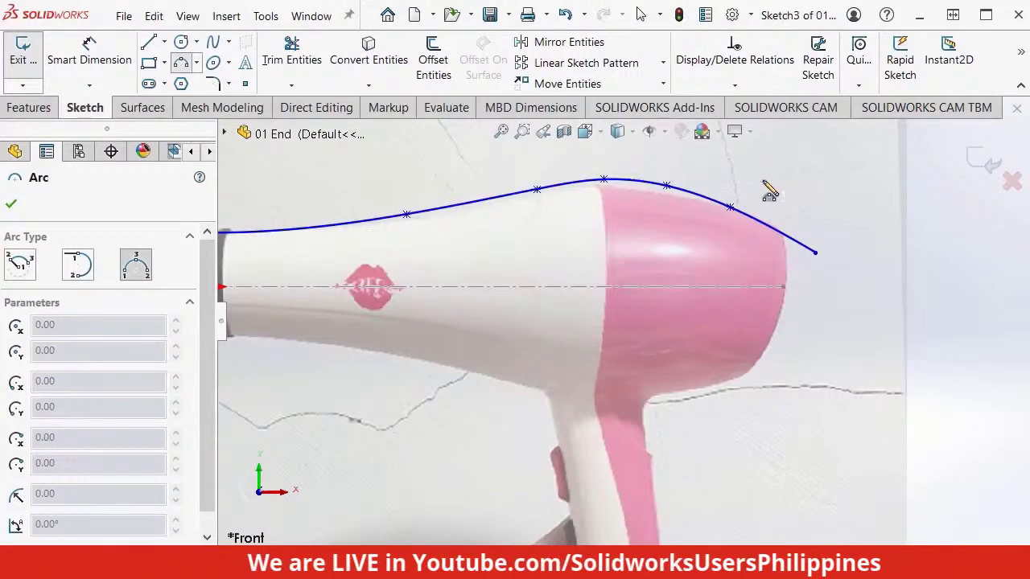
left_click(772, 189)
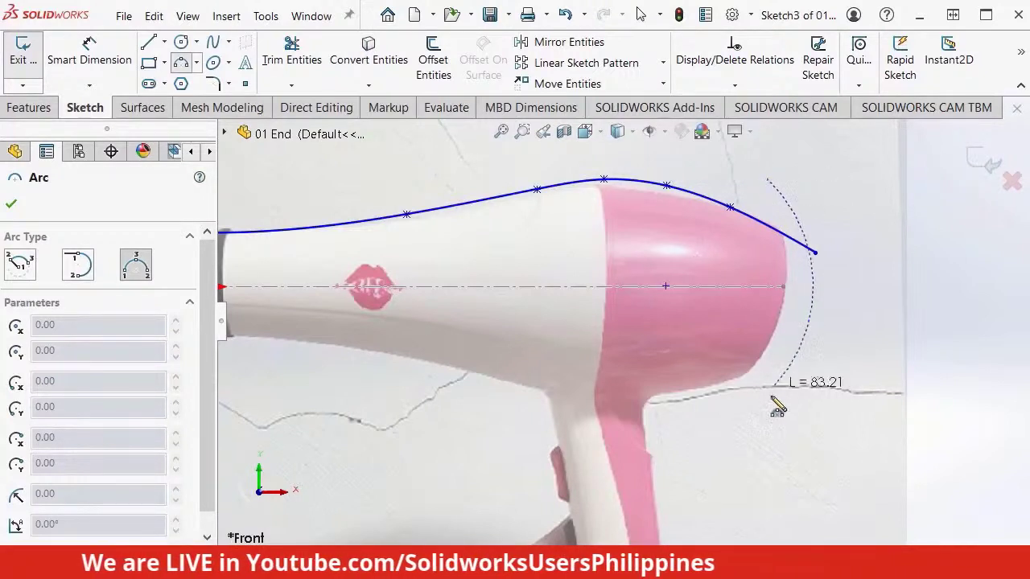
left_click(707, 414)
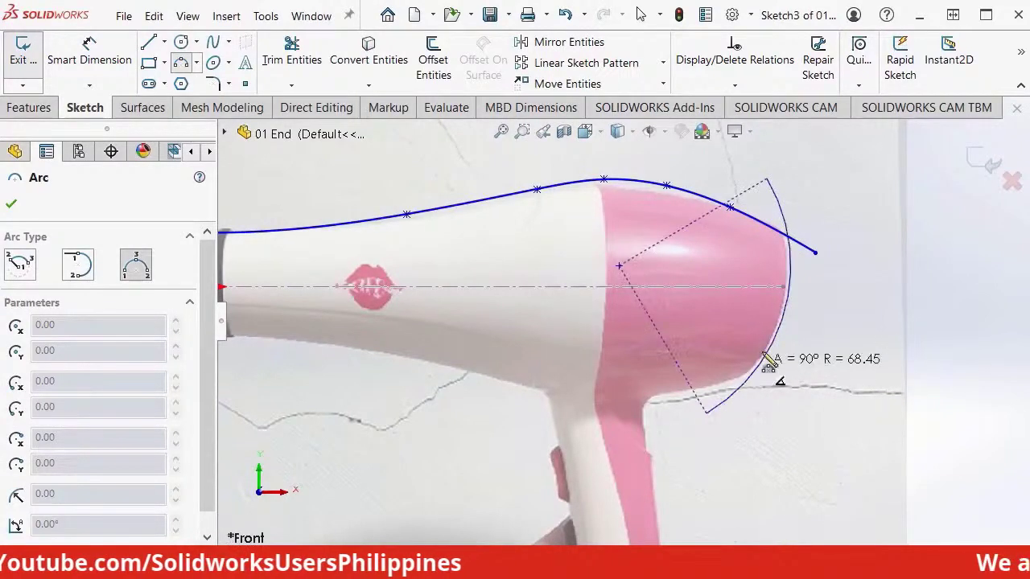
left_click(789, 311)
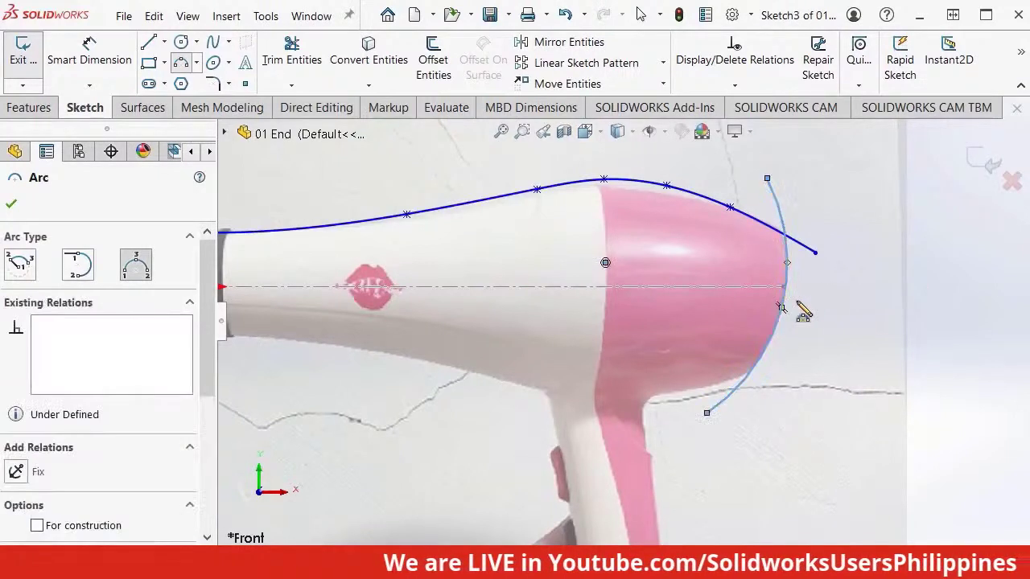
key("Escape")
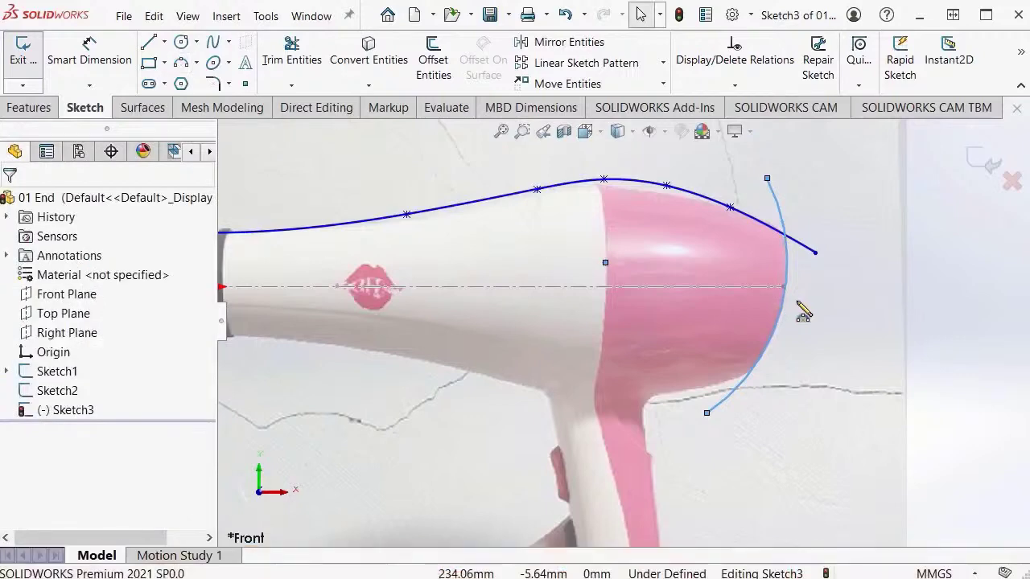
key("Escape")
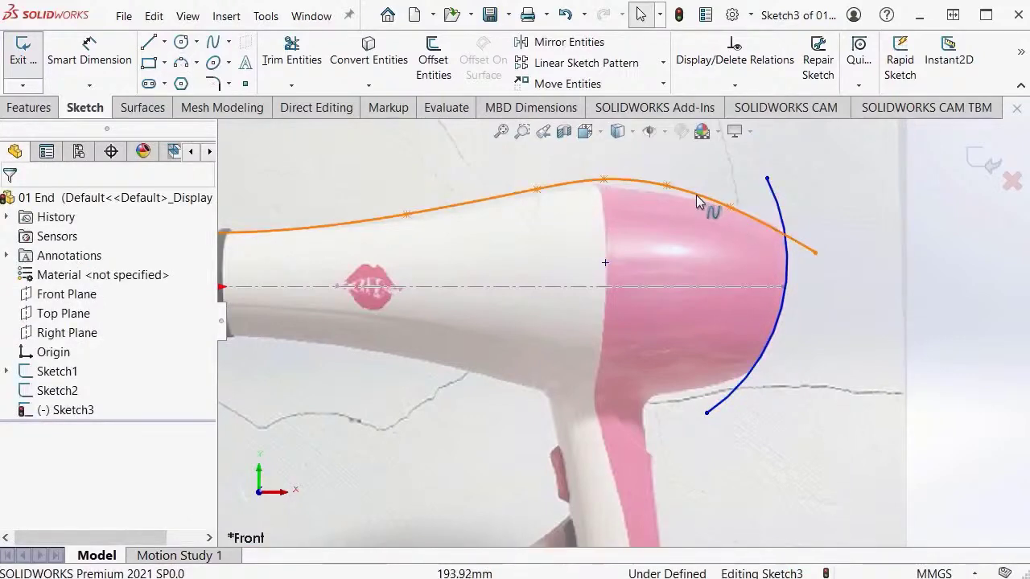
key("Escape")
middle_click_drag(571, 337, 674, 343, "ctrl")
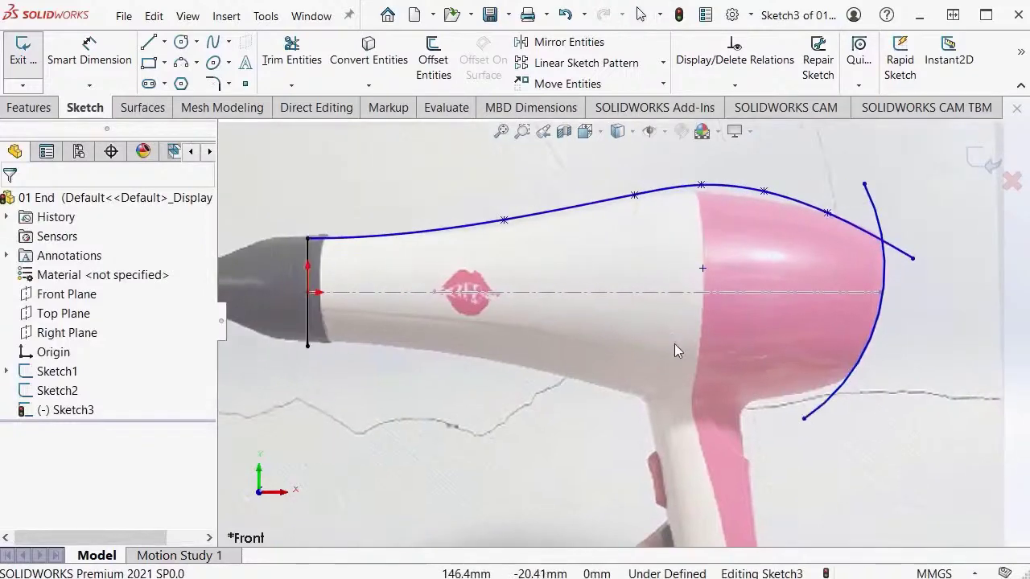
Step: Mirror Spline1 about Top Plane to trace the dryer's lower outline
left_click(625, 48)
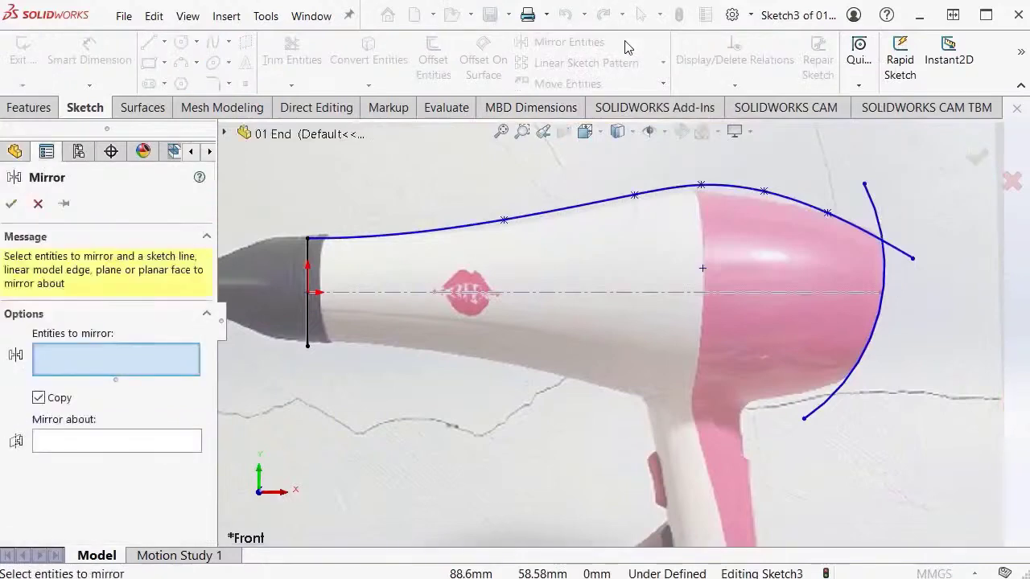
left_click(585, 210)
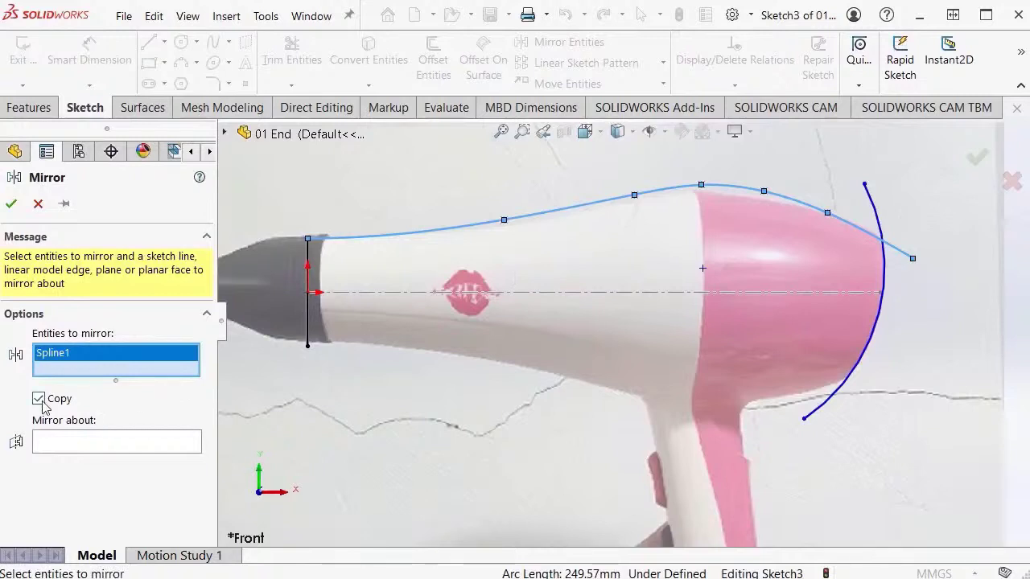
left_click(69, 447)
mouse_move(450, 321)
middle_mouse_down()
mouse_move(516, 301)
mouse_move(481, 268)
middle_mouse_up()
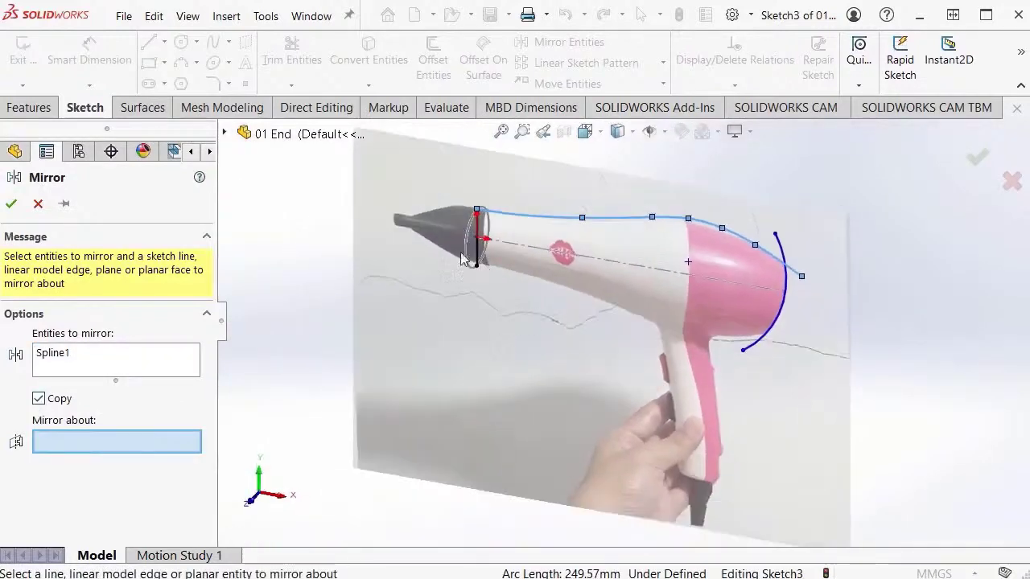
left_click(226, 133)
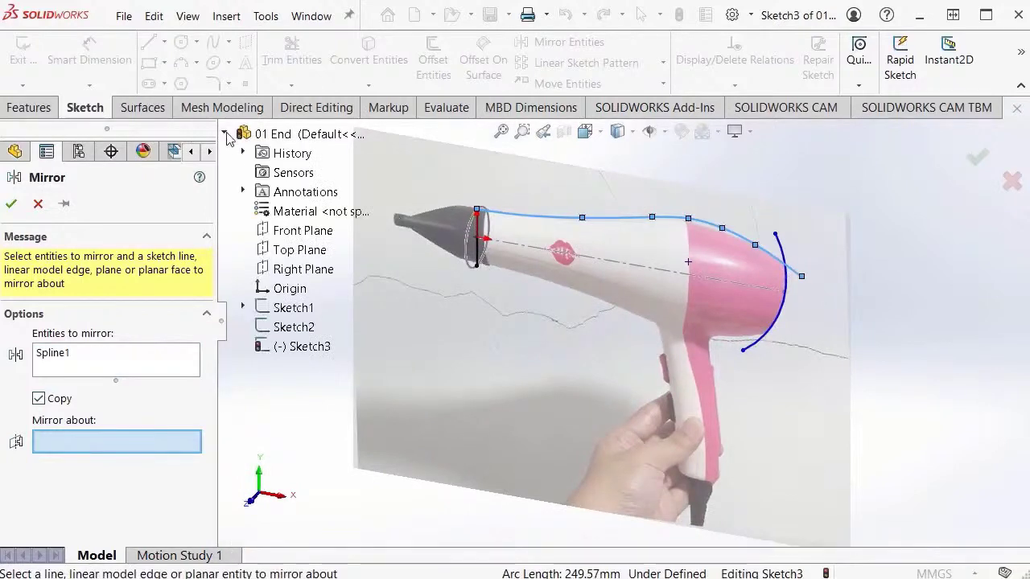
left_click(297, 250)
mouse_move(611, 331)
middle_mouse_down()
mouse_move(635, 361)
mouse_move(666, 285)
mouse_move(644, 314)
middle_mouse_up()
key("space")
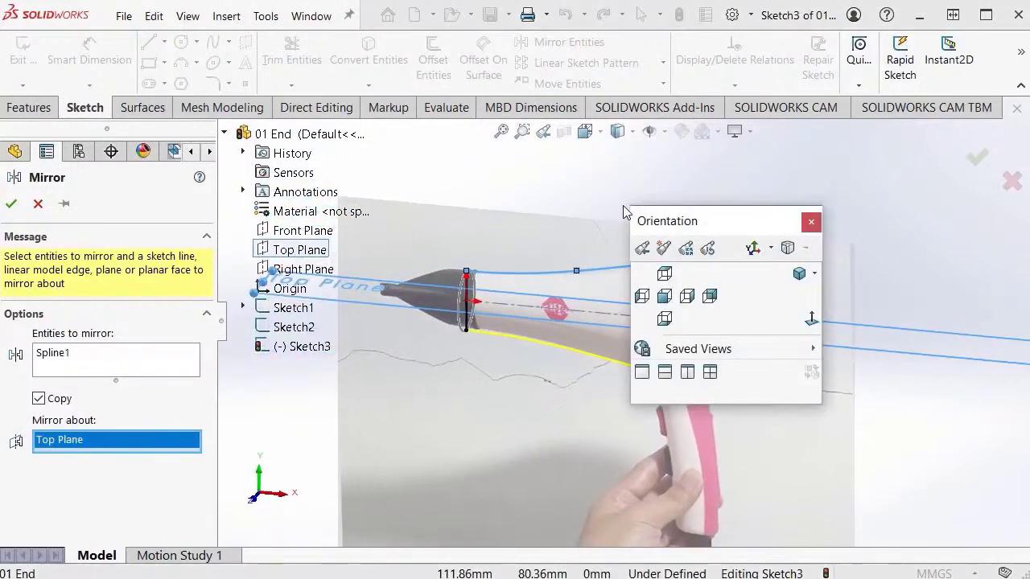
left_click(663, 296)
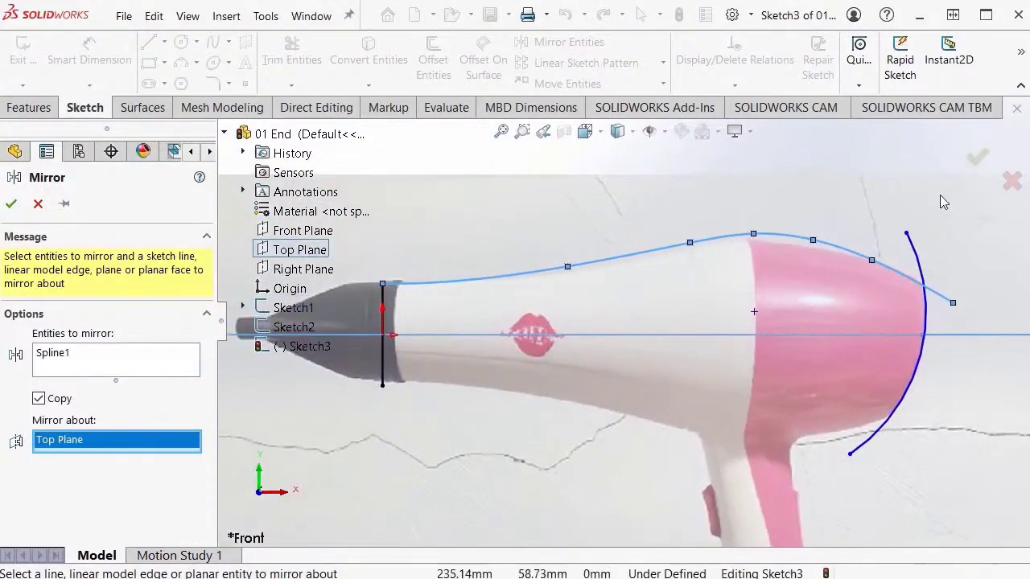
left_click(977, 158)
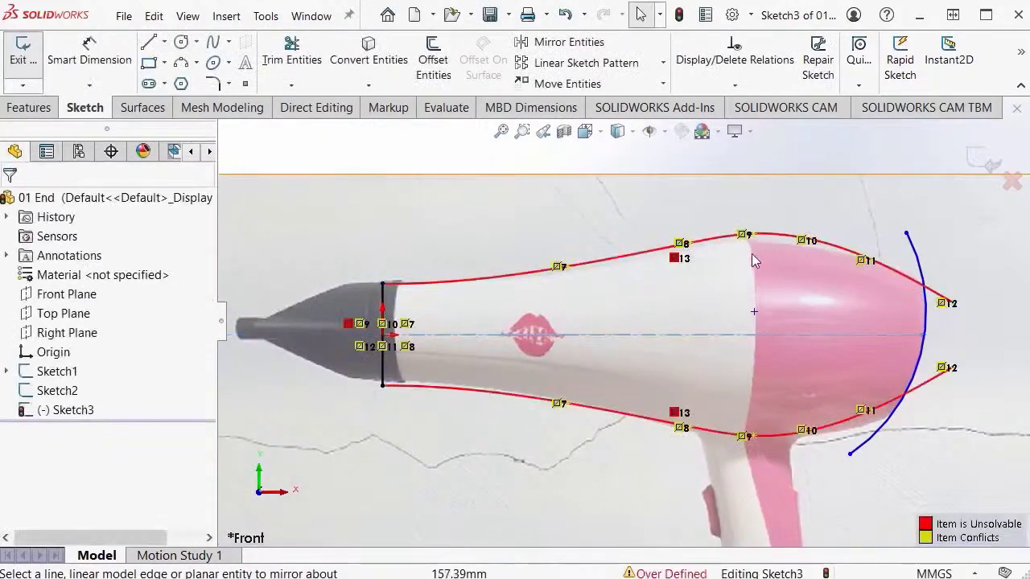
Step: Delete the conflicting Symmetric relation 13 so the sketch is no longer over-defined
middle_click_drag(754, 259, 696, 259, "ctrl")
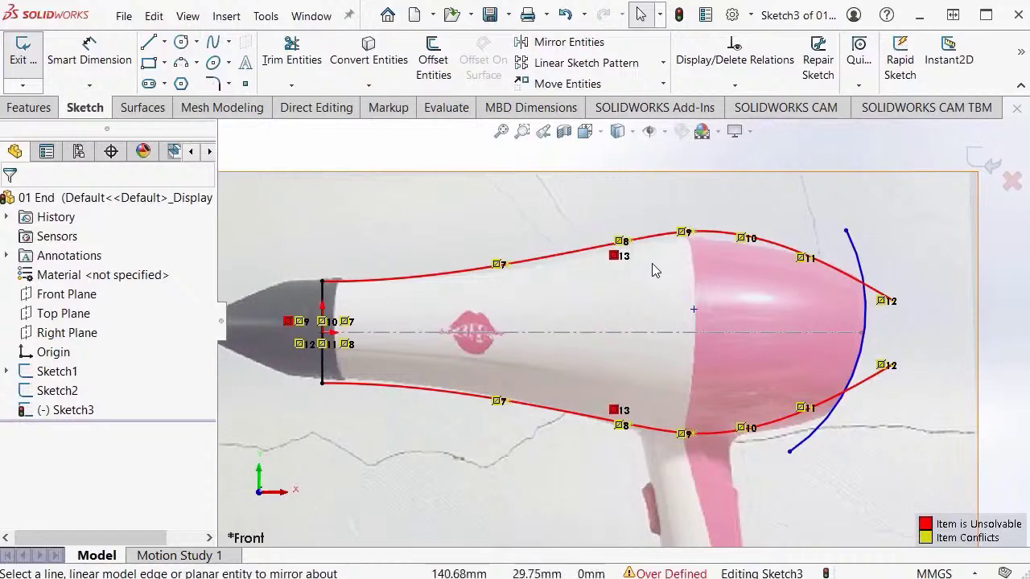
left_click(614, 257)
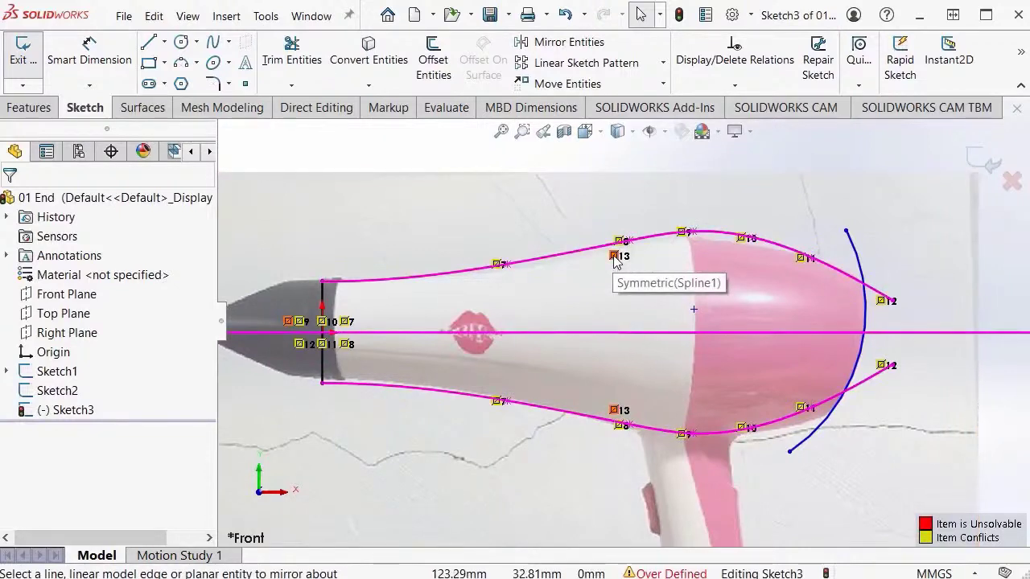
left_click(614, 257)
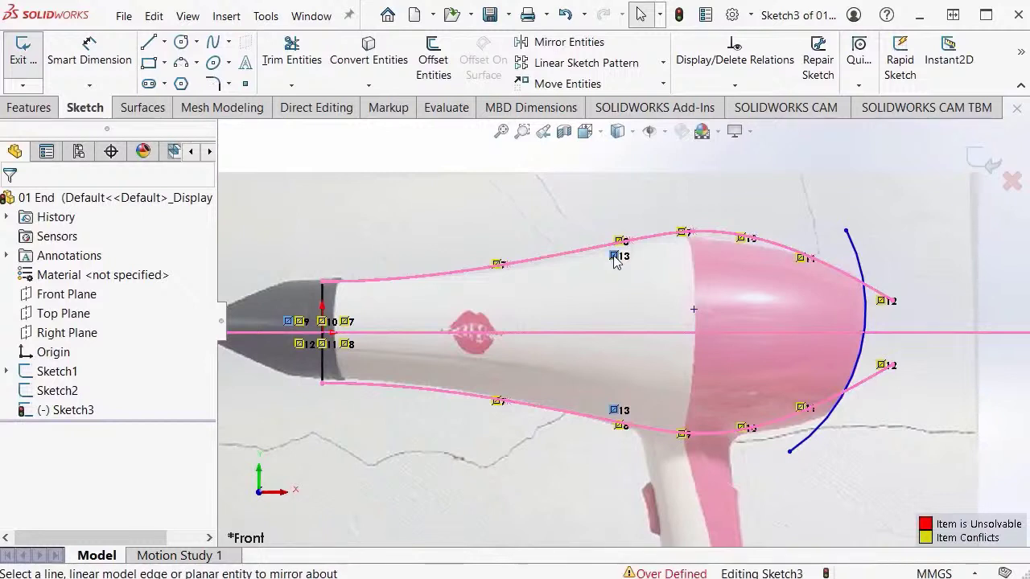
key("Delete")
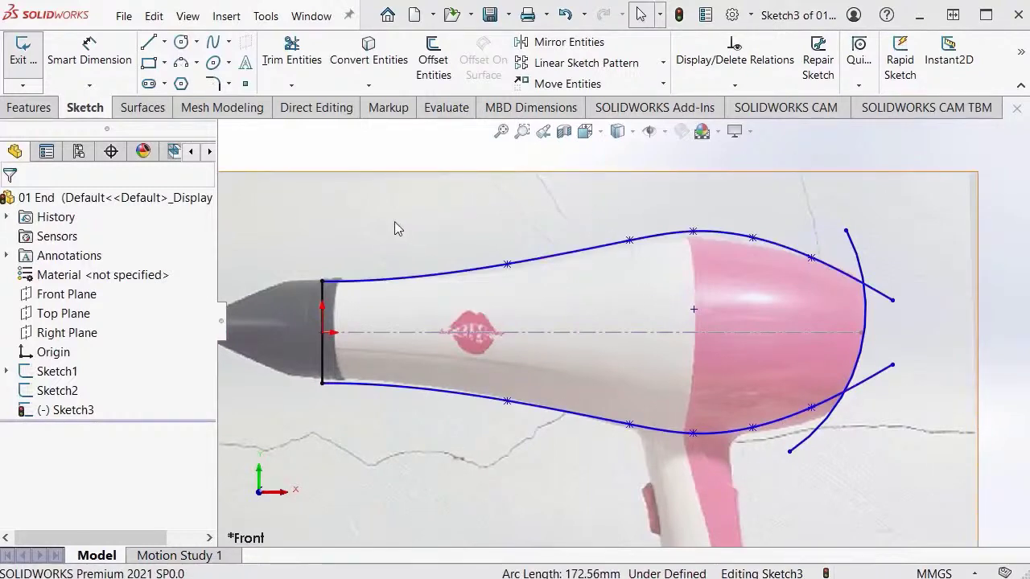
Step: Draw a five-point spline from above the nozzle end across the barrel to the pink housing's top
left_click(230, 44)
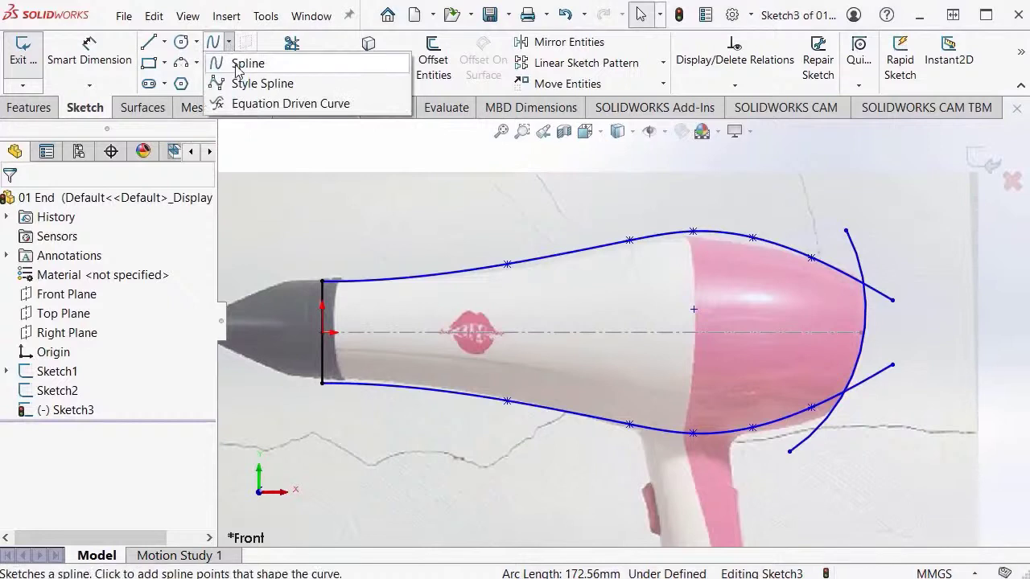
left_click(241, 61)
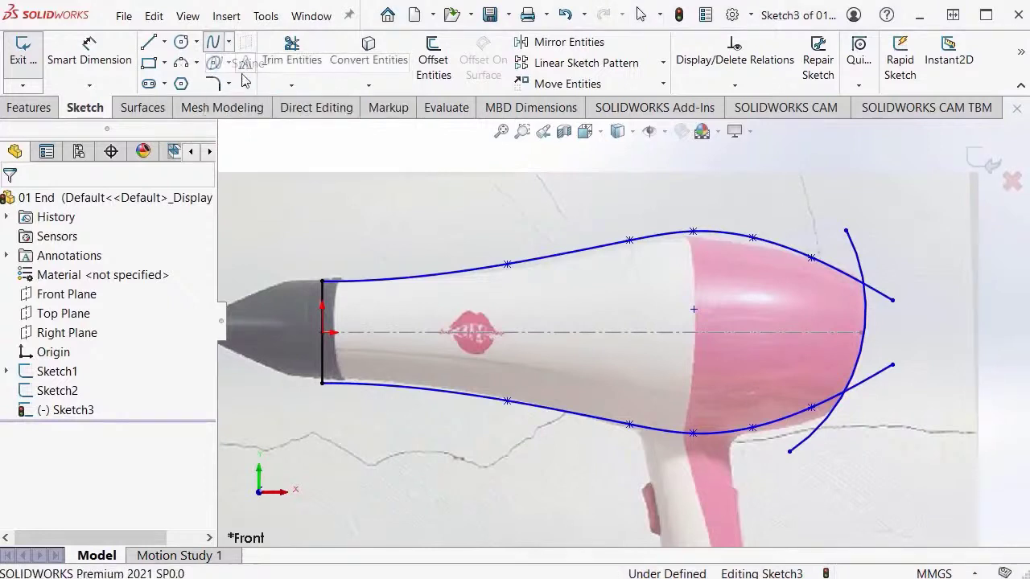
left_click(350, 254)
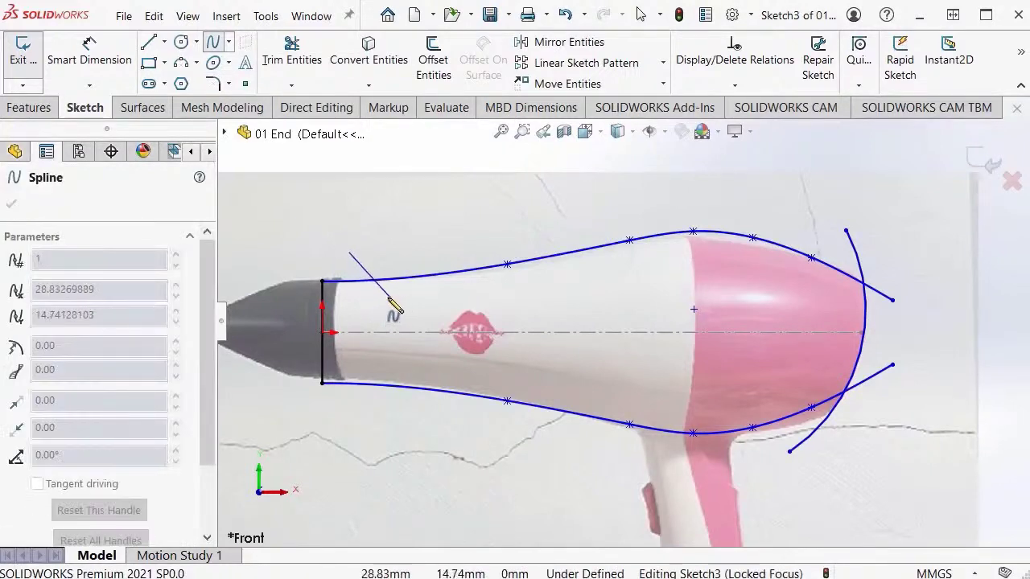
left_click(371, 294)
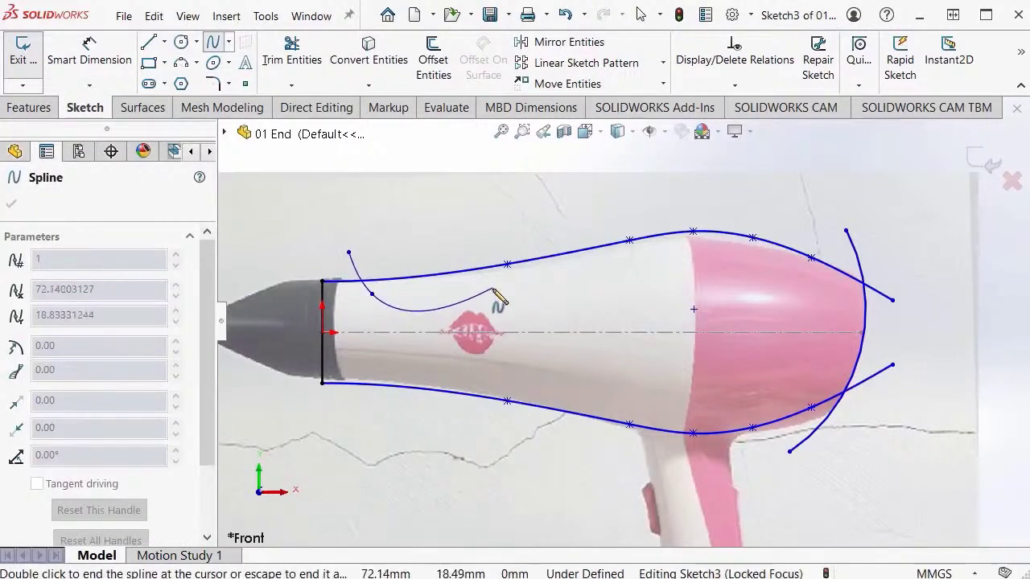
left_click(469, 295)
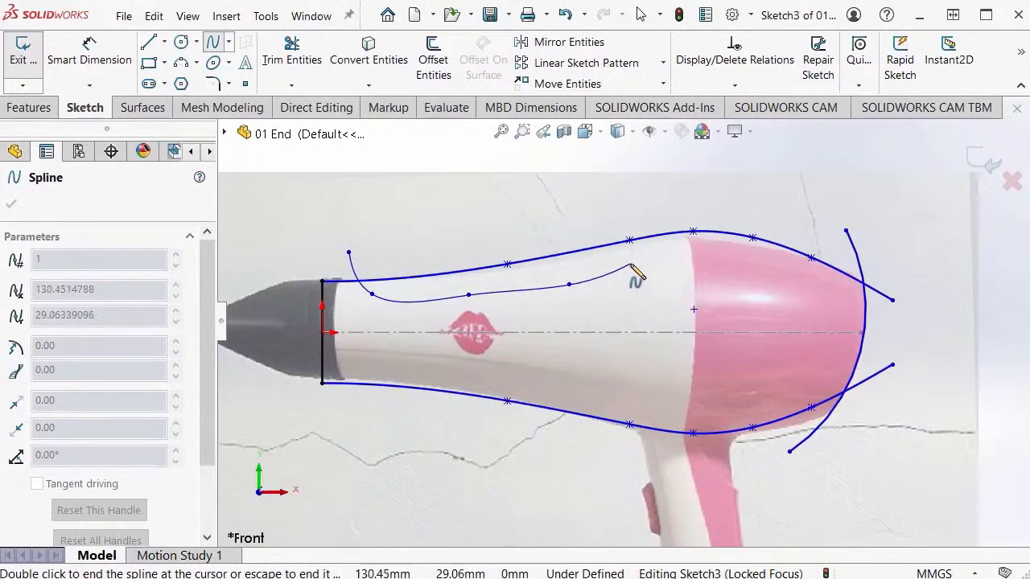
left_click(629, 264)
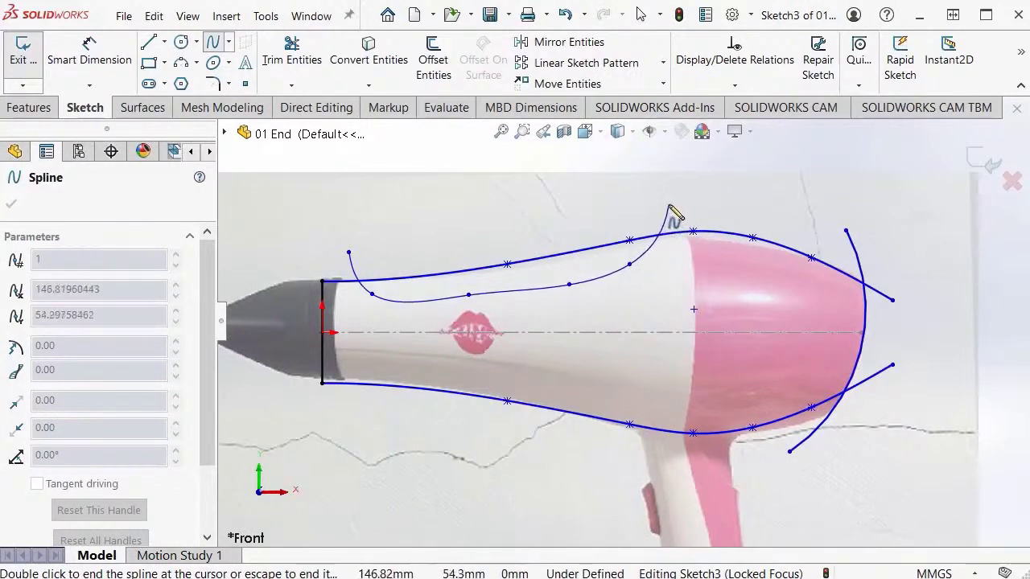
double_click(668, 205)
key("Escape")
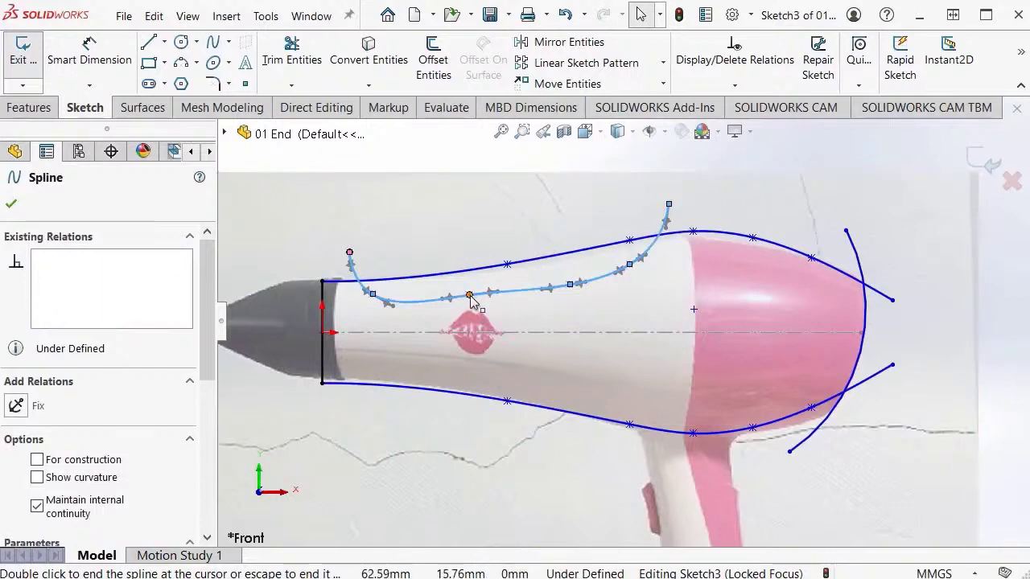
Step: Nudge a point on the new spline to refine its curve
left_click(471, 298)
left_click_drag(469, 303, 462, 300)
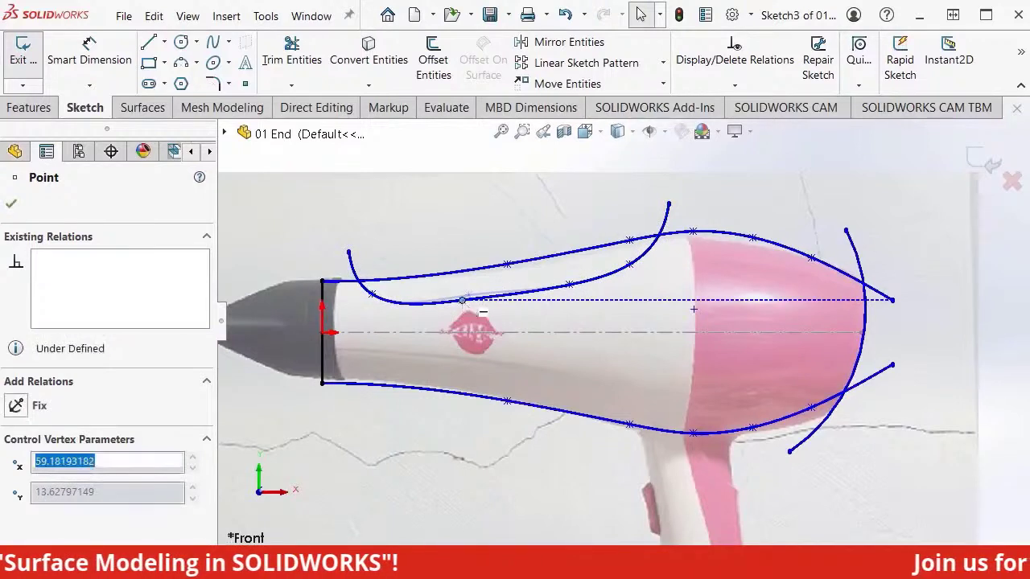
left_click(569, 286)
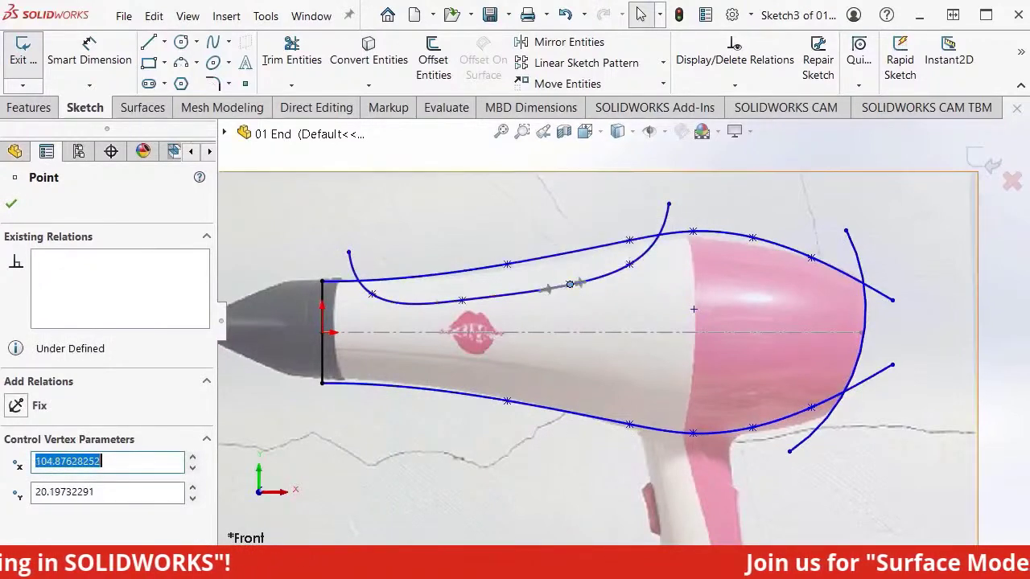
left_click(480, 177)
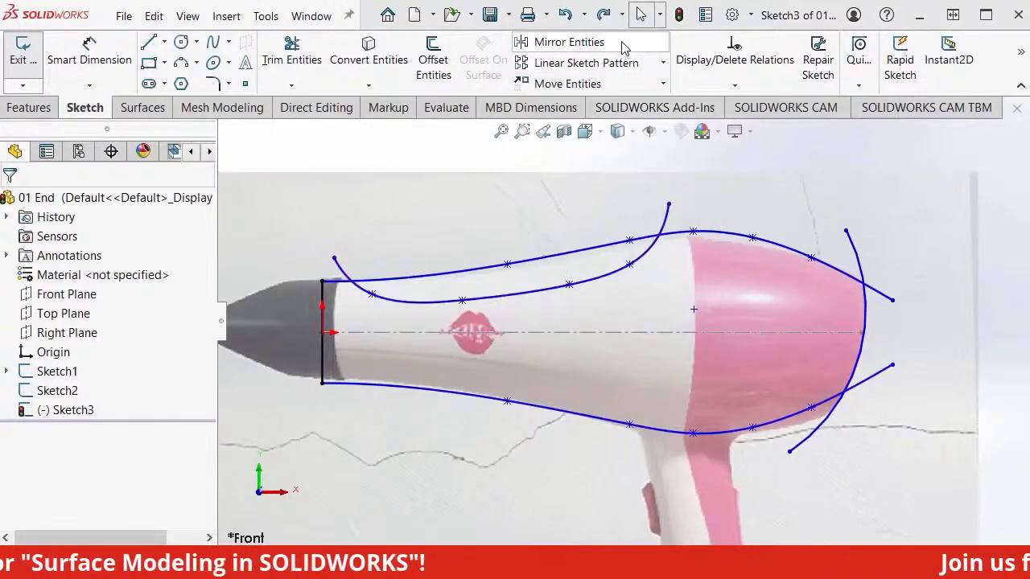
Step: Mirror the inner spline Spline5 about Top Plane onto the lower half of the body
left_click(568, 42)
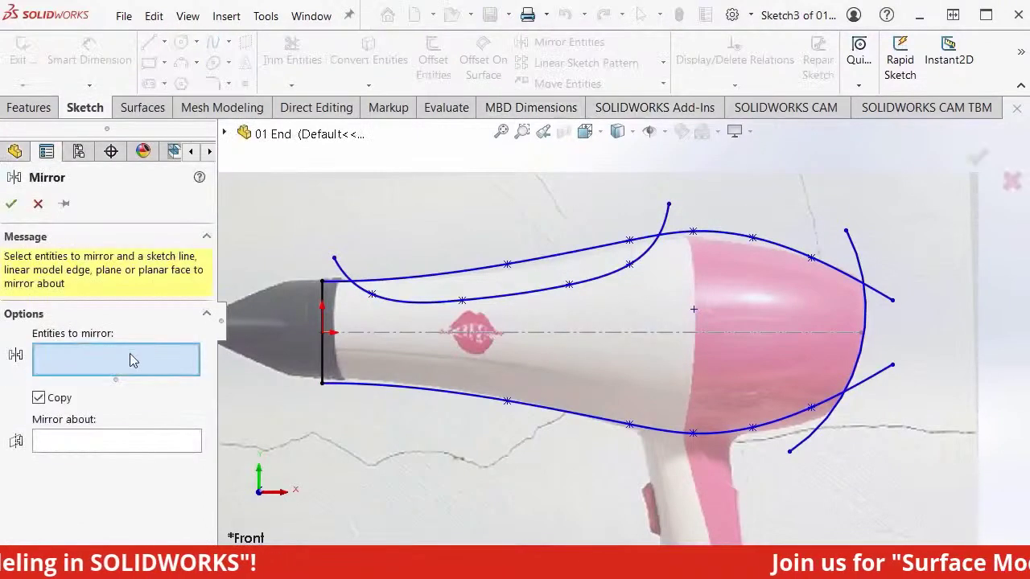
left_click(415, 306)
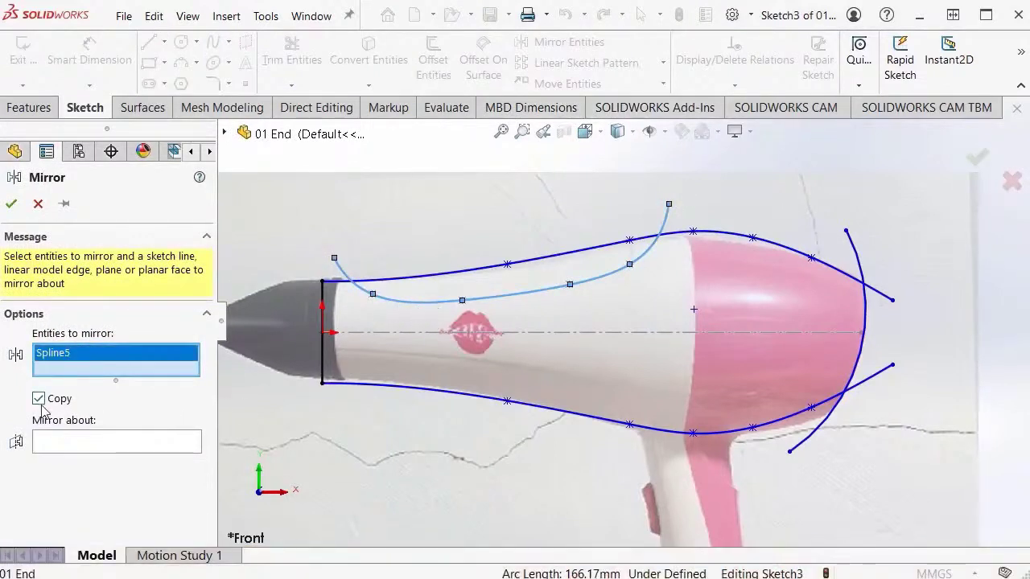
left_click(103, 448)
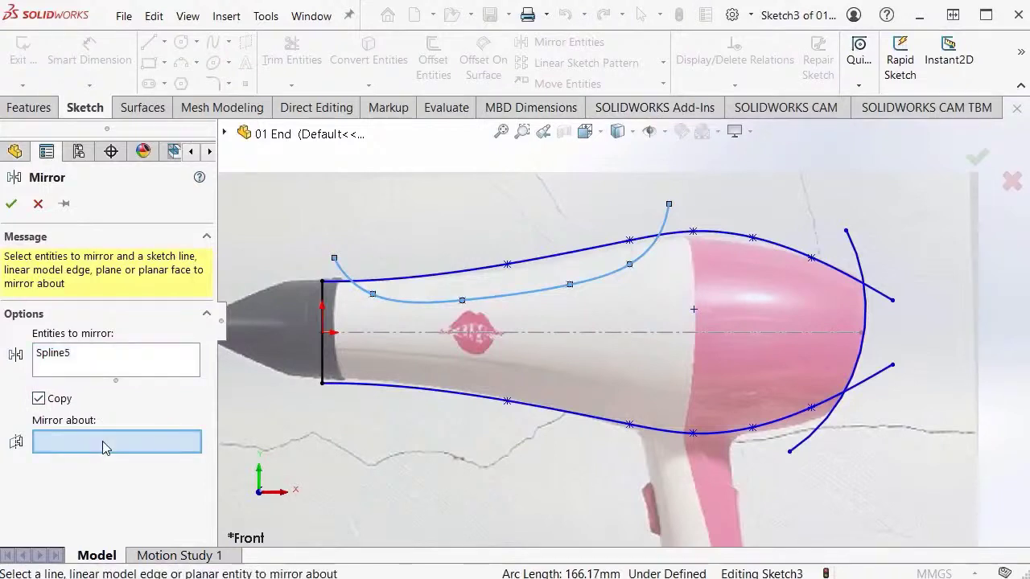
left_click(226, 134)
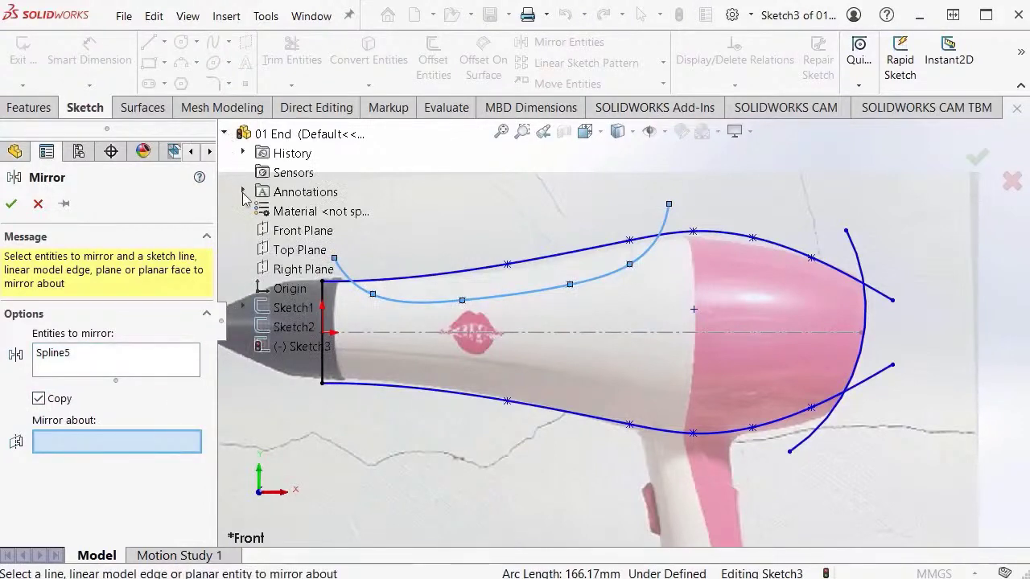
left_click(297, 252)
left_click(11, 204)
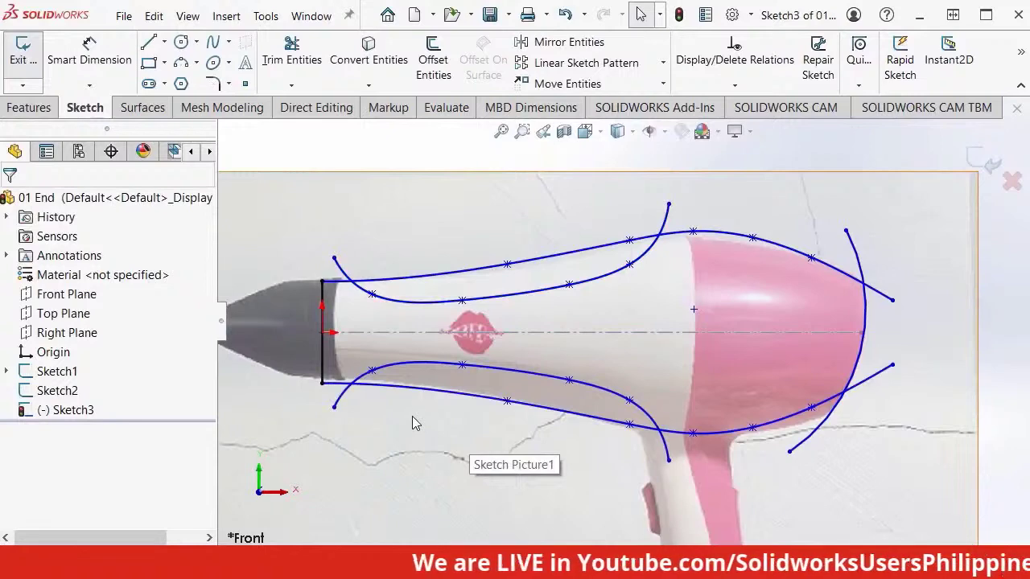
Step: Delete the Symmetric20 relation from the mirrored lower spline
left_click(439, 367)
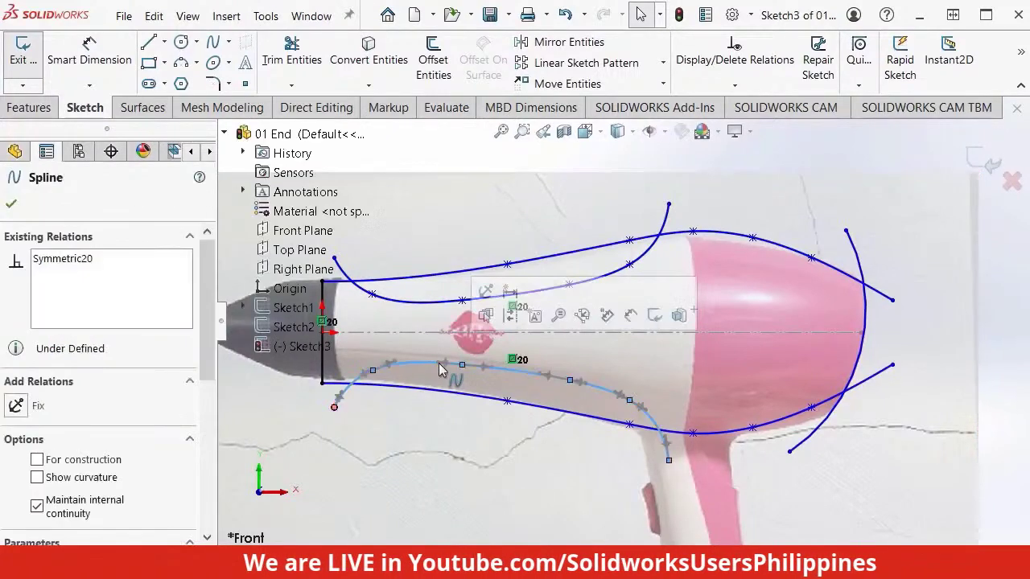
left_click(70, 262)
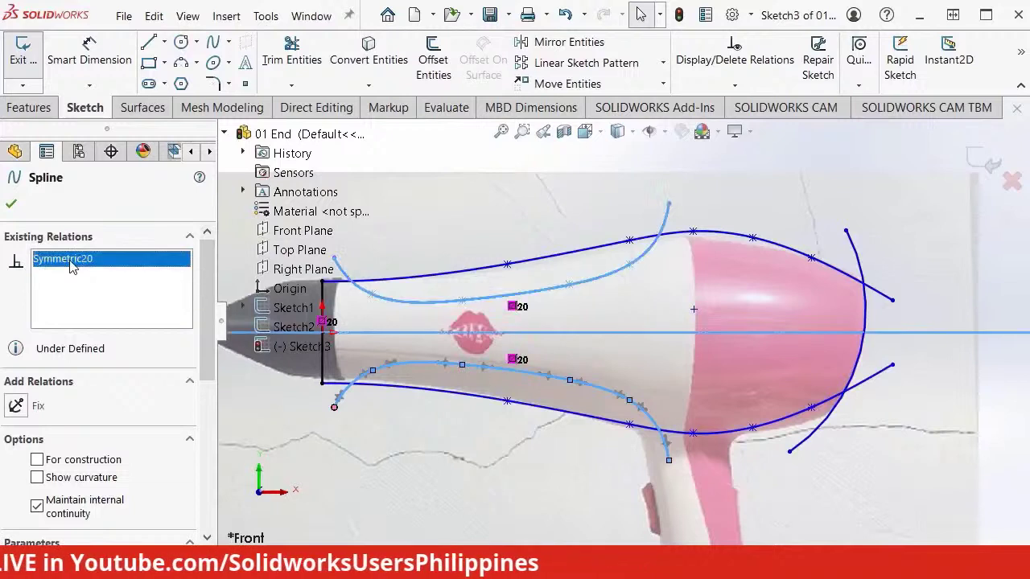
right_click(70, 265)
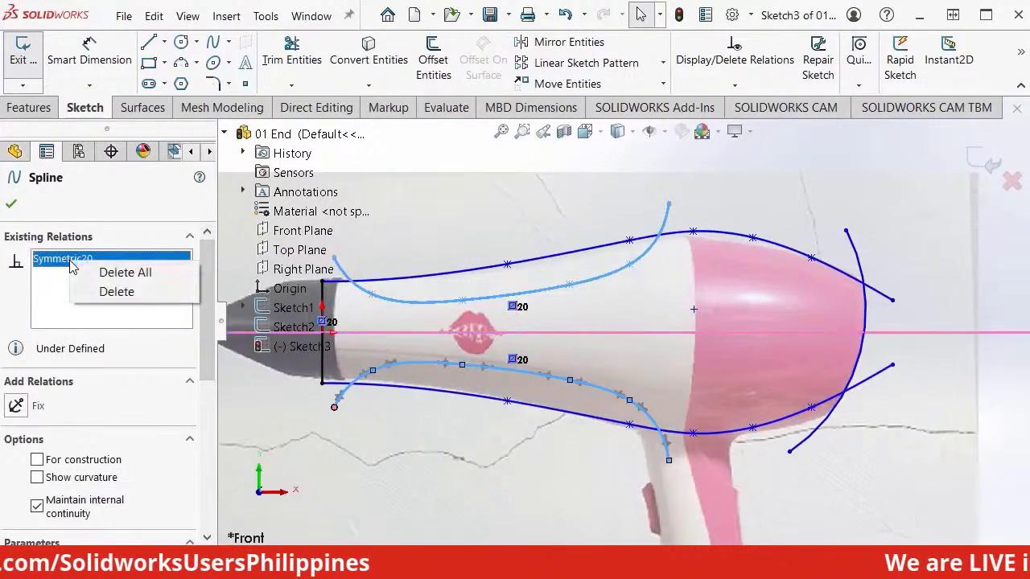
left_click(114, 293)
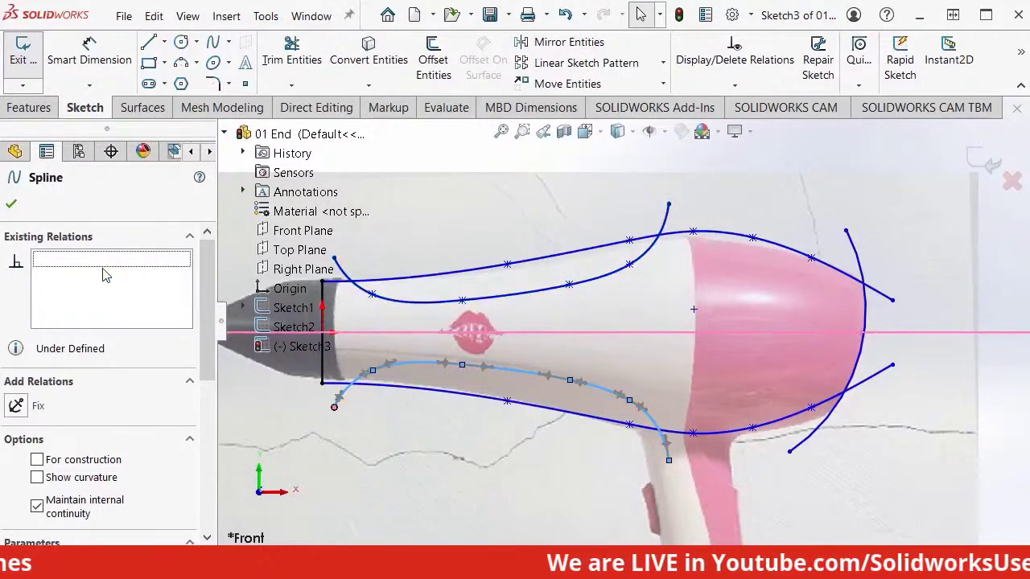
left_click(11, 205)
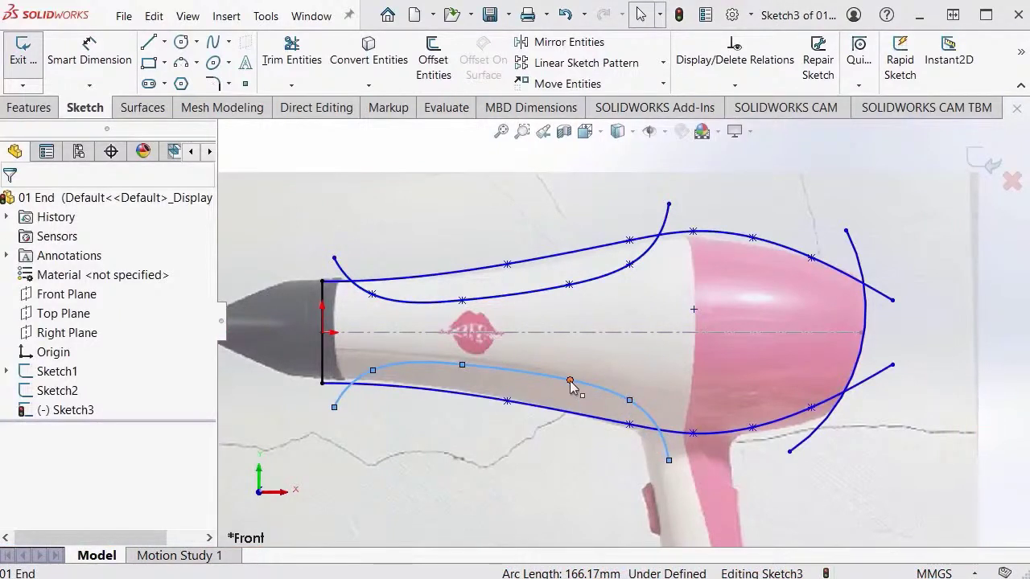
Step: Drag the lower inner spline's end and points so it bends down toward the handle
left_click_drag(570, 381, 523, 375)
left_click(628, 402)
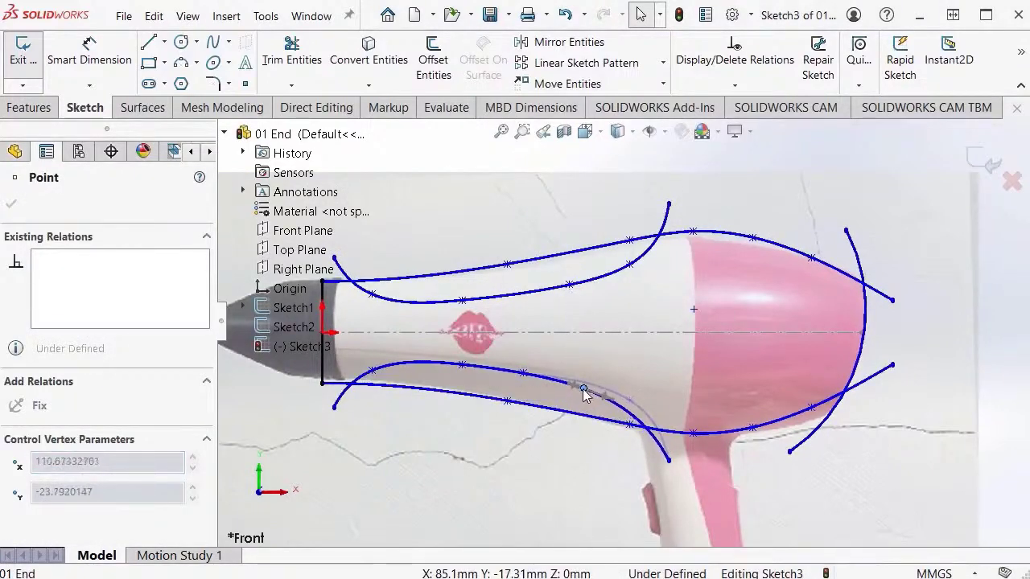
left_click(585, 394)
left_click_drag(670, 464, 615, 452)
left_click(570, 390)
left_click_drag(571, 390, 559, 384)
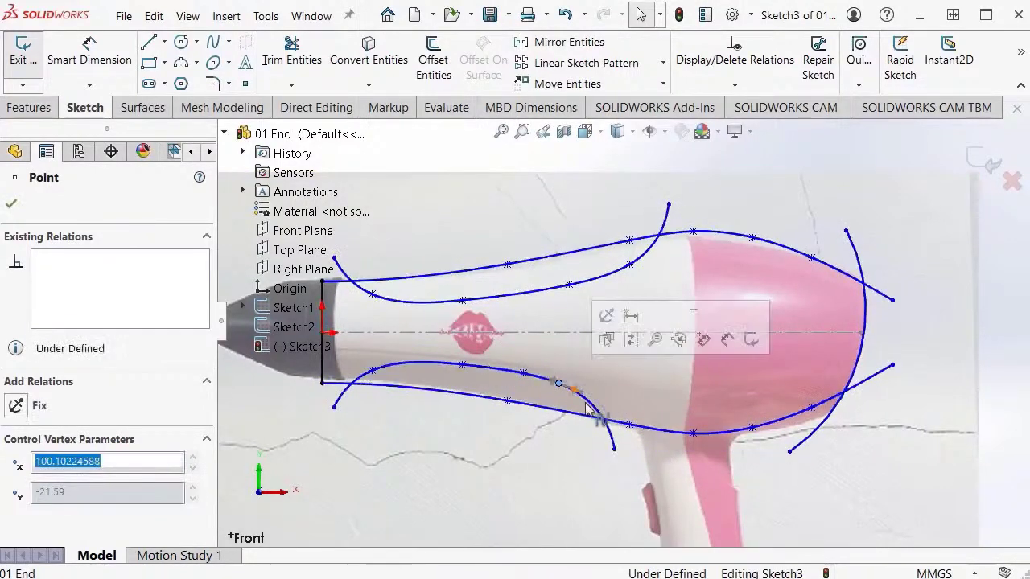
left_click(521, 459)
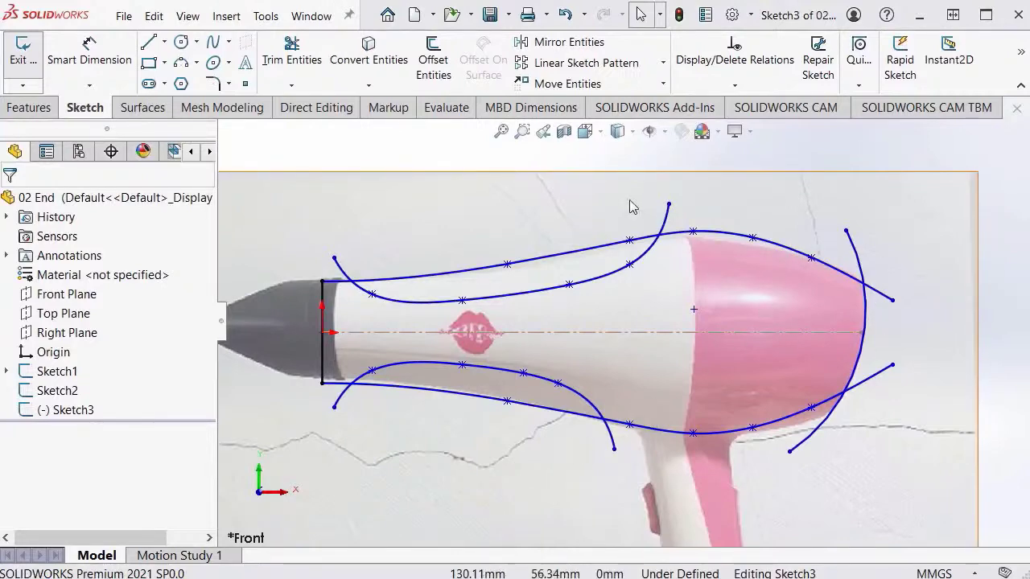
Step: Trace a spline across the upper rear of the pink housing
left_click(228, 42)
left_click(241, 63)
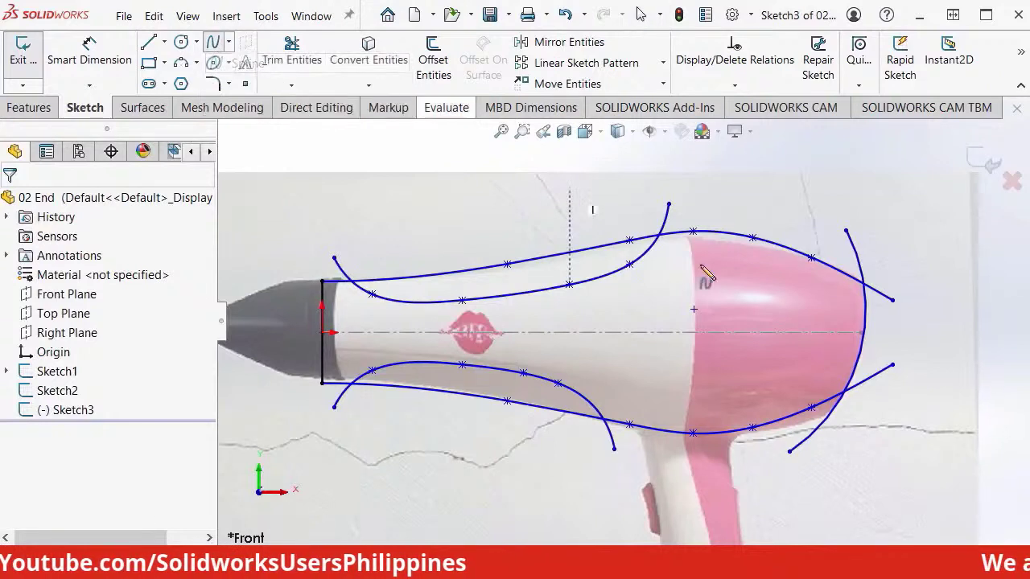
left_click(726, 216)
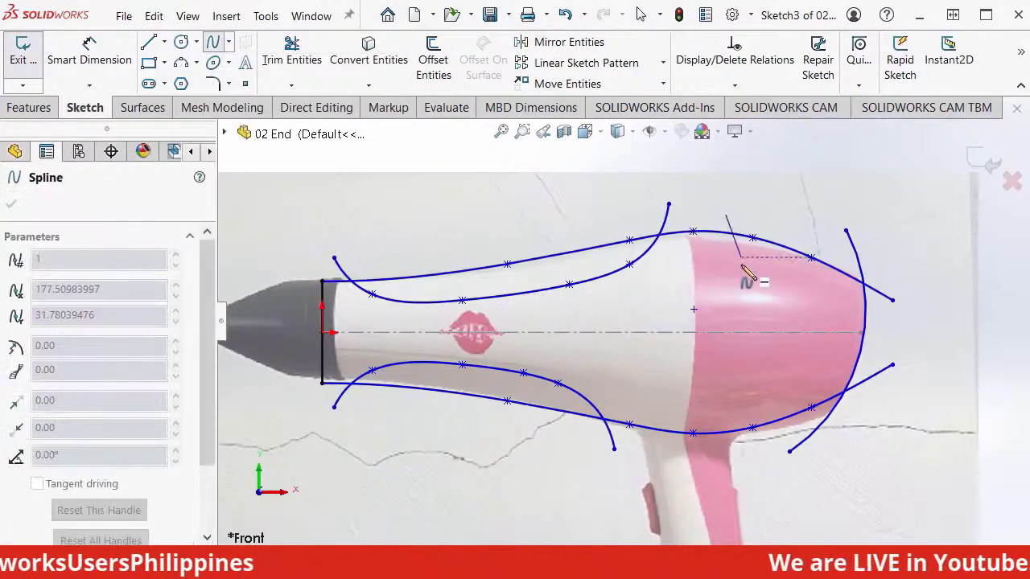
left_click(745, 263)
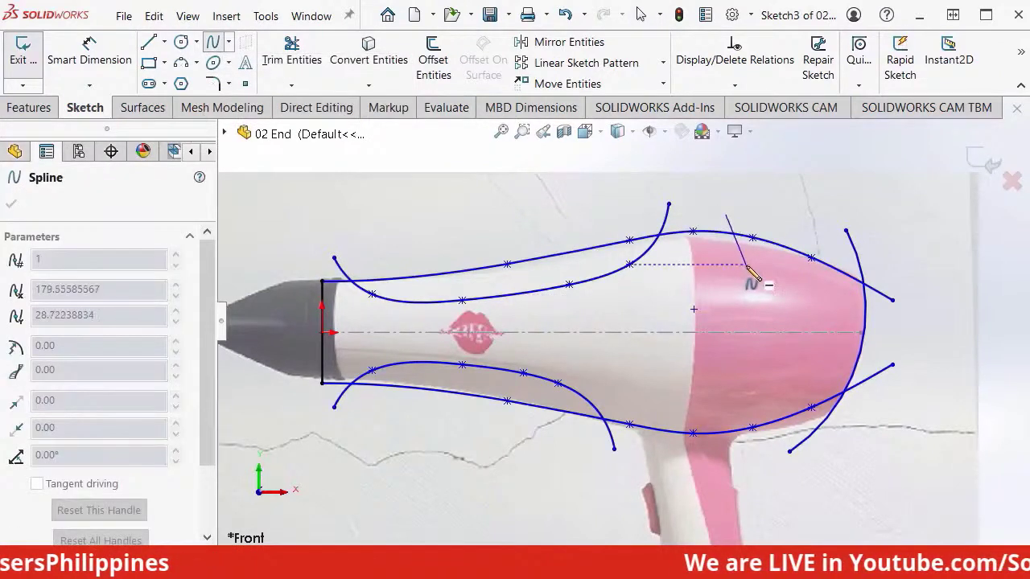
left_click(803, 284)
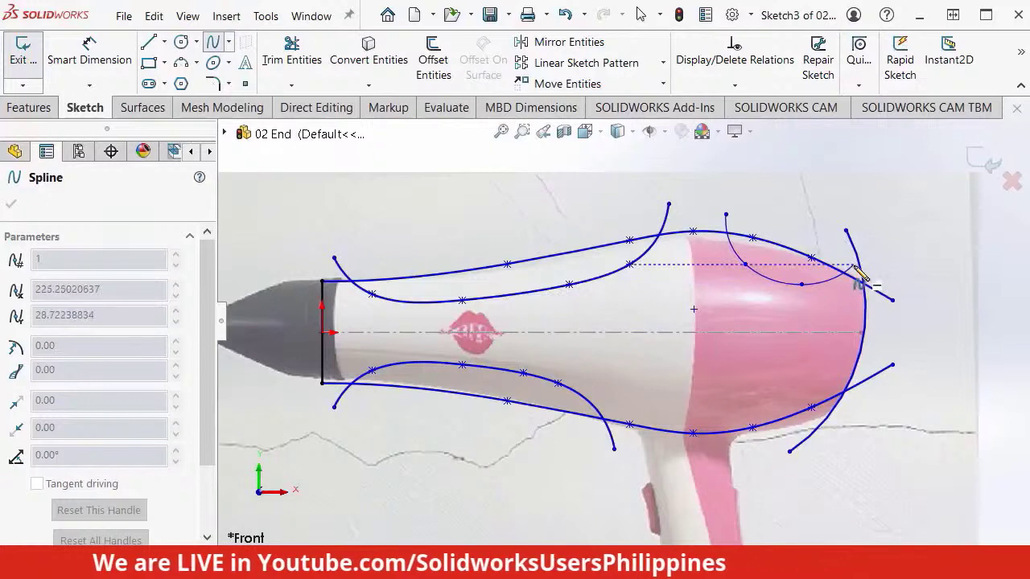
double_click(854, 266)
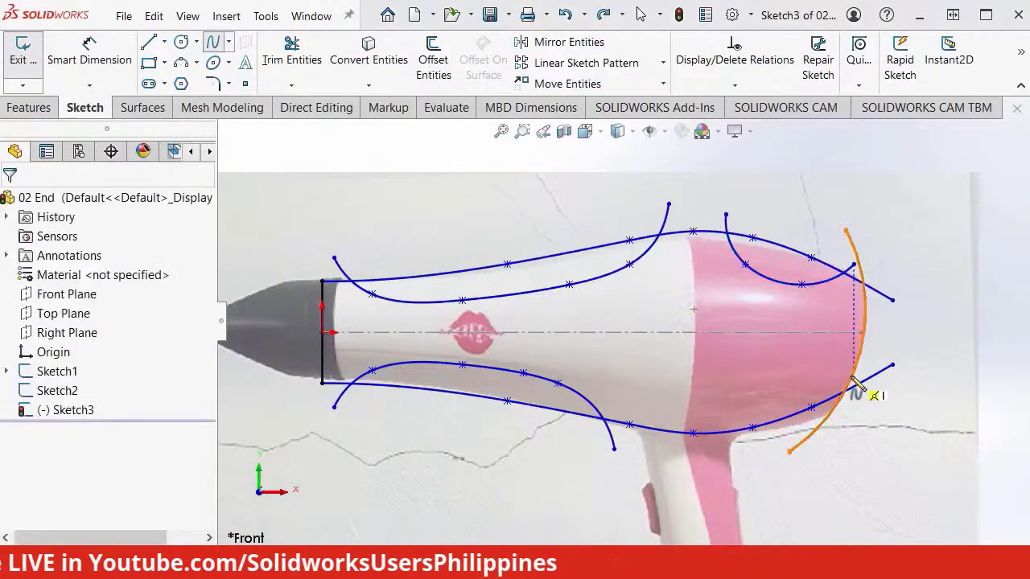
Step: Trace a second spline from the lower rear outline curling down into the handle
left_click(829, 429)
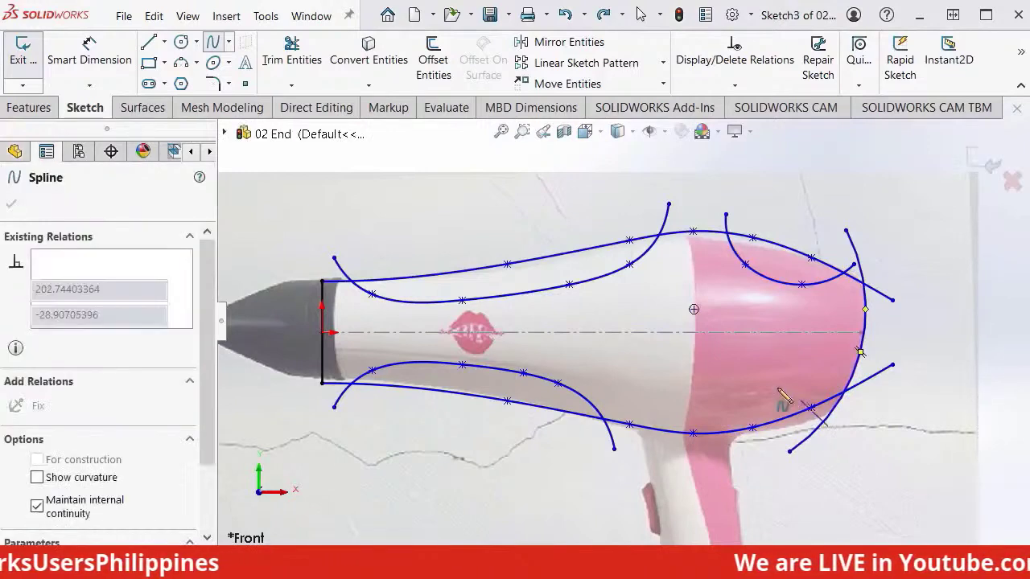
left_click(778, 391)
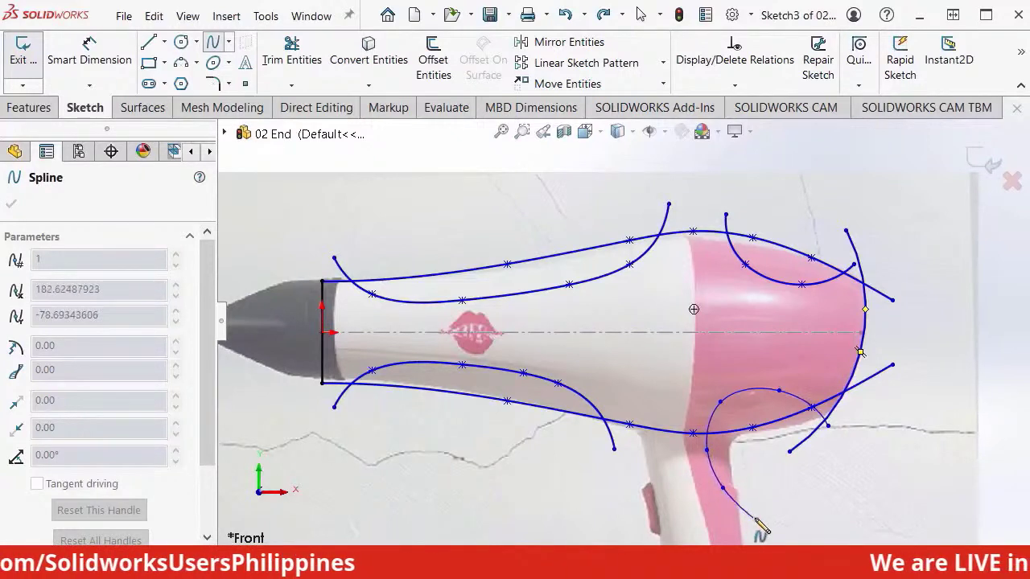
double_click(759, 515)
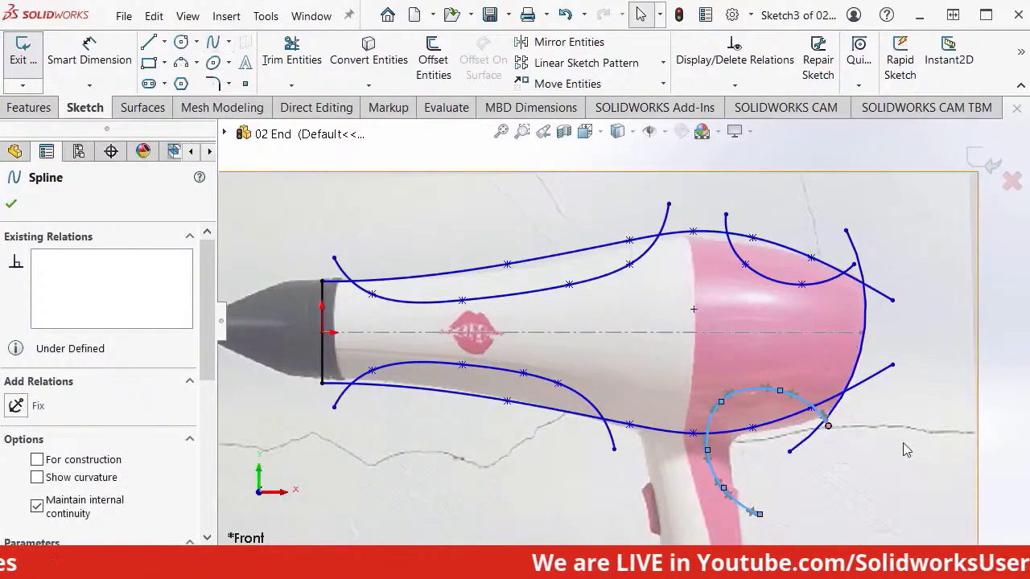
key("Escape")
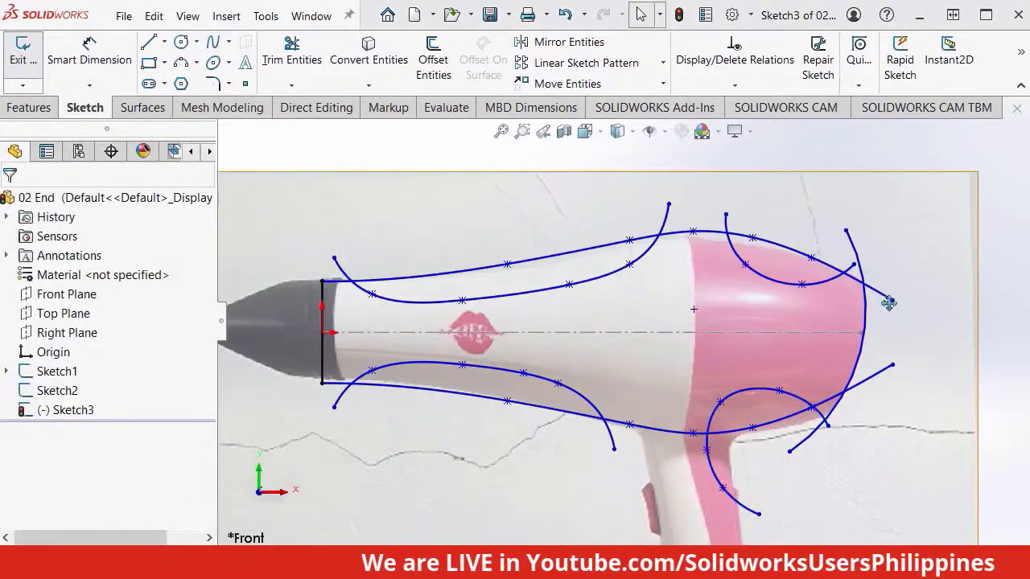
key("f")
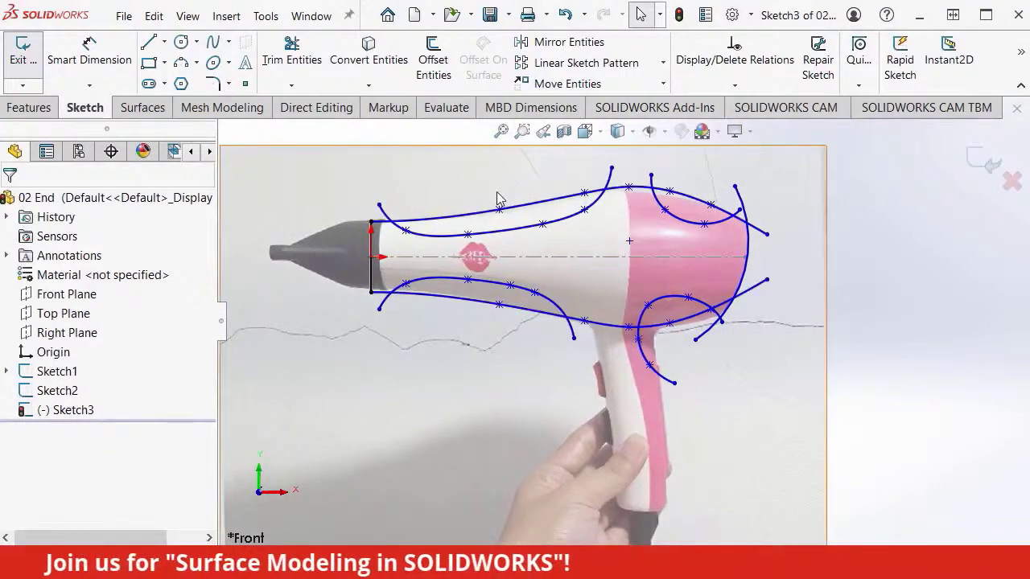
left_click(215, 44)
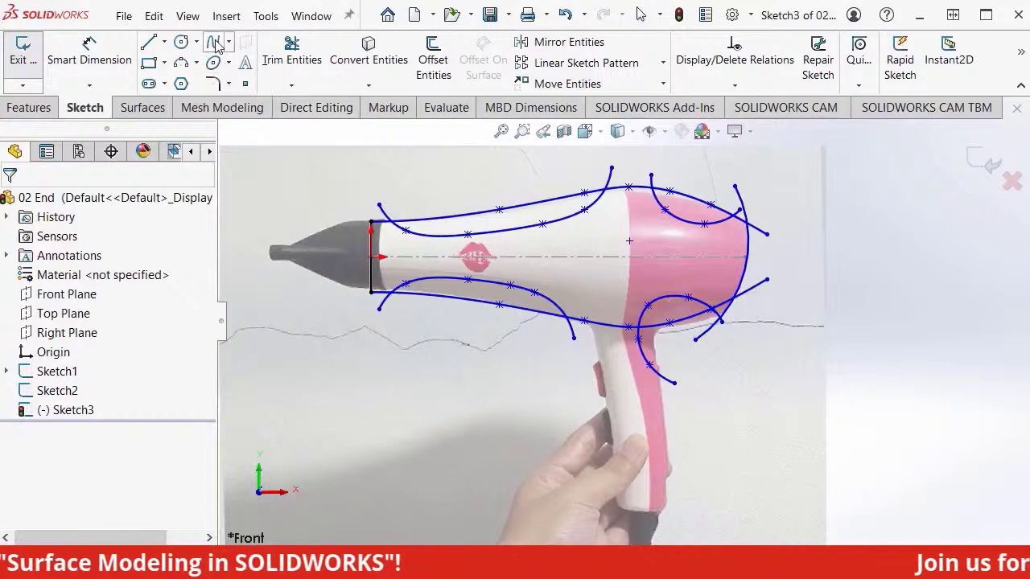
scroll(609, 181, "down", 4)
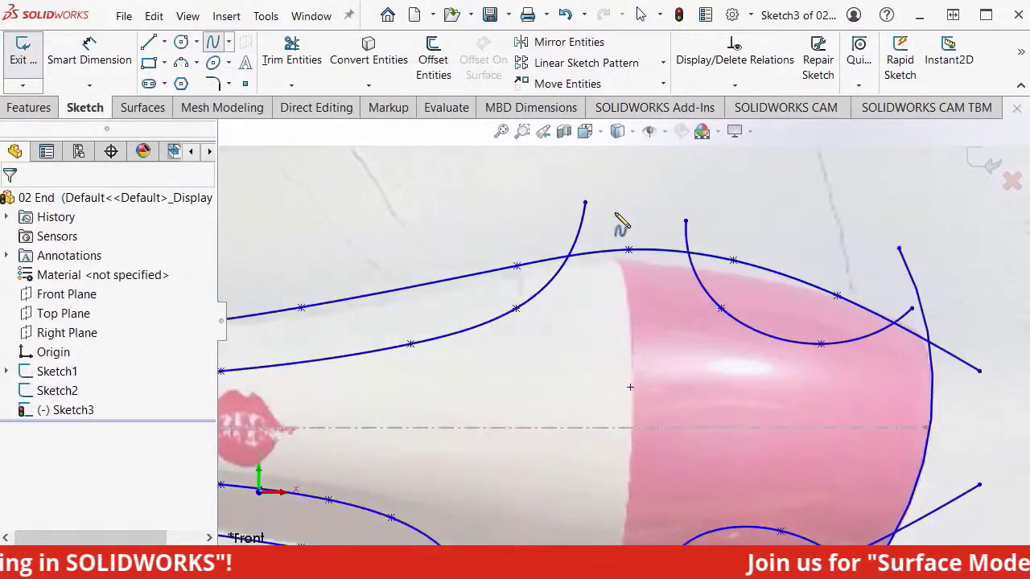
Step: Start a spline at the top of the pink section, following its front edge downward
left_click(585, 171)
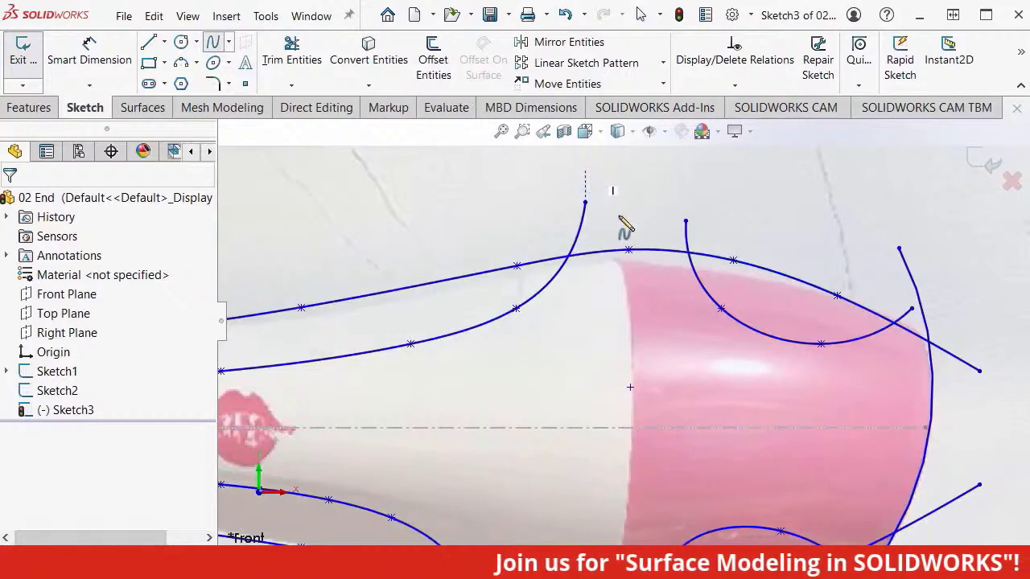
left_click(627, 284)
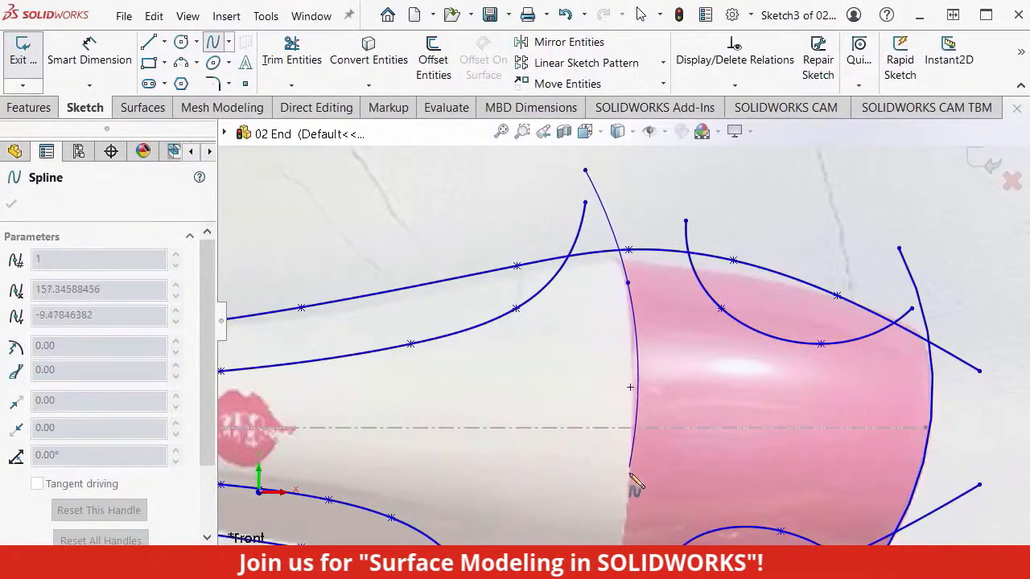
middle_click_drag(632, 493, 645, 453)
key("space")
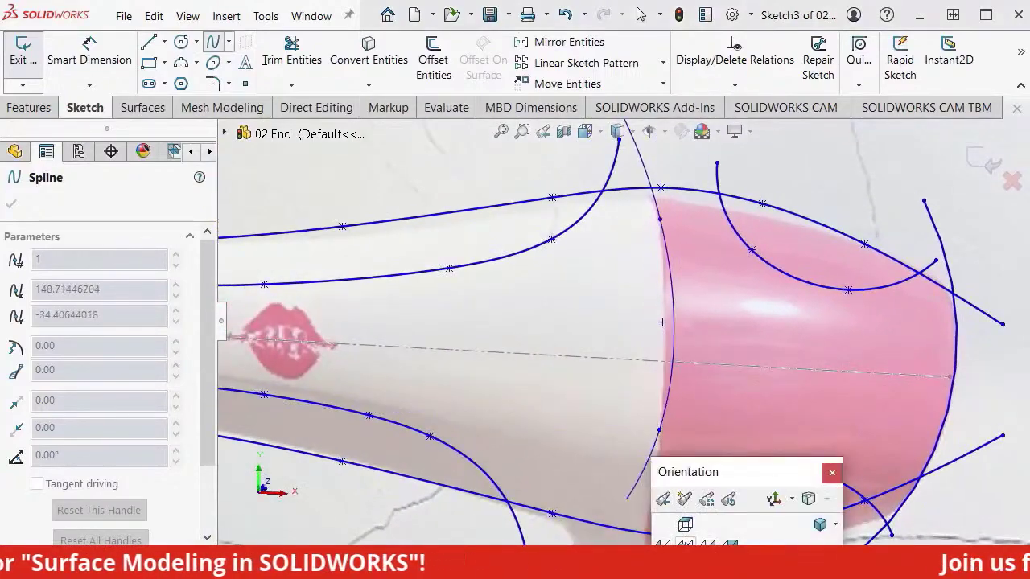
left_click(667, 497)
scroll(536, 410, "up", 5)
scroll(538, 375, "down", 12)
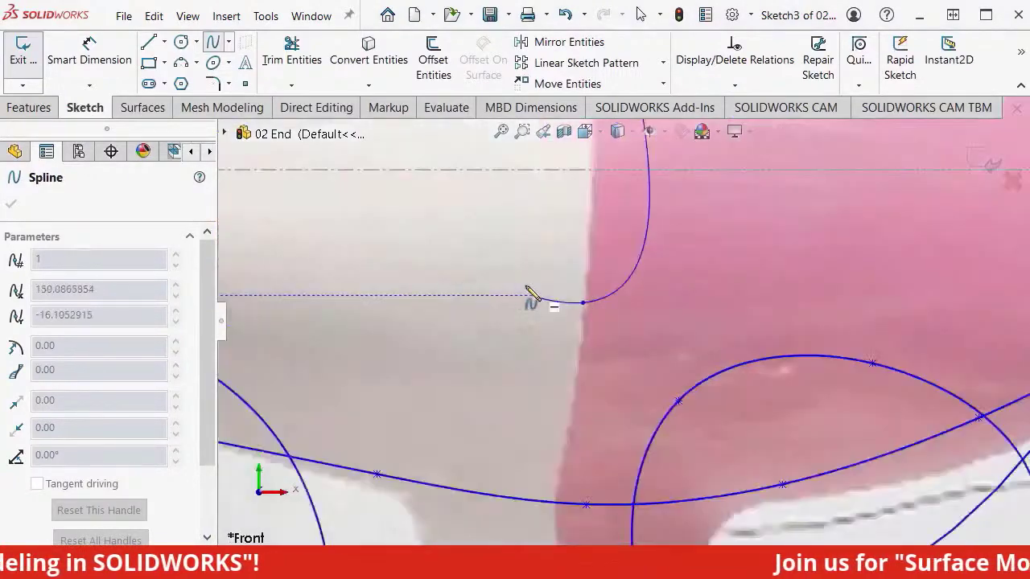
scroll(624, 342, "up", 3)
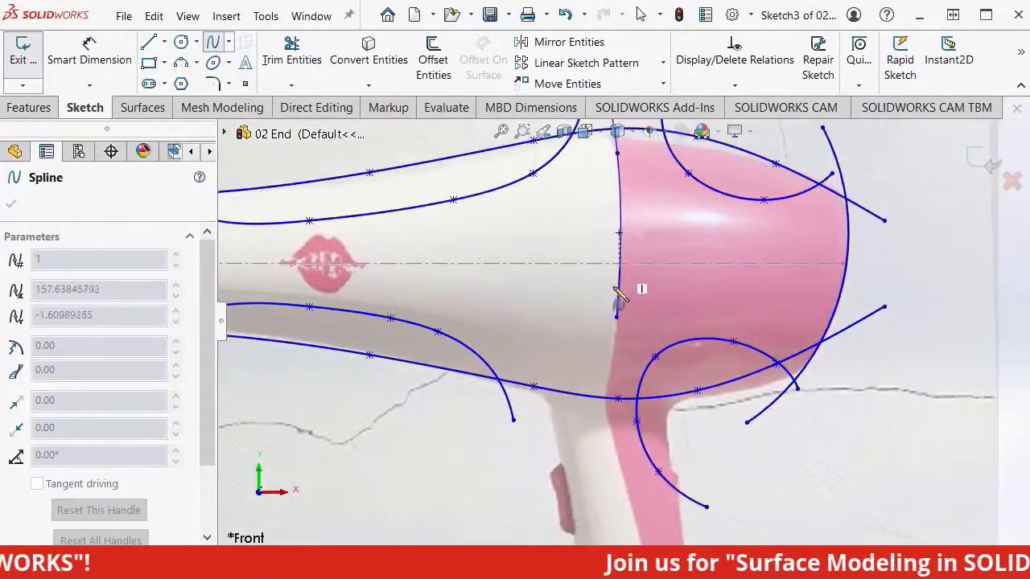
Step: Continue the spline down the handle's pink back edge, ending at the handle base
left_click(611, 364)
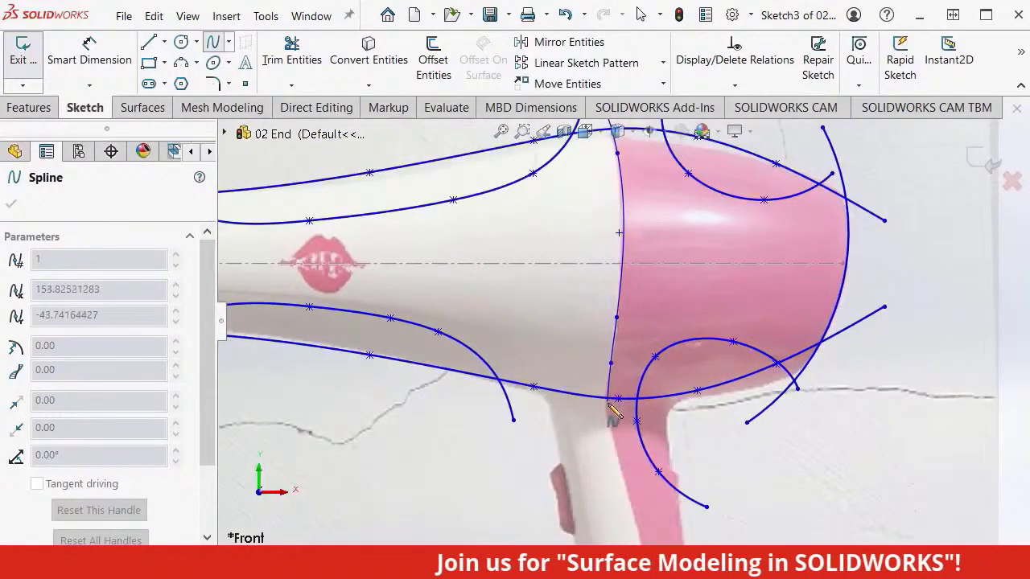
left_click(616, 451)
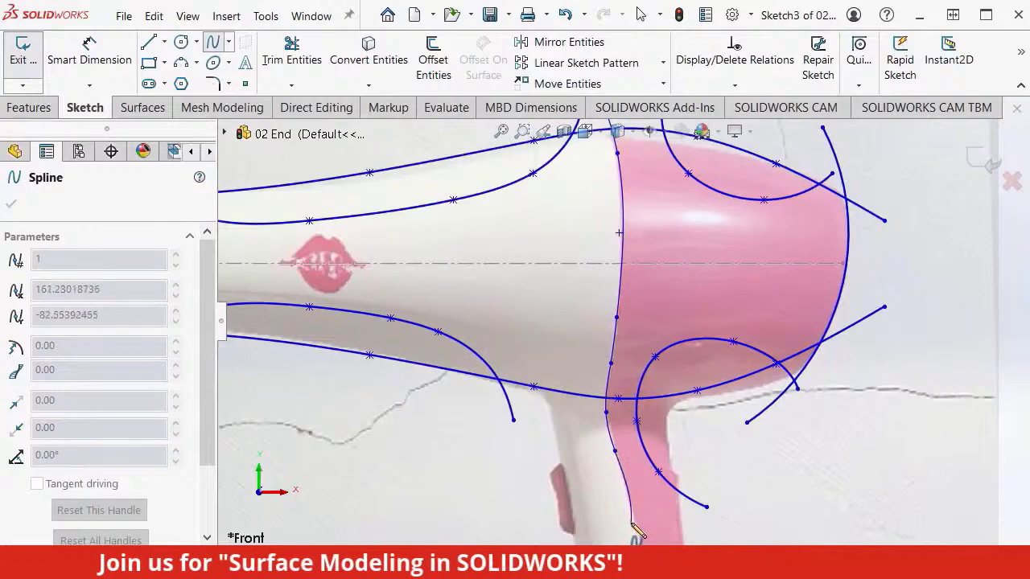
mouse_move(653, 519)
middle_mouse_down("ctrl")
mouse_move(646, 485)
mouse_move(660, 303)
middle_mouse_up("ctrl")
left_click(662, 386)
left_click(669, 477)
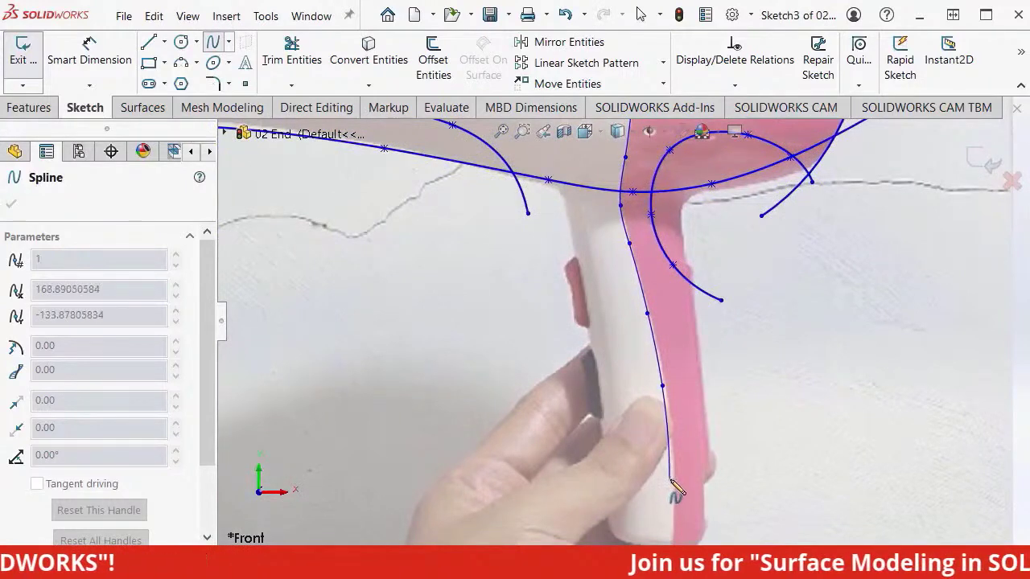
middle_click_drag(670, 483, 693, 410, "ctrl")
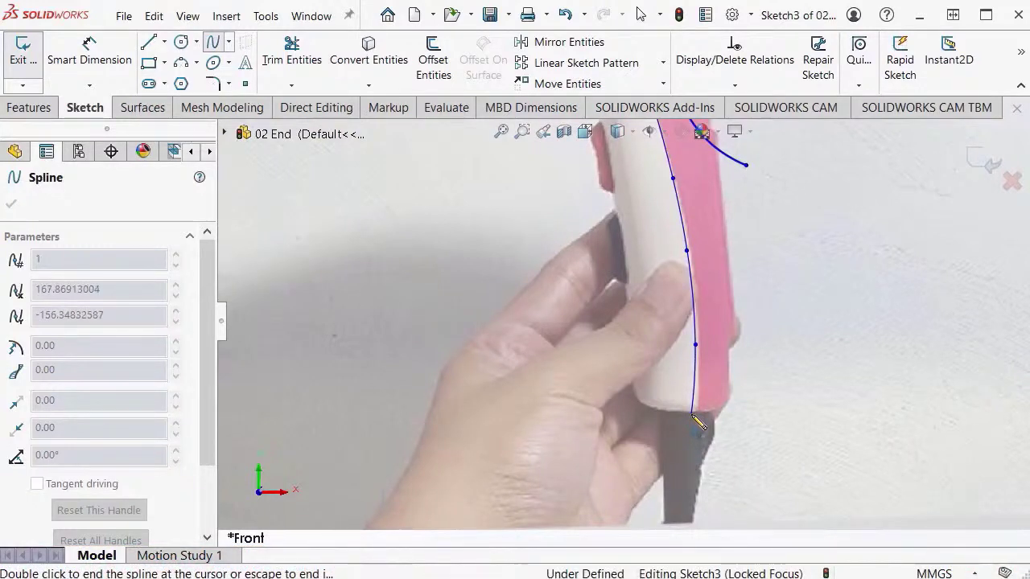
double_click(693, 415)
key("Escape")
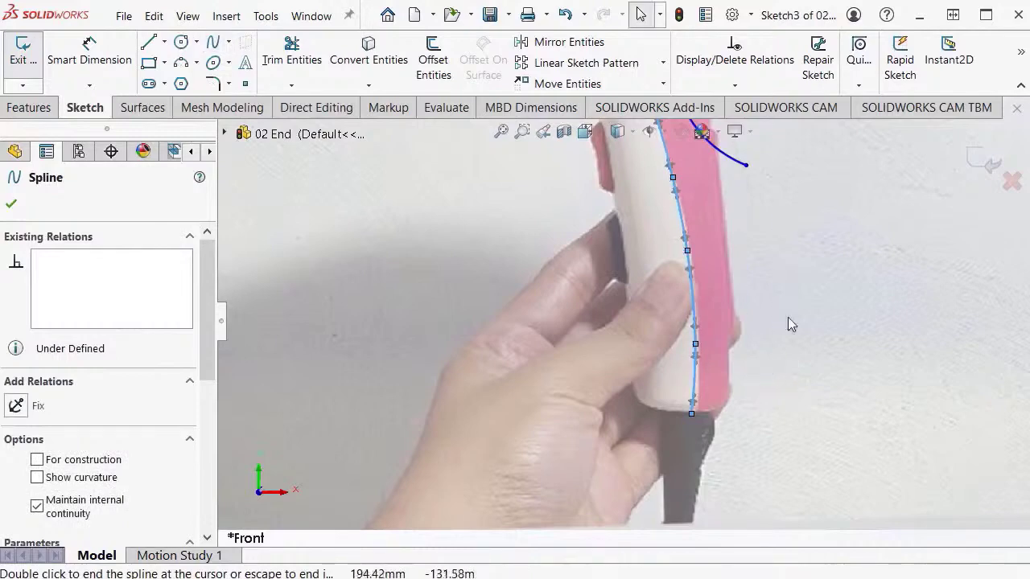
Step: Return to the Front view and recentre the hair dryer sketch
scroll(788, 318, "up", 3)
middle_click_drag(801, 299, 768, 282)
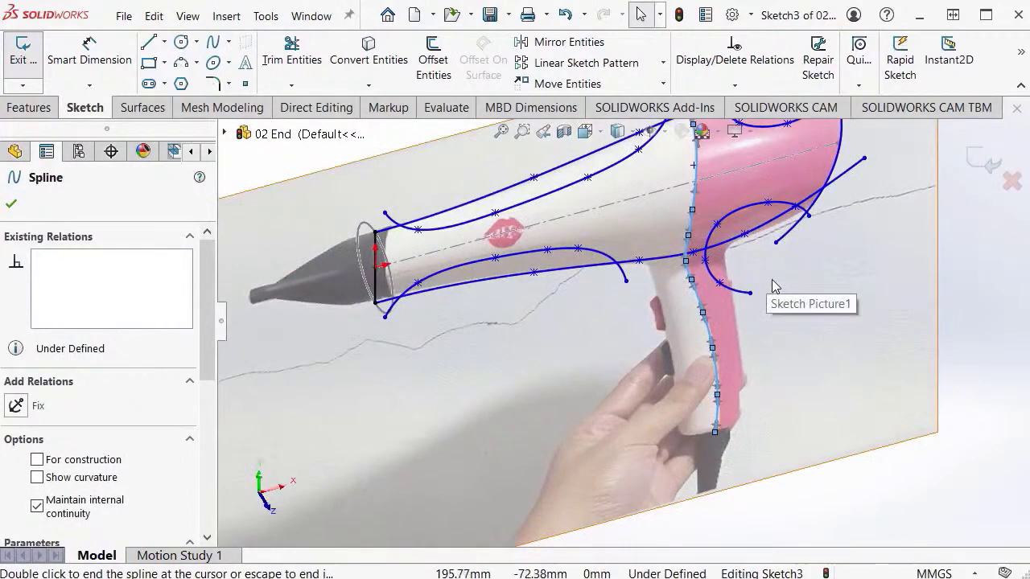
key("space")
key("ctrl+1")
scroll(518, 345, "down", 4)
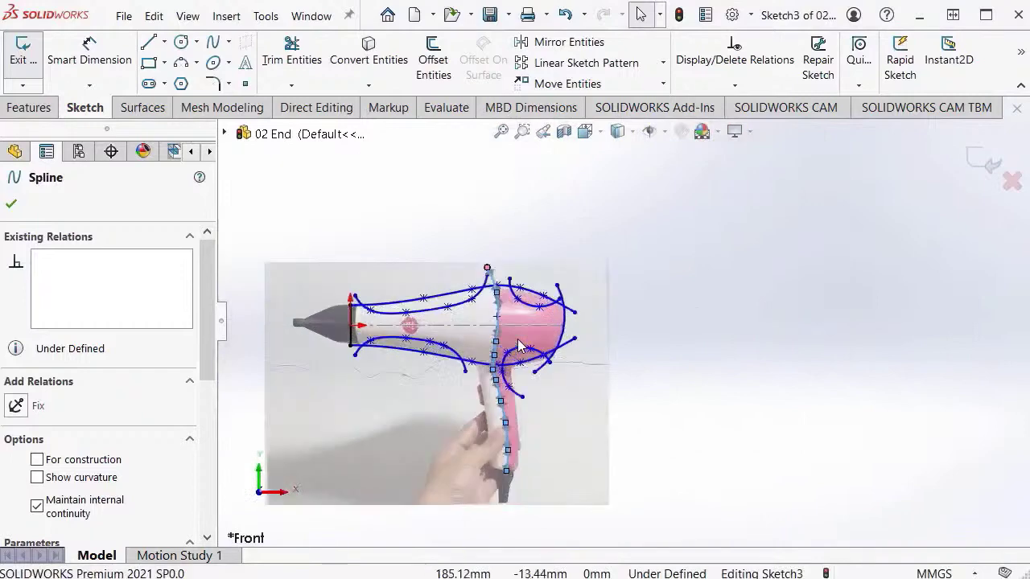
scroll(518, 345, "down", 6)
key("Escape")
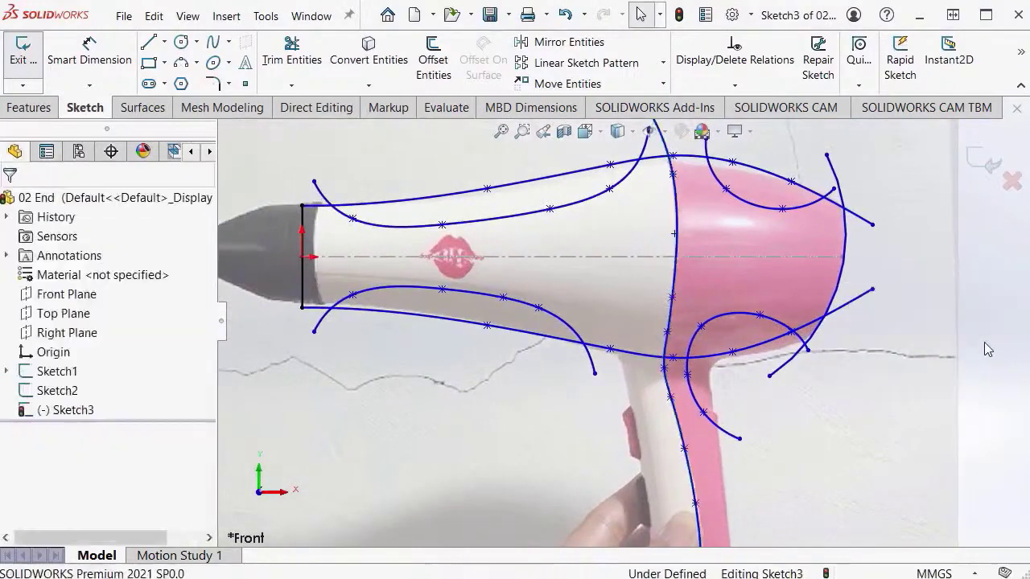
scroll(906, 354, "up", 3)
mouse_move(820, 311)
middle_mouse_down("ctrl")
mouse_move(807, 324)
mouse_move(836, 341)
middle_mouse_up("ctrl")
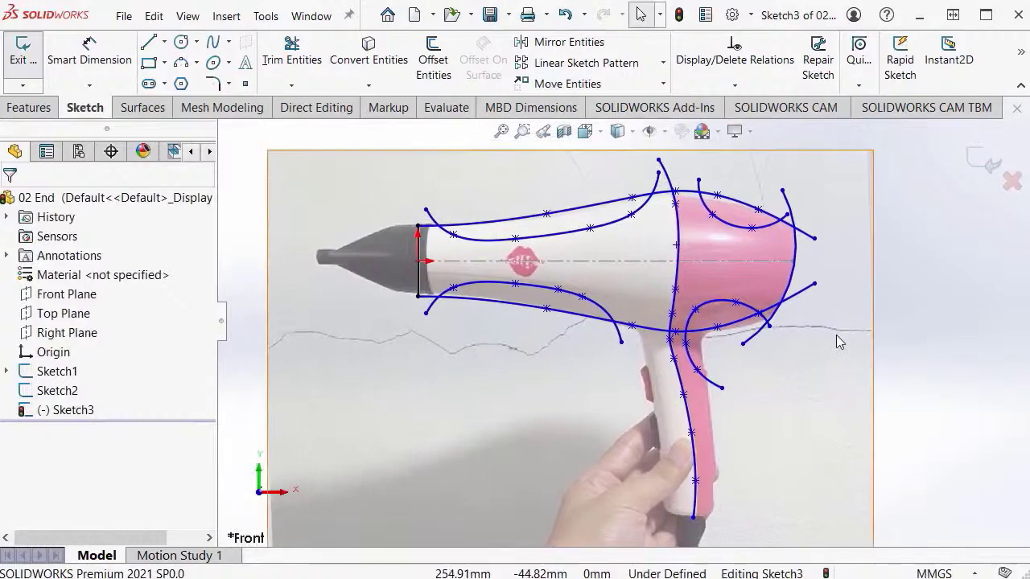
scroll(779, 352, "down", 5)
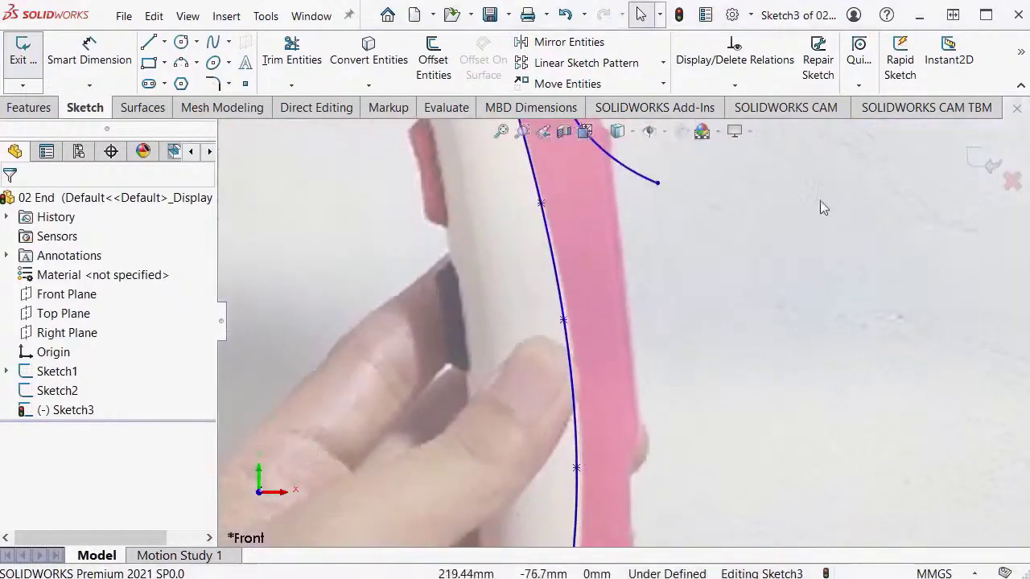
scroll(804, 211, "up", 4)
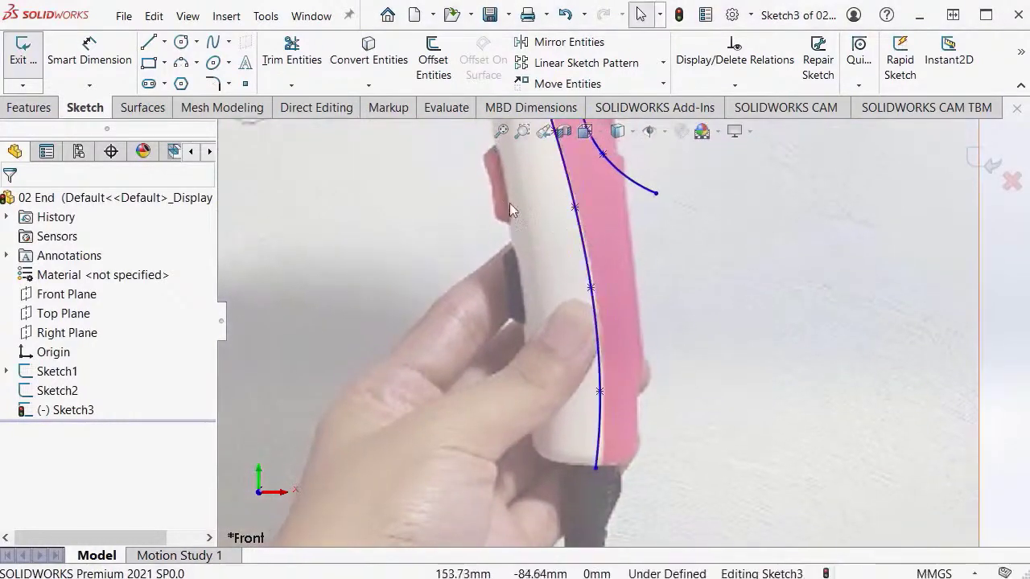
Step: Draw a short four-point spline bowing along the handle's right side
left_click(213, 42)
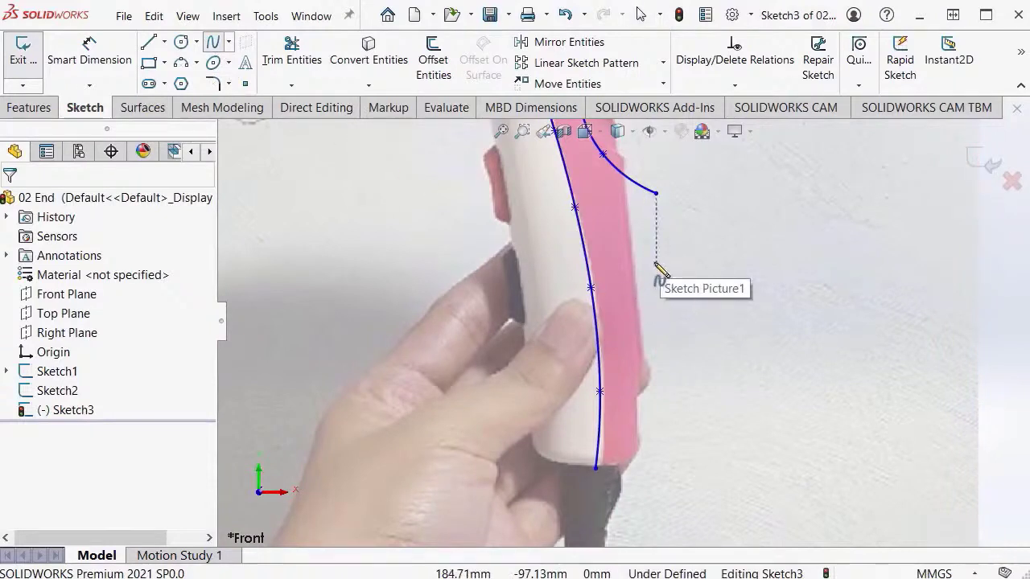
left_click(656, 249)
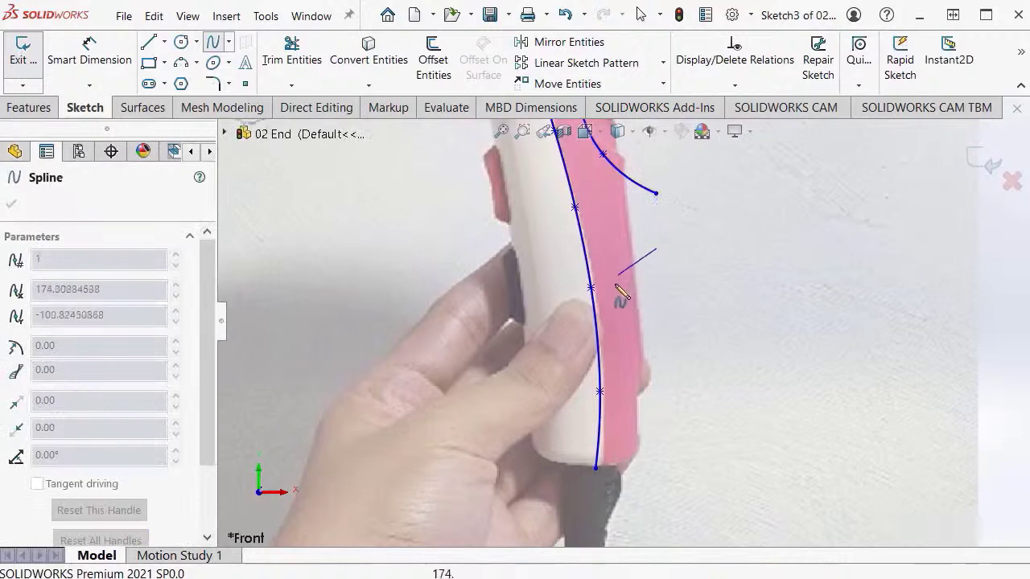
left_click(620, 300)
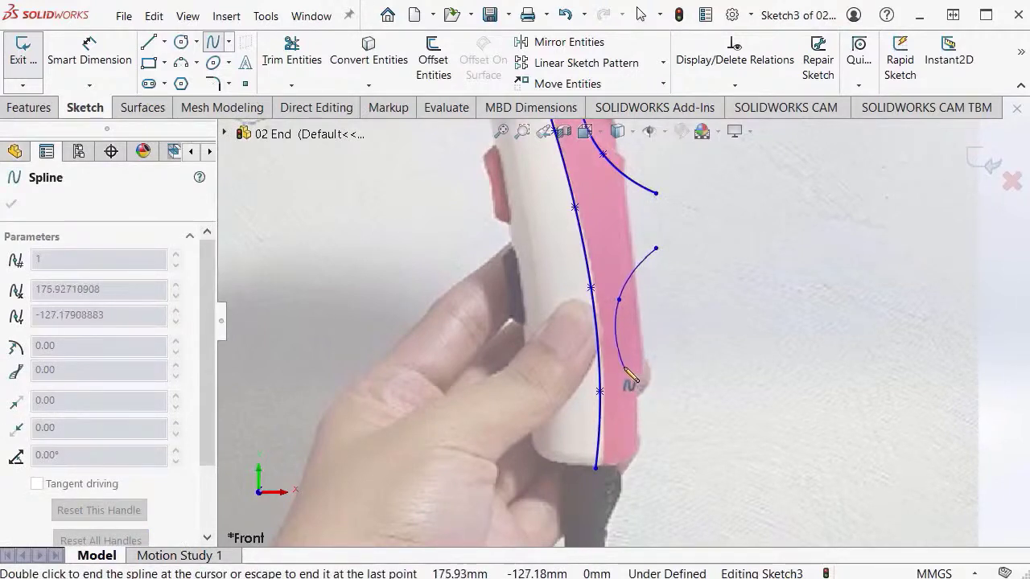
left_click(618, 370)
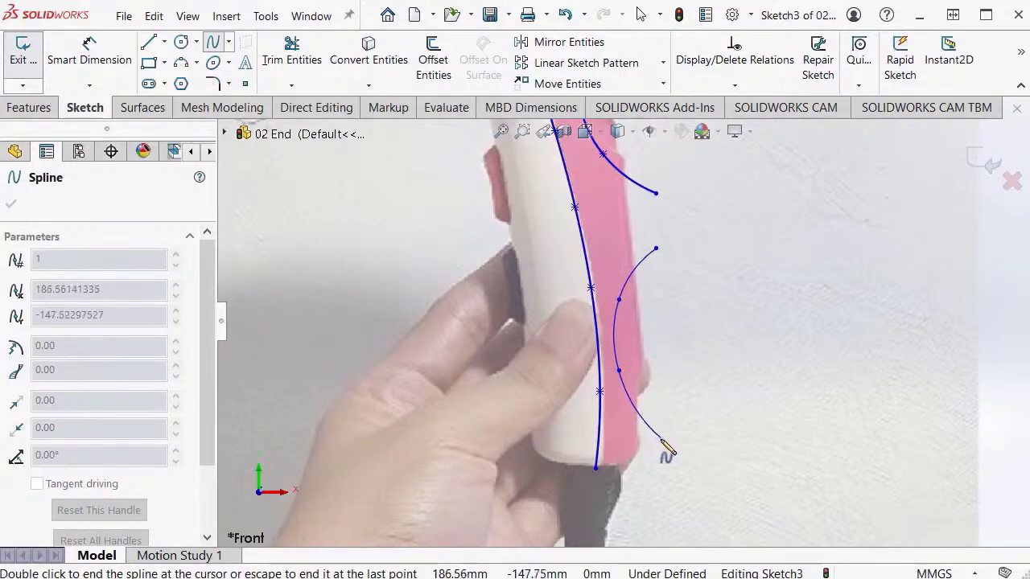
double_click(660, 431)
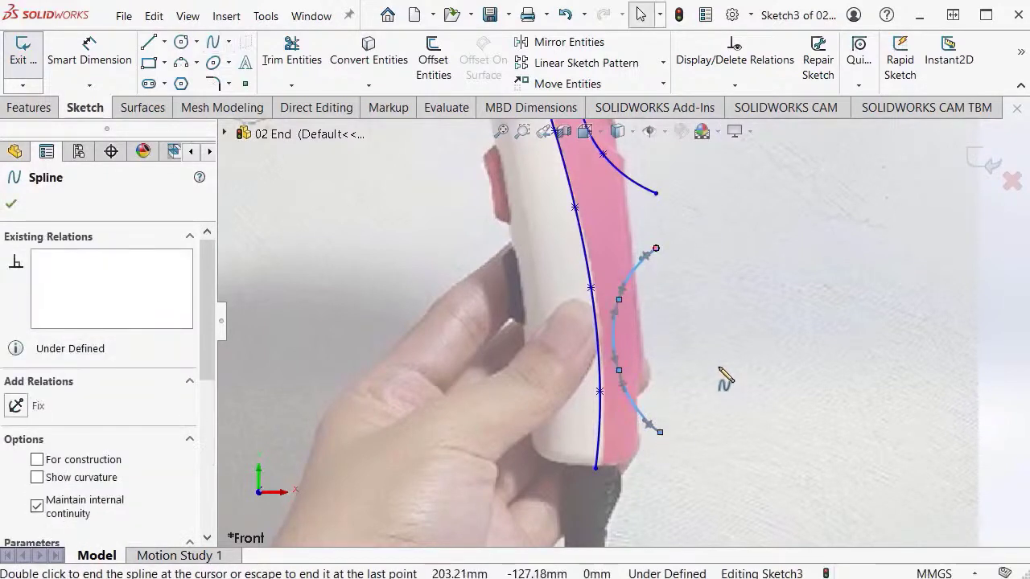
key("Escape")
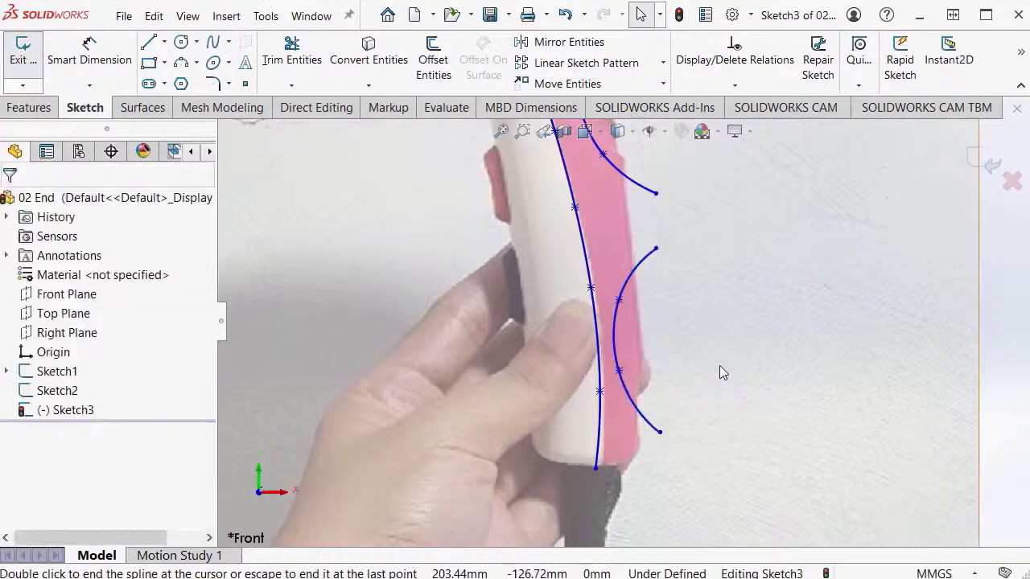
scroll(719, 365, "up", 5)
scroll(683, 316, "down", 2)
mouse_move(683, 316)
middle_mouse_down("ctrl")
mouse_move(768, 369)
mouse_move(769, 352)
mouse_move(765, 363)
middle_mouse_up("ctrl")
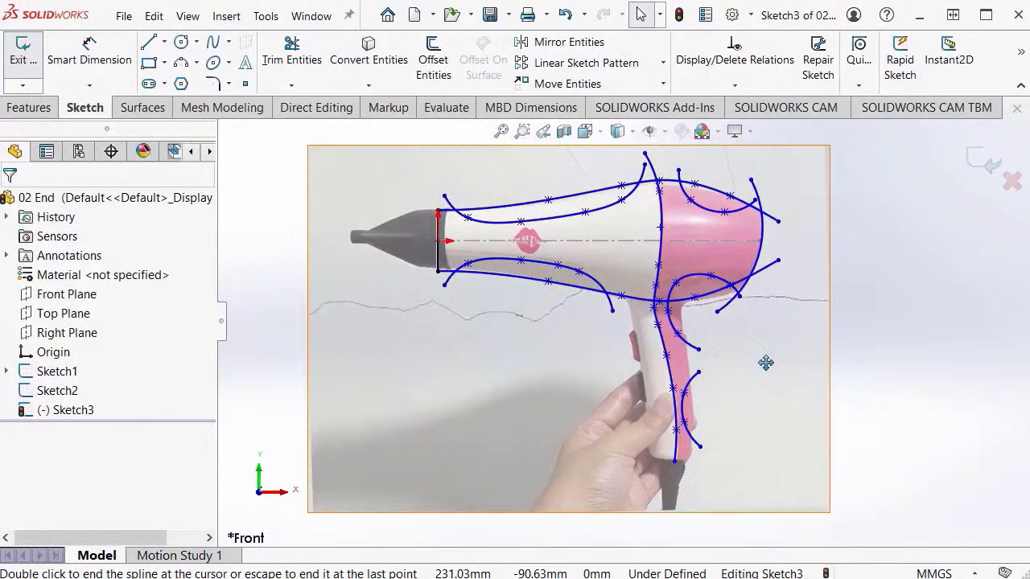
Step: Box-select every Sketch3 curve, apply a Fix relation, and exit the sketch
middle_click_drag(708, 350, 685, 315, "ctrl")
scroll(692, 333, "up", 1)
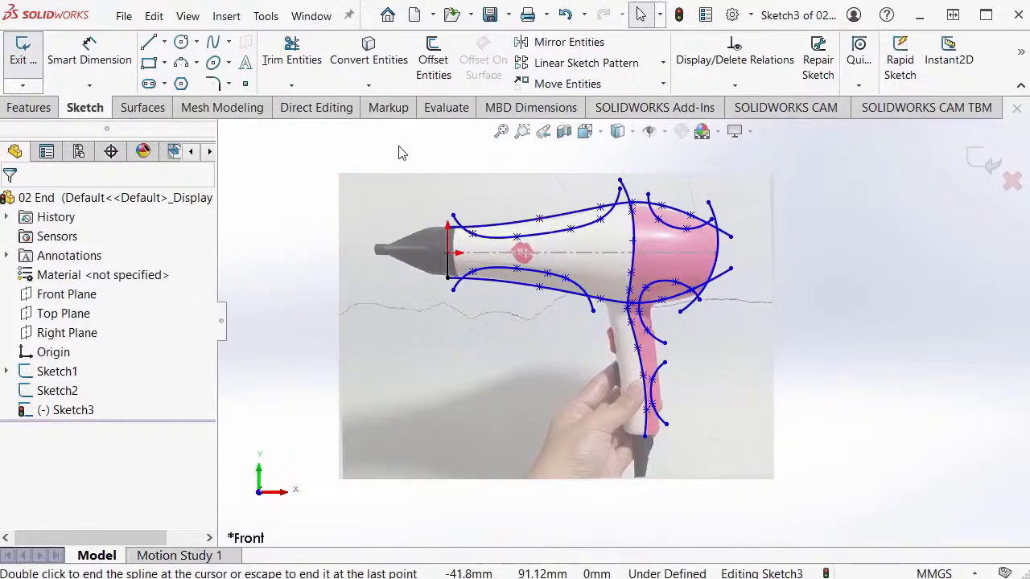
left_click_drag(398, 137, 773, 501)
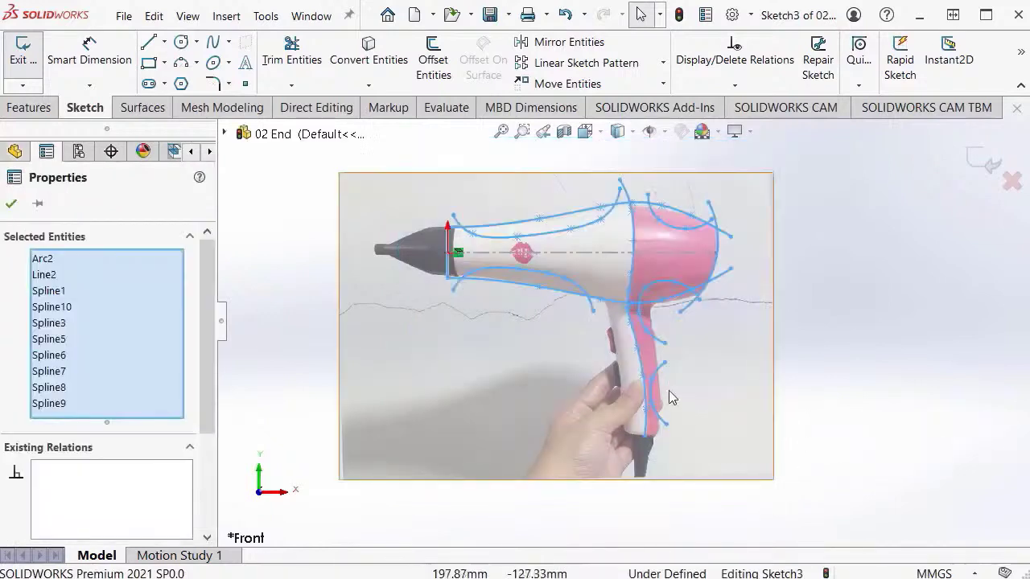
left_click_drag(205, 379, 207, 453)
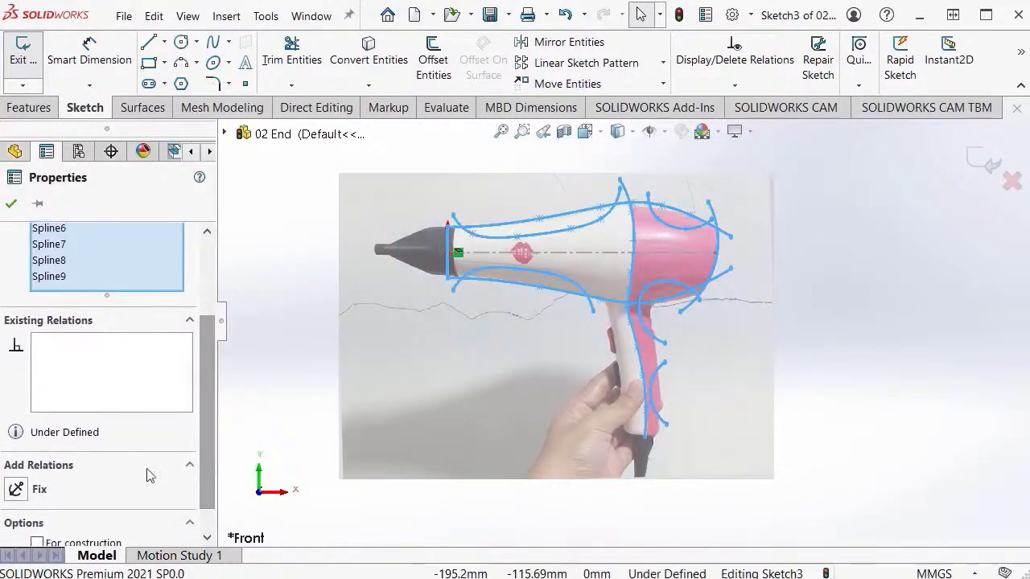
left_click(16, 490)
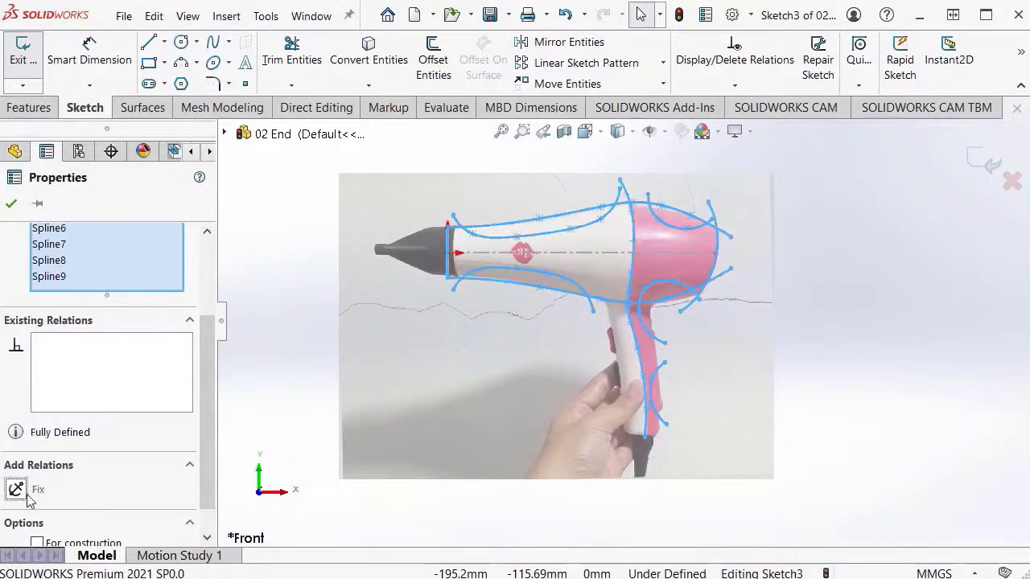
left_click(865, 327)
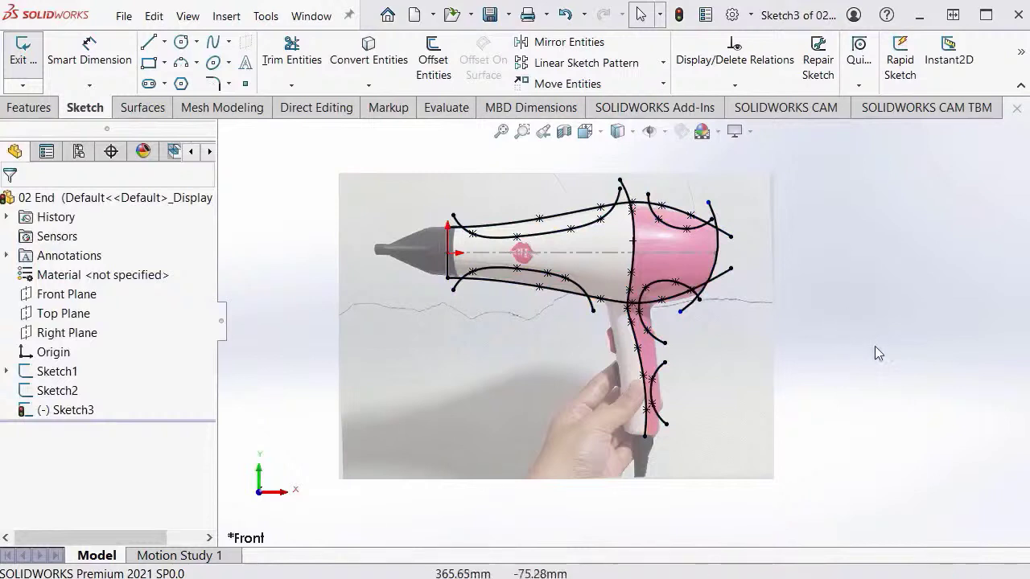
key("ctrl+b")
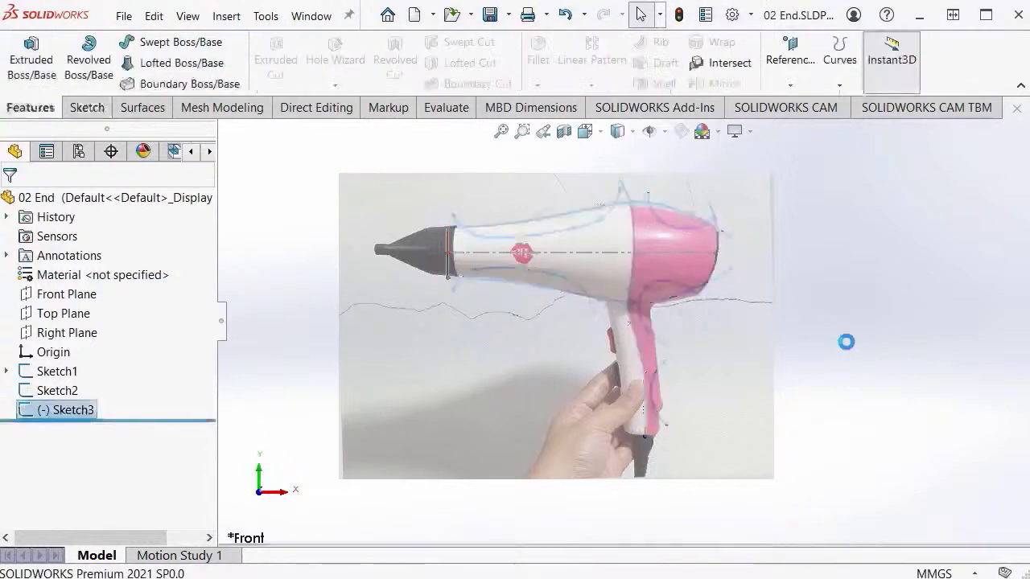
Step: Deselect Sketch3 and restore the Front view after a brief orbit
left_click(835, 275)
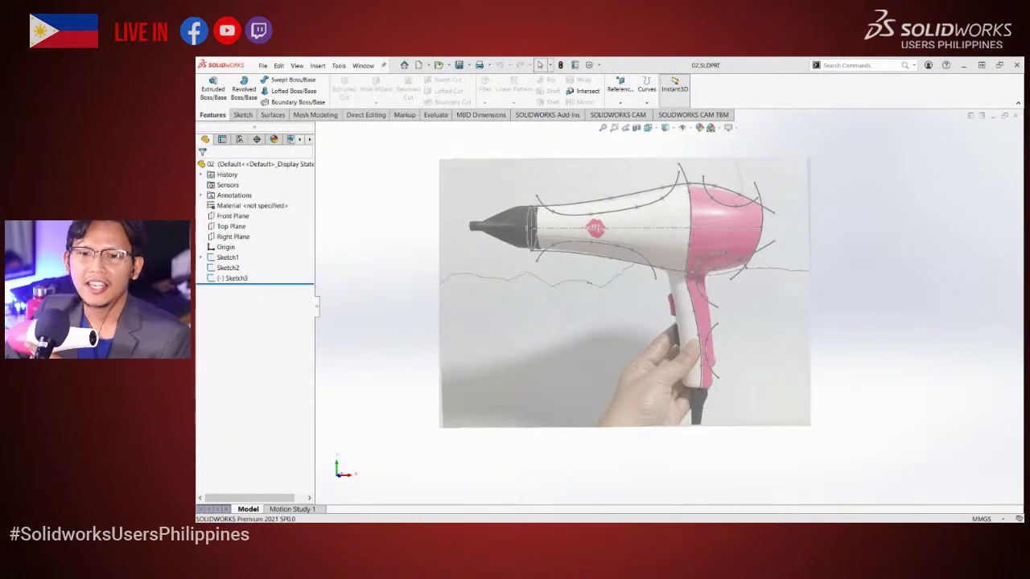
middle_click_drag(711, 306, 676, 314)
key("ctrl+1")
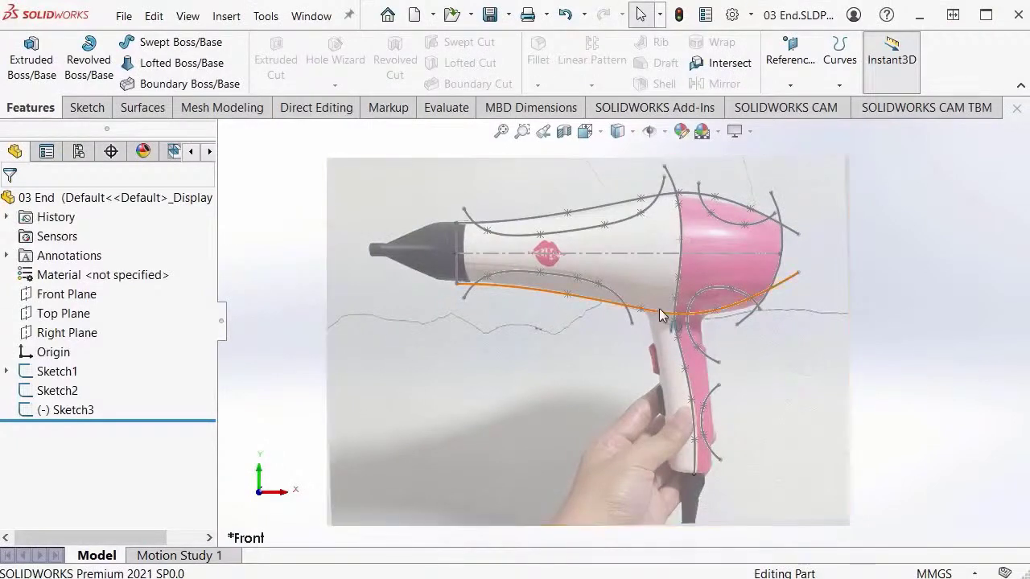
Step: Reopen Sketch3 and convert the vertical line at the nozzle end to construction geometry
left_click(143, 109)
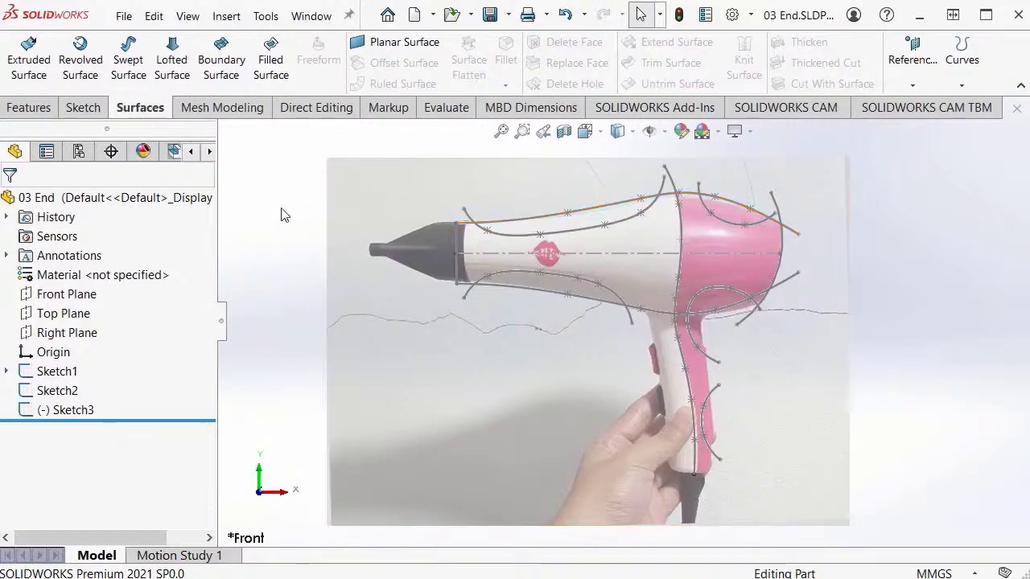
left_click(31, 413)
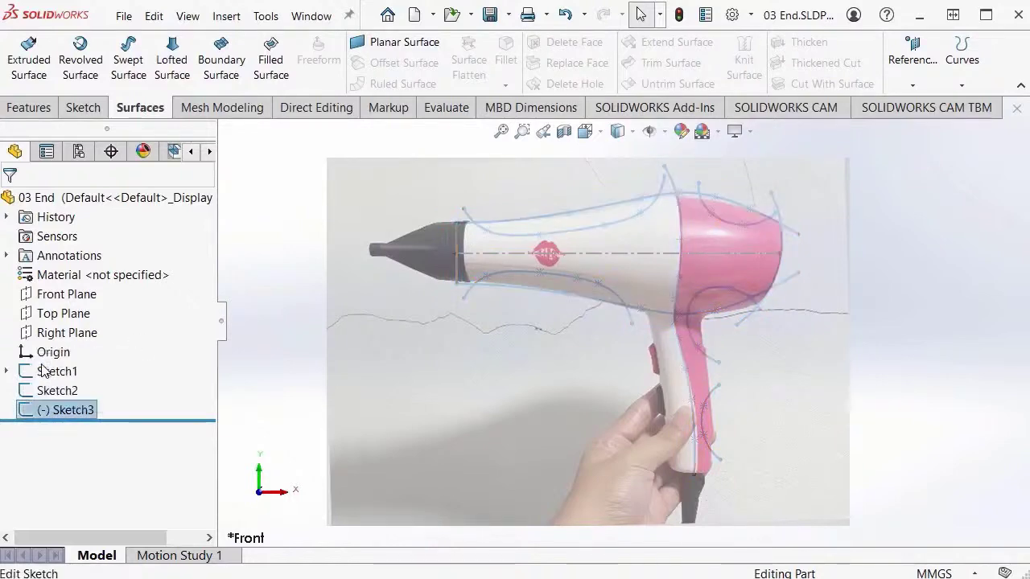
left_click(42, 369)
scroll(585, 336, "down", 8)
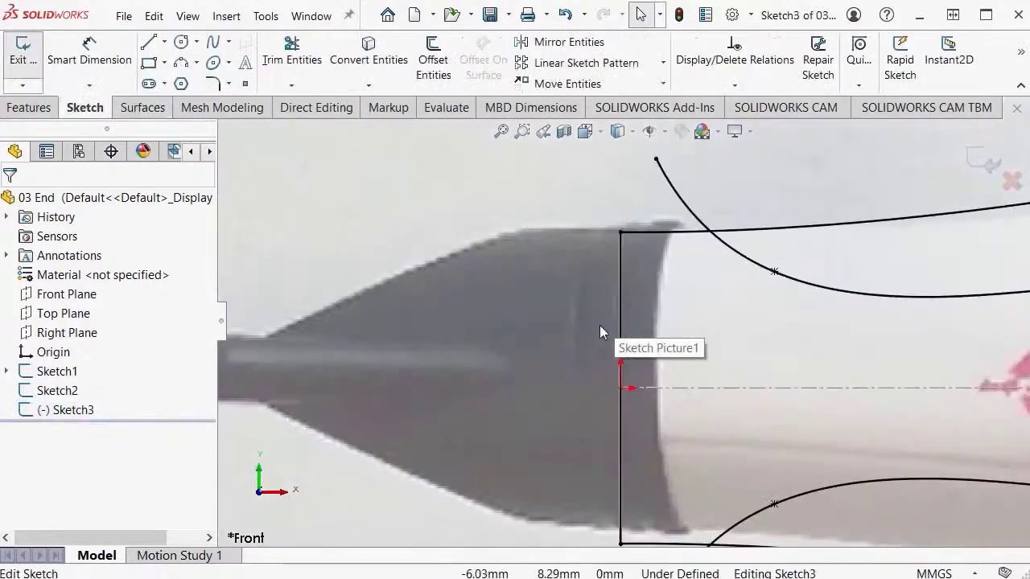
middle_click_drag(584, 336, 485, 304, "ctrl")
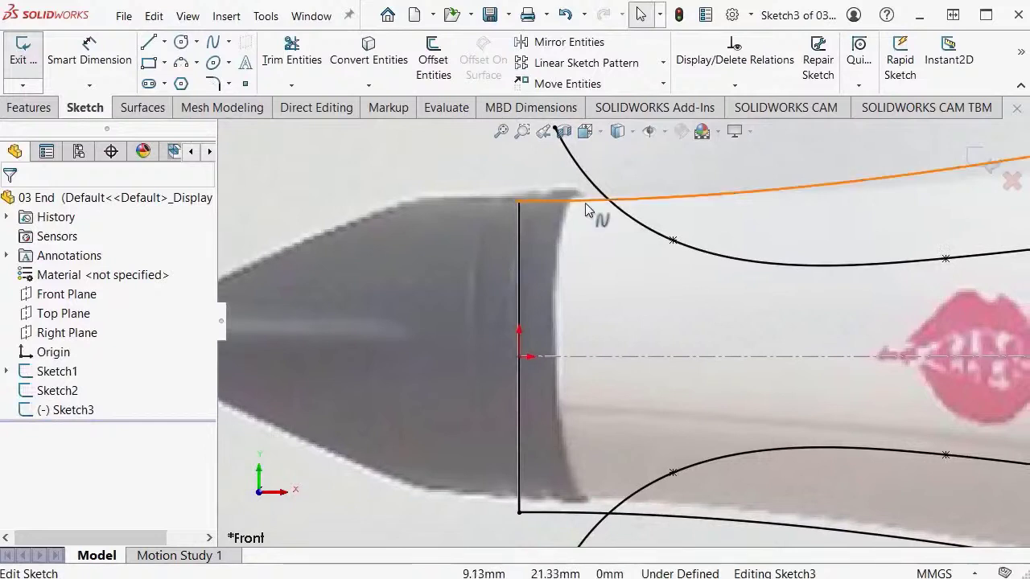
left_click(522, 248)
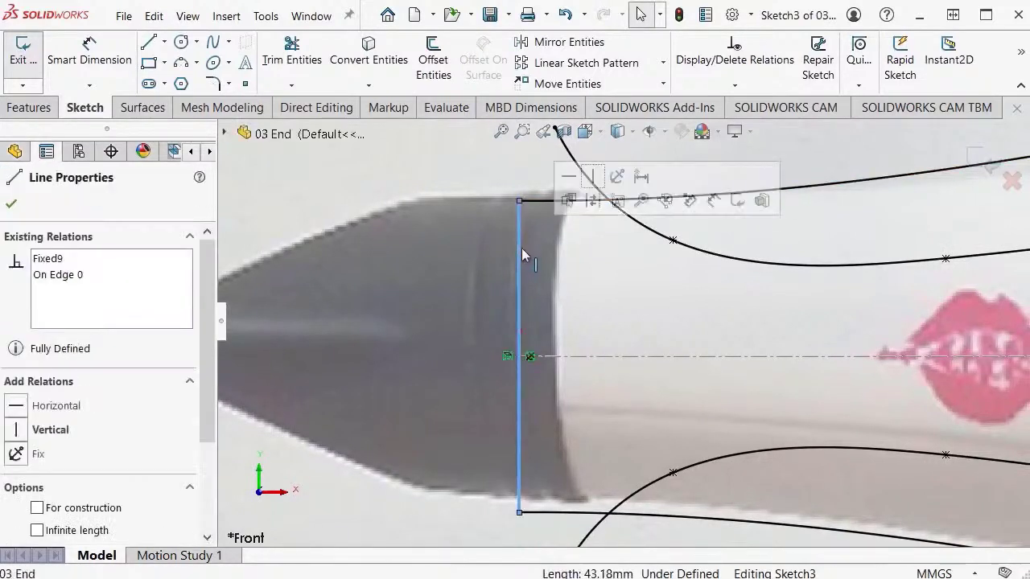
left_click(592, 207)
Step: Exit Sketch3 with the whole dryer profile framed in view
scroll(563, 211, "up", 5)
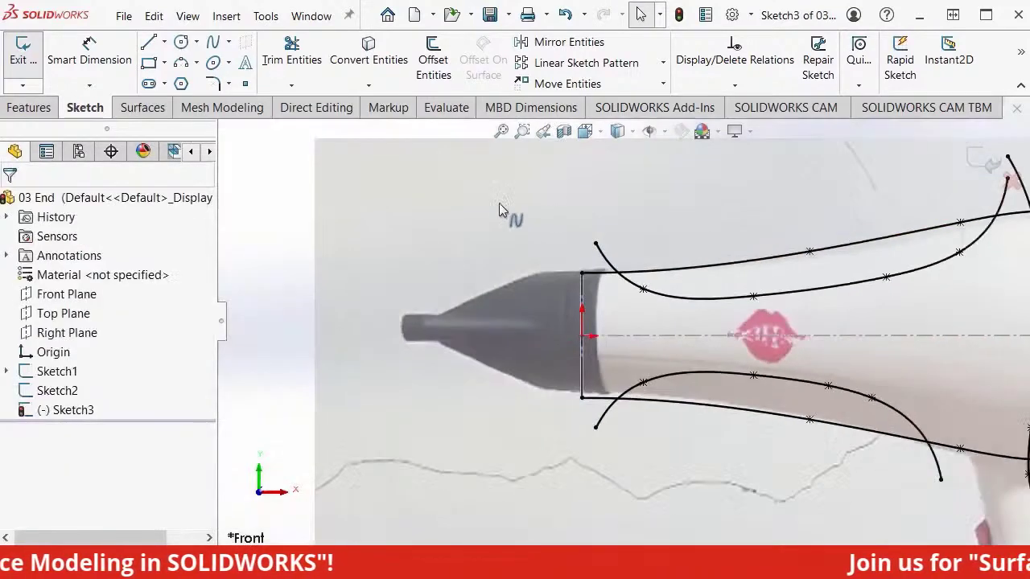
scroll(301, 211, "up", 2)
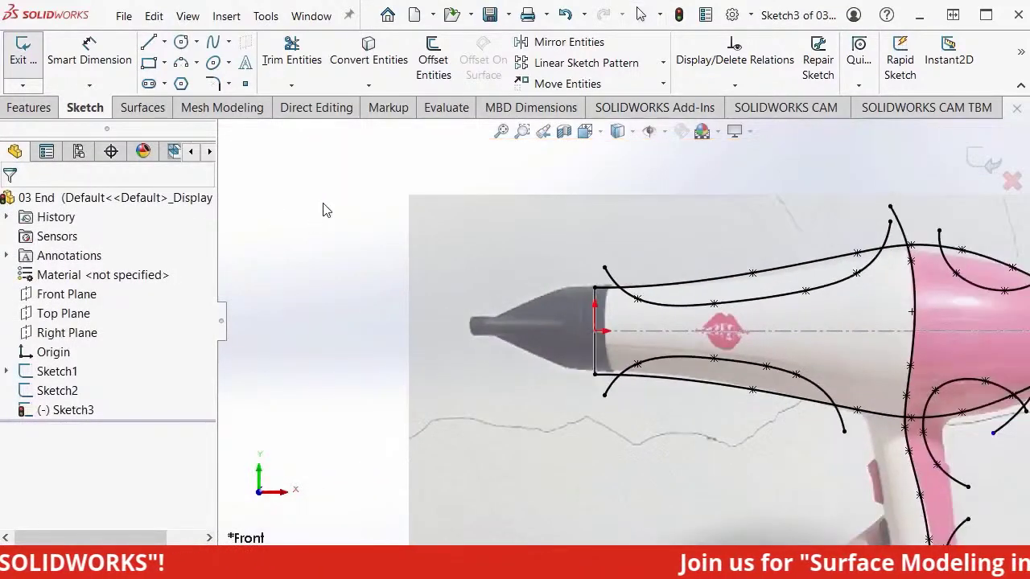
middle_click_drag(313, 212, 317, 214, "ctrl")
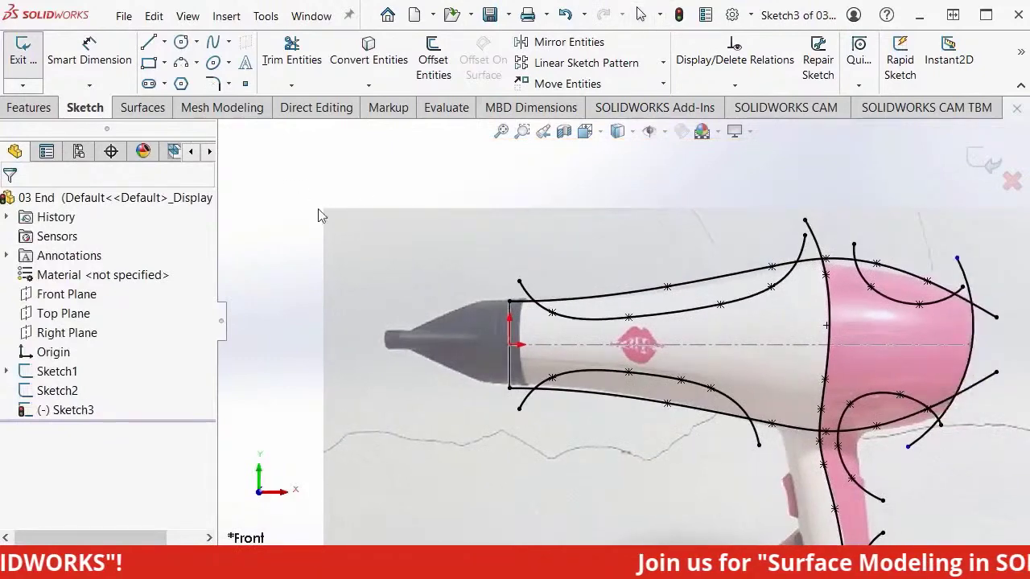
left_click(982, 172)
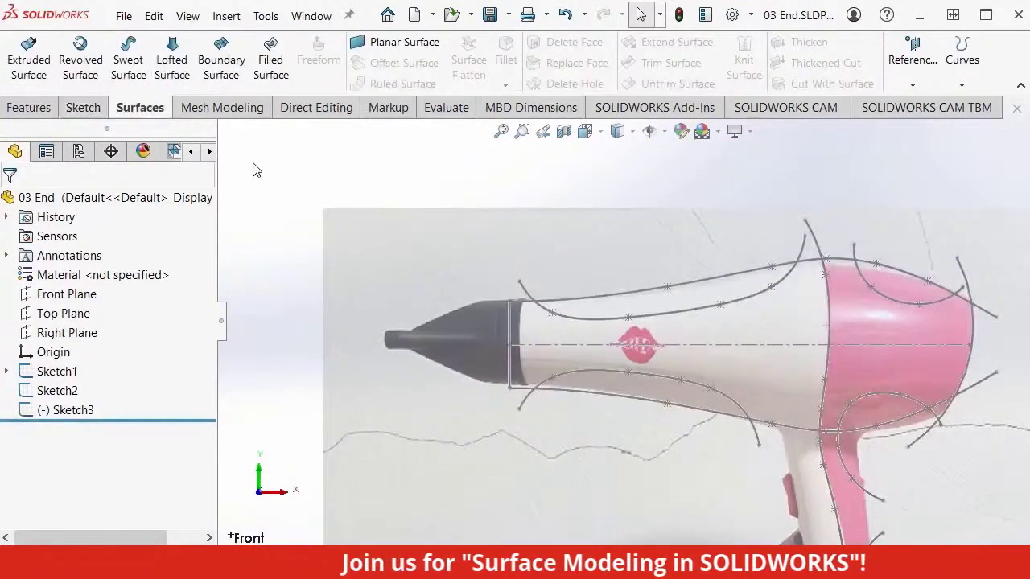
left_click(80, 61)
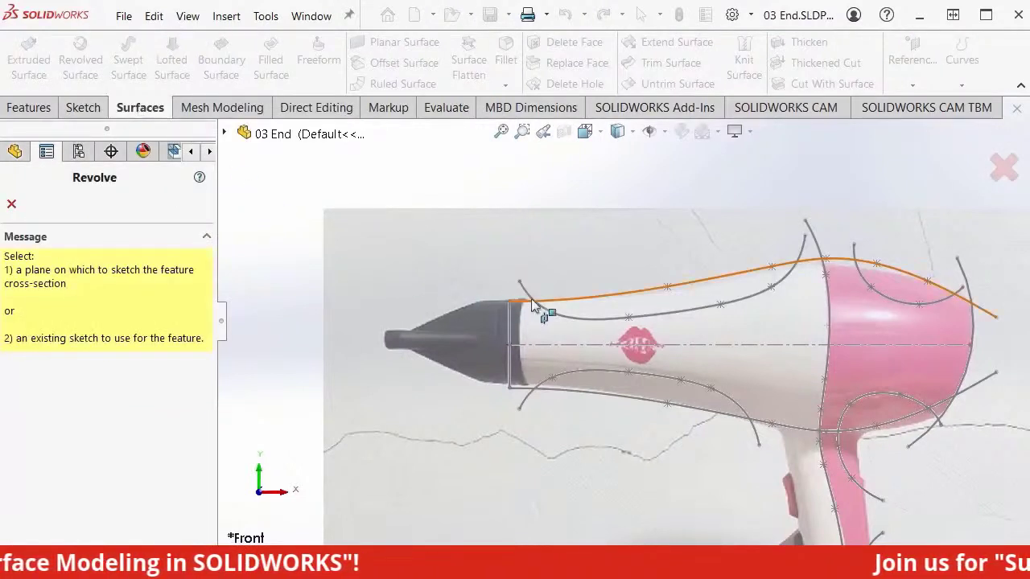
Step: Revolve Sketch3, replacing the wrong Line2 axis with the Line1@Sketch1 centreline
left_click(585, 304)
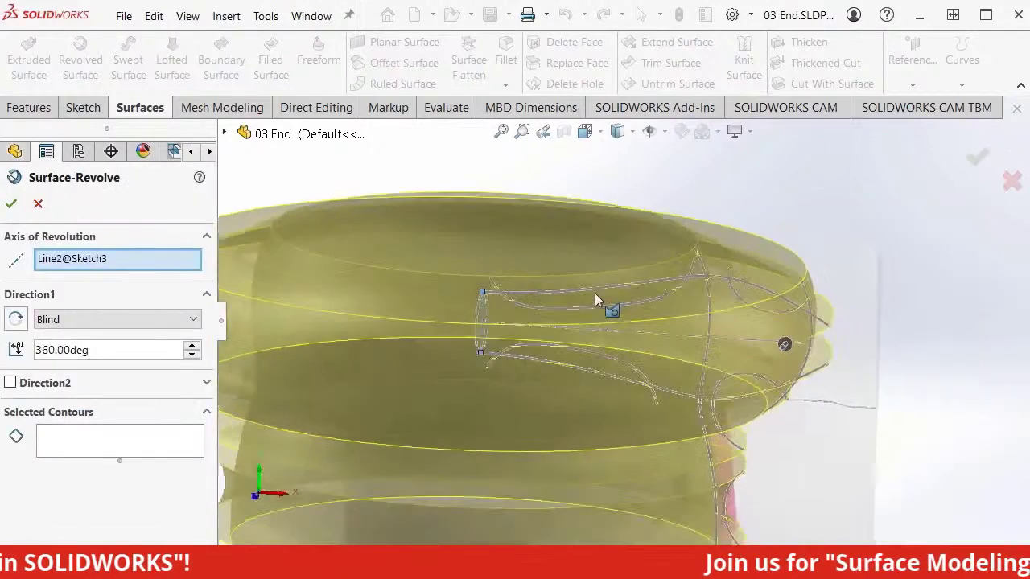
scroll(416, 312, "down", 5)
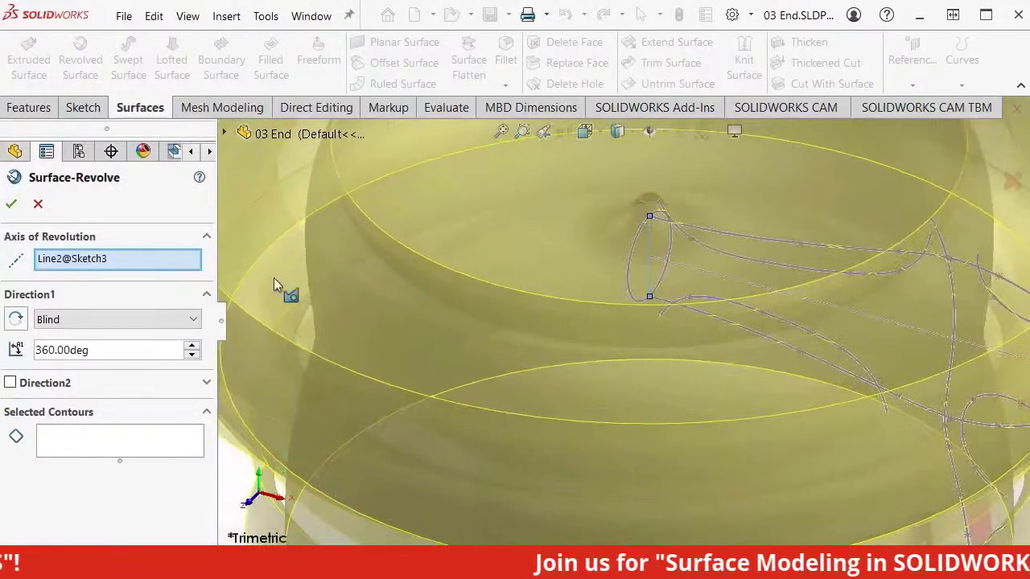
left_click(102, 267)
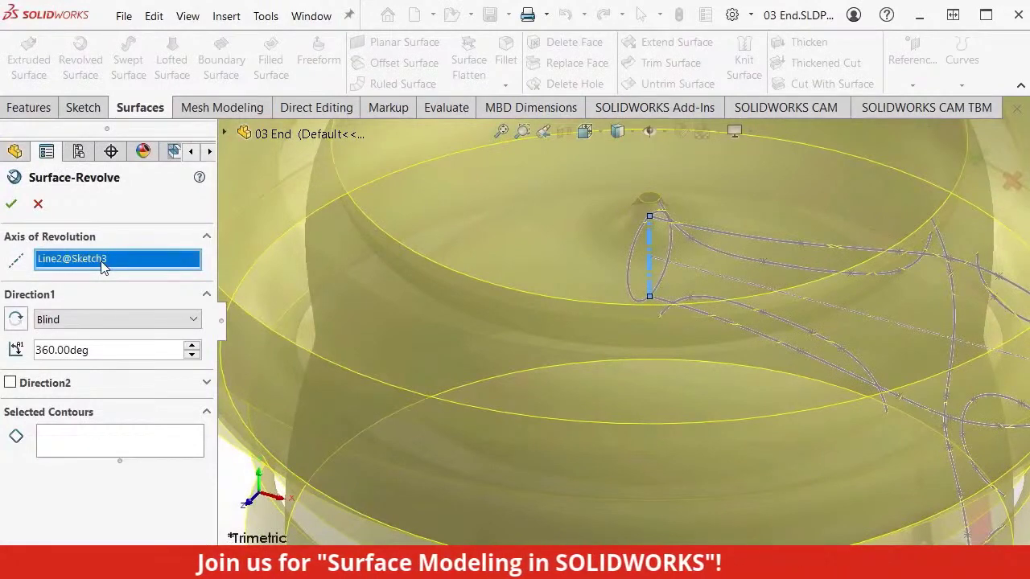
right_click(102, 267)
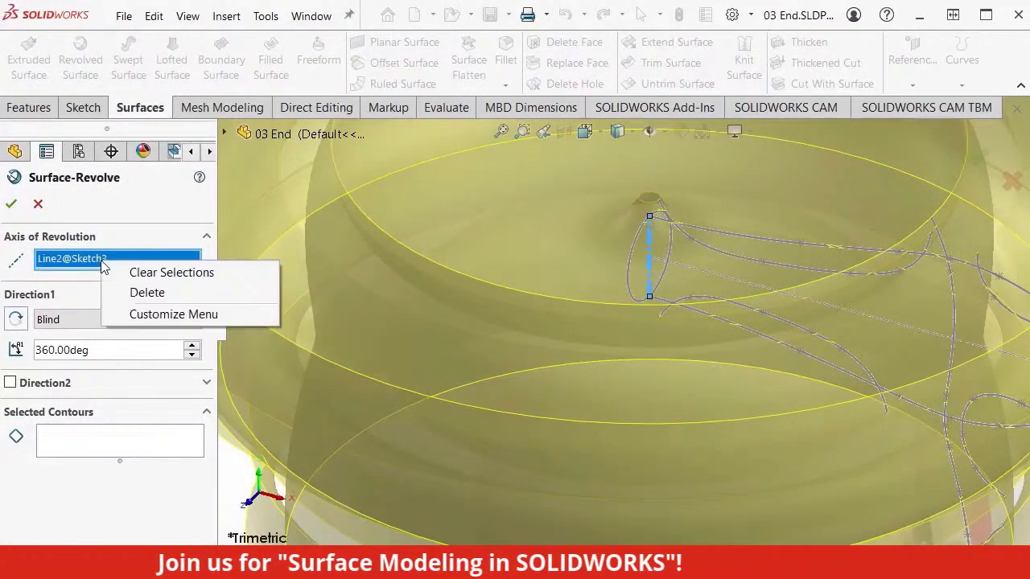
left_click(152, 279)
scroll(588, 282, "up", 4)
middle_click_drag(588, 283, 541, 259)
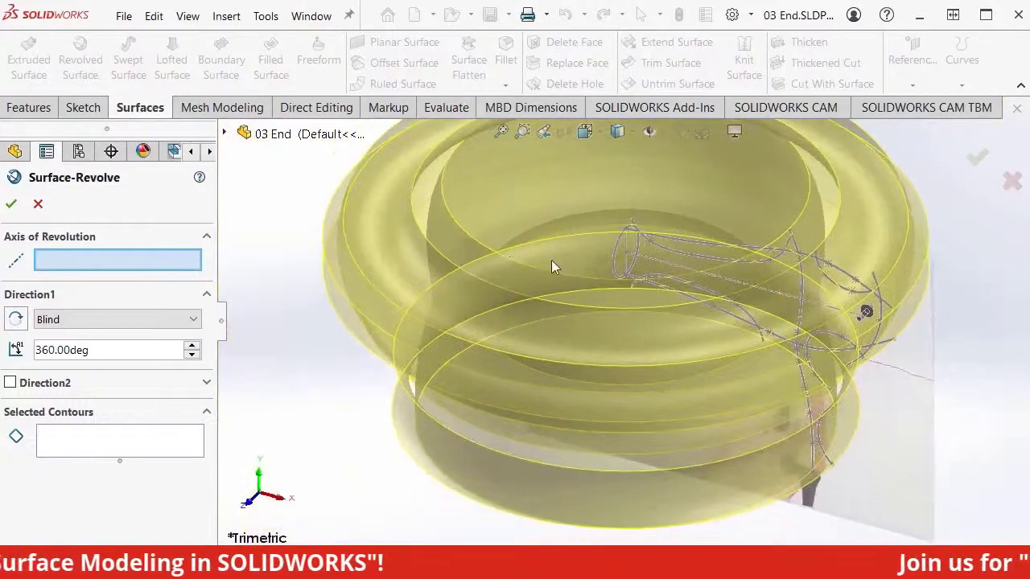
scroll(541, 260, "down", 2)
scroll(680, 287, "down", 4)
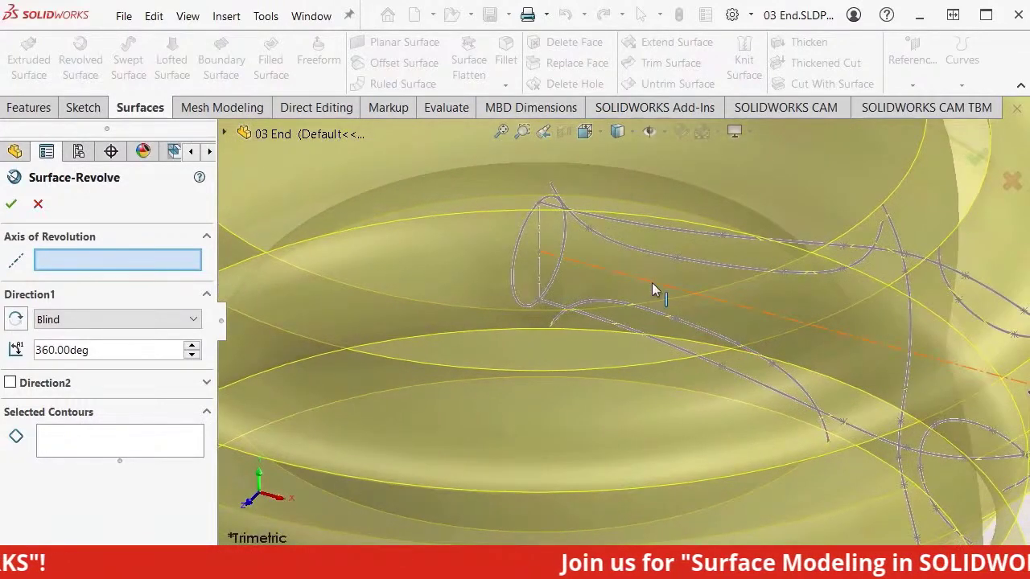
left_click(652, 284)
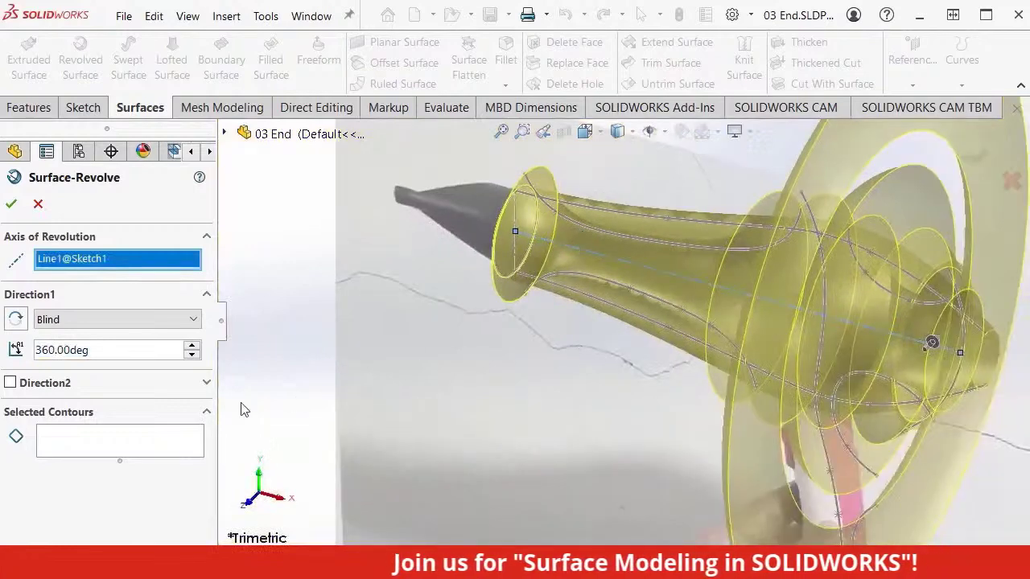
Step: Select the barrel's upper contour and confirm the 360° Surface-Revolve1
left_click(105, 450)
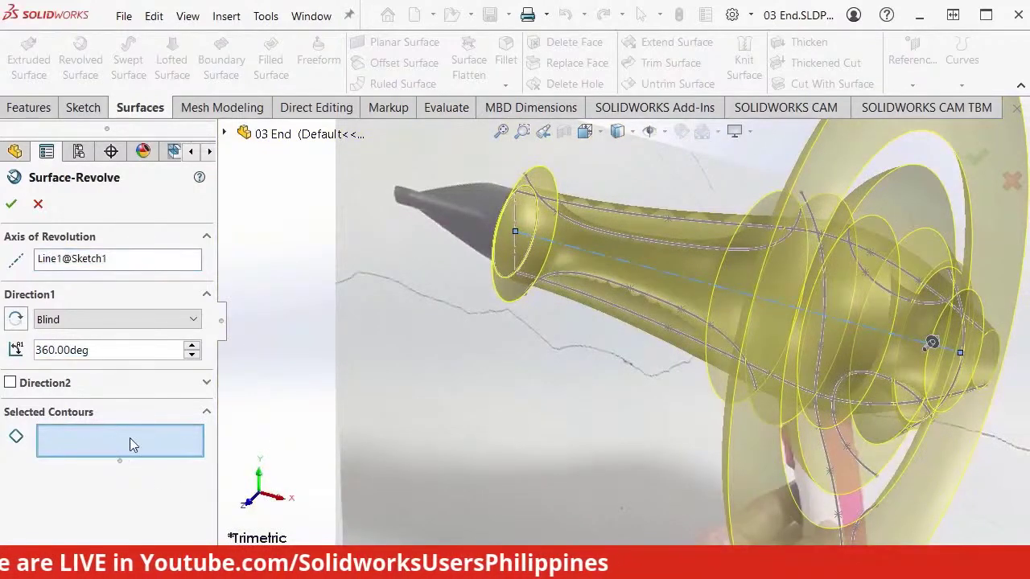
scroll(614, 231, "down", 3)
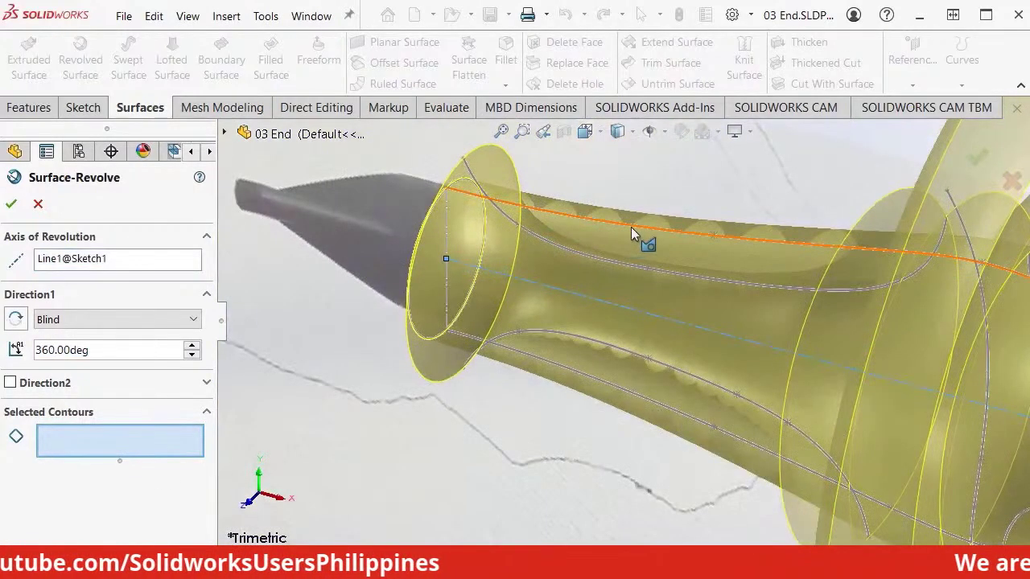
left_click(638, 229)
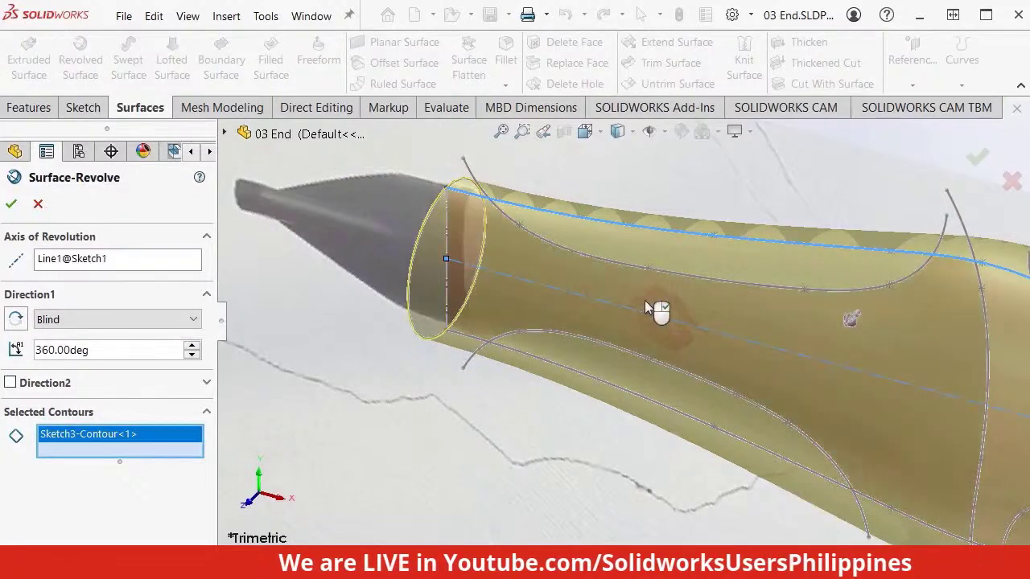
left_click(978, 156)
Step: Clear the selection, centre the hair dryer and switch to the Front view
key("f")
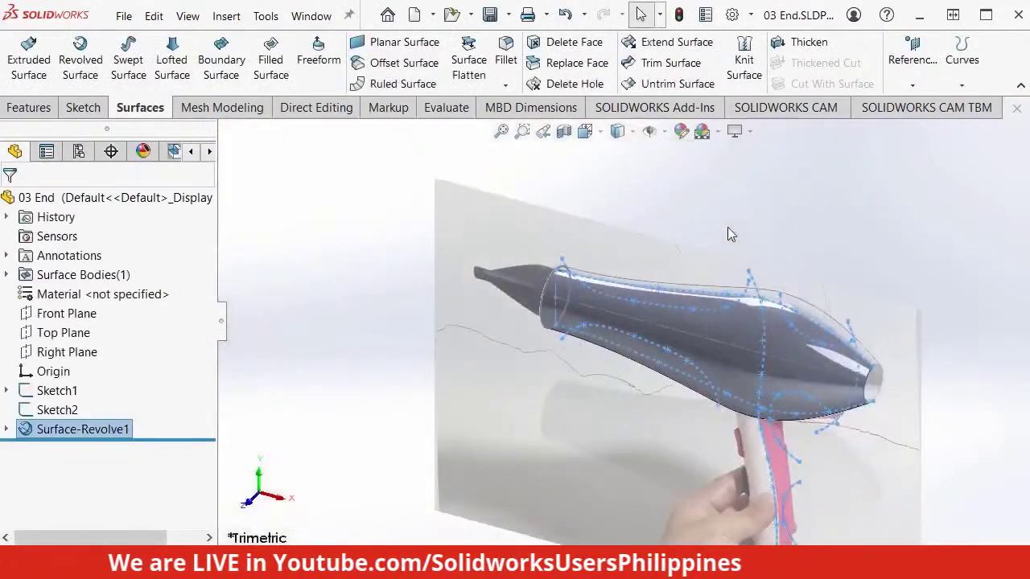
key("Escape")
key("ctrl+7")
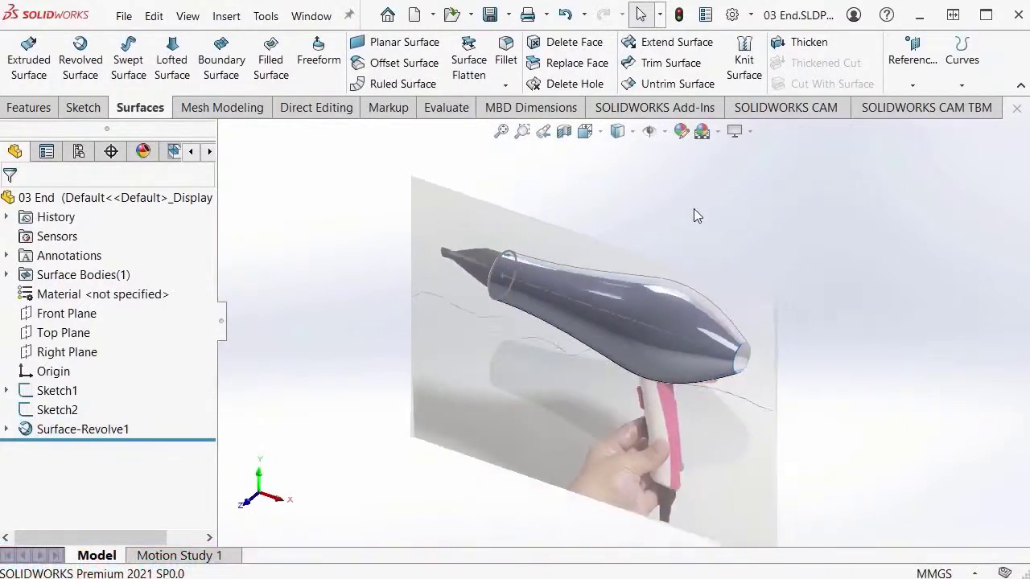
scroll(632, 248, "up", 5)
middle_click_drag(611, 241, 705, 232, "ctrl")
key("space")
left_click(541, 316)
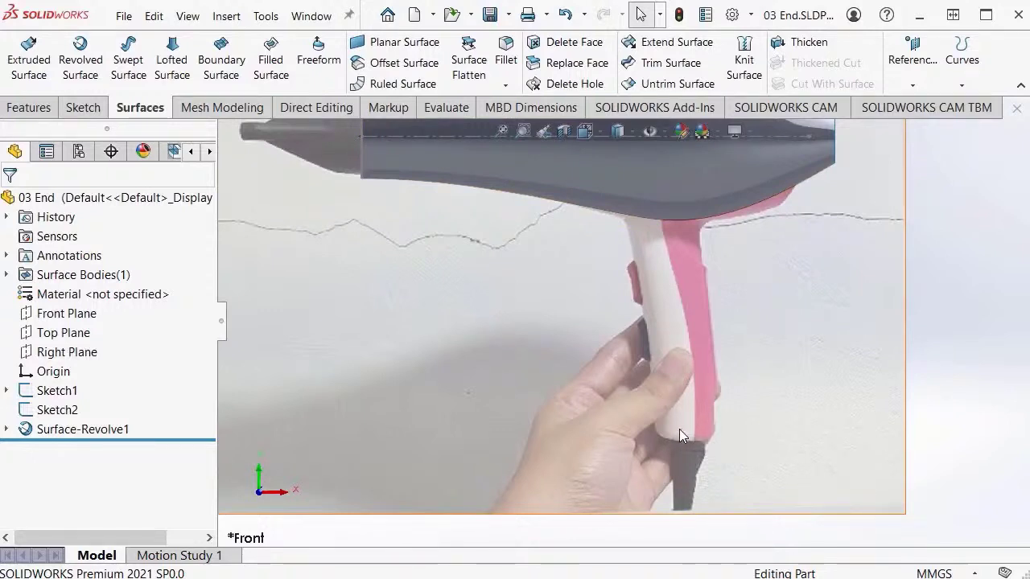
Step: Show Sketch3 under Surface-Revolve1 and reframe the whole hair dryer
left_click(7, 429)
left_click(50, 450)
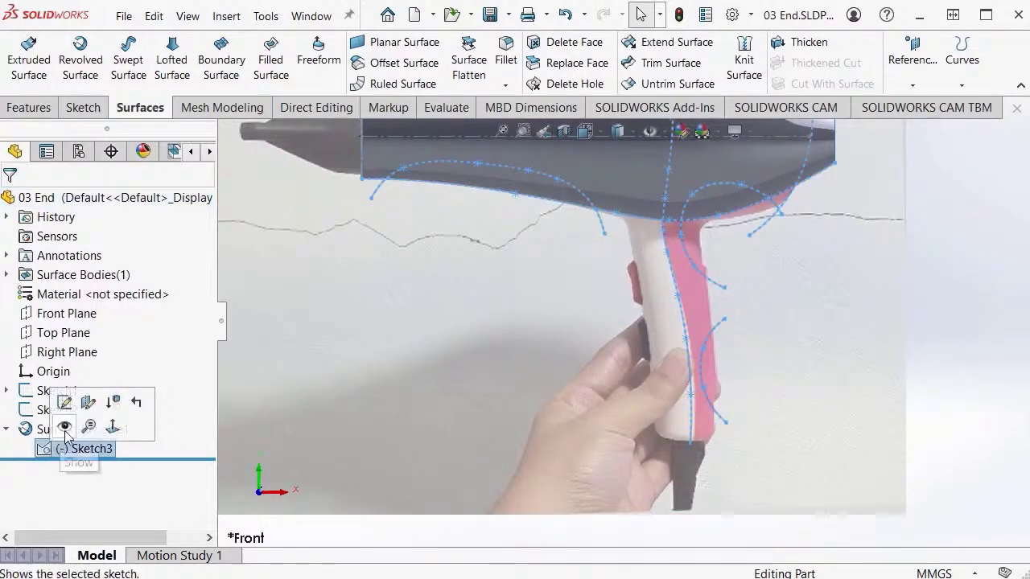
left_click(65, 428)
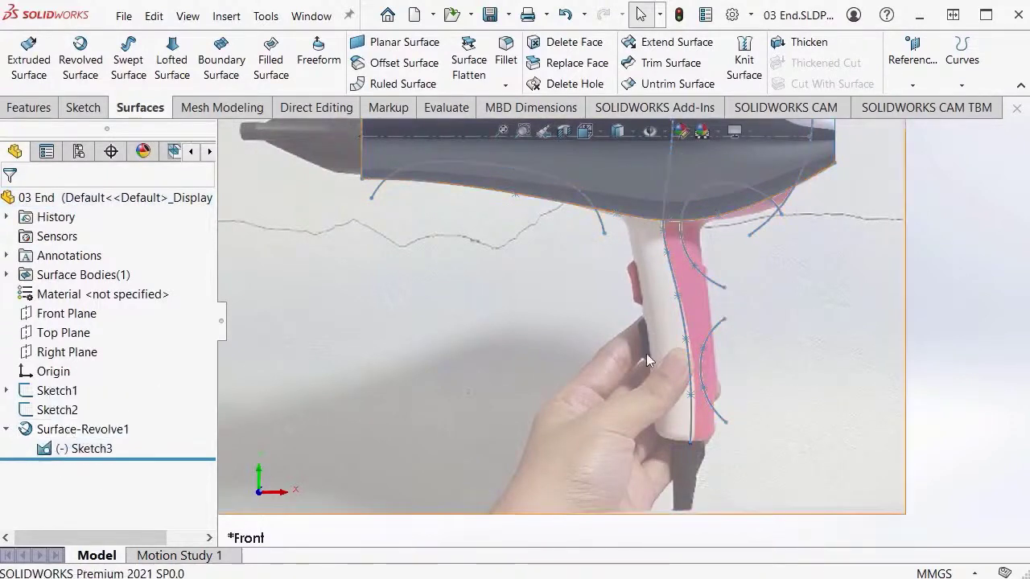
scroll(941, 345, "up", 3)
middle_click_drag(958, 345, 941, 368, "ctrl")
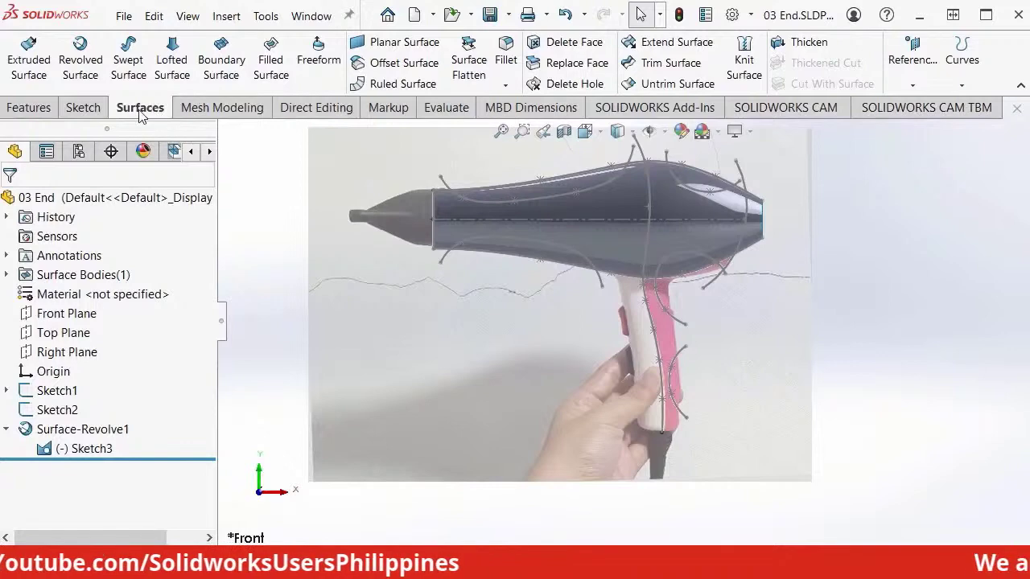
Step: Create Plane1 at the handle spline's bottom endpoint, perpendicular to the spline
left_click(912, 81)
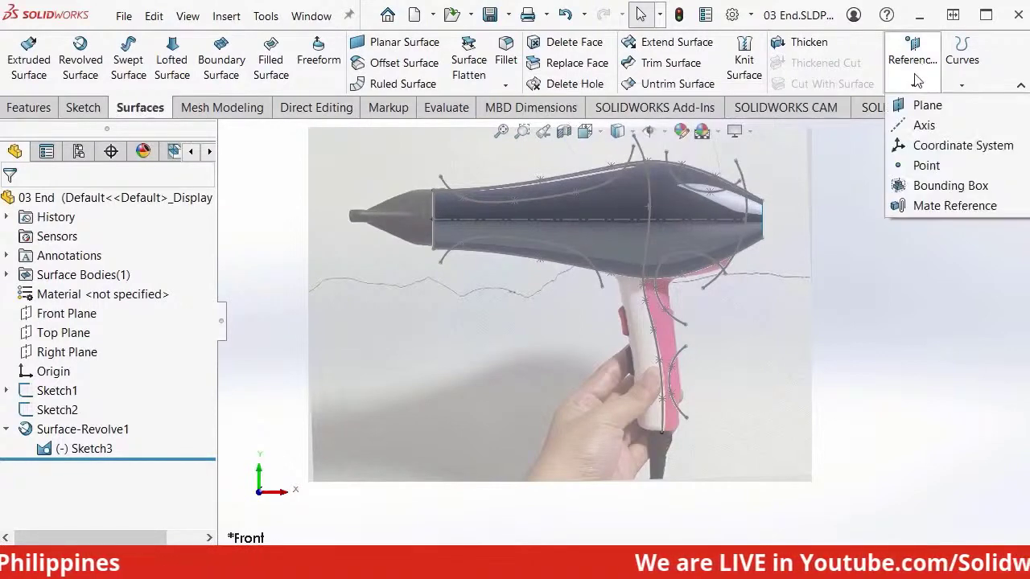
left_click(952, 110)
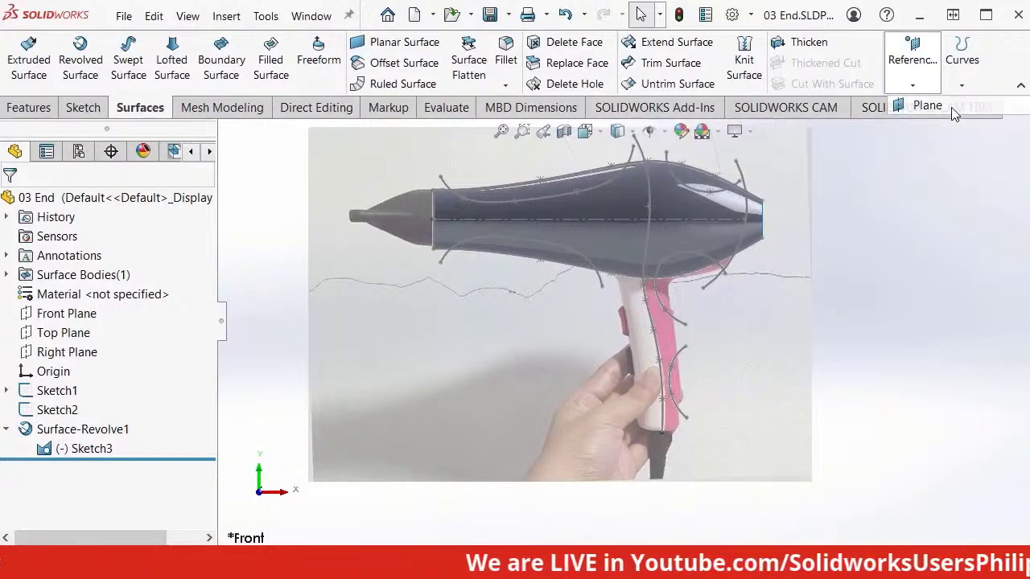
scroll(772, 281, "down", 3)
middle_click_drag(772, 281, 821, 154, "ctrl")
scroll(637, 379, "down", 3)
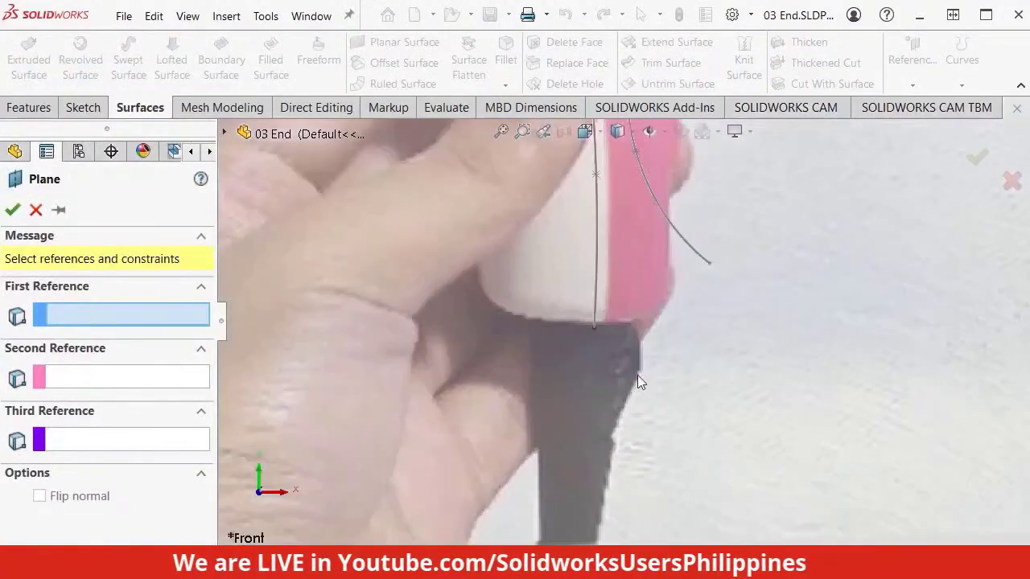
left_click(593, 328)
scroll(696, 339, "up", 2)
middle_click_drag(694, 341, 700, 411, "ctrl")
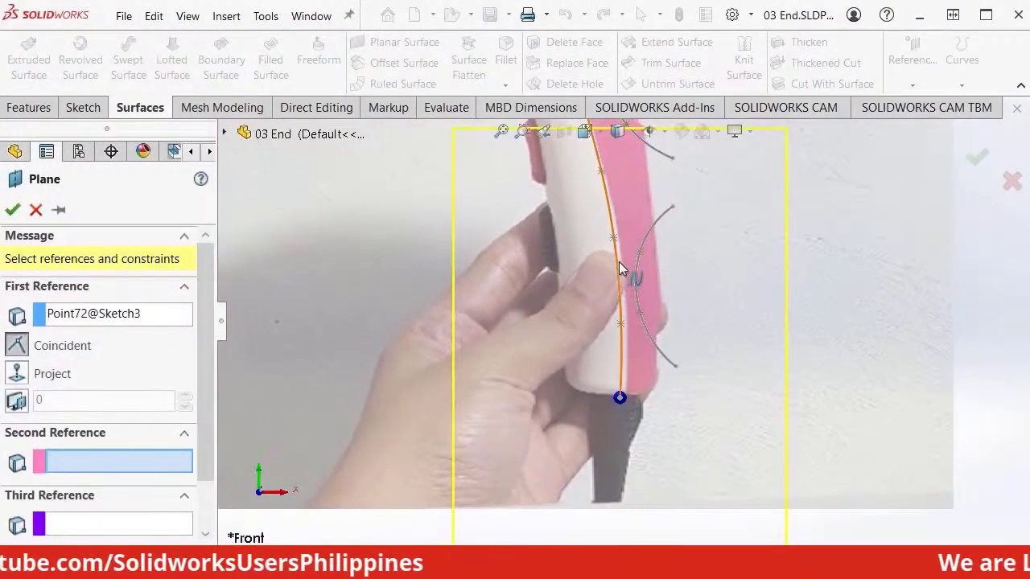
left_click(619, 263)
mouse_move(617, 266)
middle_mouse_down()
mouse_move(616, 295)
mouse_move(667, 365)
mouse_move(712, 301)
mouse_move(683, 352)
middle_mouse_up()
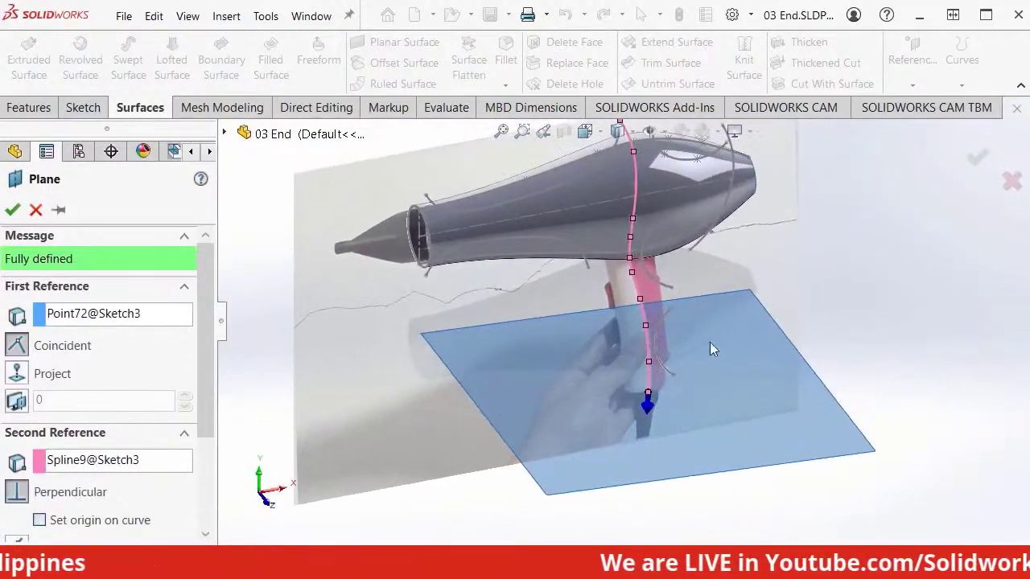
left_click(975, 161)
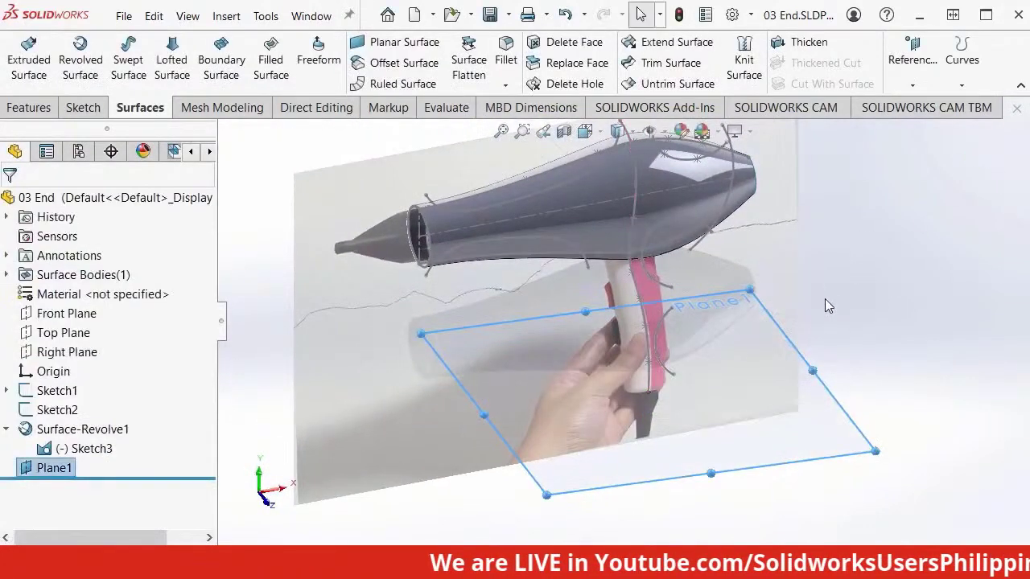
Step: Select Plane1 to sketch on it
middle_click_drag(819, 310, 829, 284, "ctrl")
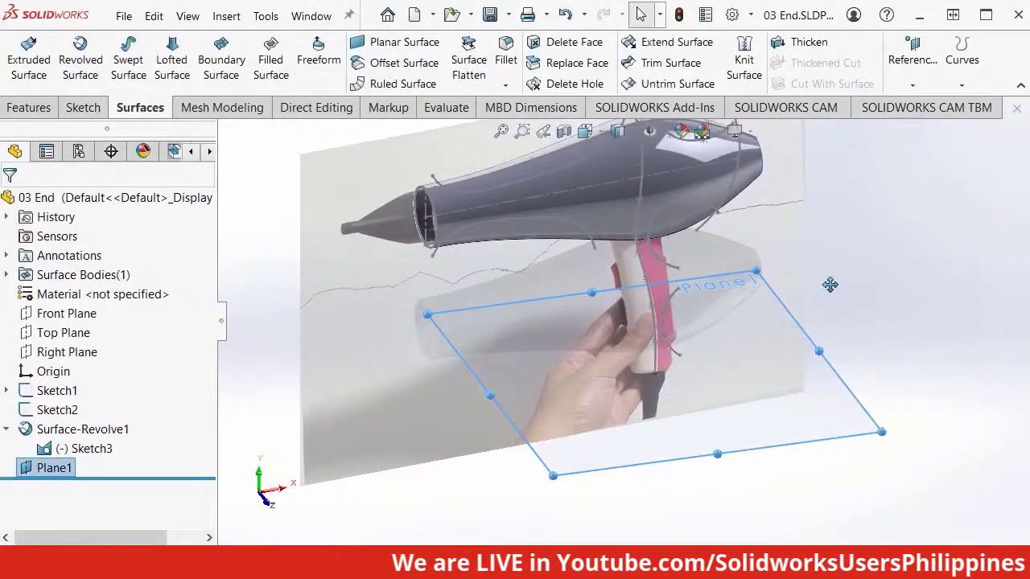
left_click(841, 381)
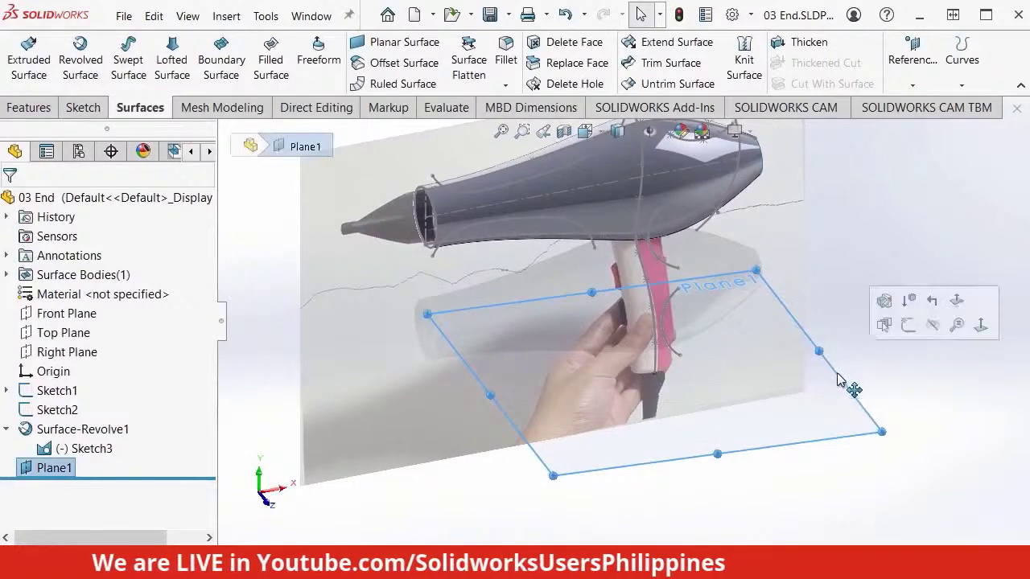
left_click(907, 328)
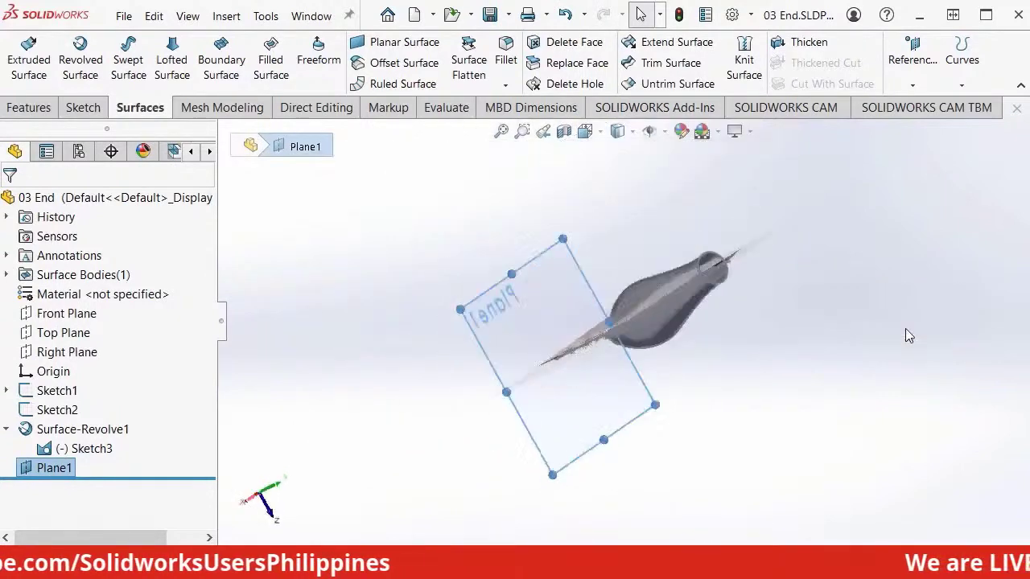
Step: Start a full ellipse on Plane1, normal view, centred at the handle's bottom point
scroll(640, 318, "up", 5)
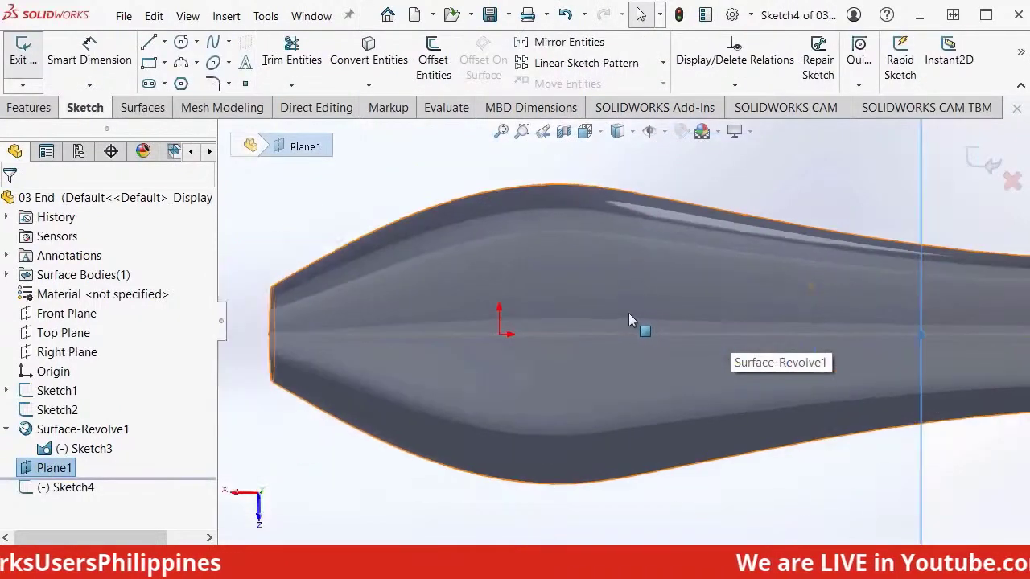
mouse_move(707, 319)
middle_mouse_down()
mouse_move(586, 311)
mouse_move(705, 383)
mouse_move(750, 279)
mouse_move(719, 236)
mouse_move(726, 230)
mouse_move(722, 327)
mouse_move(659, 254)
mouse_move(604, 341)
mouse_move(669, 330)
mouse_move(656, 366)
middle_mouse_up()
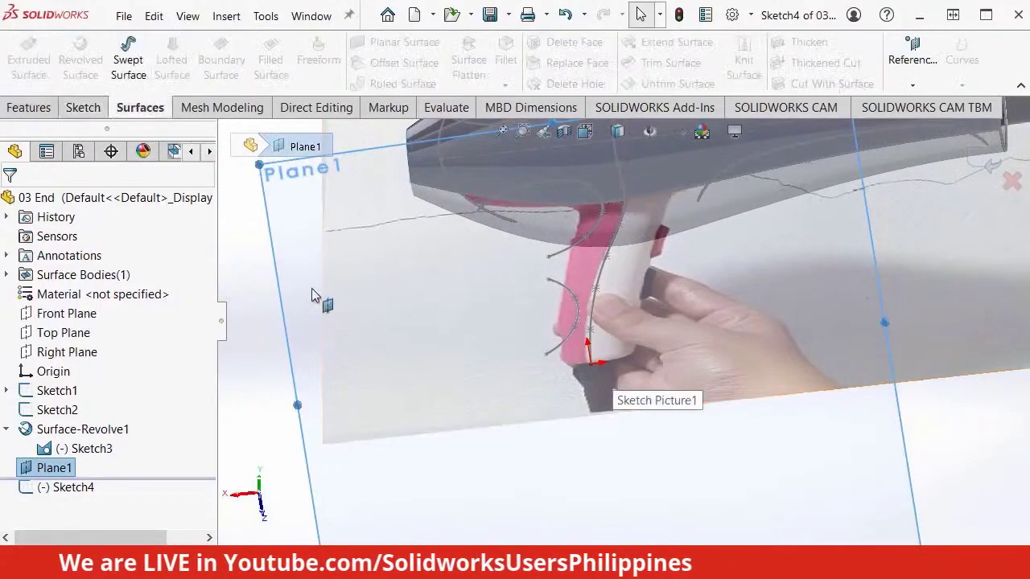
left_click(84, 110)
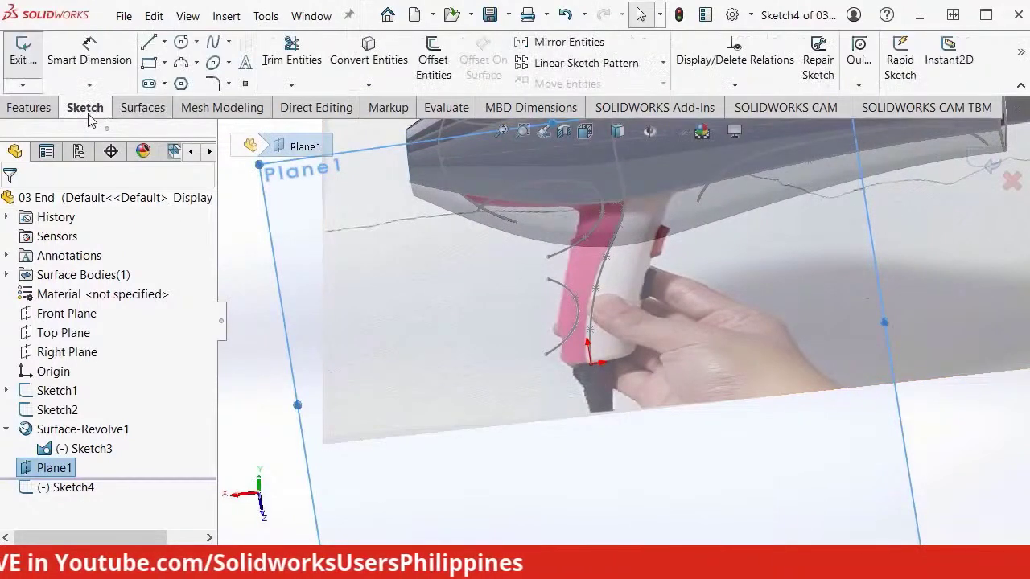
left_click(229, 64)
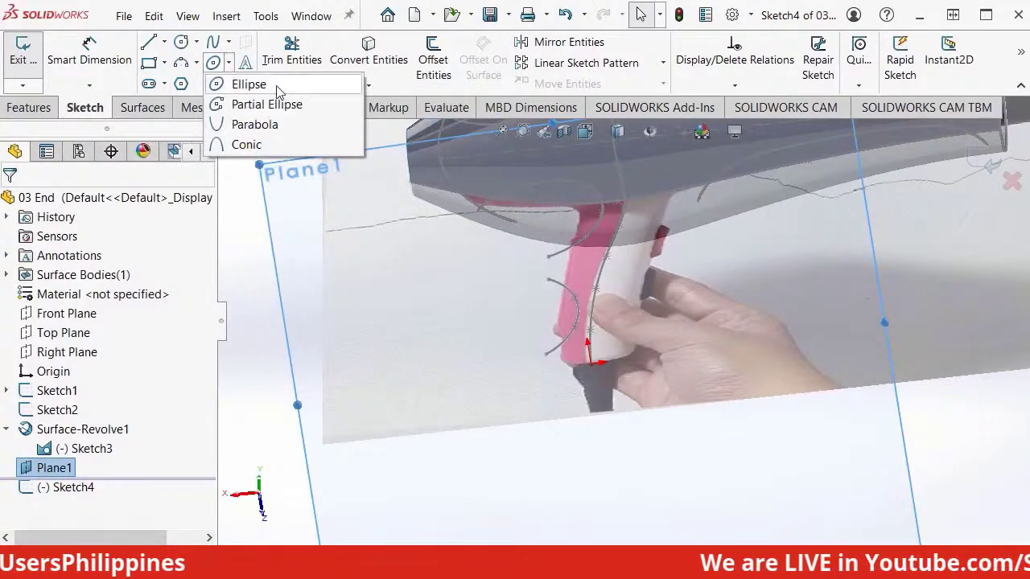
left_click(249, 85)
key("ctrl+8")
scroll(559, 386, "down", 5)
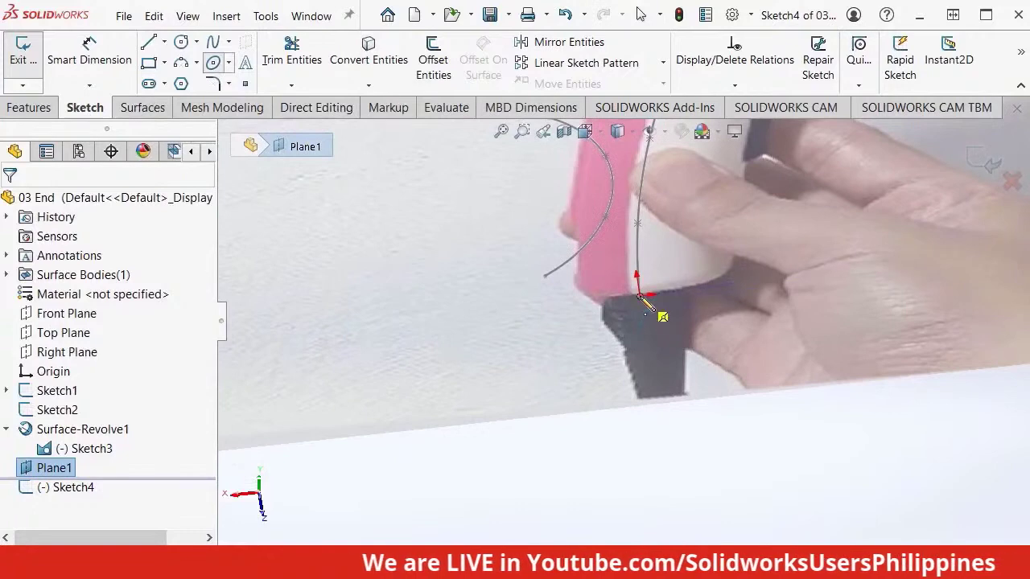
scroll(644, 303, "up", 1)
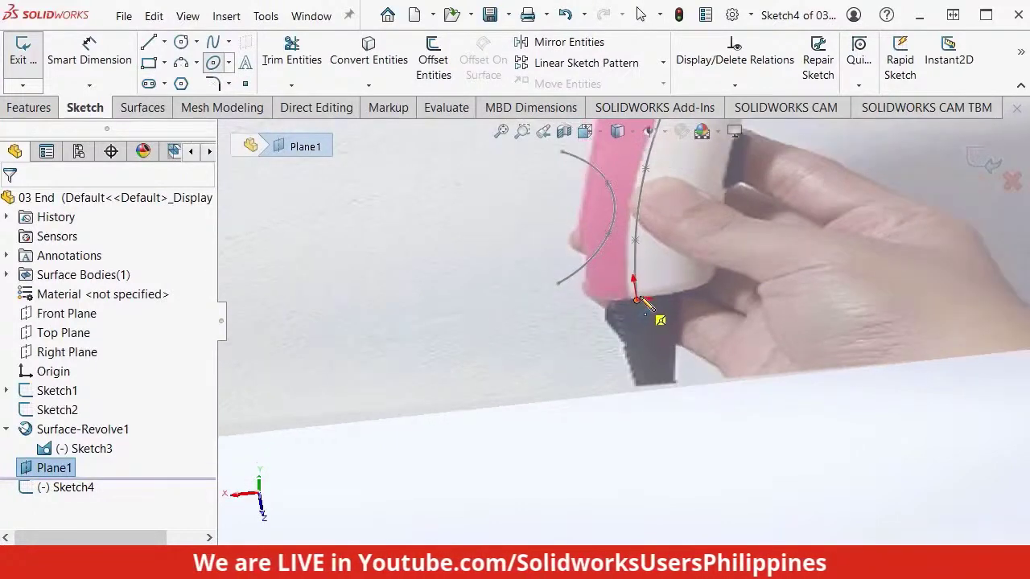
scroll(639, 310, "down", 2)
left_click(633, 303)
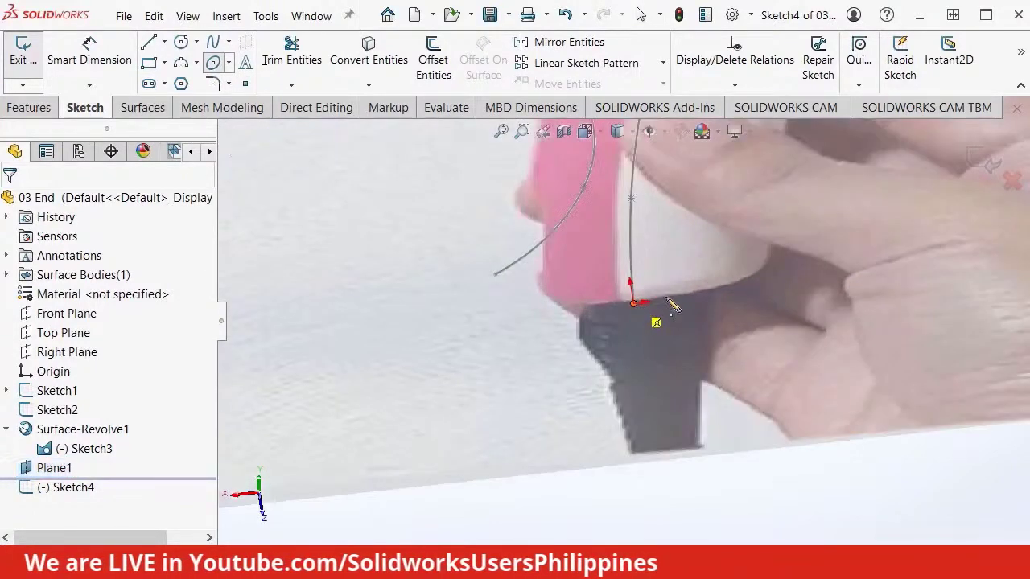
Step: Set the ellipse's major and minor radii to complete it
scroll(713, 287, "up", 3)
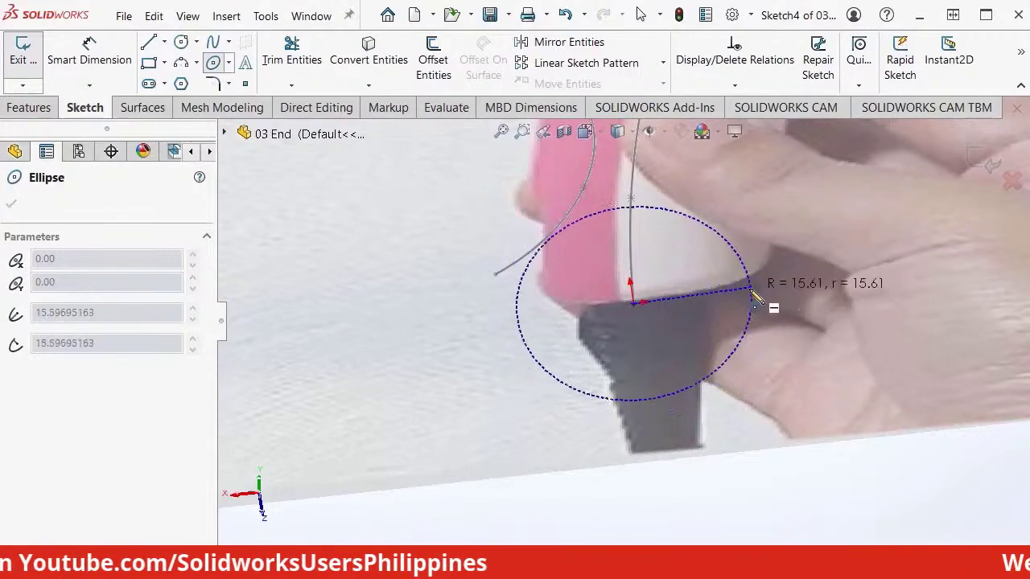
middle_click_drag(740, 316, 699, 362)
scroll(698, 351, "down", 2)
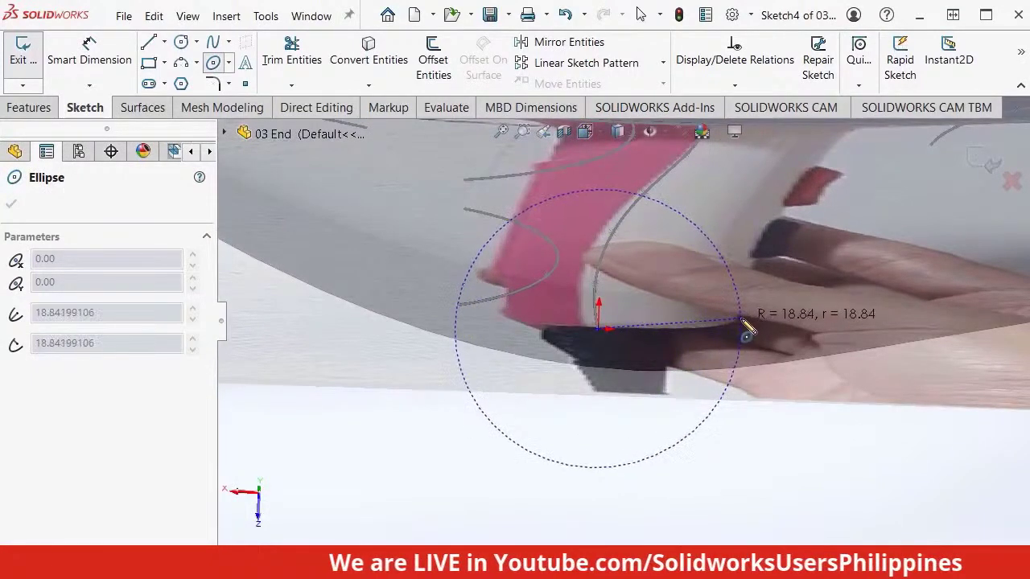
left_click(714, 334)
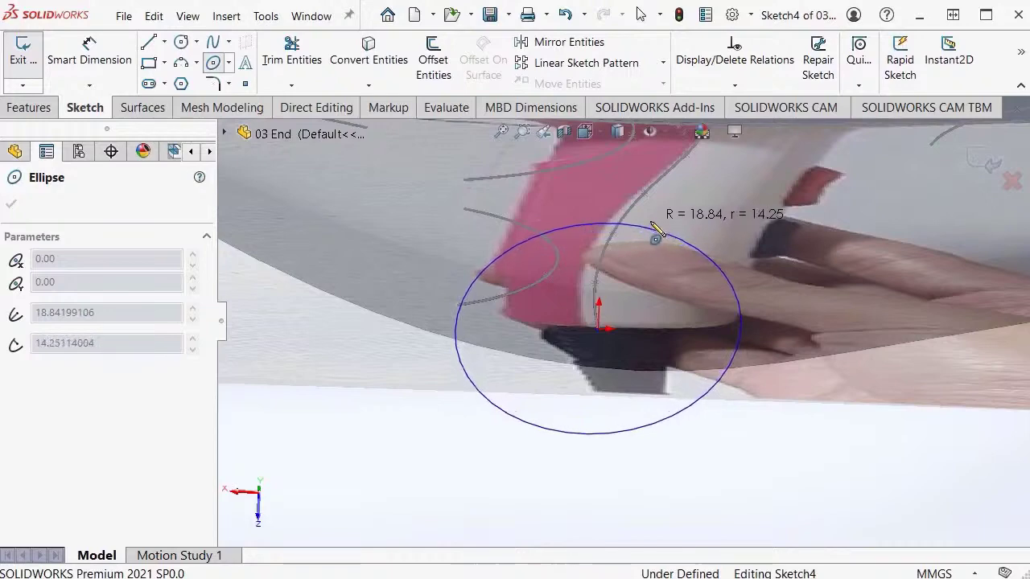
left_click(656, 230)
scroll(644, 274, "up", 5)
middle_click_drag(602, 374, 700, 300)
key("Escape")
Step: Make the ellipse fixed and exit Sketch4
middle_click_drag(675, 348, 665, 295)
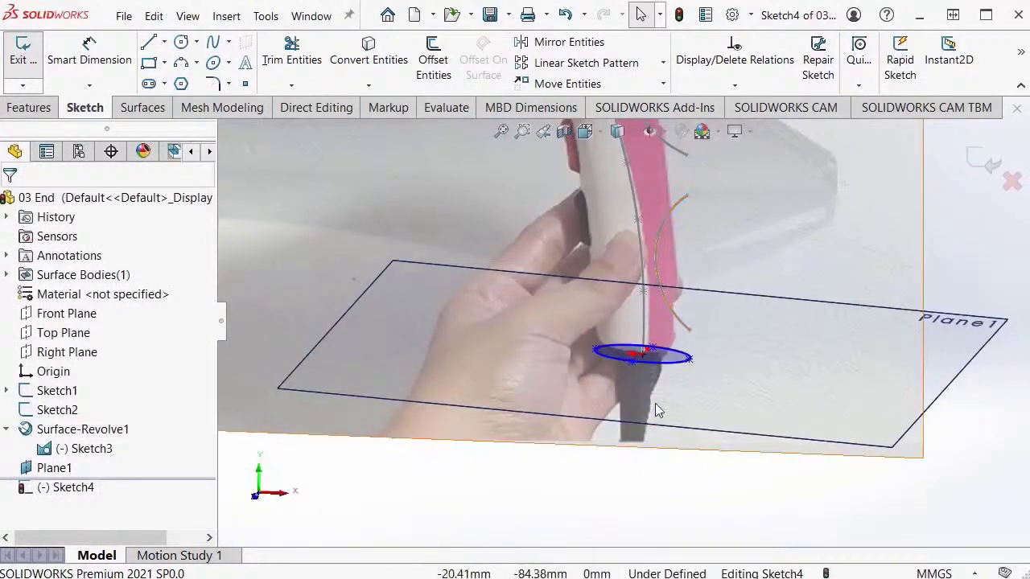
left_click(666, 363)
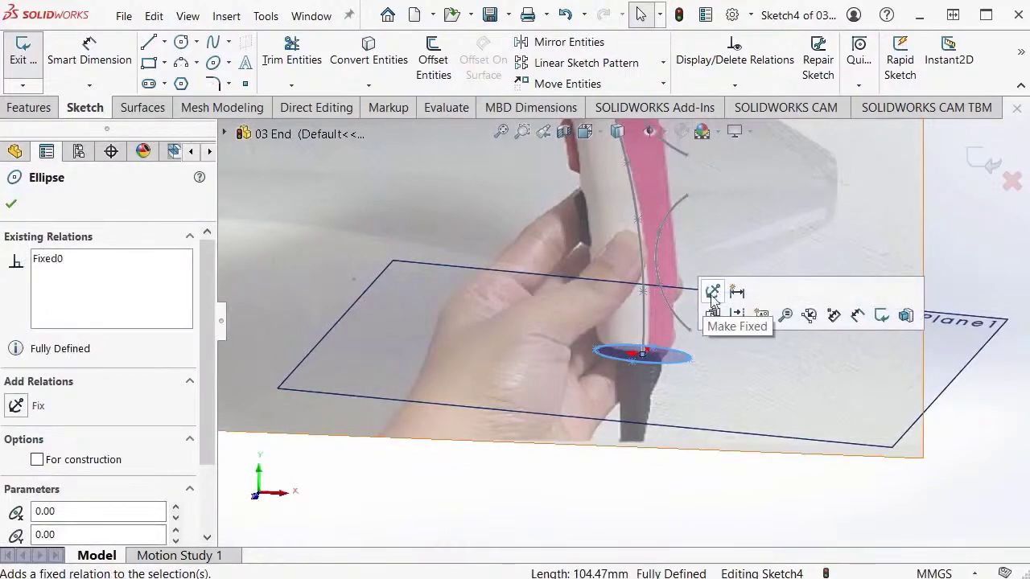
left_click(633, 498)
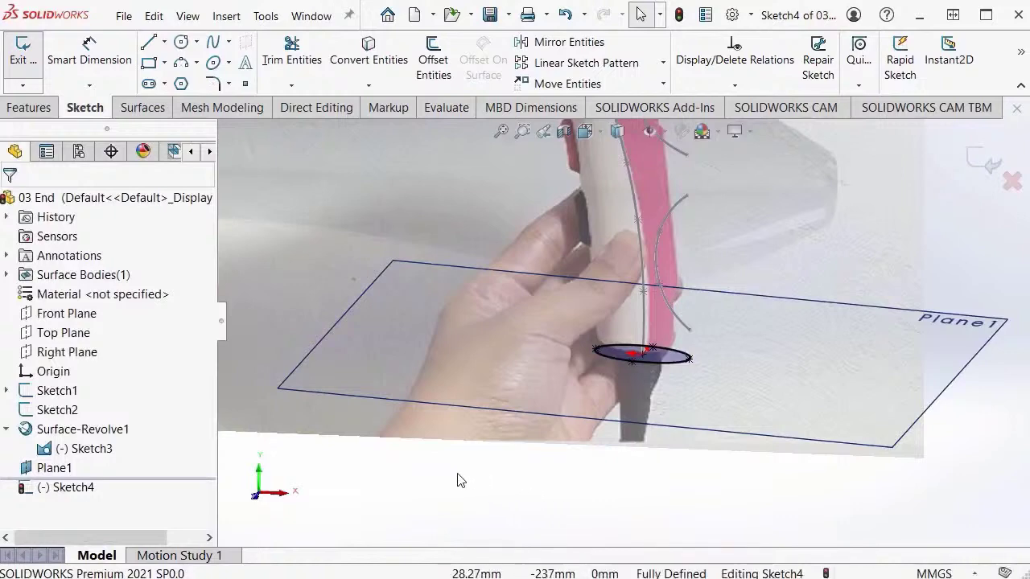
key("ctrl+b")
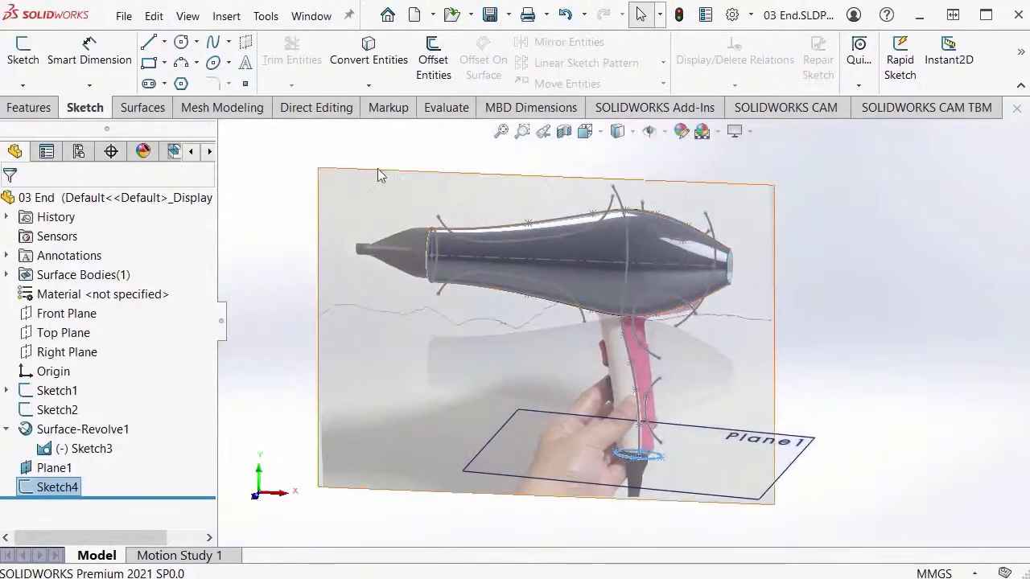
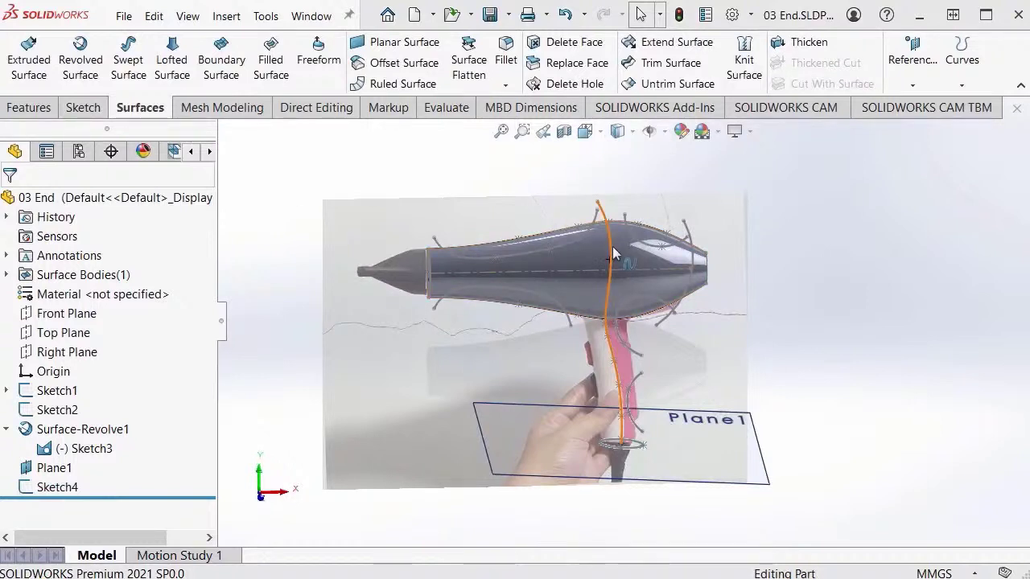
Step: Convert Spline9 from Sketch3 into a new Front Plane sketch, Sketch10, and close it
left_click(74, 317)
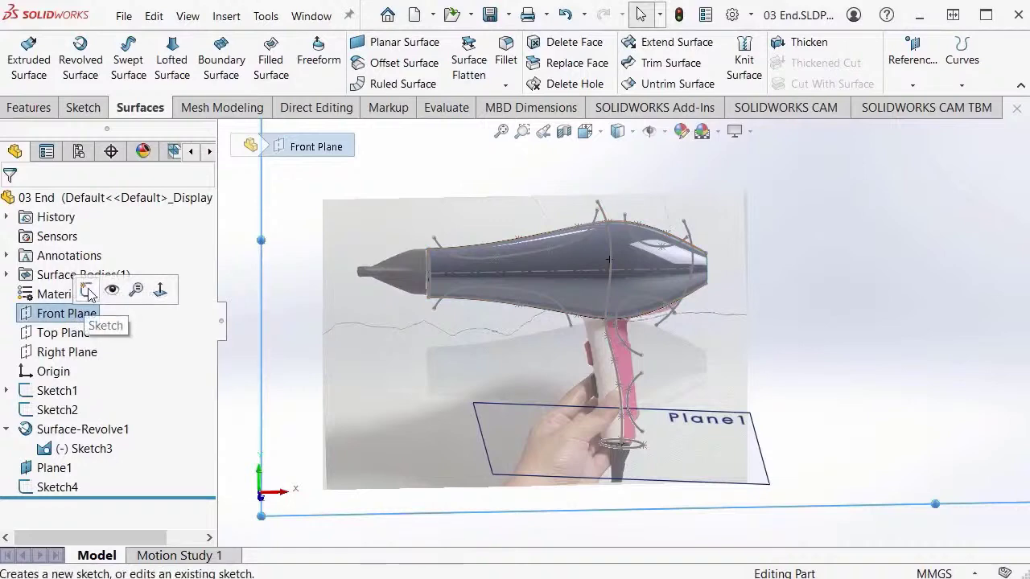
left_click(88, 293)
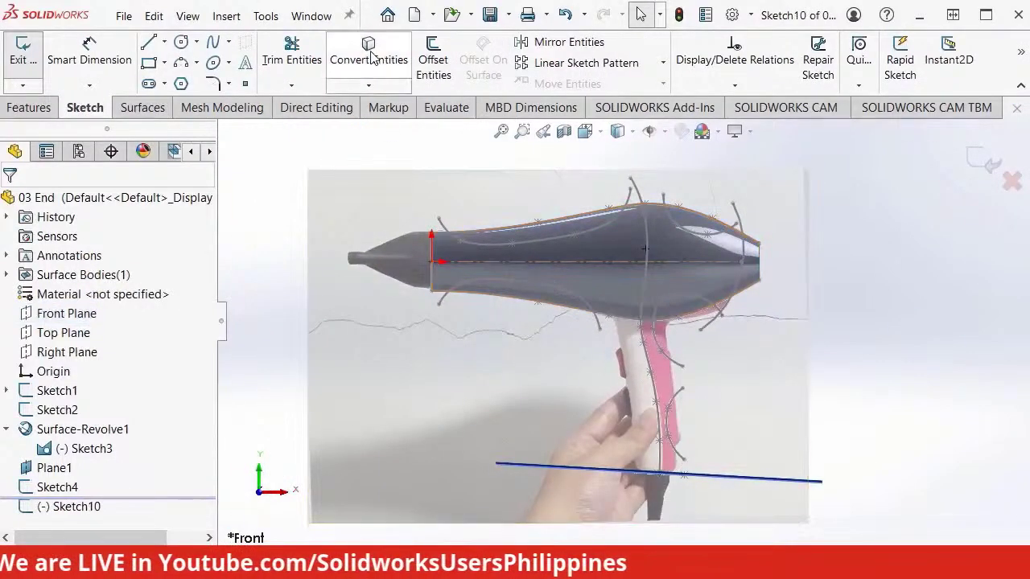
left_click(372, 55)
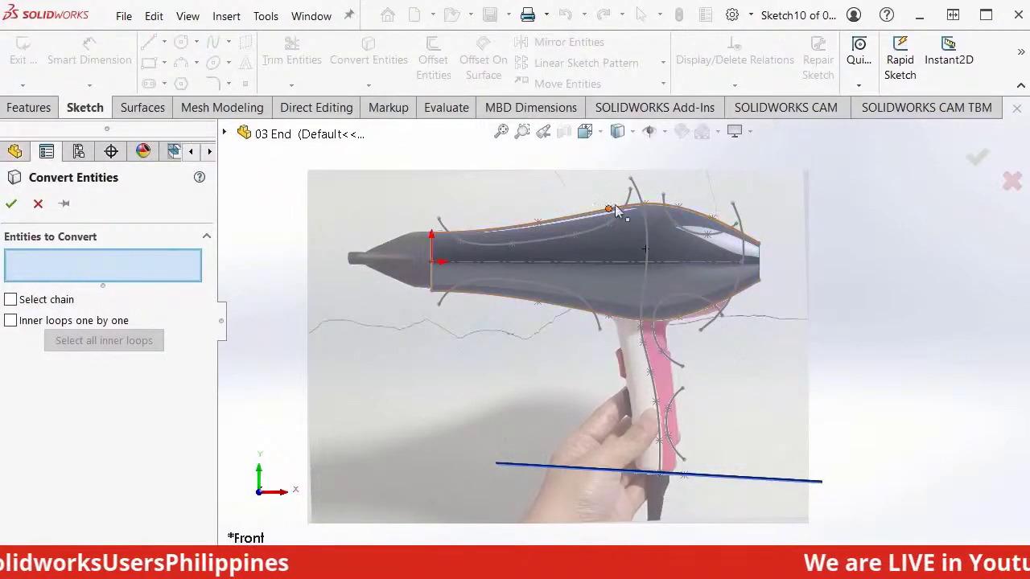
left_click(645, 233)
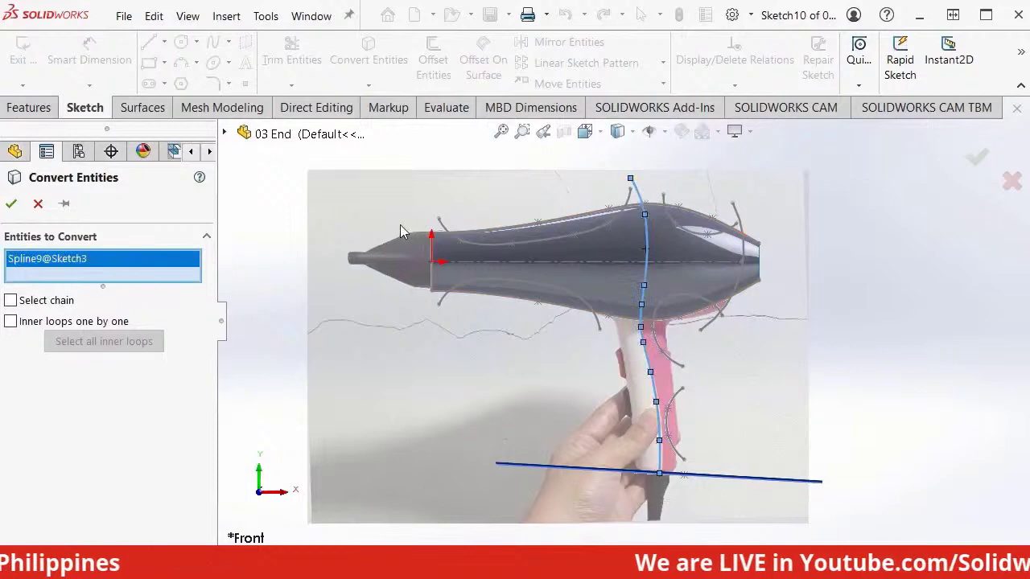
left_click(11, 203)
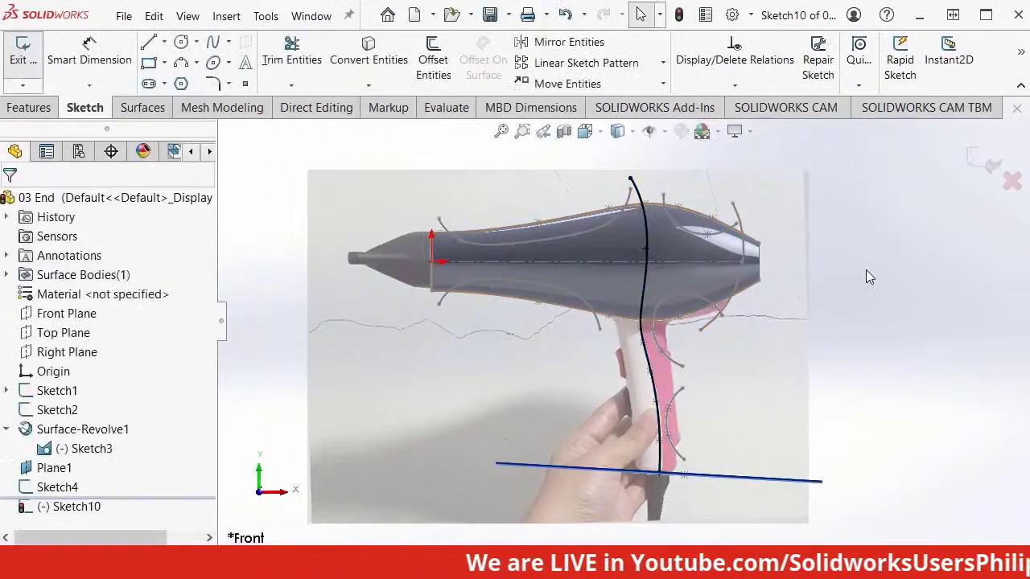
left_click(983, 161)
middle_click_drag(846, 228, 855, 343)
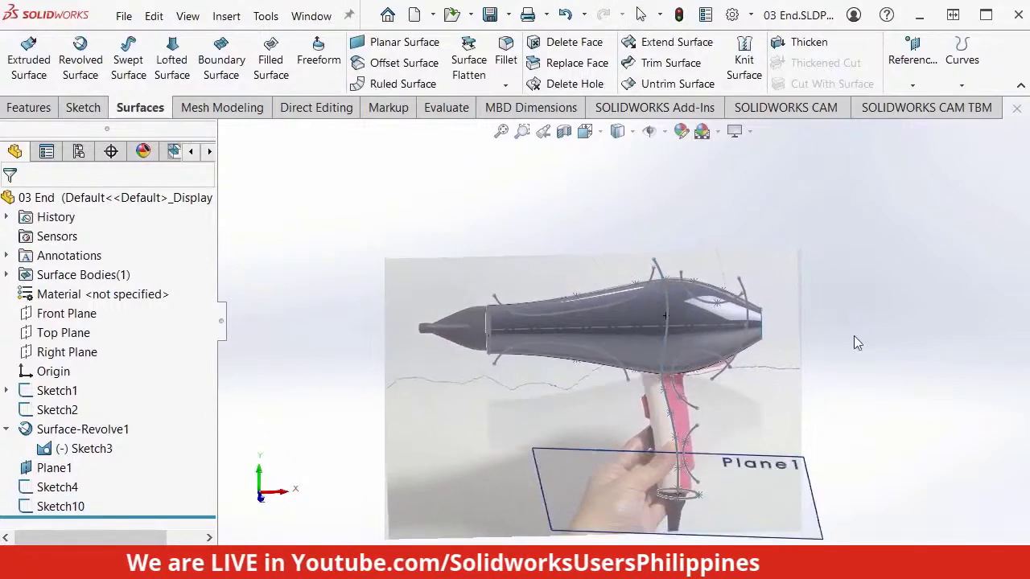
Step: Sweep the Sketch4 ellipse profile along the Sketch10 path to create Surface-Sweep2
scroll(849, 298, "down", 4)
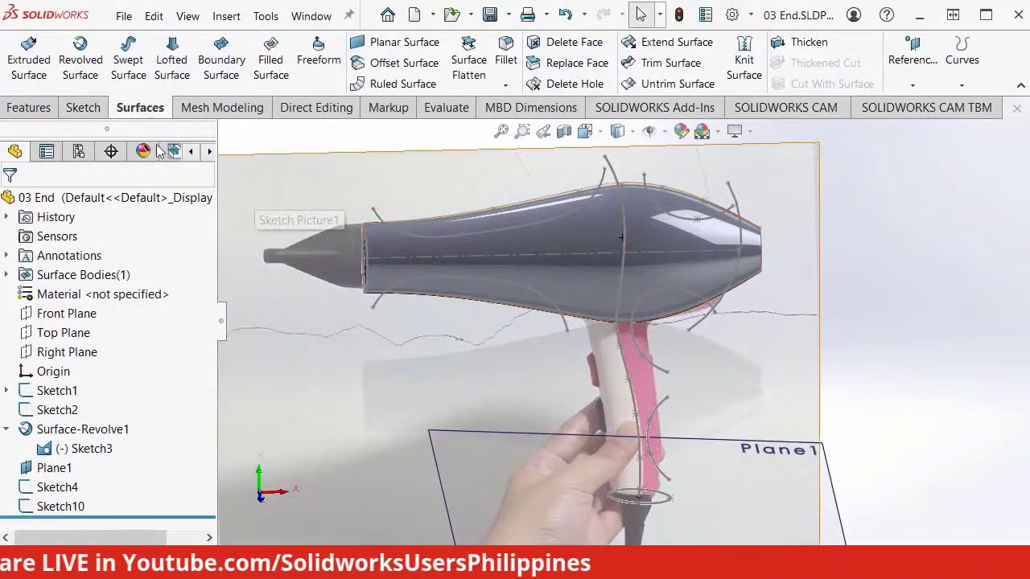
left_click(123, 74)
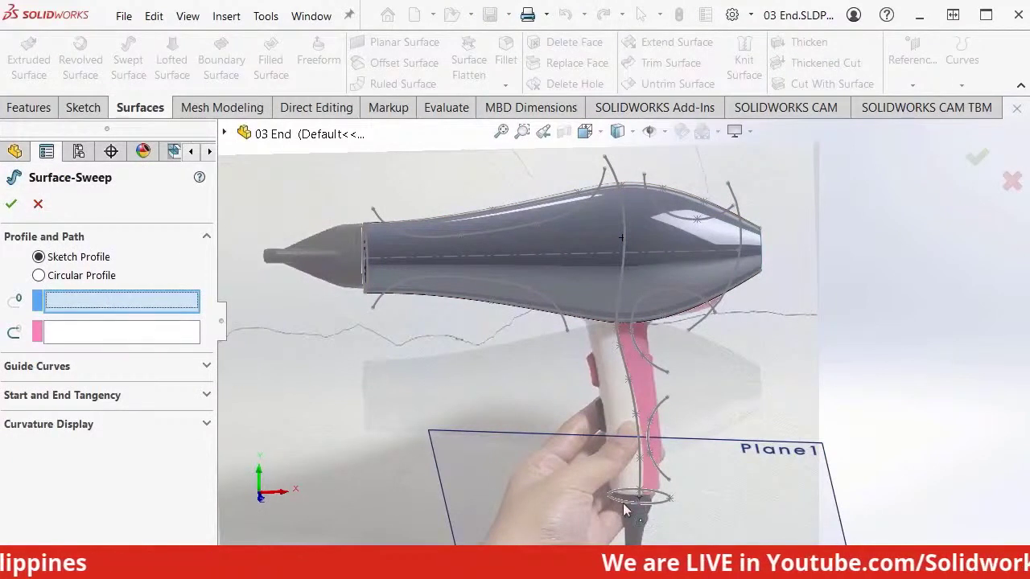
left_click(662, 502)
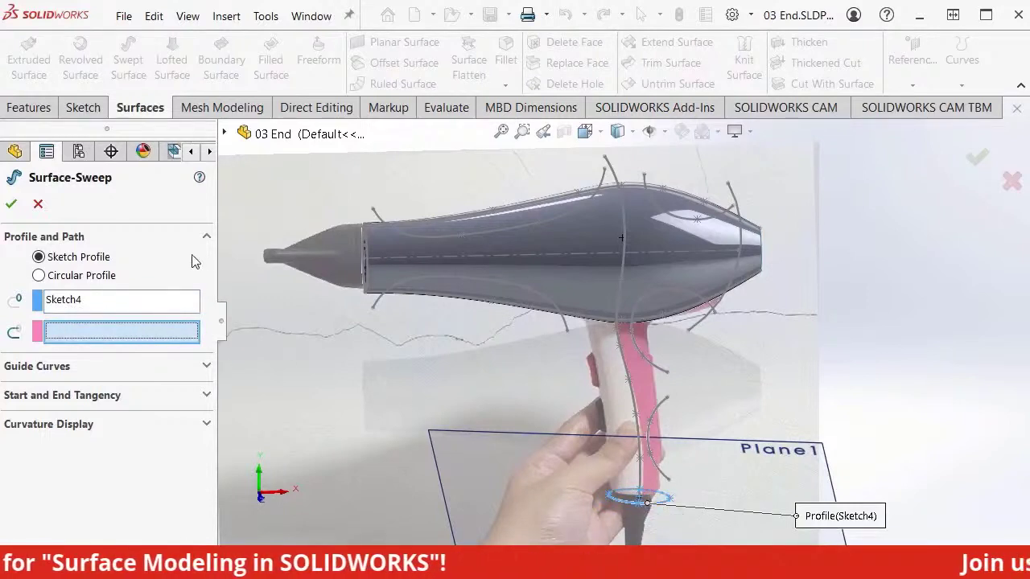
left_click(226, 135)
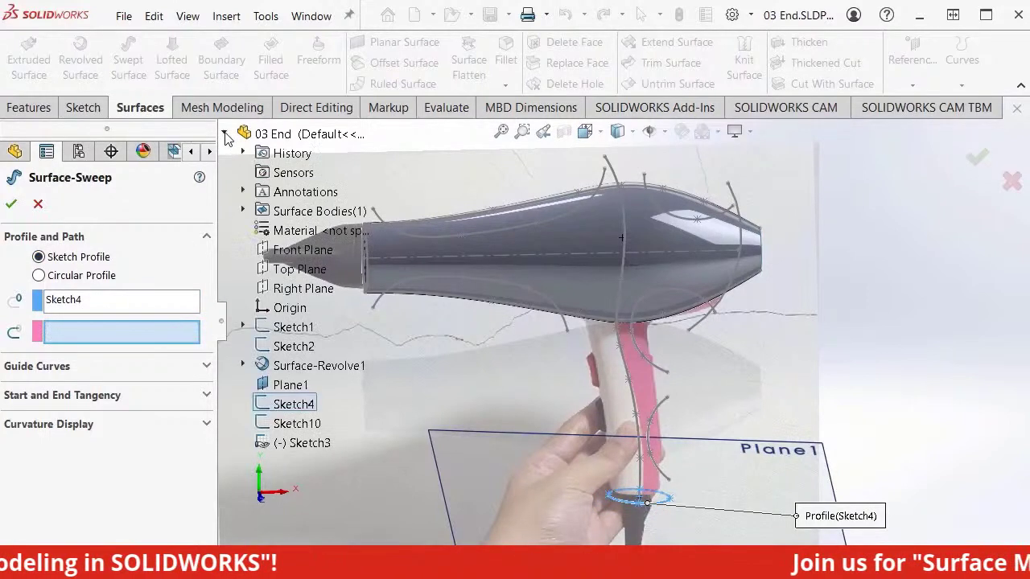
left_click(297, 424)
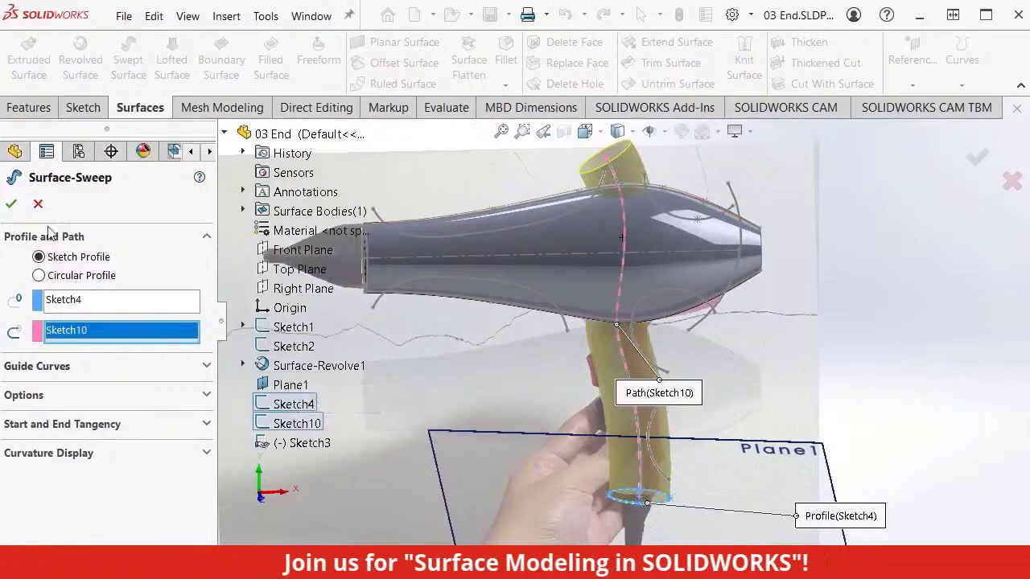
left_click(11, 206)
mouse_move(831, 296)
middle_mouse_down()
mouse_move(853, 259)
mouse_move(838, 265)
mouse_move(861, 264)
middle_mouse_up()
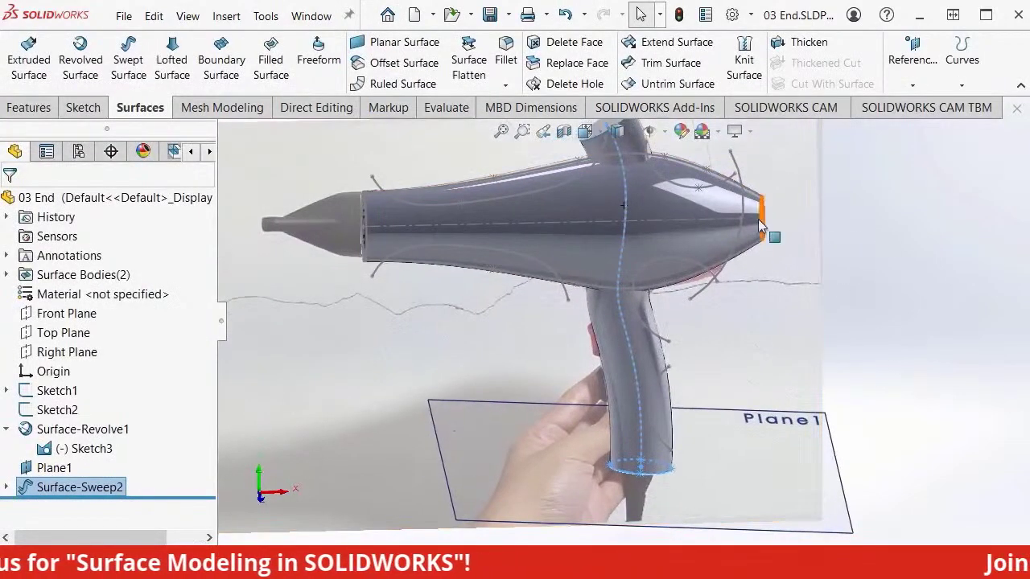
scroll(742, 228, "up", 2)
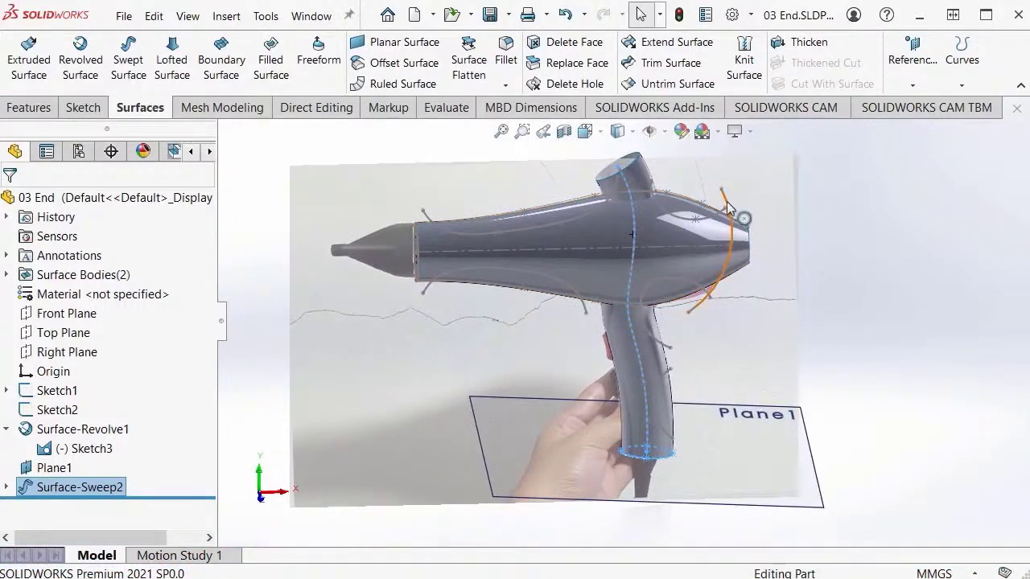
Step: Hide Plane1 while keeping Sketch3's detail curves visible over the dryer and handle
left_click(726, 203)
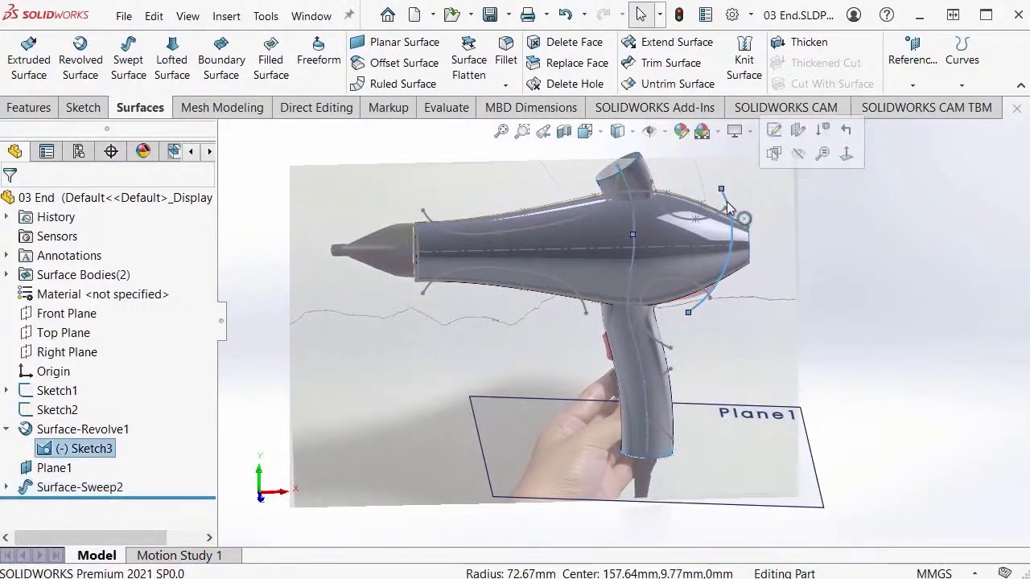
left_click(799, 156)
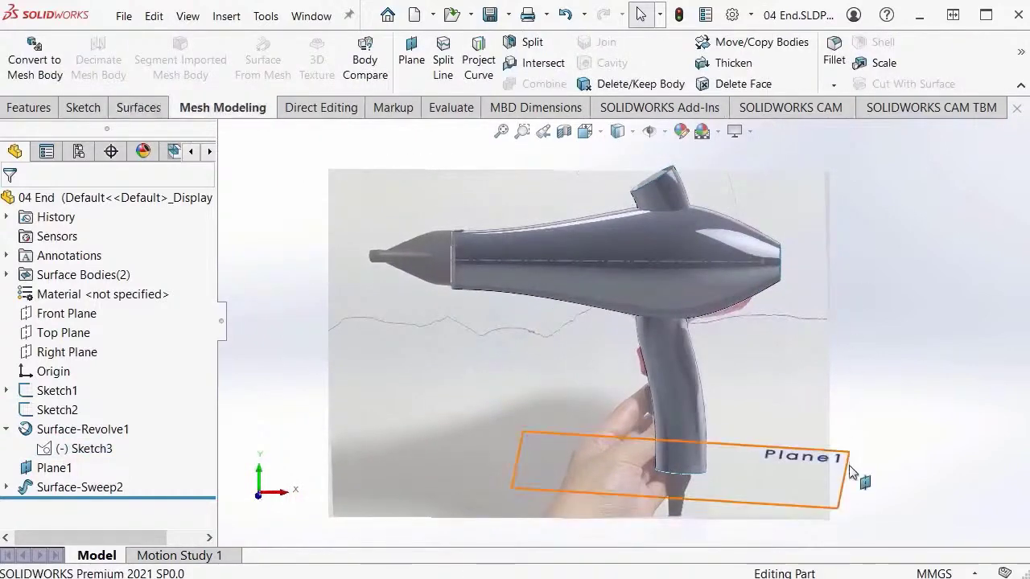
left_click(845, 476)
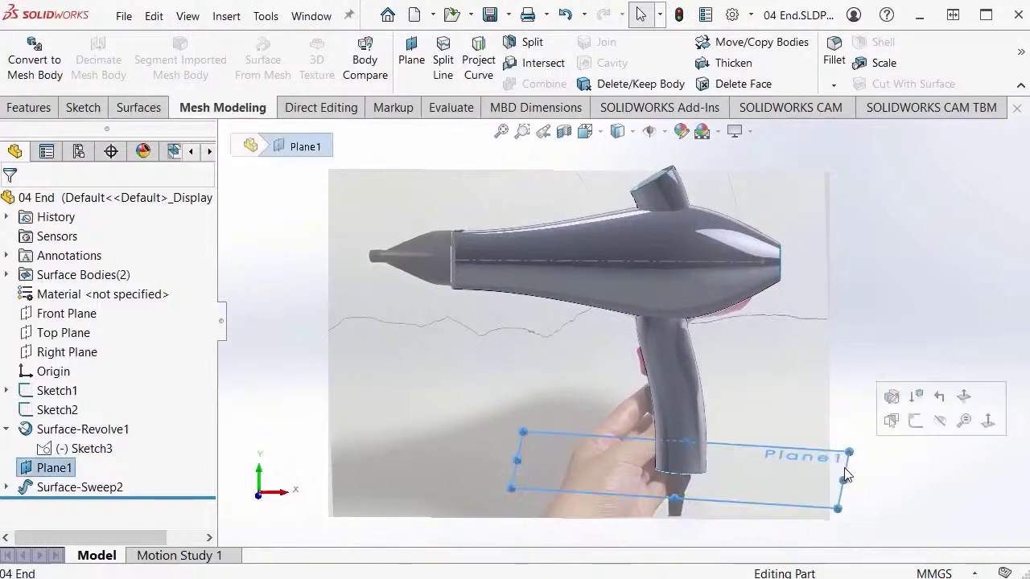
left_click(939, 422)
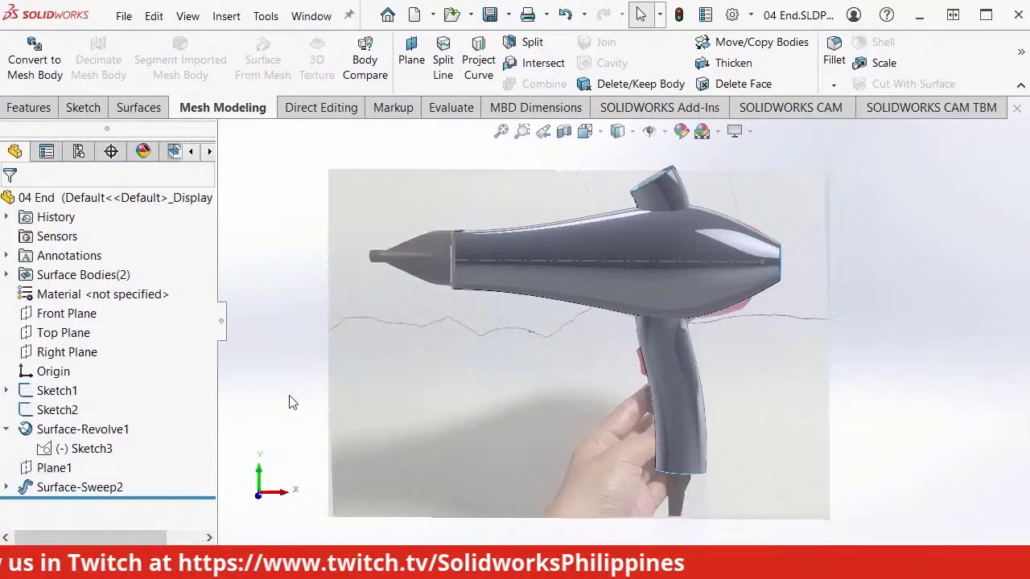
left_click(45, 450)
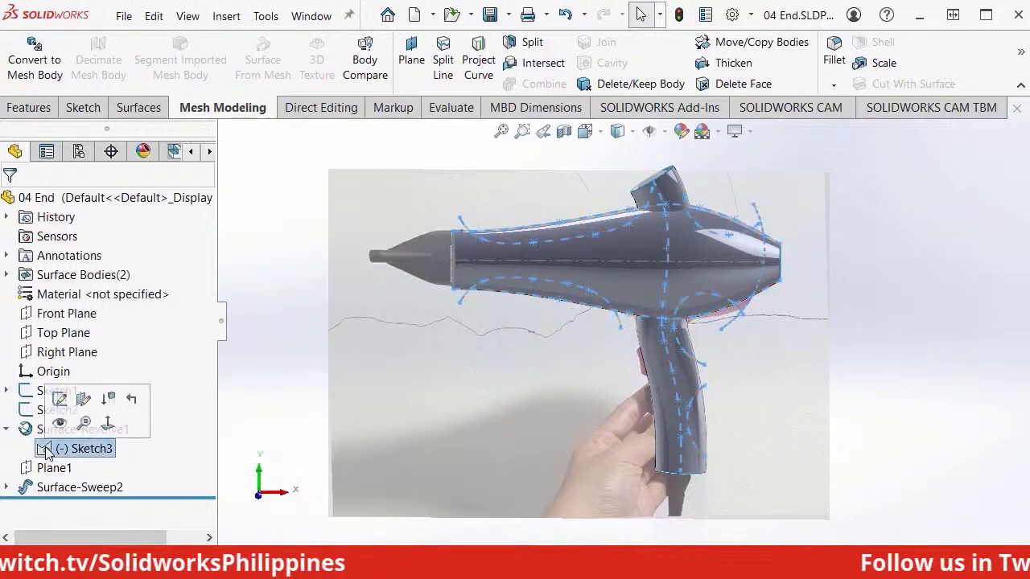
left_click(61, 424)
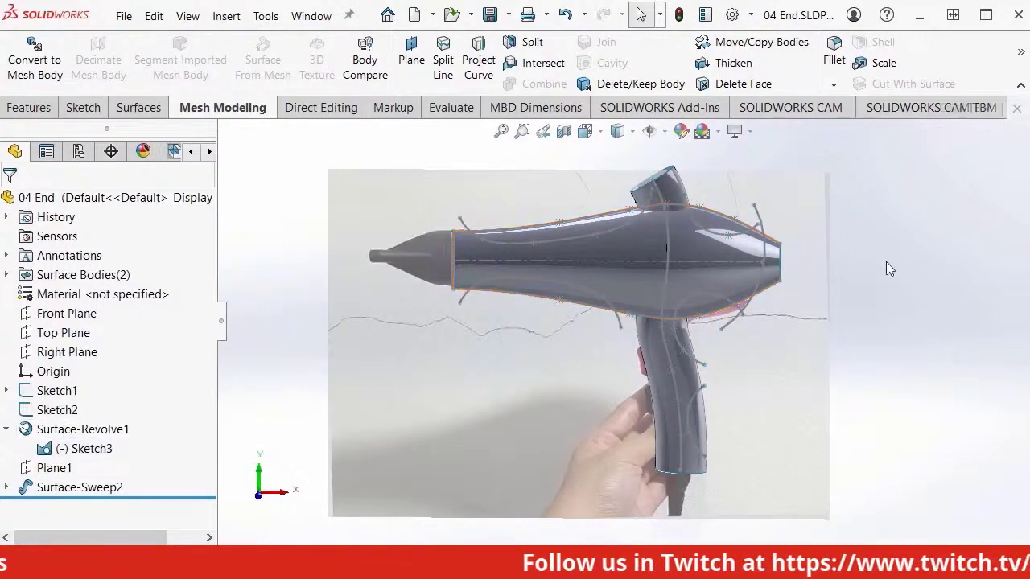
left_click(140, 107)
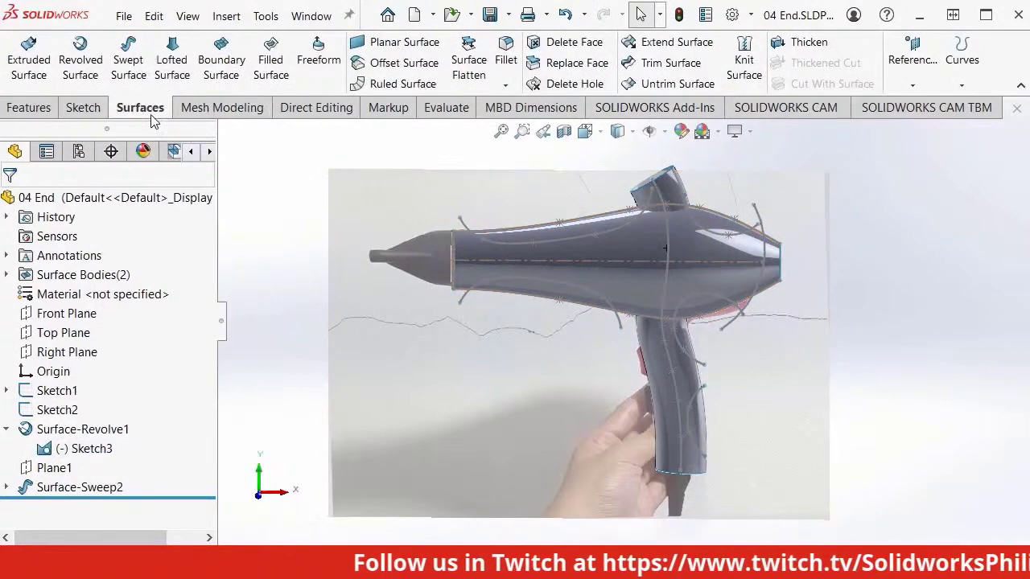
Step: Extrude the rear detail curve as a Mid Plane surface 106 mm deep (Surface-Extrude2)
left_click(30, 73)
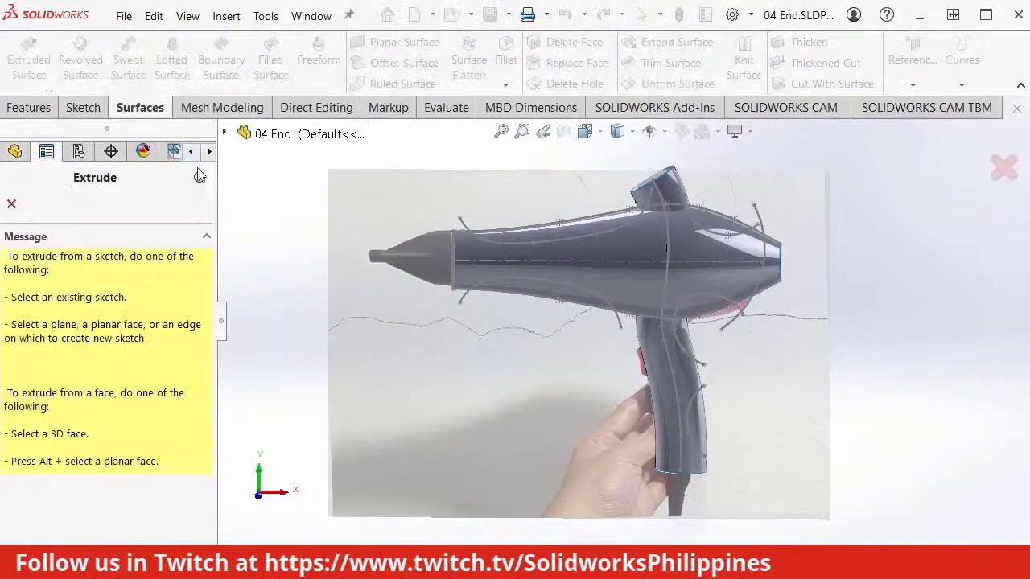
mouse_move(761, 216)
middle_mouse_down()
mouse_move(798, 276)
mouse_move(774, 243)
middle_mouse_up()
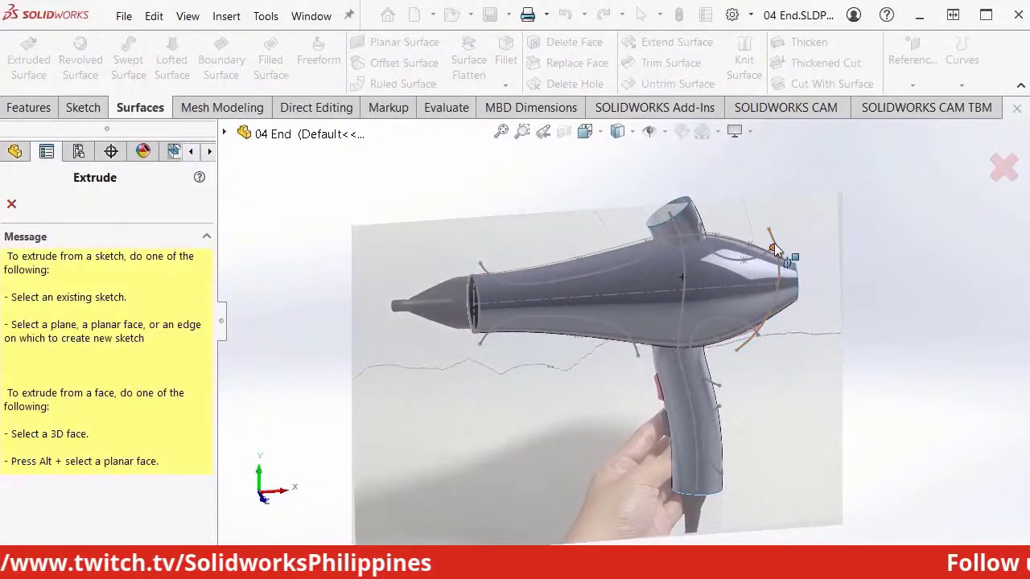
key("Escape")
key("Return")
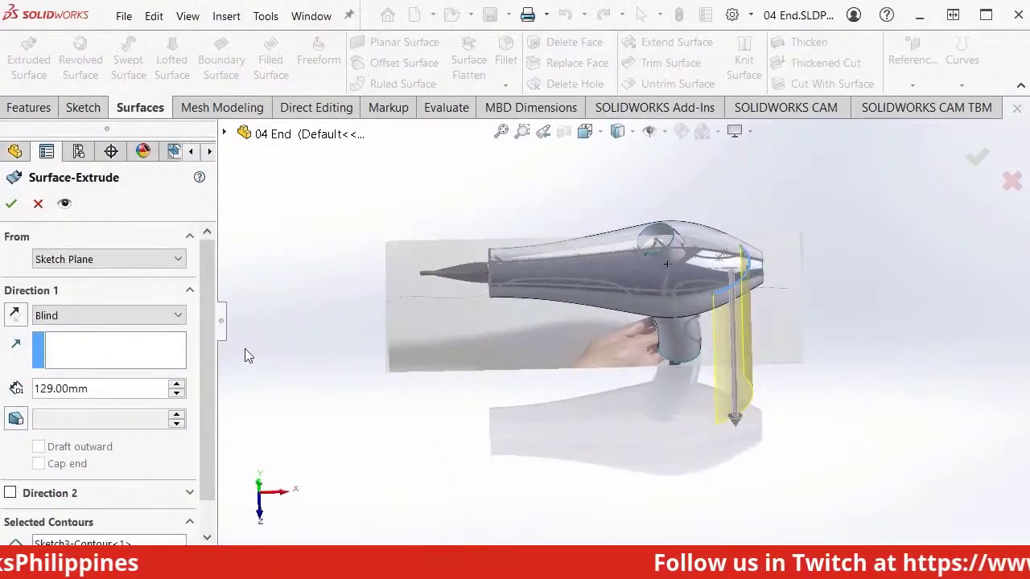
left_click(89, 318)
left_click(71, 401)
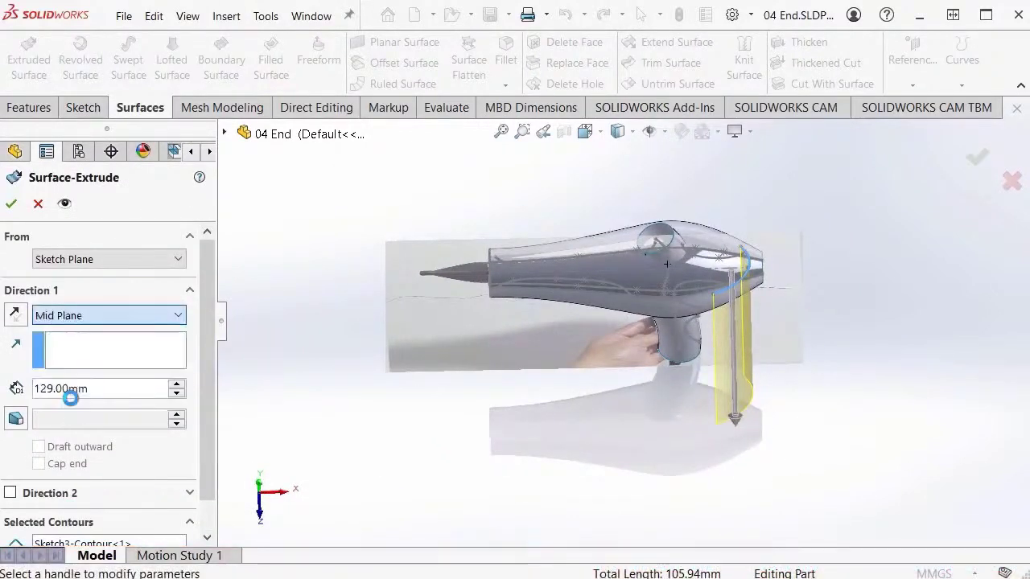
mouse_move(652, 349)
middle_mouse_down()
mouse_move(648, 400)
mouse_move(651, 354)
middle_mouse_up()
left_click_drag(730, 418, 759, 416)
middle_click_drag(808, 358, 859, 176)
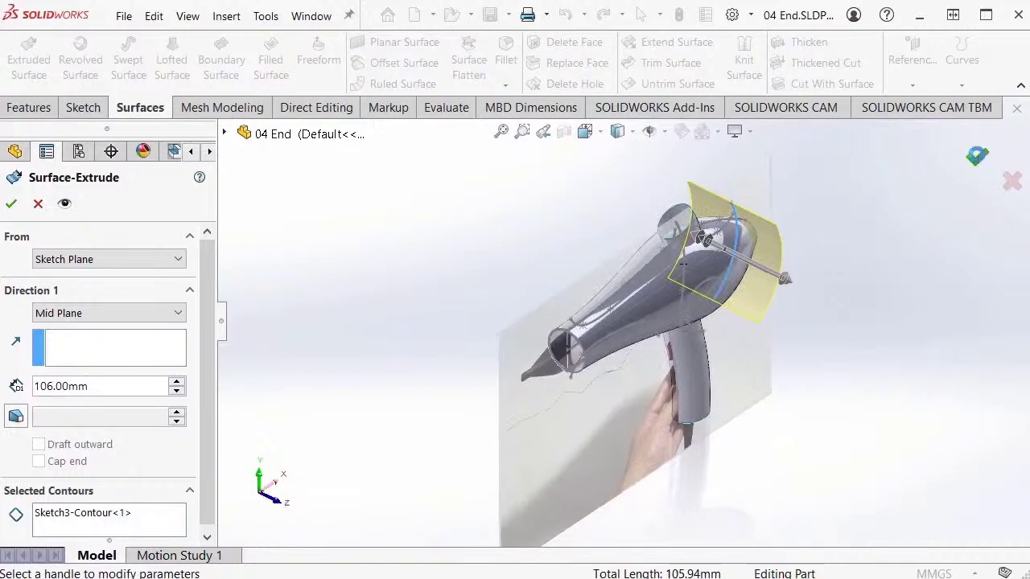
left_click(977, 156)
mouse_move(914, 230)
middle_mouse_down()
mouse_move(866, 228)
mouse_move(869, 267)
mouse_move(830, 210)
mouse_move(900, 239)
middle_mouse_up()
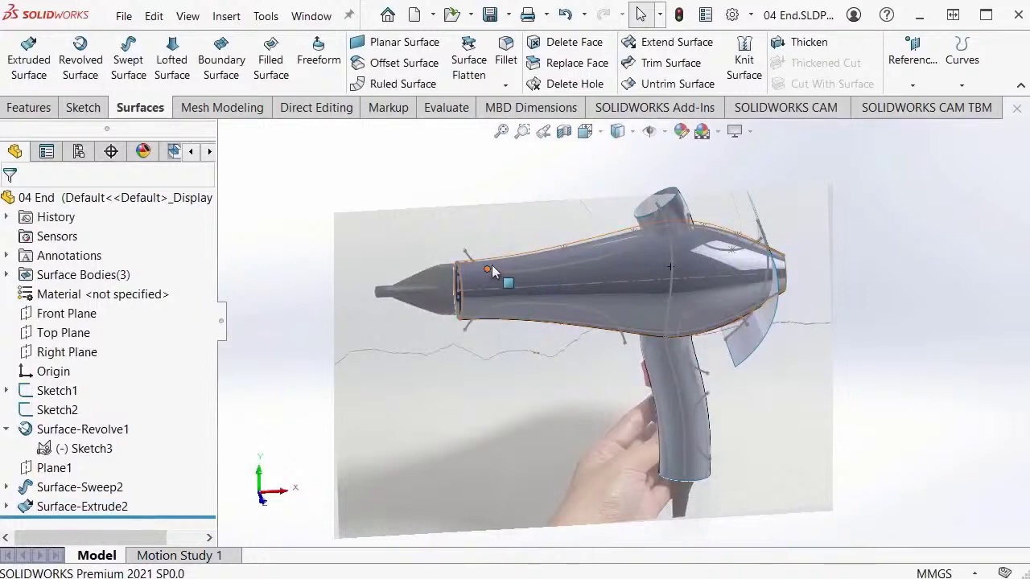
Step: Hide the Sketch3 detail curves again
left_click(467, 255)
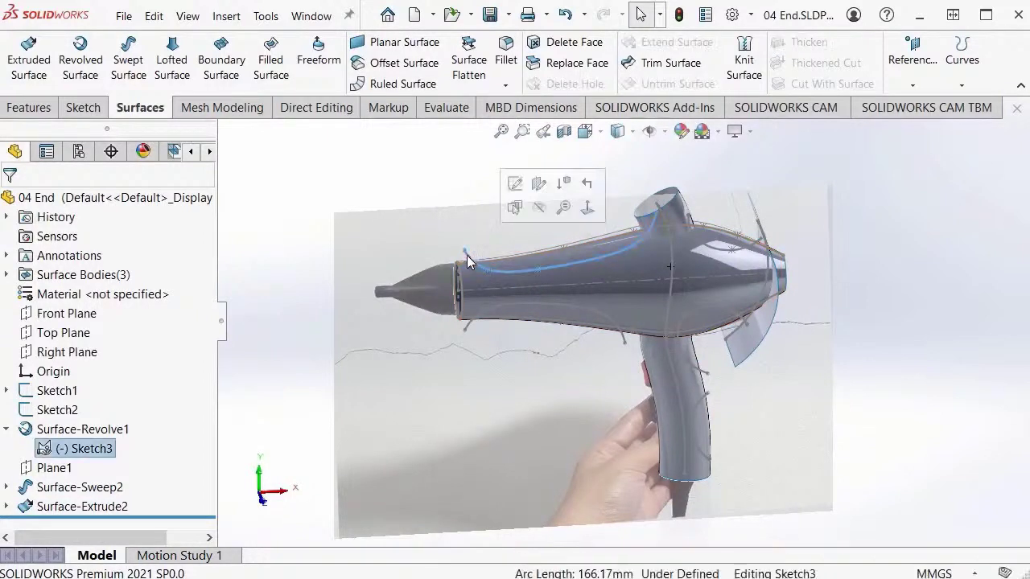
left_click(539, 208)
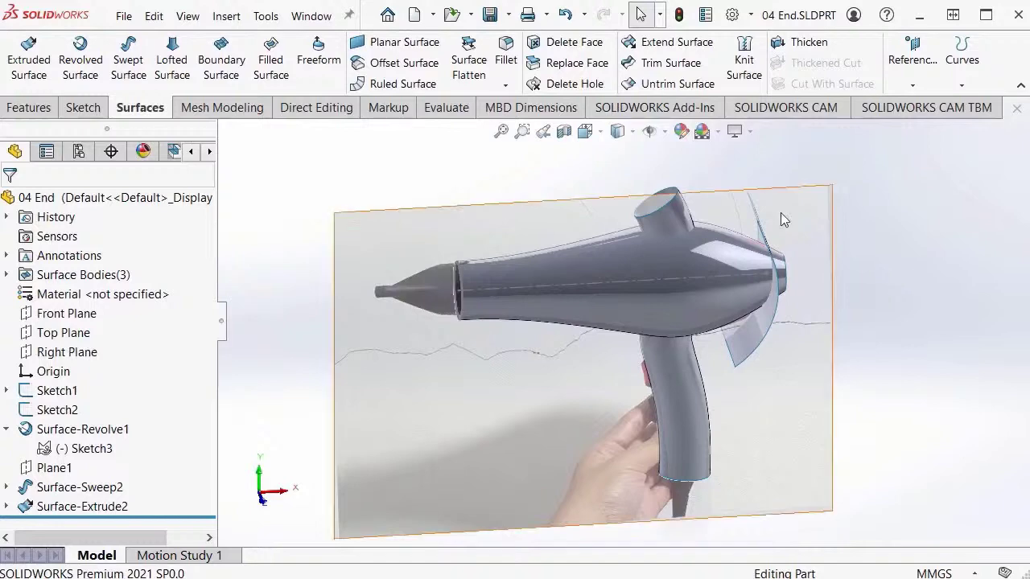
left_click(225, 111)
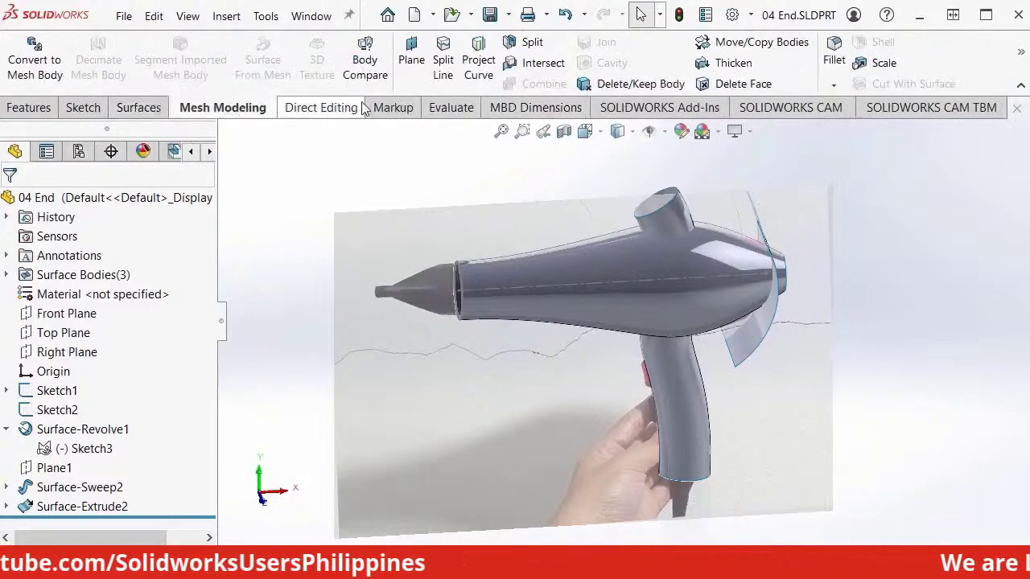
Step: Set Surface-Revolve1 as the Split trim tool and cut the bodies
left_click(523, 49)
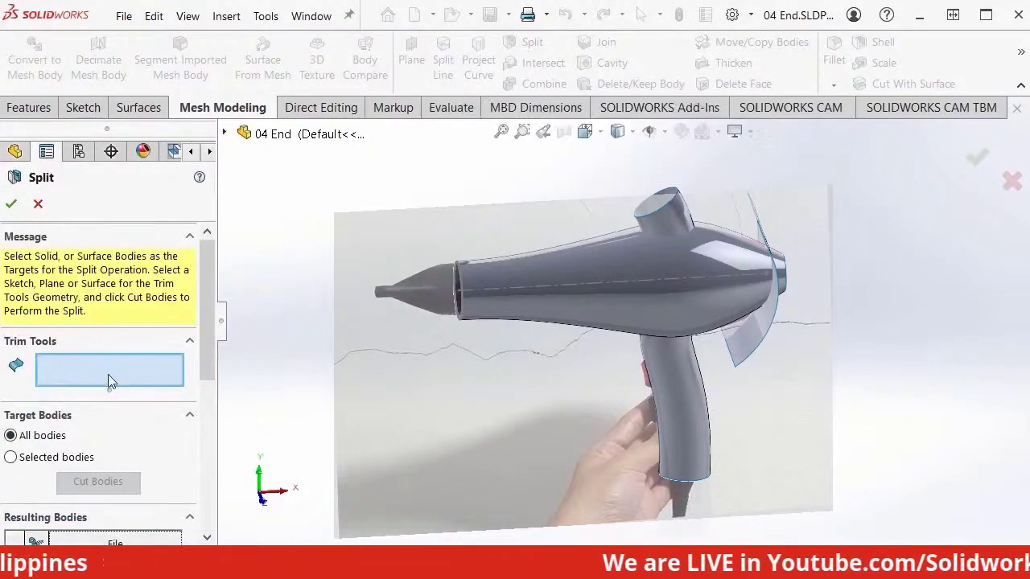
middle_click_drag(530, 365, 537, 340, "ctrl")
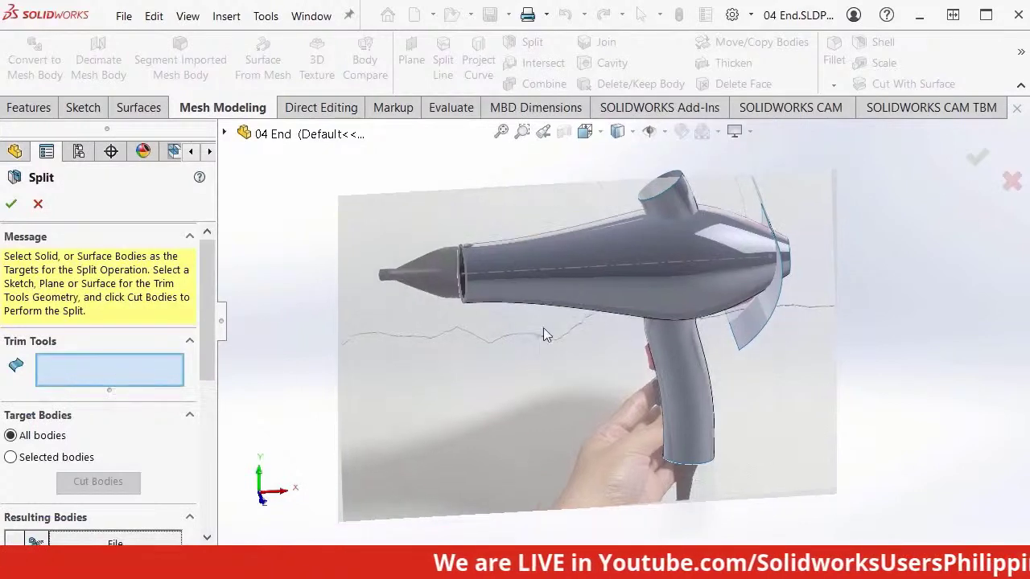
left_click(600, 289)
middle_click_drag(600, 289, 581, 279, "ctrl")
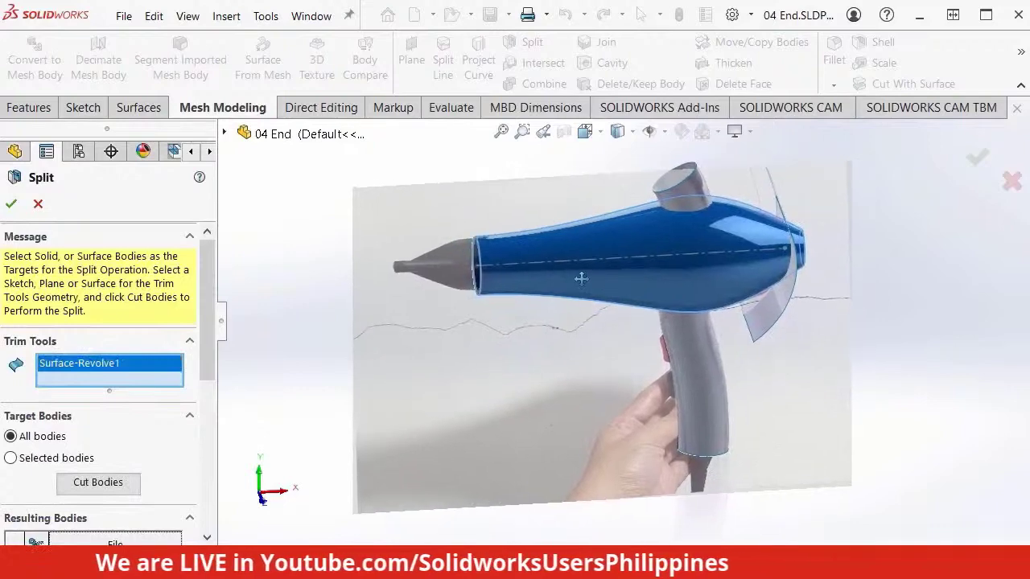
scroll(211, 348, "down", 3)
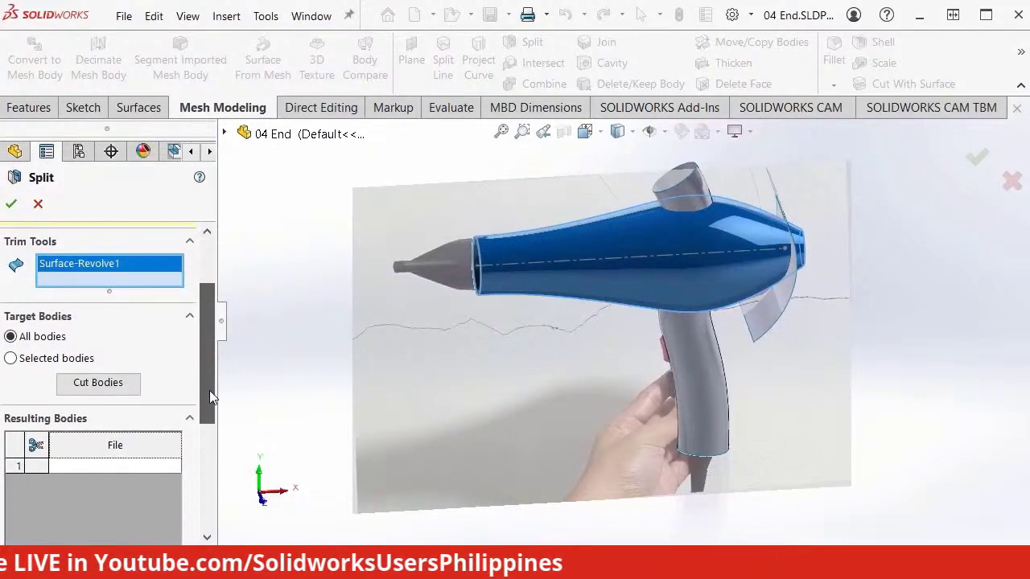
left_click(129, 386)
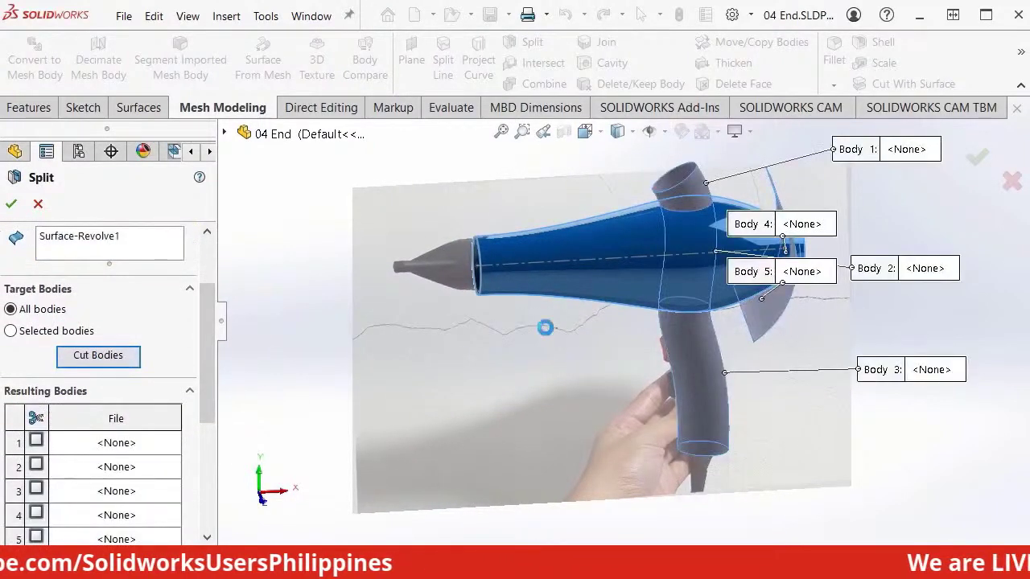
Step: Keep resulting bodies 1 and 2 and confirm the split as Split4
left_click(721, 196)
middle_click_drag(622, 231, 576, 264)
key("ctrl+3")
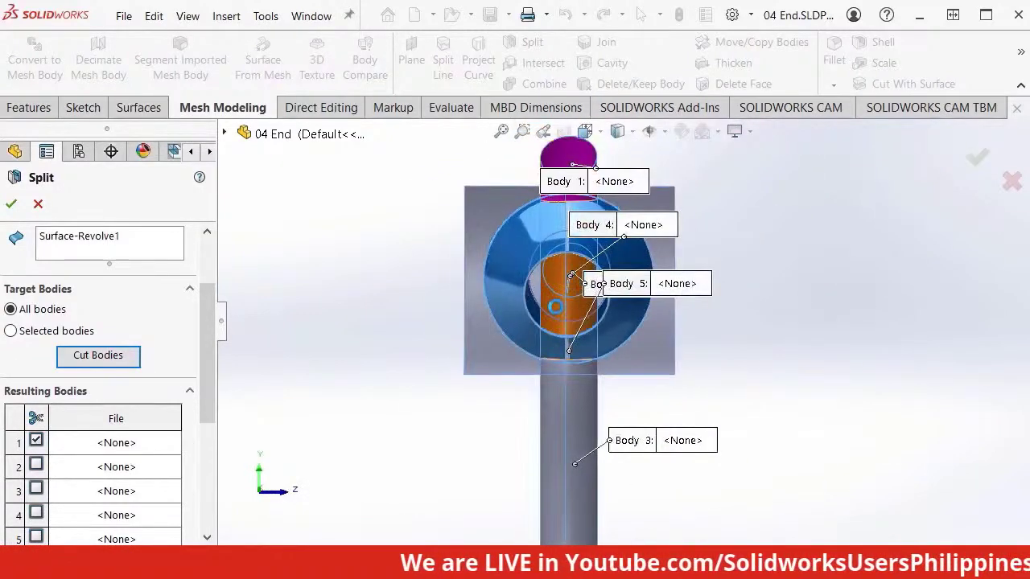
left_click(560, 310)
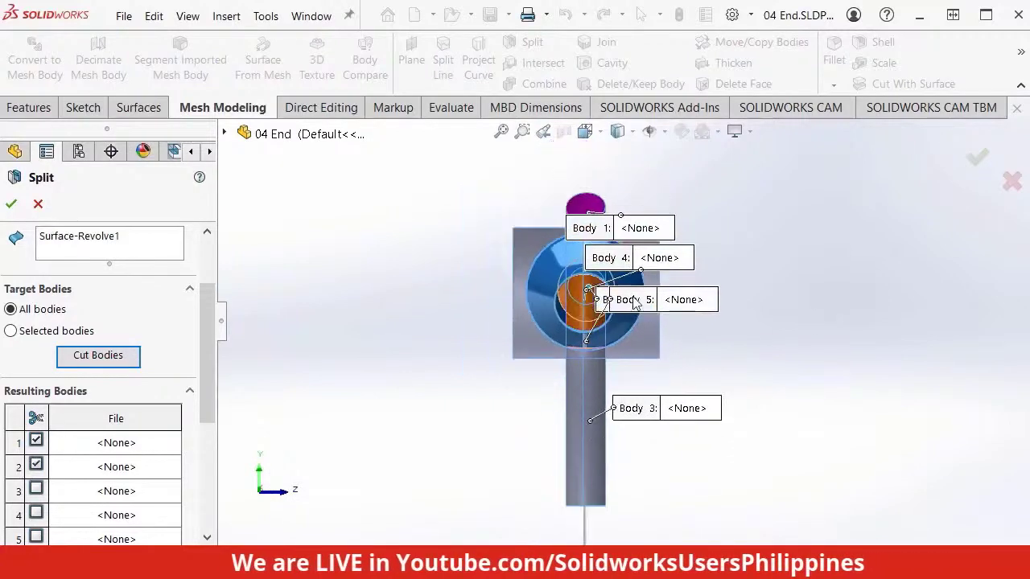
key("ctrl+1")
middle_click_drag(585, 271, 598, 359)
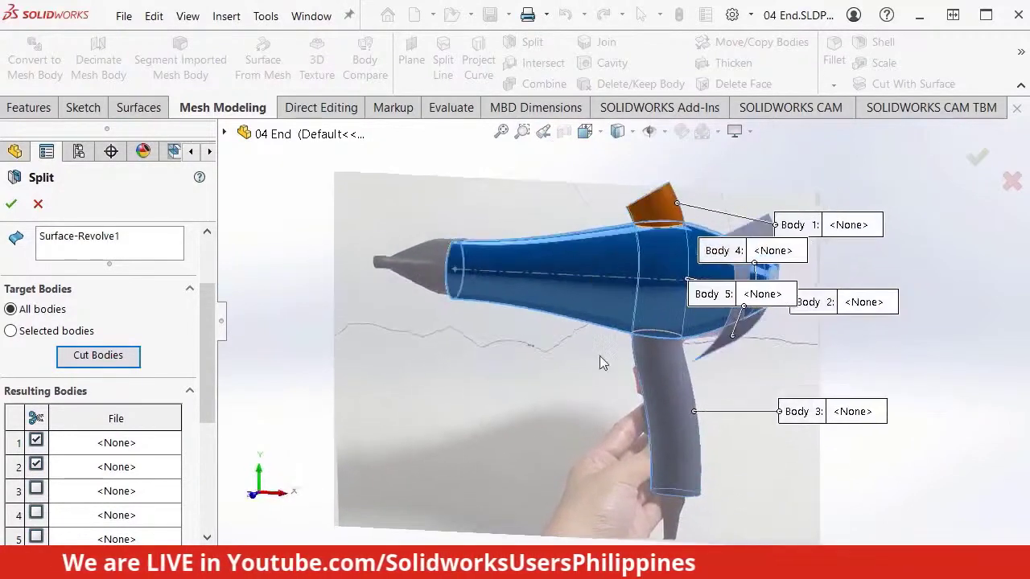
left_click(975, 160)
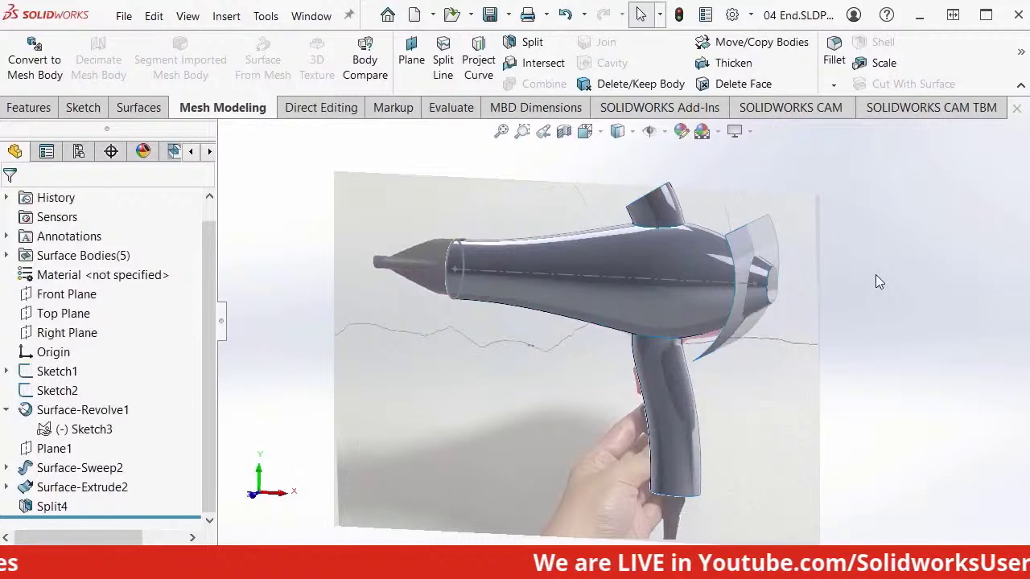
Step: Hide the top nozzle piece and the inner core piece left by Split4
left_click(664, 205)
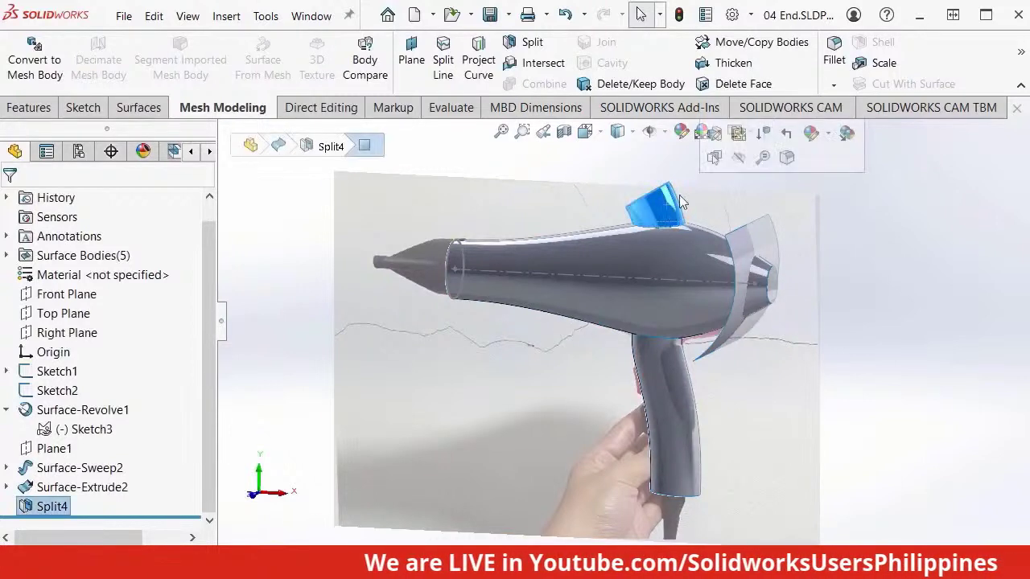
left_click(737, 160)
middle_click_drag(616, 260, 587, 273)
left_click(588, 274)
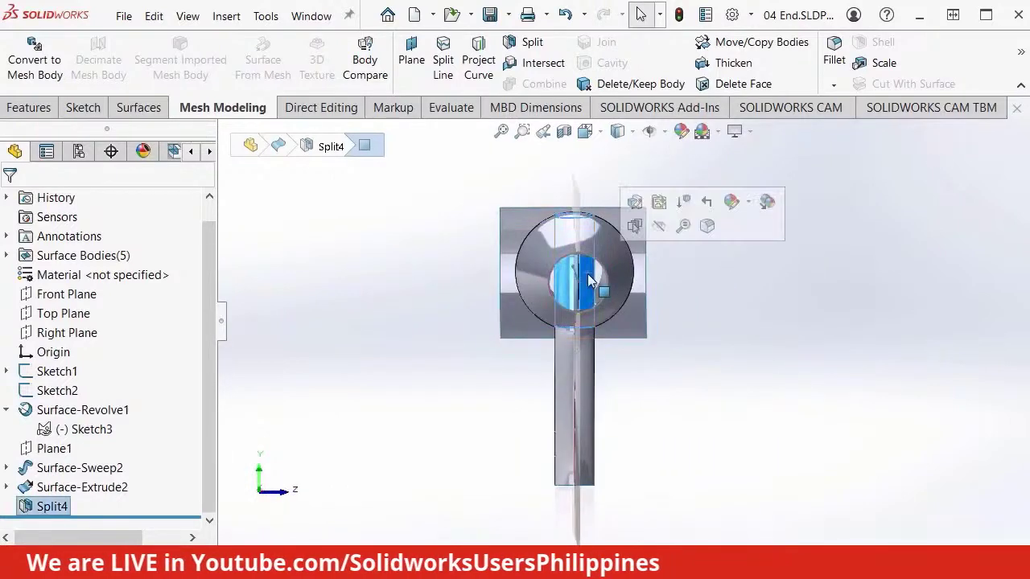
left_click(660, 226)
key("ctrl+1")
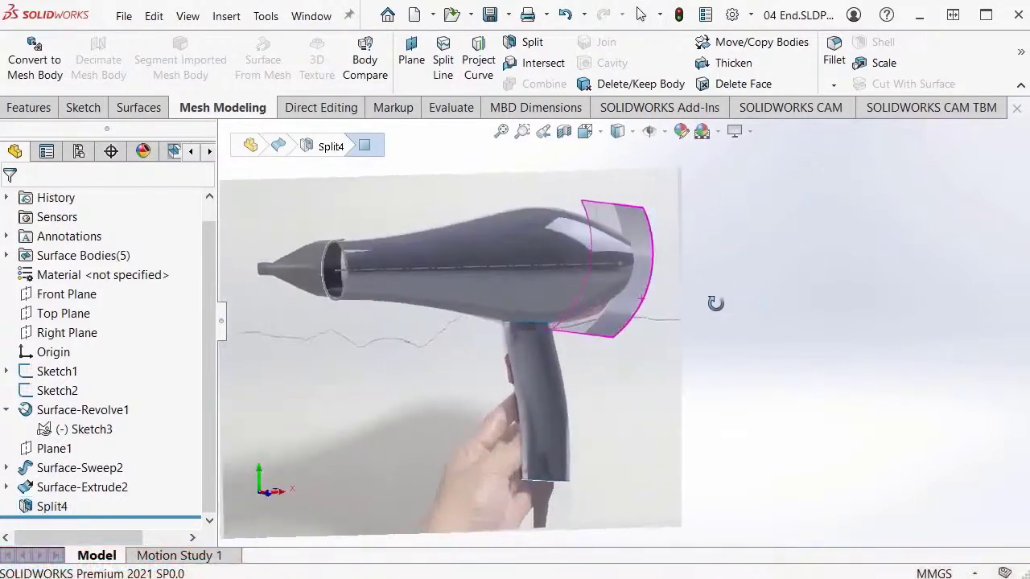
middle_click_drag(786, 300, 843, 306, "ctrl")
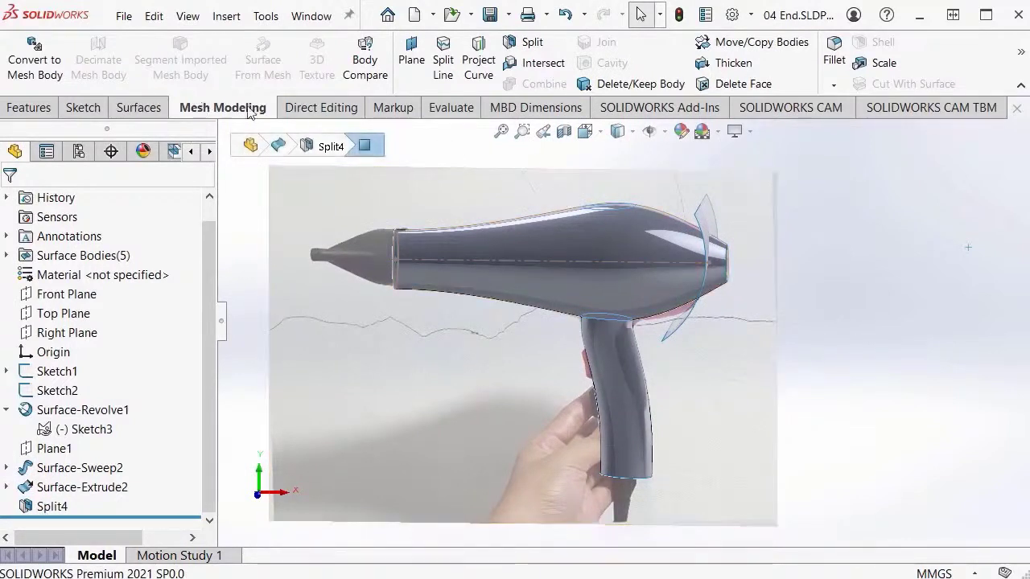
Step: Split the bodies with Surface-Extrude2 as the trim tool, creating Split5
left_click(530, 44)
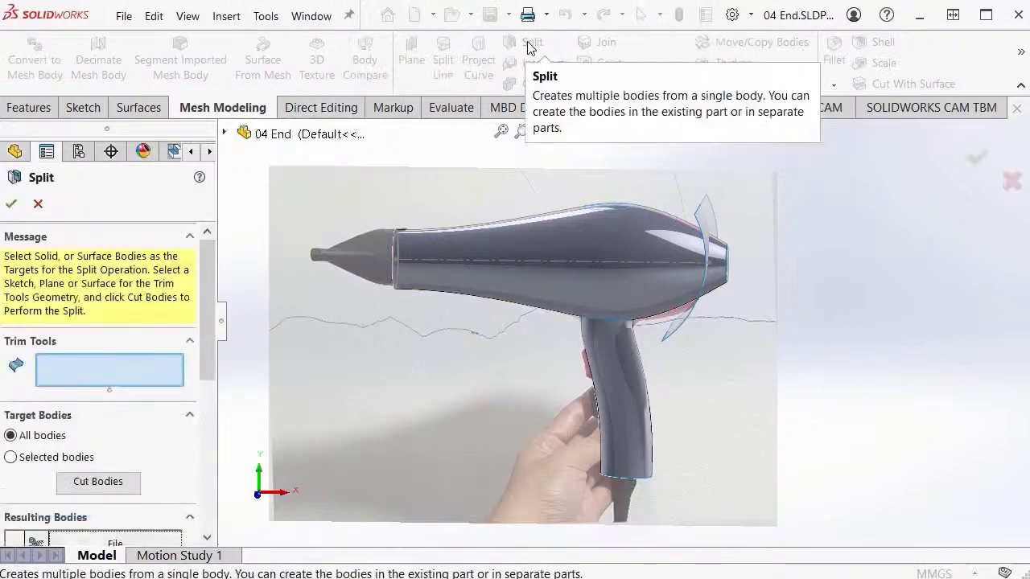
middle_click_drag(747, 349, 778, 222)
scroll(802, 243, "down", 3)
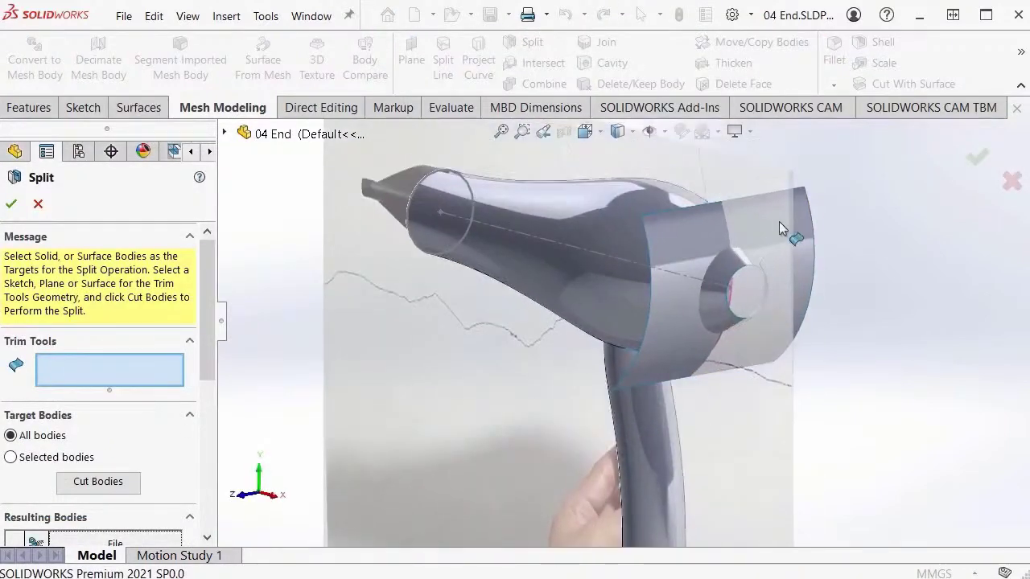
left_click(805, 262)
middle_click_drag(792, 261, 801, 249)
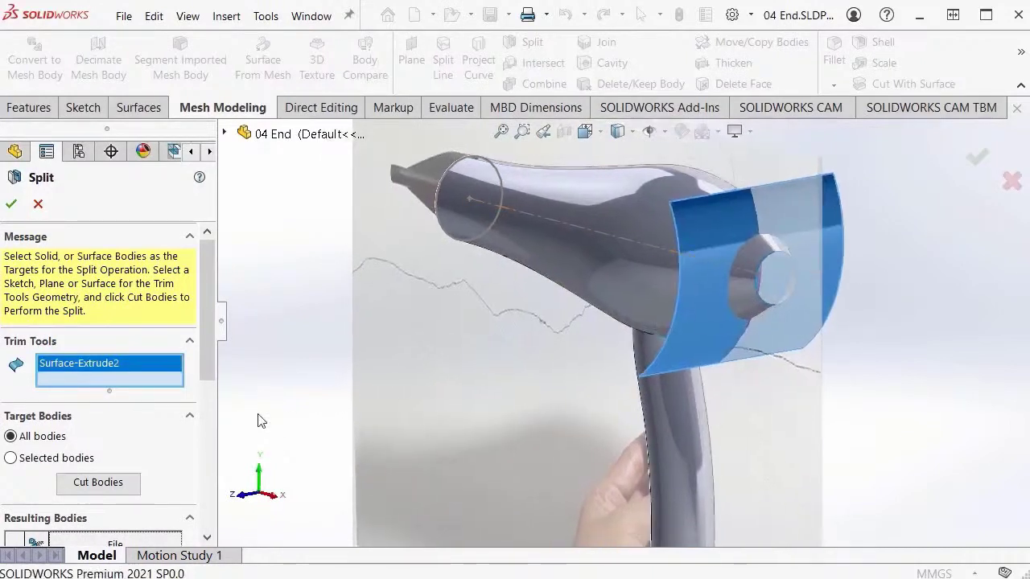
left_click(101, 487)
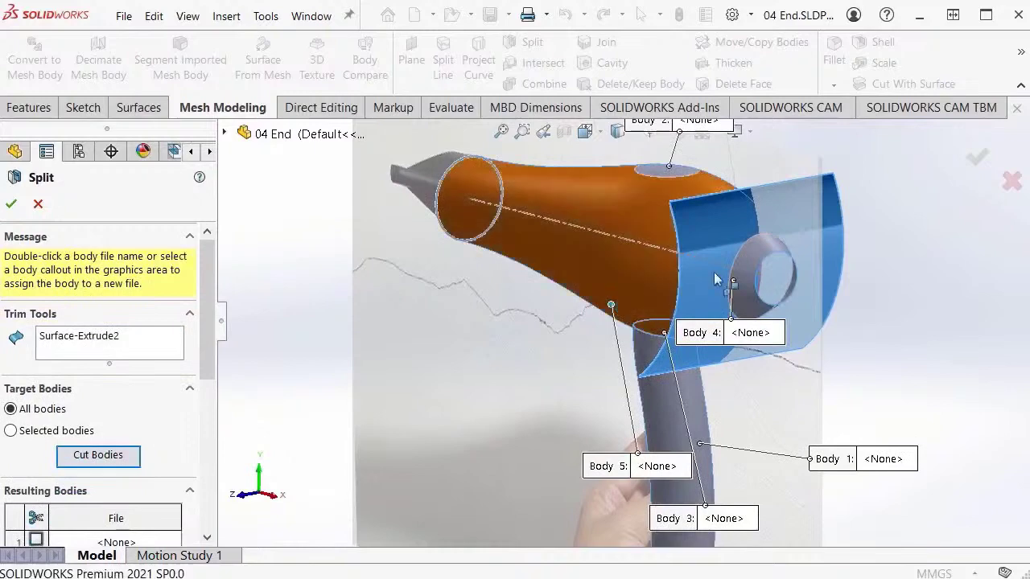
middle_click_drag(756, 265, 881, 252)
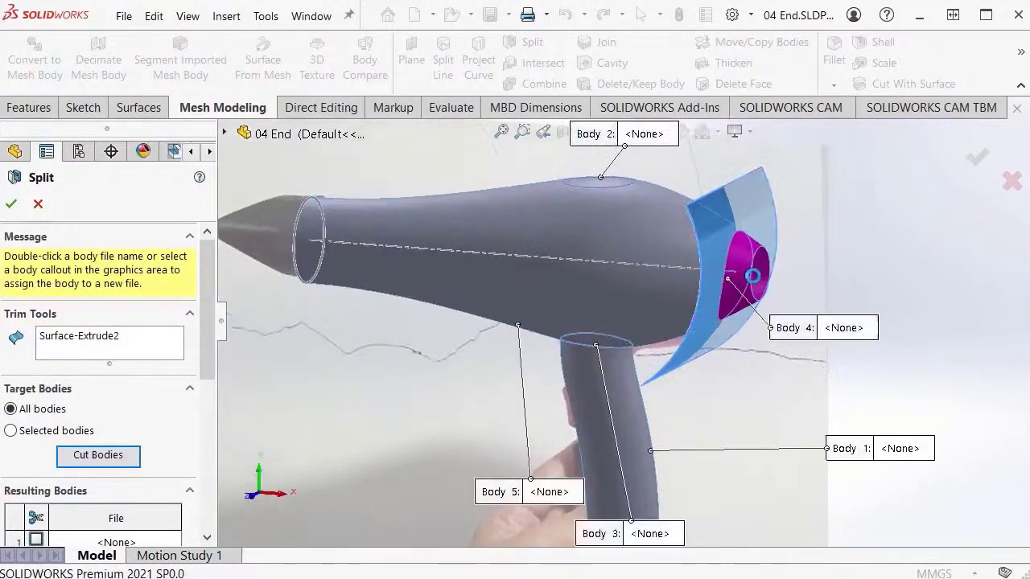
left_click(978, 159)
middle_click_drag(977, 159, 856, 243)
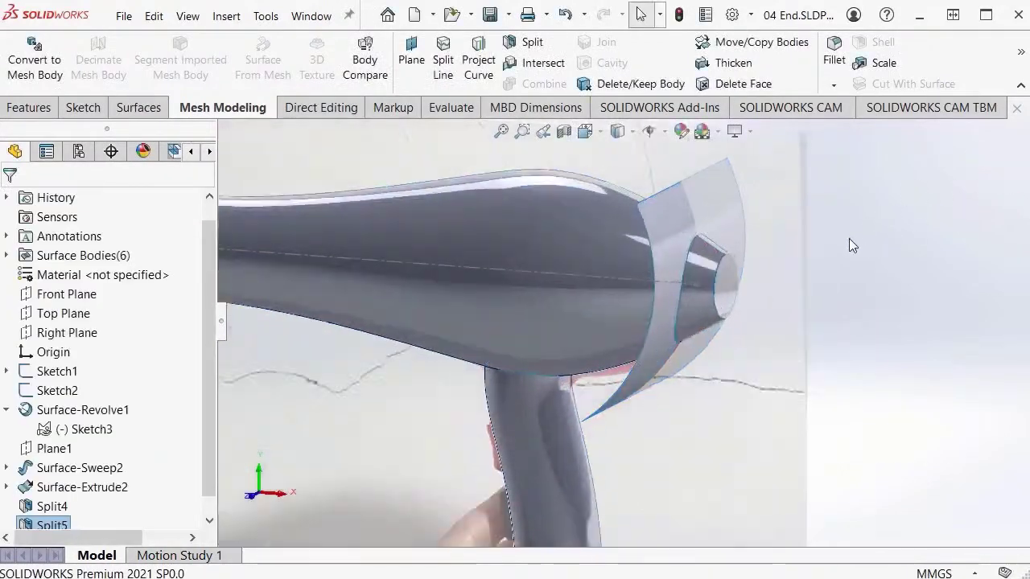
Step: Hide the small rear nozzle piece separated by Split5
left_click(697, 267)
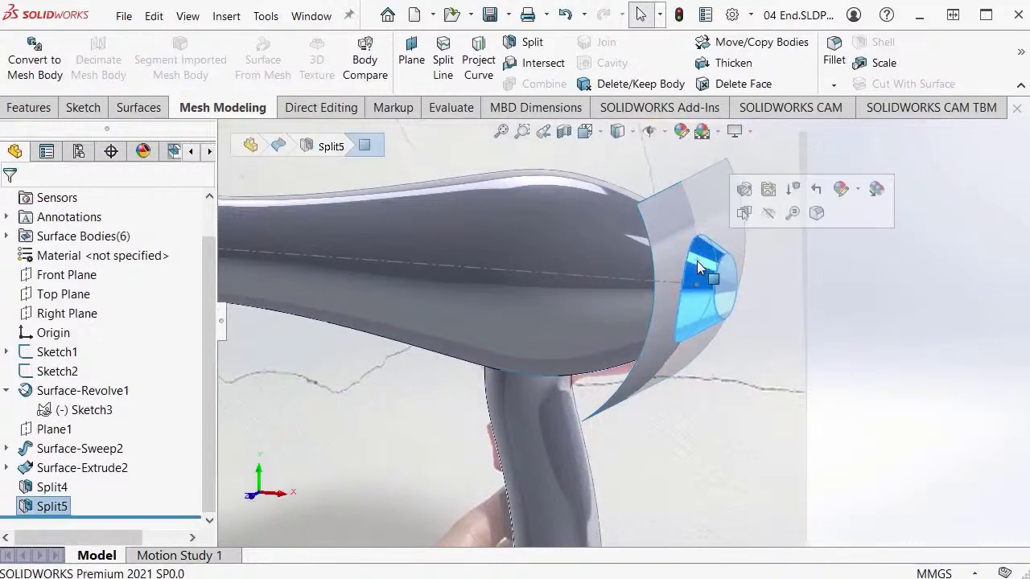
left_click(768, 212)
middle_click_drag(887, 242, 876, 252)
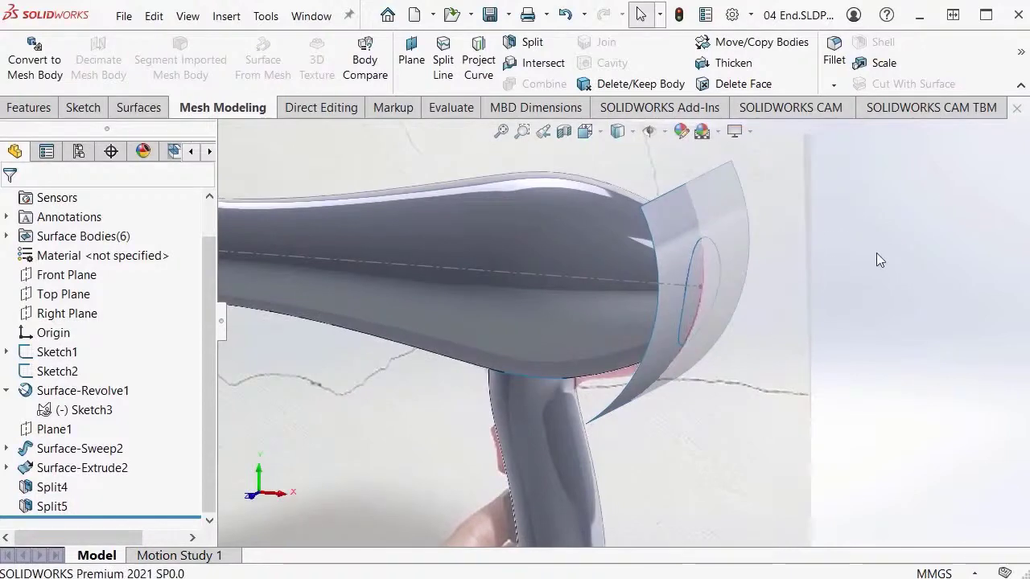
left_click(533, 45)
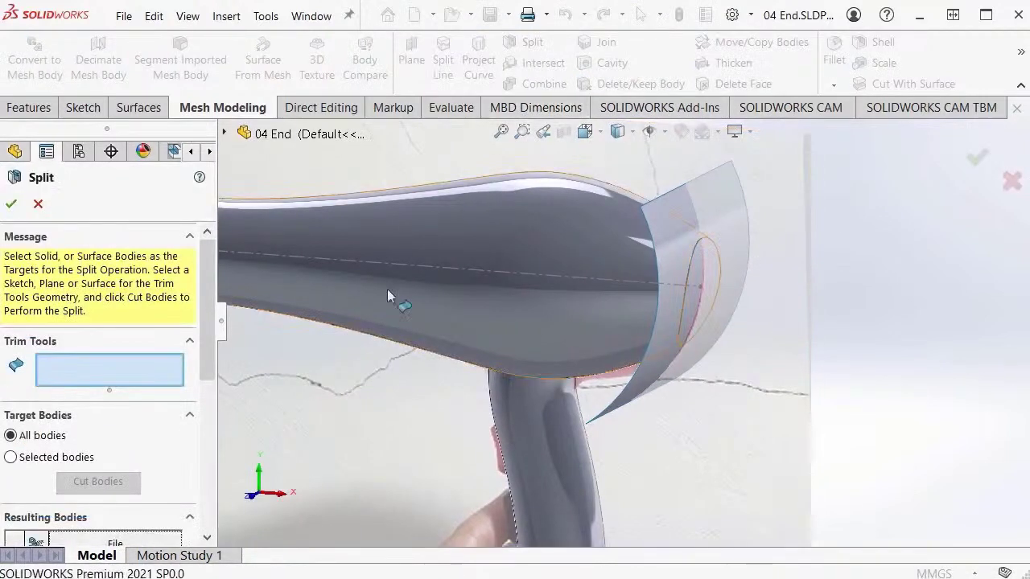
Step: Cut the bodies using the Split5 surface as trim tool, creating Split6
left_click(532, 208)
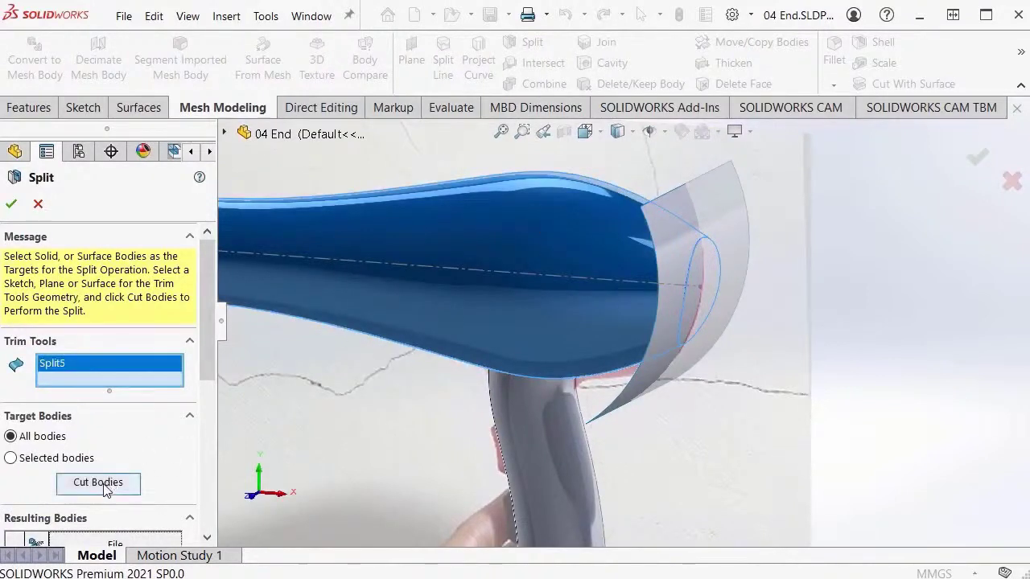
left_click(103, 486)
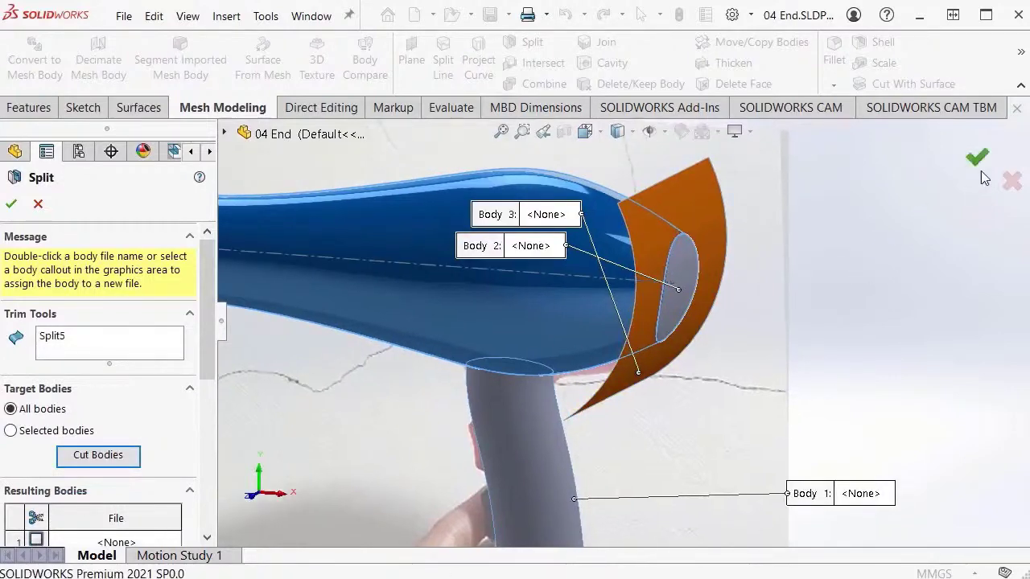
left_click(974, 160)
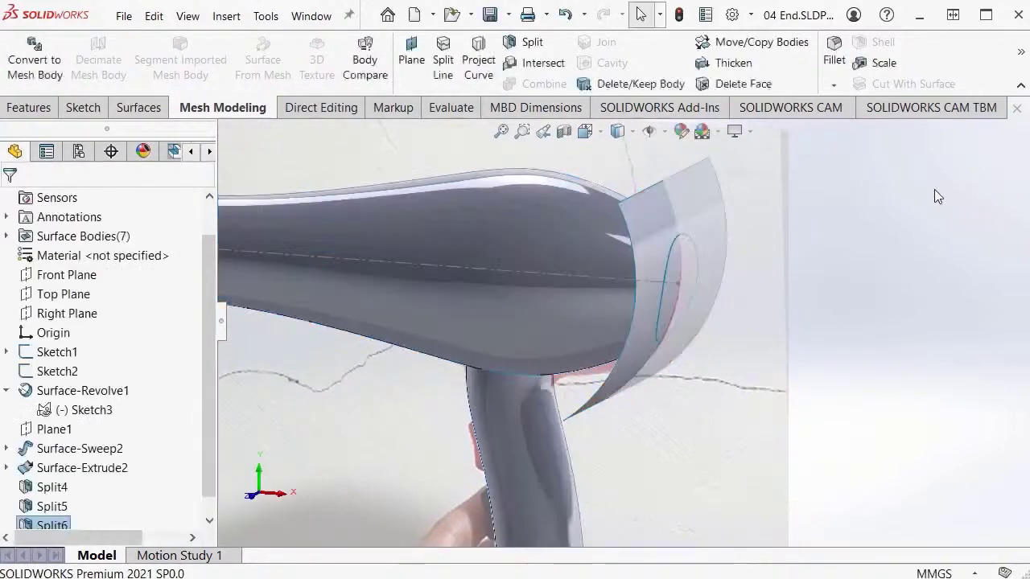
Step: Hide the rear split surface piece and return to the front view
left_click(635, 219)
scroll(635, 219, "up", 2)
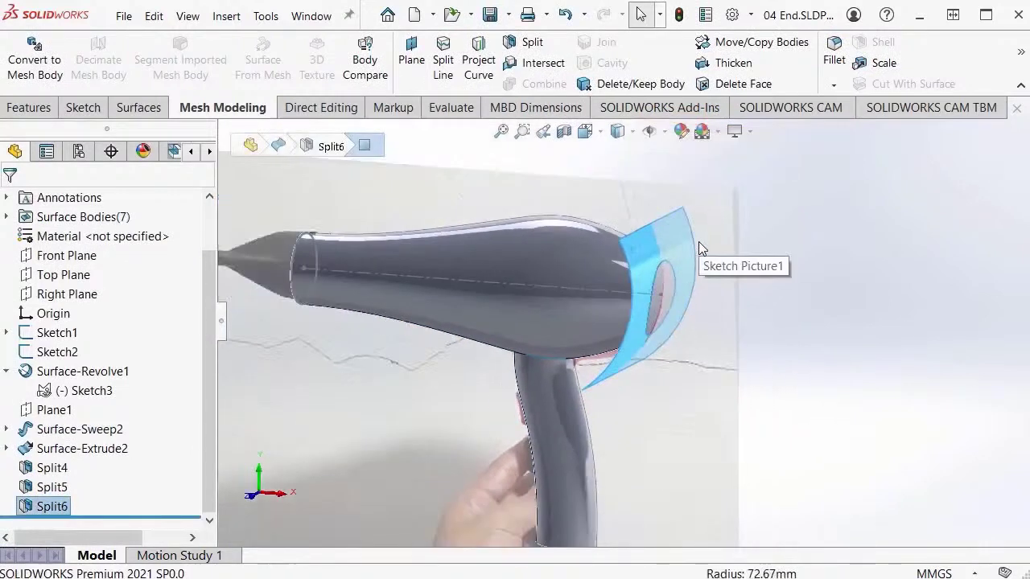
left_click(712, 245)
left_click(644, 251)
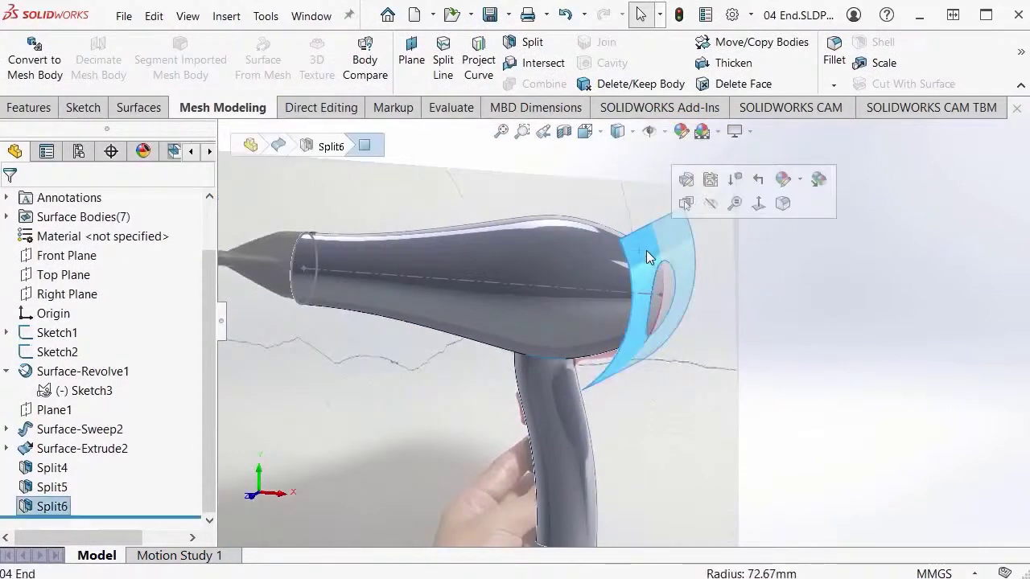
left_click(709, 205)
key("f")
middle_click_drag(918, 240, 701, 131)
middle_click_drag(683, 86, 751, 234, "ctrl")
scroll(668, 263, "down", 5)
middle_click_drag(673, 276, 680, 292)
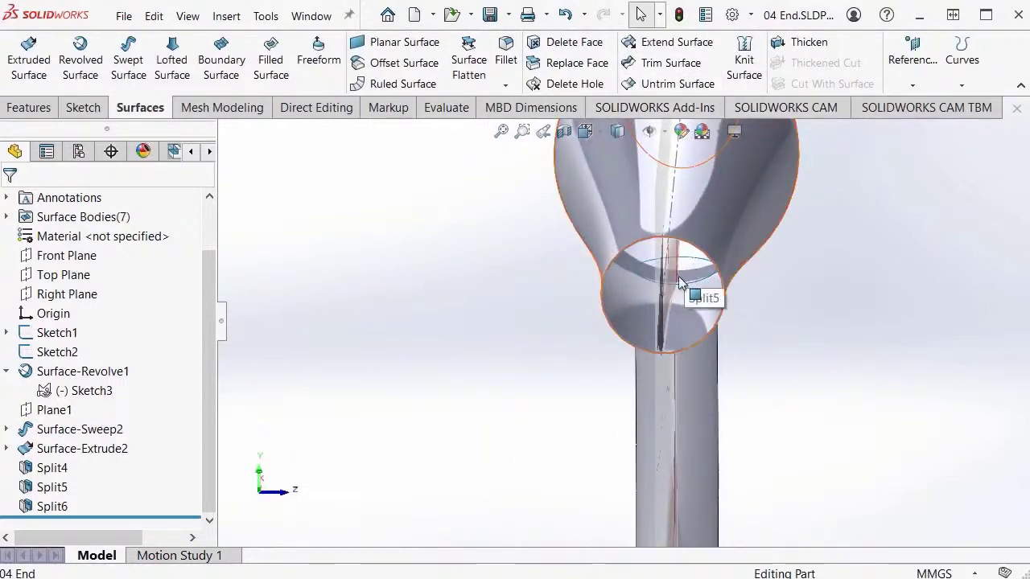
scroll(794, 343, "up", 5)
key("ctrl+1")
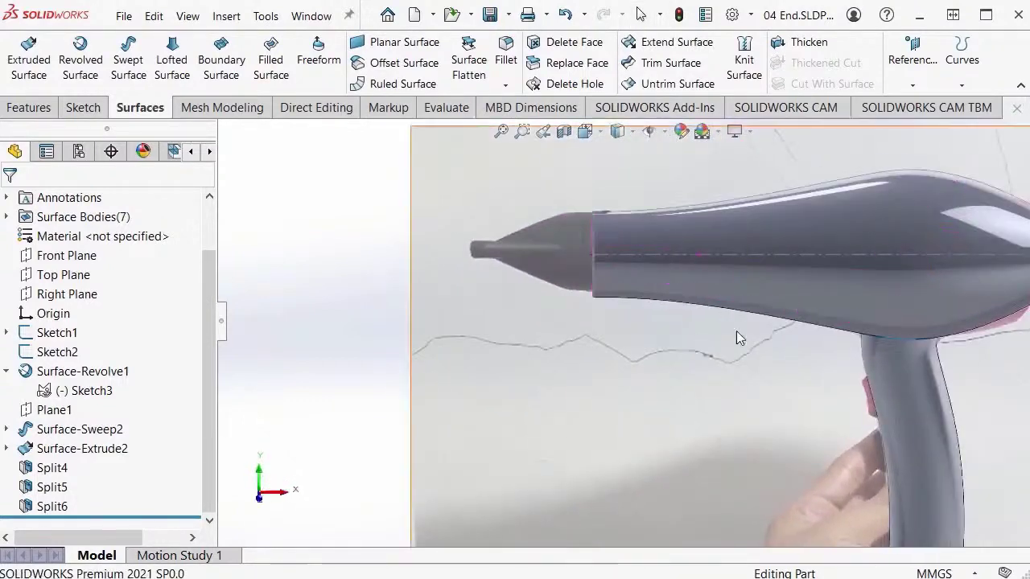
middle_click_drag(730, 318, 714, 316, "ctrl")
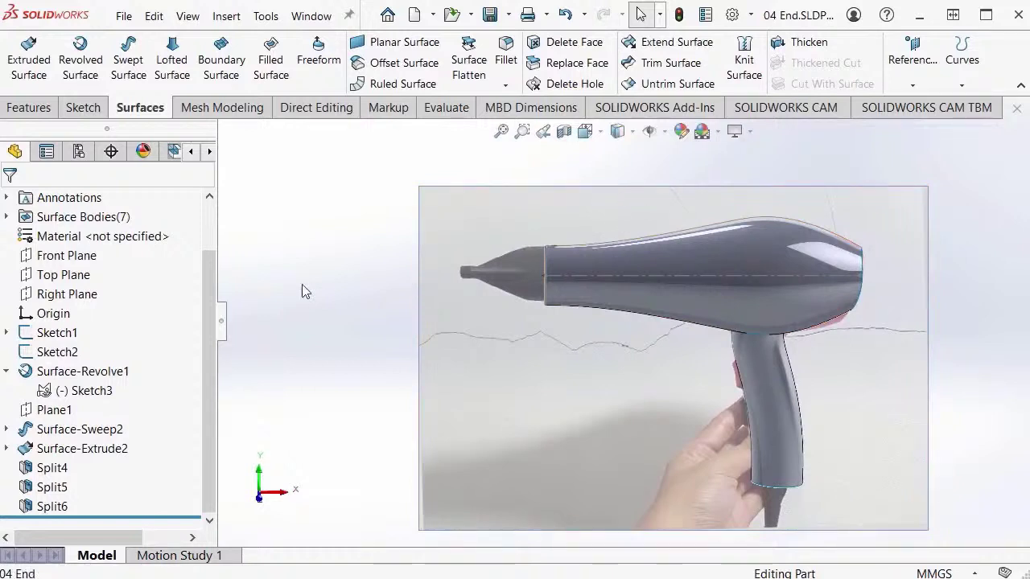
Step: Hide reference Sketch1 with its dryer picture and zoom to fit the model
left_click(59, 333)
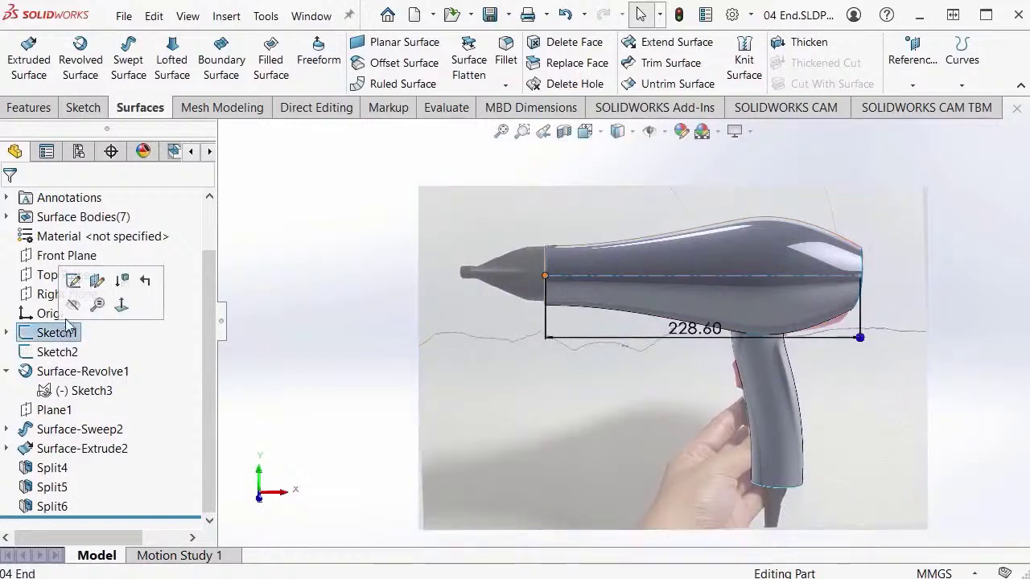
left_click(74, 305)
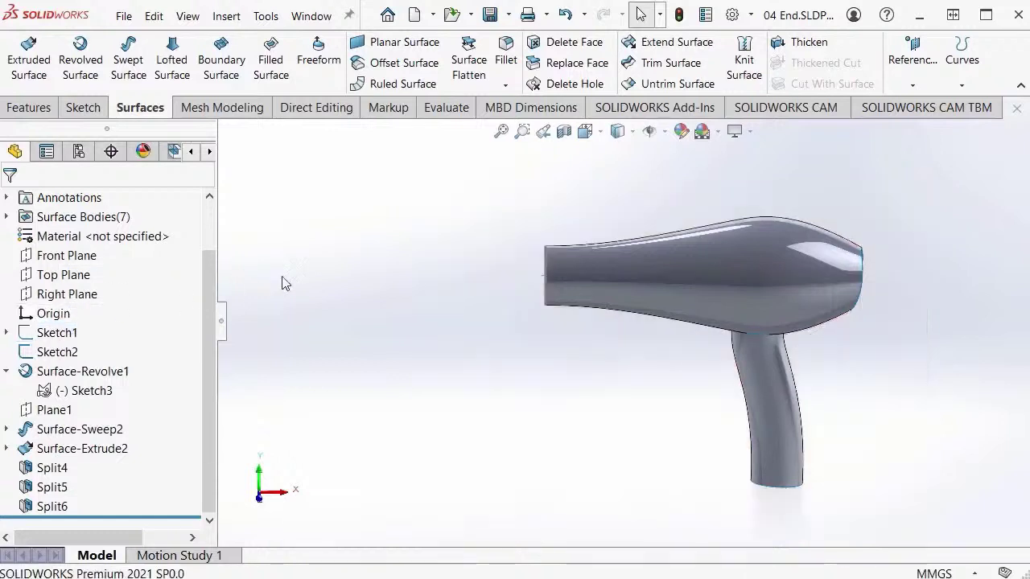
scroll(617, 184, "up", 2)
left_click(501, 132)
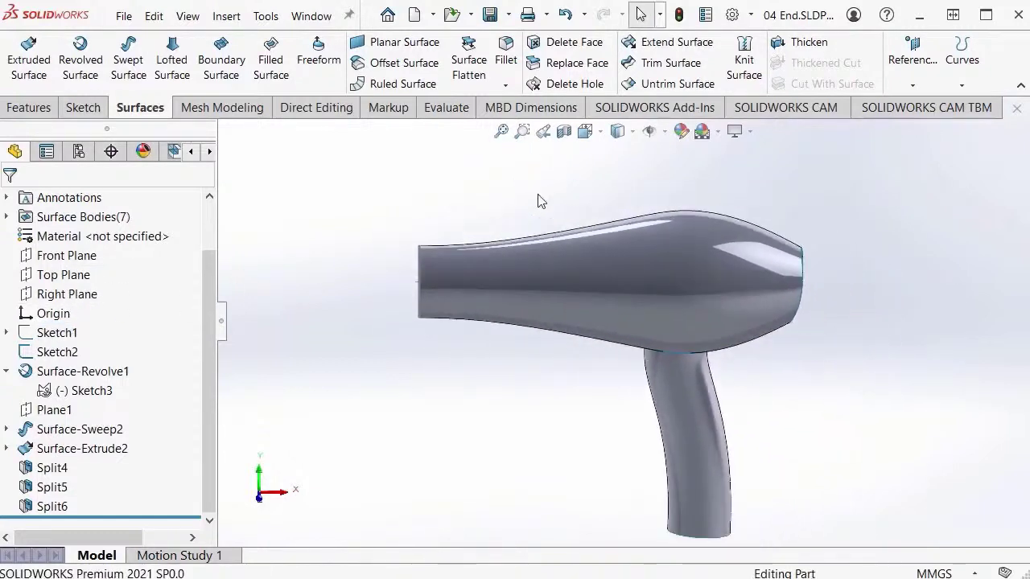
scroll(530, 178, "up", 2)
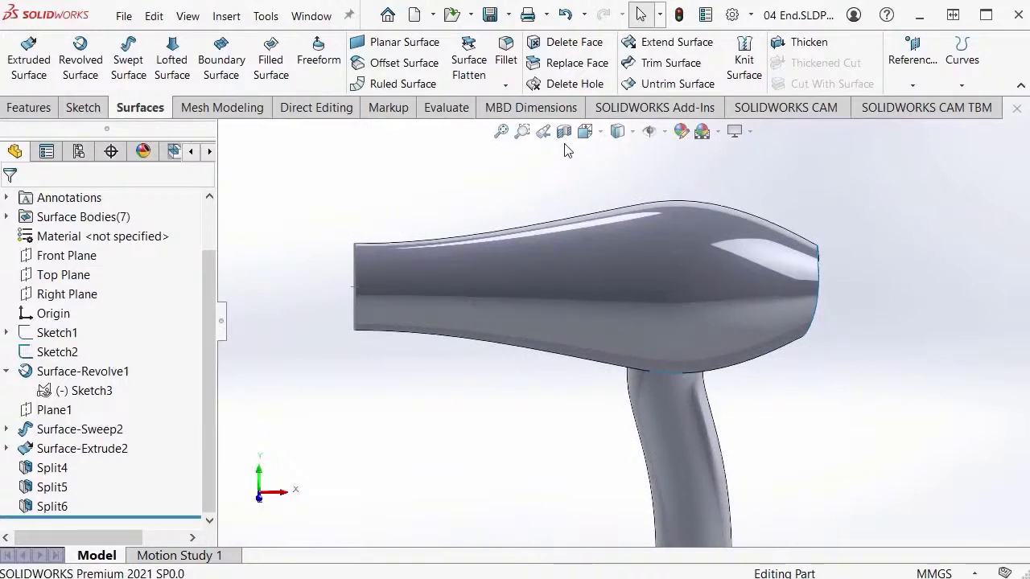
Step: Inspect the dryer in a section view, then close it
left_click(564, 133)
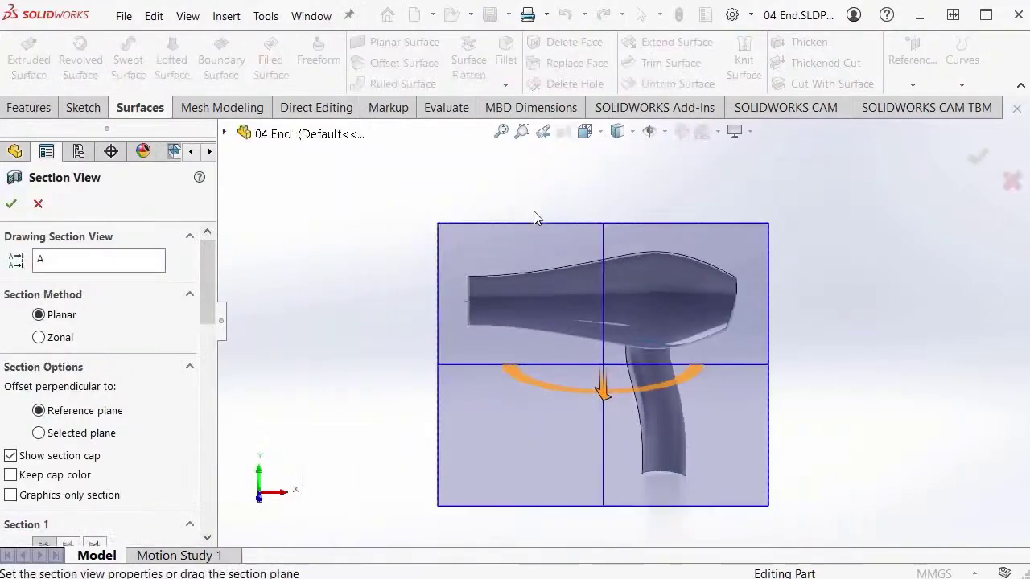
middle_click_drag(533, 218, 598, 180)
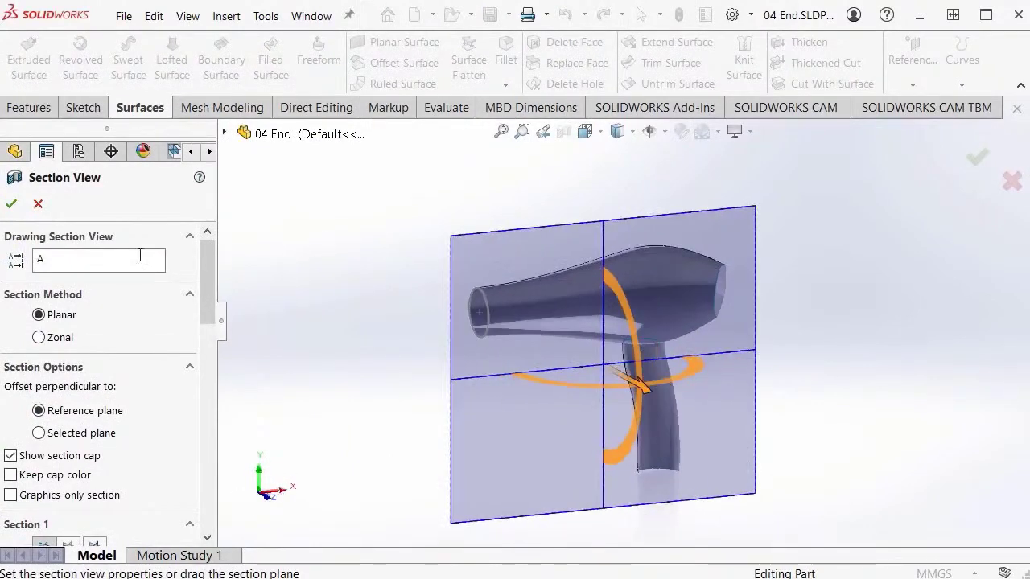
left_click(11, 204)
middle_click_drag(760, 305, 740, 299)
scroll(740, 345, "down", 3)
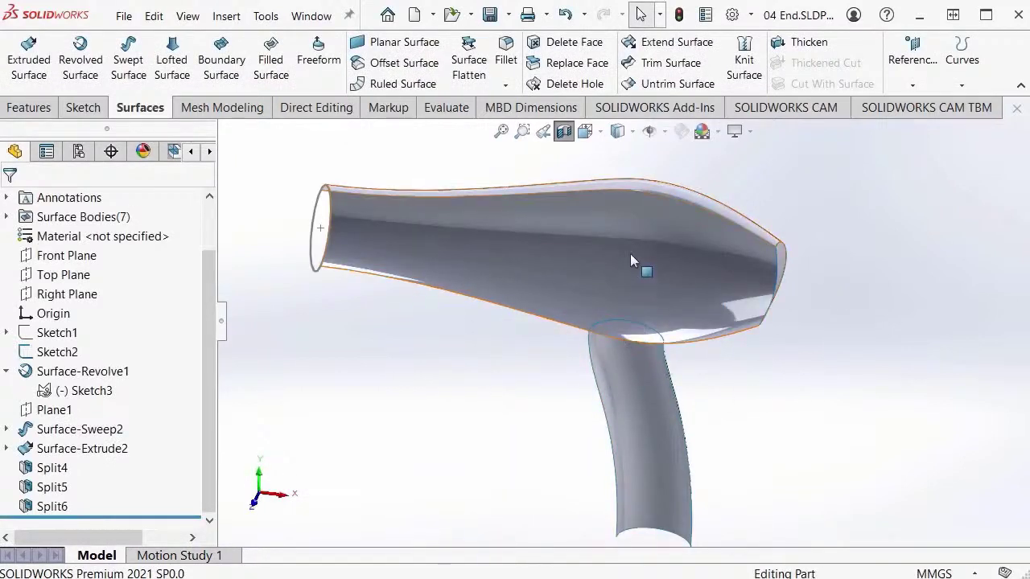
Step: Remove the handle's top cap using Split4 as the trim tool, creating Surface-Trim2
left_click(667, 64)
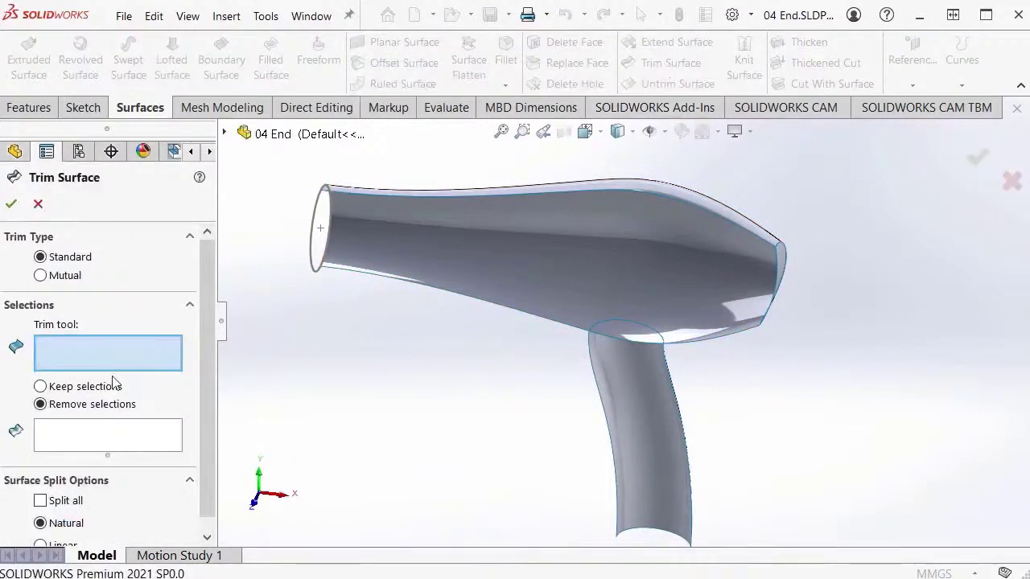
left_click(645, 420)
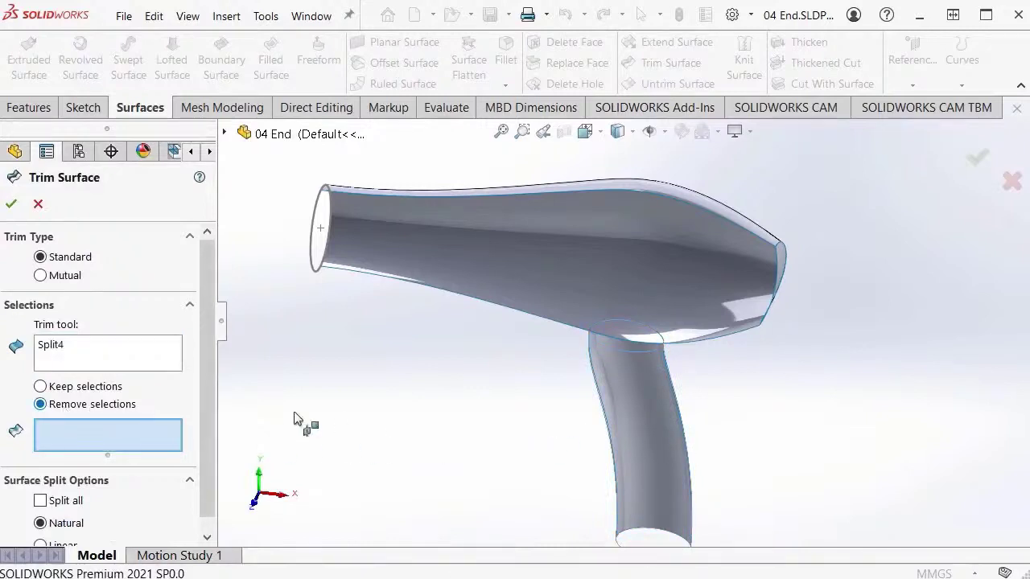
middle_click_drag(374, 413, 525, 272)
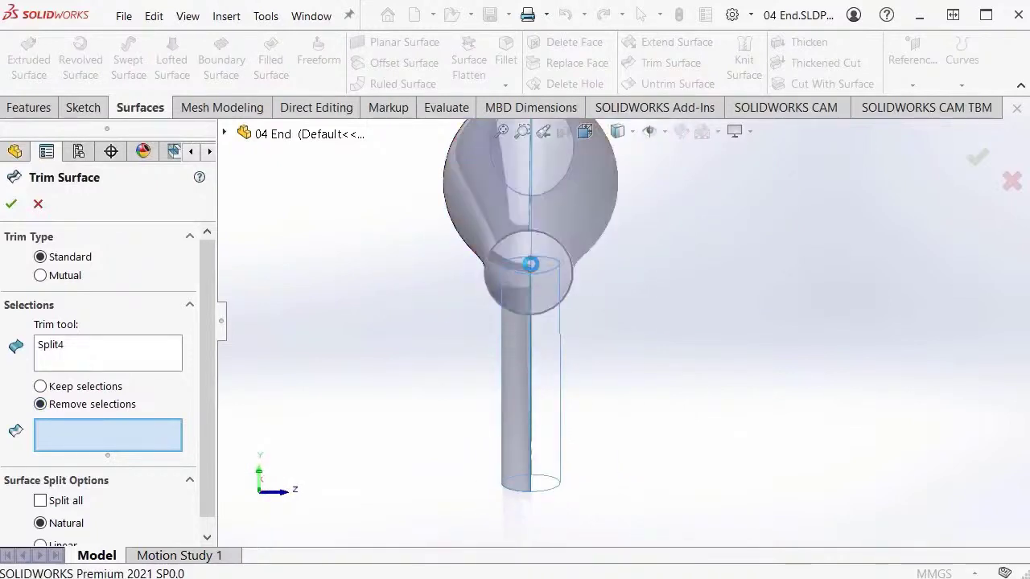
left_click(525, 274)
mouse_move(703, 341)
middle_mouse_down()
mouse_move(565, 345)
mouse_move(714, 348)
middle_mouse_up()
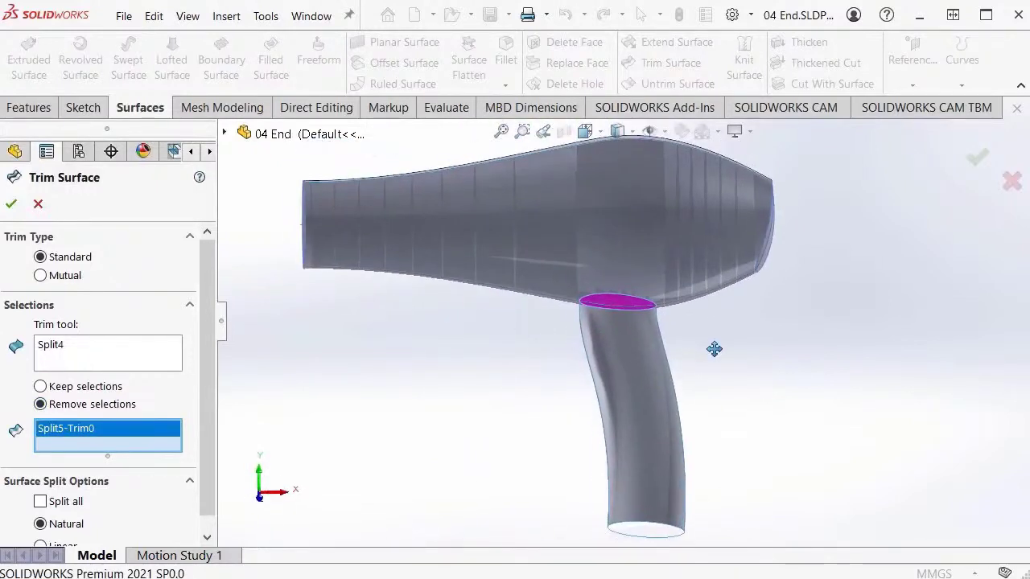
left_click(976, 157)
middle_click_drag(764, 330, 747, 364)
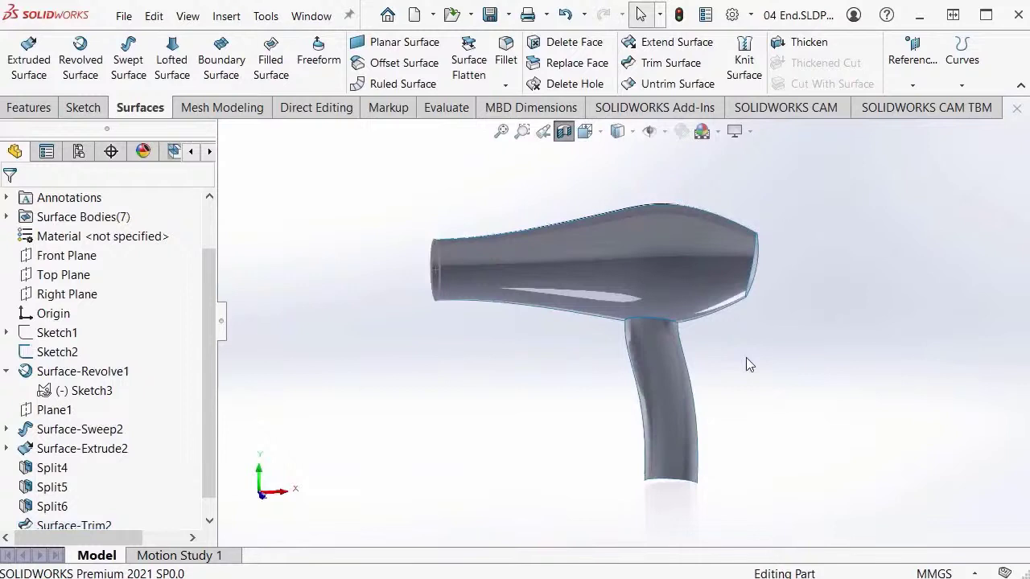
Step: Knit Surface-Trim2, handle Split6[2] and junction Split4[3] with Merge entities into Surface-Knit1
middle_click_drag(734, 364, 733, 396)
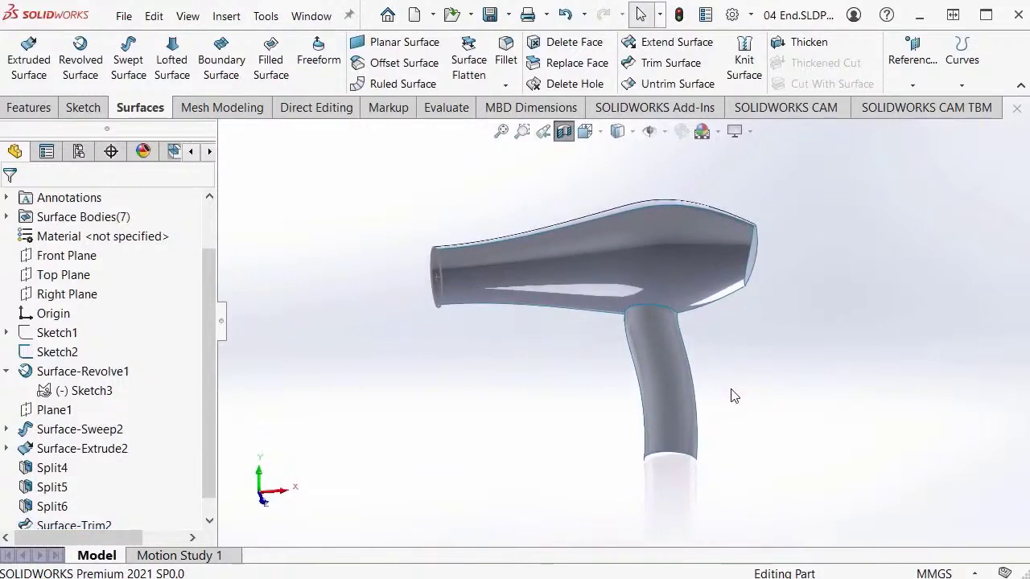
left_click(7, 217)
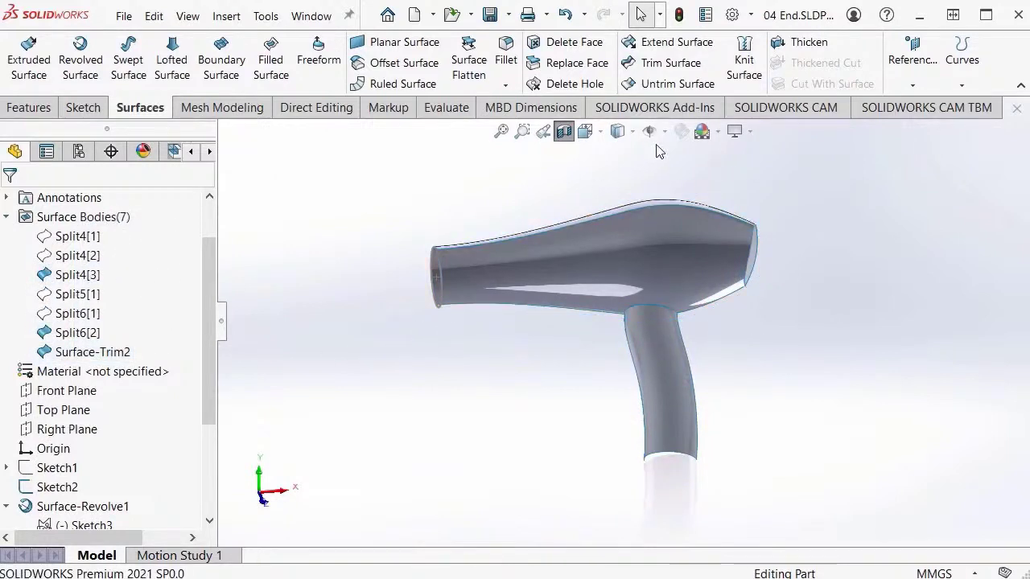
left_click(744, 64)
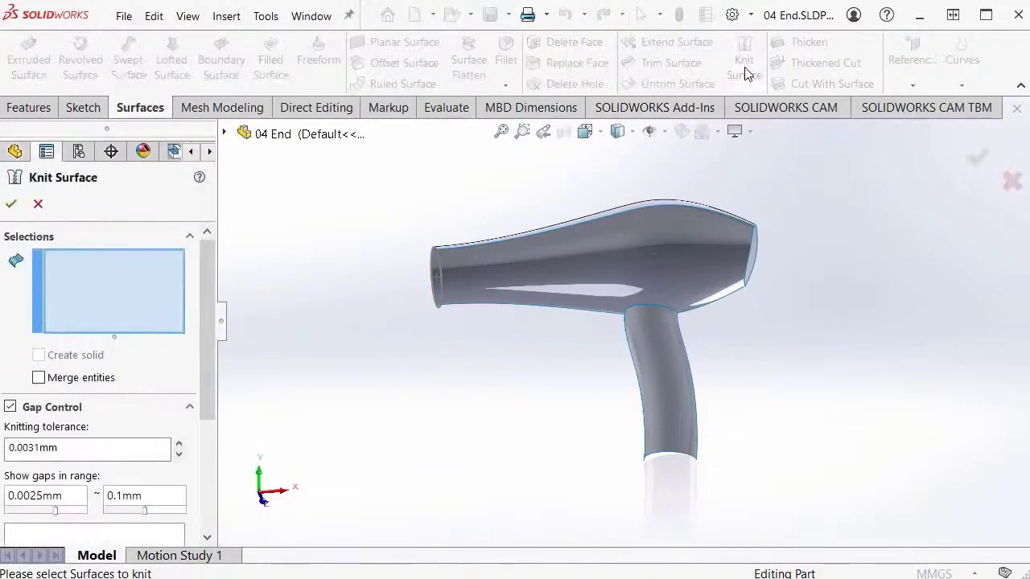
left_click(689, 213)
middle_click_drag(761, 285, 713, 349, "ctrl")
left_click(638, 421)
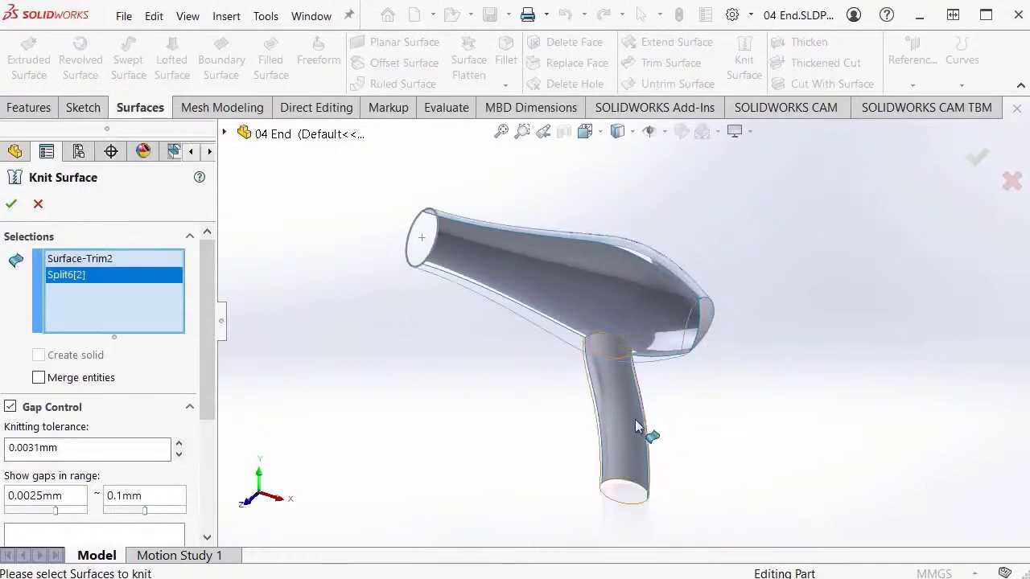
left_click(602, 345)
middle_click_drag(602, 346, 640, 301, "ctrl")
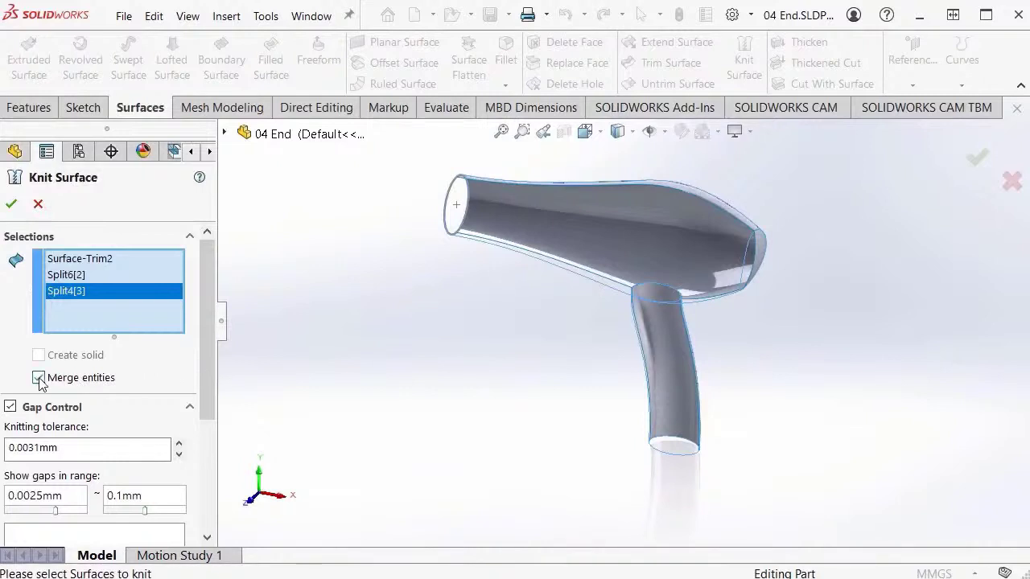
left_click_drag(202, 368, 205, 308)
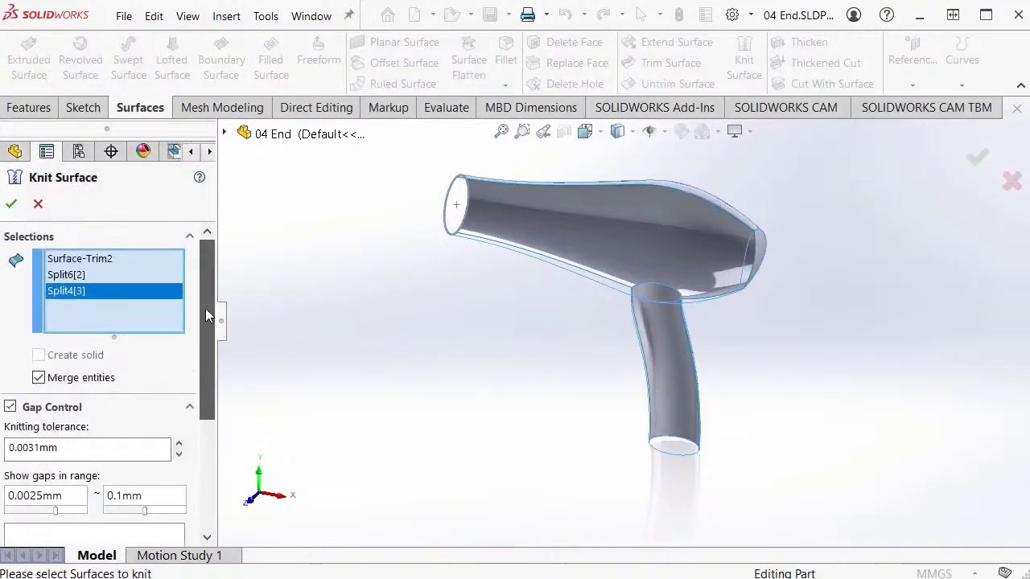
left_click(975, 159)
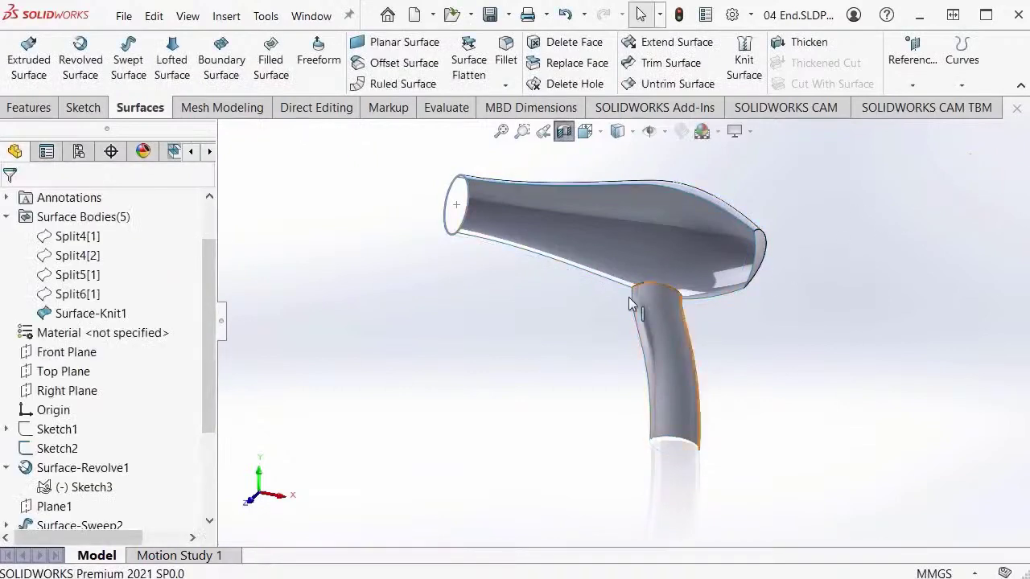
Step: Select the new Surface-Knit1 body and inspect the dryer from the front view
left_click(80, 314)
middle_click_drag(408, 349, 481, 328)
key("ctrl+1")
left_click(427, 337)
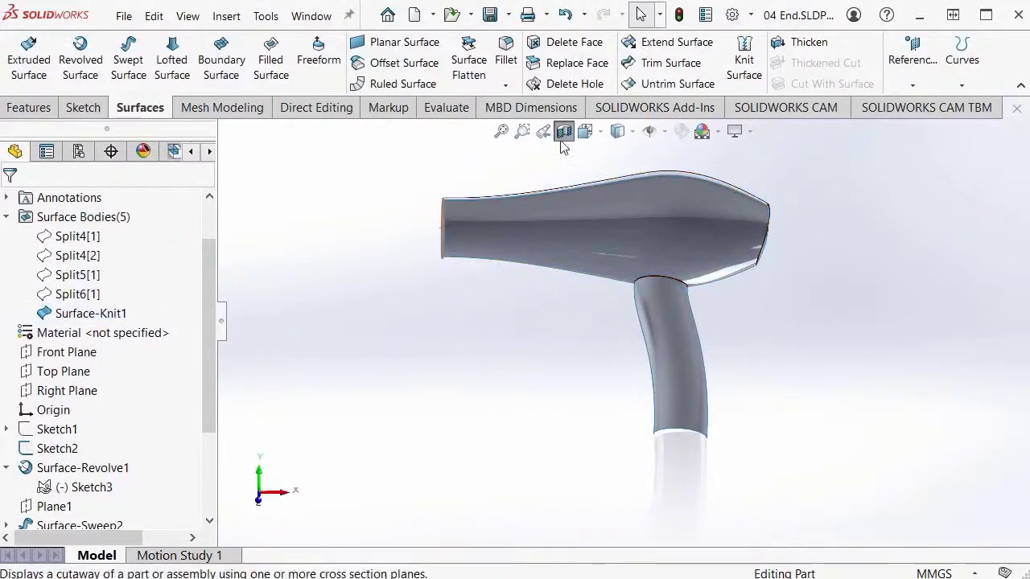
mouse_move(848, 291)
middle_mouse_down()
mouse_move(959, 236)
mouse_move(906, 243)
mouse_move(859, 282)
middle_mouse_up()
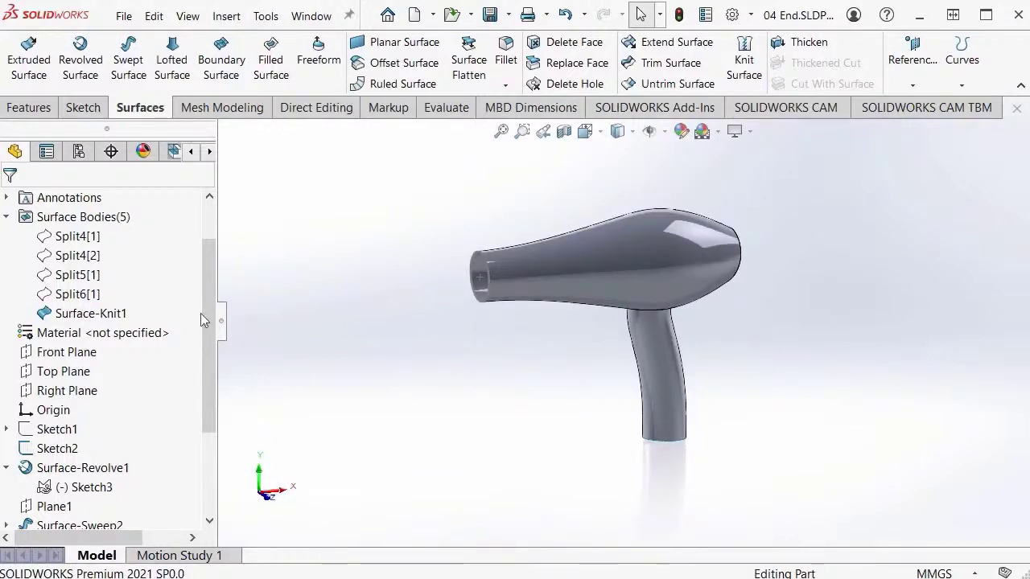
Step: Rename Surface-Knit1 to 'main-body' and return to the isometric view
left_click(87, 317)
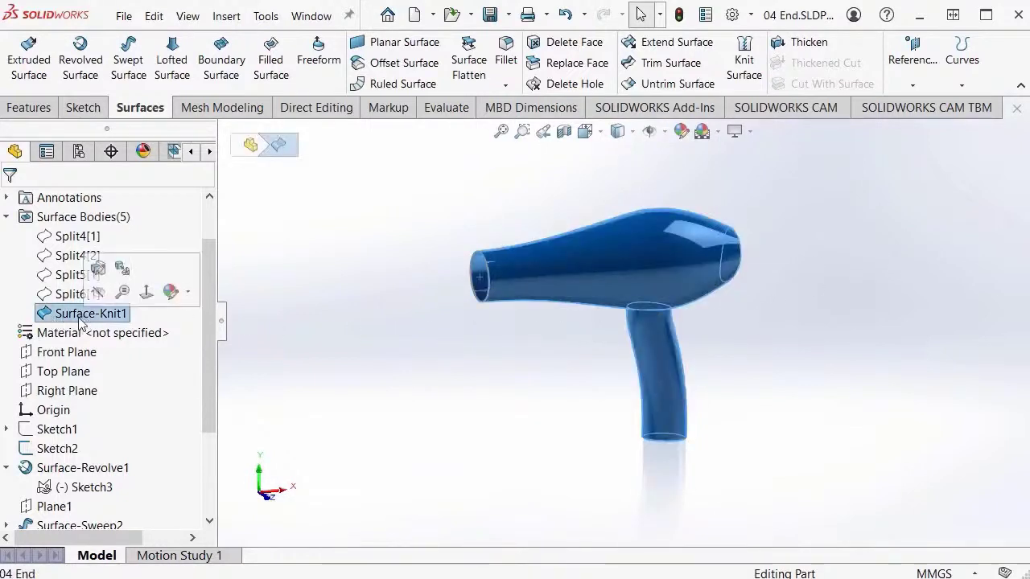
right_click(86, 319)
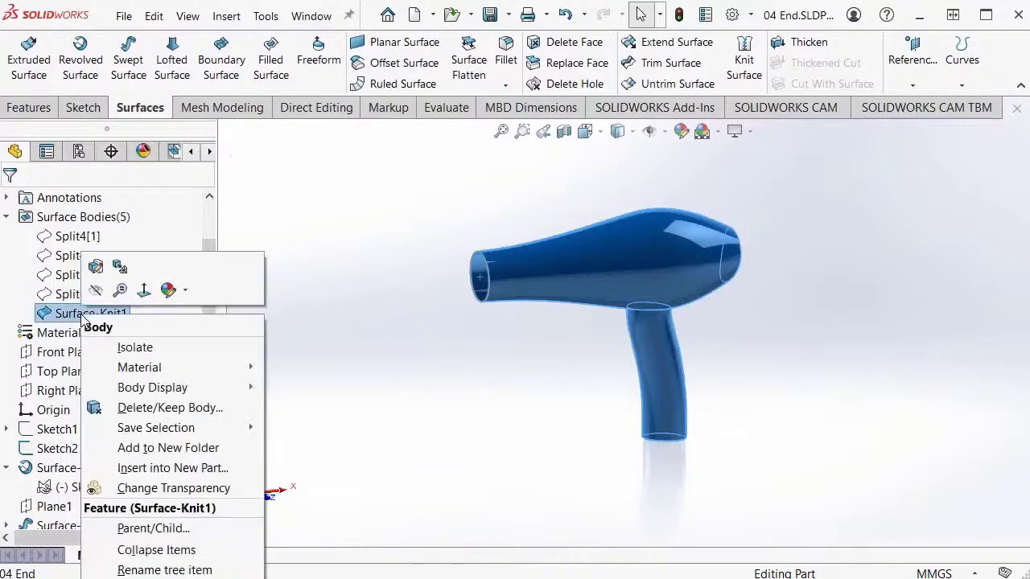
left_click(165, 570)
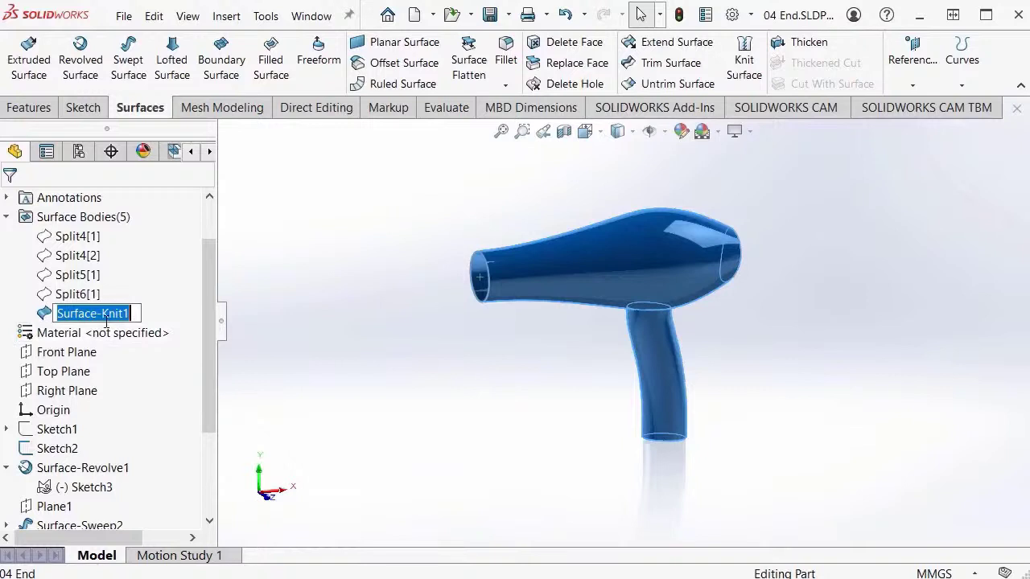
type("main-body")
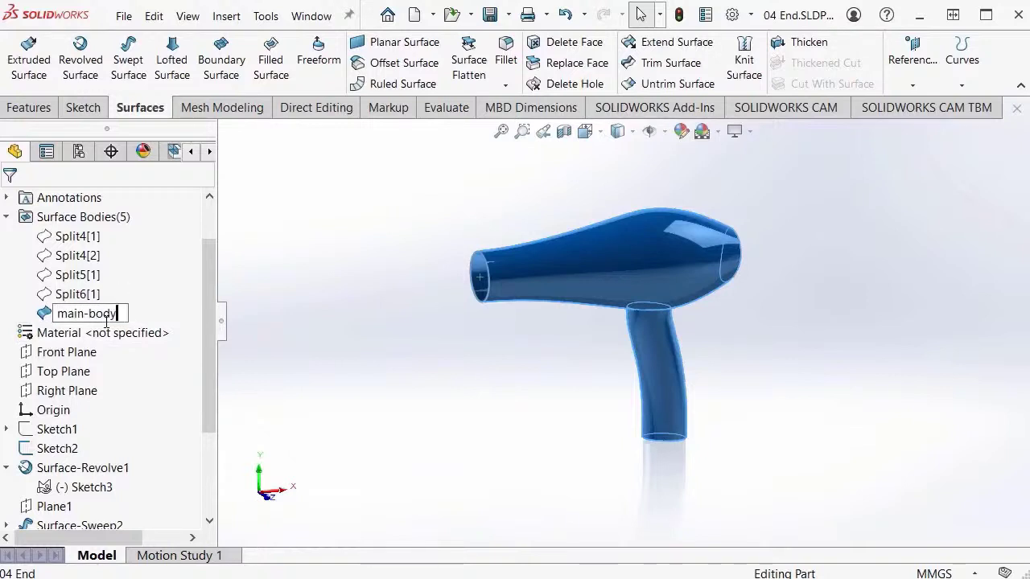
key("Return")
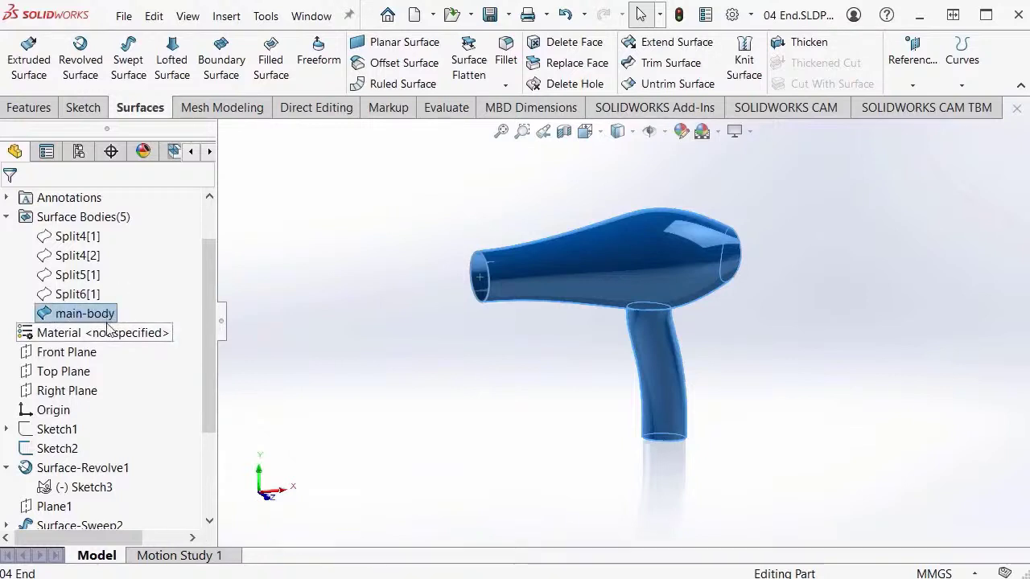
left_click(357, 265)
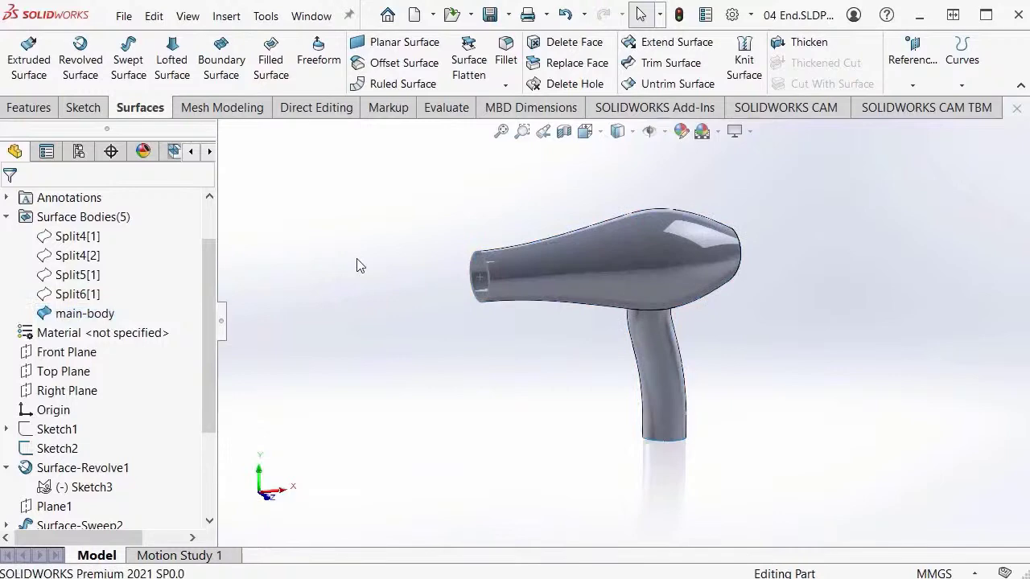
key("ctrl+7")
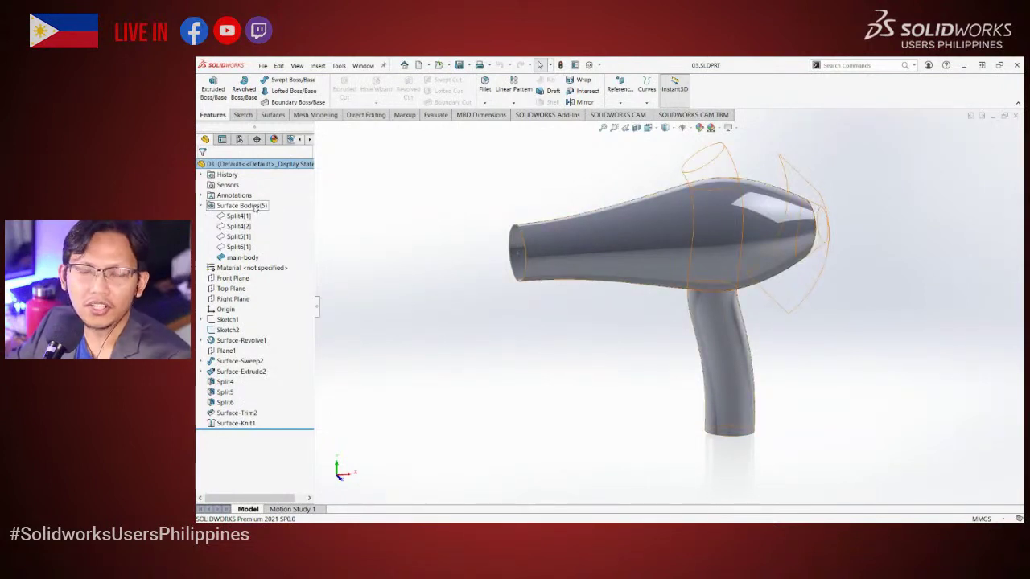
Step: Switch from SOLIDWORKS to the YouTube channel page with Alt+Tab
key("alt+Tab")
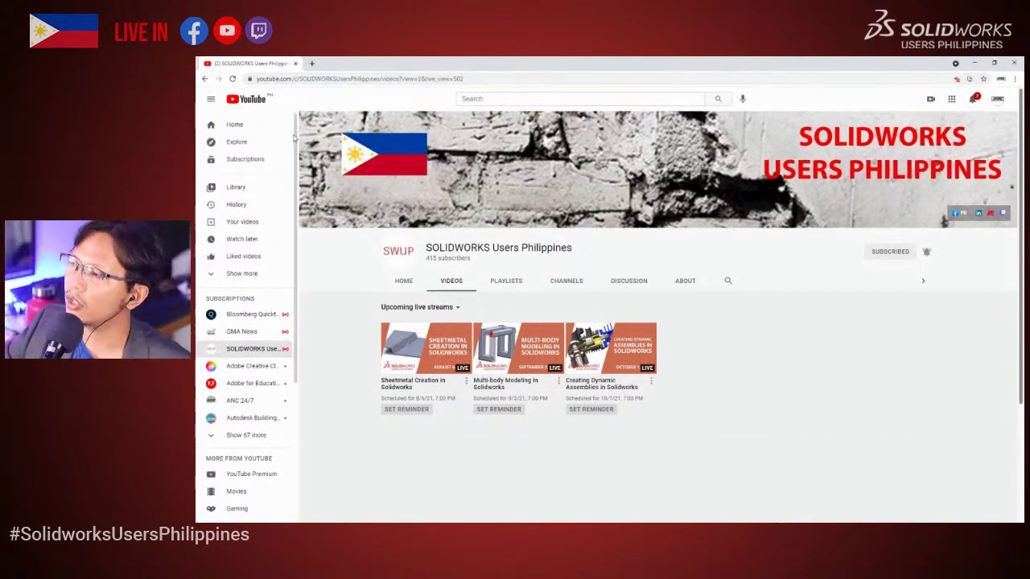
left_click(453, 309)
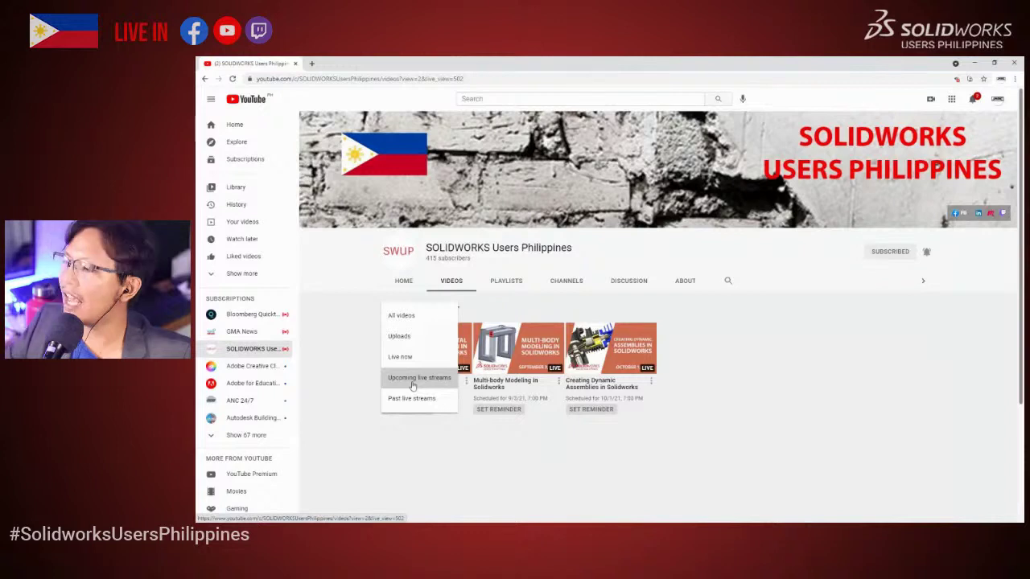
left_click(412, 383)
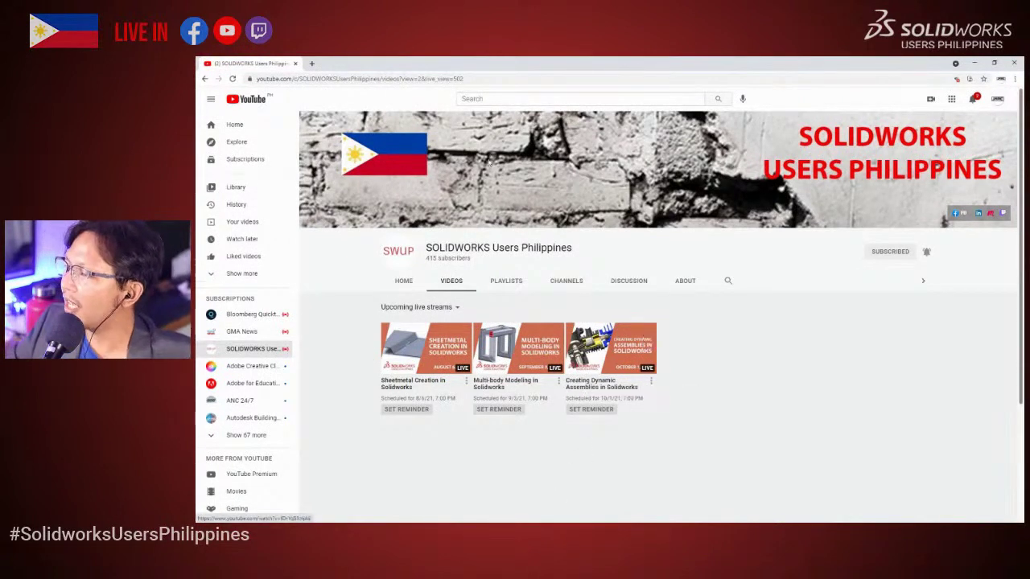
mouse_move(441, 61)
left_mouse_down()
mouse_move(441, 76)
mouse_move(439, 57)
left_mouse_up()
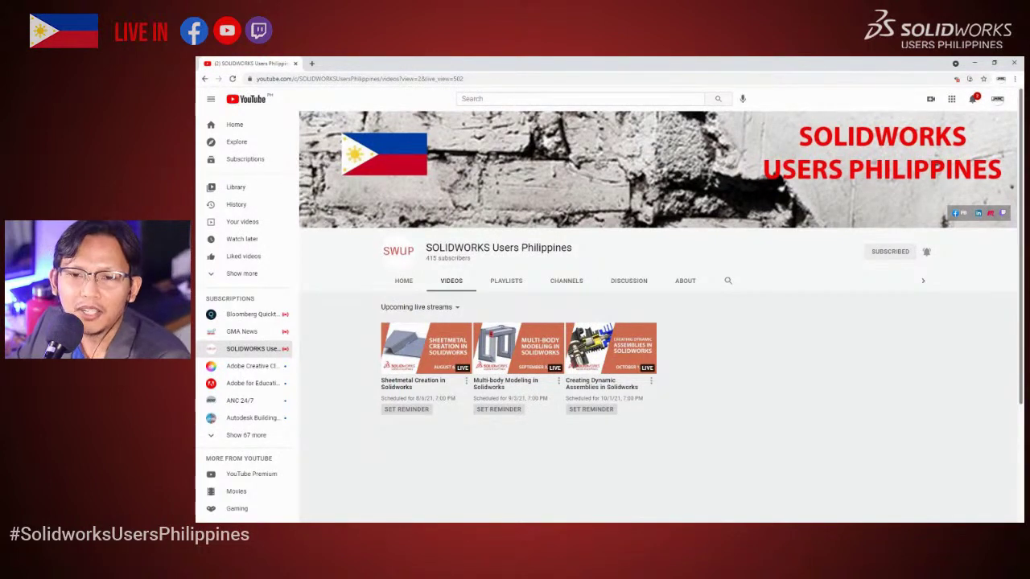
key("alt+Tab")
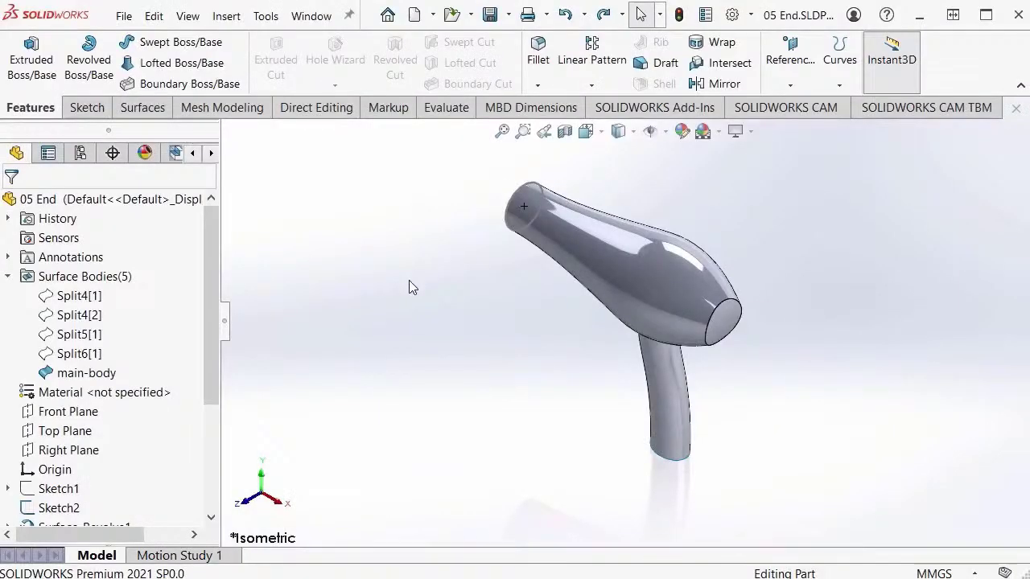
Step: Show Sketch1's hair-dryer reference photo from the feature tree
scroll(105, 386, "down", 2)
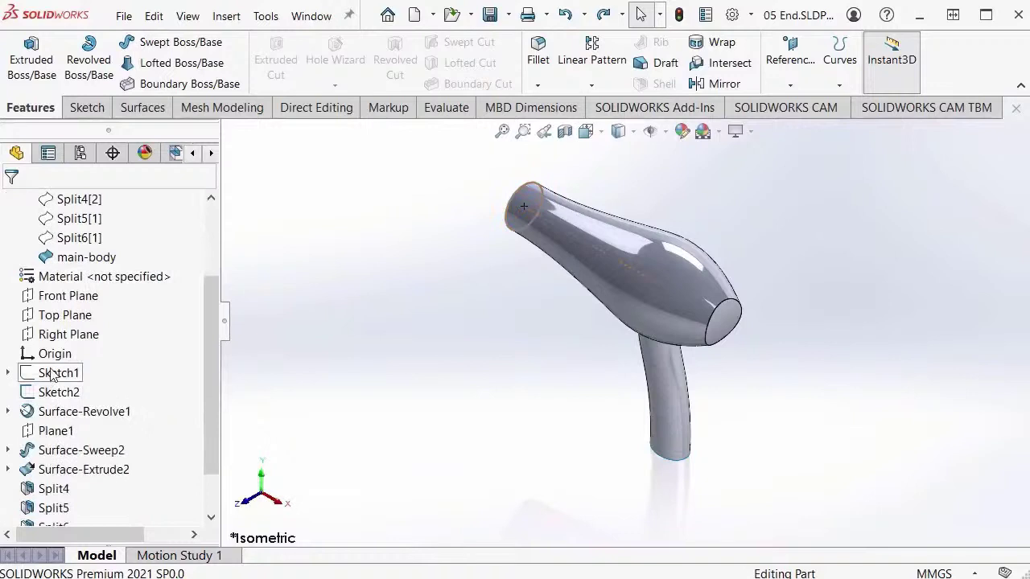
left_click(52, 374)
left_click(65, 344)
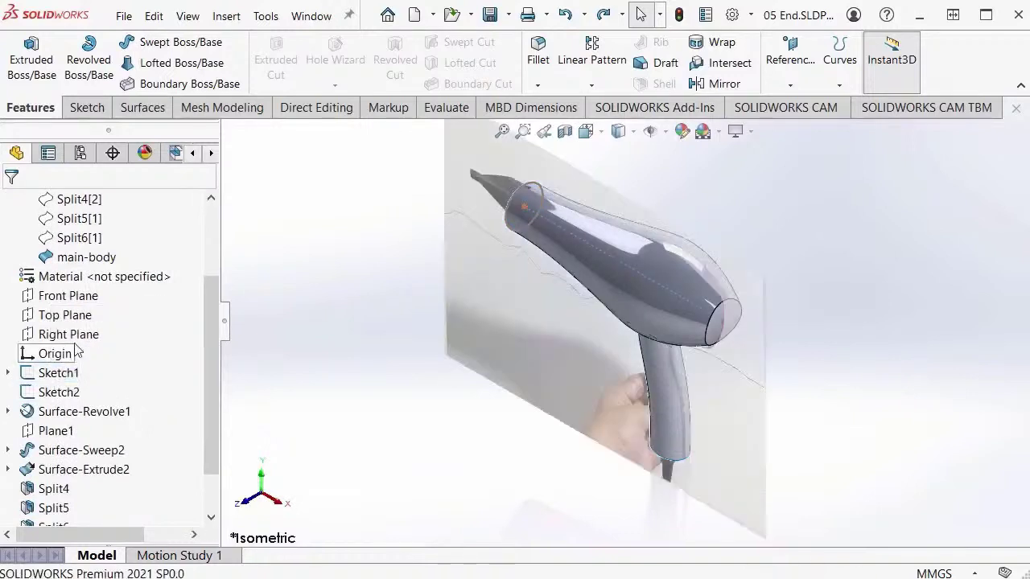
Step: View the dryer straight on from the Front orientation
scroll(550, 320, "down", 3)
key("space")
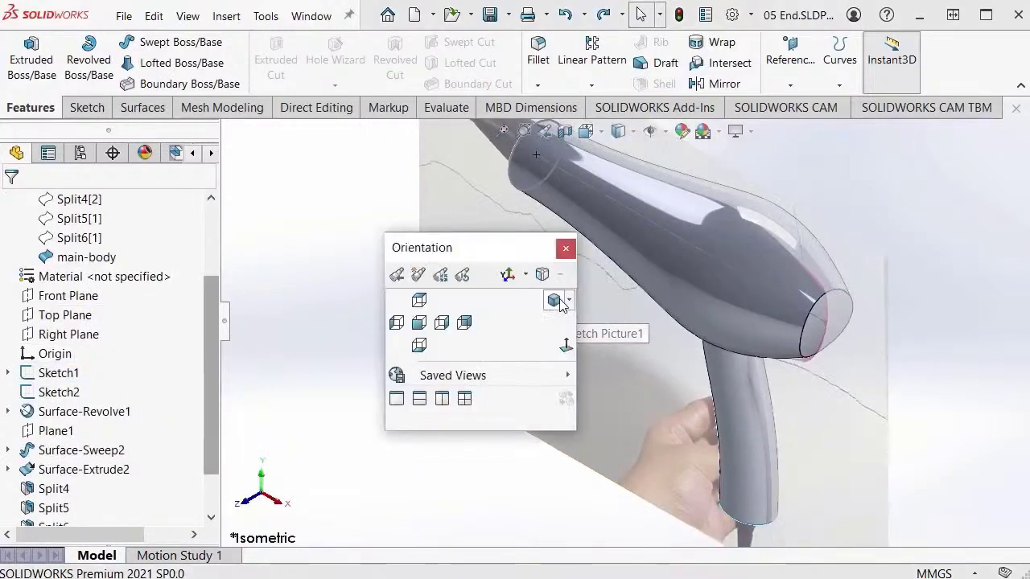
left_click(419, 324)
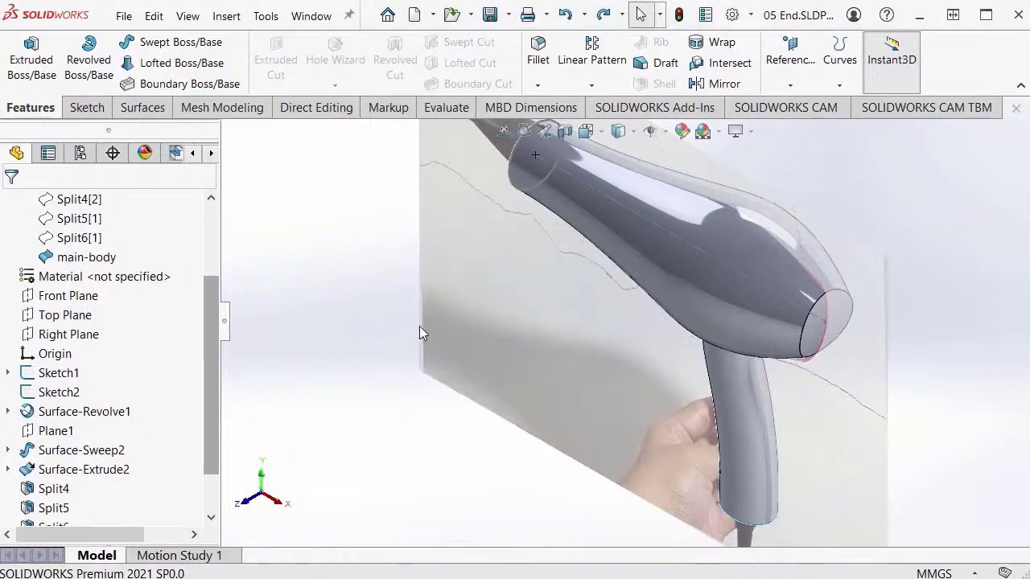
scroll(489, 340, "down", 5)
scroll(663, 259, "up", 2)
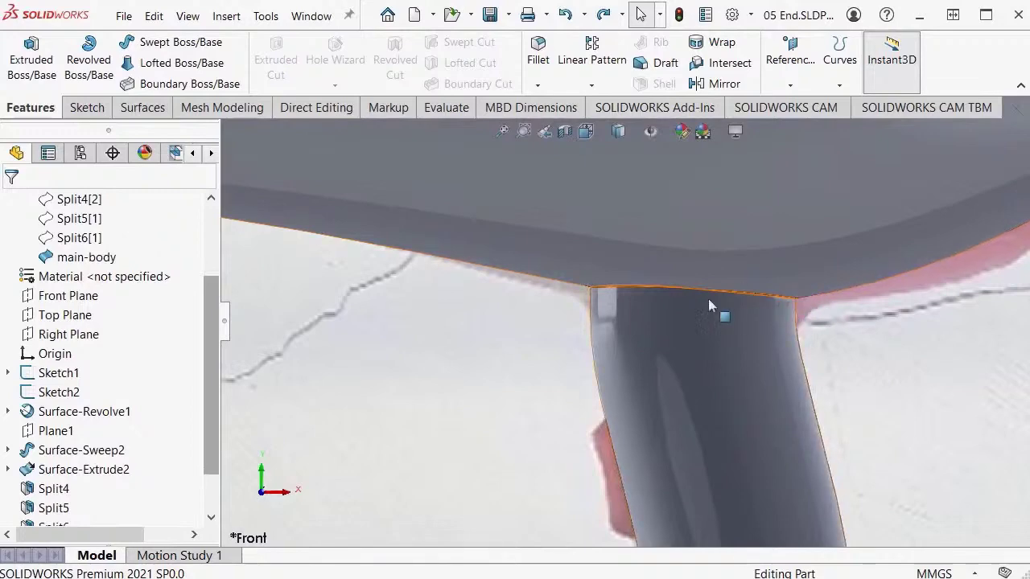
scroll(641, 298, "up", 3)
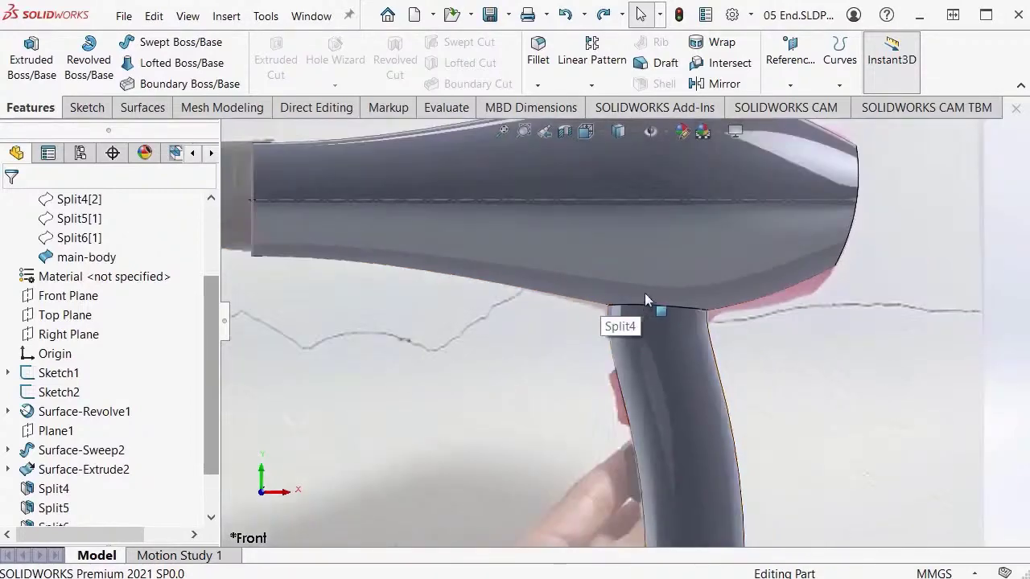
scroll(644, 330, "down", 1)
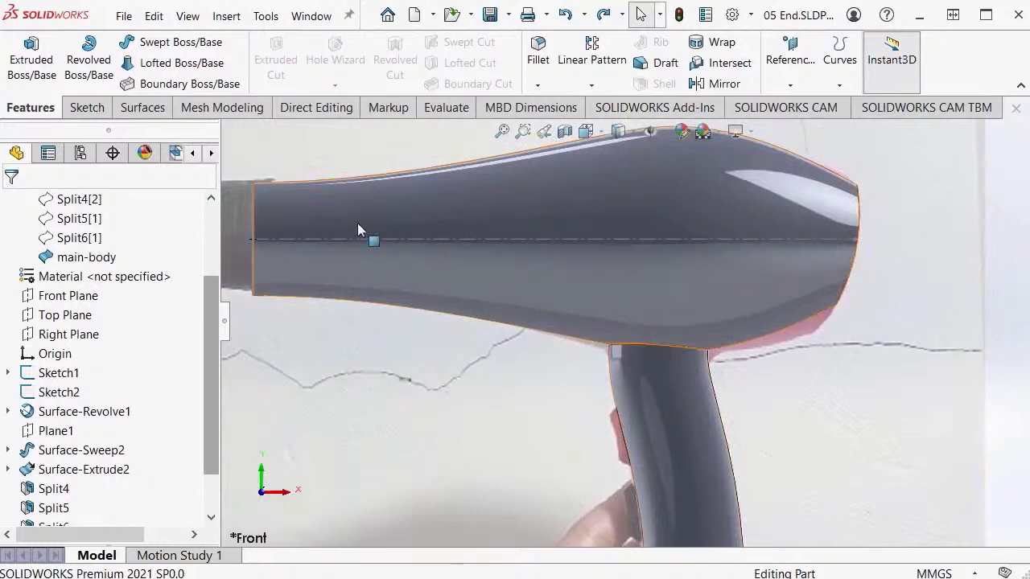
left_click(537, 85)
Step: Fillet the handle-to-body junction edge with a 10 mm radius
left_click(596, 111)
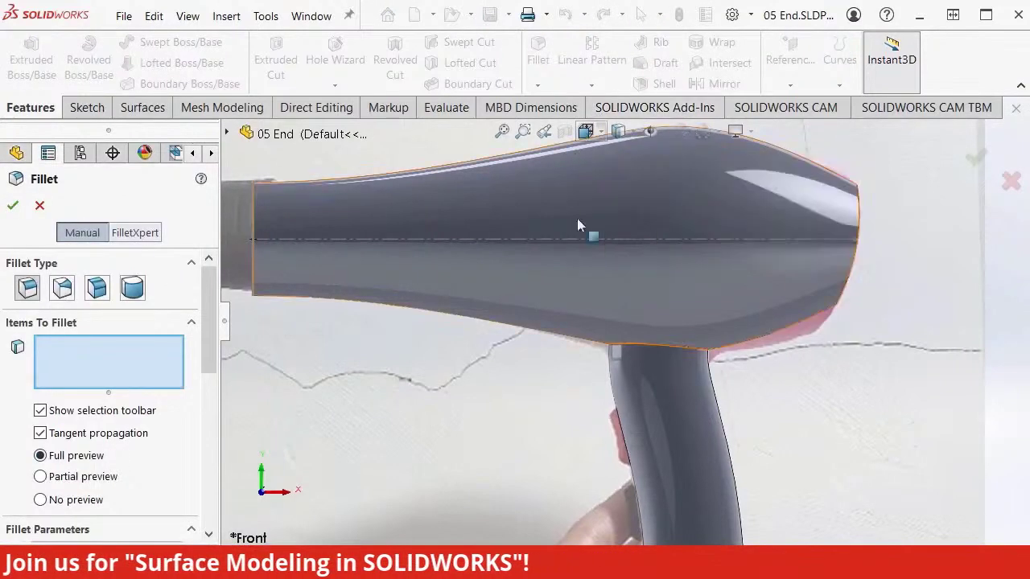
left_click(623, 346)
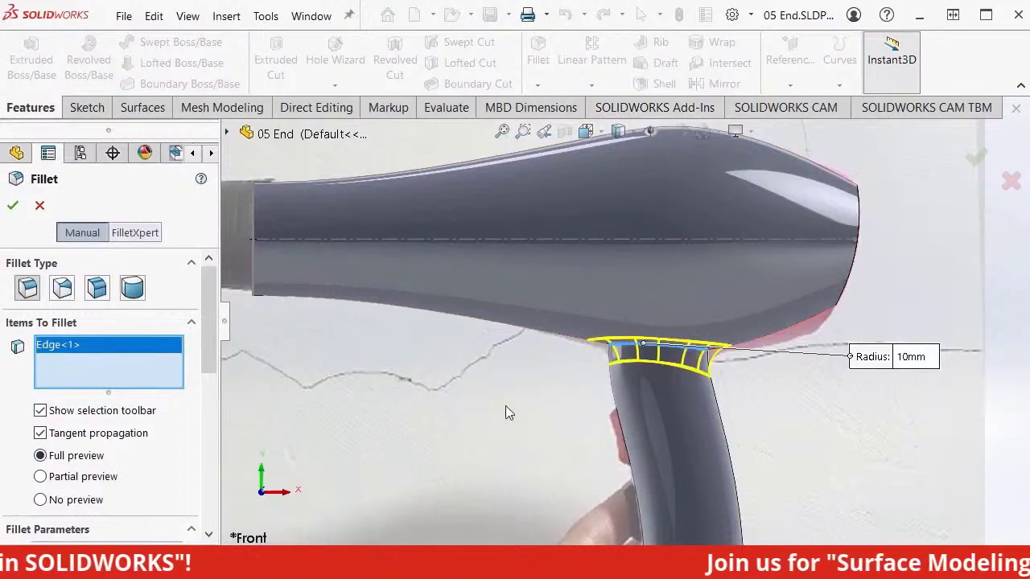
left_click_drag(211, 313, 221, 408)
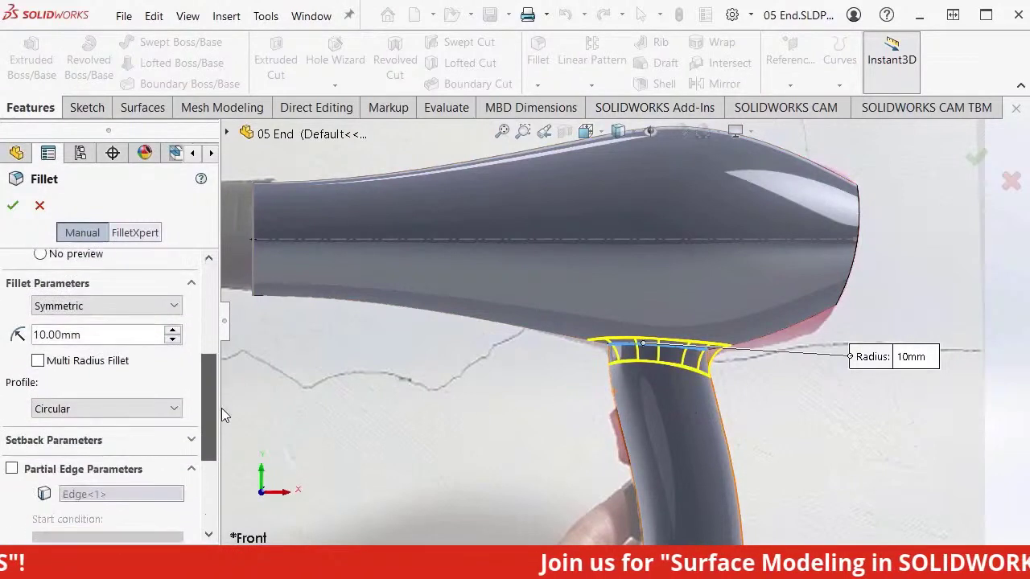
double_click(108, 311)
type("10")
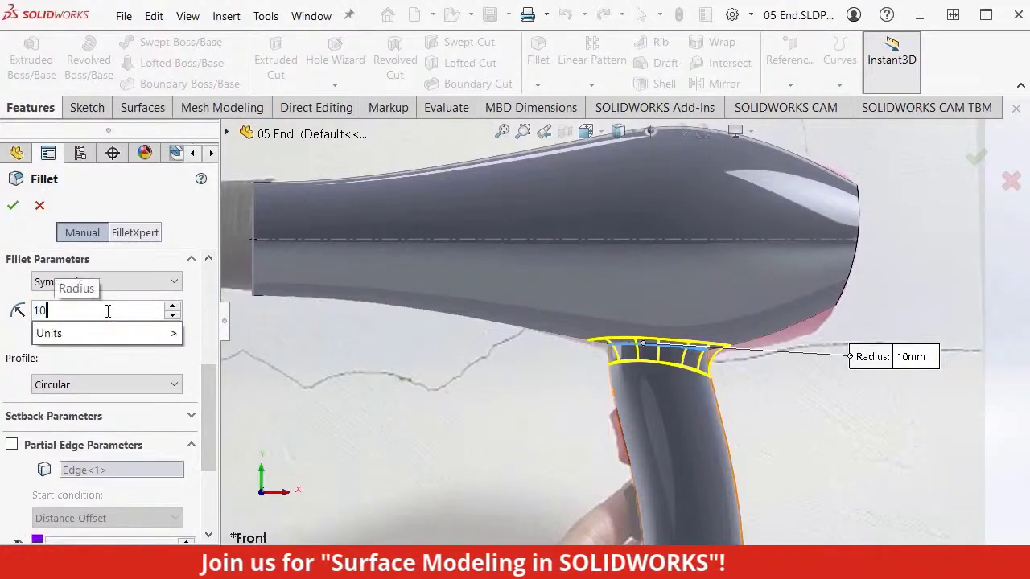
key("Return")
key("Return")
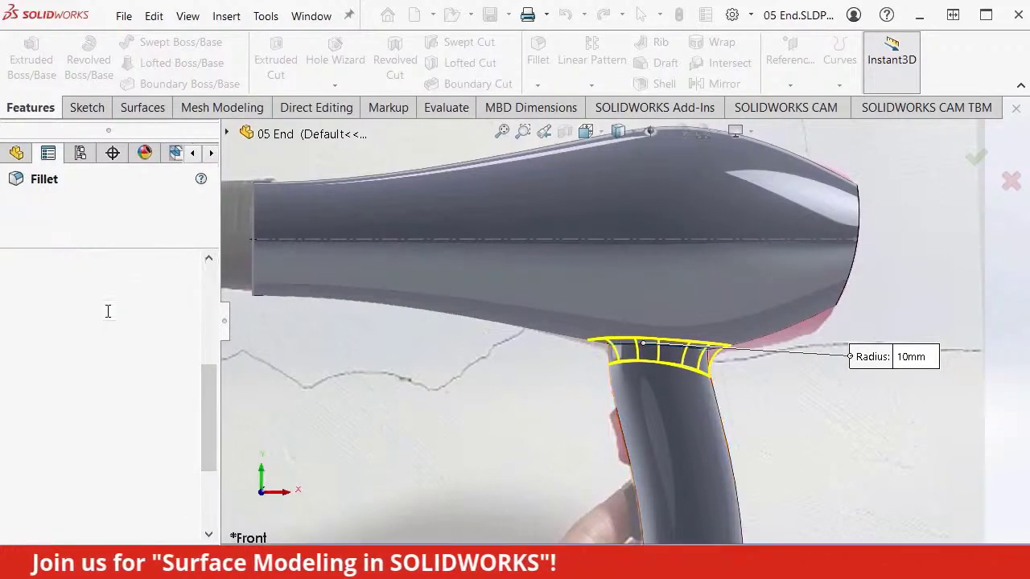
Step: Patch the handle's open bottom edge with a Filled Surface, creating Surface-Fill2
key("f")
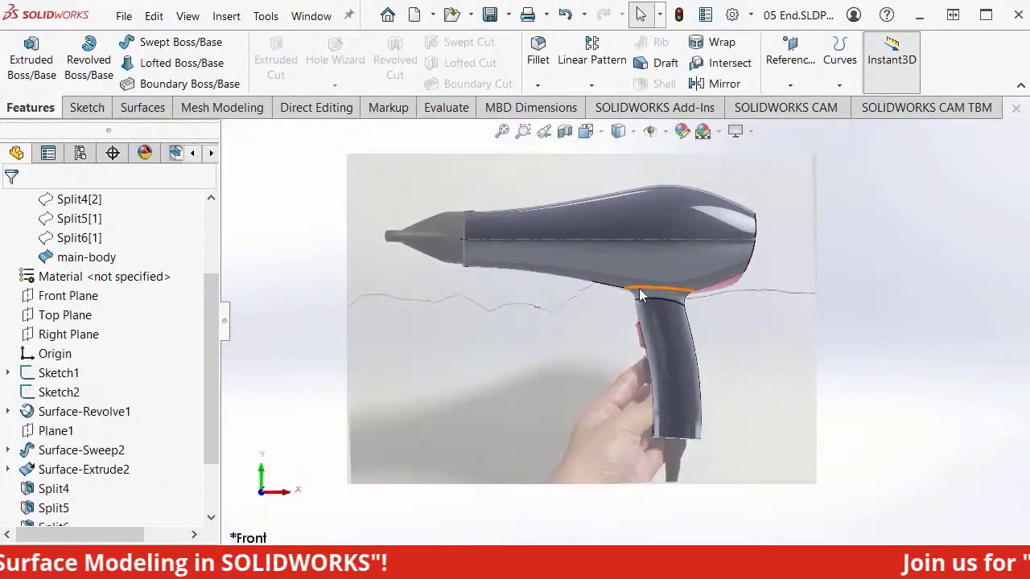
scroll(637, 290, "down", 3)
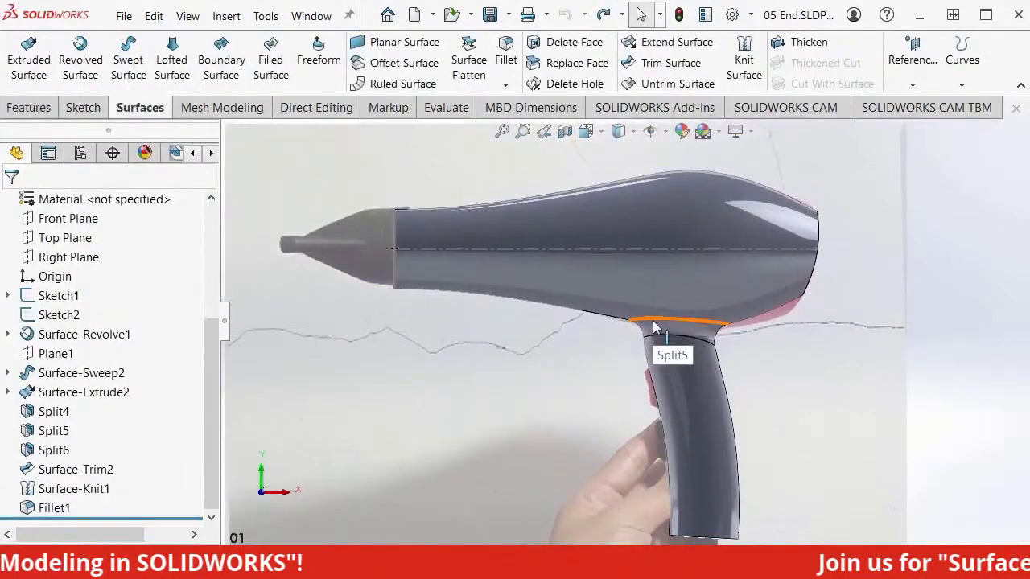
scroll(668, 338, "down", 5)
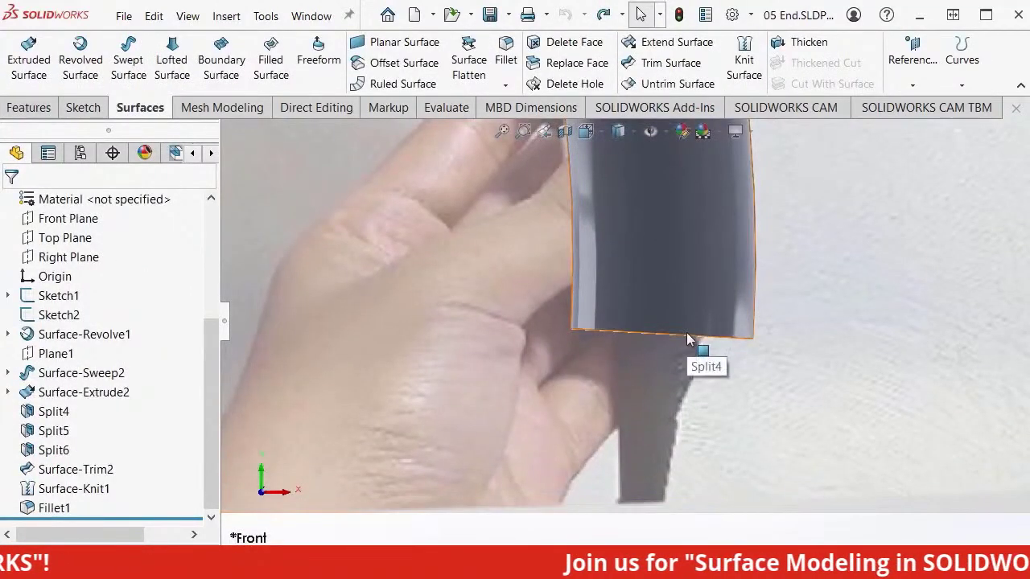
middle_click_drag(686, 332, 703, 222)
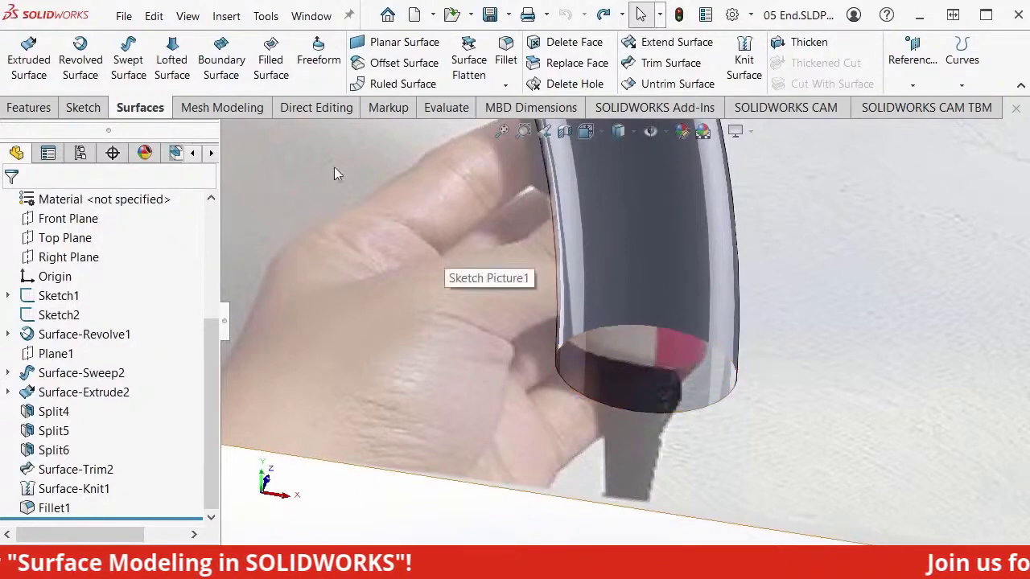
left_click(271, 71)
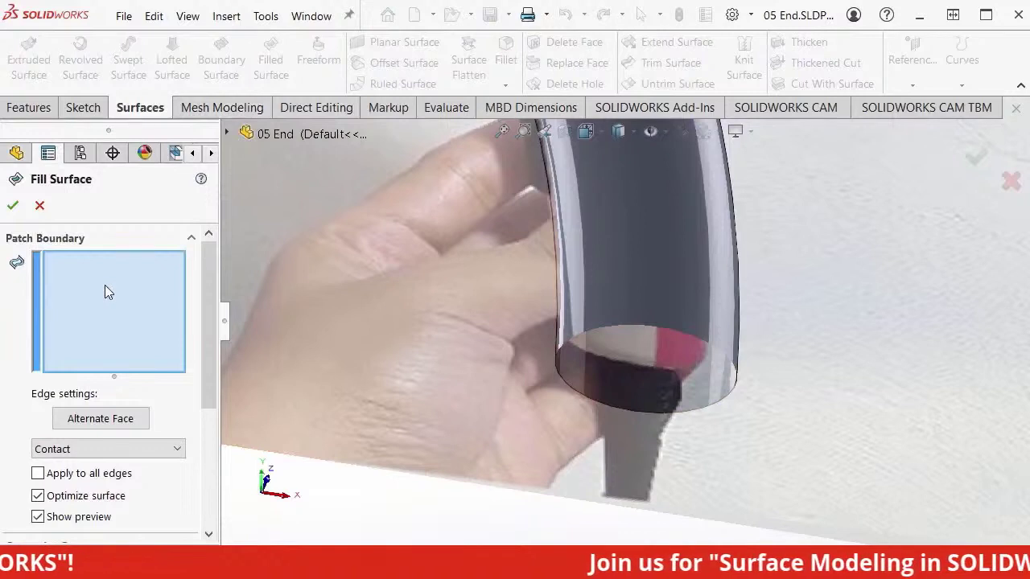
left_click(641, 324)
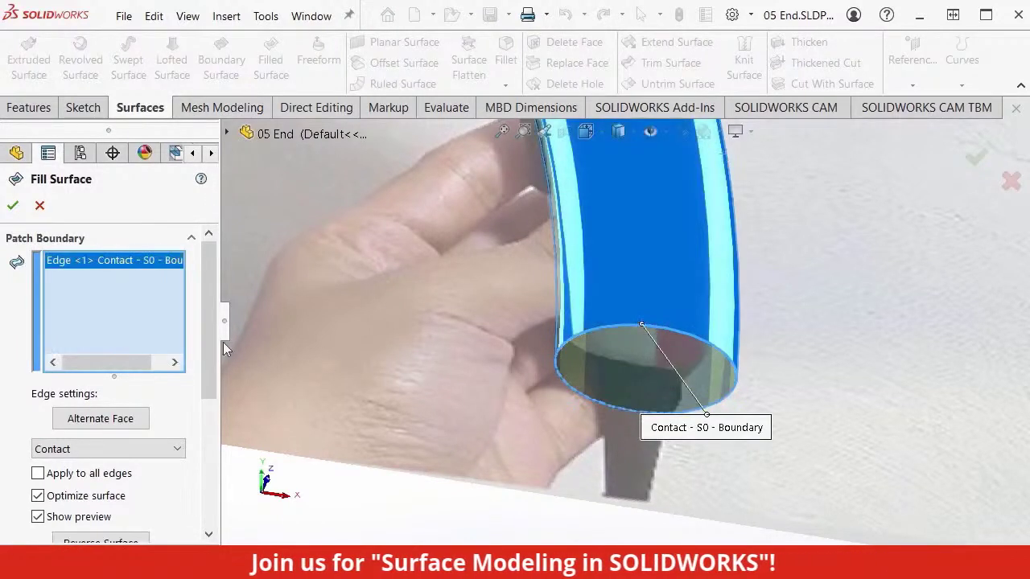
left_click_drag(207, 339, 214, 304)
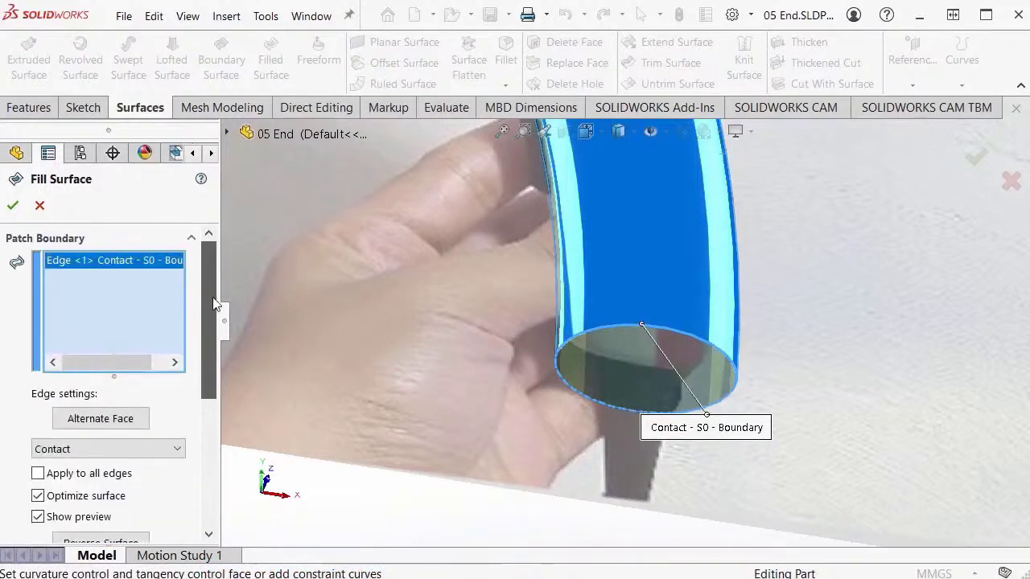
left_click(975, 157)
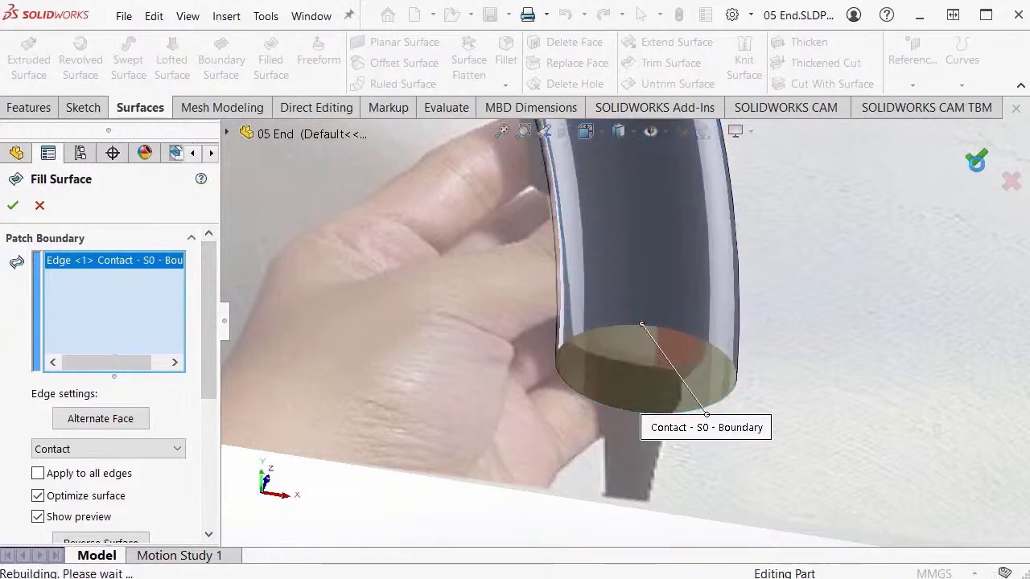
key("f")
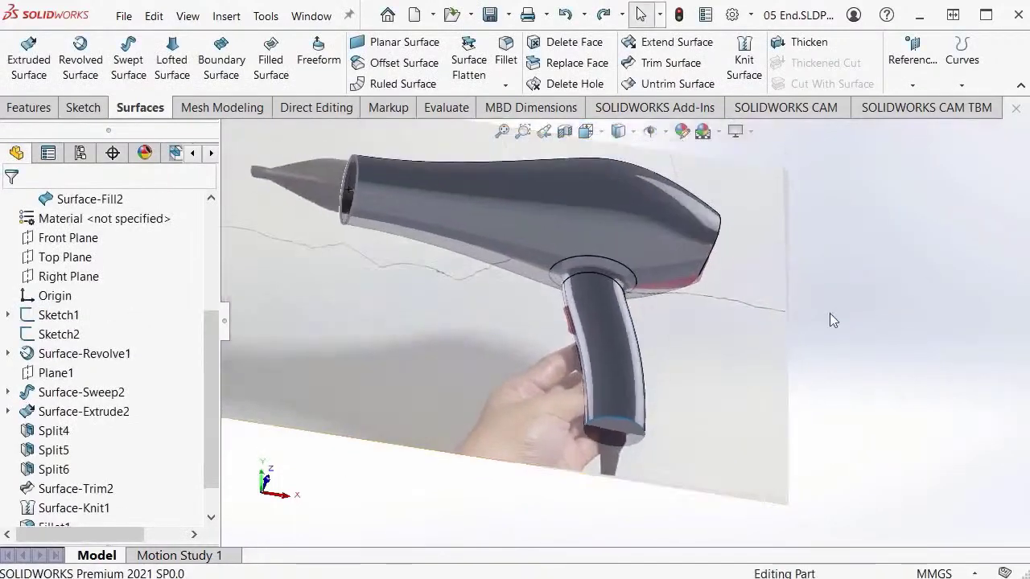
Step: Select main-body and Surface-Fill2 in Surface Bodies to identify each surface
left_click_drag(206, 349, 218, 281)
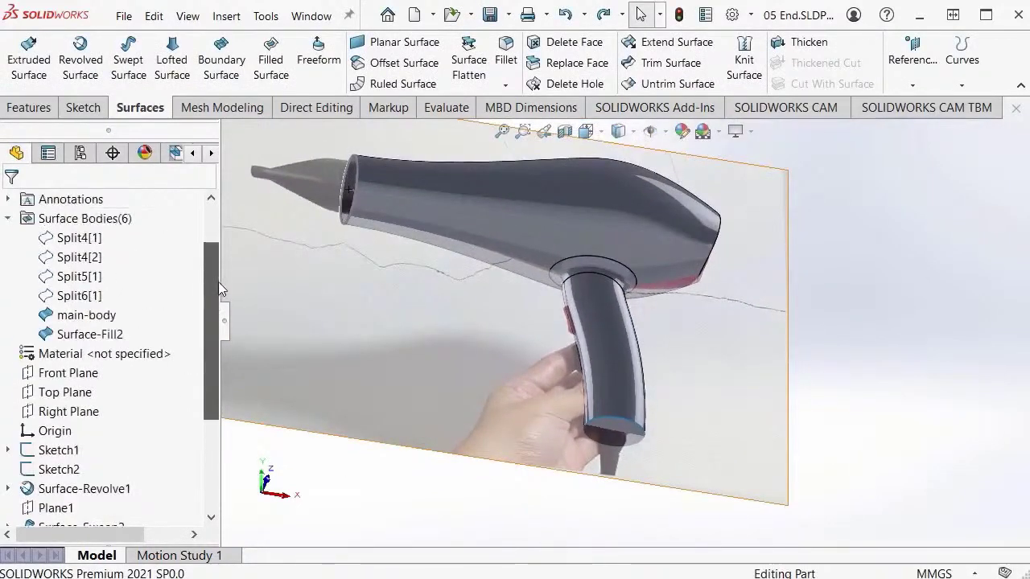
left_click(77, 315)
left_click(77, 320)
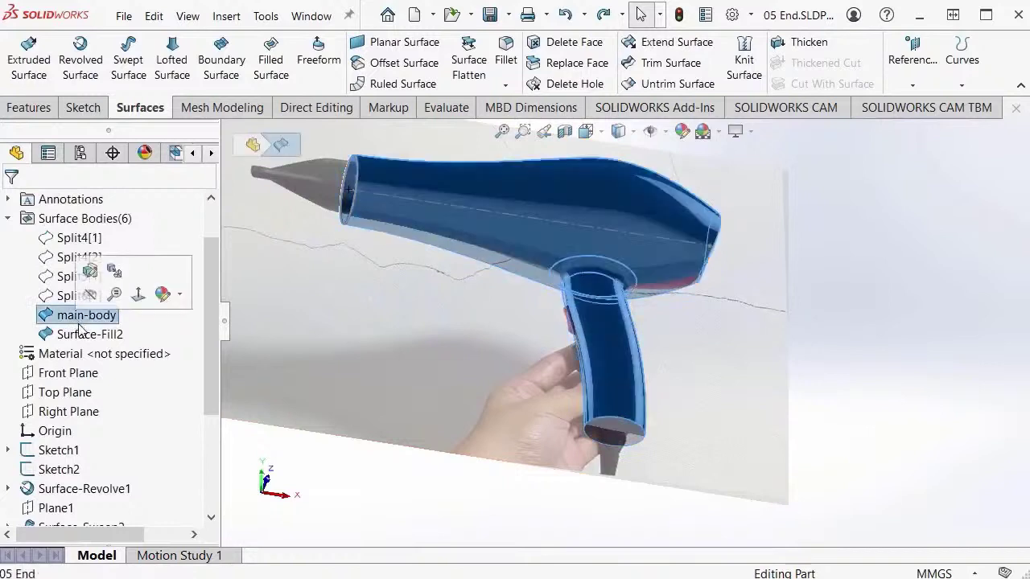
left_click(80, 338)
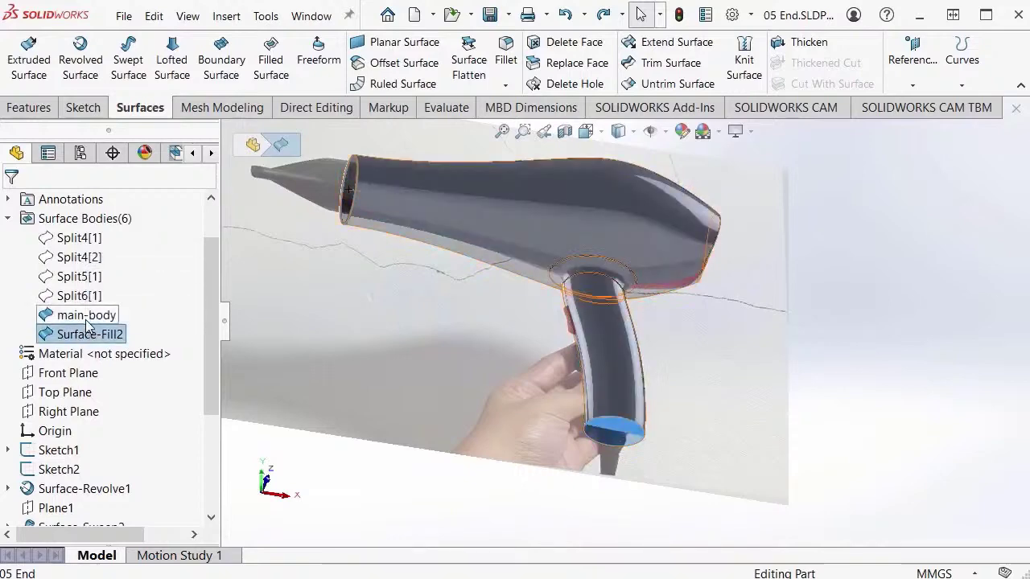
left_click(370, 488)
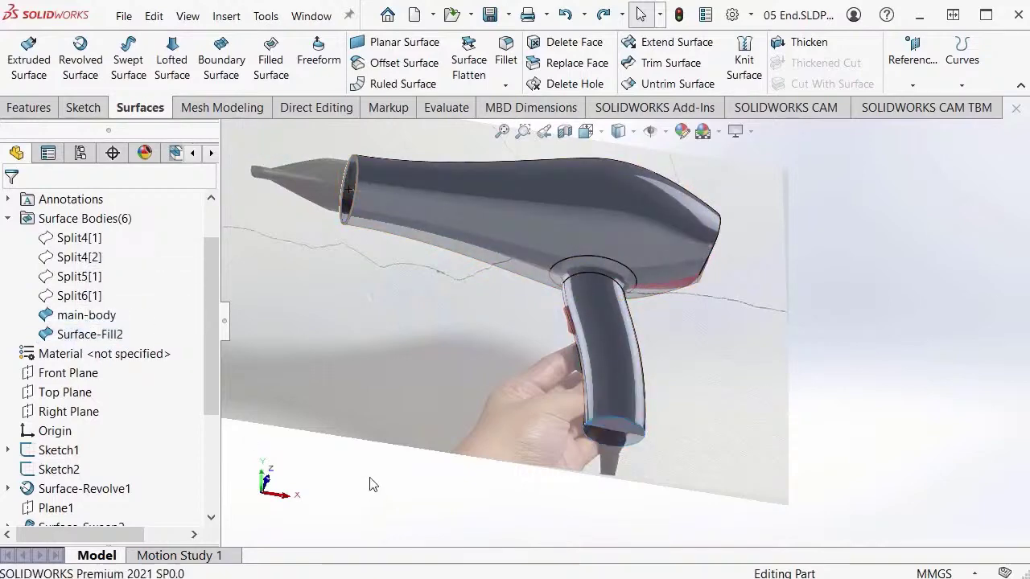
Step: Knit main-body and the Surface-Fill2 end cap with Merge entities into Surface-Knit3
left_click(741, 71)
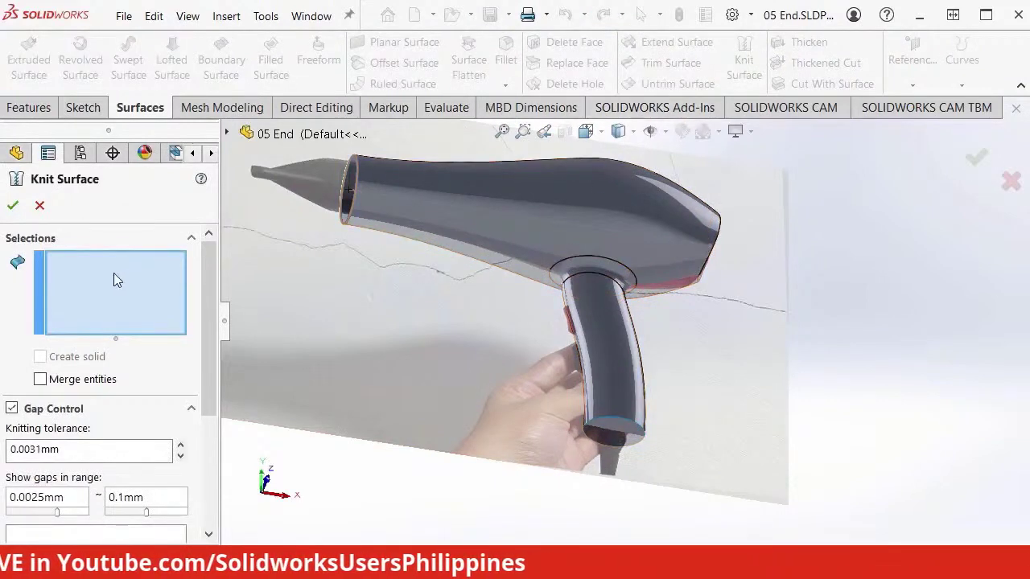
left_click(581, 232)
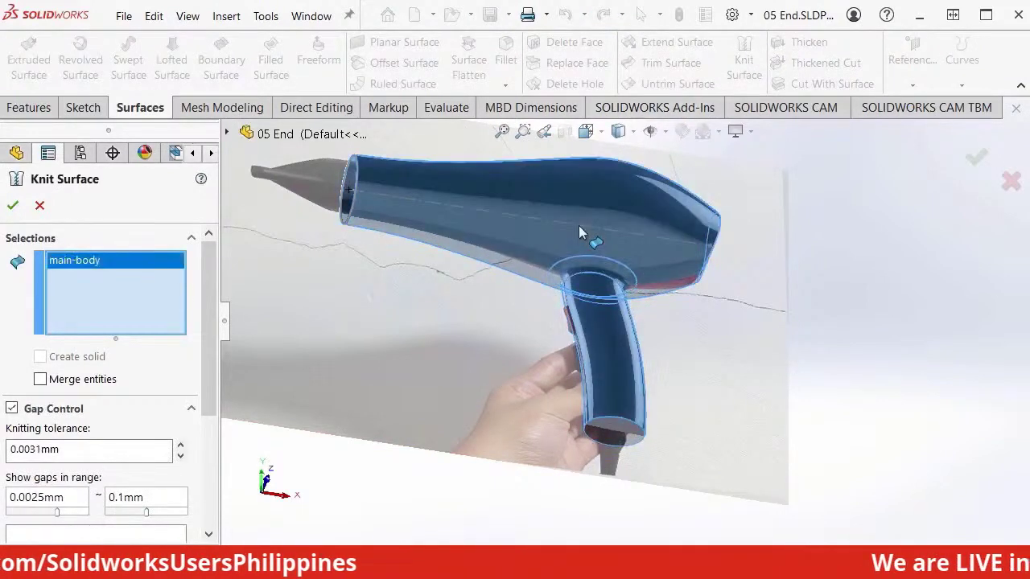
scroll(623, 450, "down", 8)
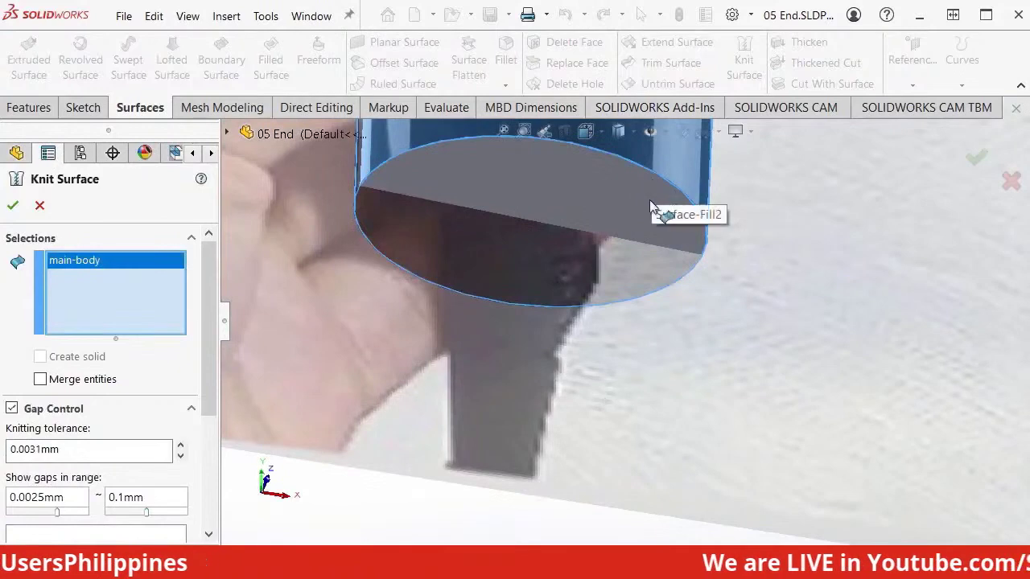
left_click(599, 201)
middle_click_drag(599, 202, 591, 330)
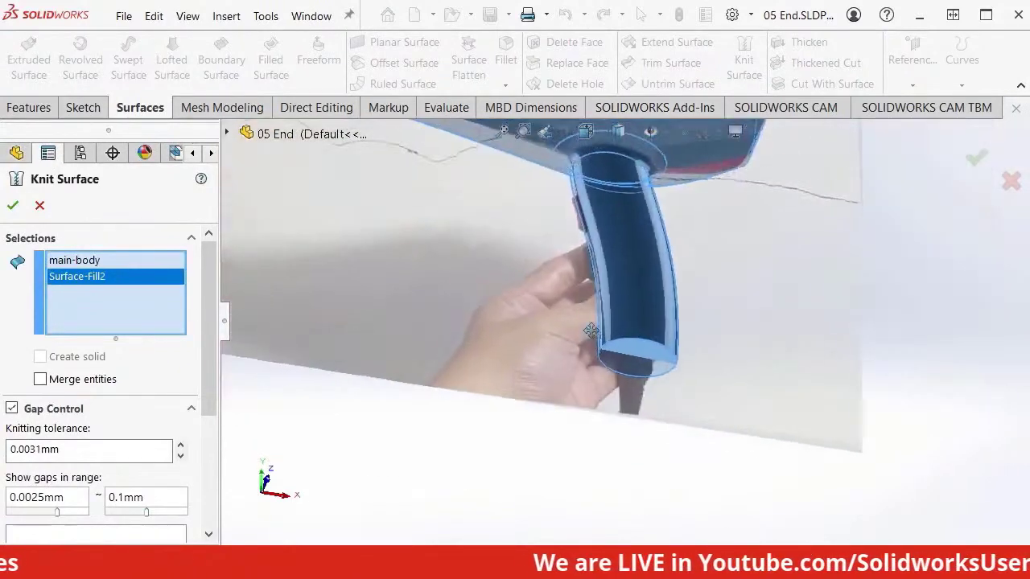
left_click_drag(212, 331, 210, 361)
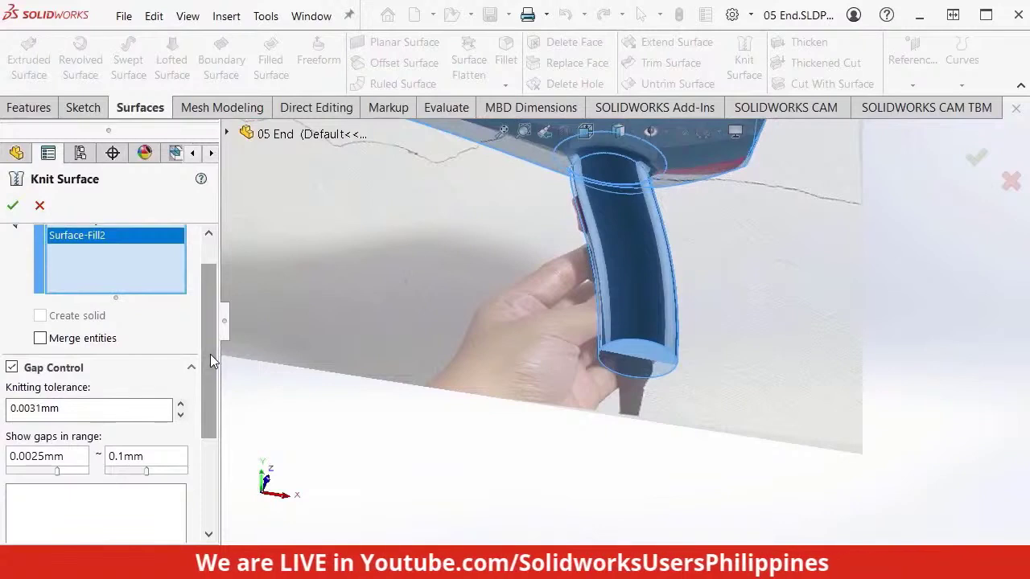
left_click(41, 339)
left_click_drag(208, 344, 220, 274)
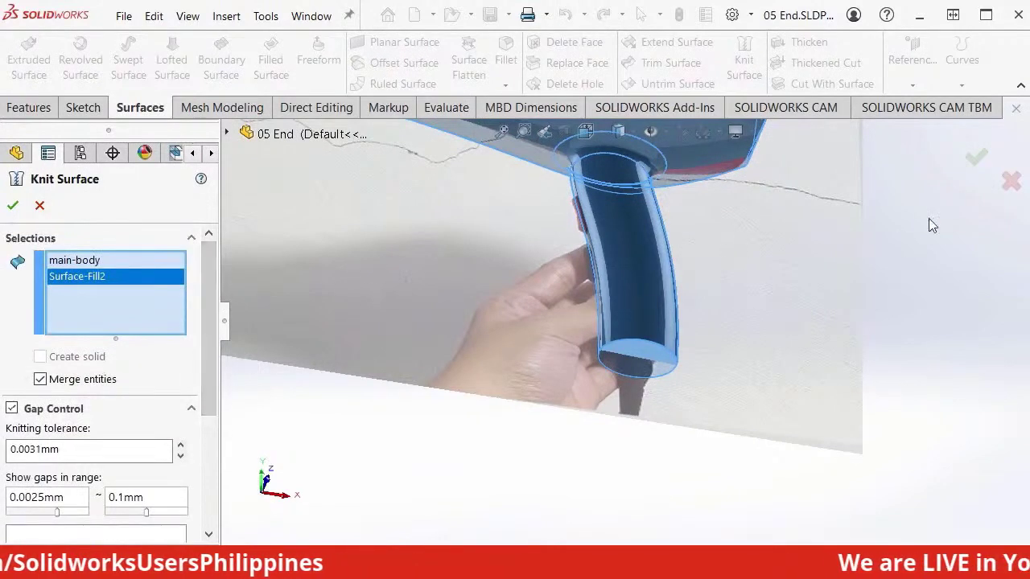
left_click(978, 160)
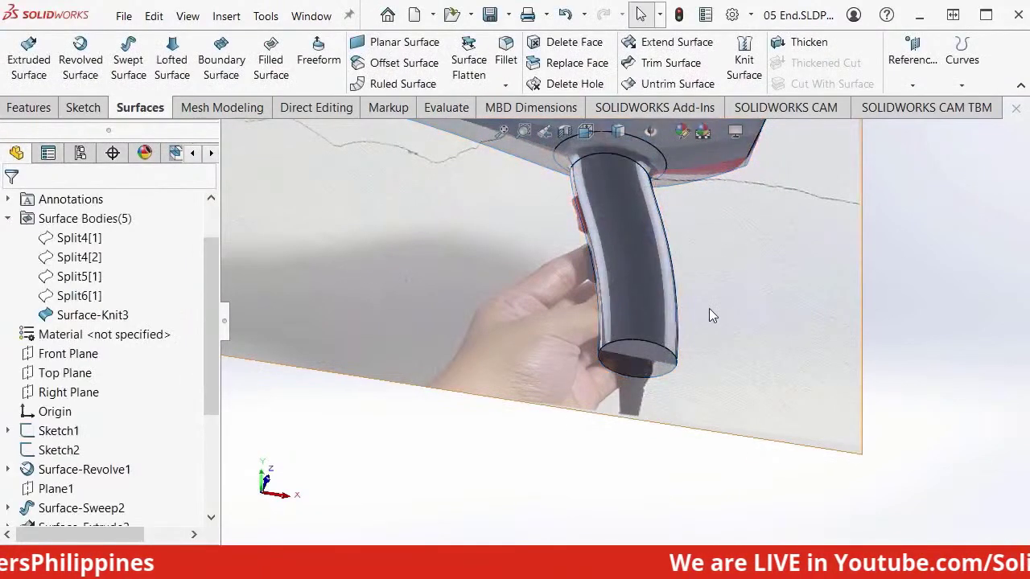
Step: Try renaming Surface-Knit3 to 'main-body' and dismiss the name-exists warning
left_click(103, 321)
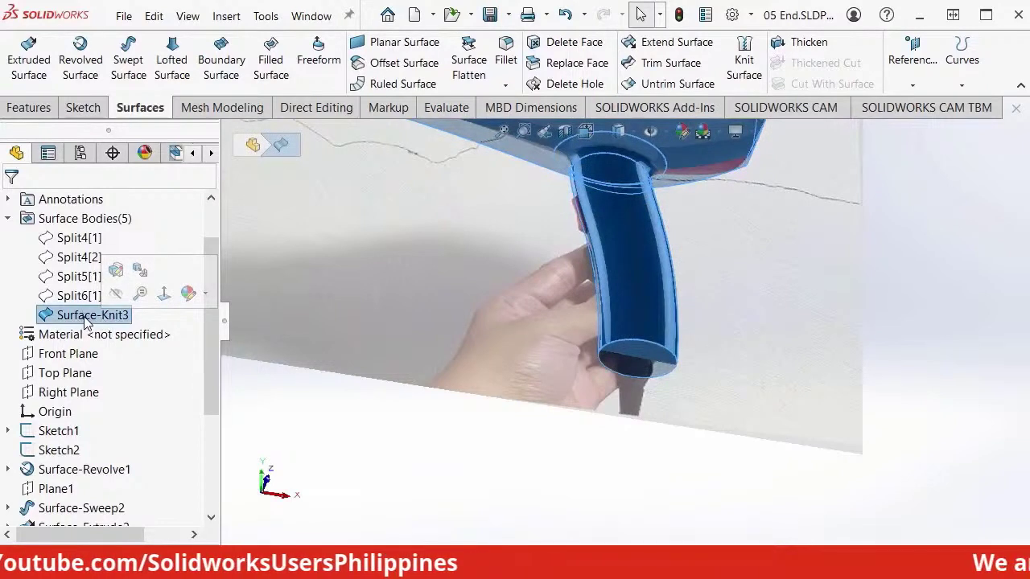
right_click(87, 322)
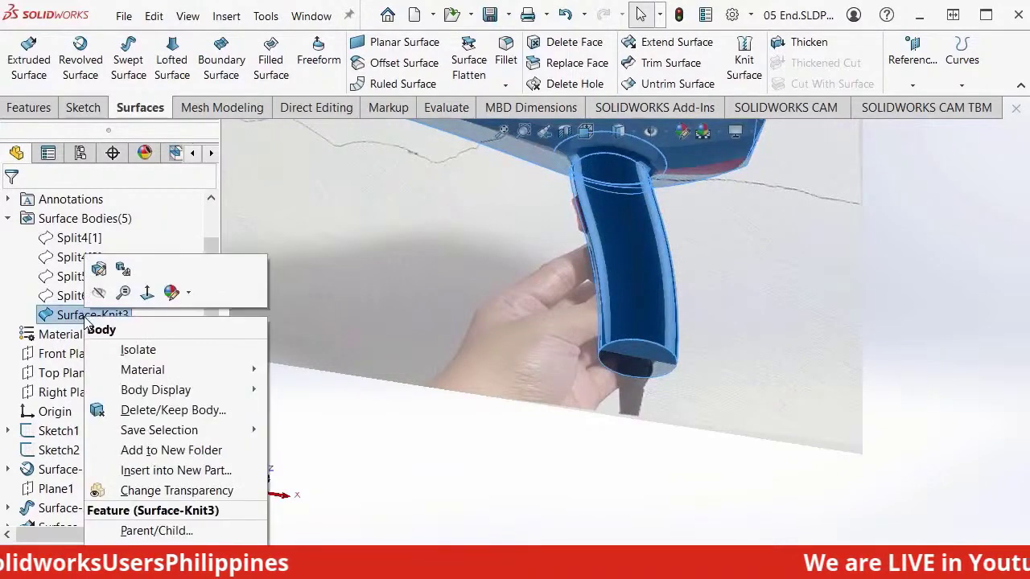
left_click(89, 315)
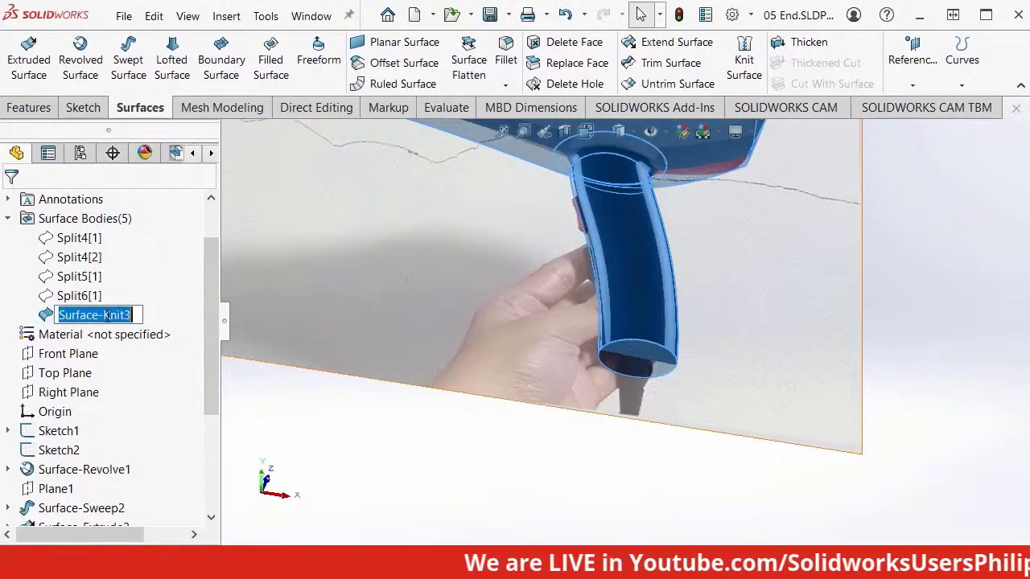
type("main-")
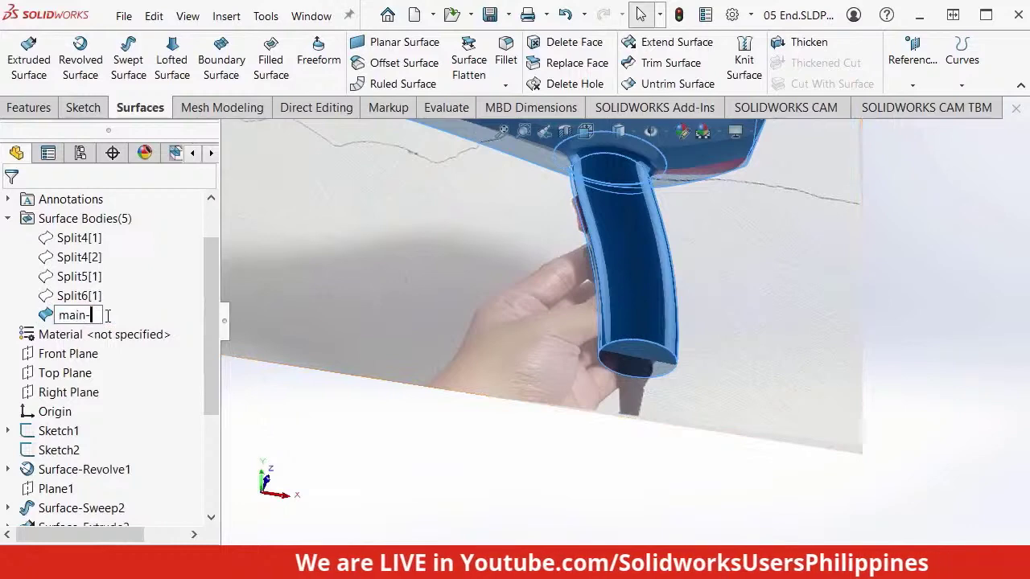
type("body")
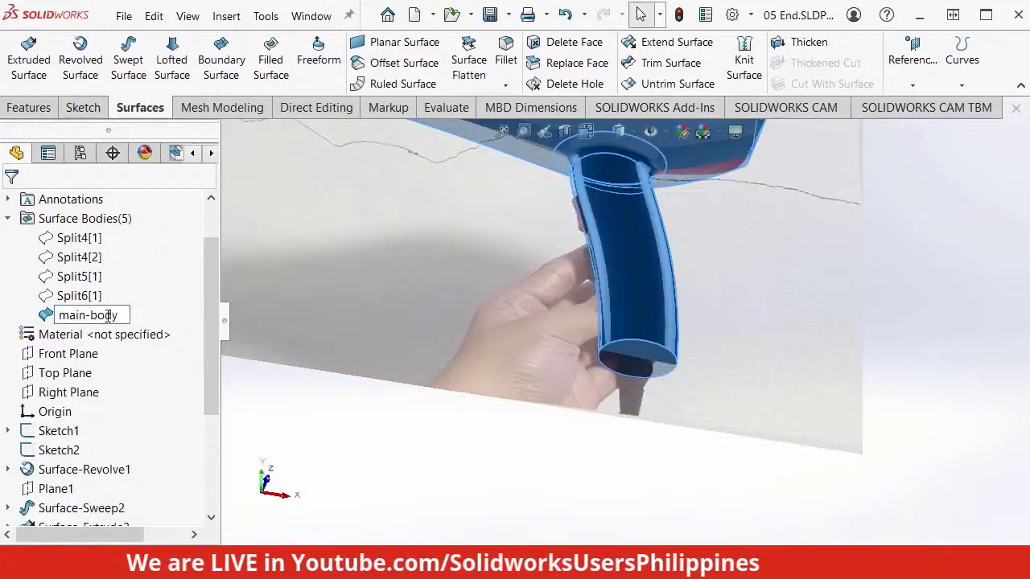
key("Return")
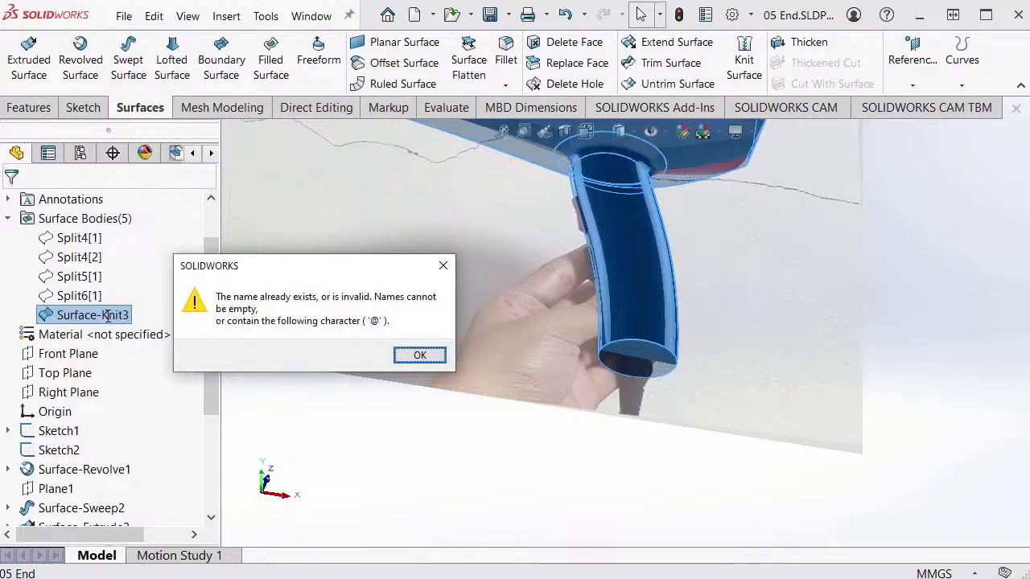
left_click(420, 357)
Step: Rename the body to 'main-body-02' and switch to the isometric view
right_click(104, 315)
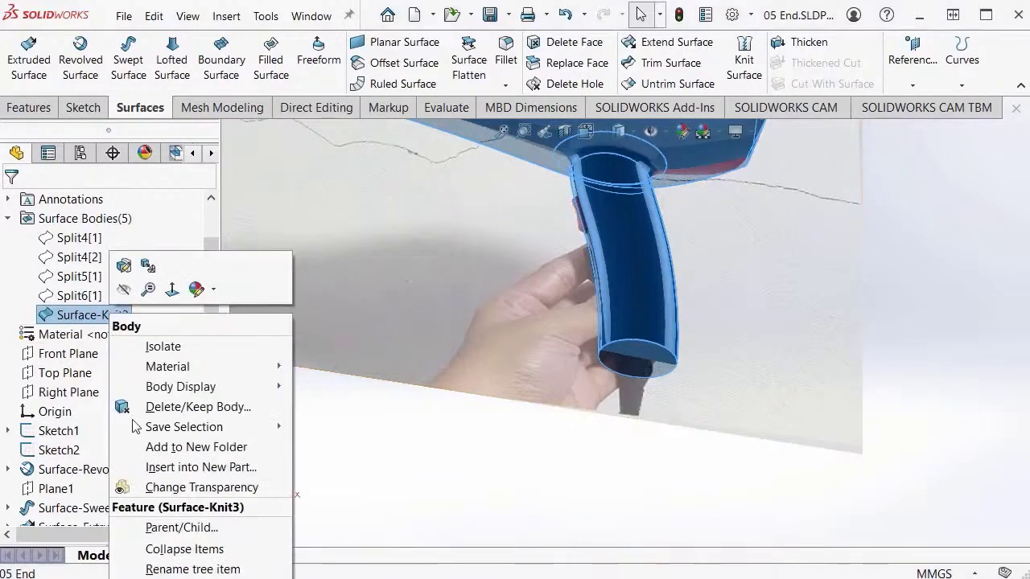
left_click(182, 570)
type("main-body-02")
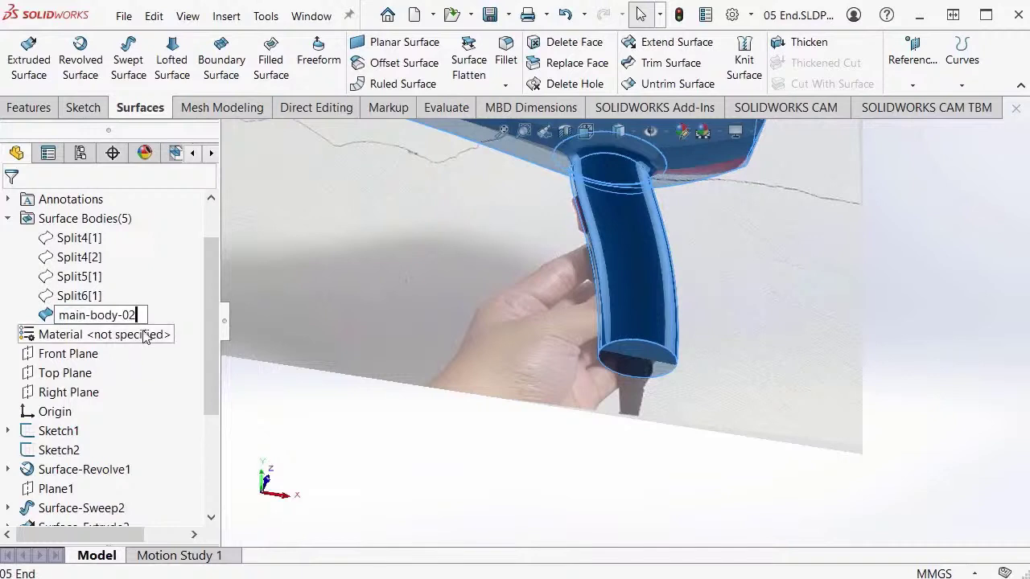
key("Return")
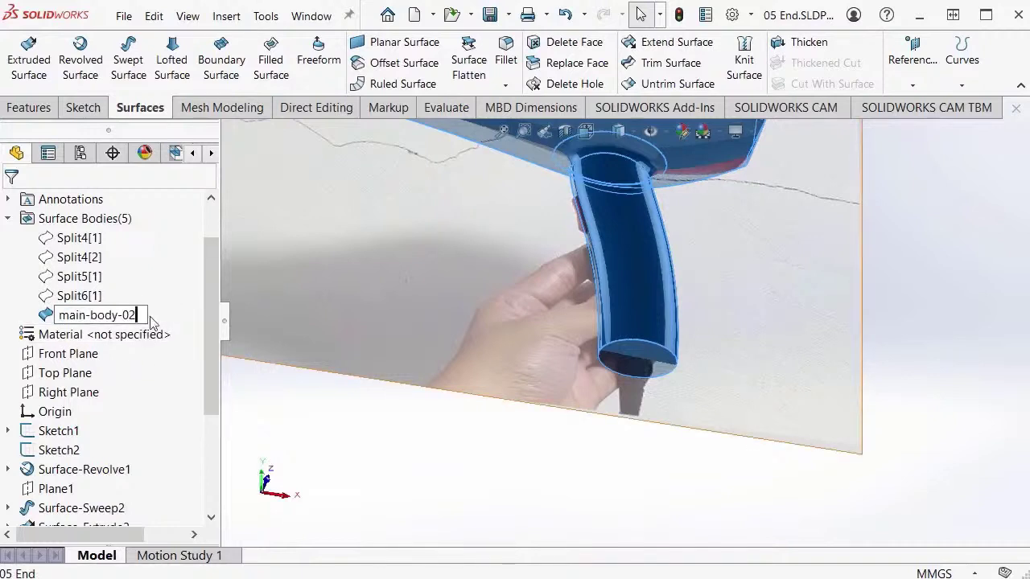
left_click(153, 322)
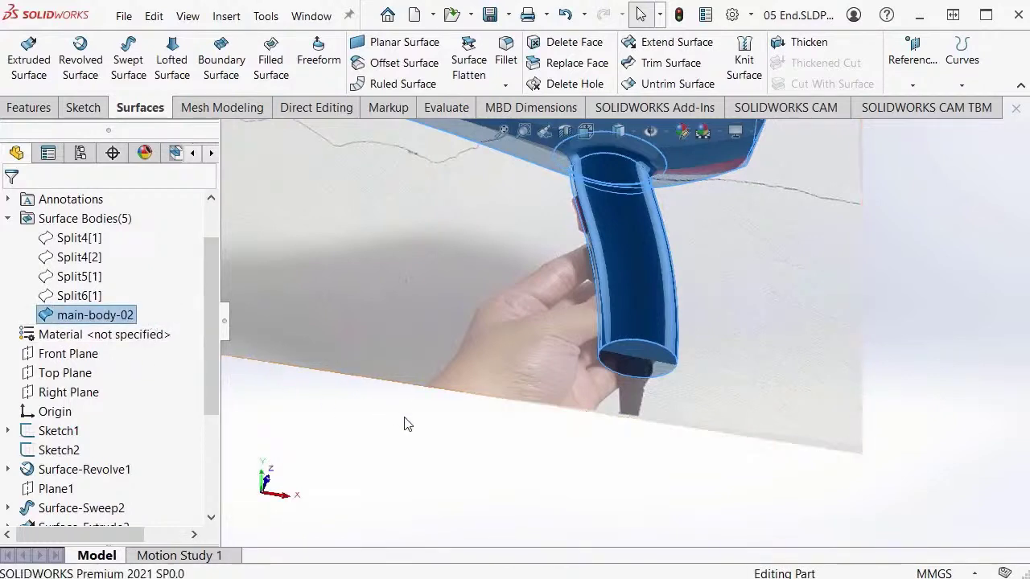
key("ctrl+7")
scroll(545, 322, "down", 5)
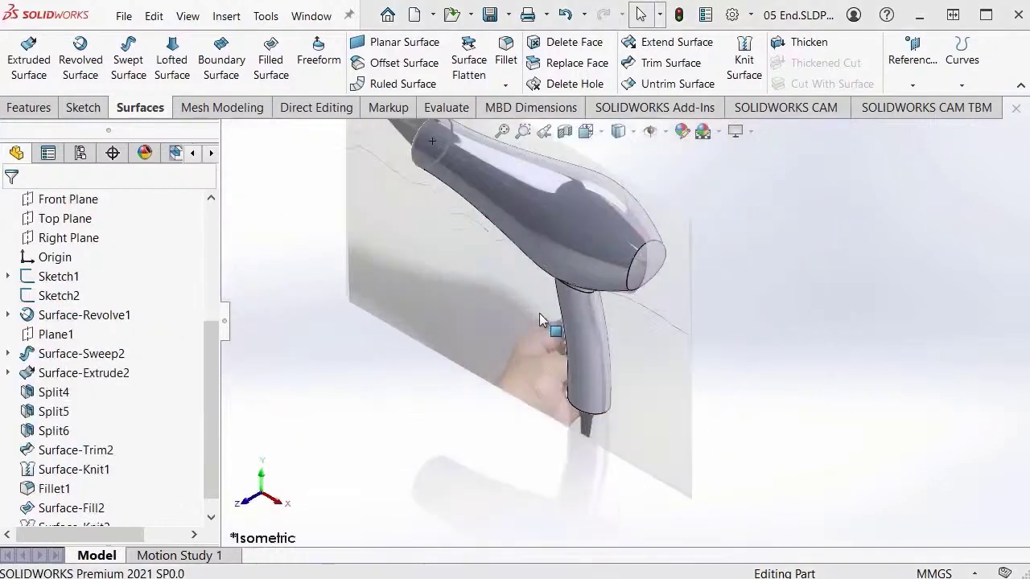
Step: Start a fillet on the handle's bottom edge, viewed from the front
key("ctrl+1")
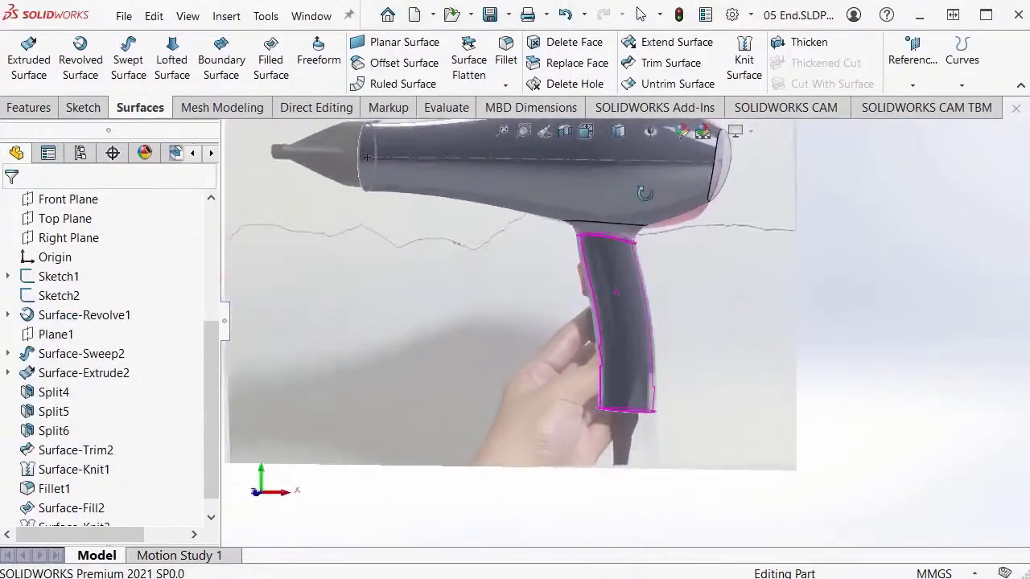
scroll(632, 338, "down", 5)
scroll(632, 338, "down", 2)
scroll(620, 260, "up", 1)
middle_click_drag(678, 236, 583, 368, "ctrl")
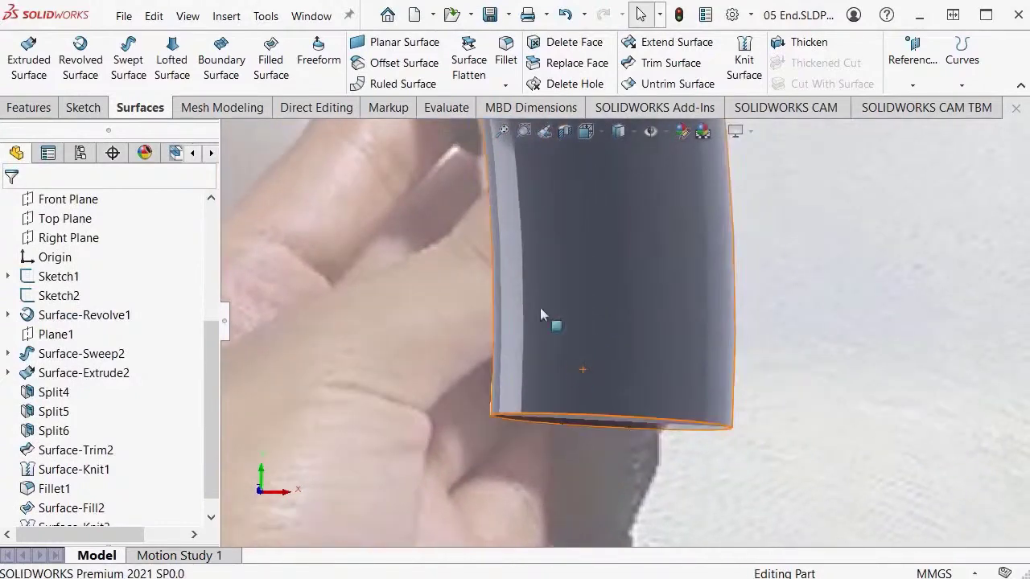
left_click(510, 61)
middle_click_drag(600, 320, 616, 397)
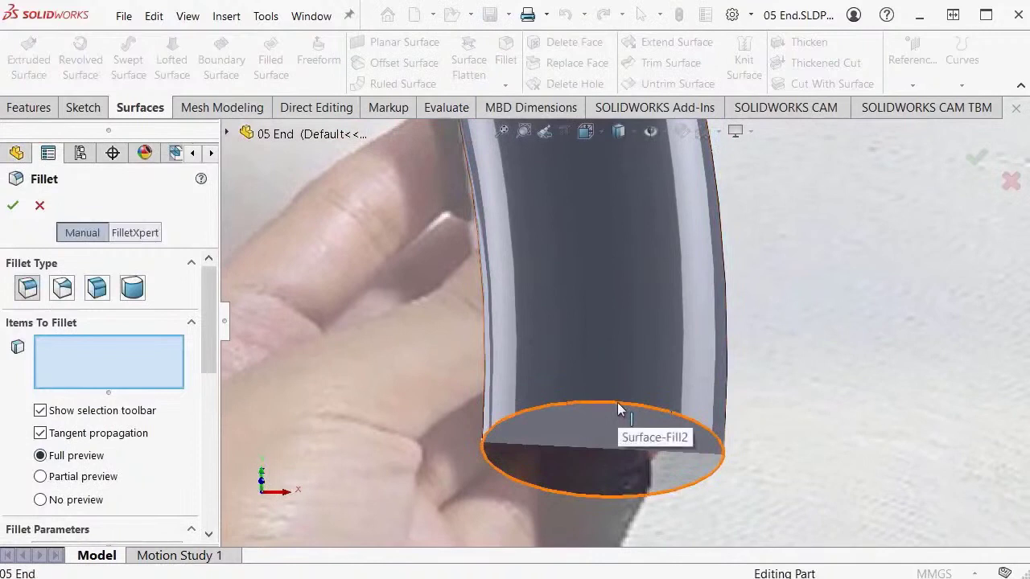
left_click(617, 402)
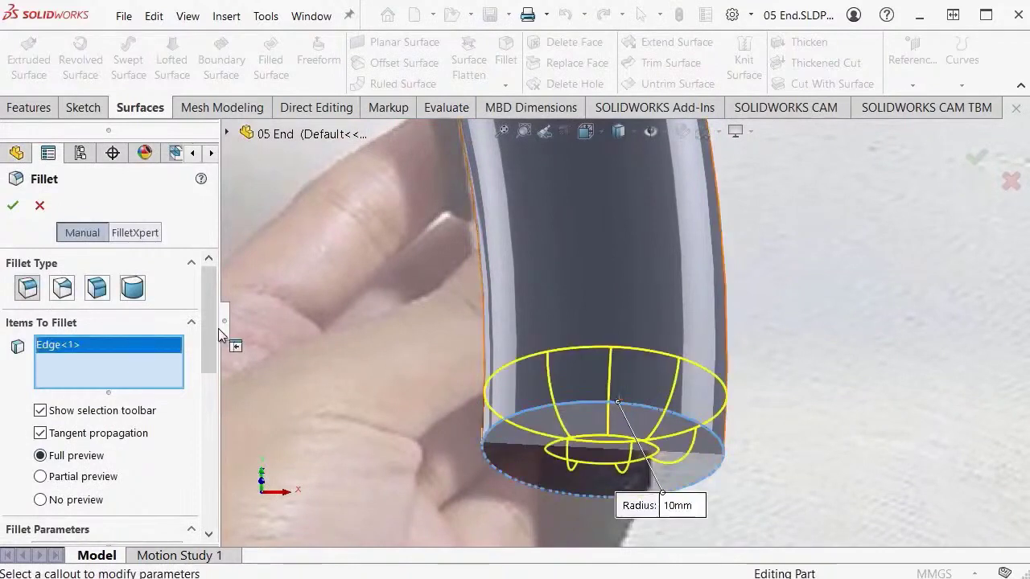
Step: Set the fillet radius to 5 mm and confirm it from the Front view
left_click_drag(214, 327, 207, 387)
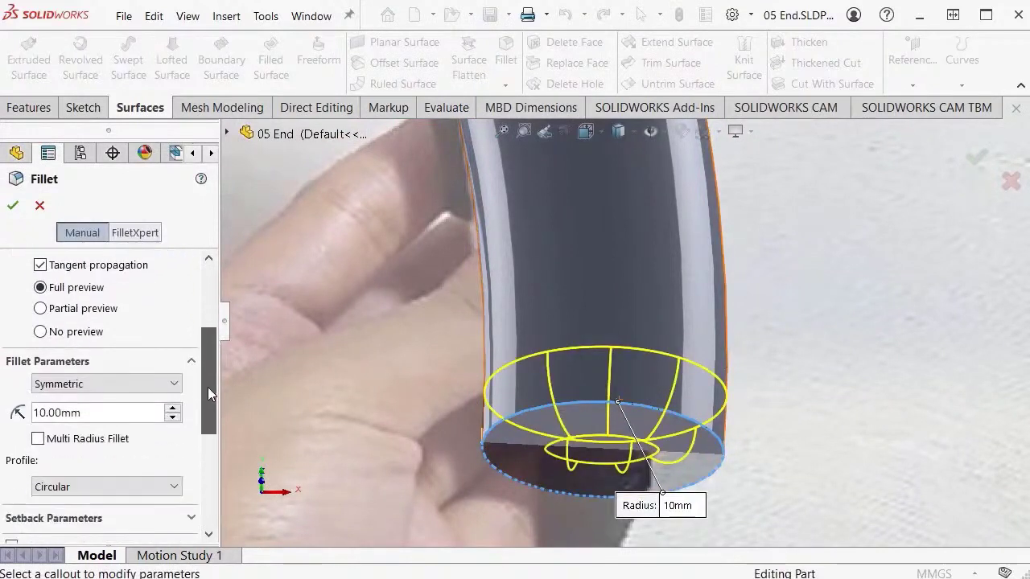
double_click(89, 411)
type("5")
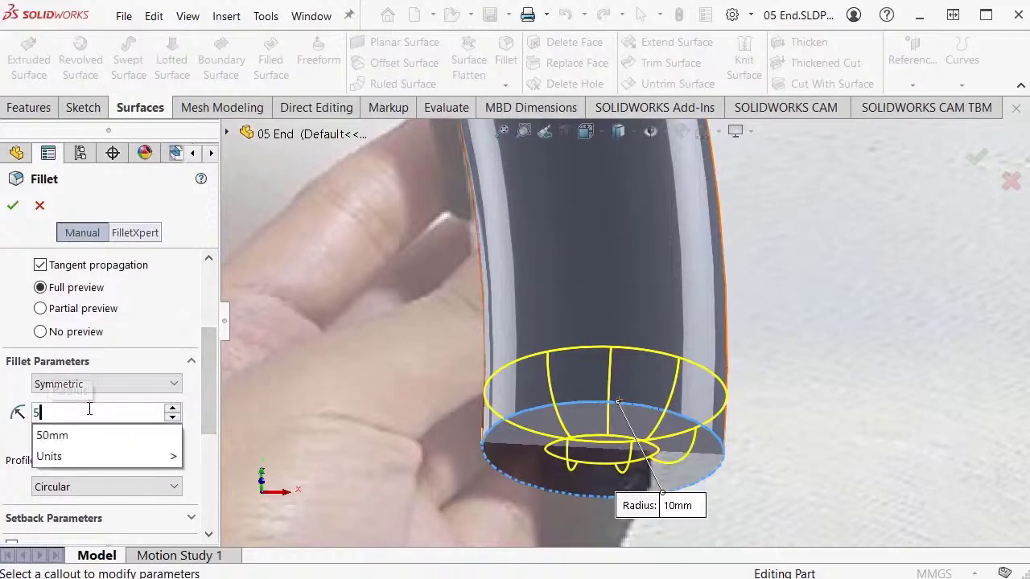
key("Return")
middle_click_drag(595, 306, 643, 374)
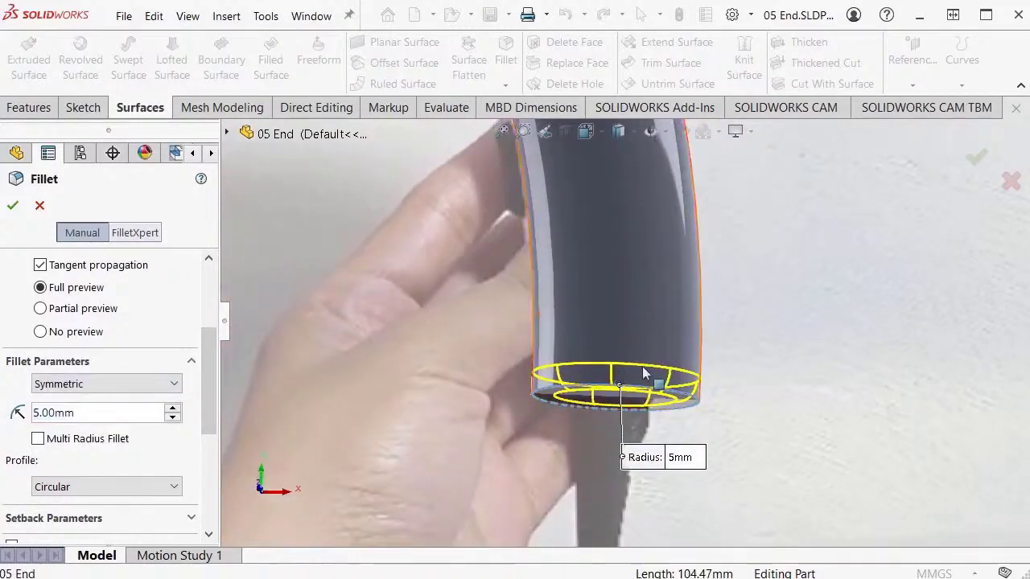
left_click(586, 131)
left_click(609, 203)
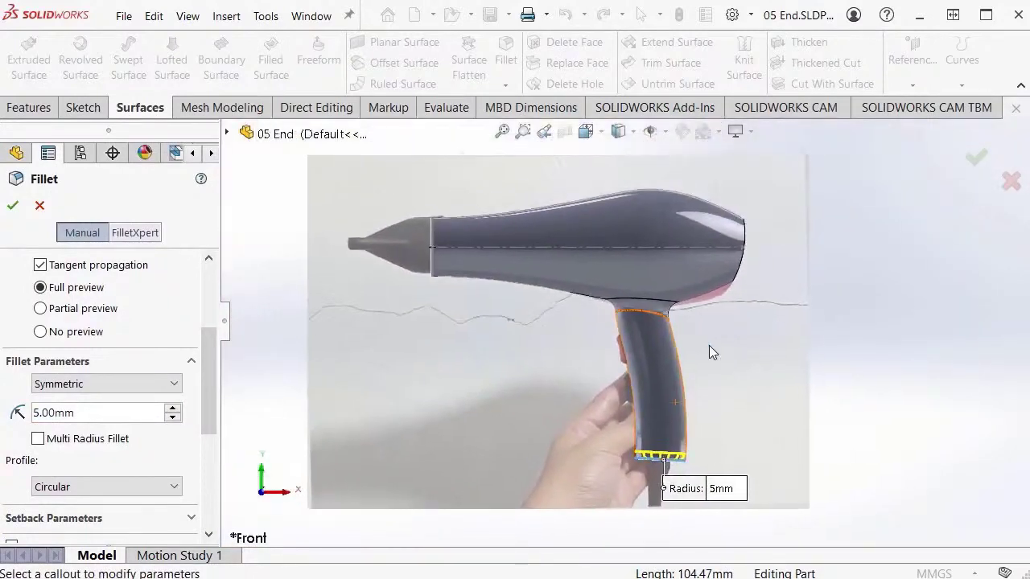
left_click(976, 158)
middle_click_drag(897, 255, 919, 260, "ctrl")
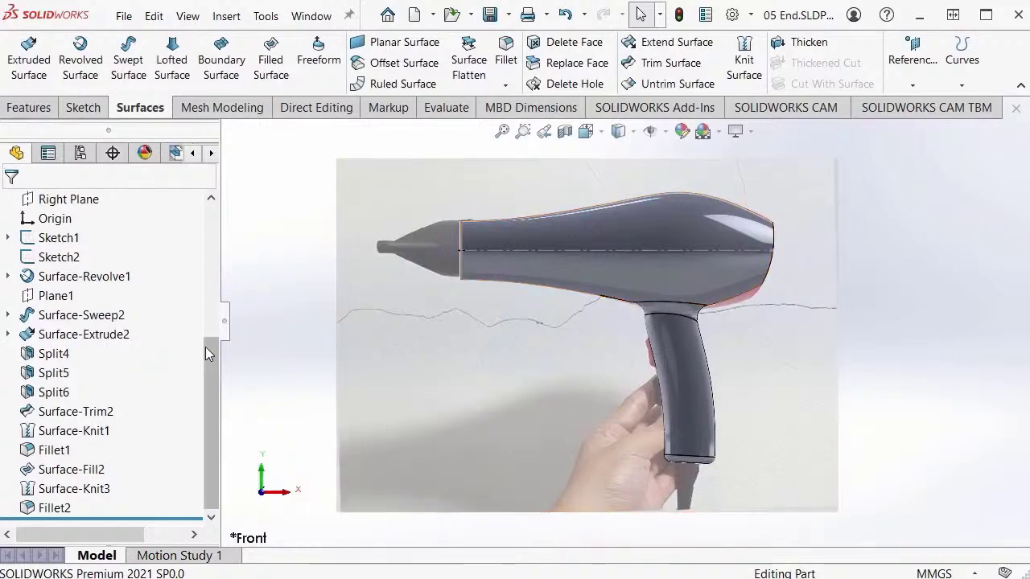
Step: Hide Sketch1 and its reference picture, fitting the dryer in view
left_click_drag(208, 355, 216, 315)
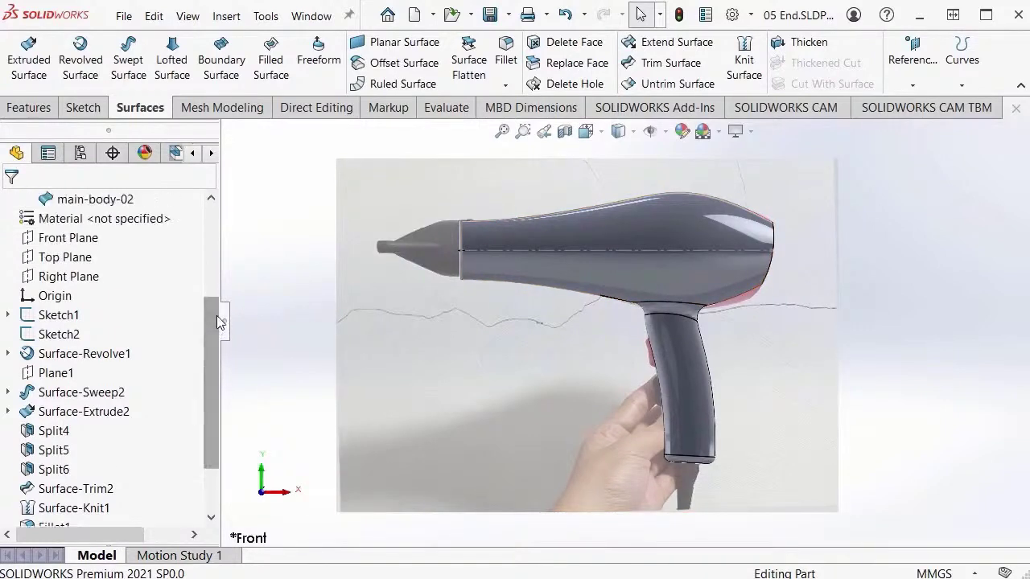
left_click(58, 316)
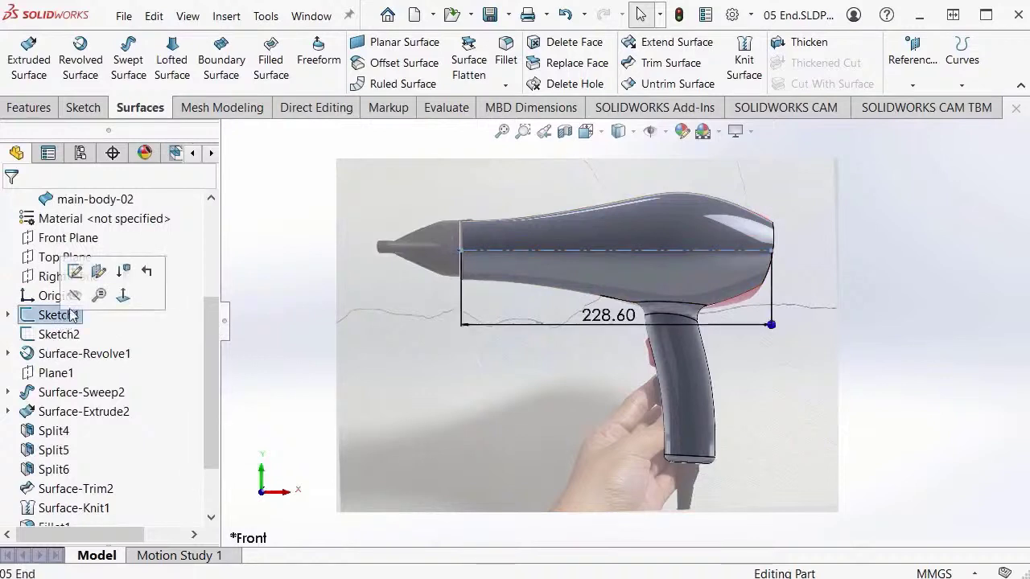
left_click(74, 297)
key("f")
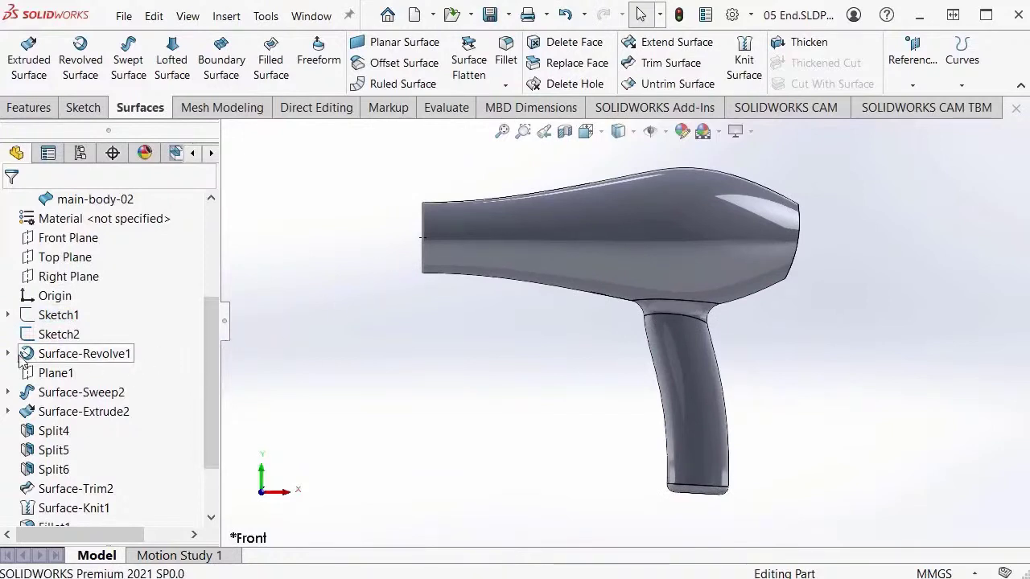
Step: Show Sketch3's detail curves under Surface-Revolve1 on the model
left_click(8, 353)
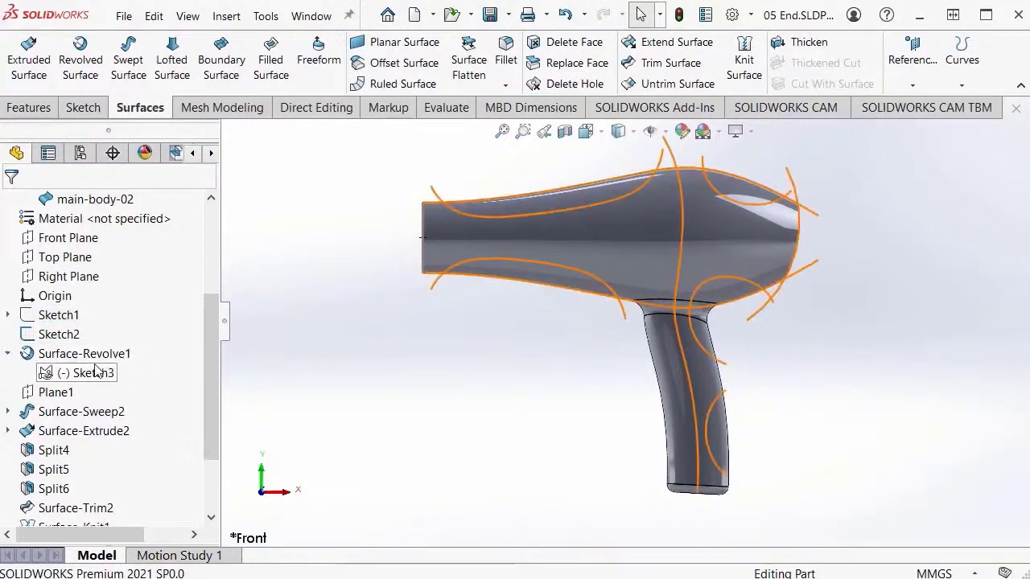
left_click(46, 381)
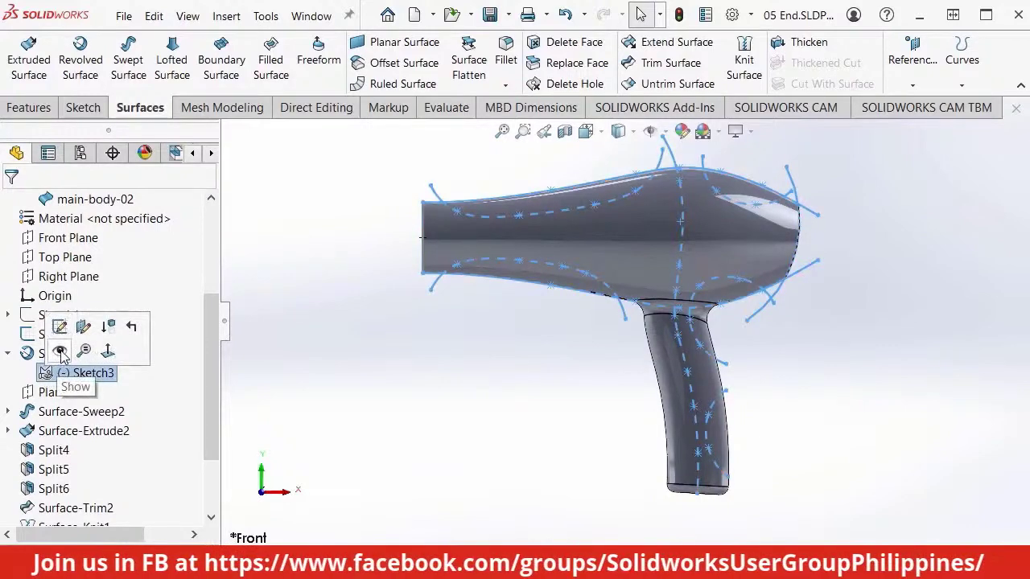
left_click(60, 352)
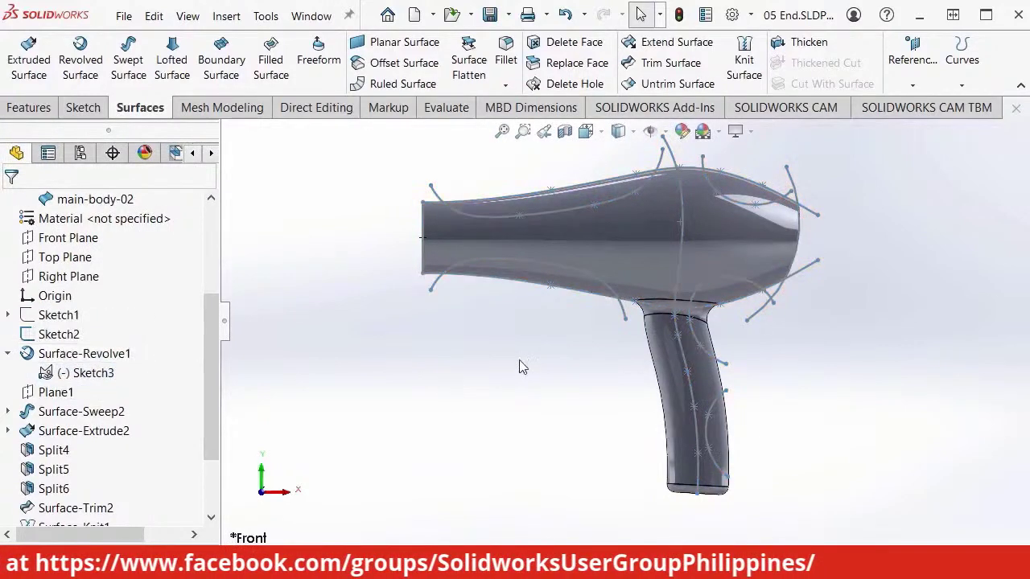
middle_click_drag(520, 364, 442, 402, "ctrl")
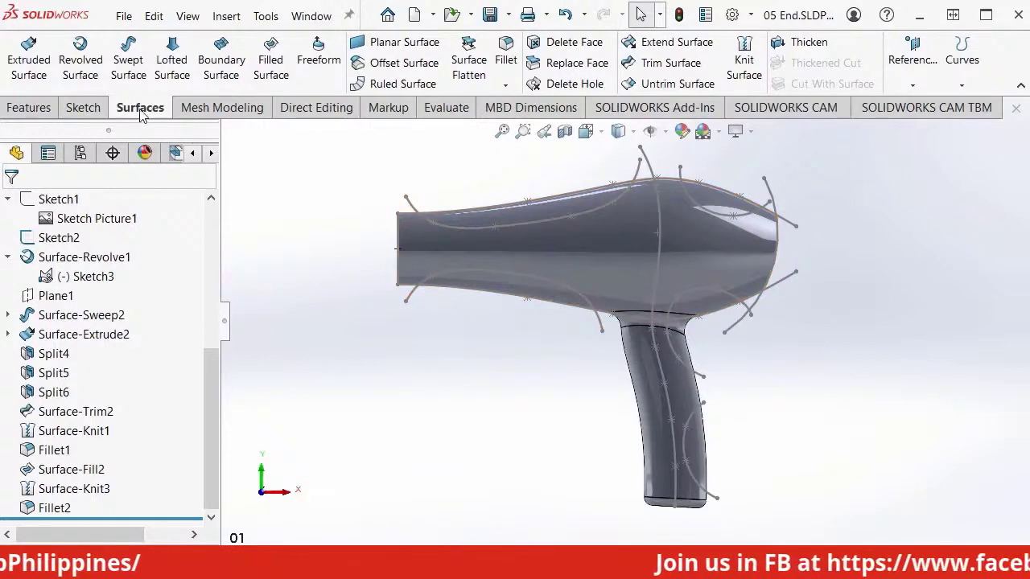
left_click(31, 63)
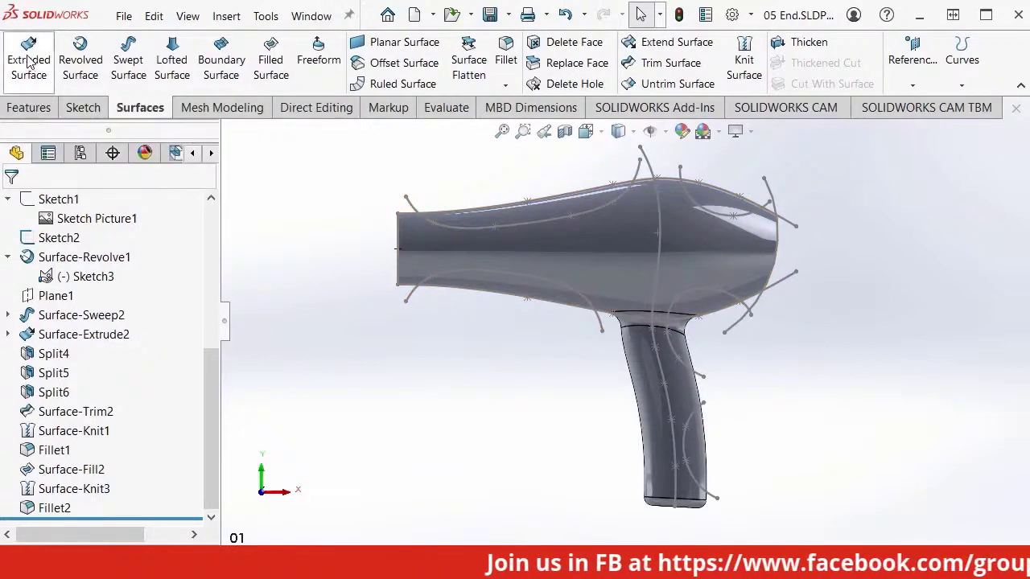
Step: Select the five Sketch3 detail curves as contours for a new extruded surface
scroll(533, 234, "down", 5)
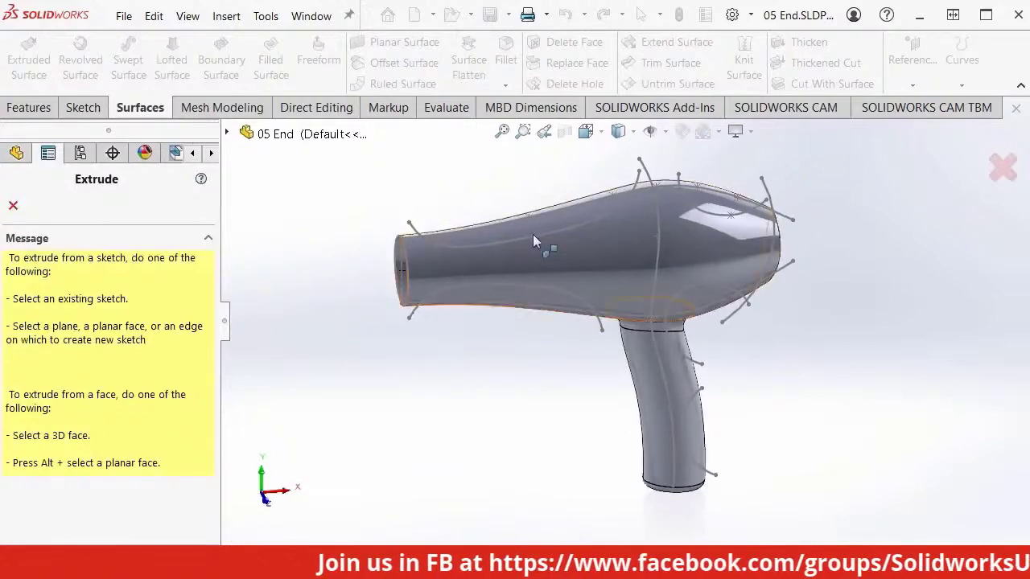
key("Escape")
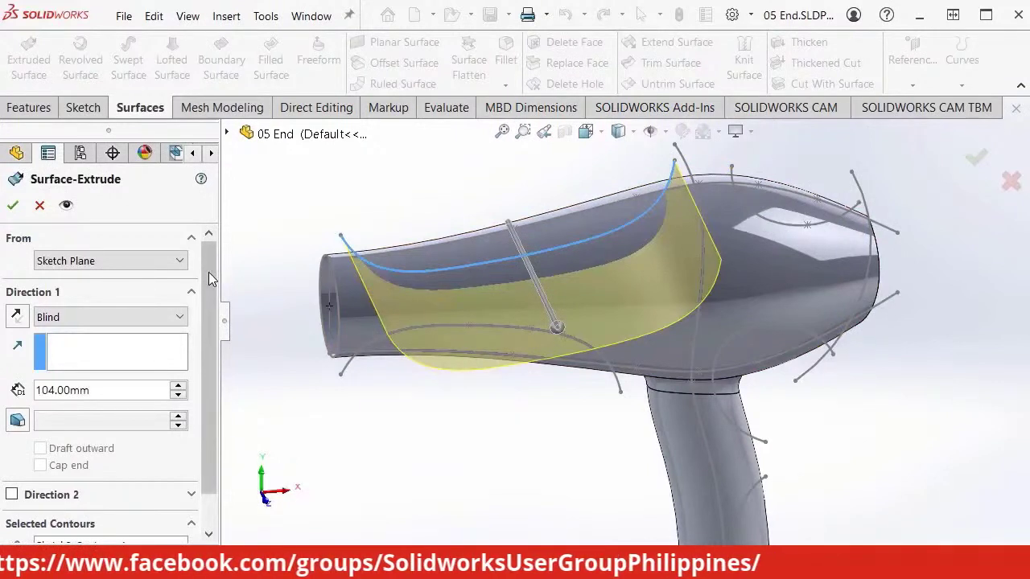
left_click_drag(209, 272, 213, 374)
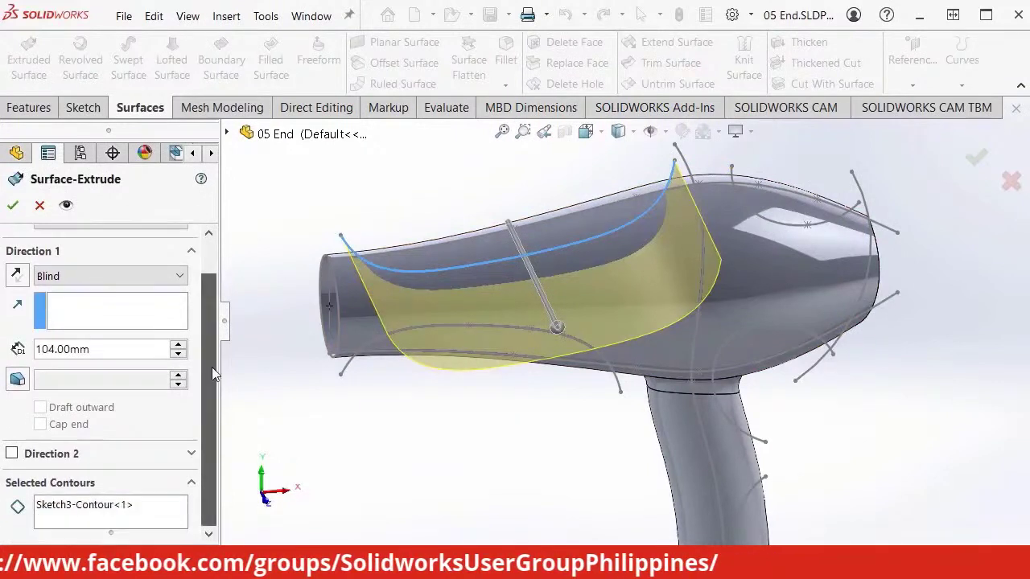
left_click(158, 510)
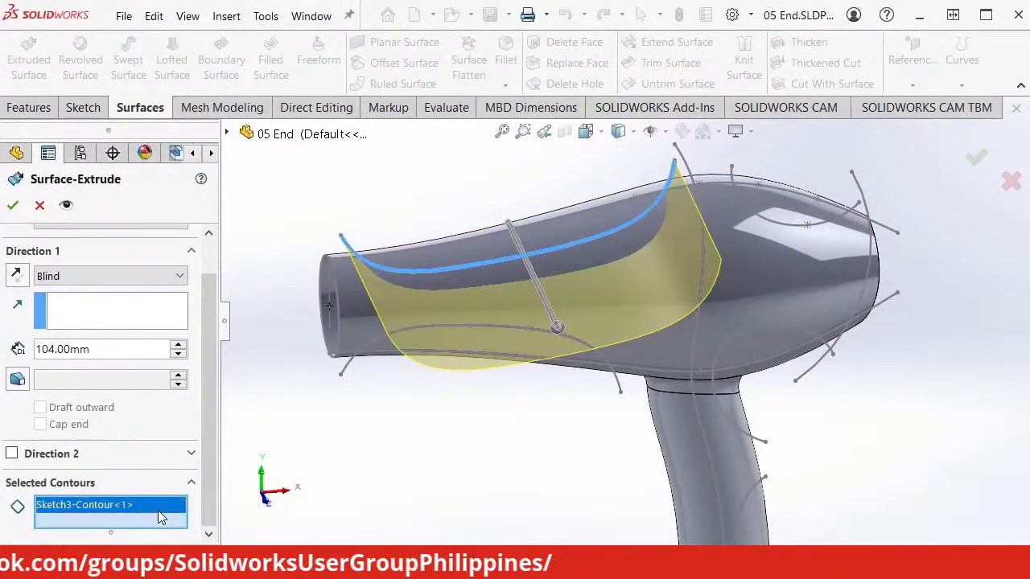
left_click(787, 231)
mouse_move(820, 366)
middle_mouse_down()
mouse_move(811, 313)
mouse_move(792, 338)
middle_mouse_up()
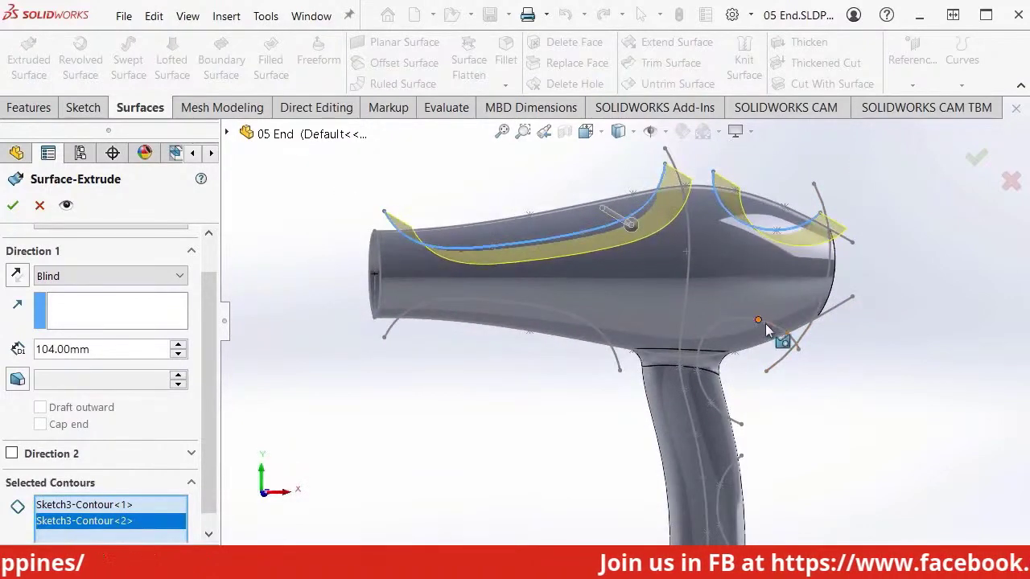
left_click(768, 330)
middle_click_drag(704, 388, 717, 345, "ctrl")
middle_click_drag(811, 327, 826, 396, "ctrl")
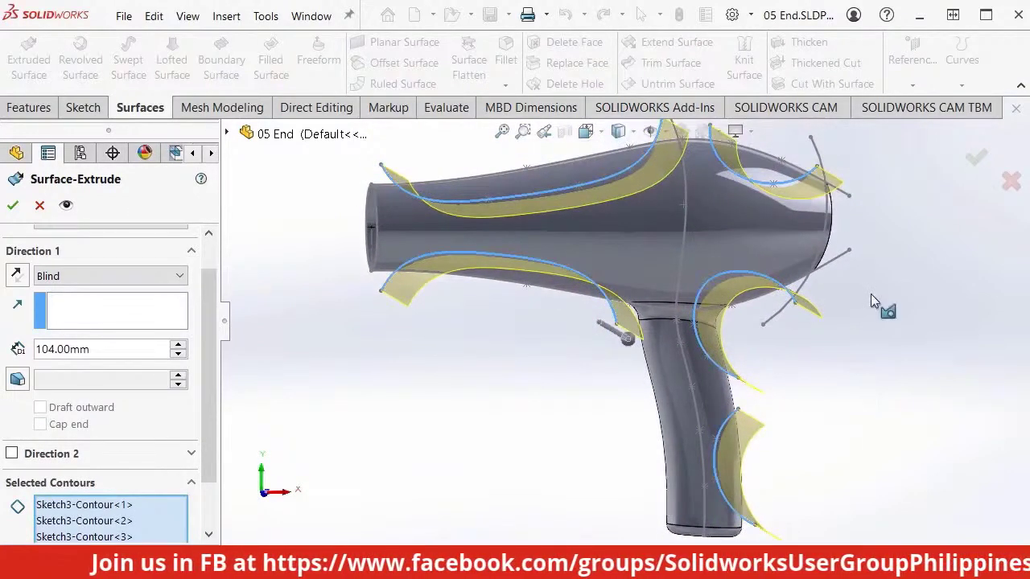
key("space")
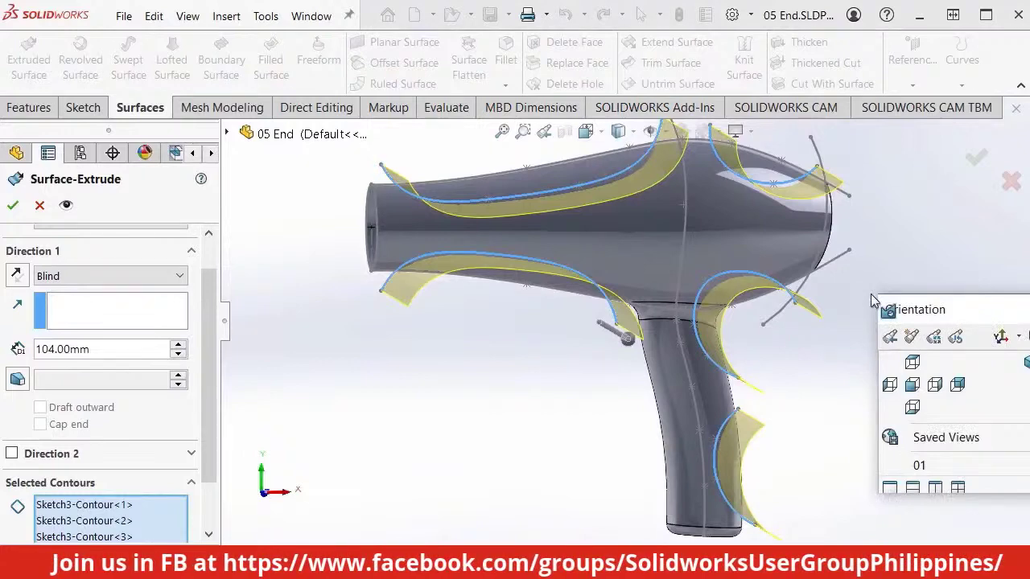
left_click(911, 362)
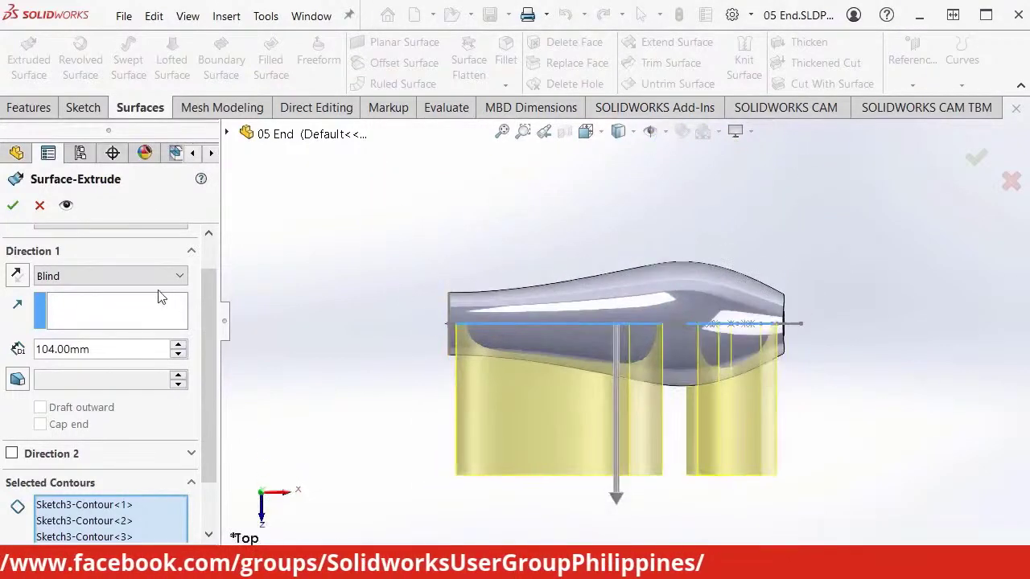
Step: Set the extrusion to Mid Plane at 103 mm and accept the surfaces
left_click(118, 277)
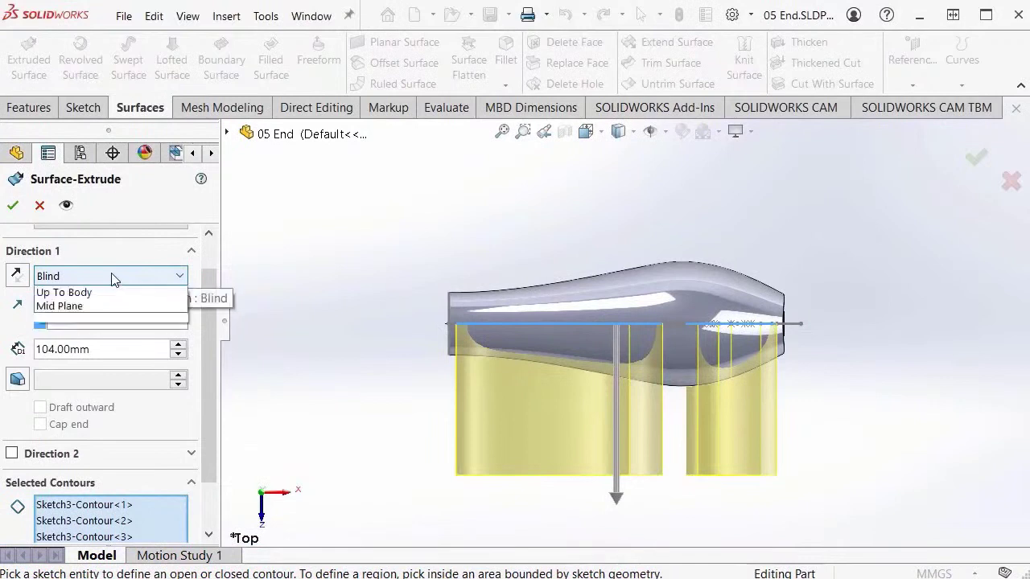
left_click(102, 376)
scroll(619, 357, "down", 2)
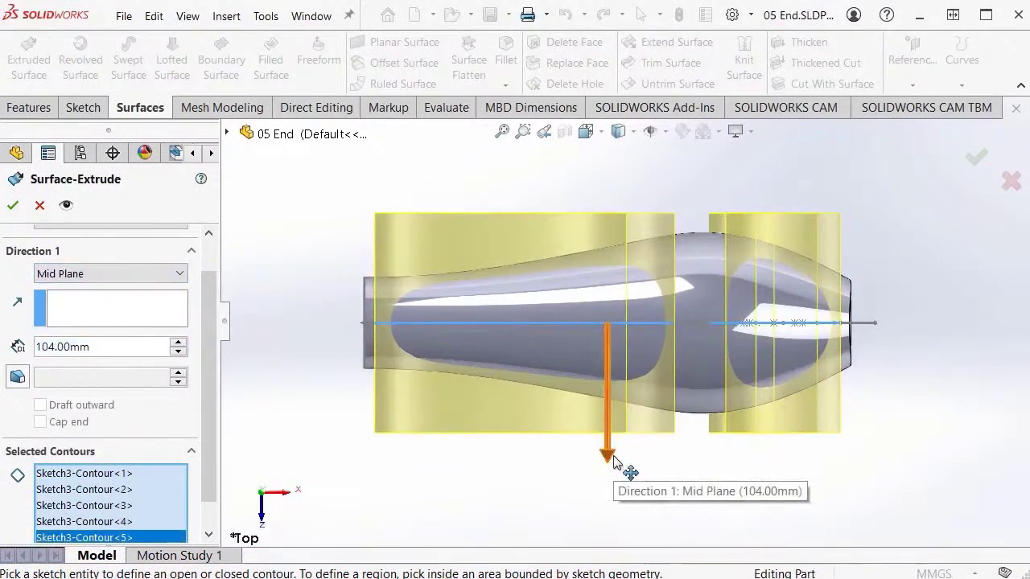
mouse_move(611, 463)
left_mouse_down()
mouse_move(617, 428)
mouse_move(617, 441)
left_mouse_up()
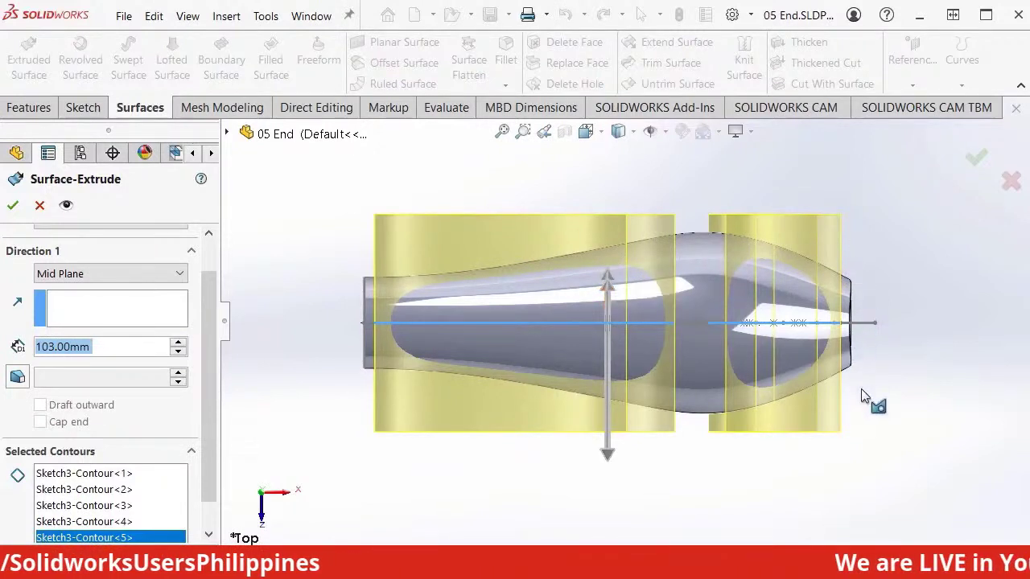
left_click(976, 162)
middle_click_drag(892, 266, 883, 107)
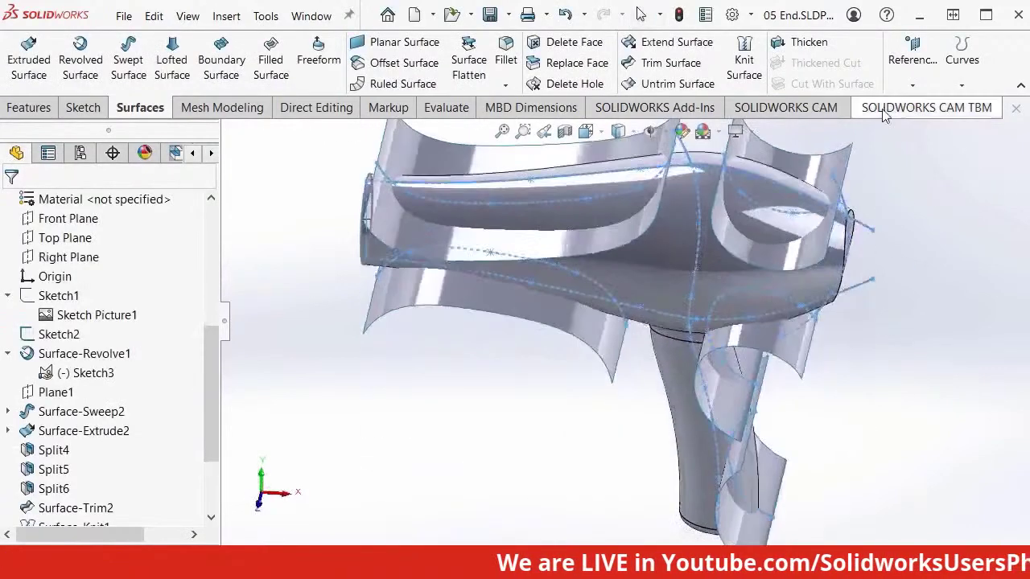
Step: Hide the Sketch3 curves from the side view, leaving the dryer body and extruded surfaces
key("ctrl+1")
scroll(841, 223, "up", 5)
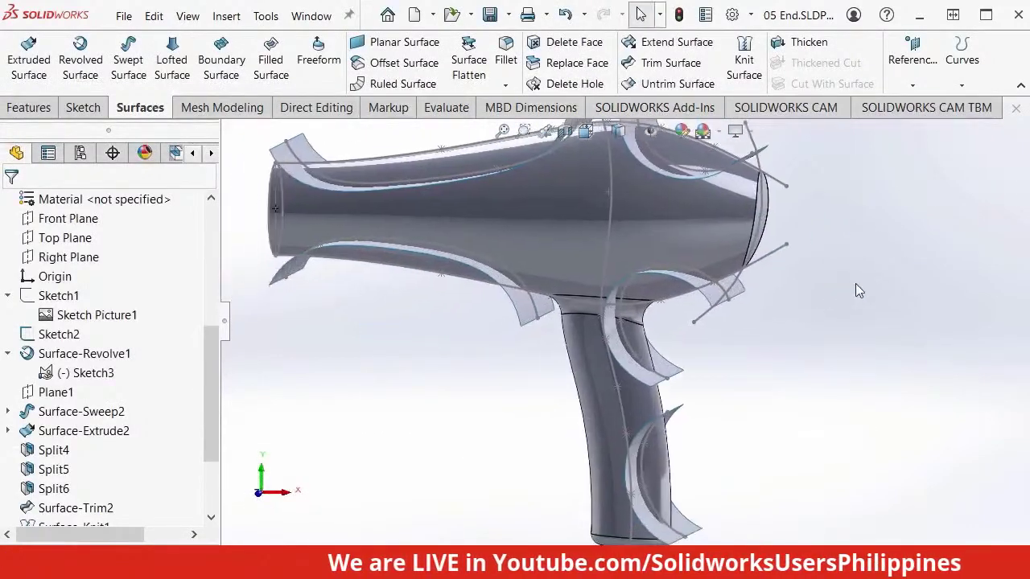
scroll(856, 290, "up", 2)
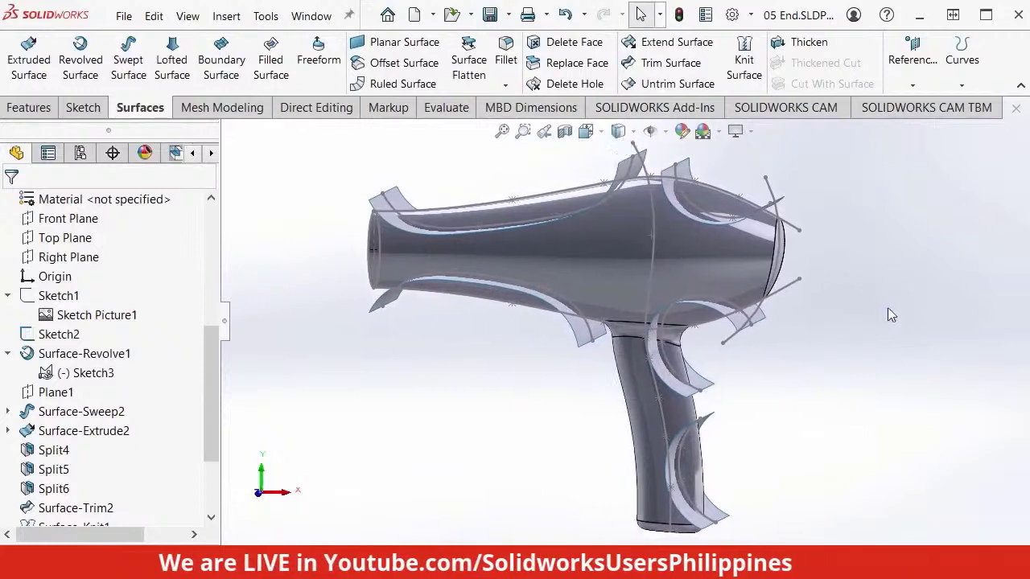
left_click(792, 288)
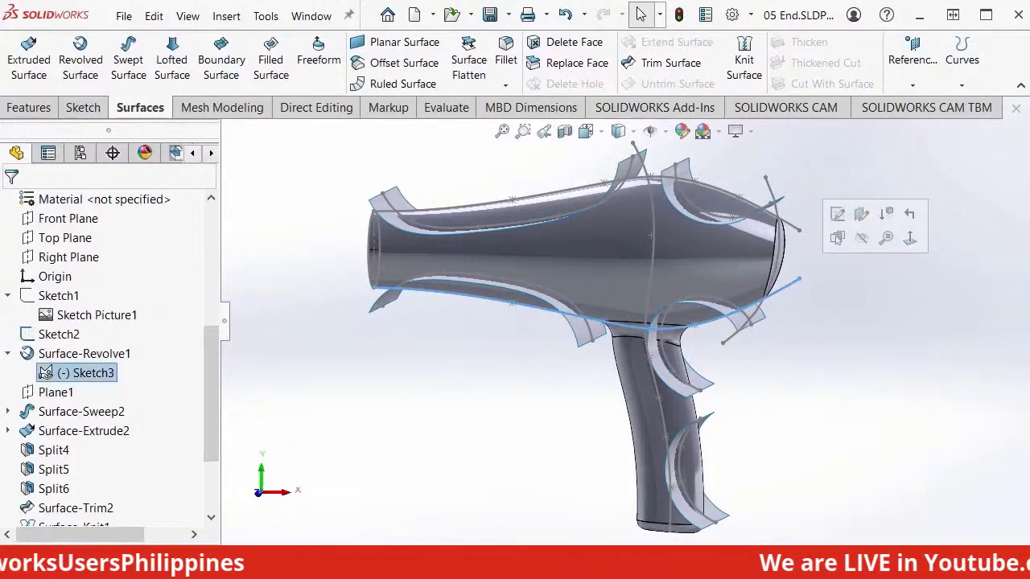
left_click(862, 238)
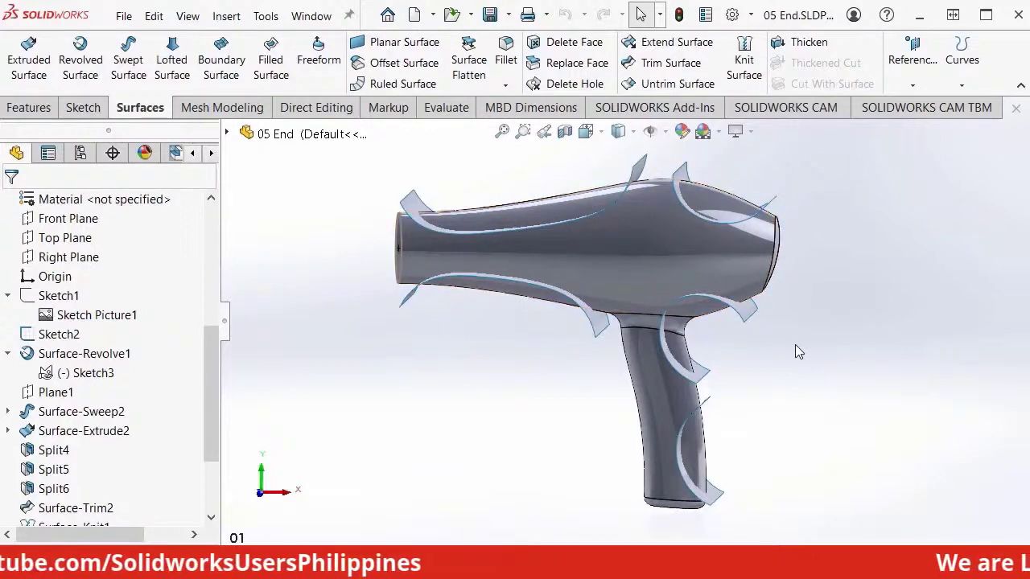
mouse_move(621, 344)
middle_mouse_down()
mouse_move(713, 345)
mouse_move(636, 354)
middle_mouse_up()
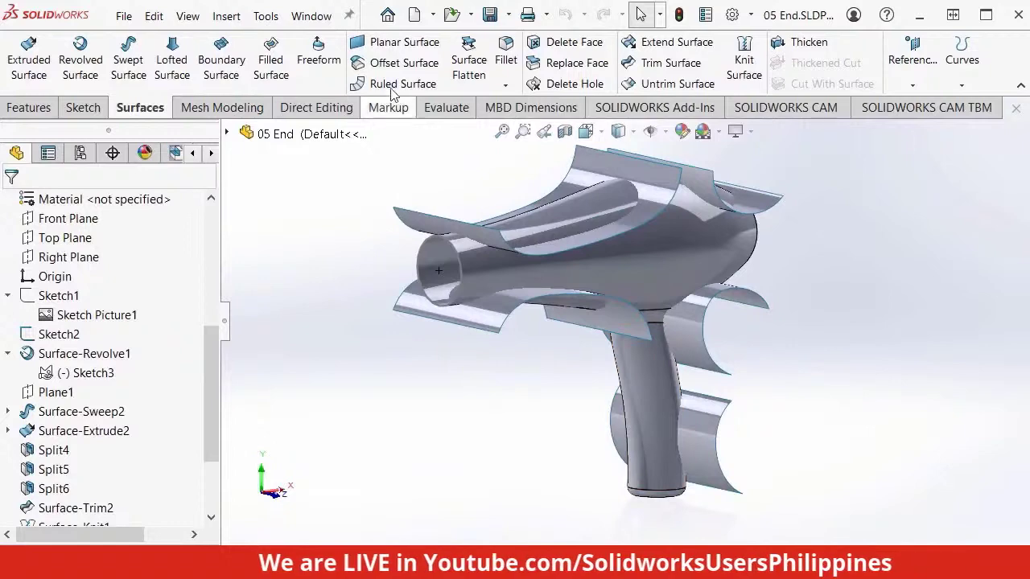
left_click(403, 65)
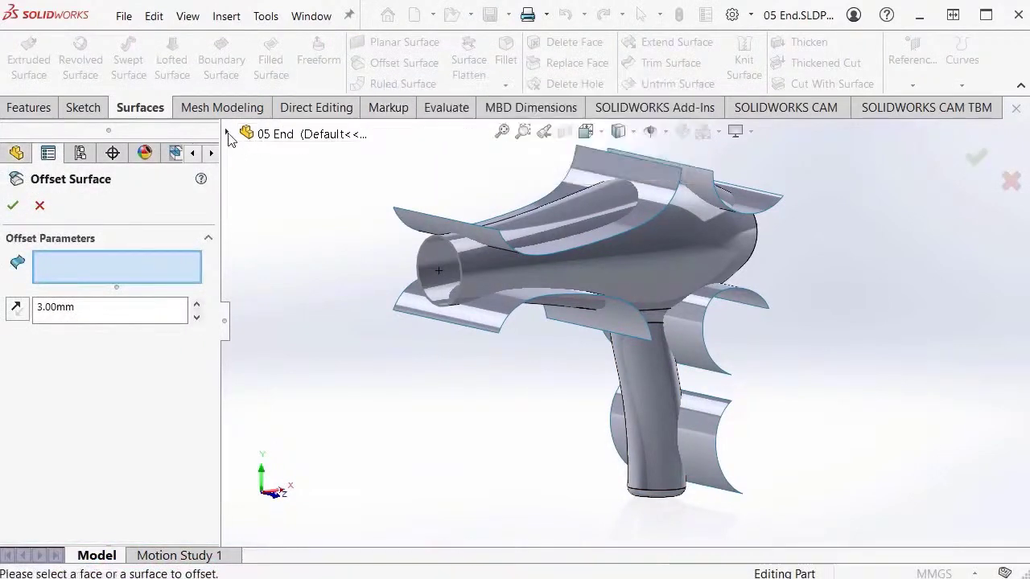
Step: Offset main-body-02 by 3 mm in the reversed direction, creating Surface-Offset2
left_click(227, 134)
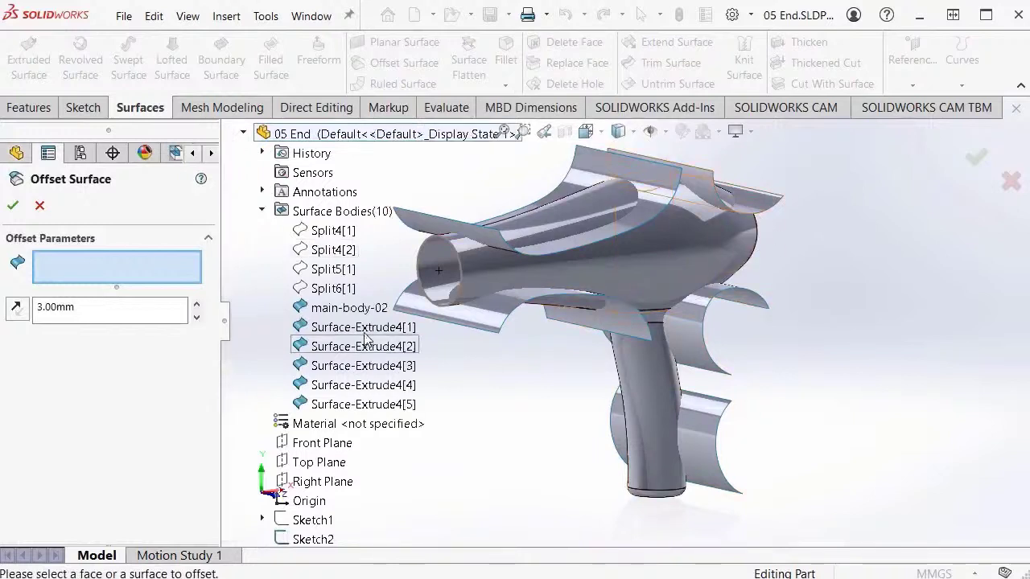
left_click(145, 266)
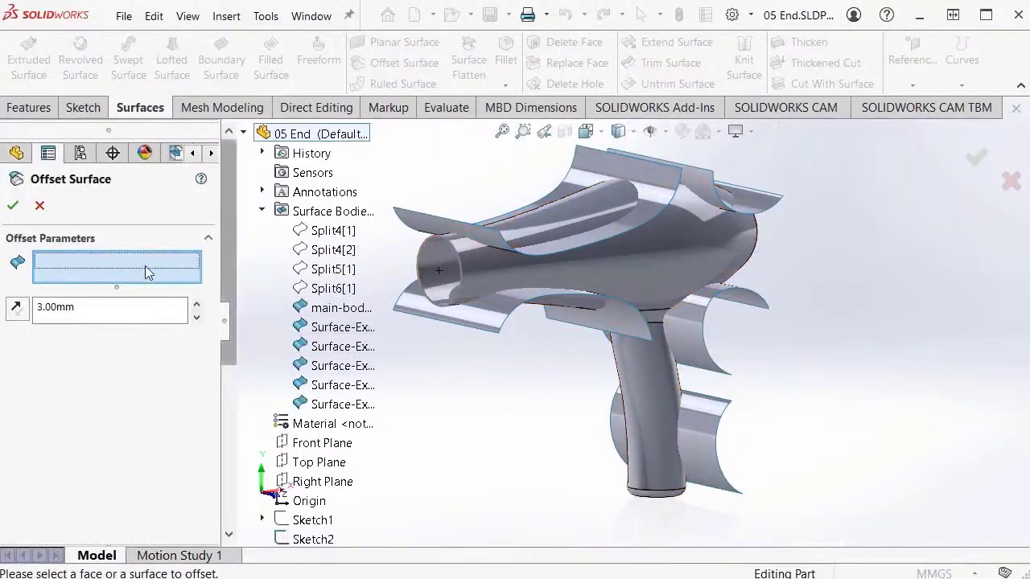
left_click(348, 308)
middle_click_drag(432, 321, 547, 242)
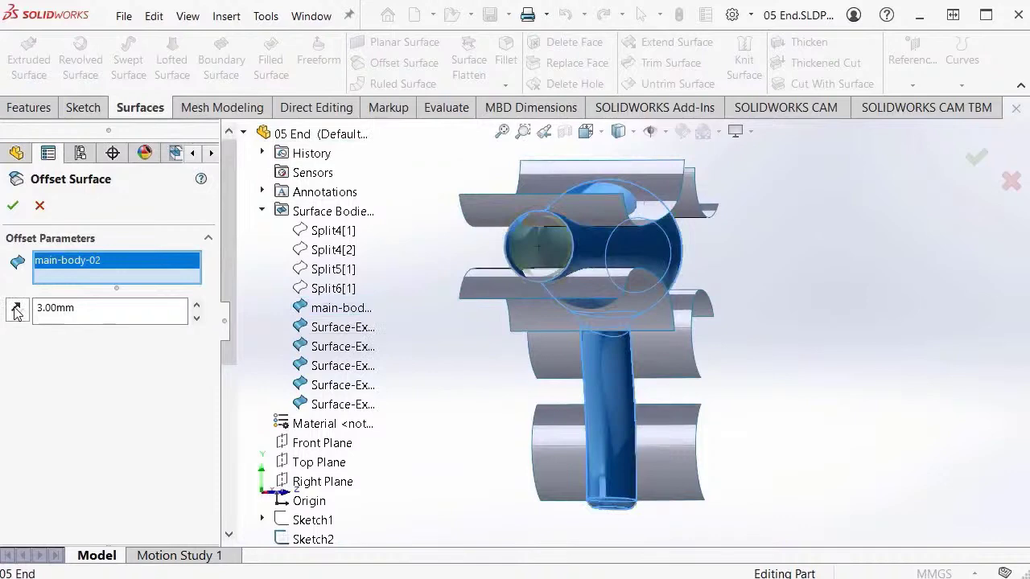
left_click(16, 310)
scroll(693, 276, "down", 6)
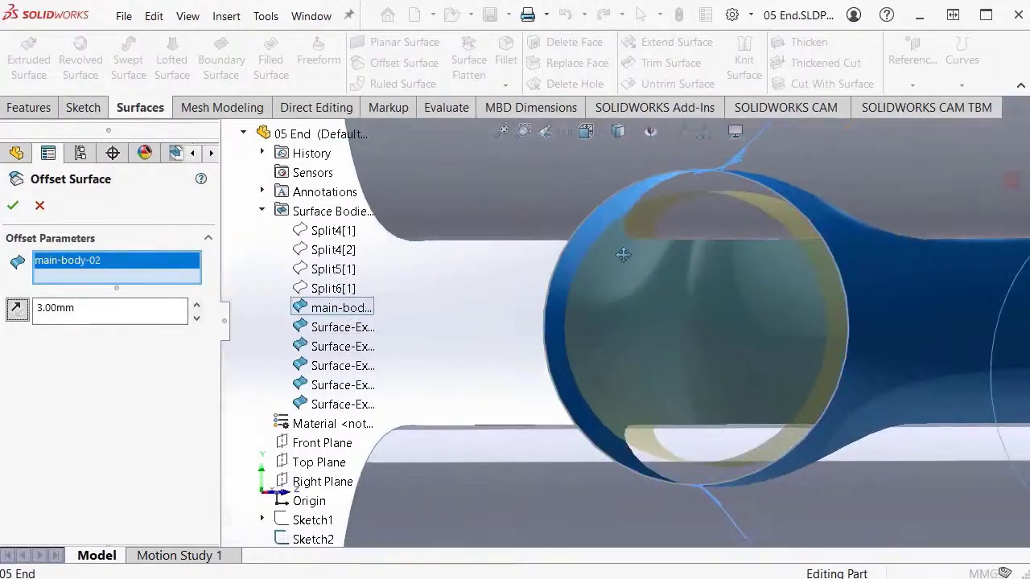
middle_click_drag(623, 254, 656, 243)
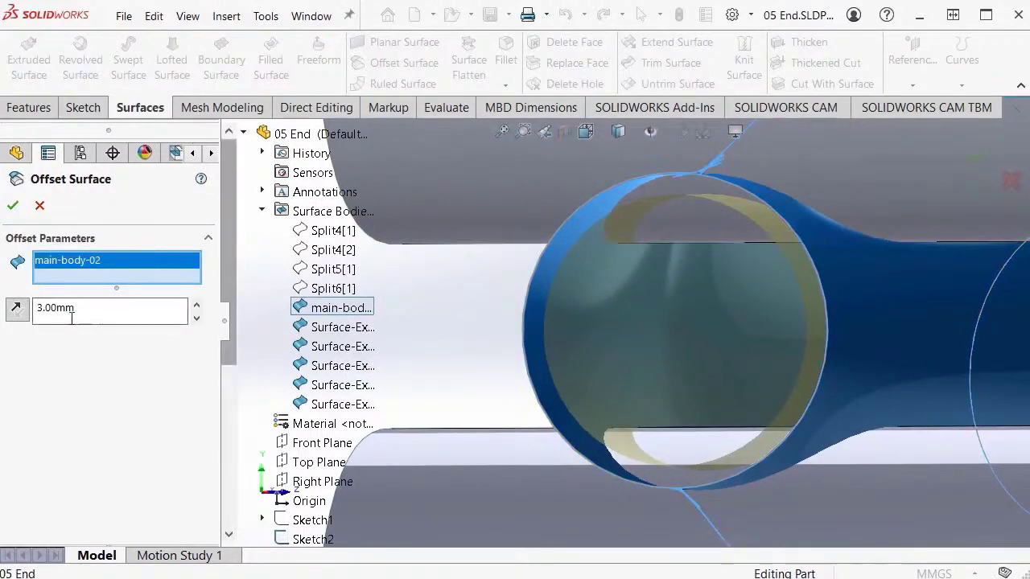
left_click_drag(121, 309, 37, 308)
type("3")
key("Return")
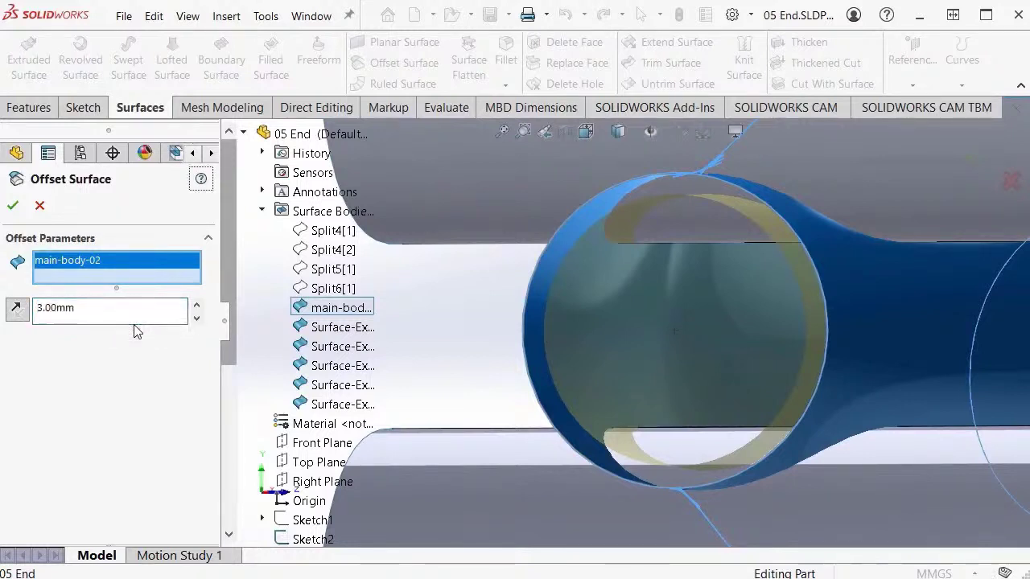
key("Return")
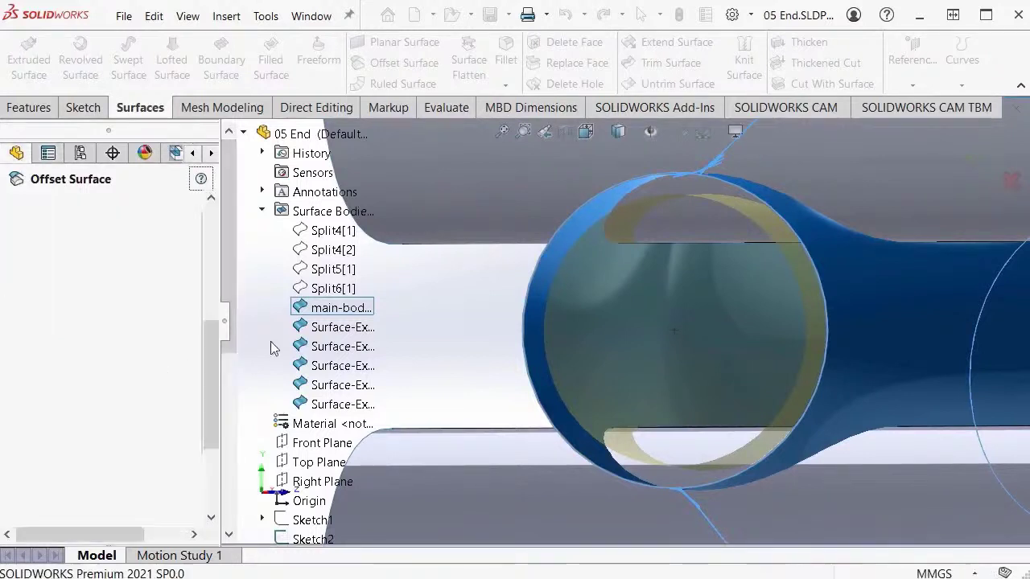
middle_click_drag(450, 299, 326, 281)
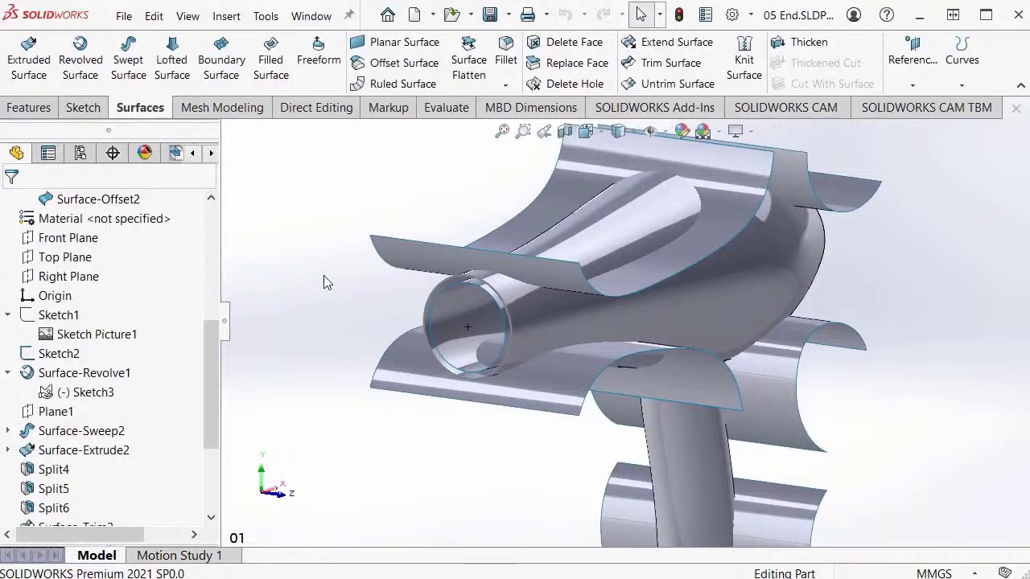
Step: Show the hair dryer from the front with its 11 surface bodies listed
left_click_drag(210, 376, 216, 276)
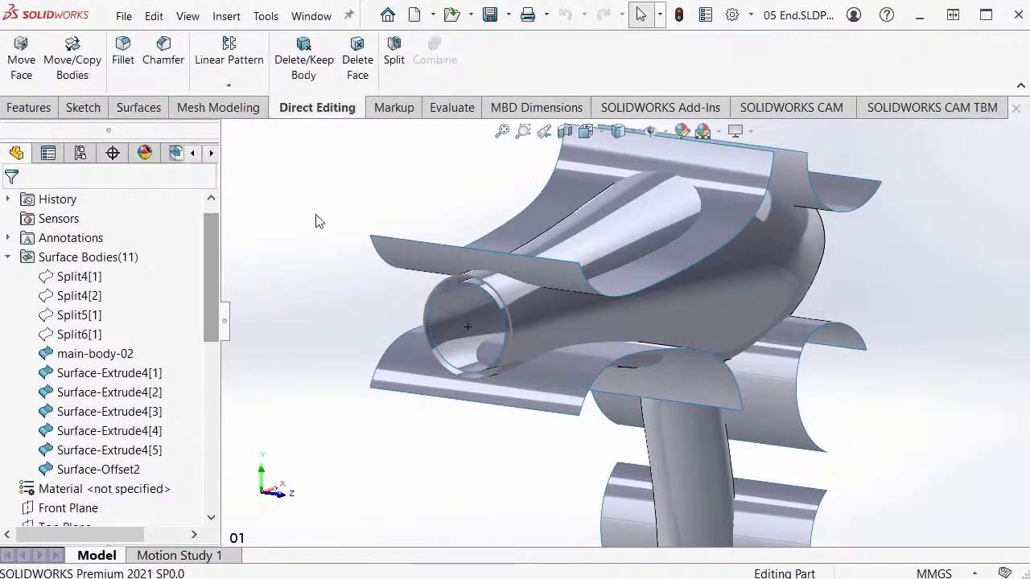
key("space")
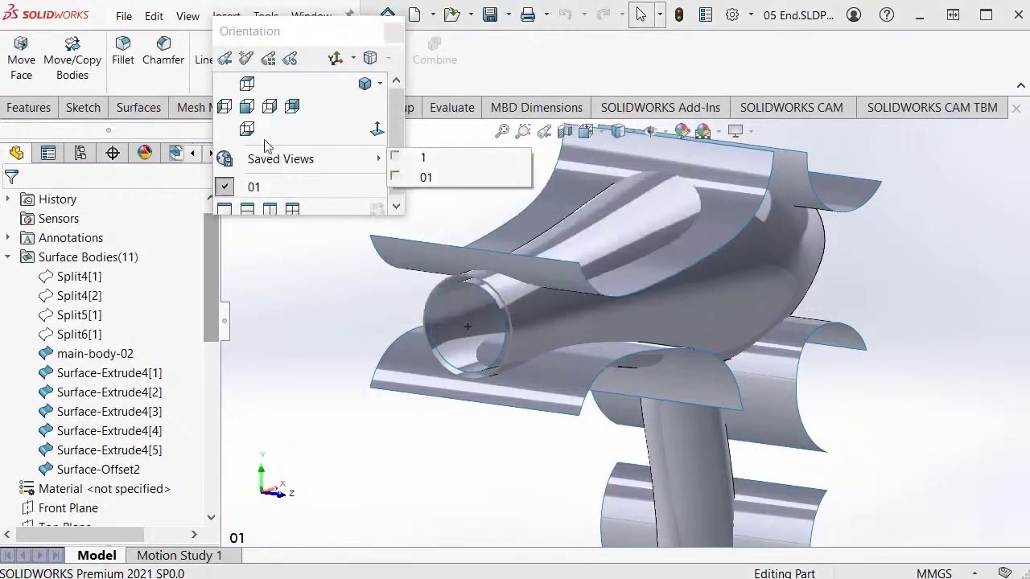
left_click(247, 108)
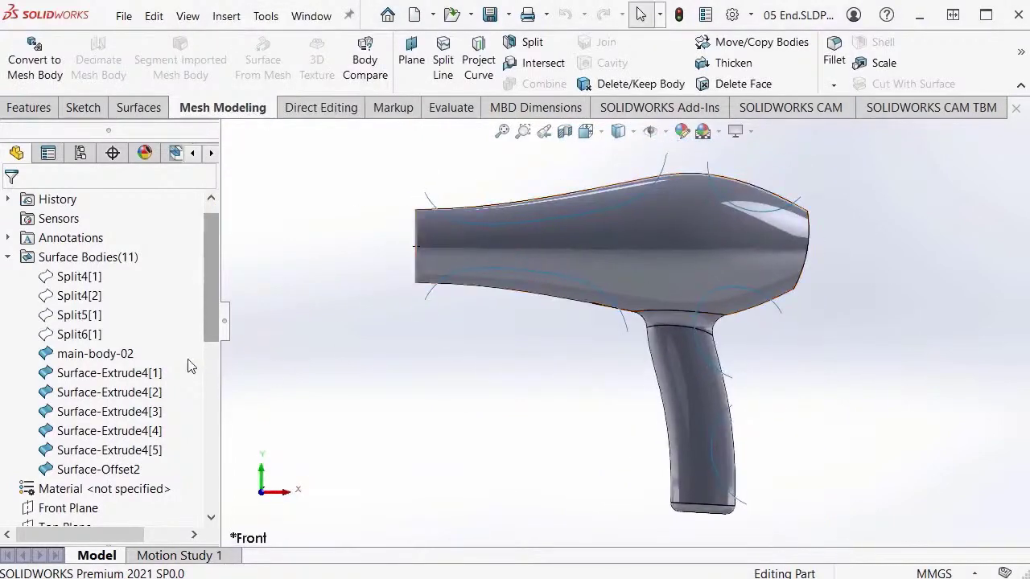
Step: Rename Surface-Extrude4[1] and [2] to top-right-detail-01 and top-left-detail-01
left_click(125, 379)
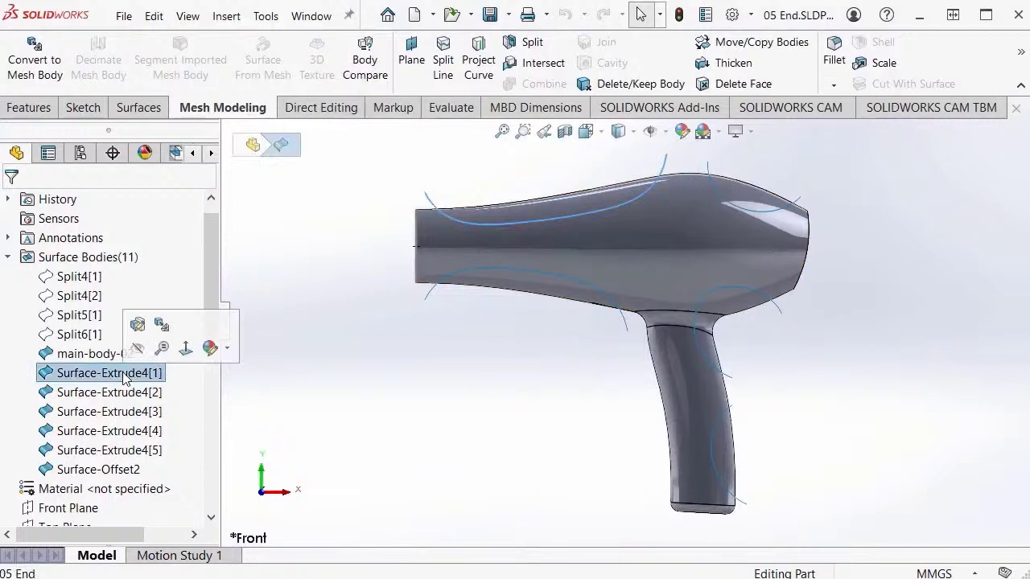
right_click(159, 209)
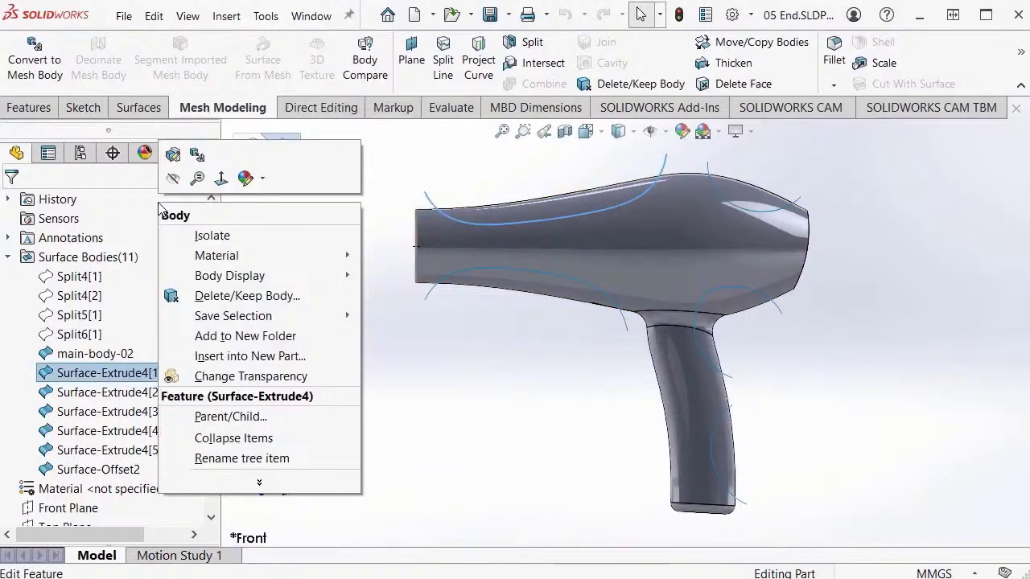
left_click(304, 462)
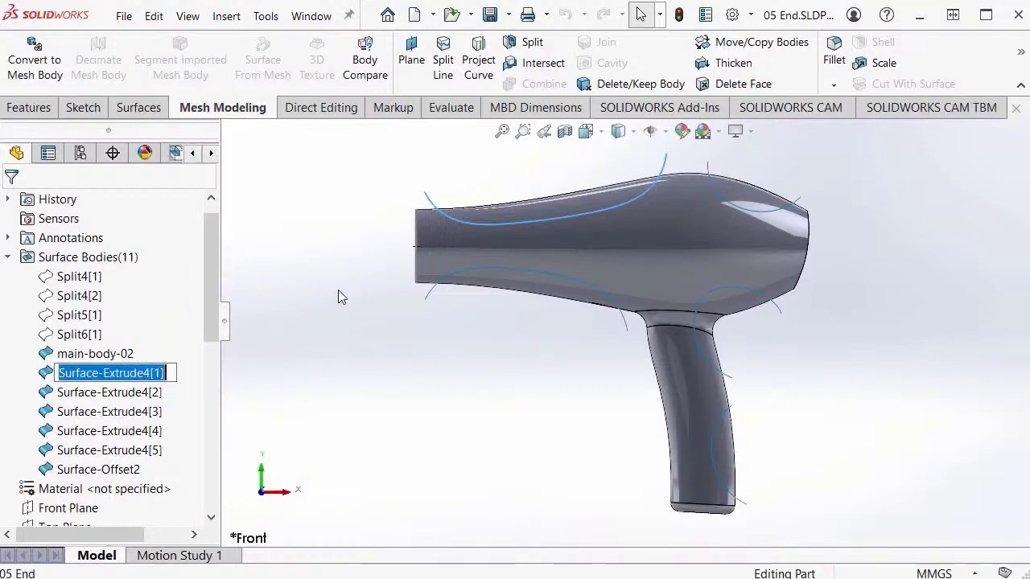
type("top-right-detail-")
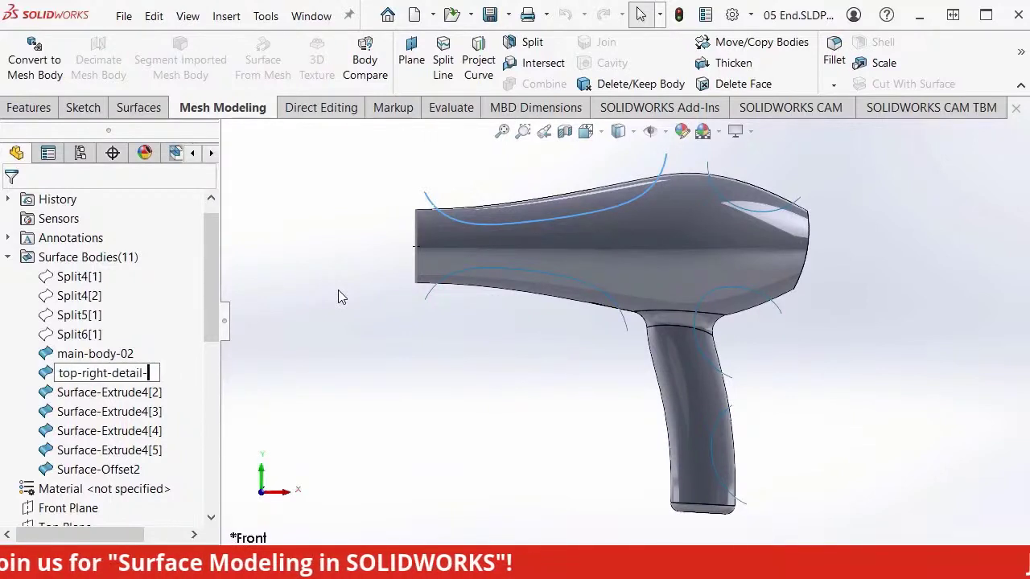
type("01")
key("Return")
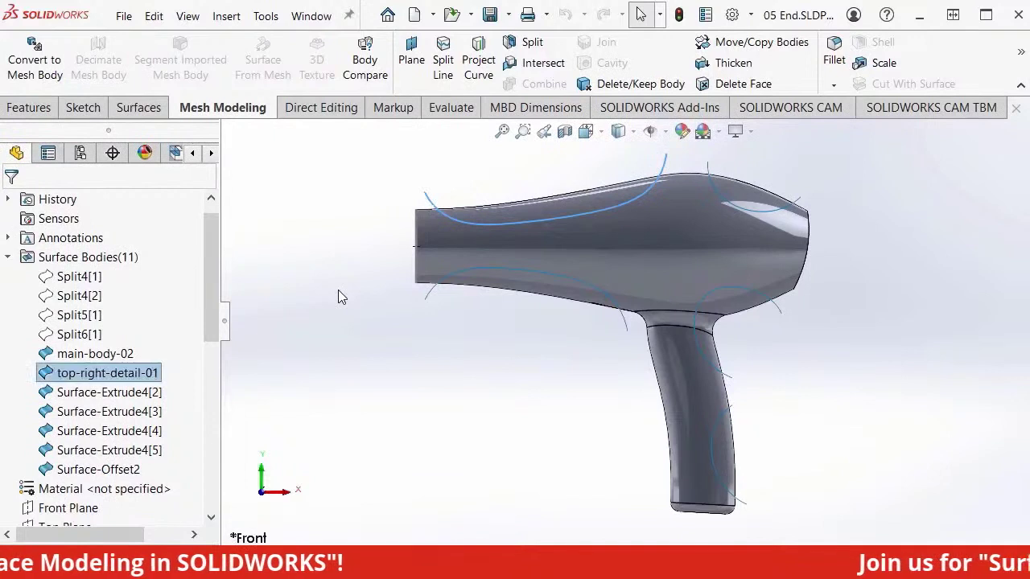
left_click(145, 394)
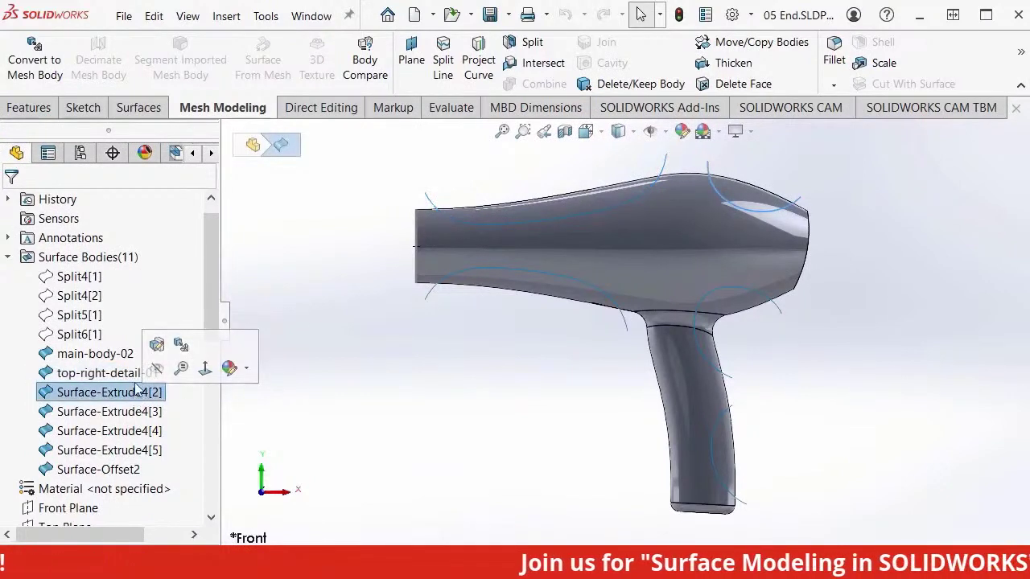
right_click(178, 201)
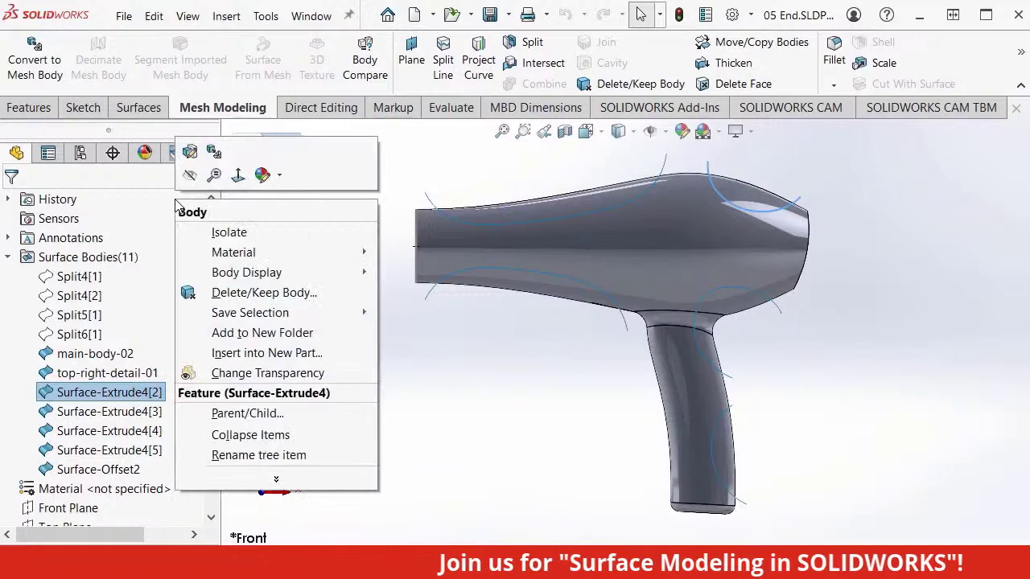
left_click(313, 456)
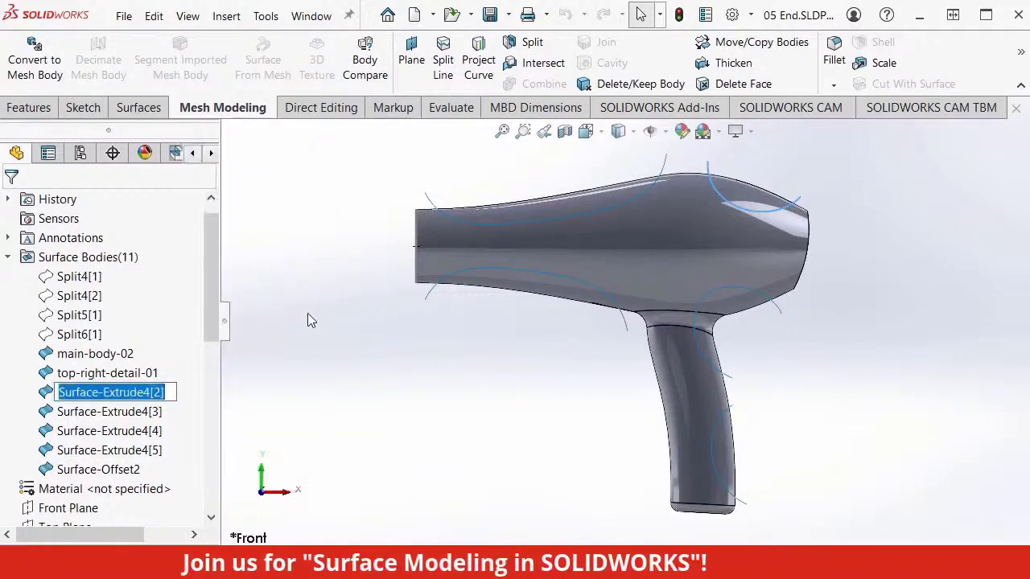
type("top-left-deta")
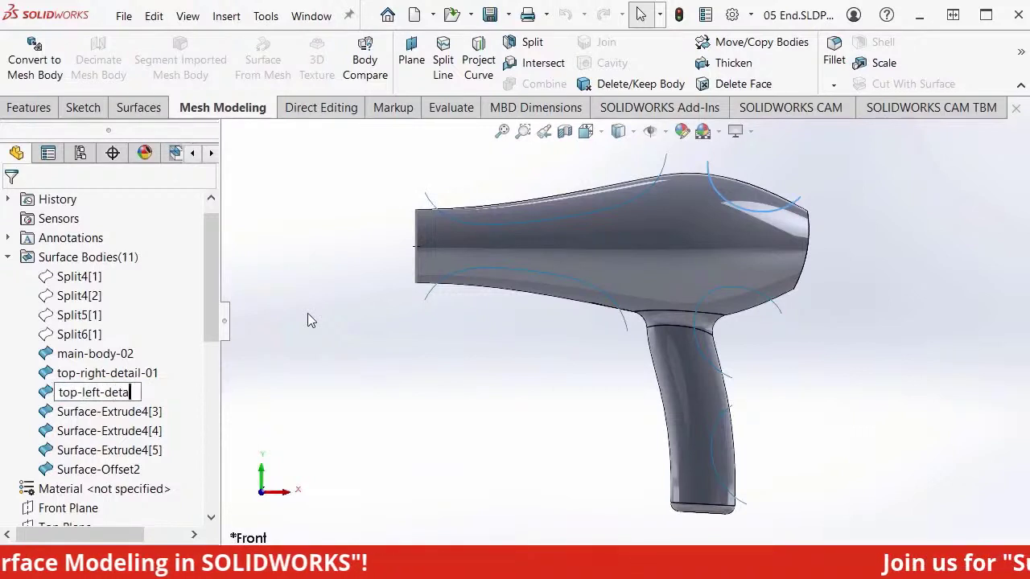
type("il-01")
key("Return")
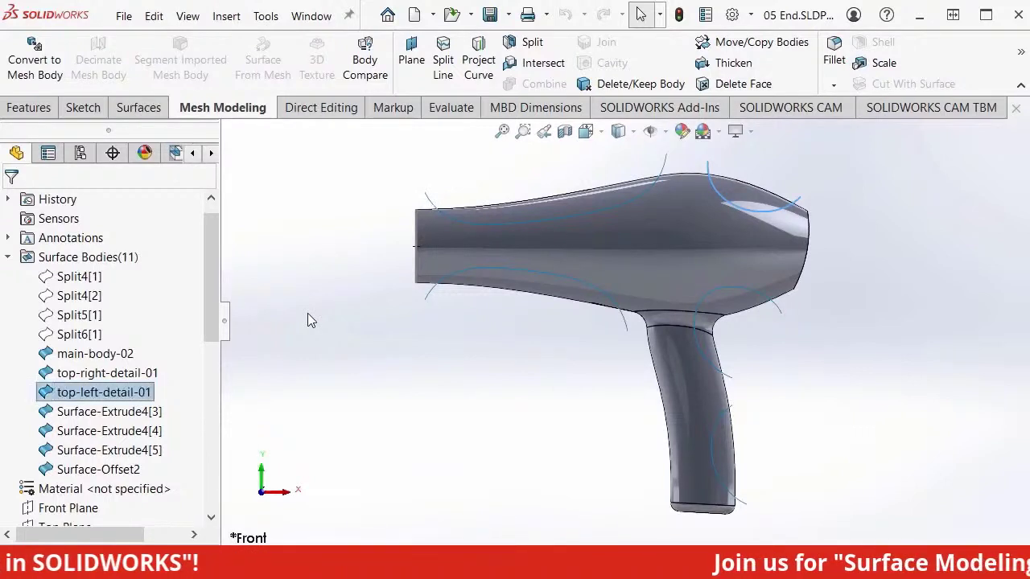
Step: Rename Surface-Extrude4[3] and [4] to mid-left-detail-01 and mid-right-detail-01
left_click(113, 412)
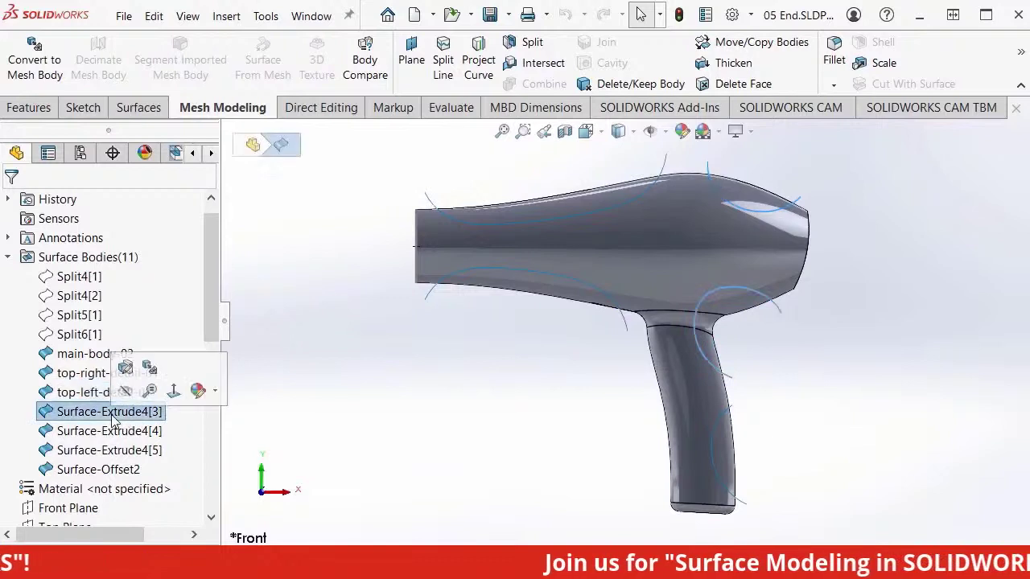
right_click(162, 210)
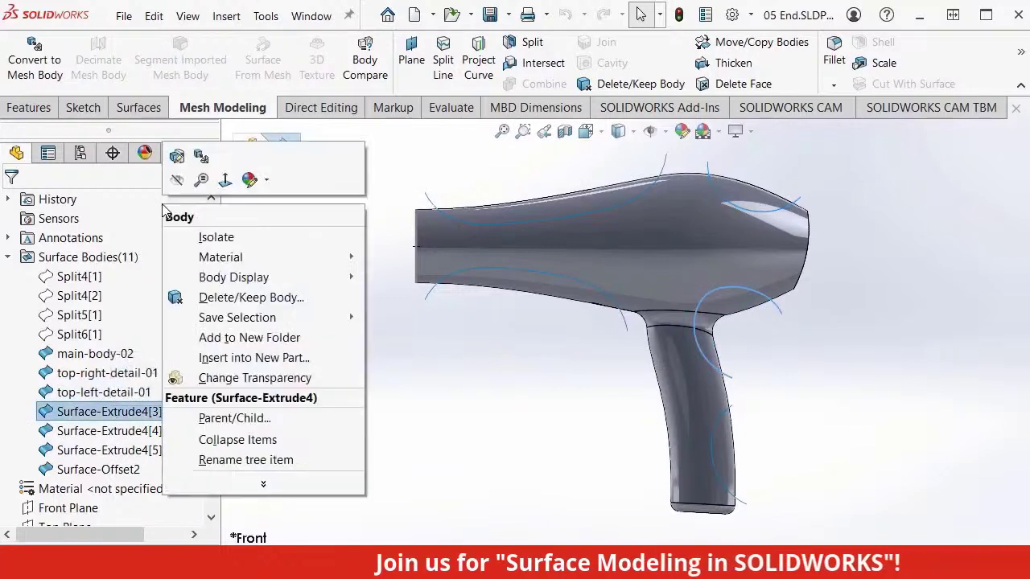
left_click(326, 462)
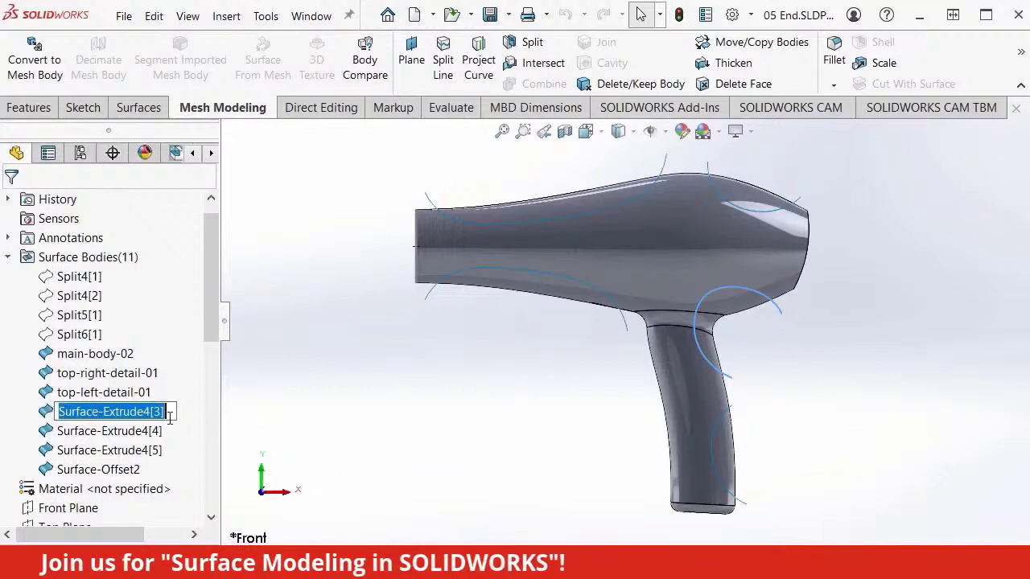
type("mid-")
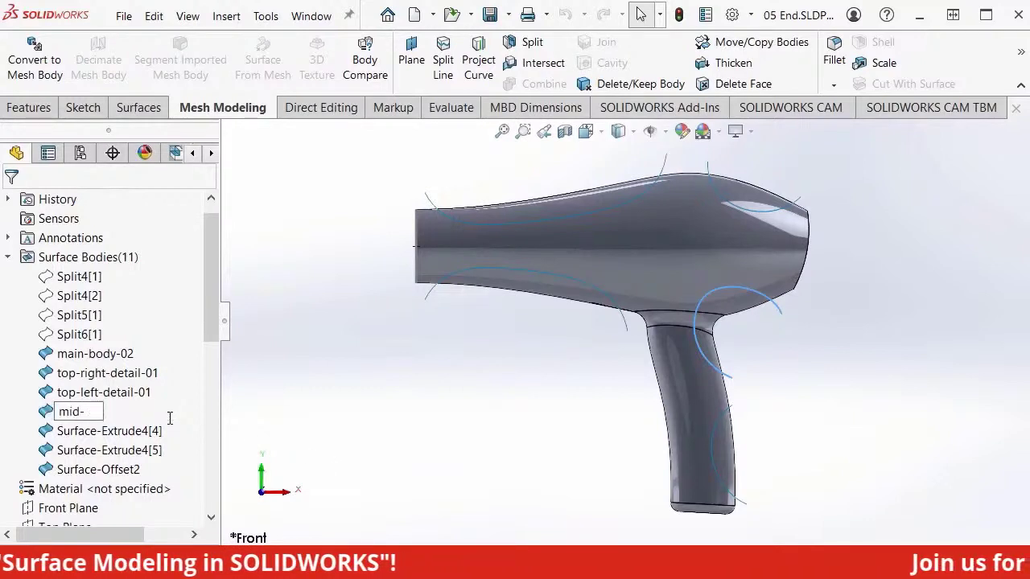
type("left-de")
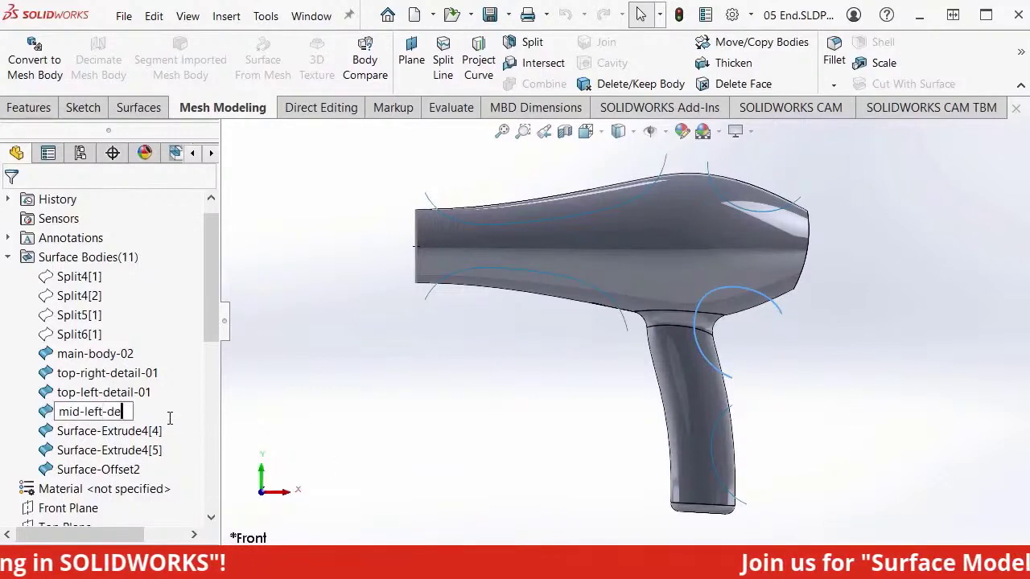
type("tail-01")
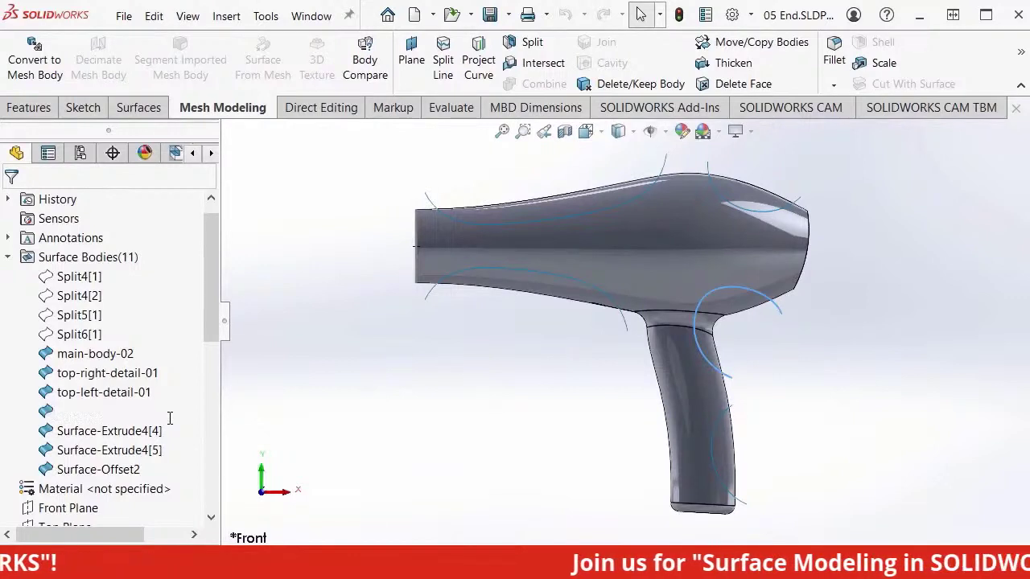
key("Return")
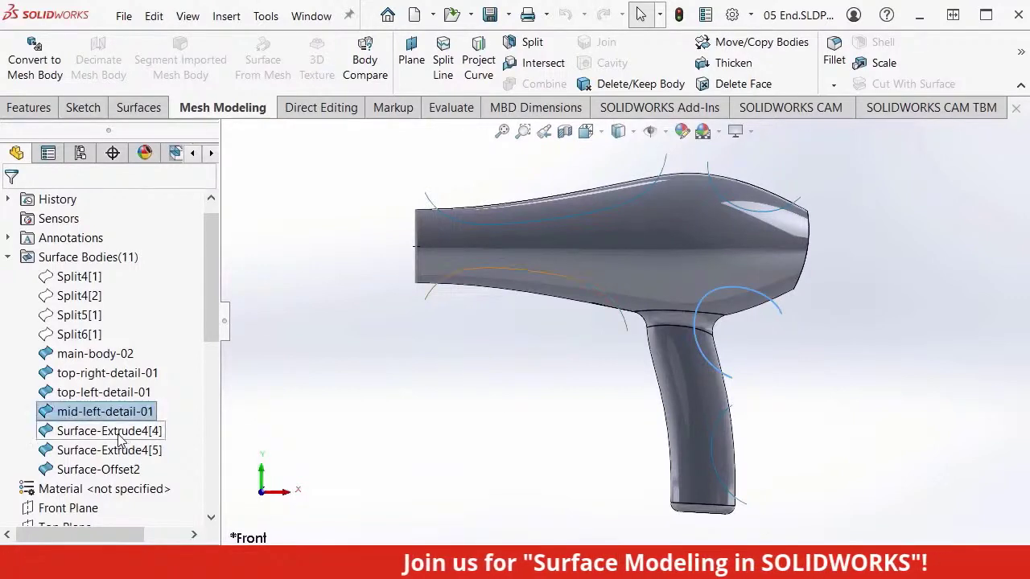
left_click(152, 431)
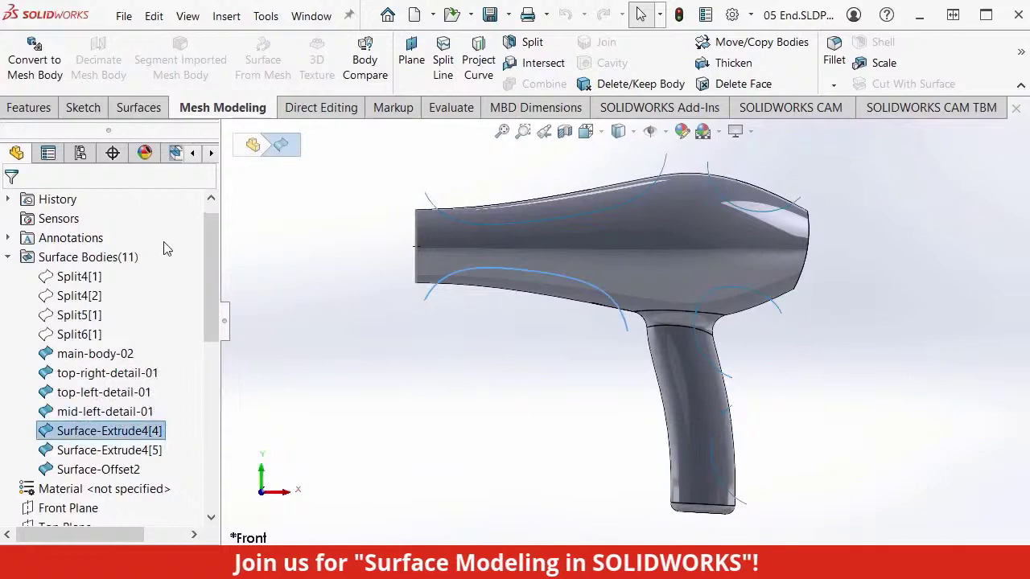
right_click(171, 217)
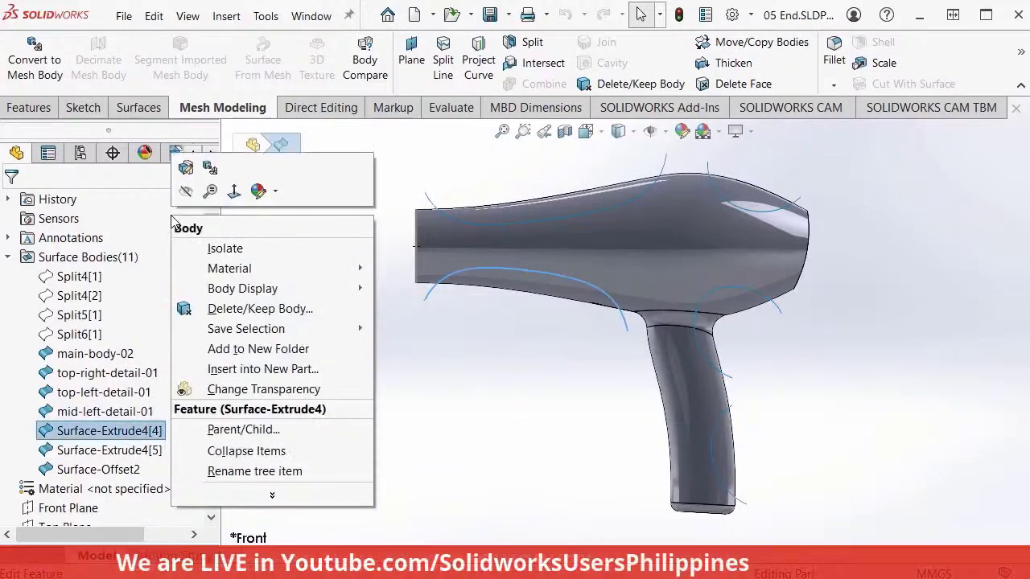
left_click(254, 472)
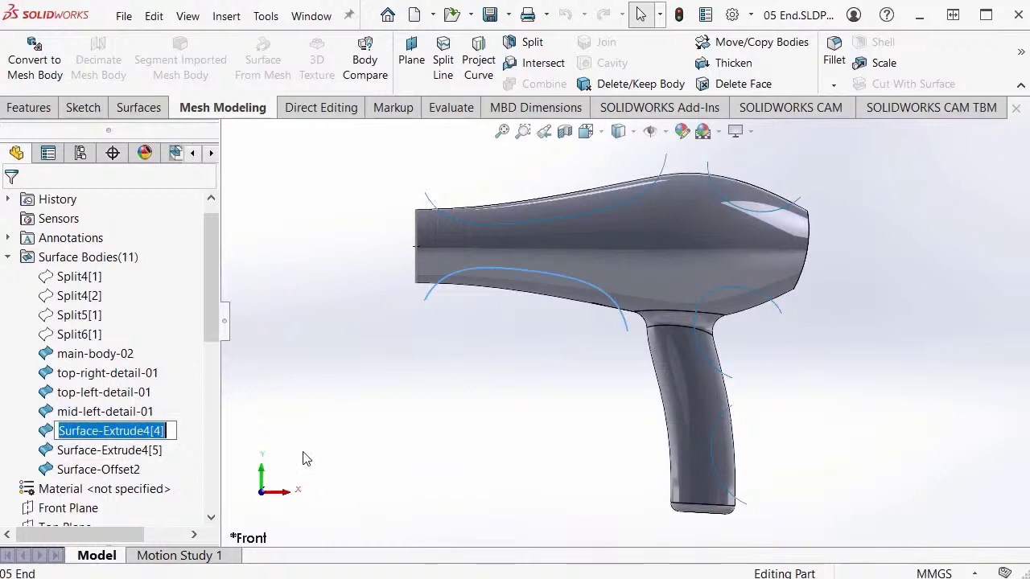
type("mid-right-detail0")
type("01")
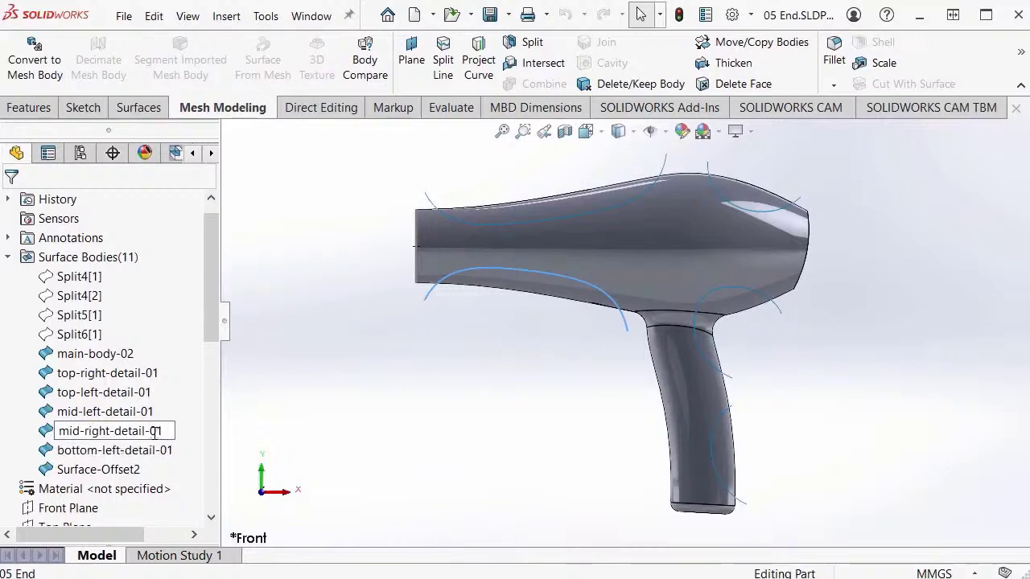
key("Return")
Step: Rename Surface-Extrude4[5] to bottom-left-detail-01
left_click(126, 452)
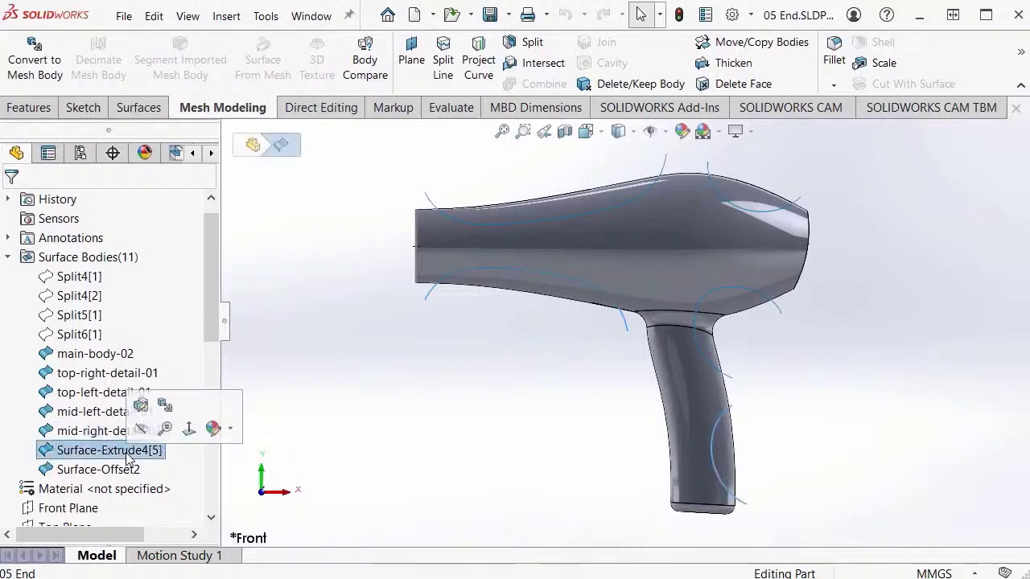
right_click(168, 210)
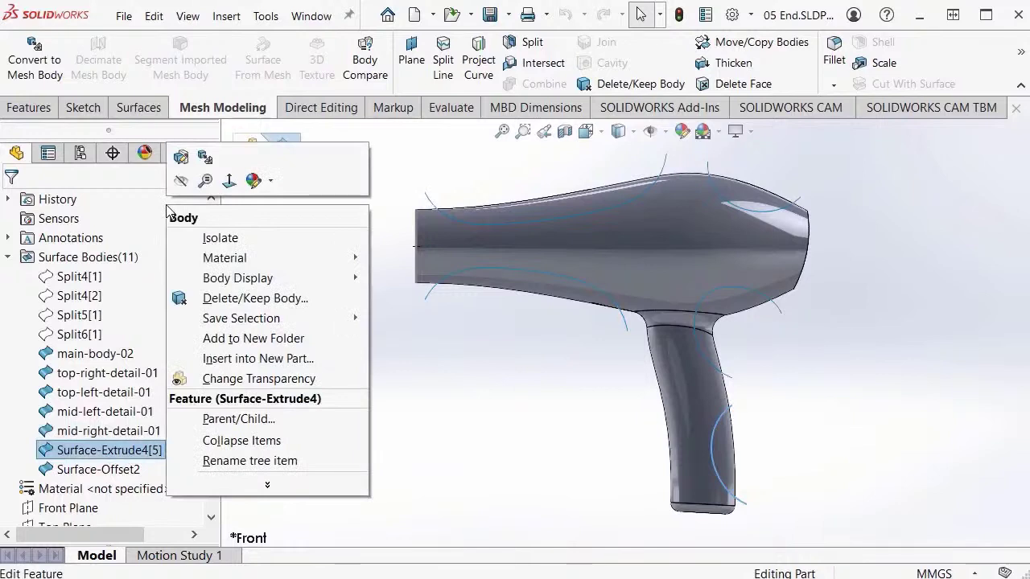
left_click(332, 462)
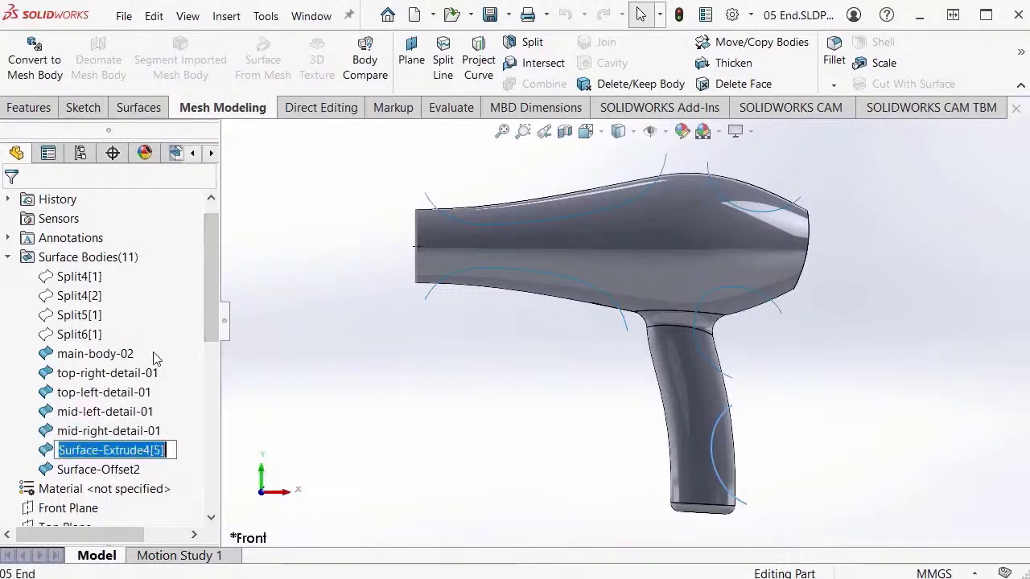
type("lef")
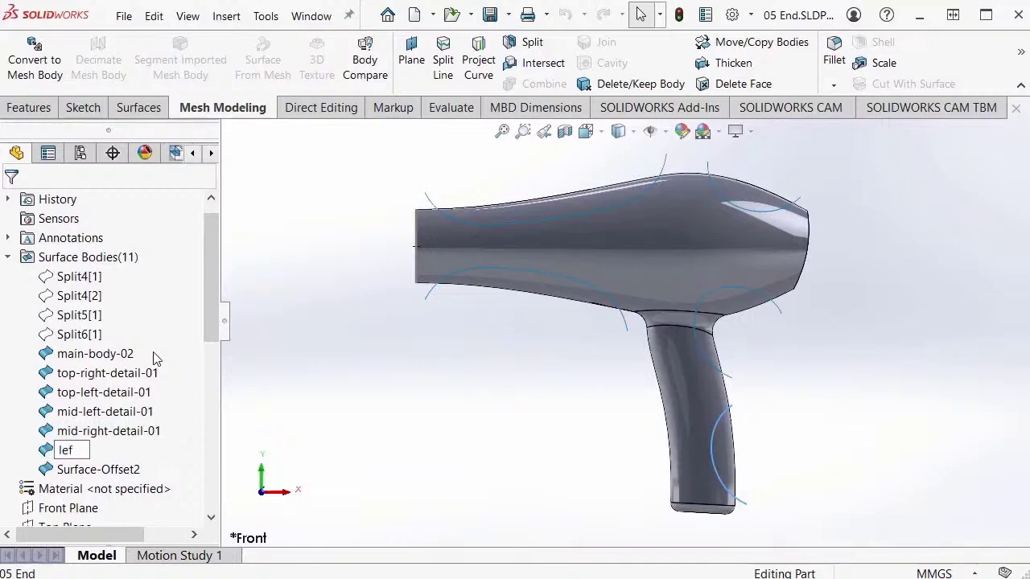
type("bottom")
key("BackSpace")
key("BackSpace")
type("om-left")
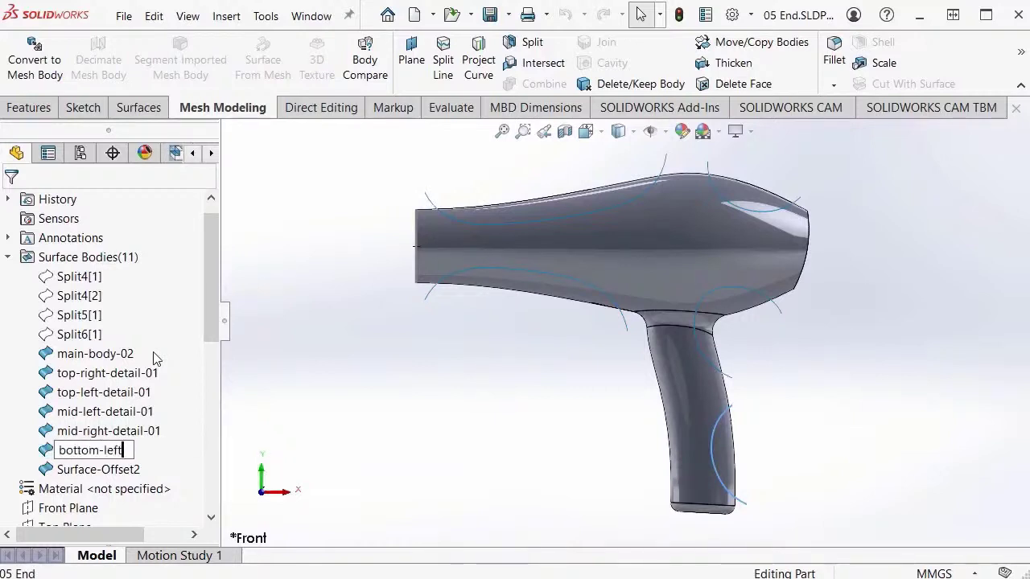
type("-detail-01")
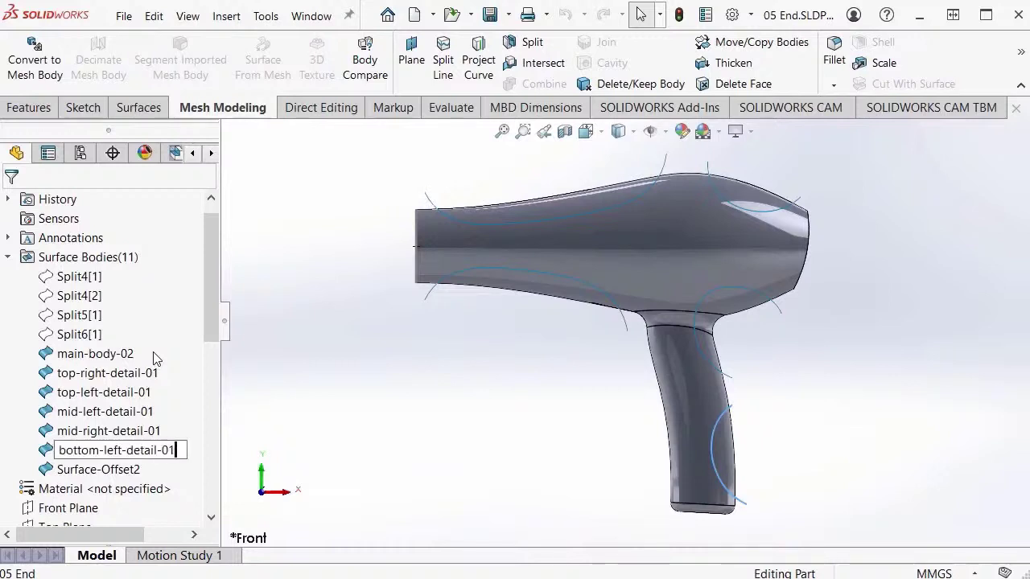
key("Return")
Step: Rename Surface-Offset2 to internal-body-01 and deselect it
left_click(136, 471)
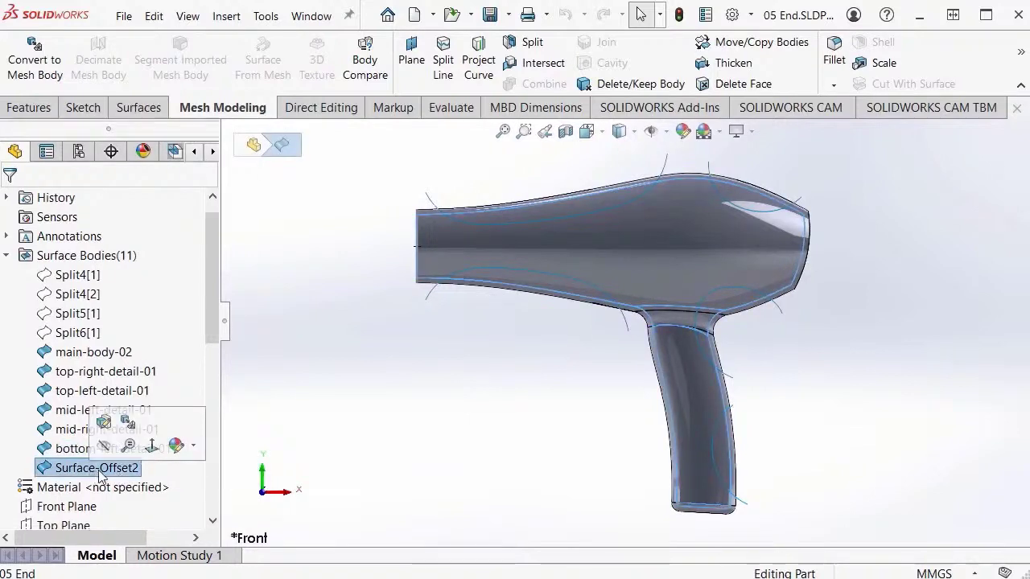
right_click(157, 203)
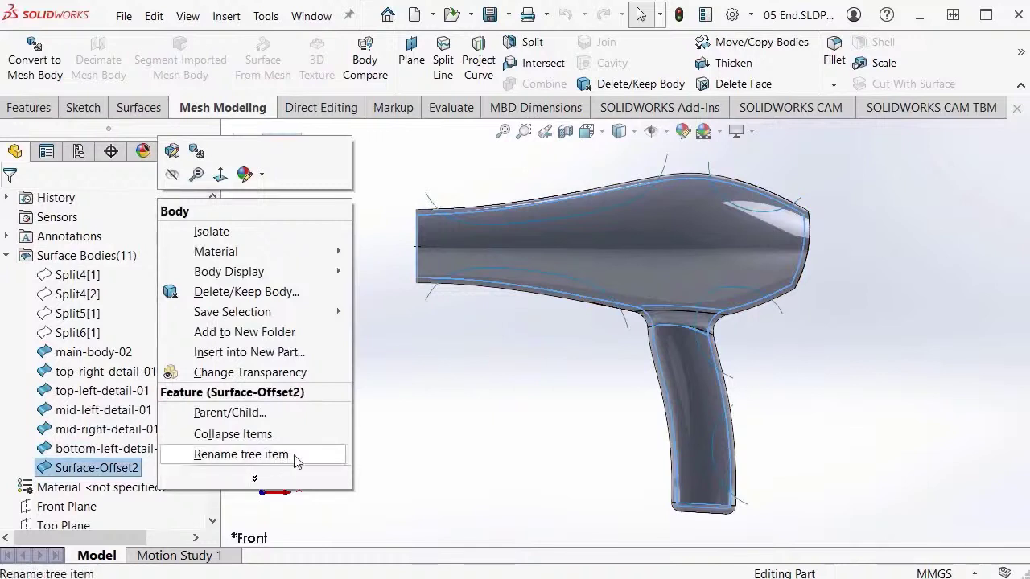
left_click(241, 455)
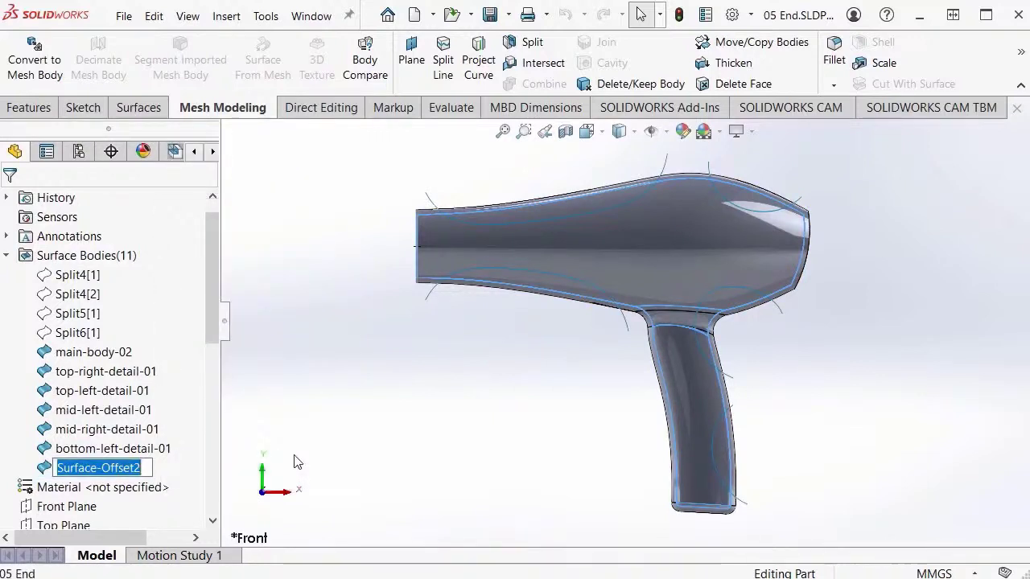
type("interan-")
key("BackSpace")
key("BackSpace")
type("nal-body-01")
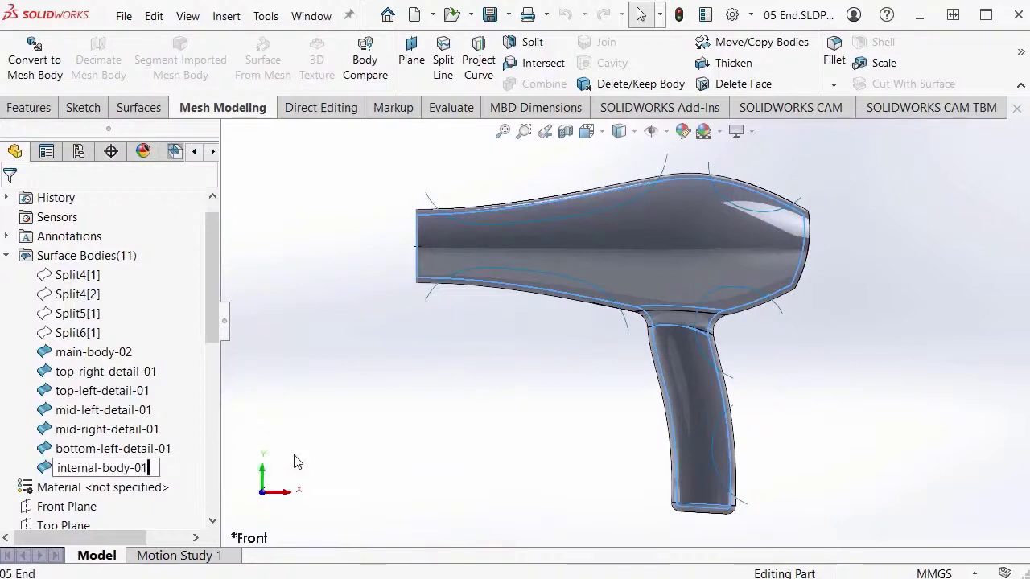
key("Return")
left_click(317, 296)
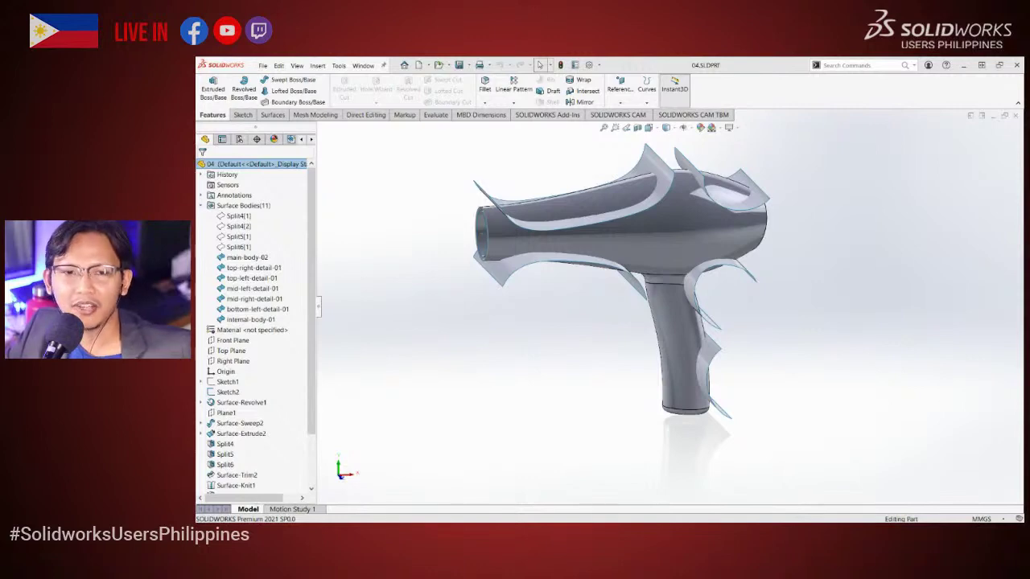
Step: Briefly show the stream page, then orbit the 07 End hair dryer to inspect details
key("alt+Tab")
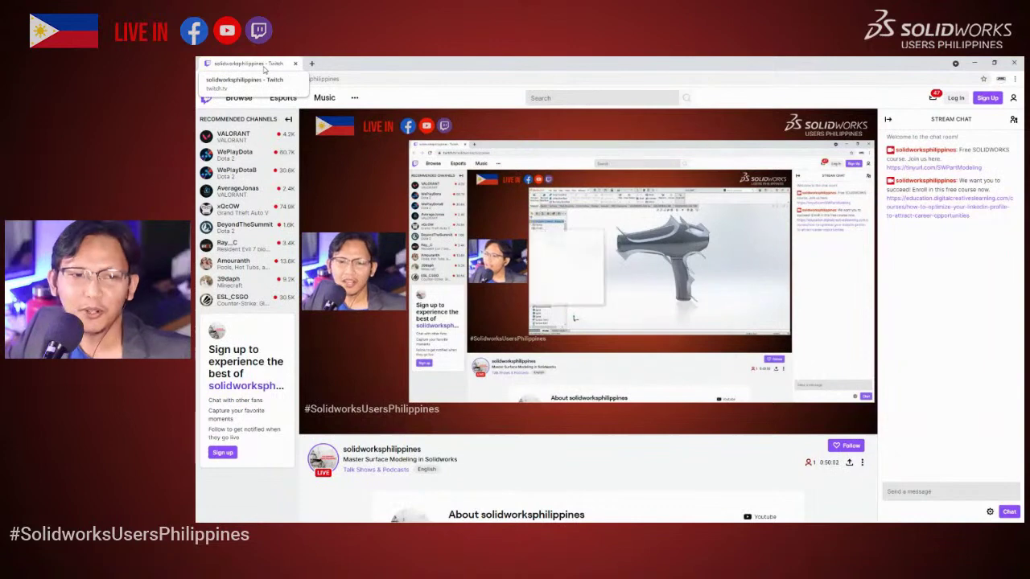
key("alt+Tab")
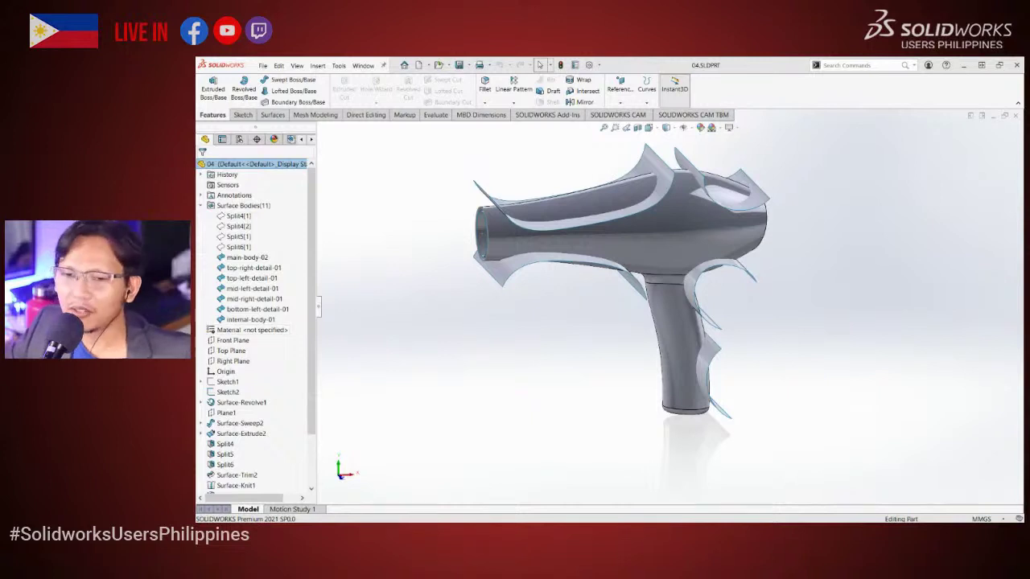
middle_click_drag(708, 287, 531, 244)
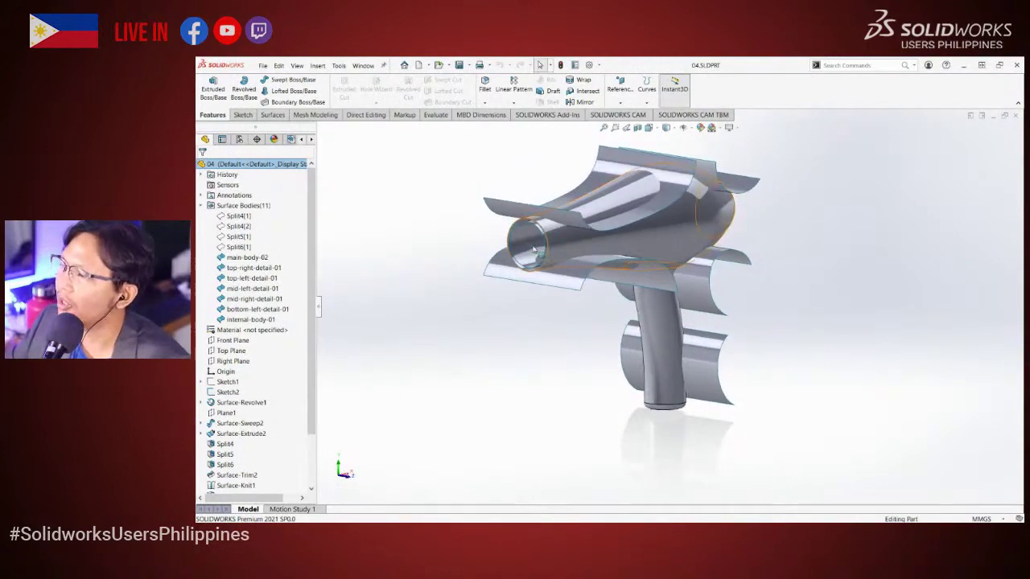
middle_click_drag(534, 251, 503, 248)
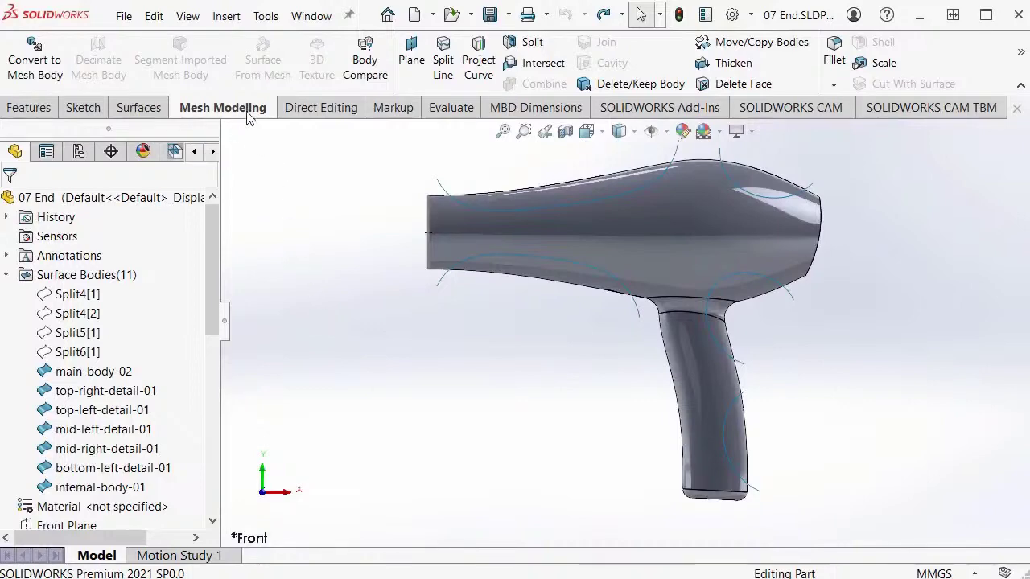
Step: Split the main body with the upper Surface-Extrude4 surface, keeping the cut strip as Split7
left_click(553, 49)
middle_click_drag(573, 256, 598, 290, "ctrl")
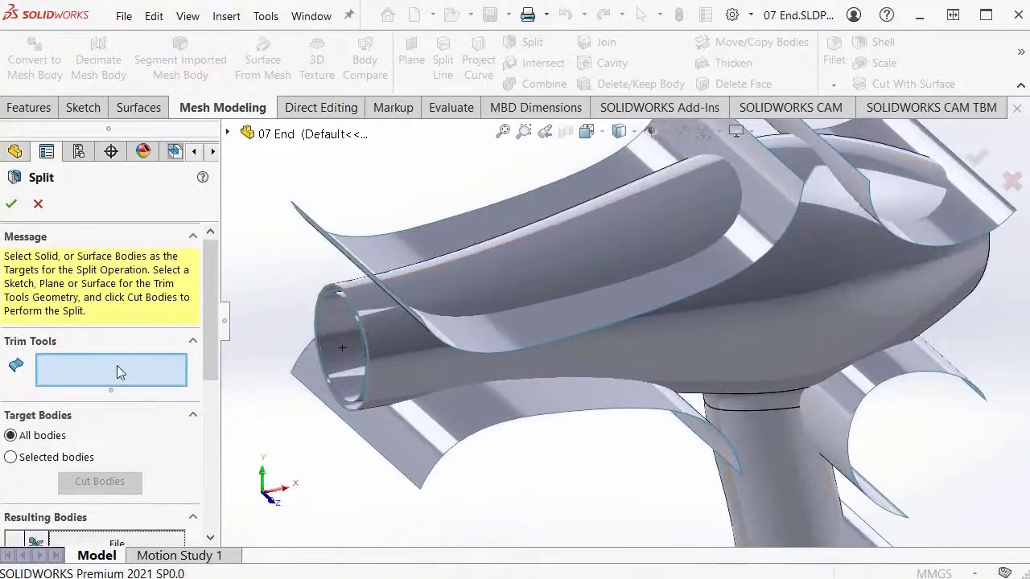
left_click(425, 247)
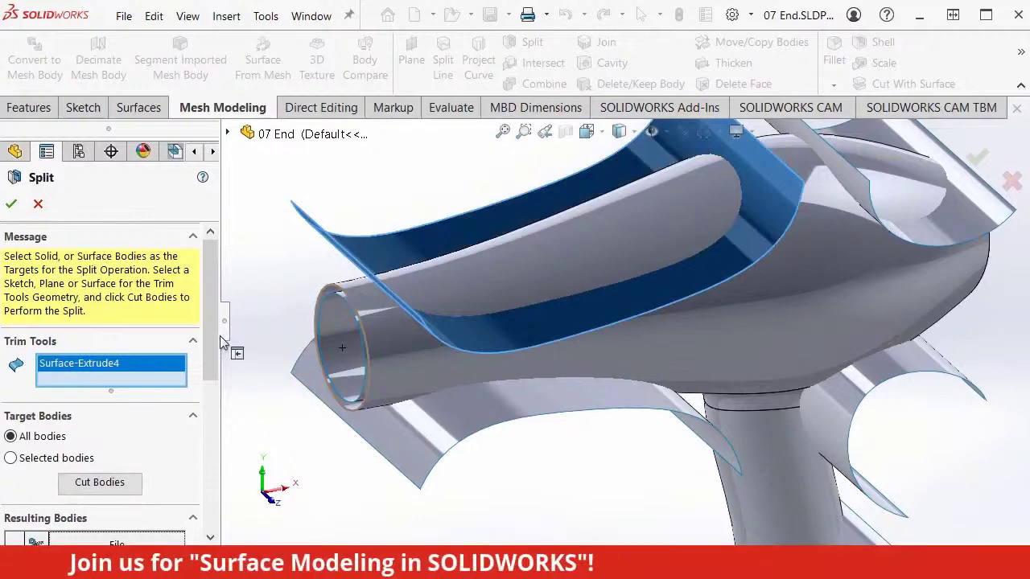
left_click_drag(209, 338, 210, 394)
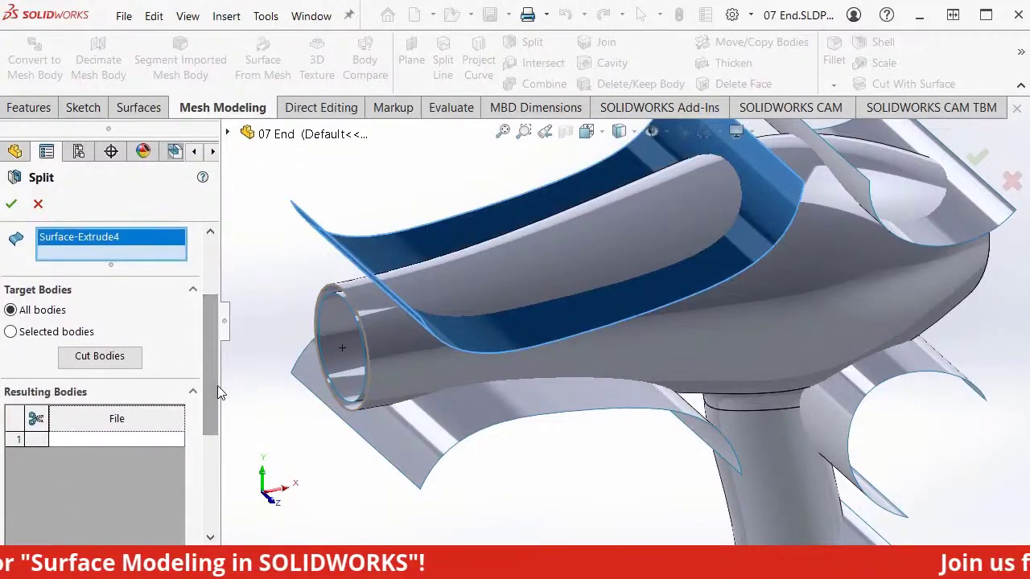
left_click(106, 357)
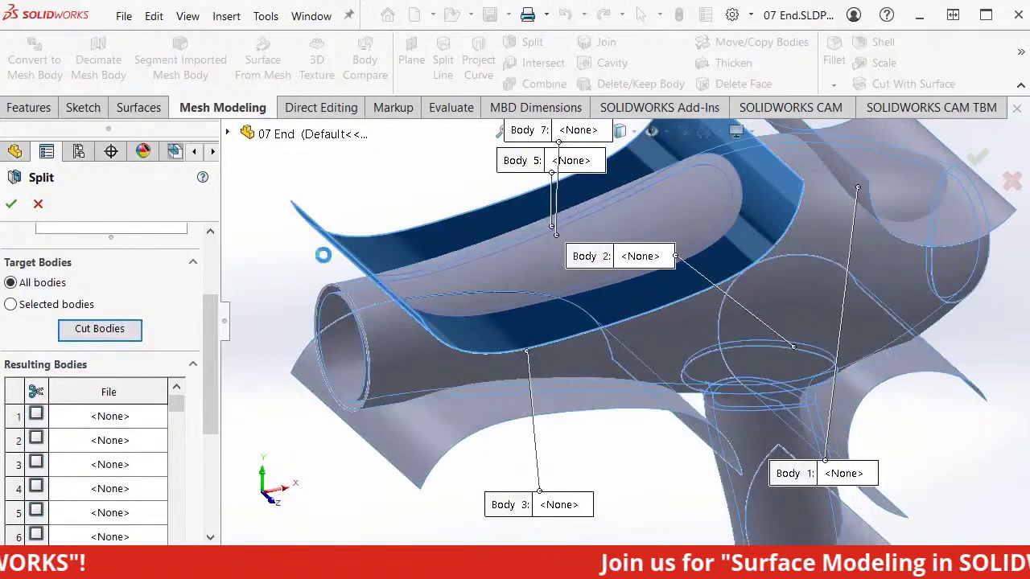
left_click(523, 277)
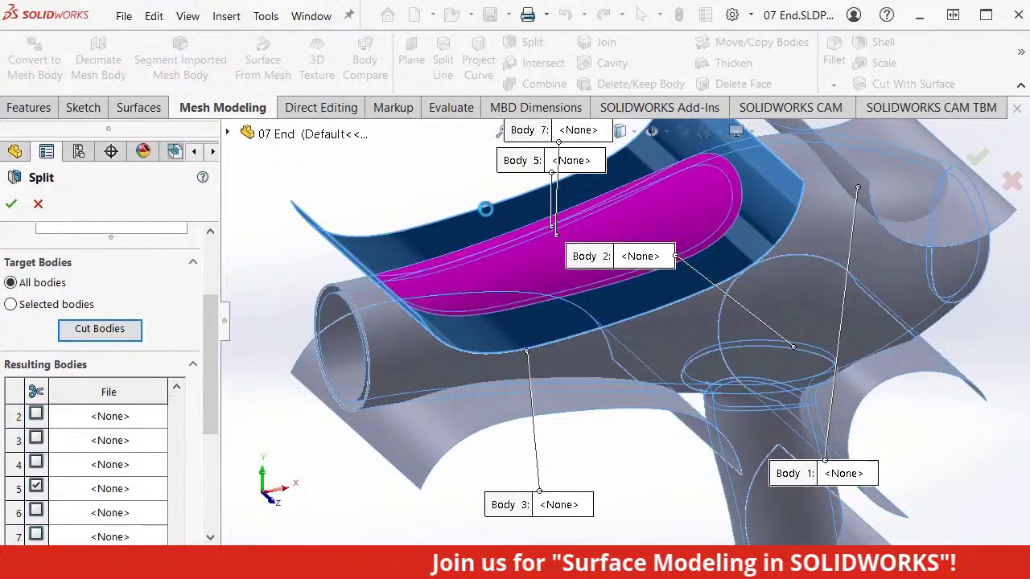
middle_click_drag(471, 199, 453, 228, "ctrl")
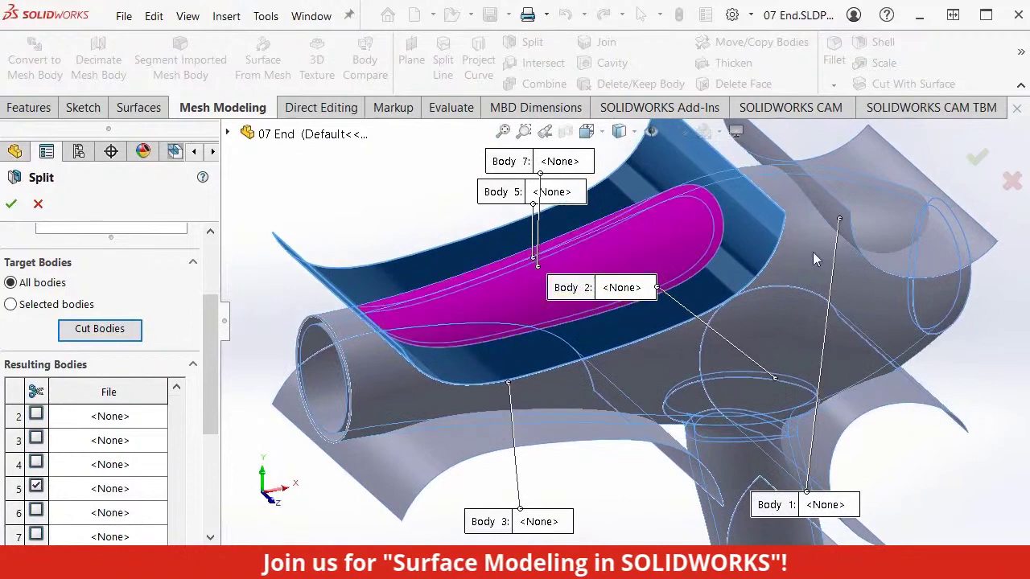
left_click(976, 157)
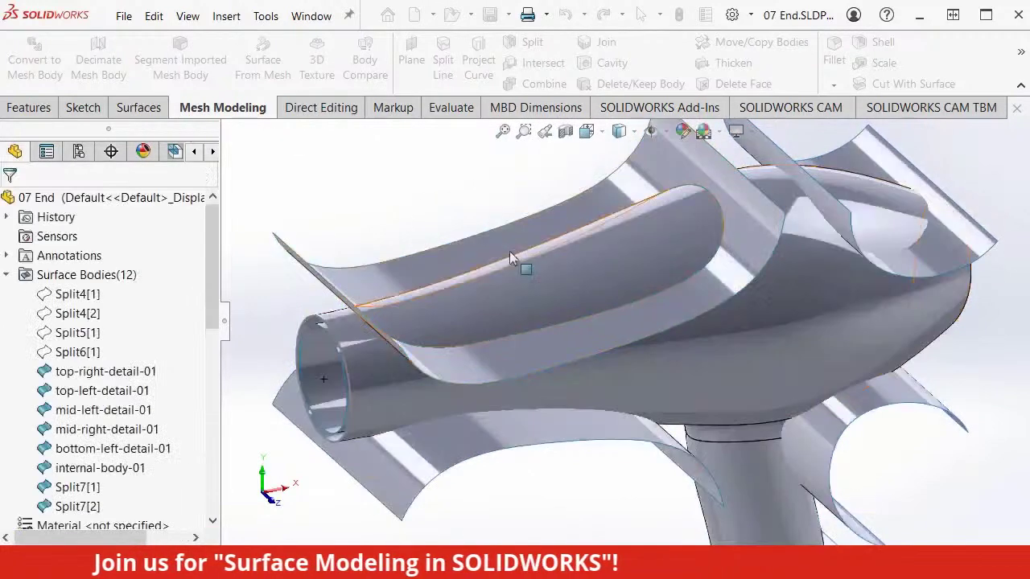
middle_click_drag(430, 210, 440, 212)
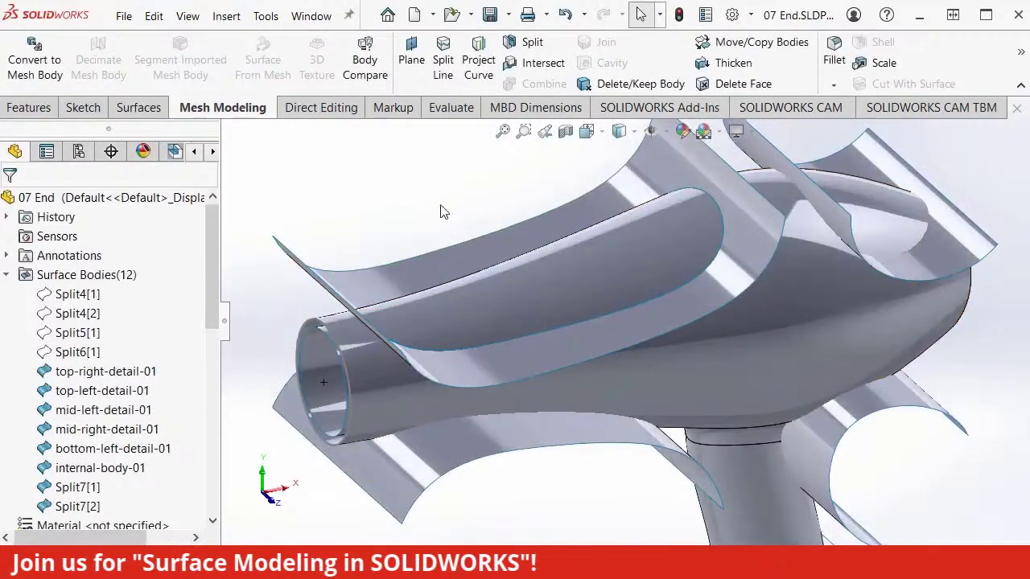
Step: Hide the Split7 strip on the main body
left_click(539, 291)
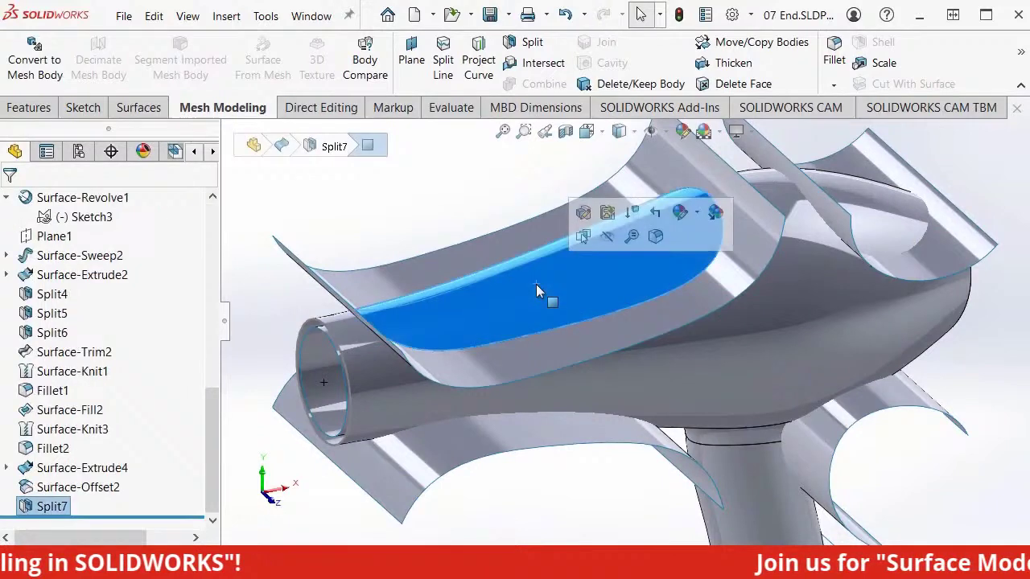
left_click(608, 238)
middle_click_drag(477, 185, 473, 207, "ctrl")
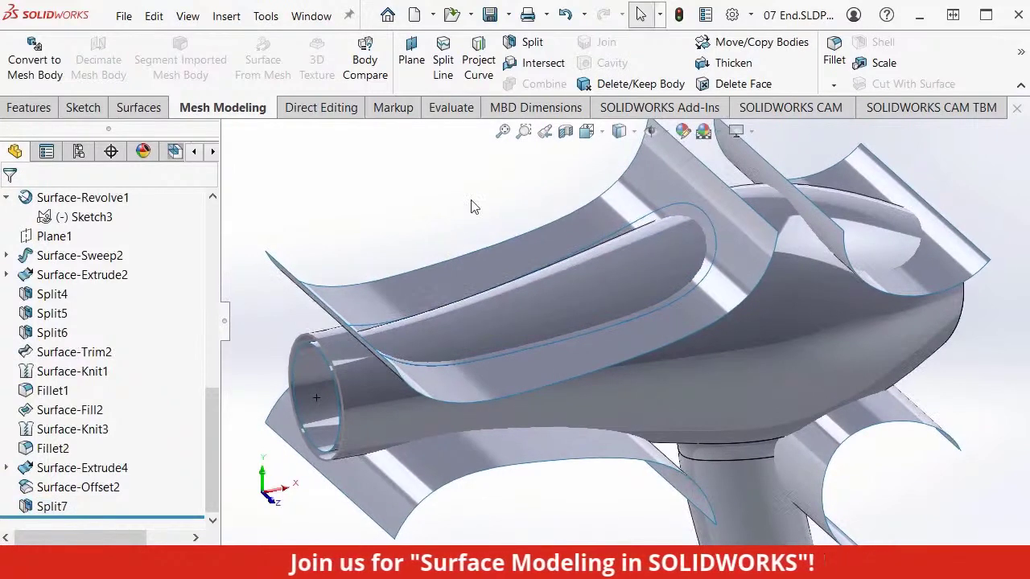
Step: Split the upper detail surface using the Split7 strip as trim tool, creating Split8
left_click(554, 48)
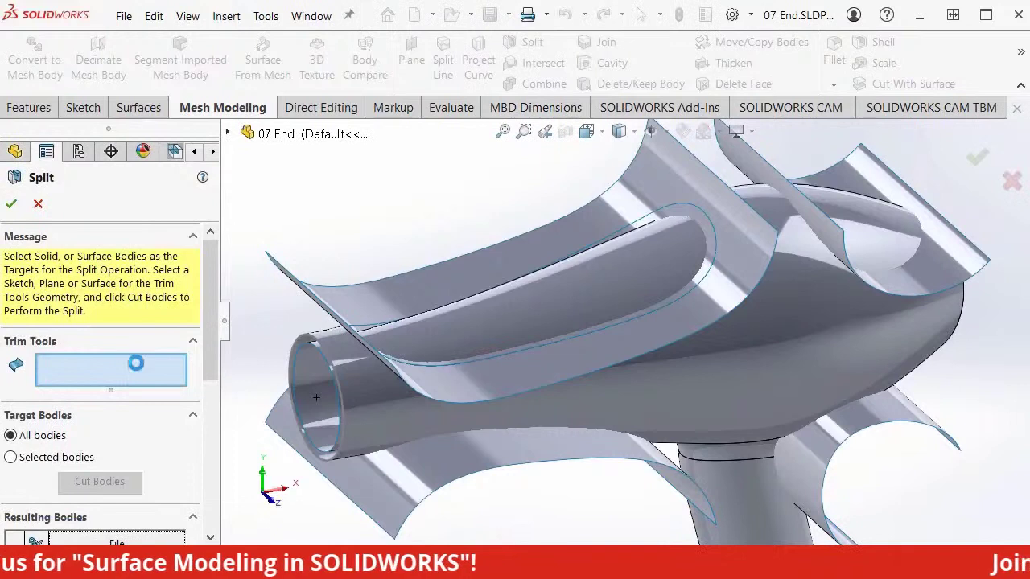
left_click(368, 398)
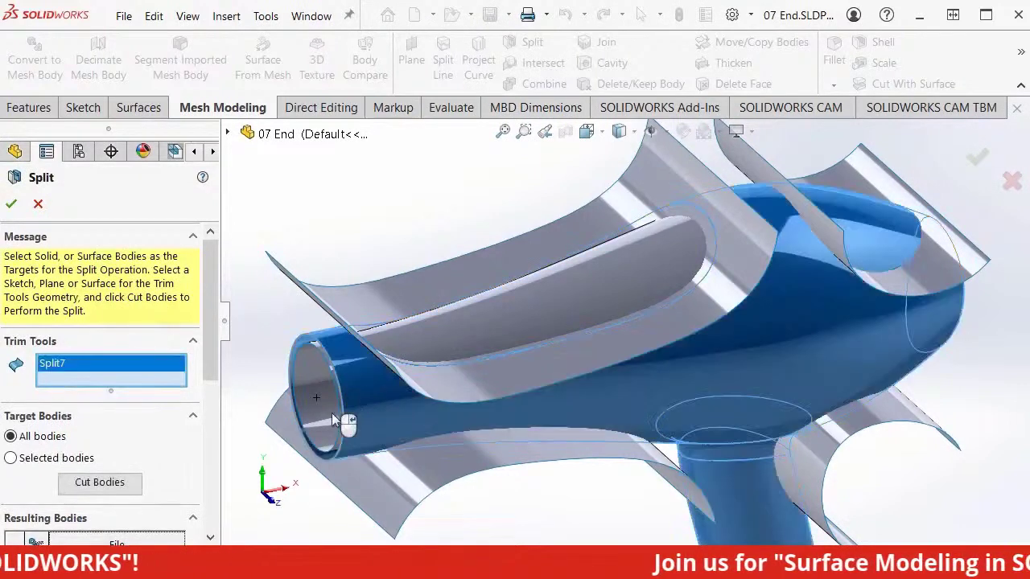
left_click(105, 488)
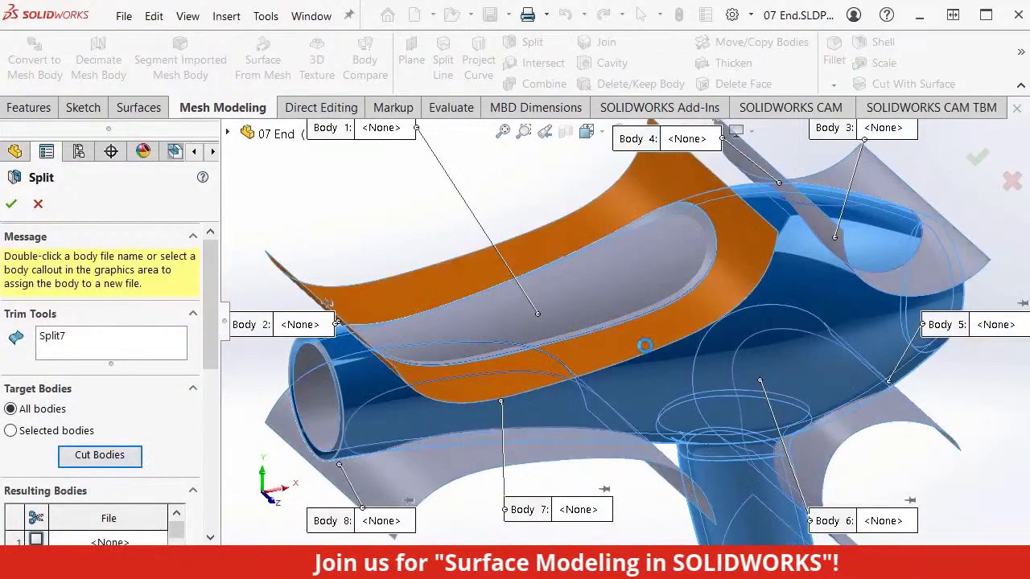
left_click(648, 354)
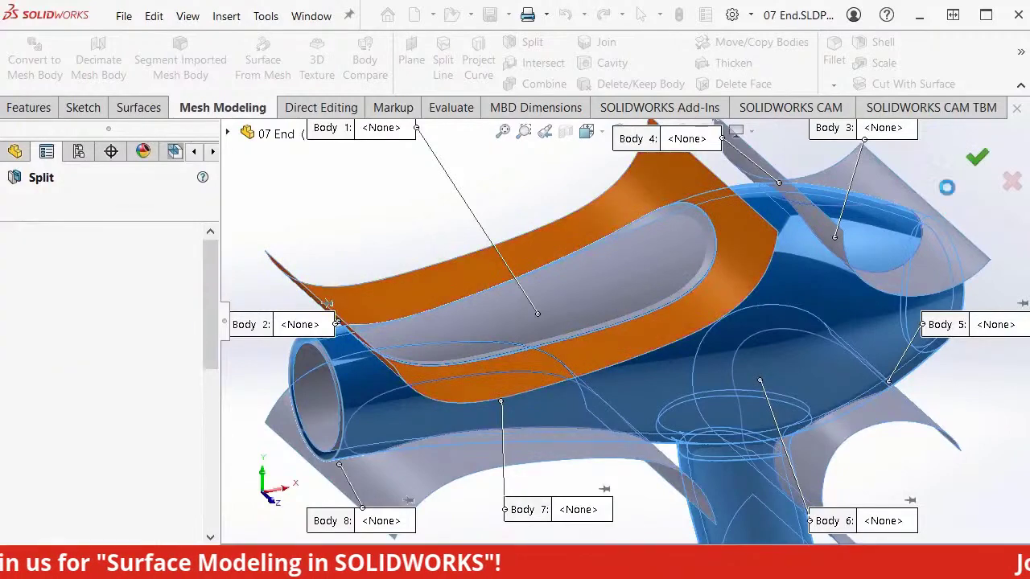
left_click(978, 157)
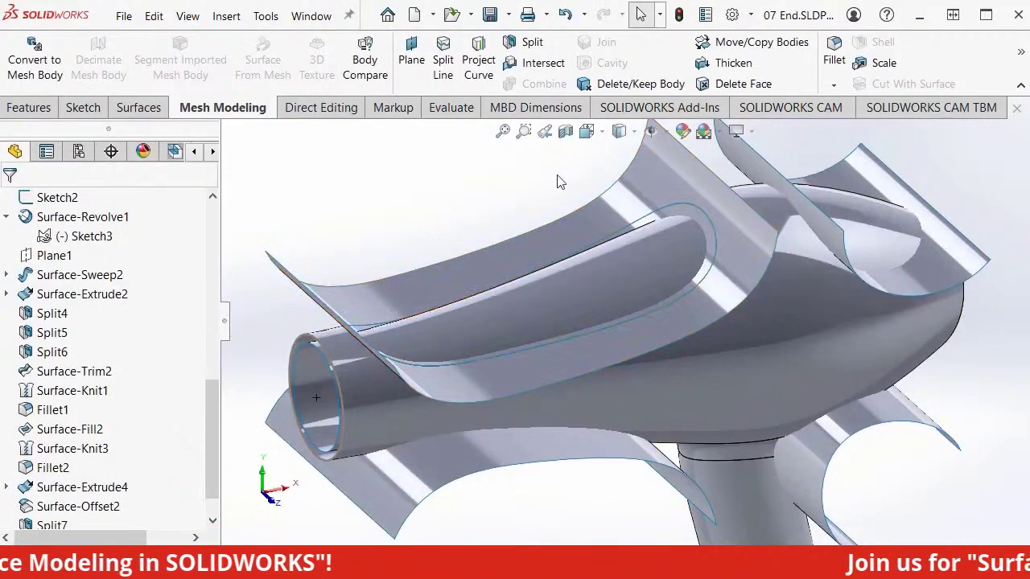
left_click(627, 196)
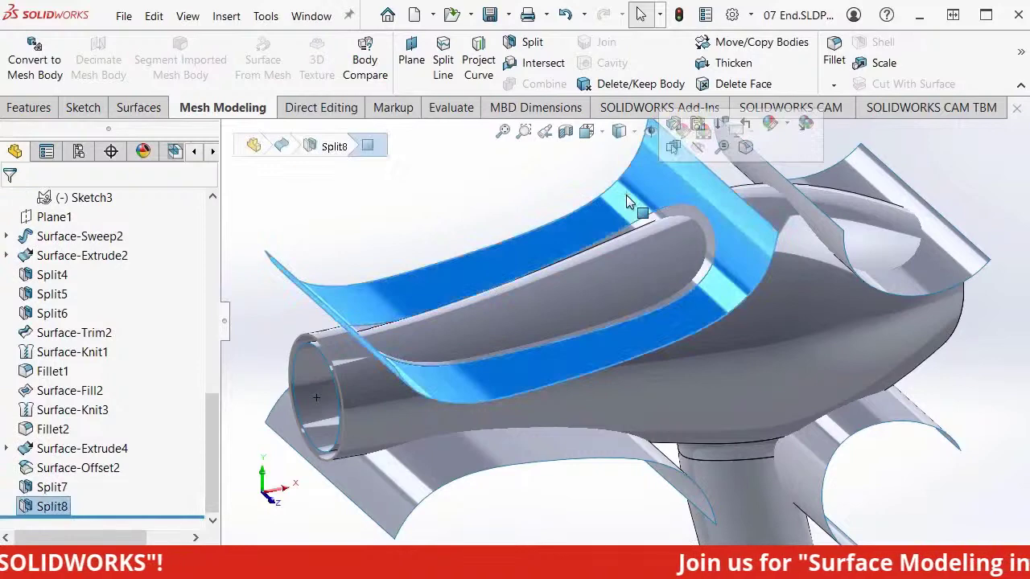
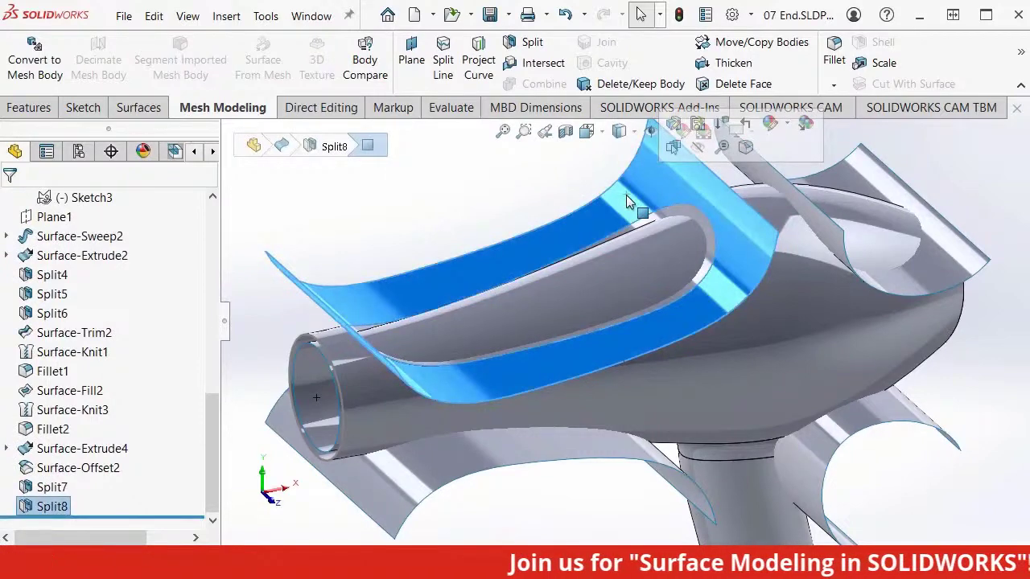
Step: Hide the blue surface body
left_click(698, 147)
middle_click_drag(595, 200, 516, 244)
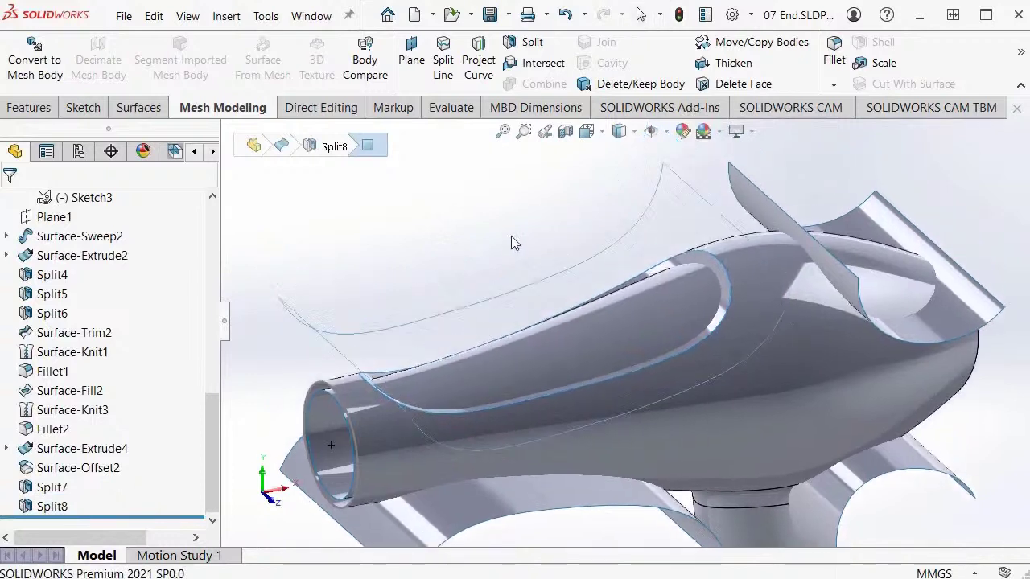
left_click_drag(212, 423, 226, 266)
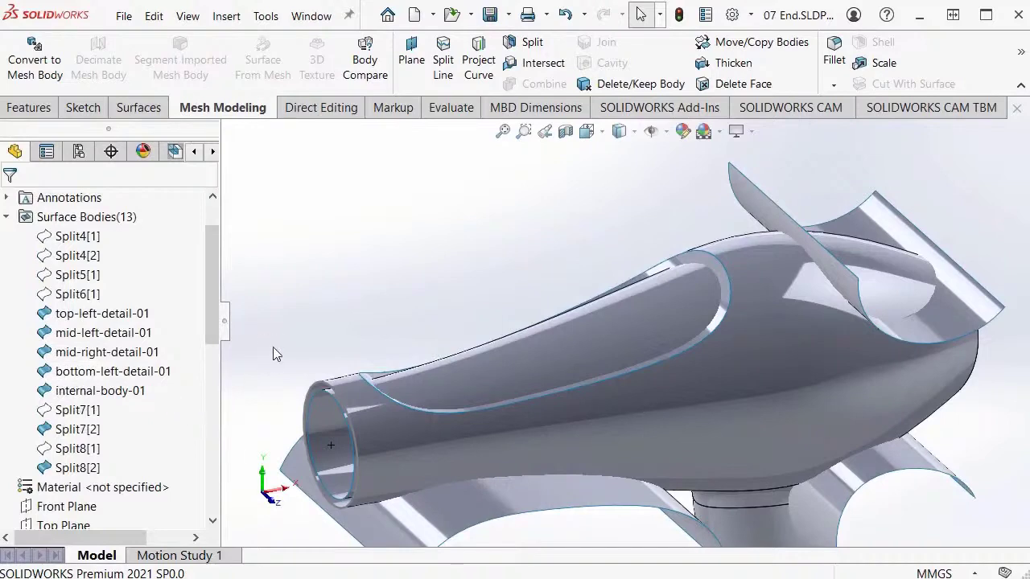
Step: Rename the Split7[2] body to main-body-03
left_click(78, 431)
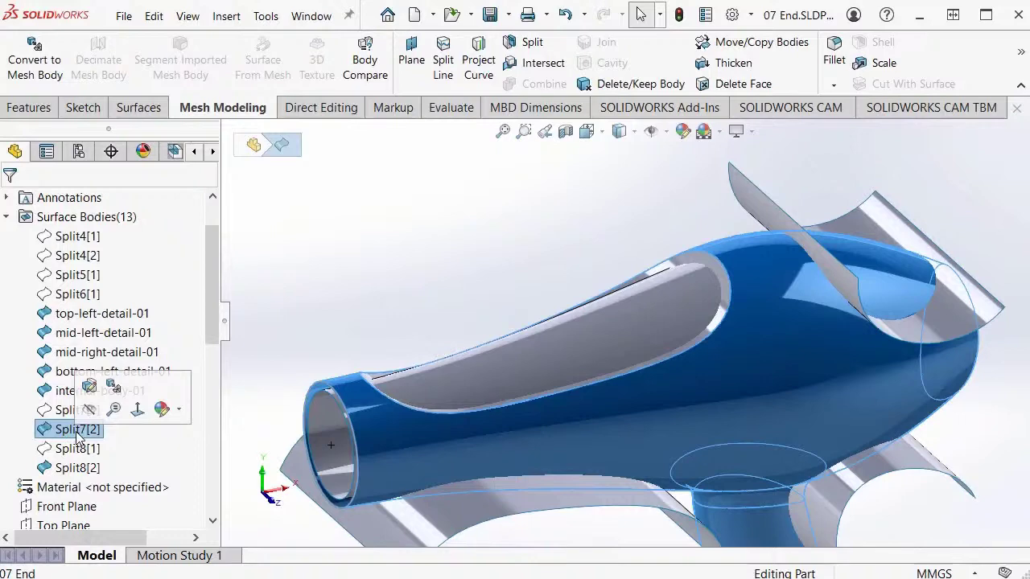
right_click(78, 432)
key("Escape")
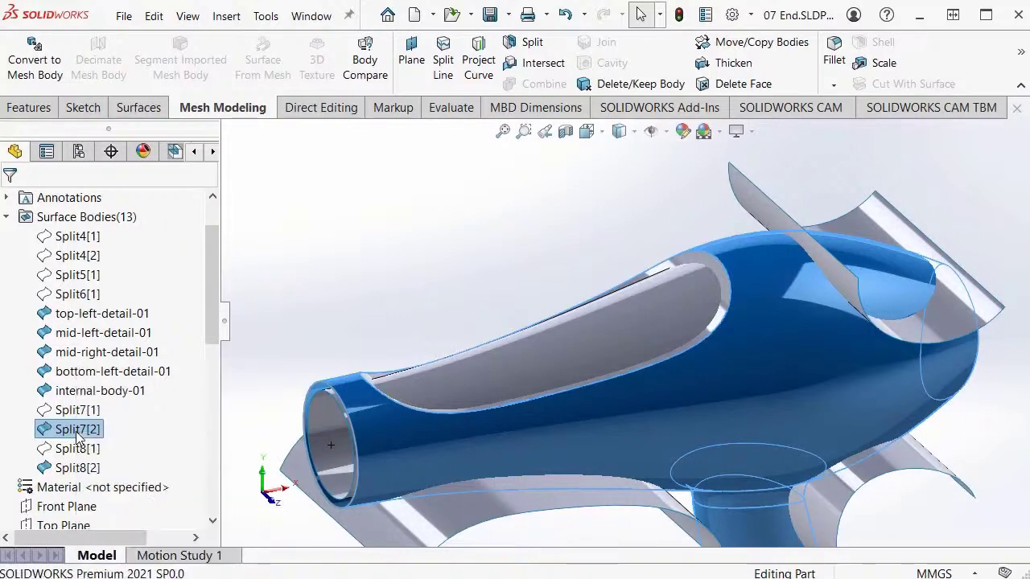
right_click(172, 211)
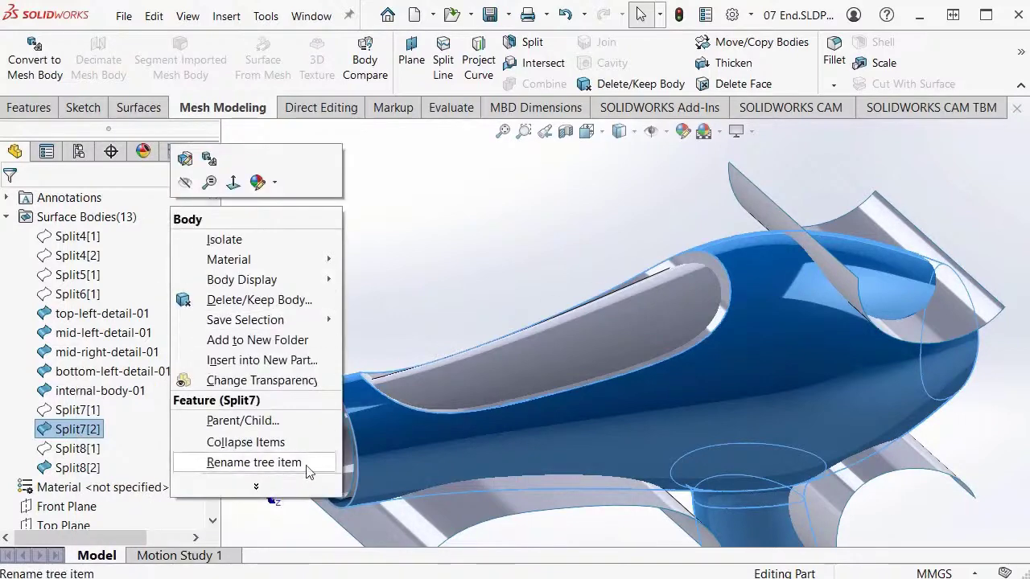
left_click(254, 462)
type("main-body")
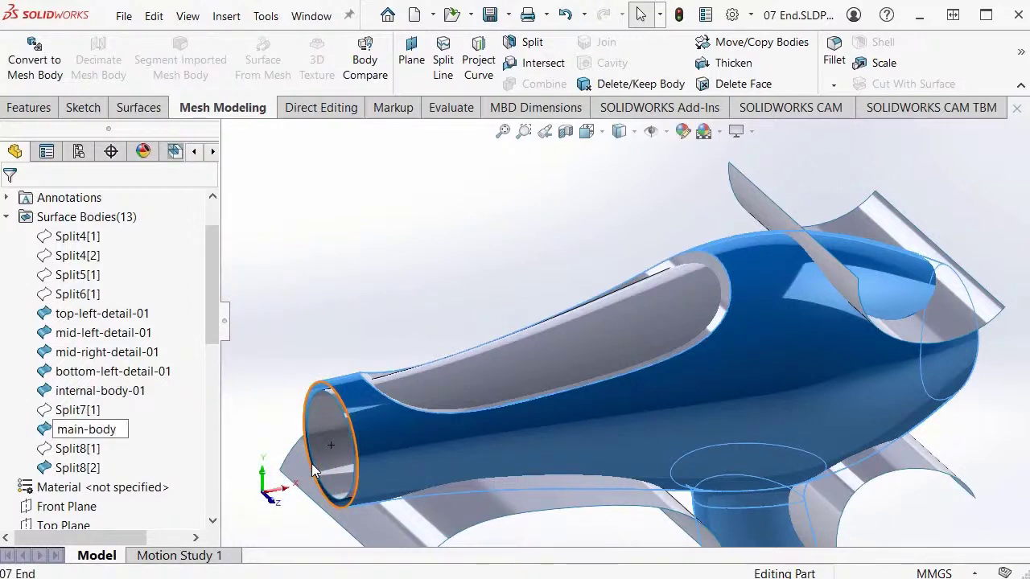
type("-03")
key("Return")
Step: Rename the Split8[2] body to top-right-detail-02
left_click(74, 471)
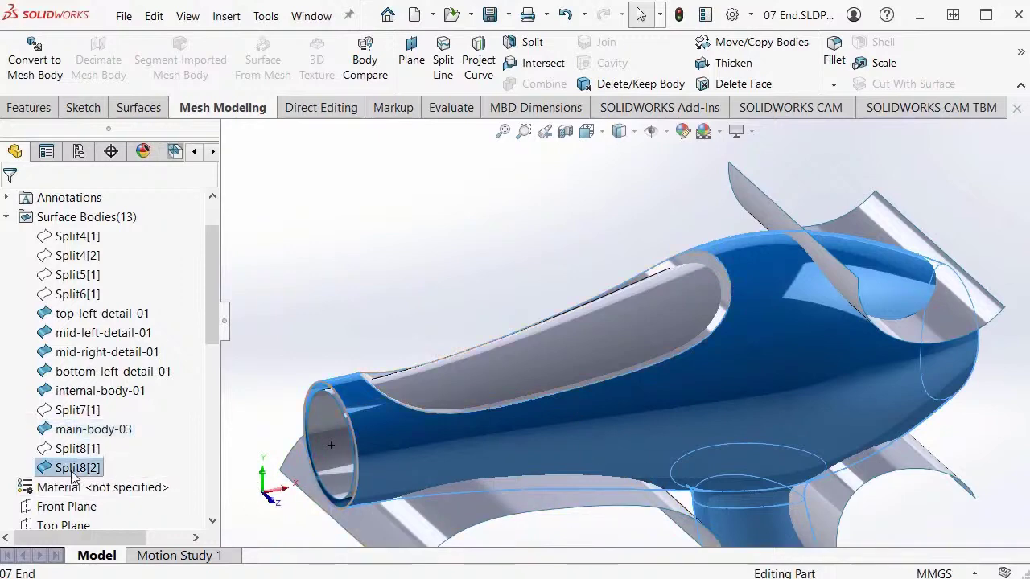
right_click(74, 471)
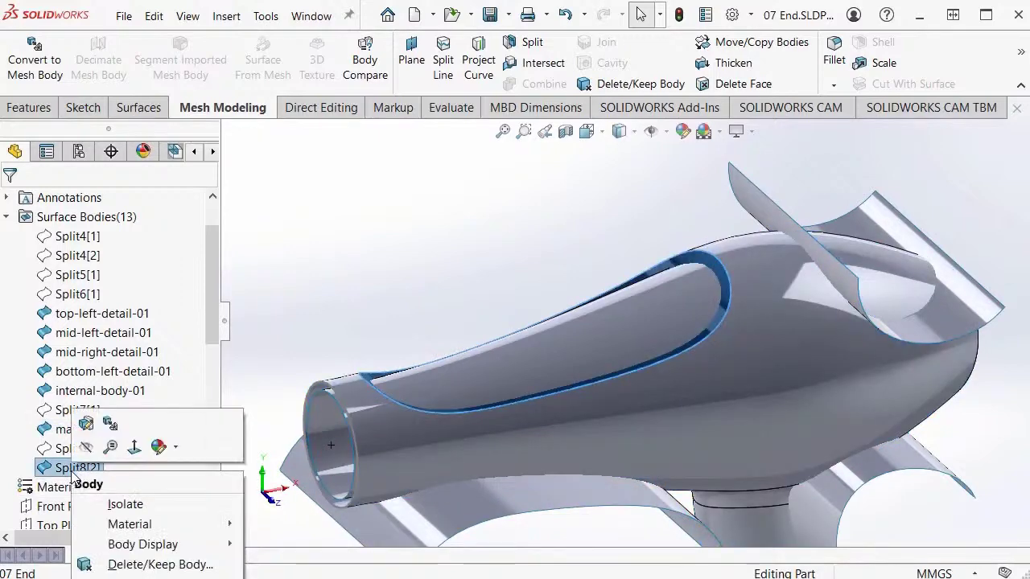
left_click(178, 229)
right_click(179, 213)
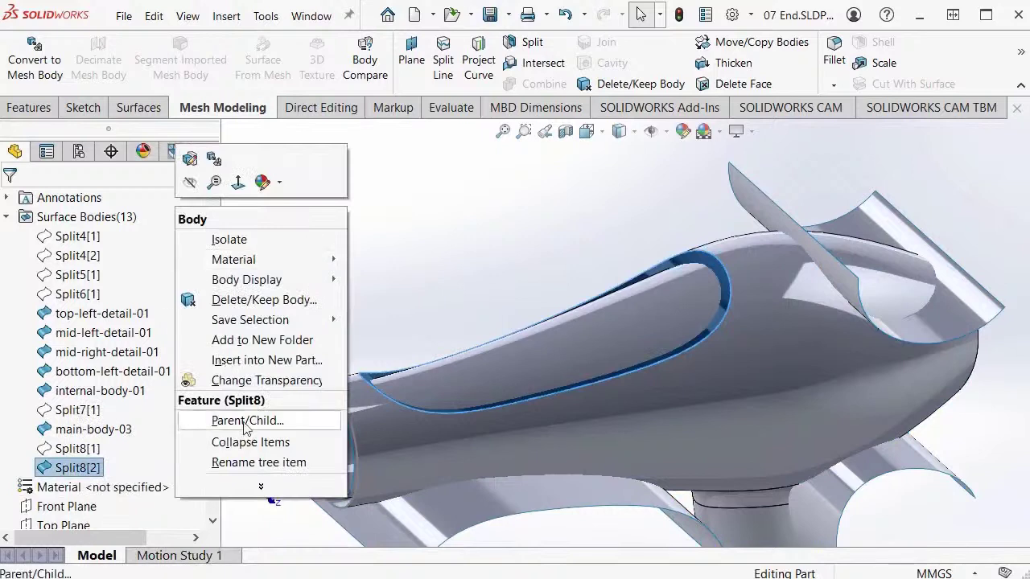
left_click(259, 462)
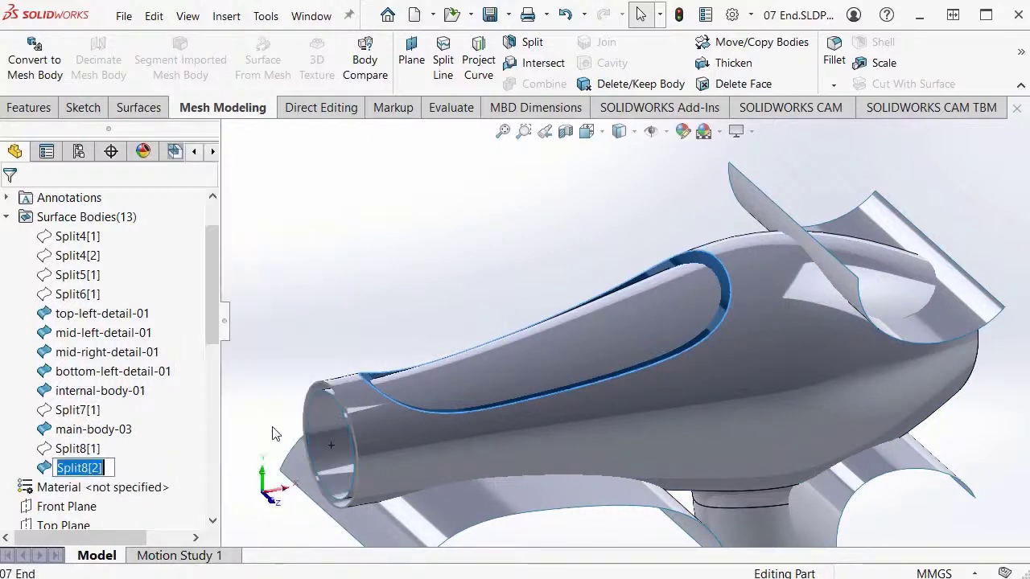
type("t")
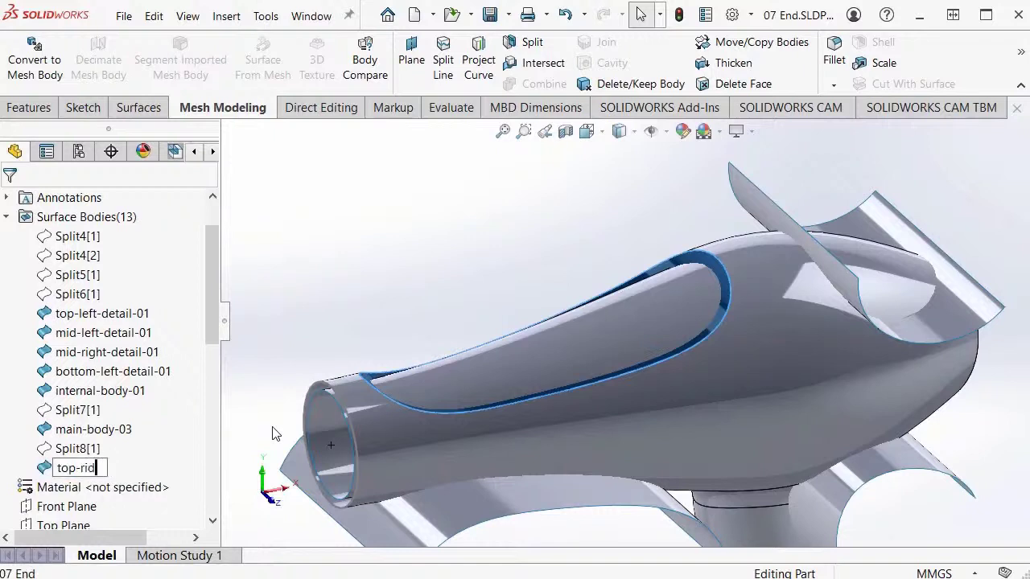
type("op-right-detail-02")
key("Return")
left_click(351, 222)
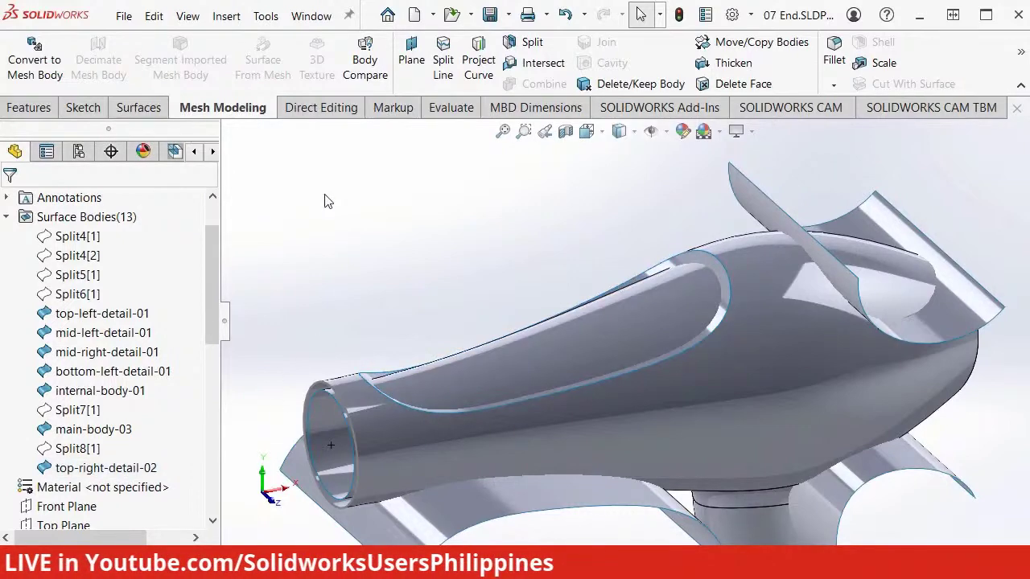
Step: Split with Surface-Extrude4 as trim tool, keeping Body 7, then hide the teardrop piece
right_click(305, 158)
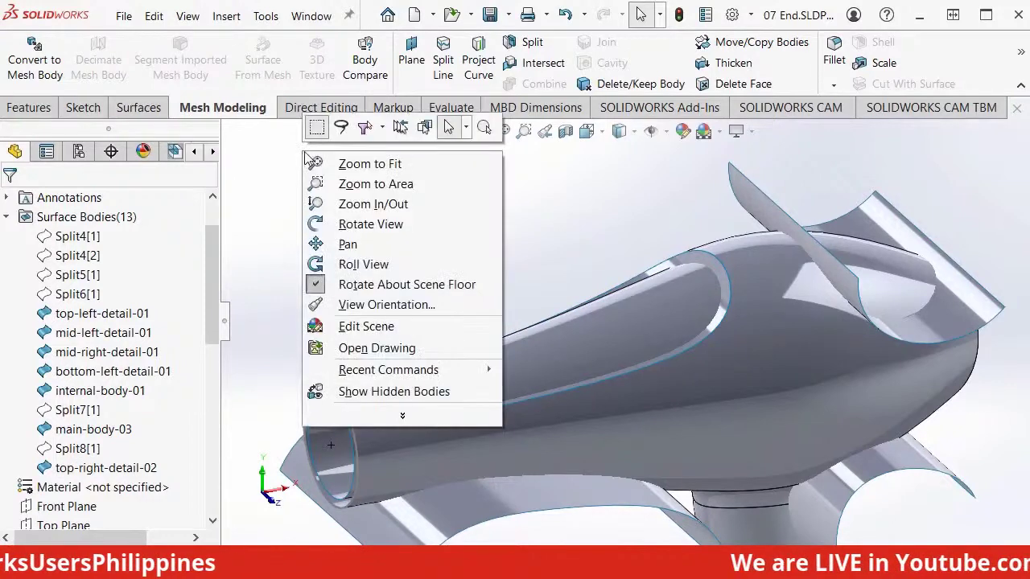
mouse_move(408, 378)
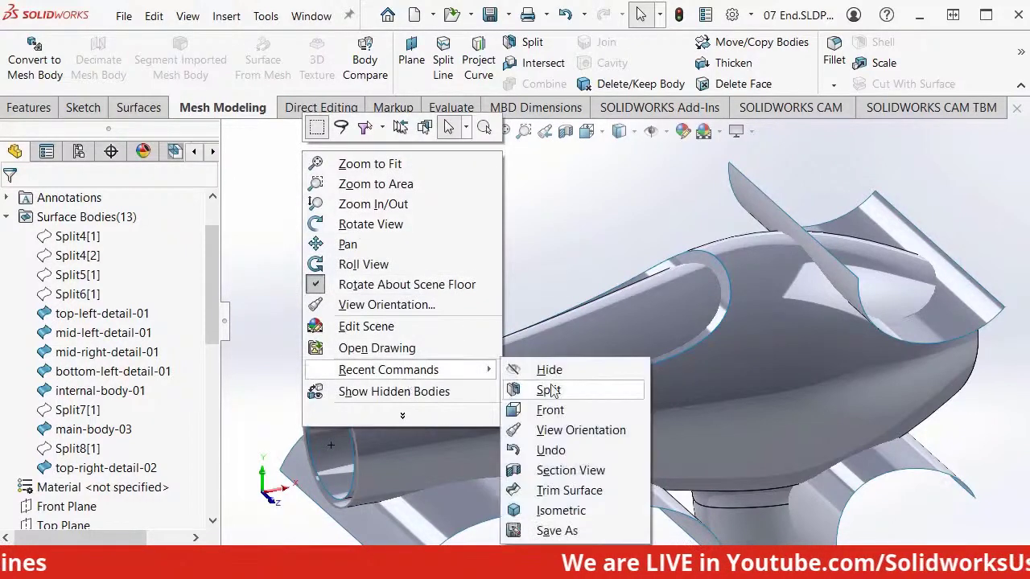
left_click(589, 397)
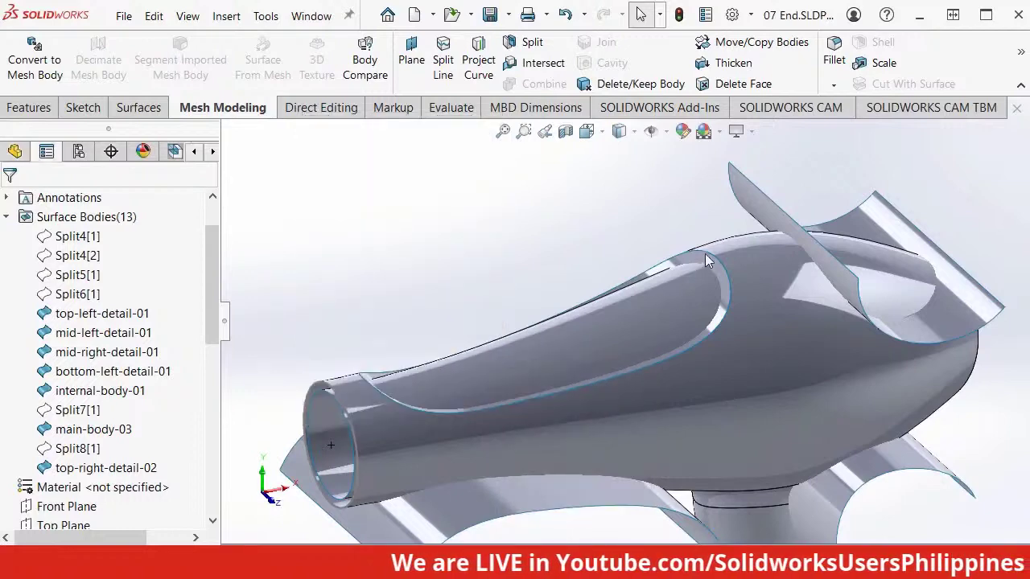
scroll(563, 218, "down", 3)
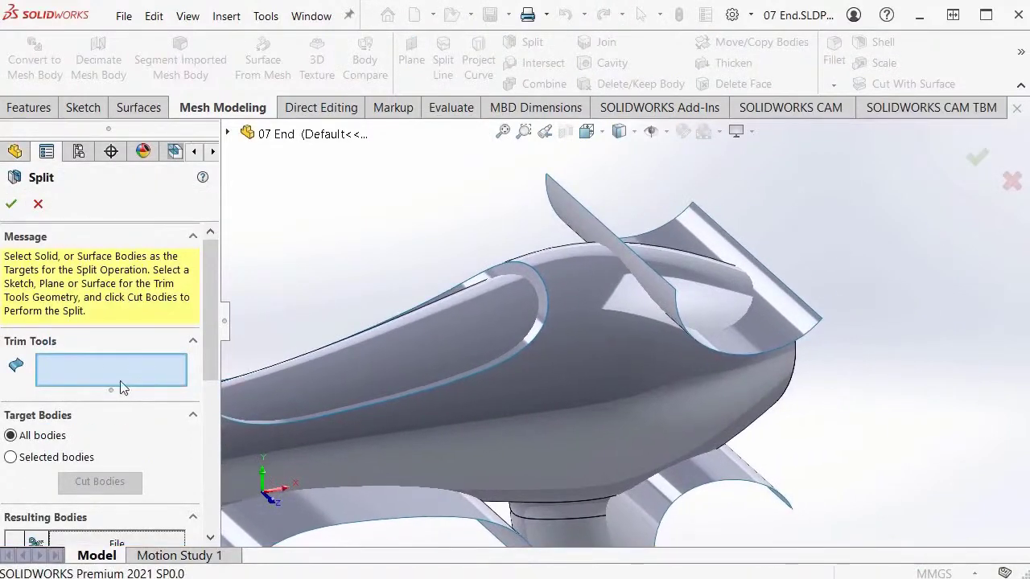
left_click(694, 231)
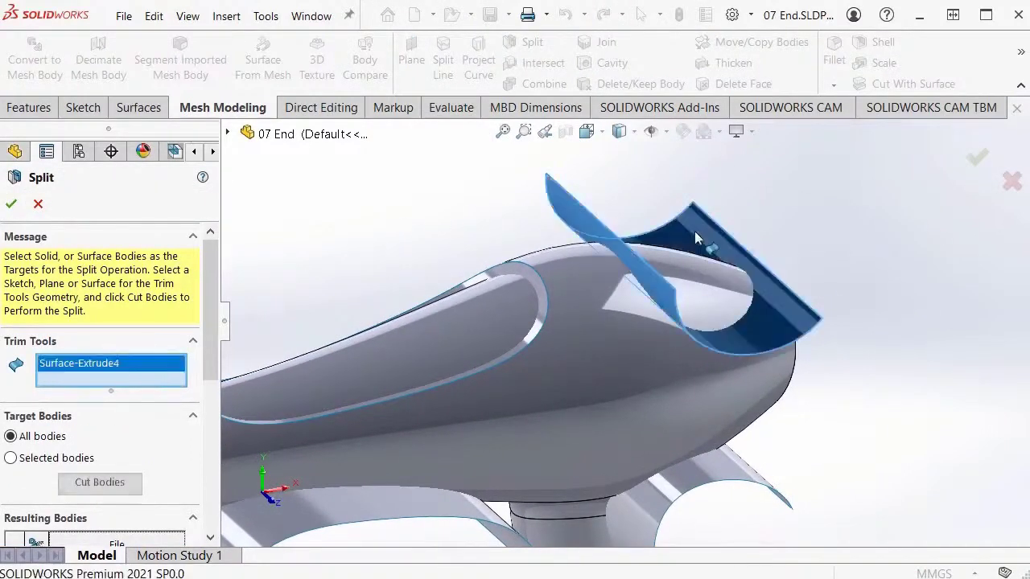
middle_click_drag(785, 264, 707, 305)
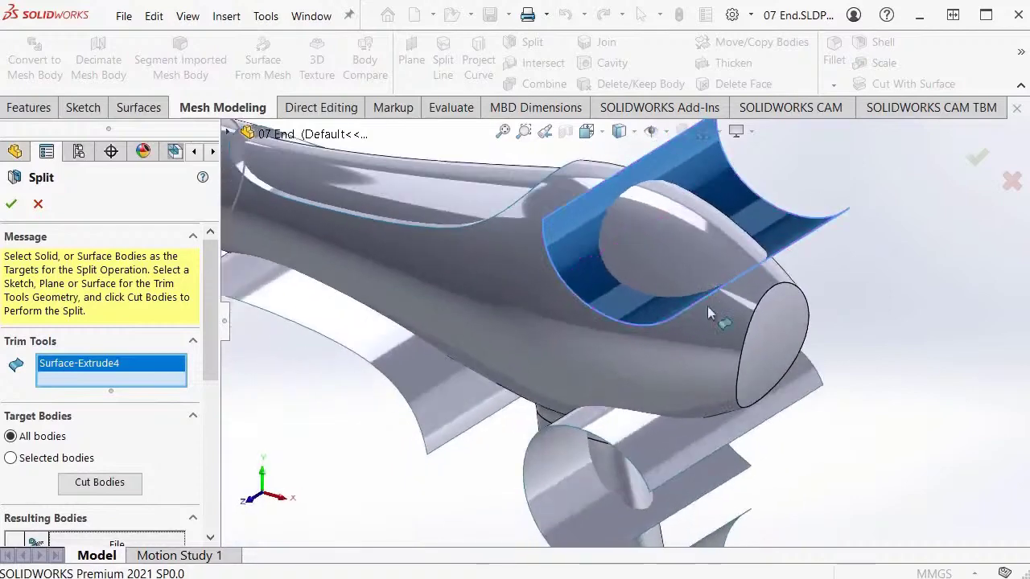
left_click(100, 483)
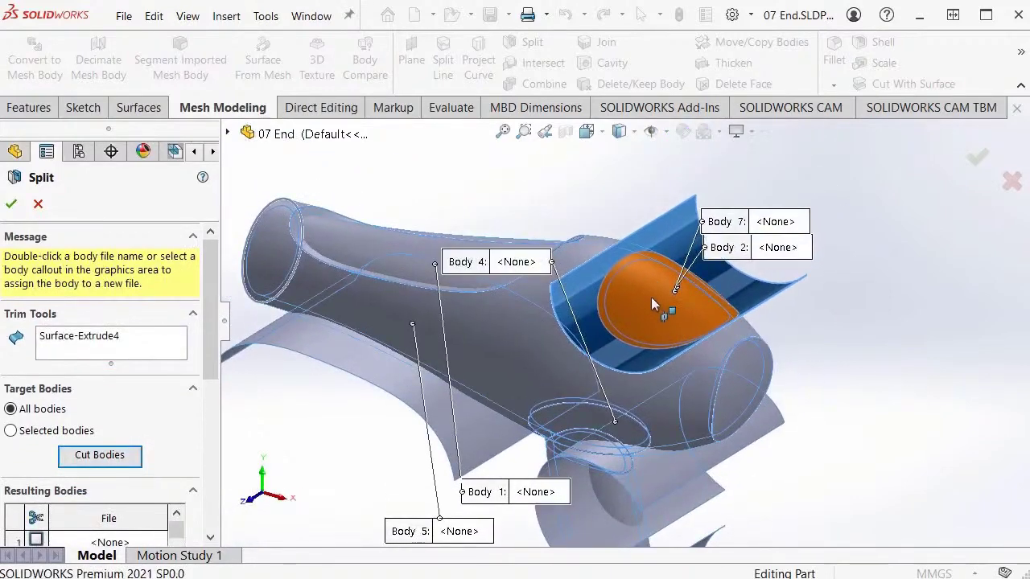
left_click(652, 304)
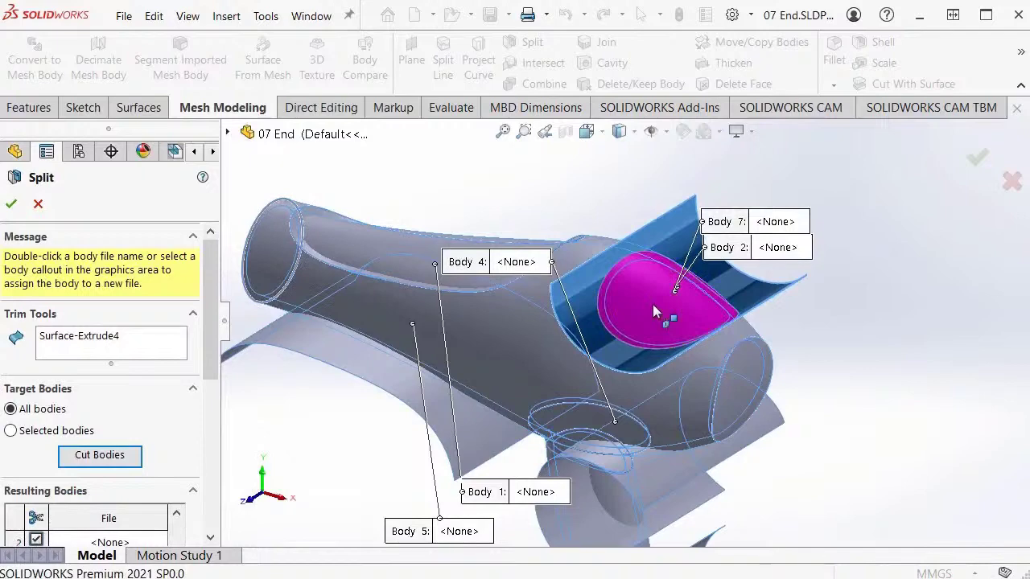
left_click(980, 160)
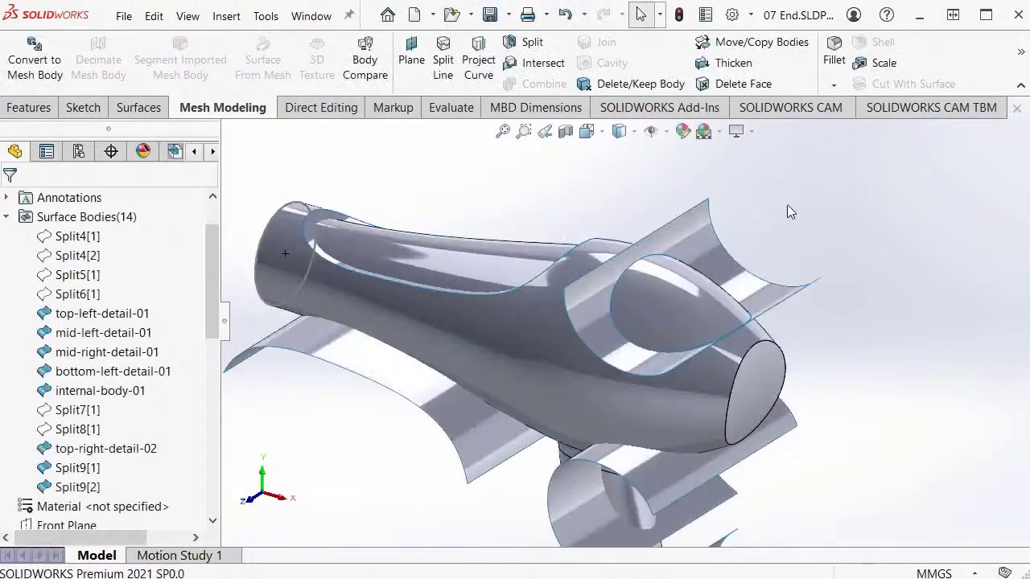
left_click(694, 307)
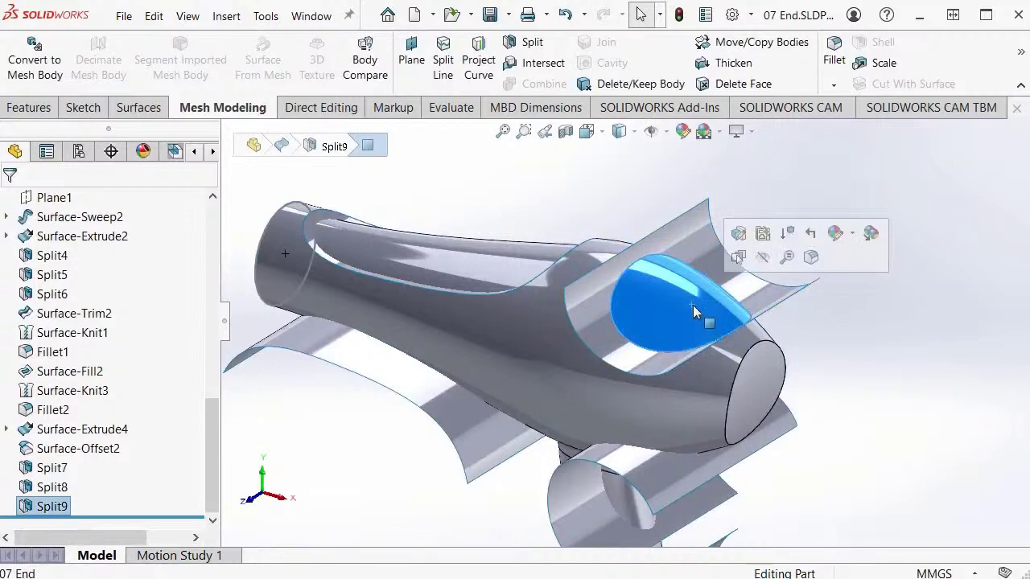
left_click(762, 257)
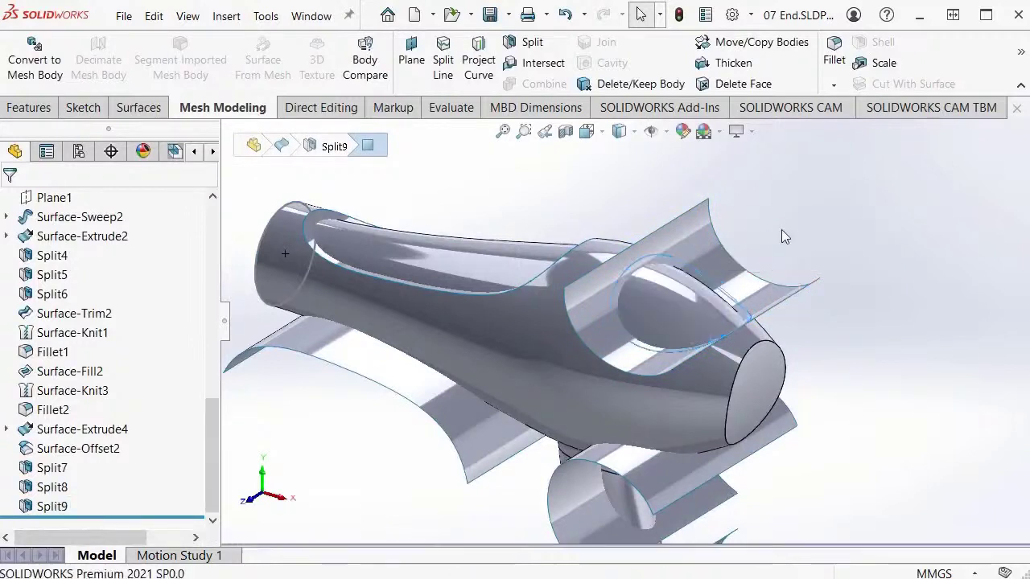
Step: Split the bodies with Split9 as the trim tool, keeping the curved surface piece
right_click(441, 157)
mouse_move(546, 378)
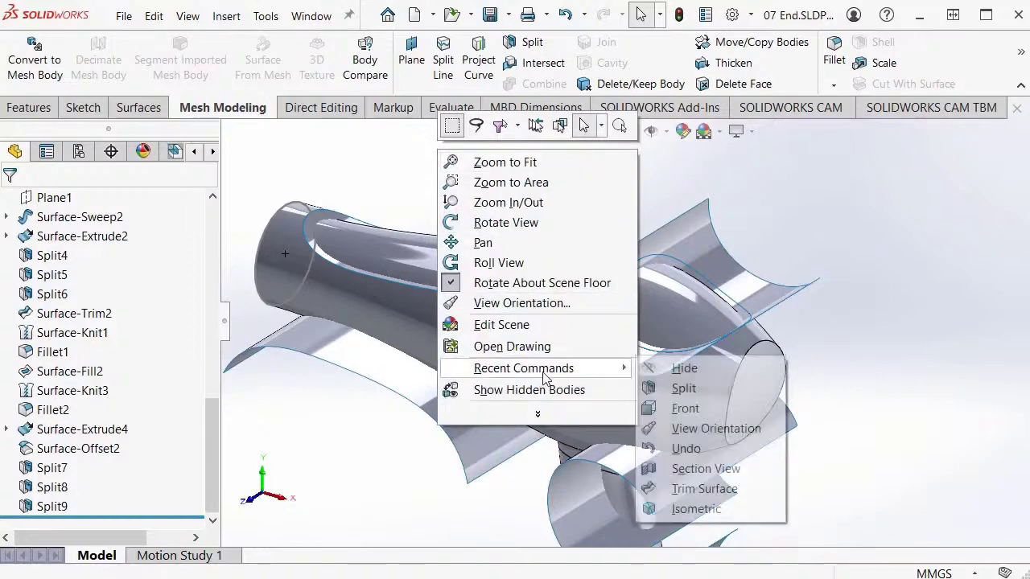
left_click(725, 389)
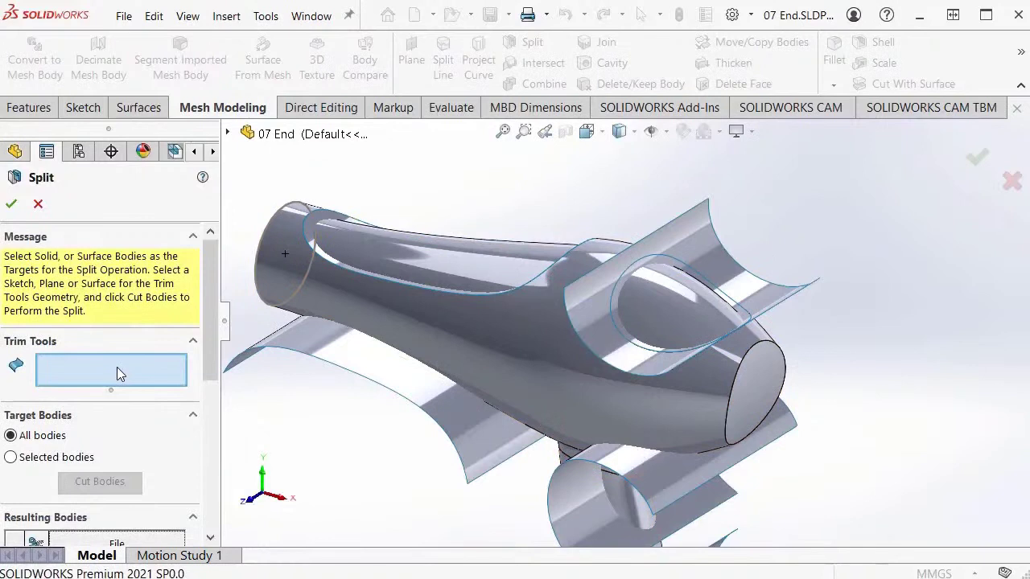
left_click(525, 346)
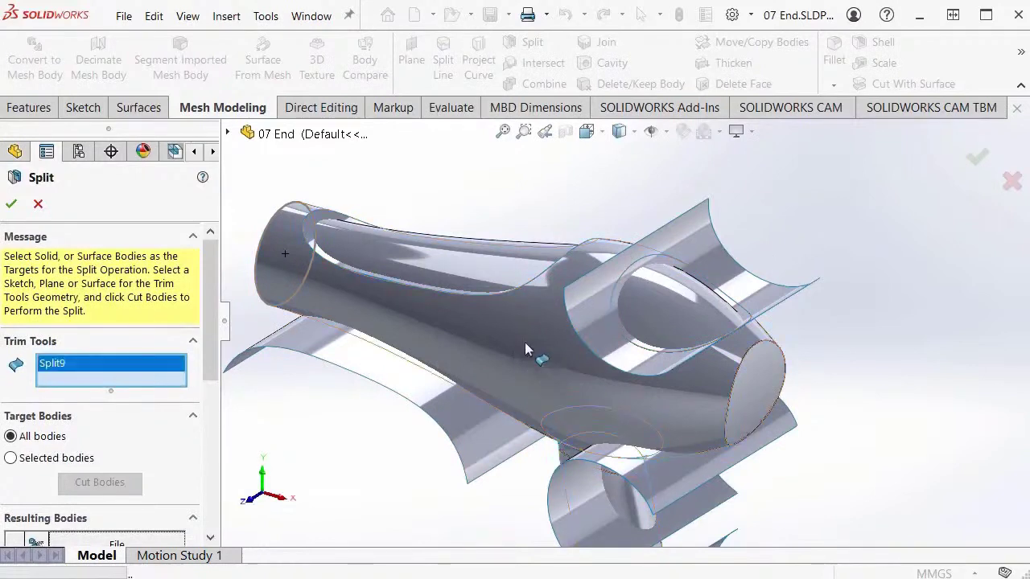
left_click(100, 482)
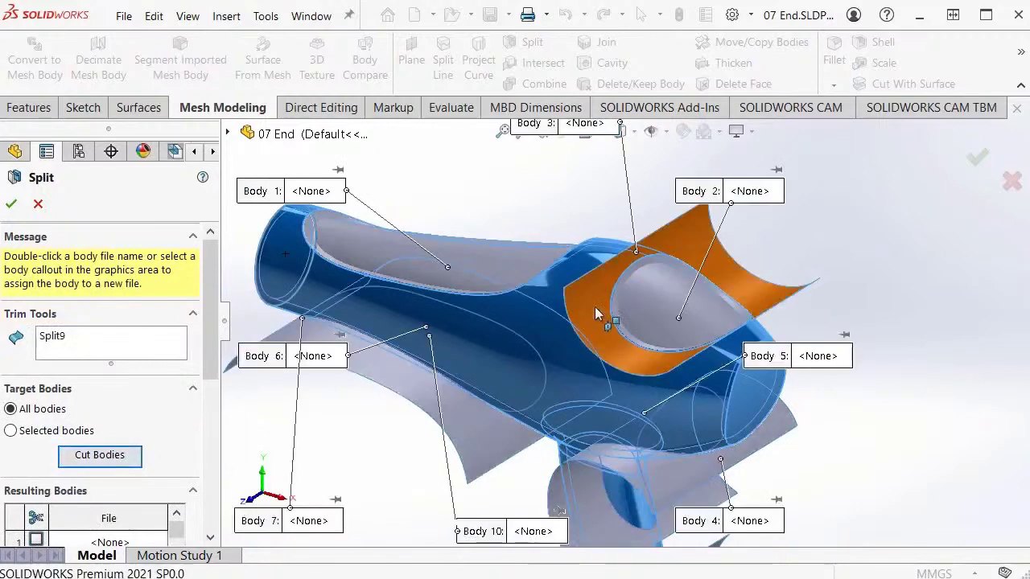
left_click(595, 303)
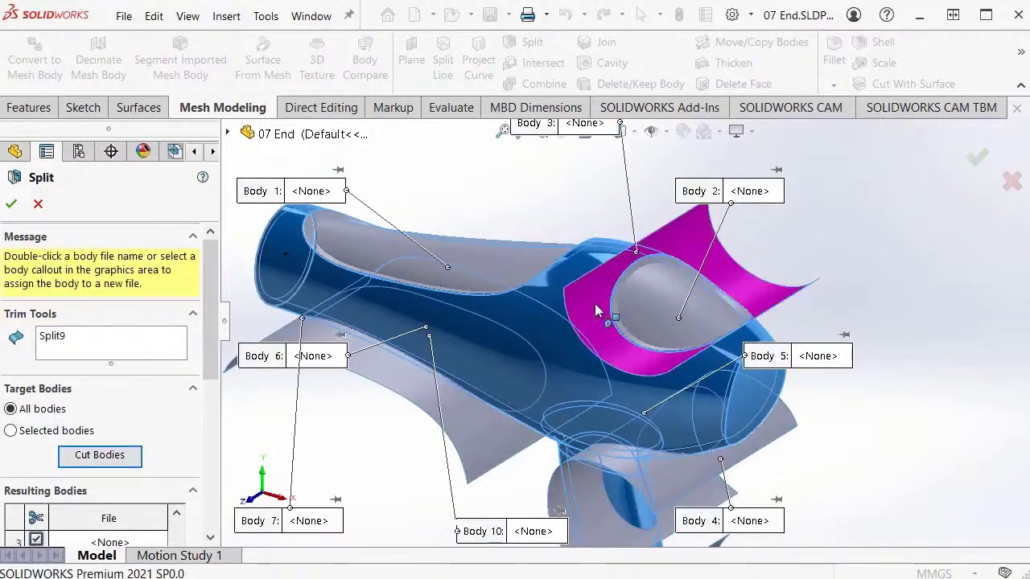
left_click(978, 160)
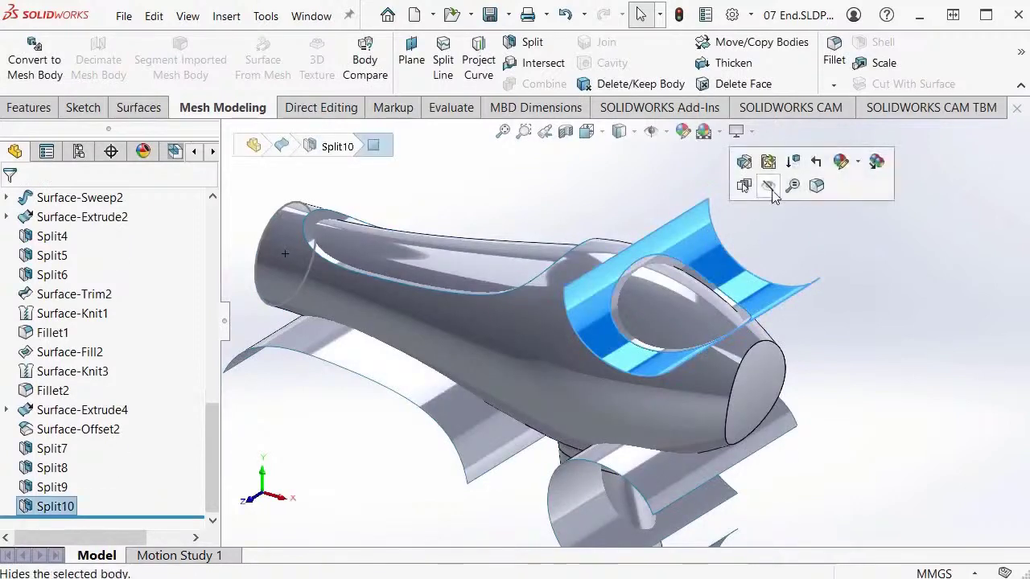
Step: Hide the Split10 surface body and clear the selection
left_click(774, 184)
middle_click_drag(785, 201, 829, 213, "ctrl")
left_click(830, 214)
scroll(796, 221, "up", 1)
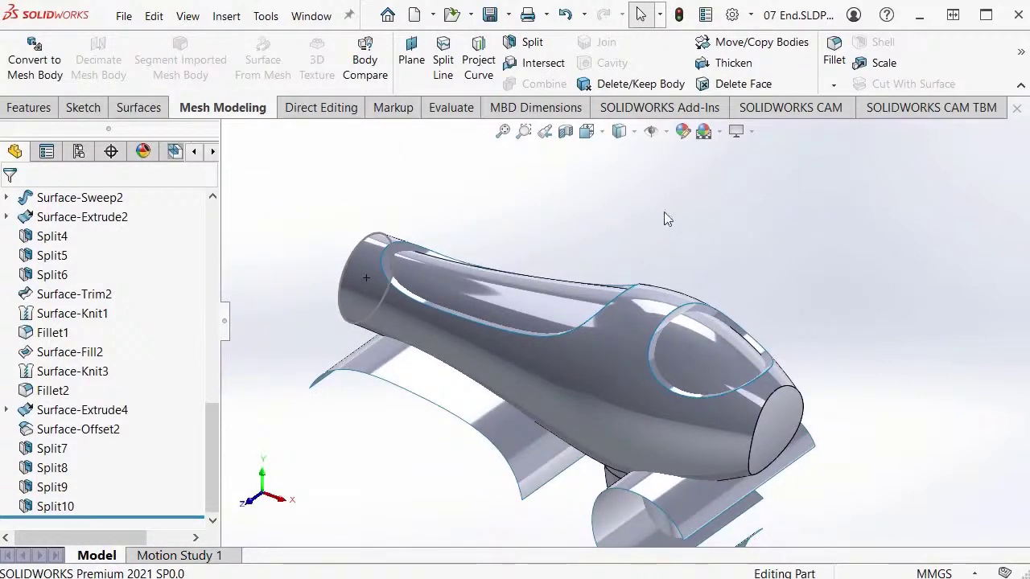
Step: Split with Surface-Extrude4 as trim tool, selecting the brown inner body as the result
left_click(557, 44)
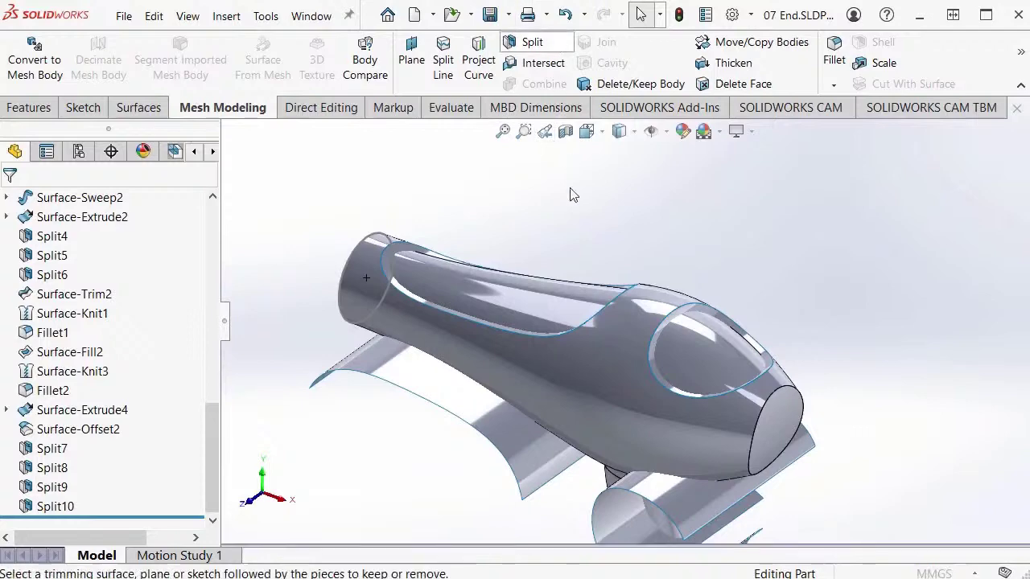
middle_click_drag(600, 364, 577, 311)
left_click(627, 338)
middle_click_drag(626, 337, 629, 241)
left_click(99, 483)
middle_click_drag(514, 318, 547, 299)
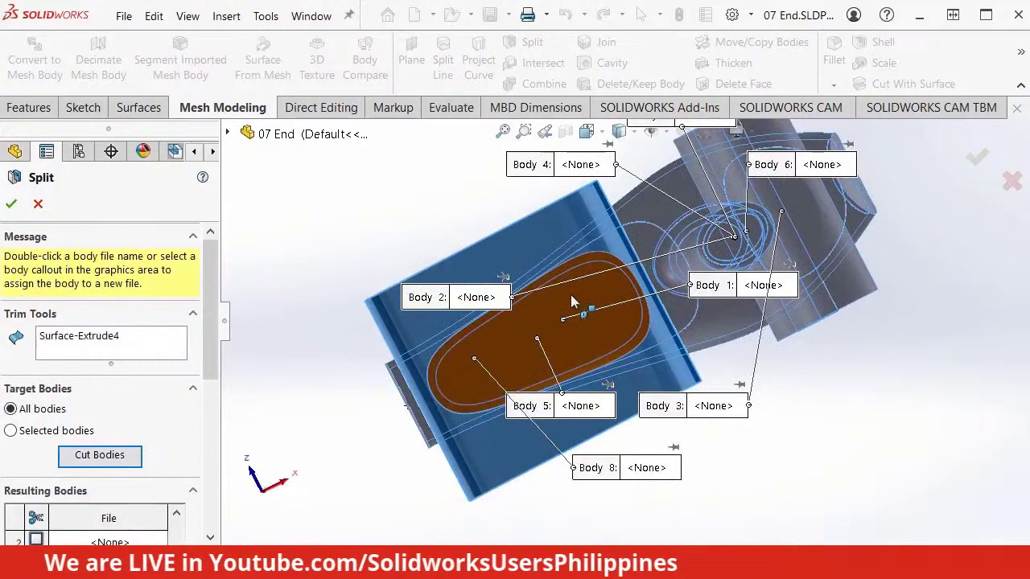
left_click(570, 296)
middle_click_drag(590, 301, 752, 265)
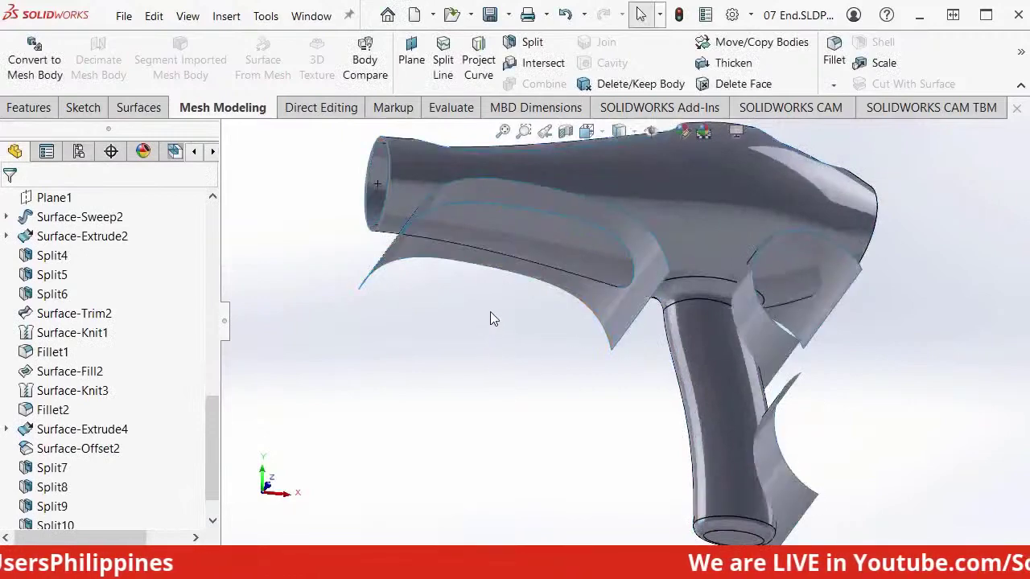
Step: Hide Split11, then split the bodies with Split11 as trim tool, keeping the side panel
left_click(522, 274)
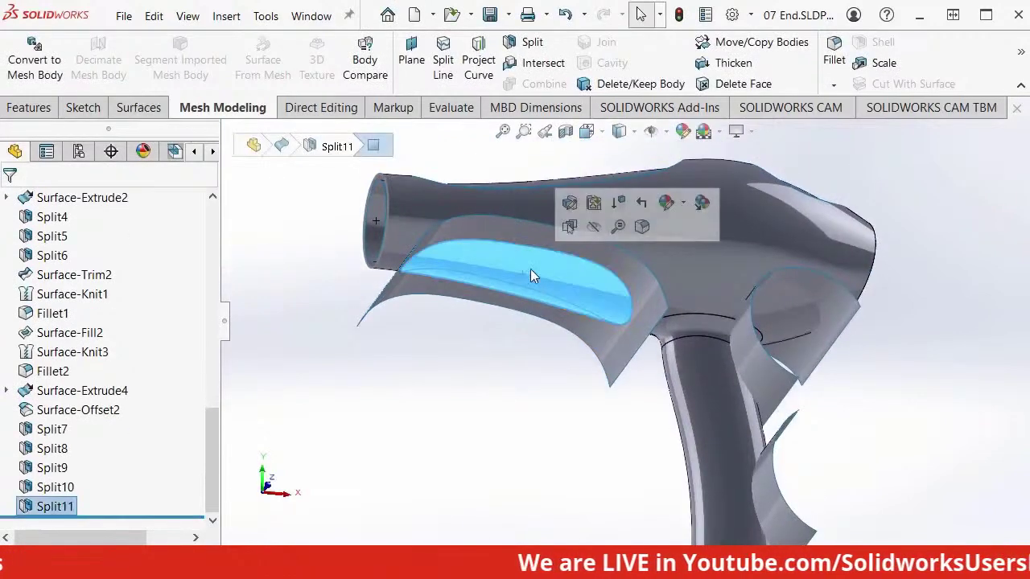
left_click(594, 226)
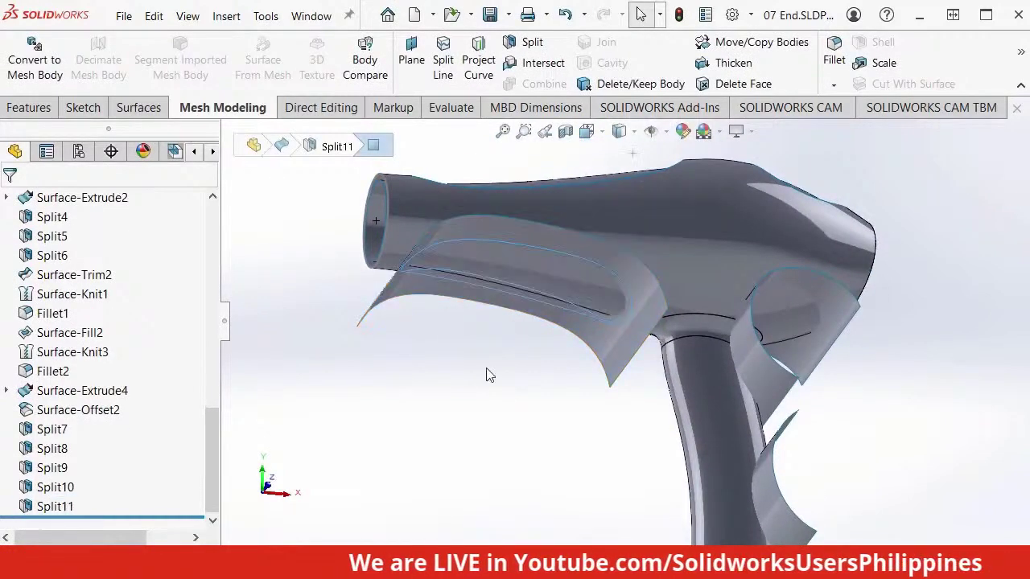
right_click(283, 212)
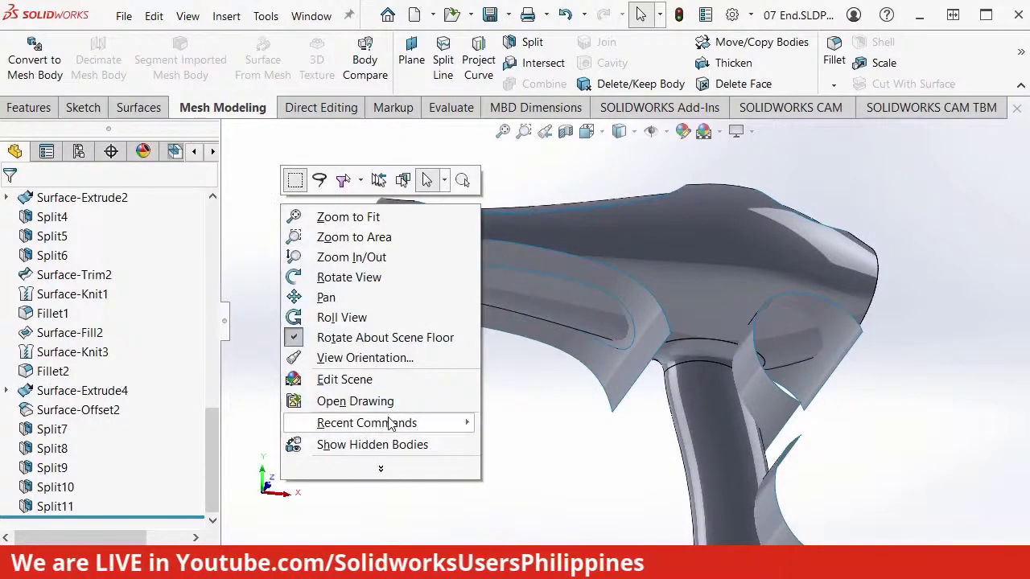
mouse_move(390, 424)
left_click(561, 445)
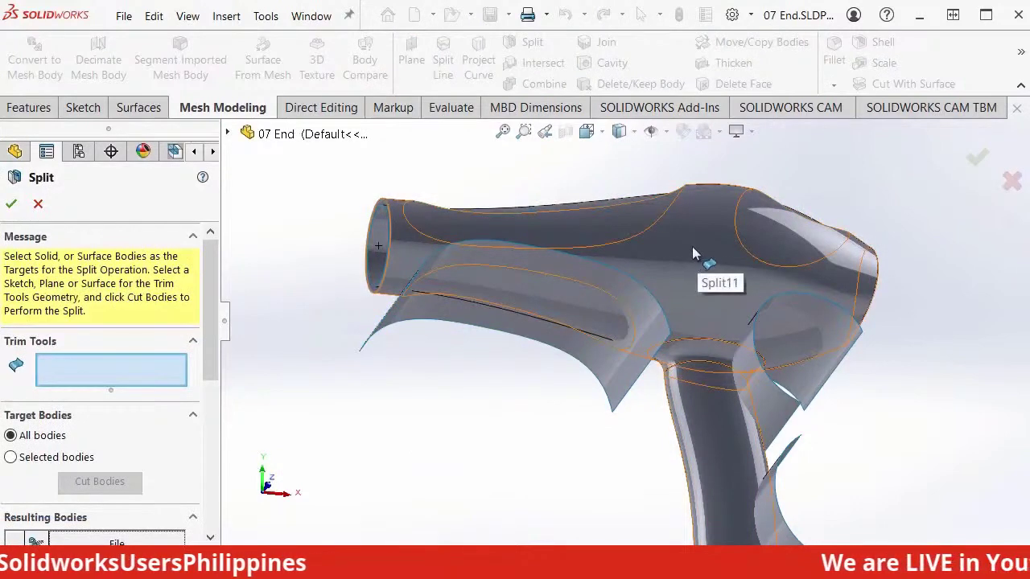
left_click(693, 248)
left_click(95, 482)
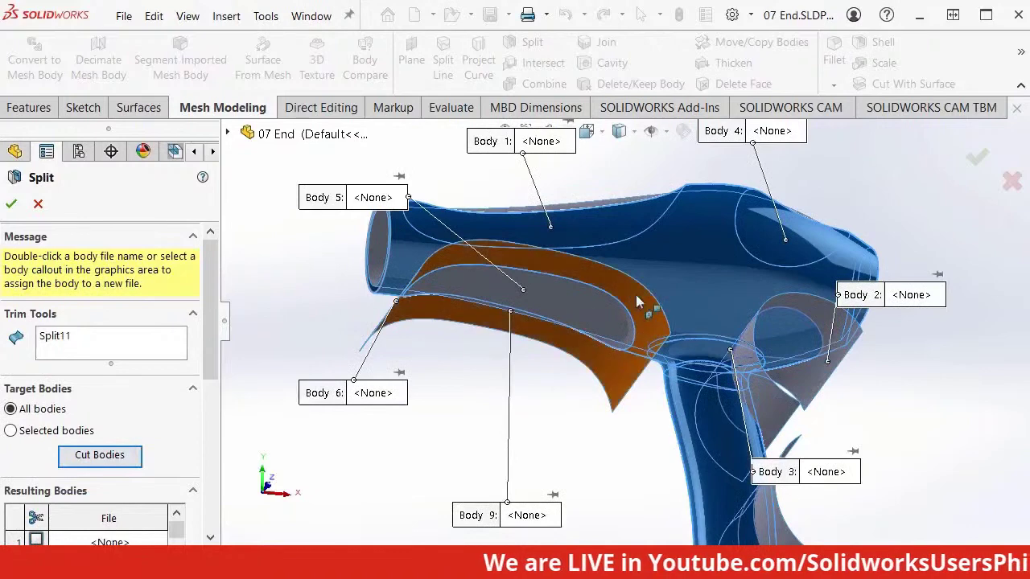
left_click(636, 296)
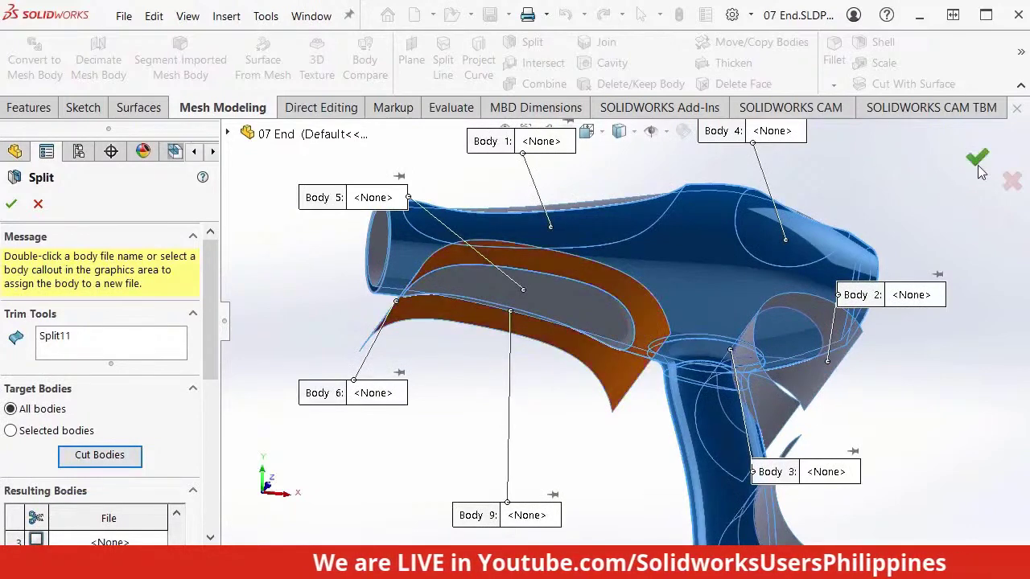
left_click(978, 160)
Step: Hide the new Split12 side-panel surface body
middle_click_drag(752, 385, 646, 313)
left_click(646, 313)
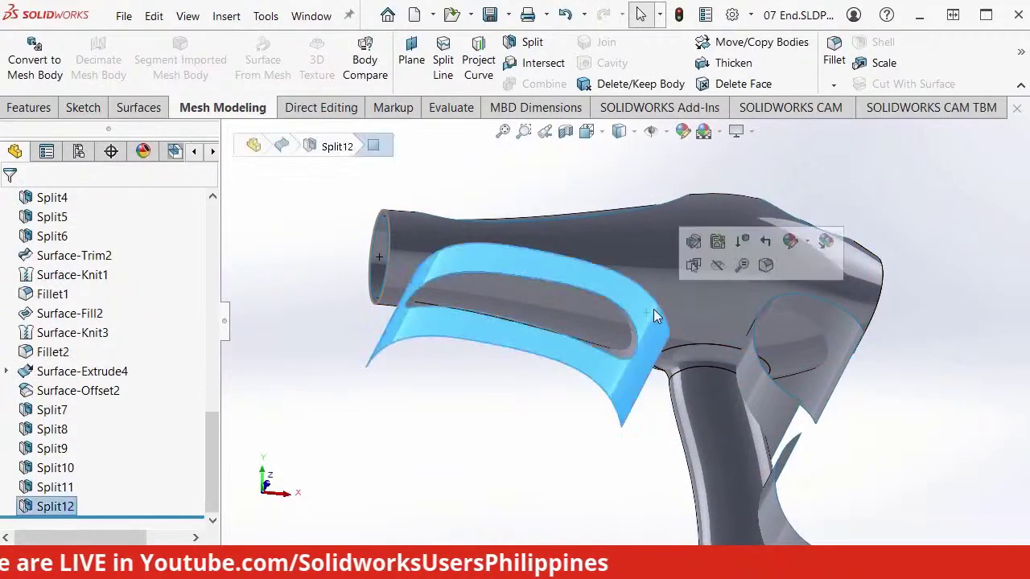
left_click(717, 266)
middle_click_drag(708, 298, 915, 237)
scroll(830, 309, "down", 3)
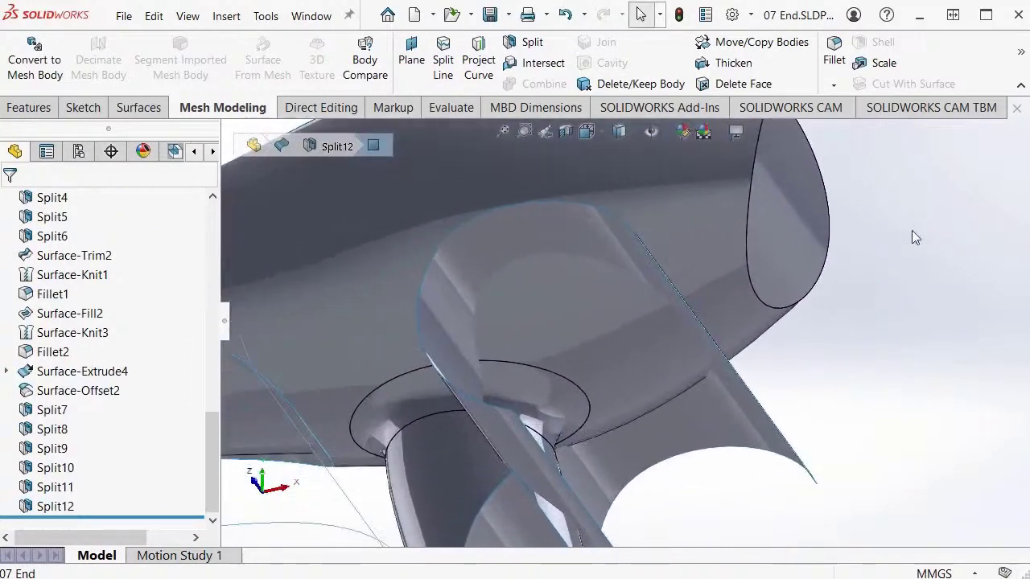
Step: Split with Surface-Extrude4 as trim tool, keeping the brown body at the handle junction
right_click(853, 158)
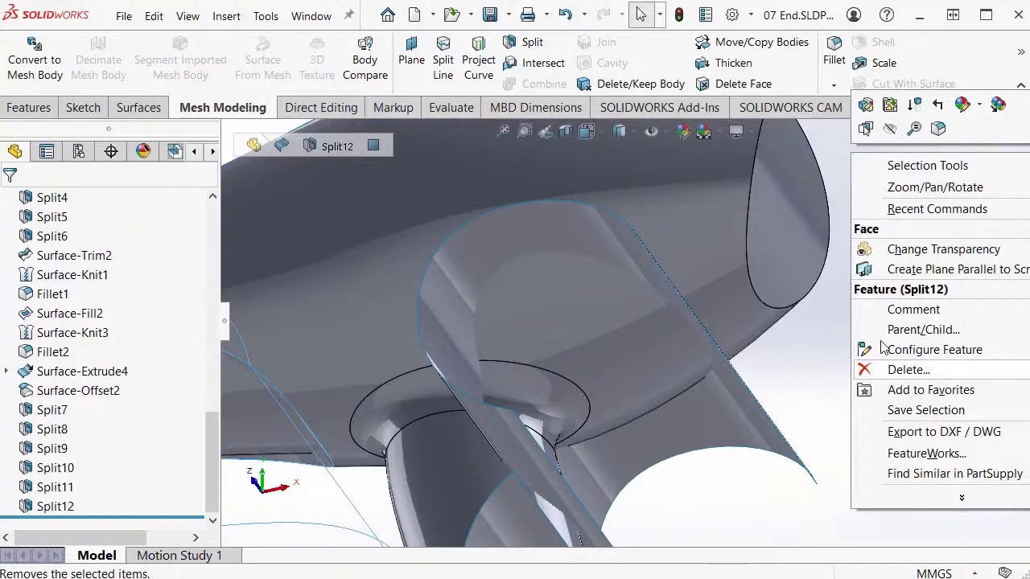
mouse_move(921, 211)
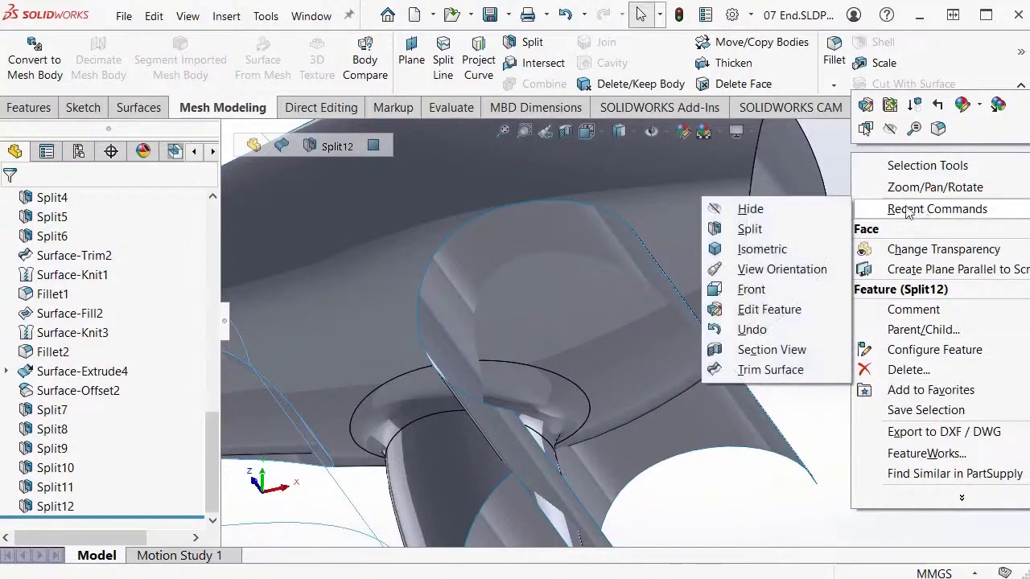
left_click(771, 230)
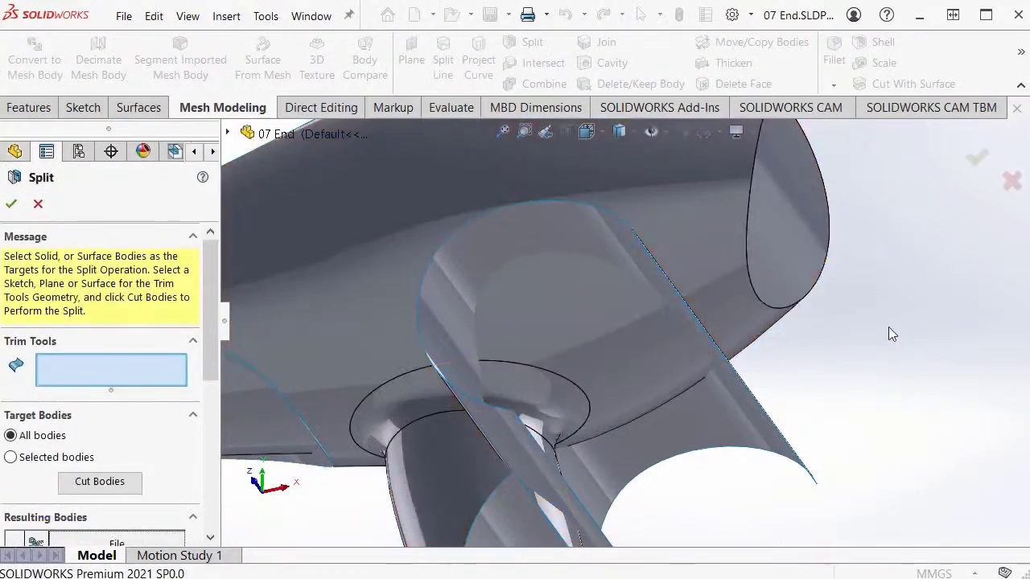
left_click(555, 229)
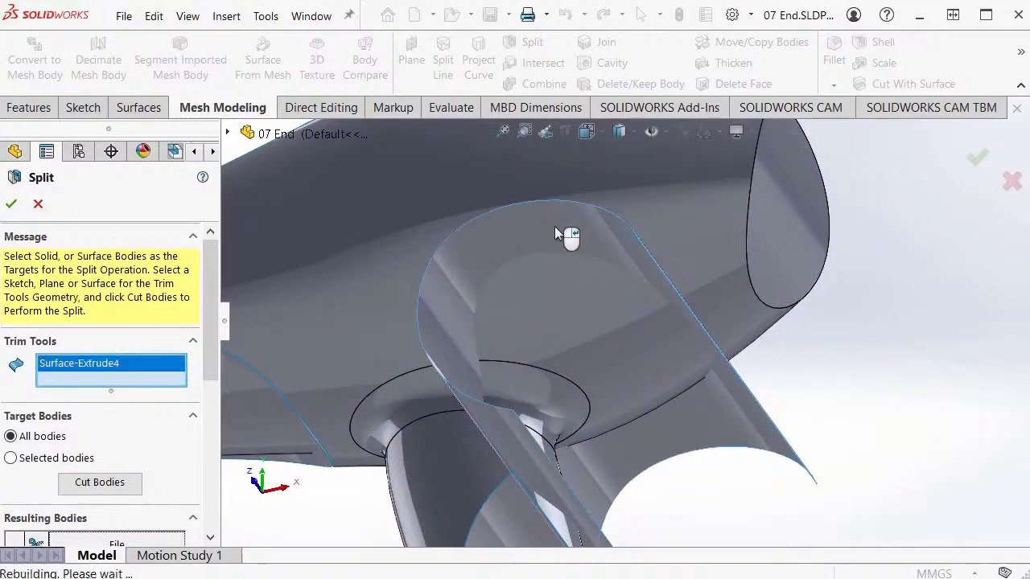
left_click(100, 483)
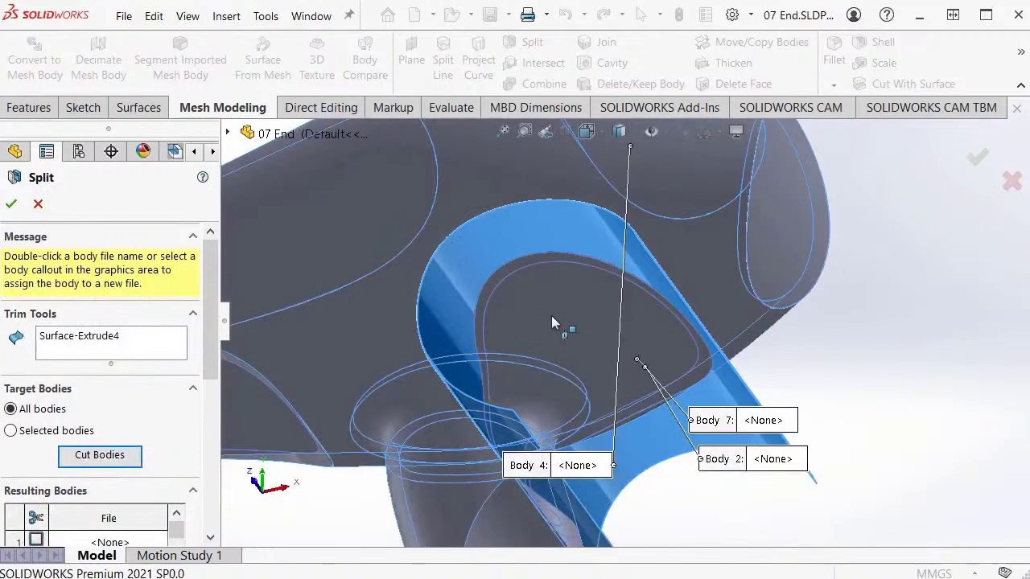
left_click(555, 306)
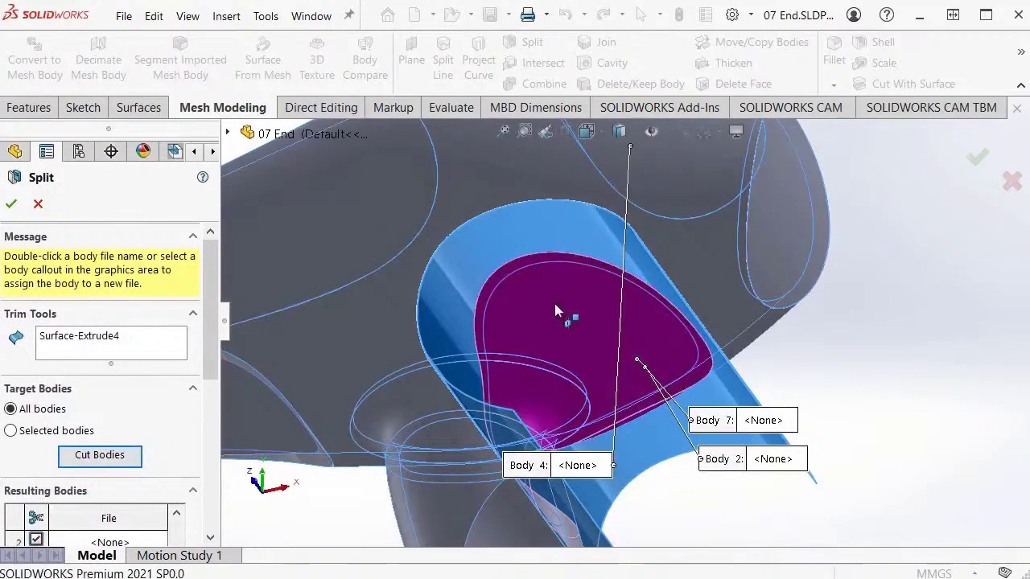
left_click(978, 161)
Step: Hide the resulting Split13 face body
middle_click_drag(844, 246, 779, 228)
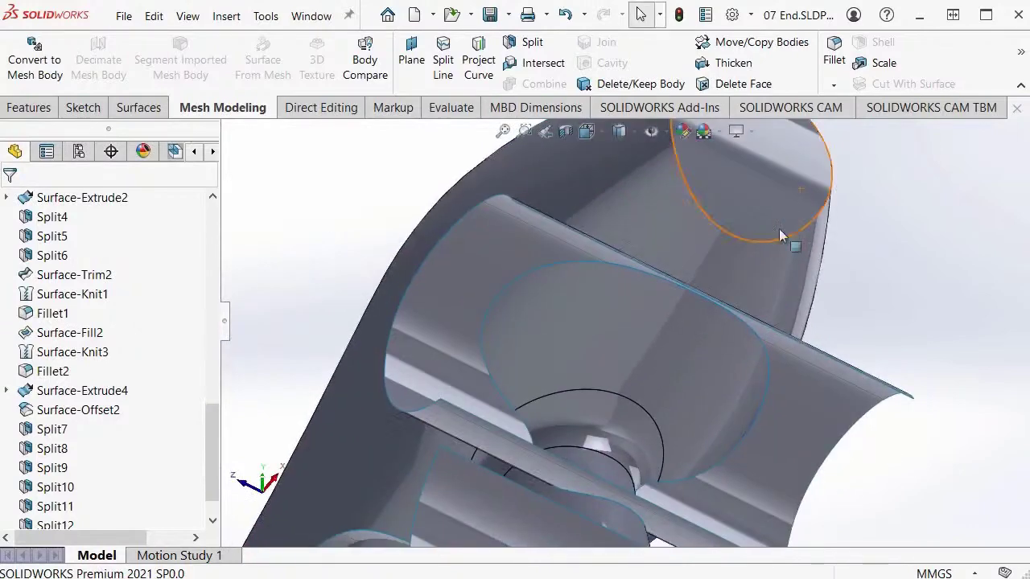
left_click(645, 314)
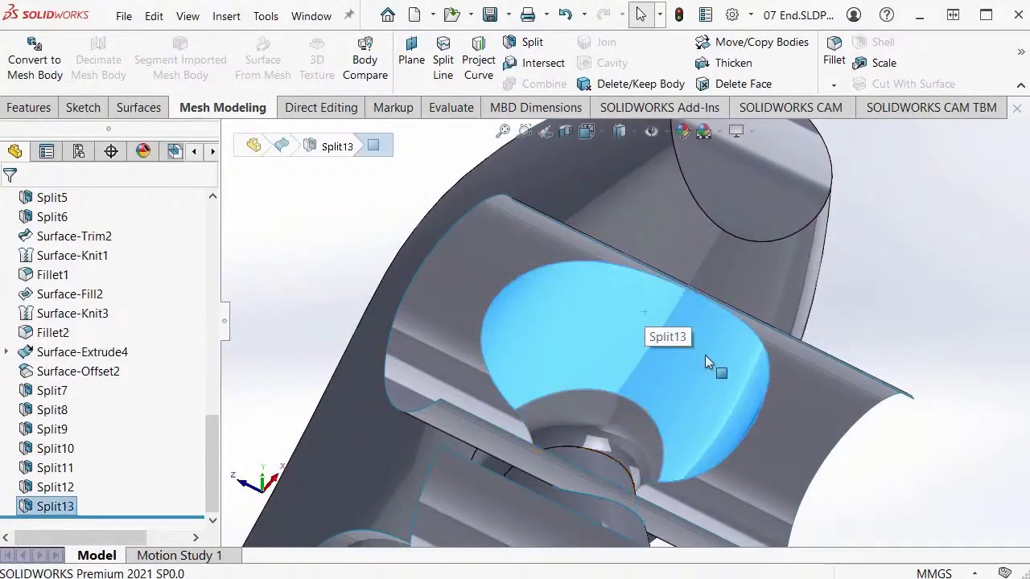
left_click(860, 270)
left_click(667, 347)
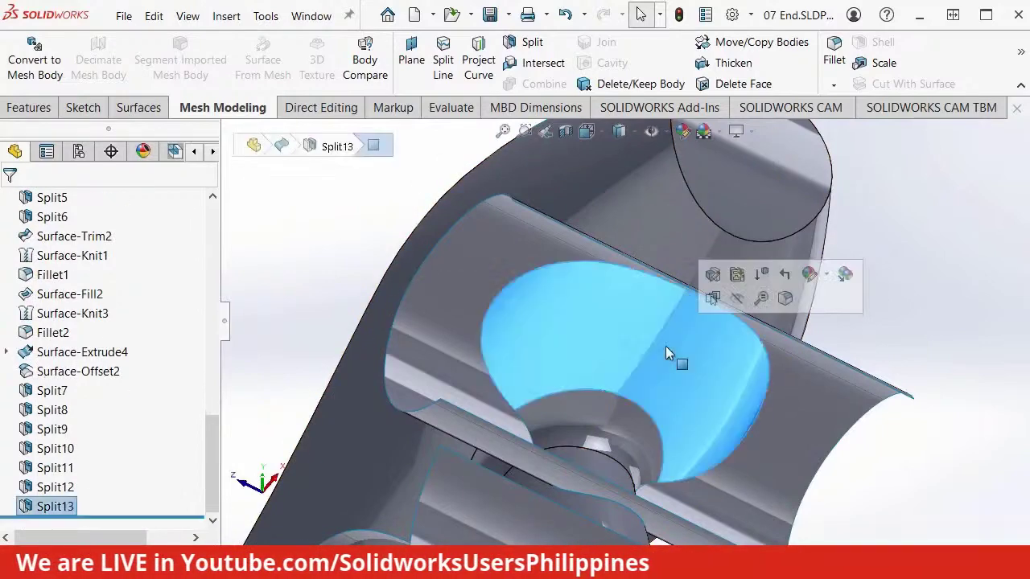
left_click(738, 301)
Step: Split the bodies with Split13 as the trim tool, creating Split14
middle_click_drag(861, 264, 830, 140)
right_click(830, 141)
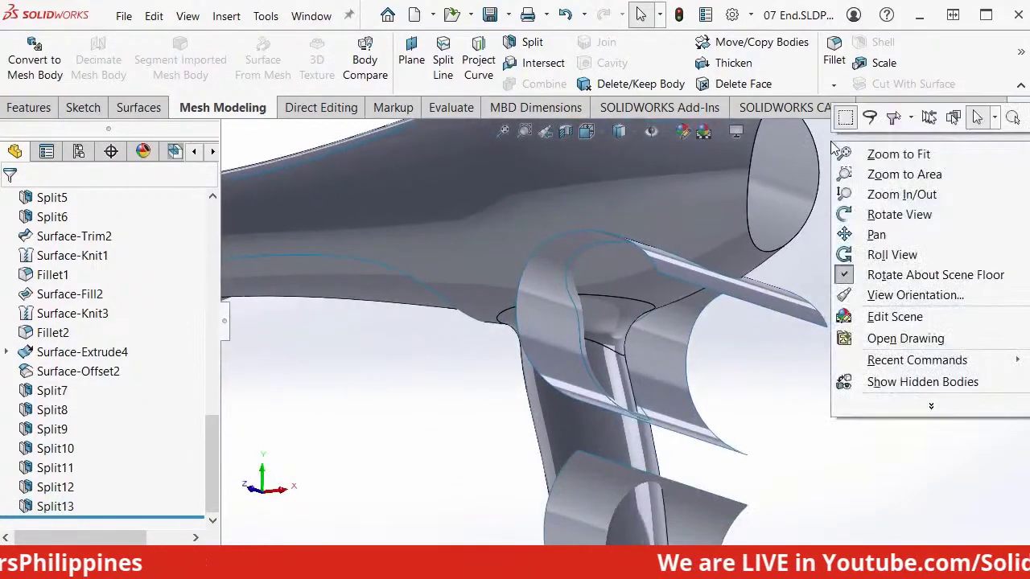
right_click(810, 259)
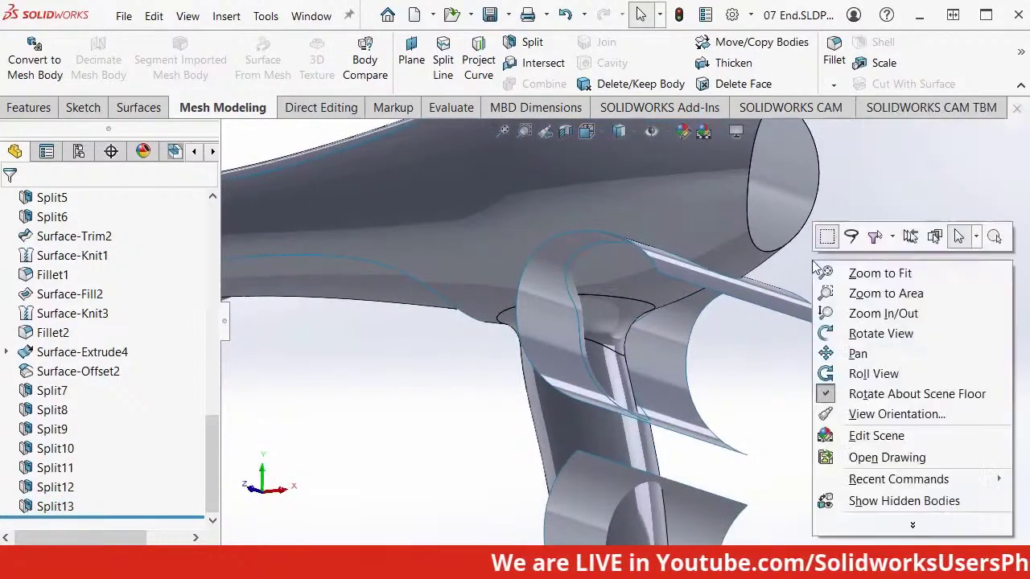
mouse_move(845, 481)
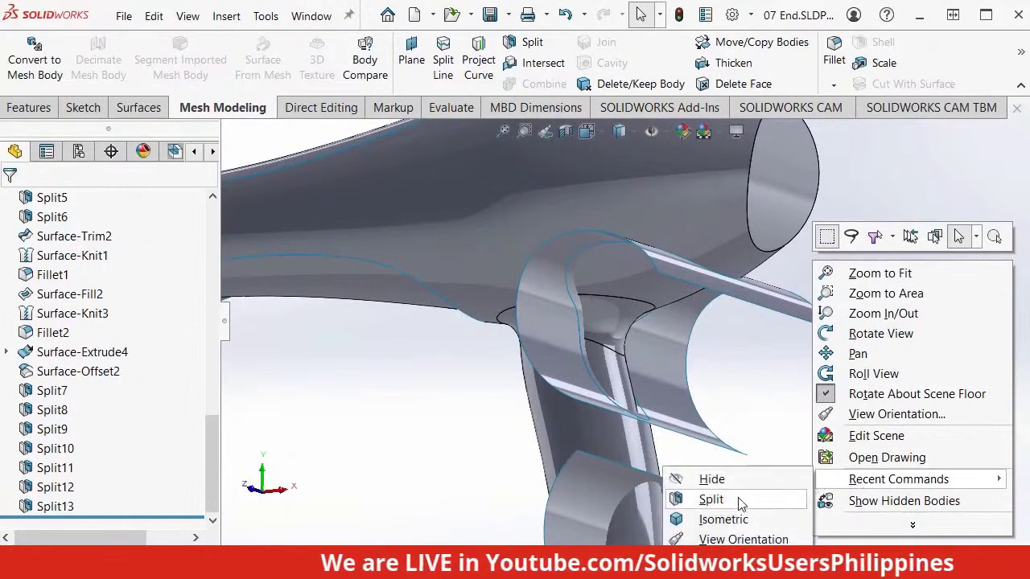
left_click(711, 499)
left_click(480, 231)
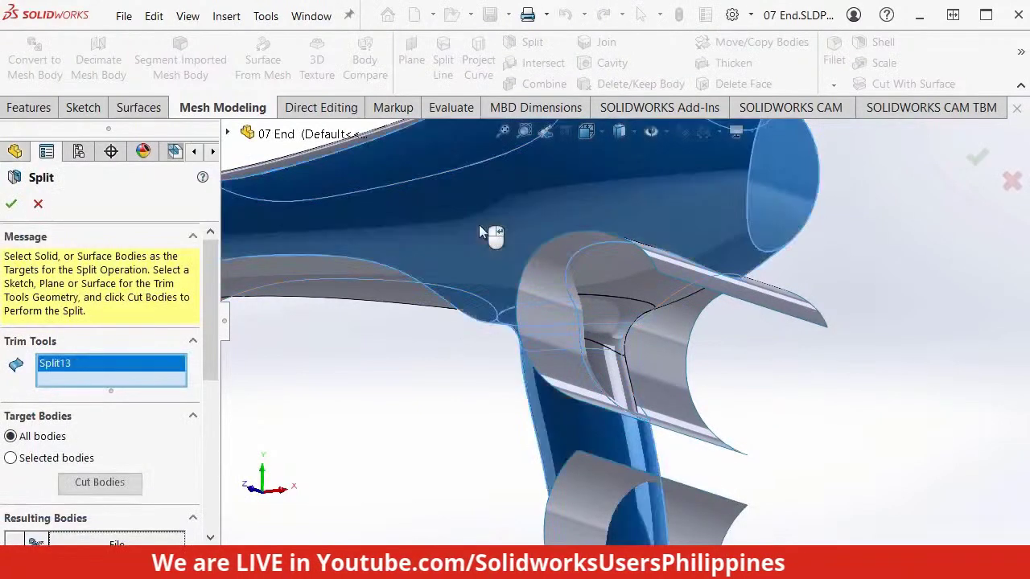
left_click(117, 485)
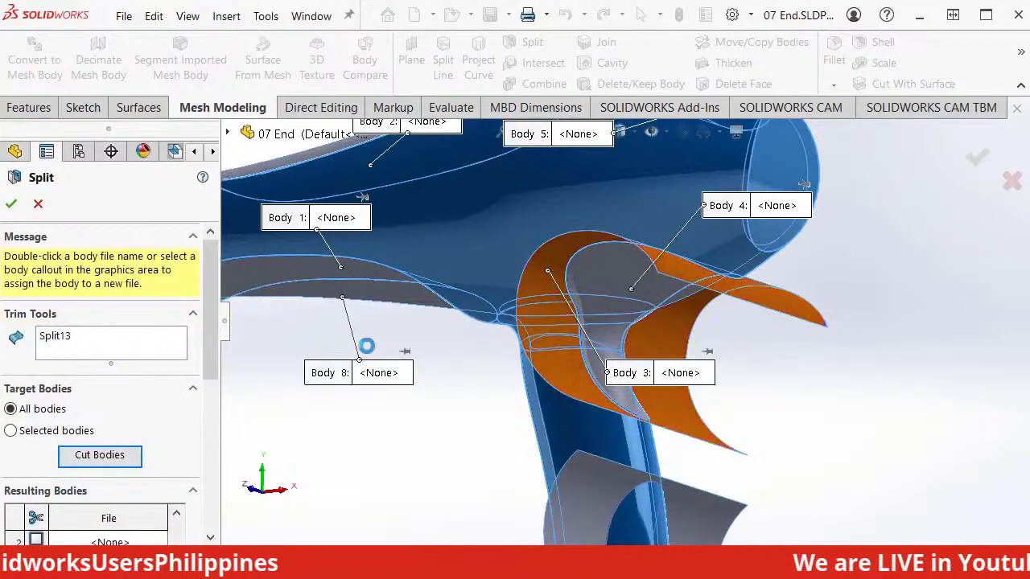
left_click(978, 161)
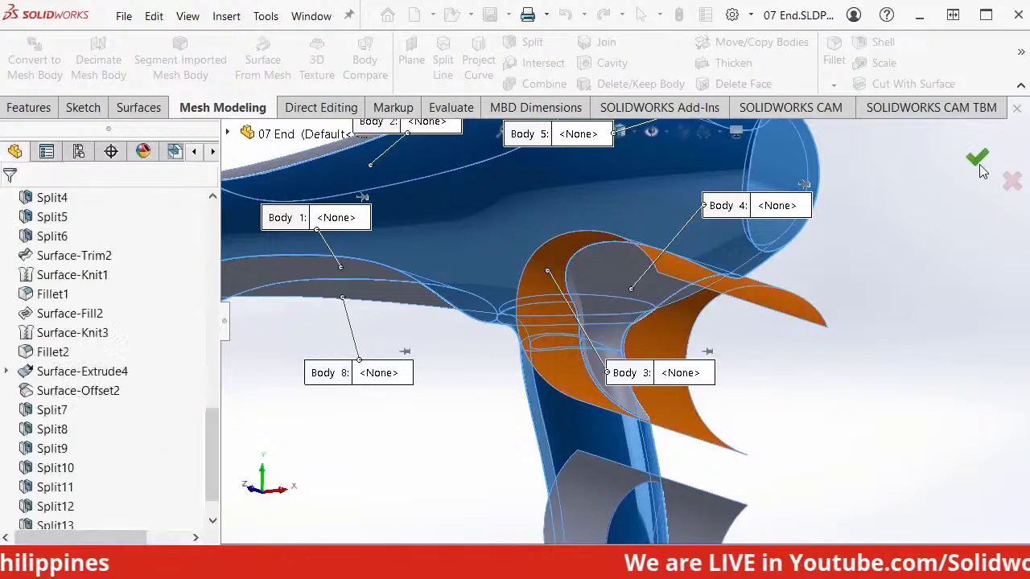
Step: Hide the Split14 surface body and zoom out
left_click(539, 304)
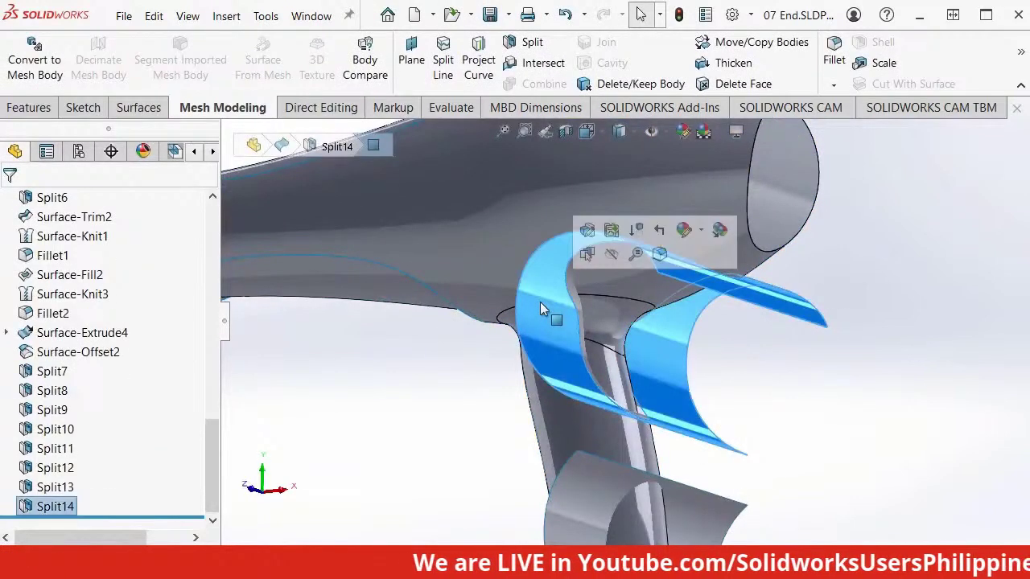
left_click(611, 256)
scroll(924, 372, "up", 3)
scroll(852, 267, "down", 3)
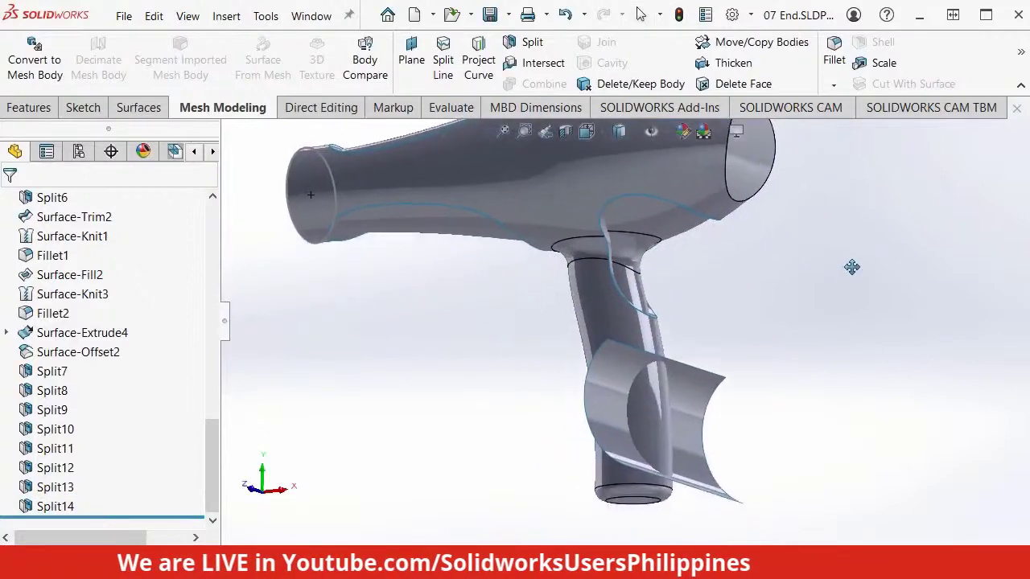
scroll(851, 267, "up", 2)
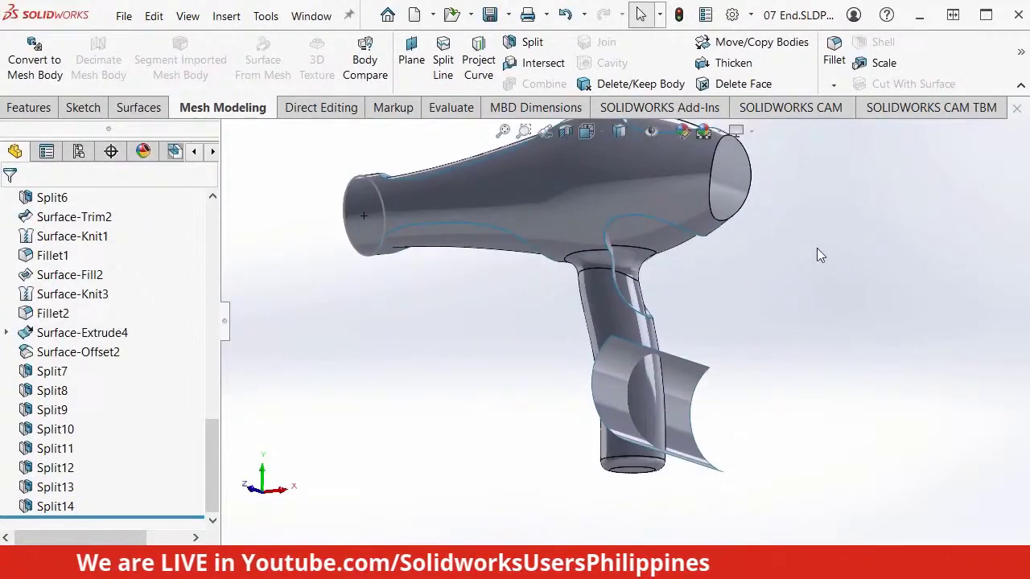
Step: Split the grip with Surface-Extrude4 as trim tool, keeping one resulting body
right_click(787, 174)
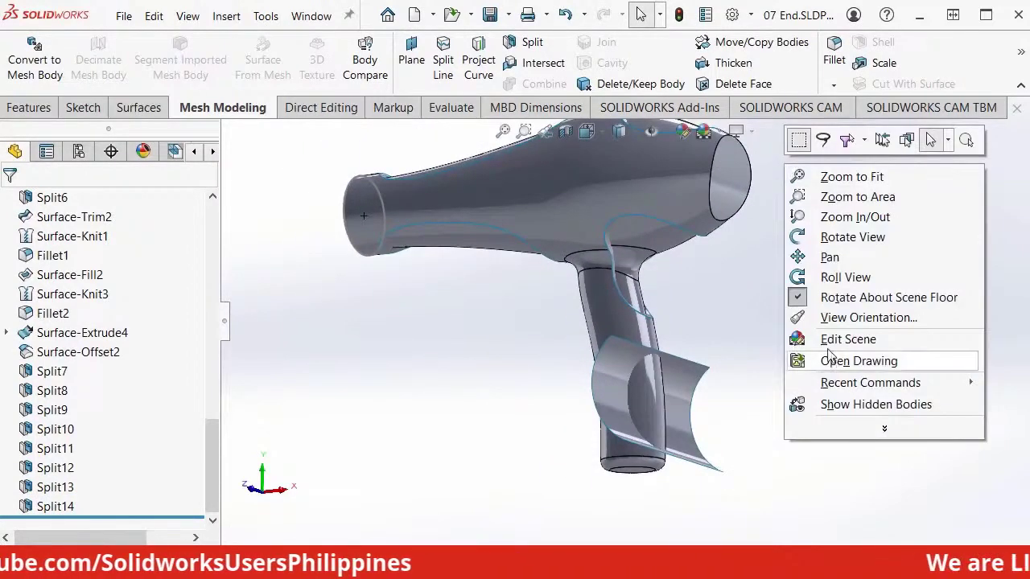
mouse_move(855, 386)
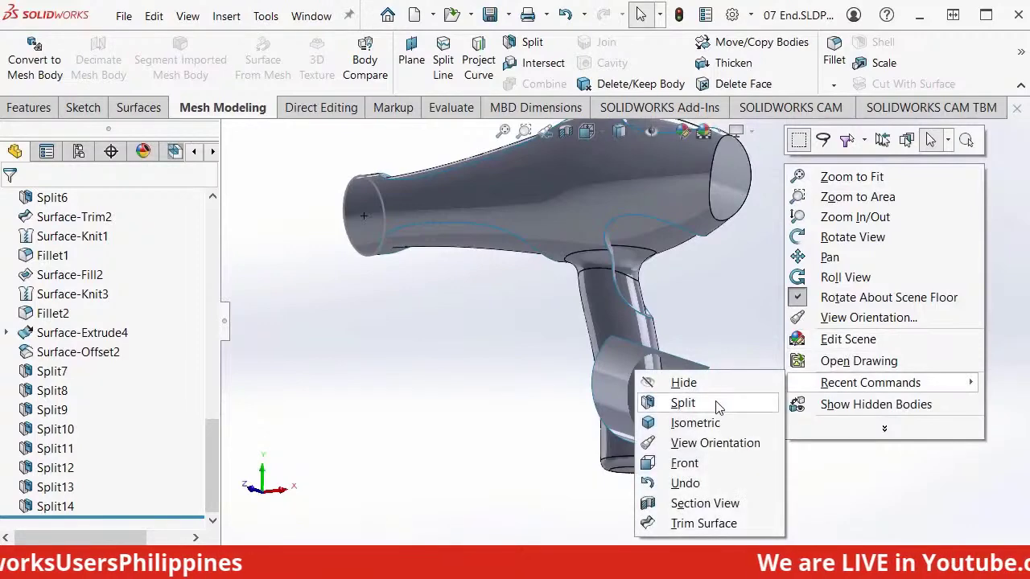
left_click(718, 405)
scroll(722, 368, "down", 3)
middle_click_drag(722, 369, 745, 286, "ctrl")
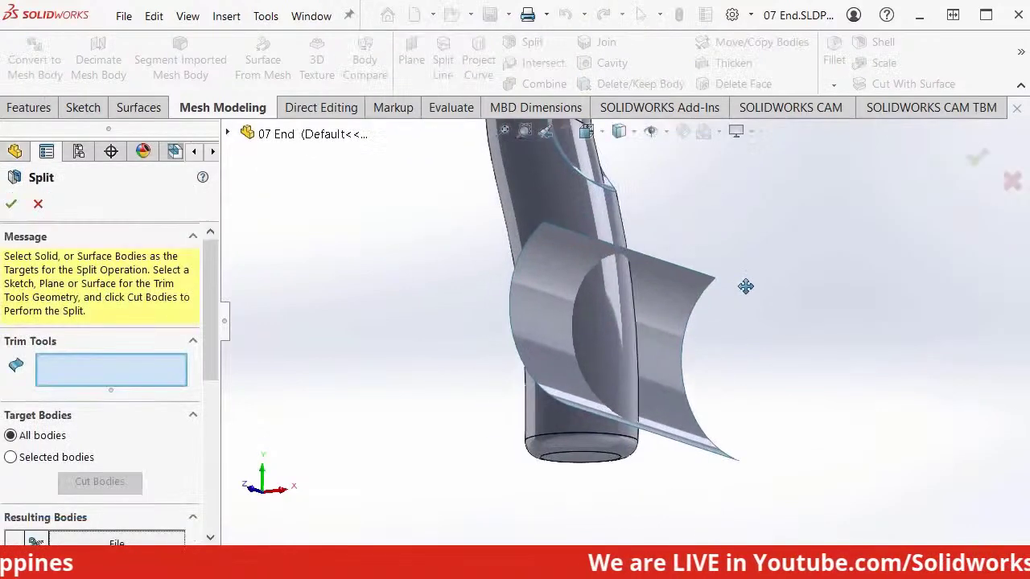
left_click(538, 274)
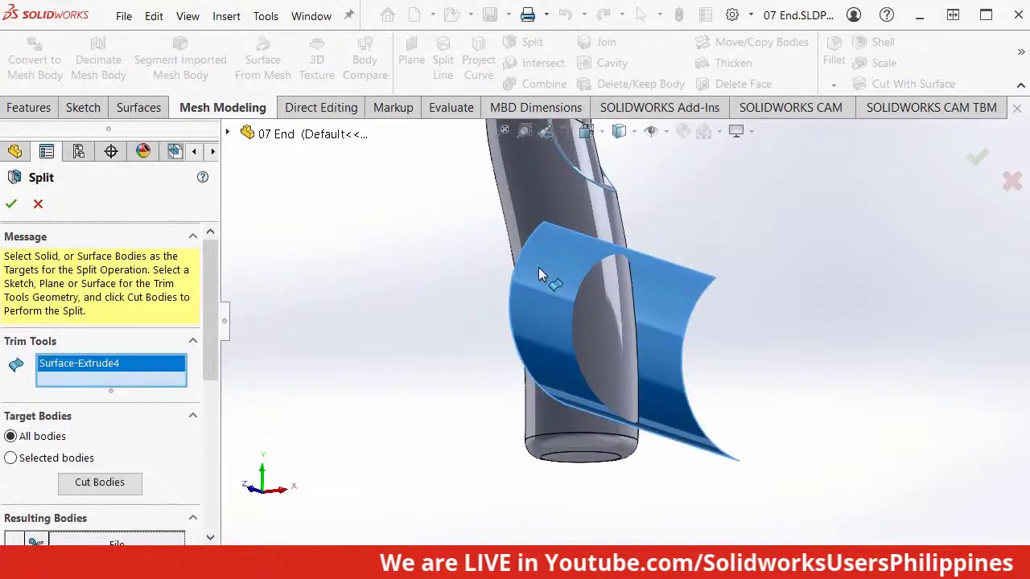
left_click(100, 485)
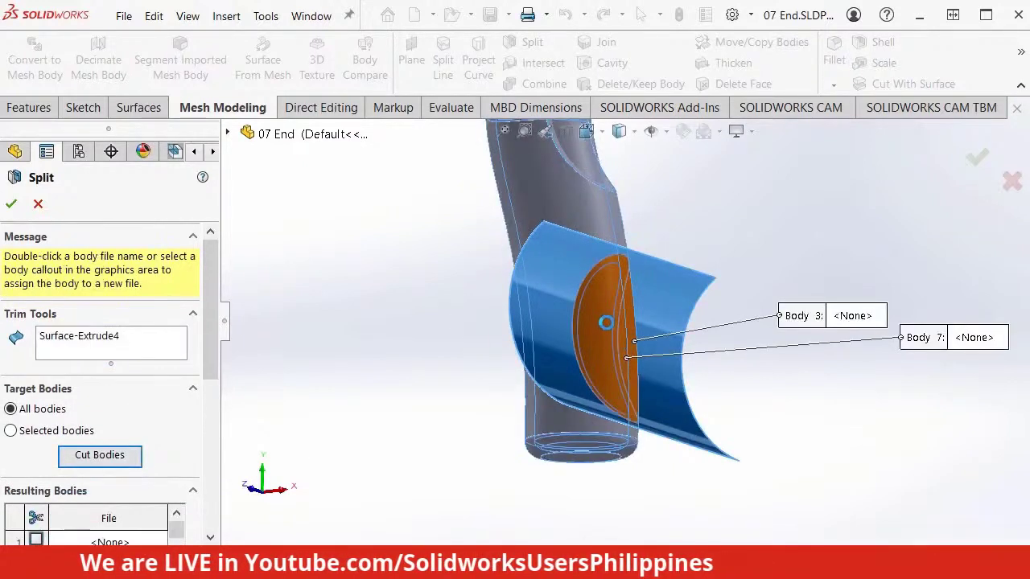
left_click(609, 330)
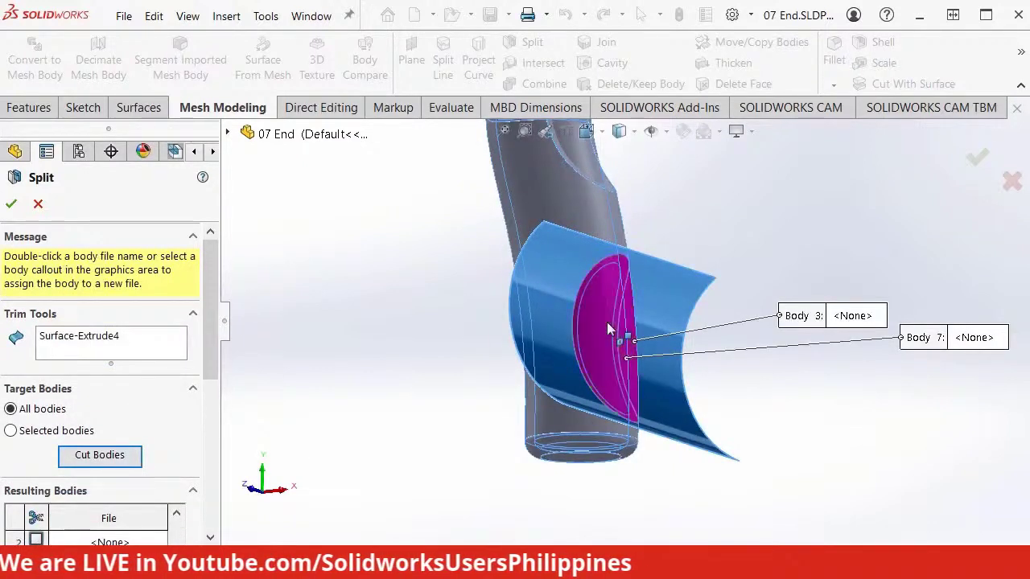
left_click(977, 162)
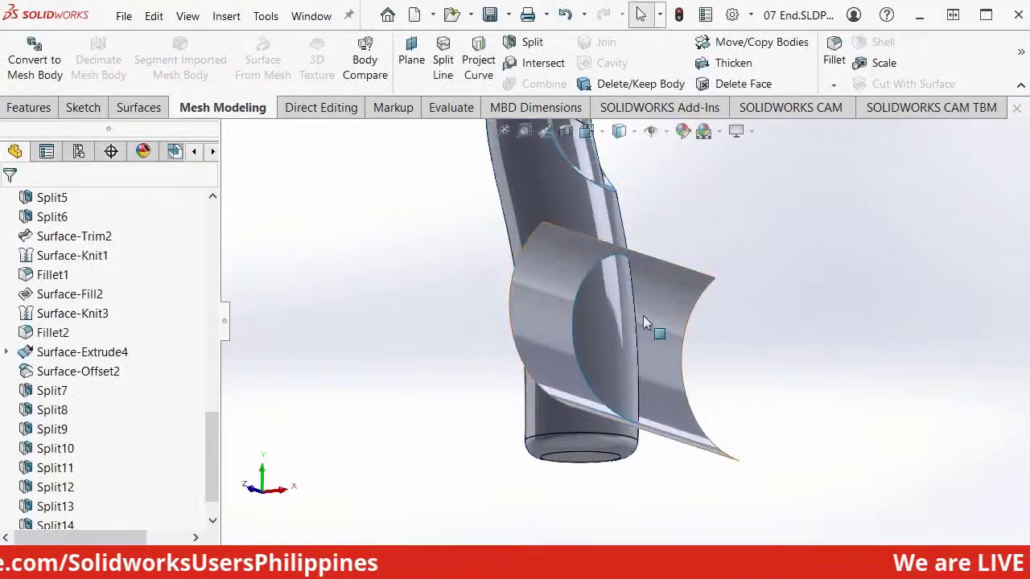
Step: Hide the Split15 body and turn to a side view
left_click(600, 331)
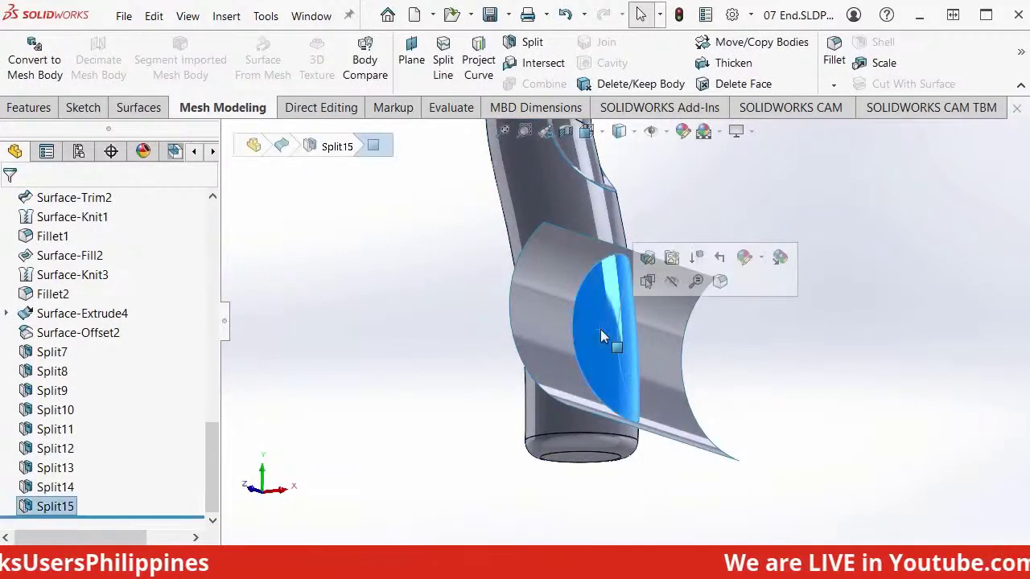
left_click(671, 282)
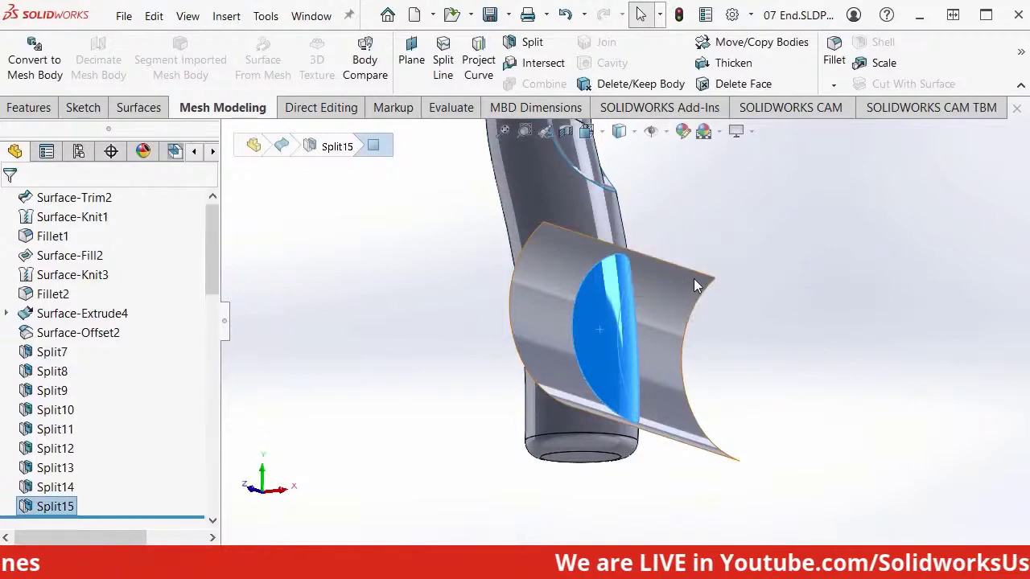
key("ctrl+4")
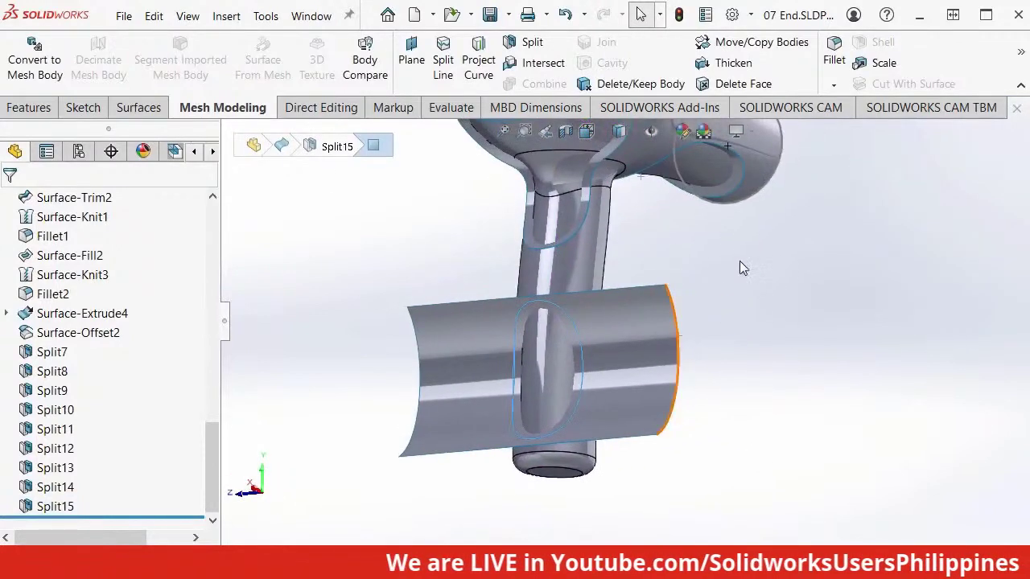
Step: Split the bodies with Split15 as trim tool, keeping the curved sheet
right_click(714, 247)
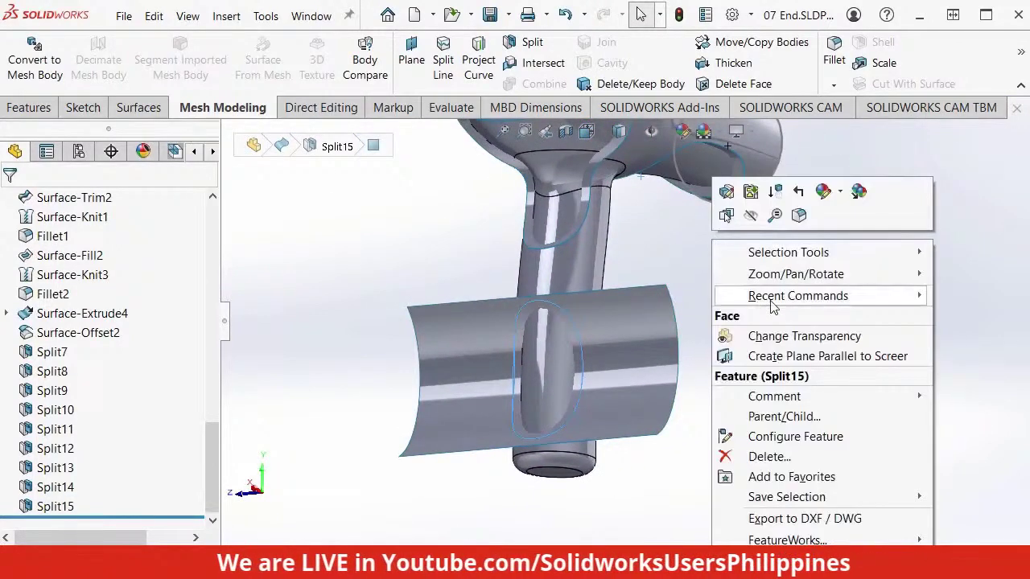
mouse_move(773, 299)
left_click(954, 316)
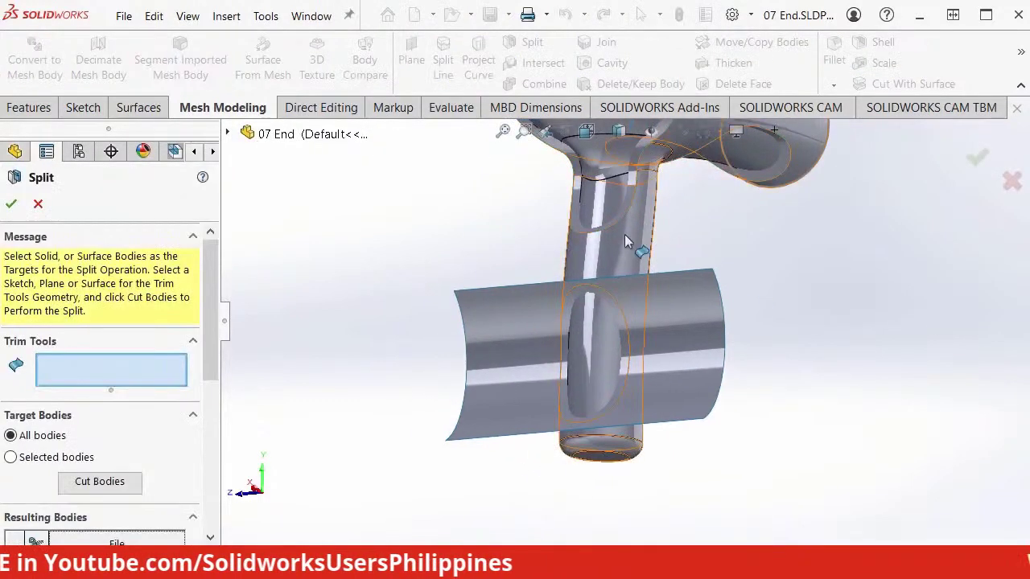
left_click(627, 249)
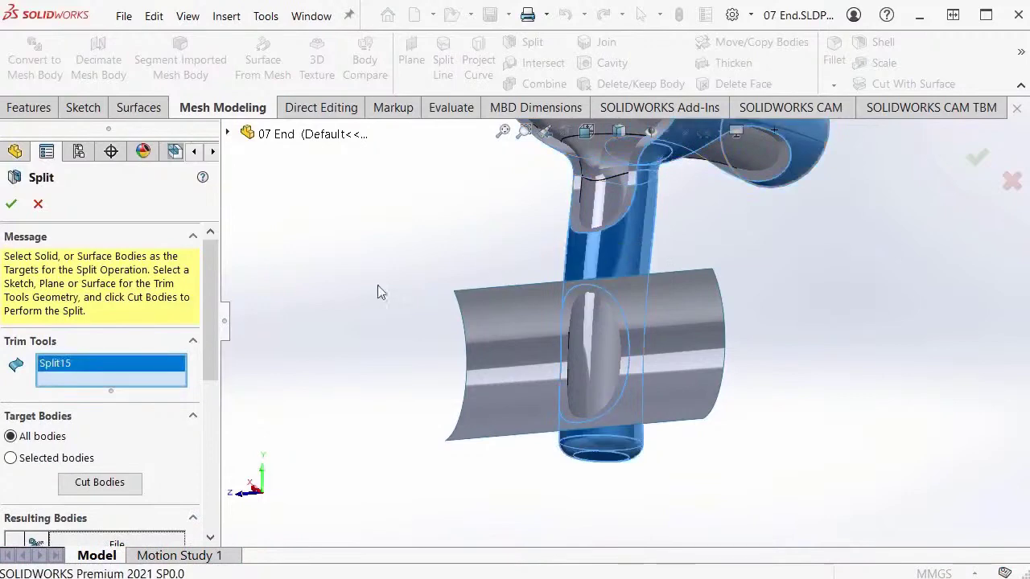
left_click(100, 483)
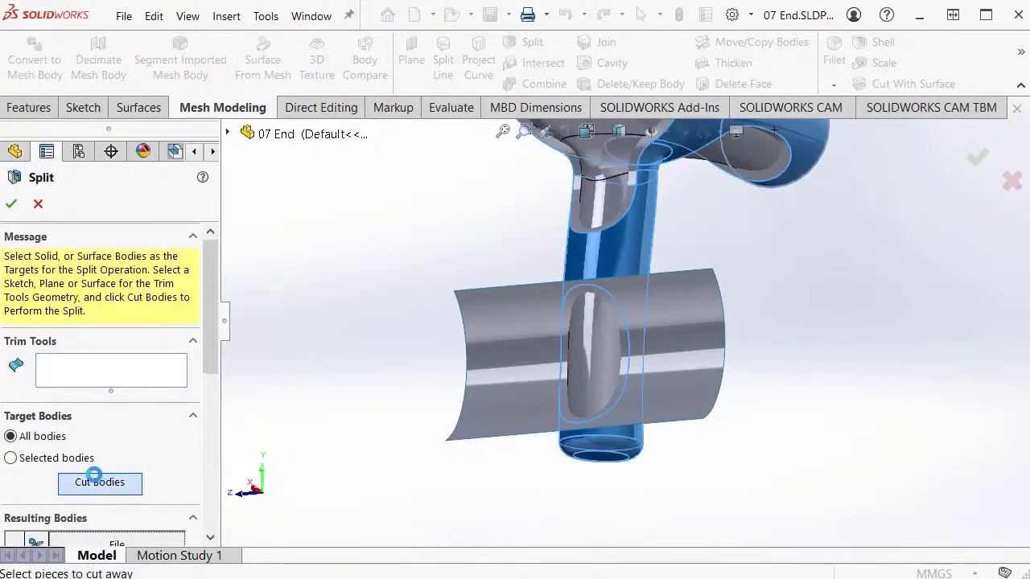
left_click(679, 330)
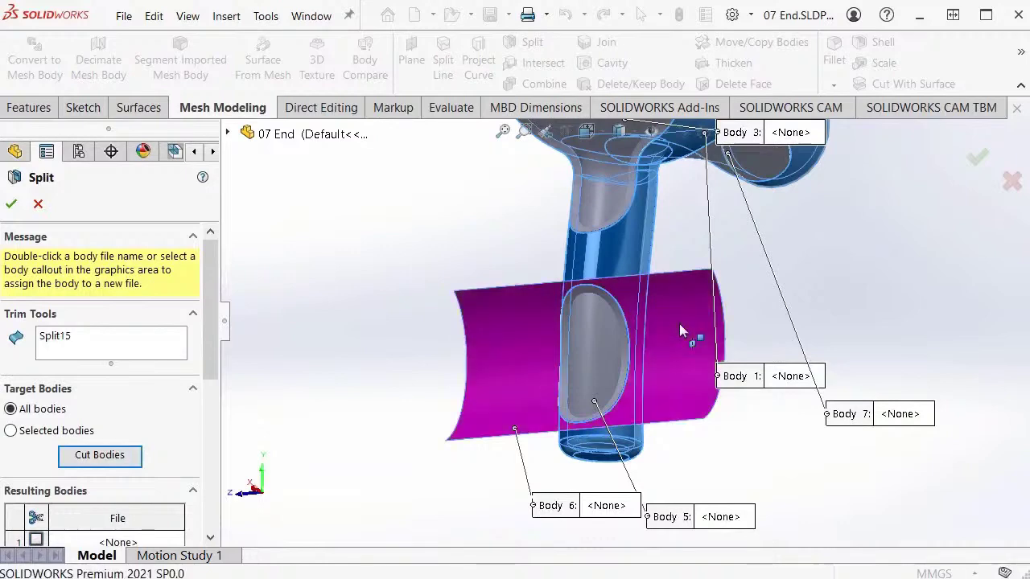
key("Return")
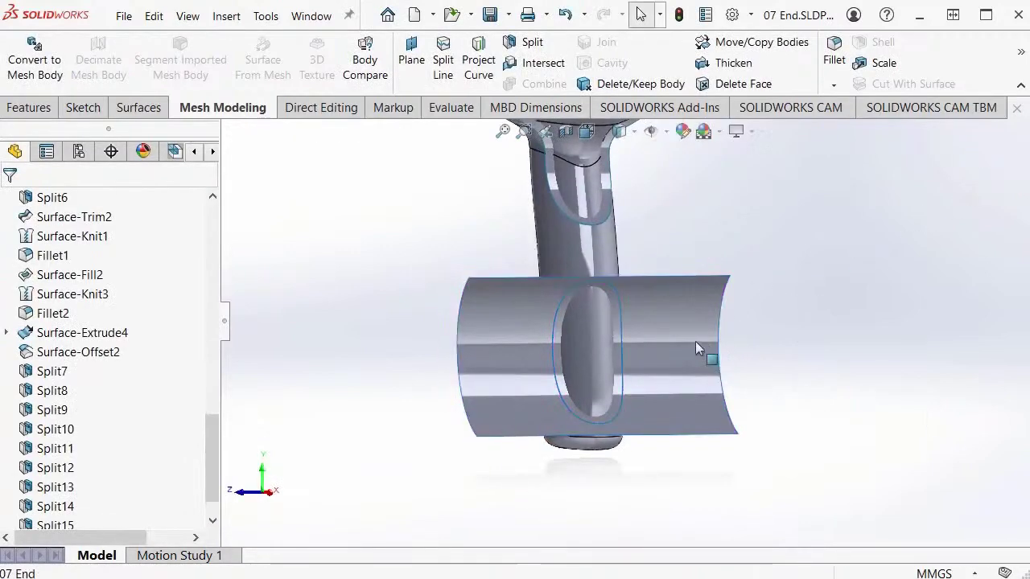
Step: Hide the curved sheet body and switch to the front view
left_click(672, 336)
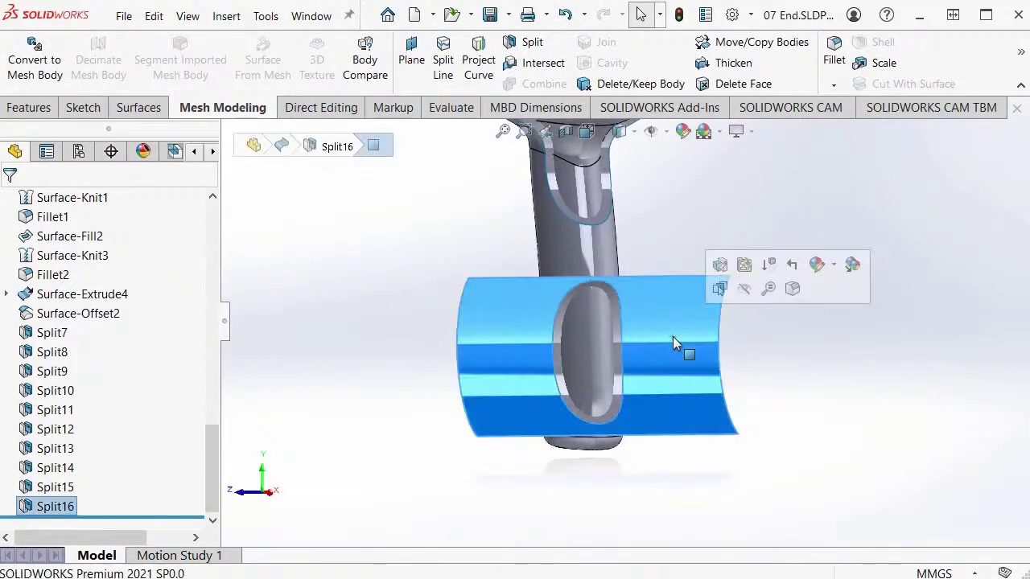
left_click(744, 292)
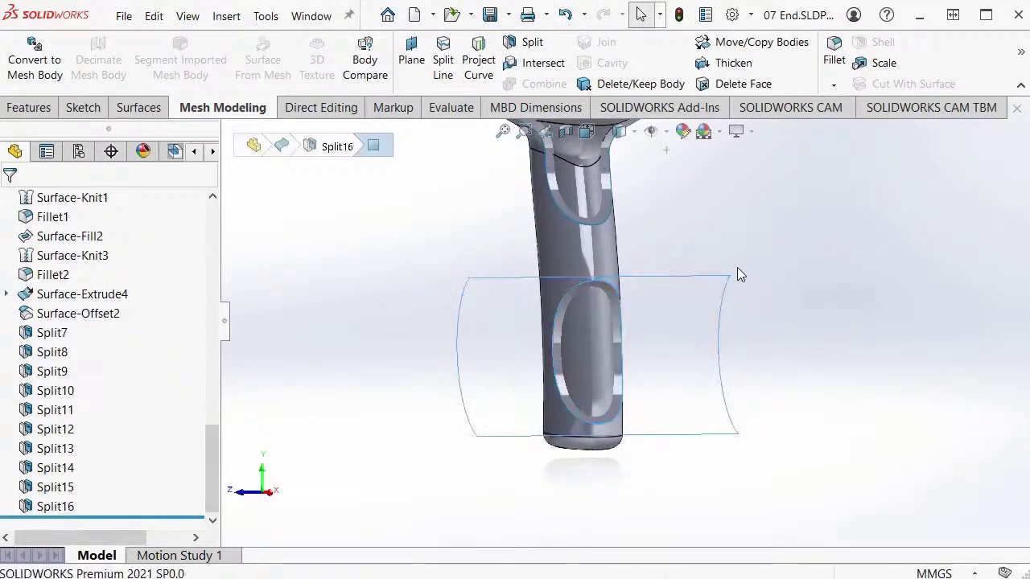
key("ctrl+1")
scroll(745, 290, "down", 3)
Step: Zoom out and set the Front orientation to view the entire hair dryer
middle_click_drag(745, 291, 821, 324)
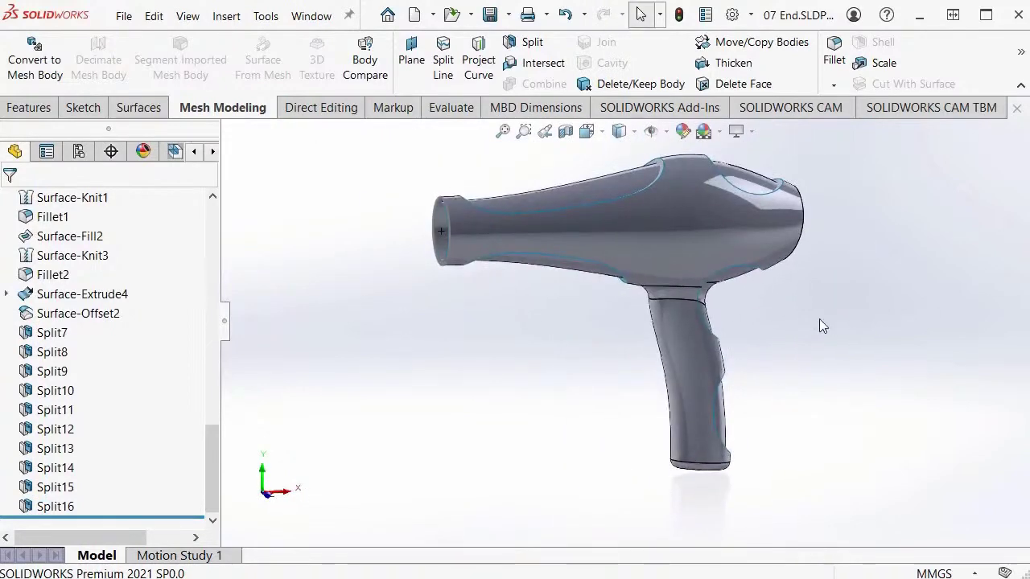
mouse_move(211, 445)
left_mouse_down()
mouse_move(212, 304)
mouse_move(227, 300)
mouse_move(244, 234)
mouse_move(239, 256)
left_mouse_up()
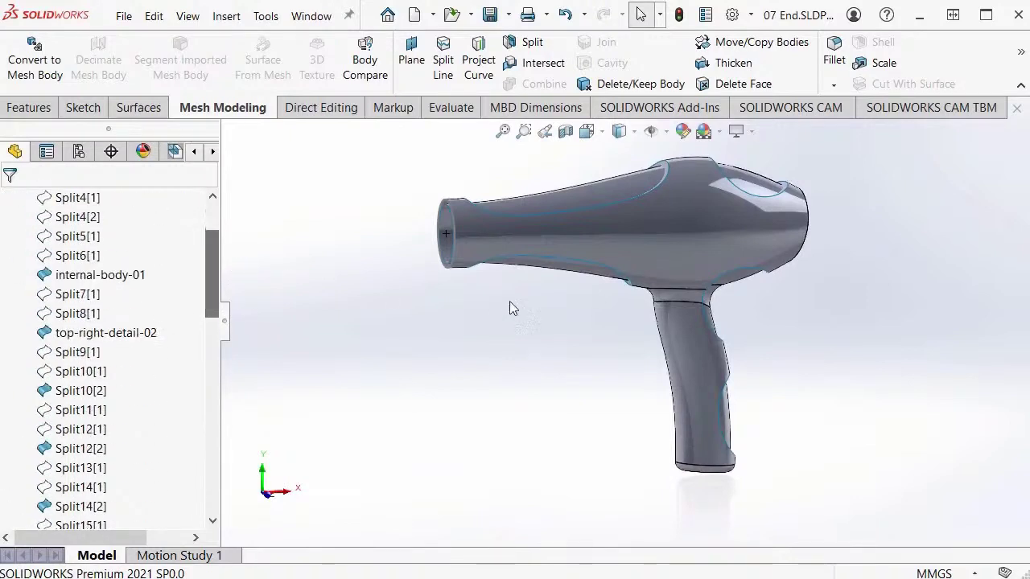
key("space")
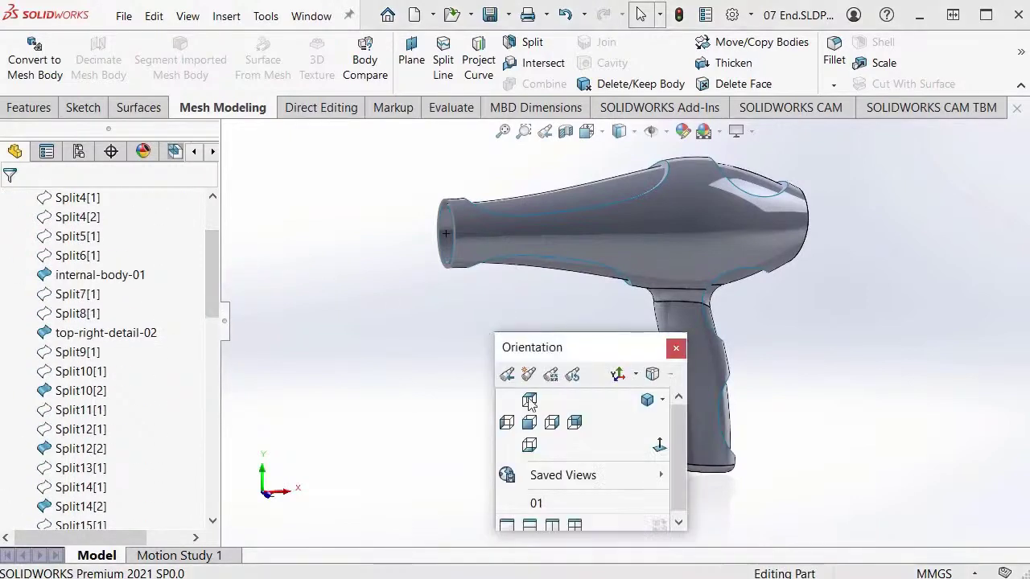
left_click(531, 423)
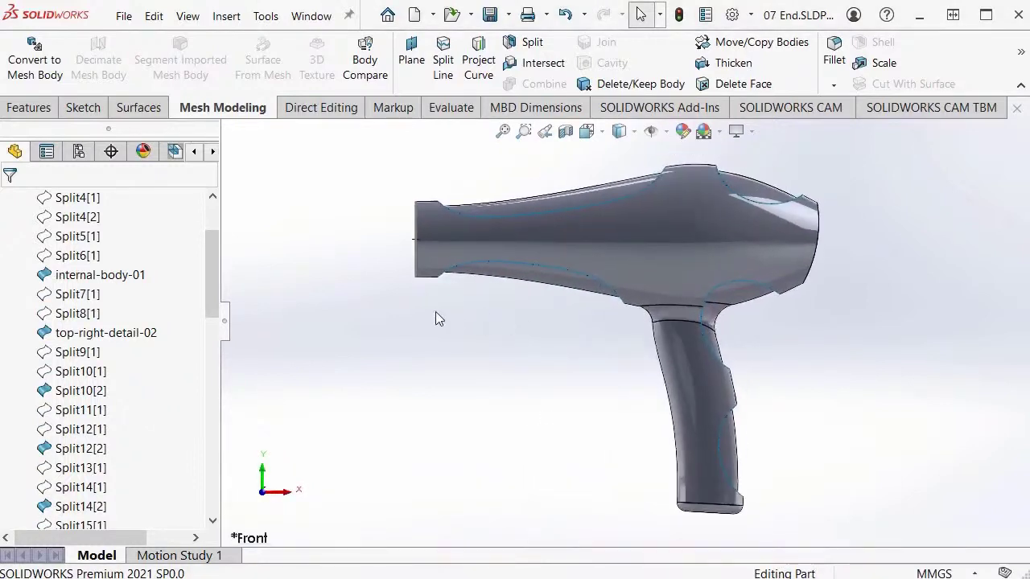
mouse_move(221, 288)
left_mouse_down()
mouse_move(214, 243)
mouse_move(214, 278)
left_mouse_up()
Step: Inspect the internal-body-01 and top-right-detail-02 bodies in the body list
left_click(111, 315)
left_click(111, 322)
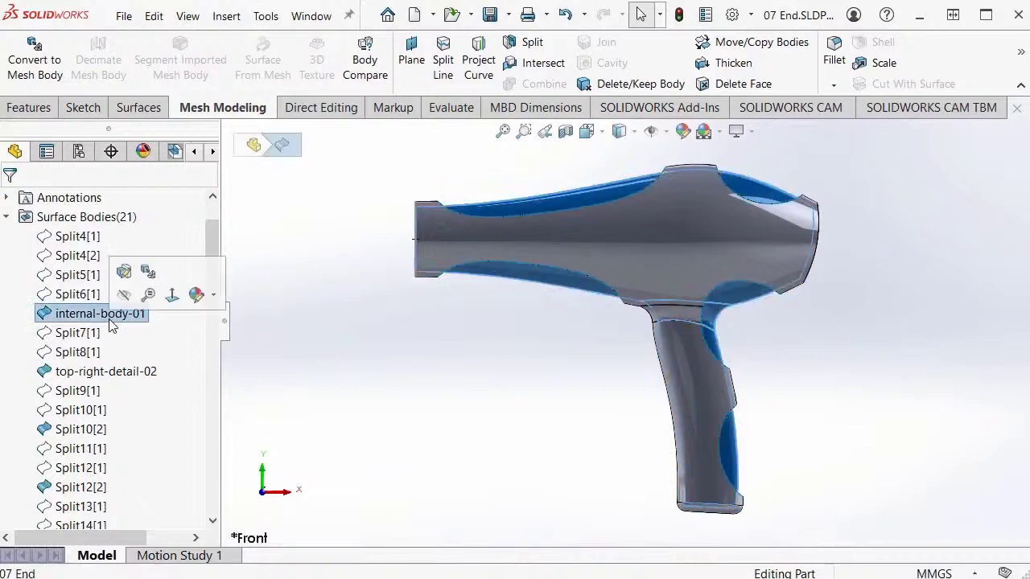
left_click(257, 239)
scroll(211, 259, "down", 2)
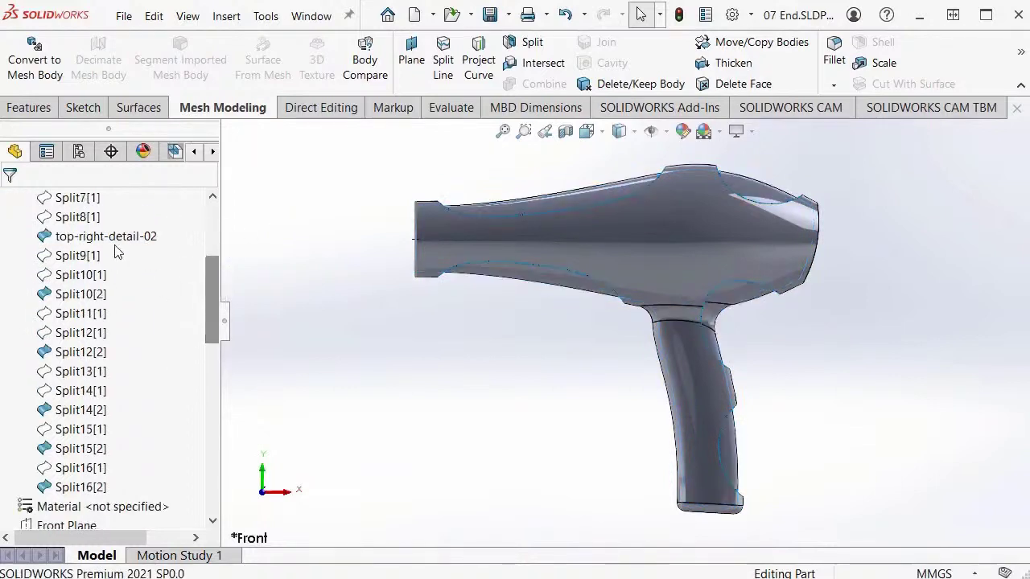
left_click(115, 242)
left_click(381, 340)
Step: Rename the Split10[2] body to top-left-detail-02
left_click(83, 297)
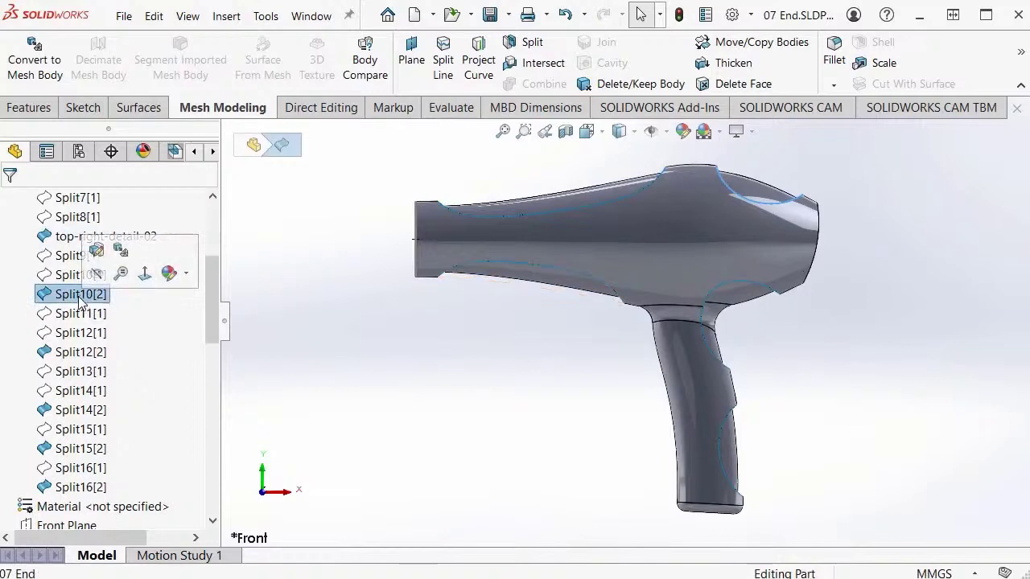
right_click(165, 211)
left_click(258, 463)
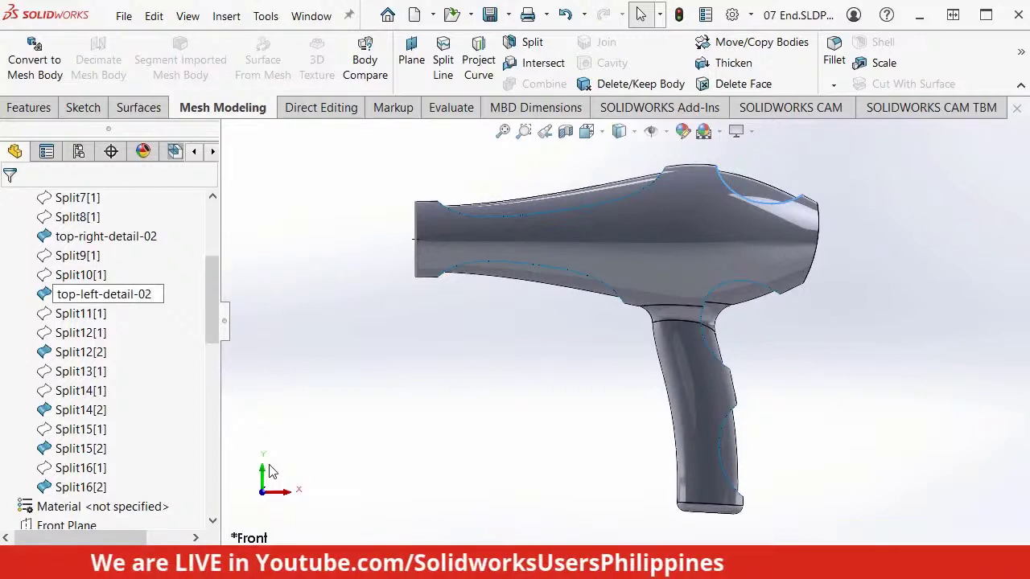
key("Return")
Step: Rename Split12[2] to mid-detail-02 via Rename tree item
left_click(80, 354)
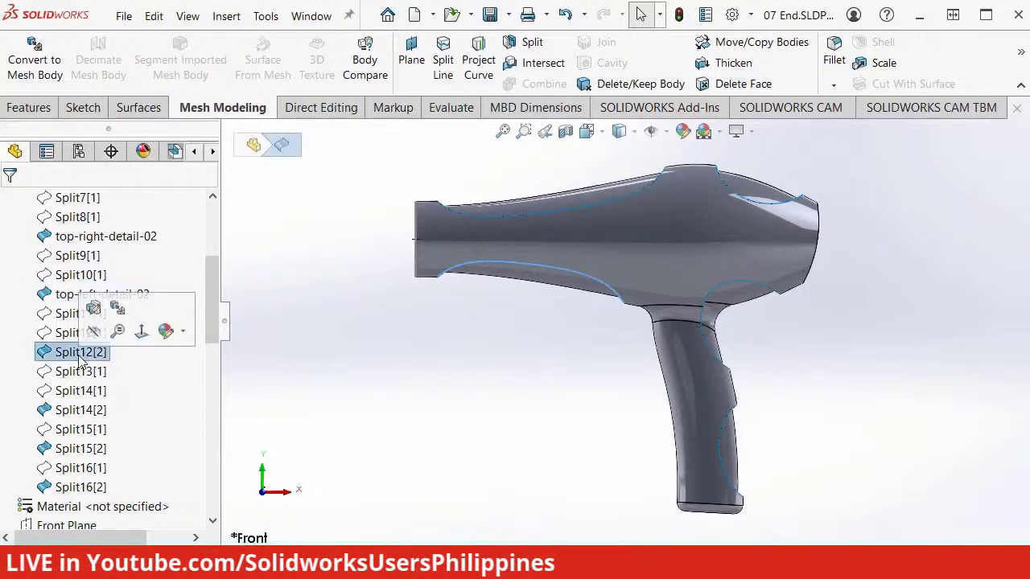
right_click(81, 359)
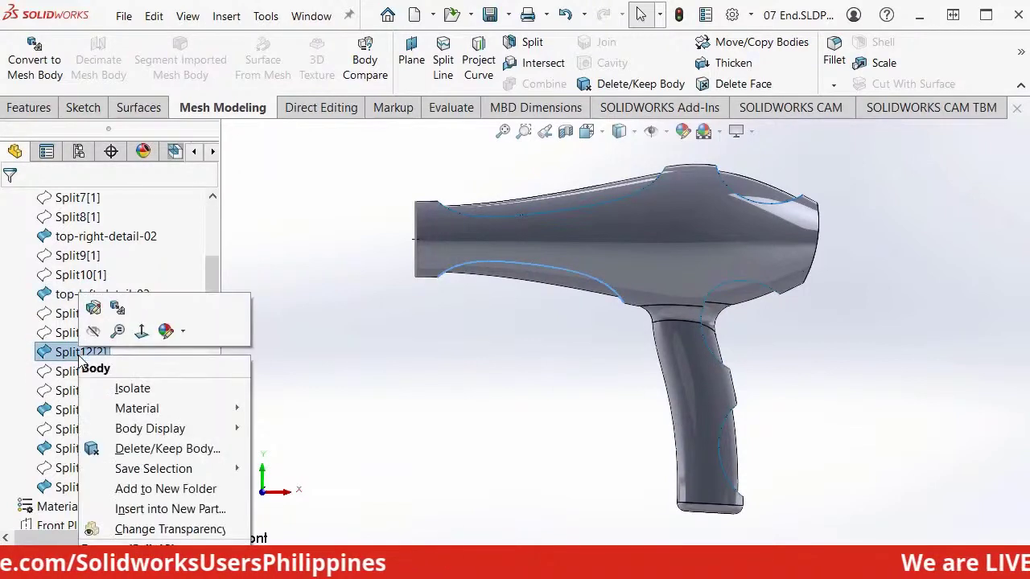
left_click(171, 211)
right_click(170, 211)
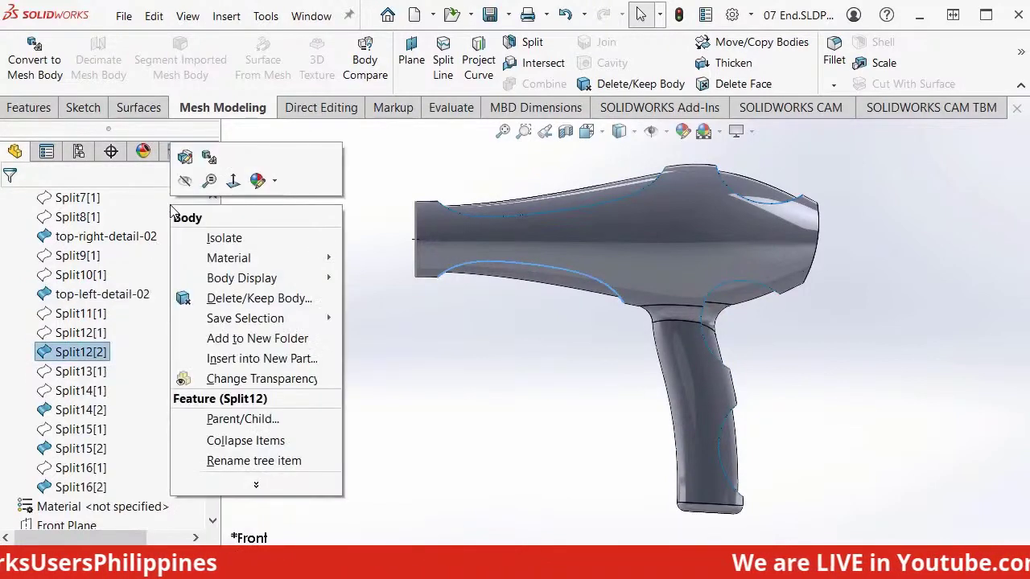
left_click(315, 463)
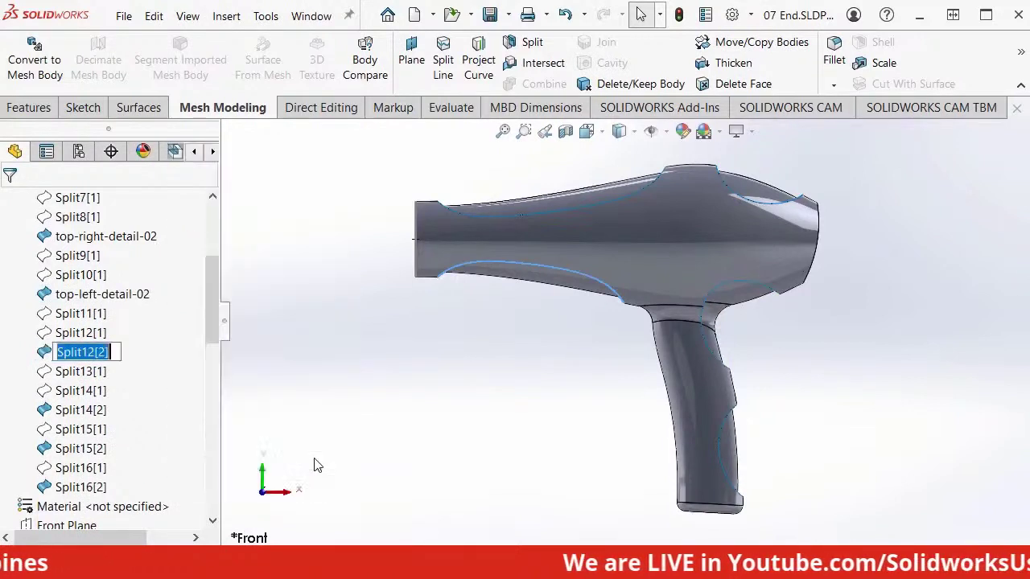
type("b")
key("BackSpace")
type("mid-")
type("detail-02")
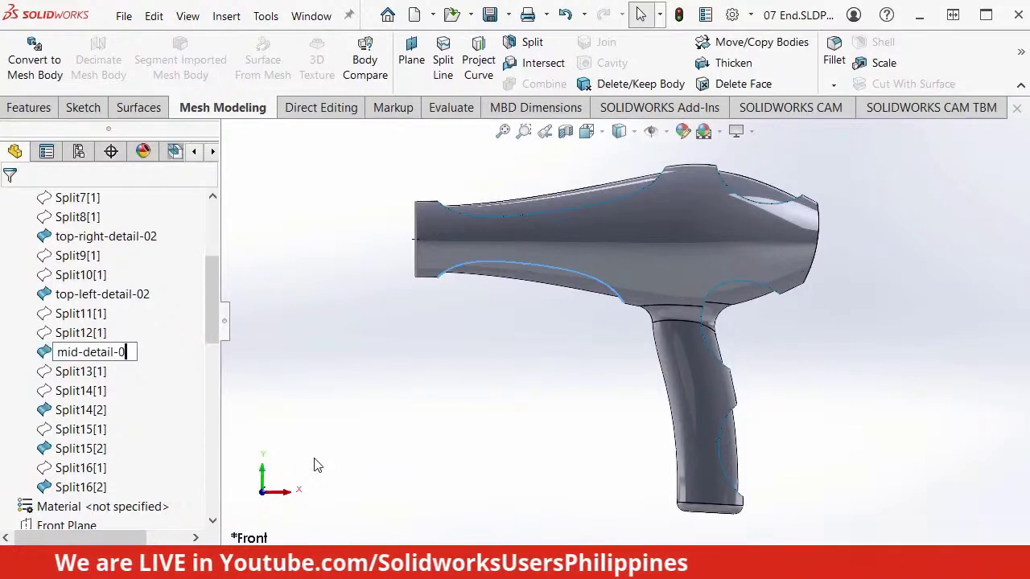
key("Return")
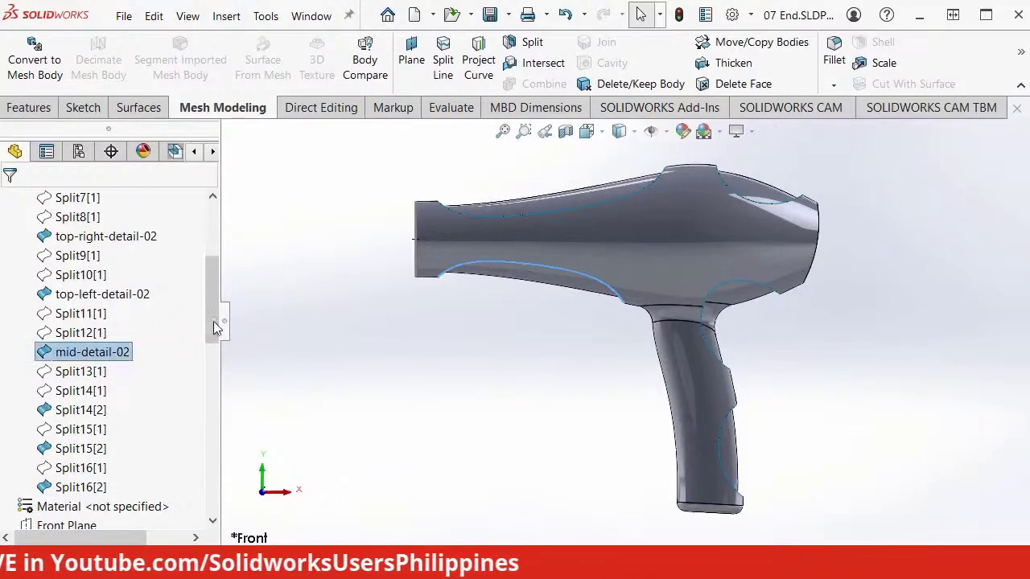
scroll(207, 347, "down", 3)
left_click(81, 294)
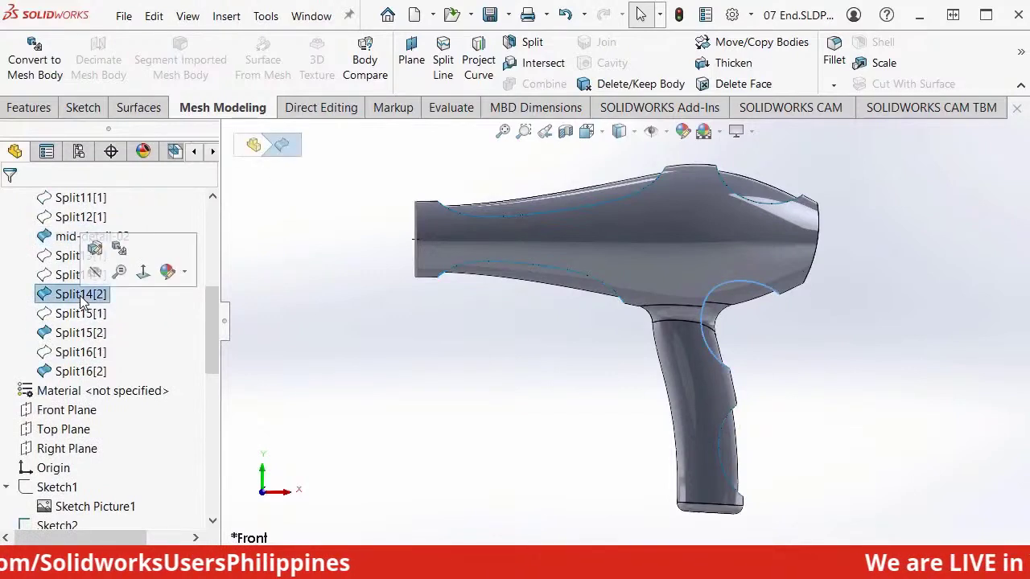
Step: Rename the Split14[2] body to mid-right-detail-02, correcting typos
right_click(80, 298)
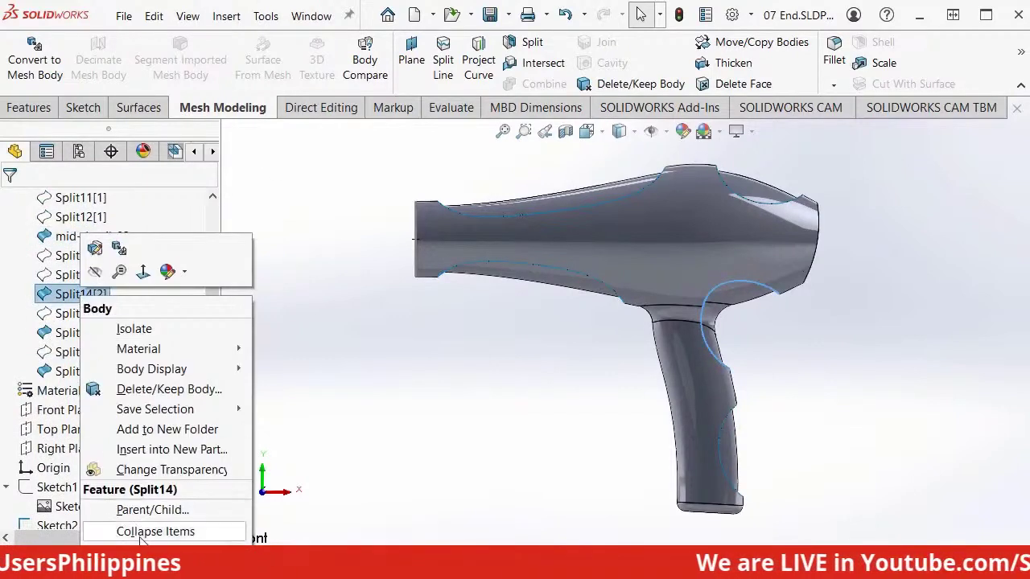
key("F2")
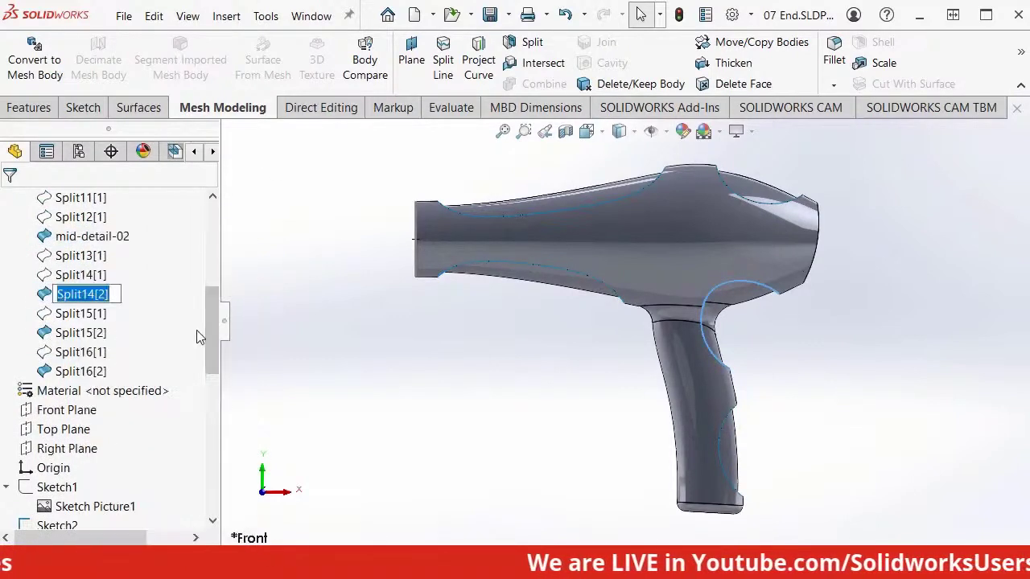
type("mid-right-detail0-")
key("BackSpace")
key("BackSpace")
type("*02")
key("BackSpace")
key("BackSpace")
key("BackSpace")
type("-02")
key("Return")
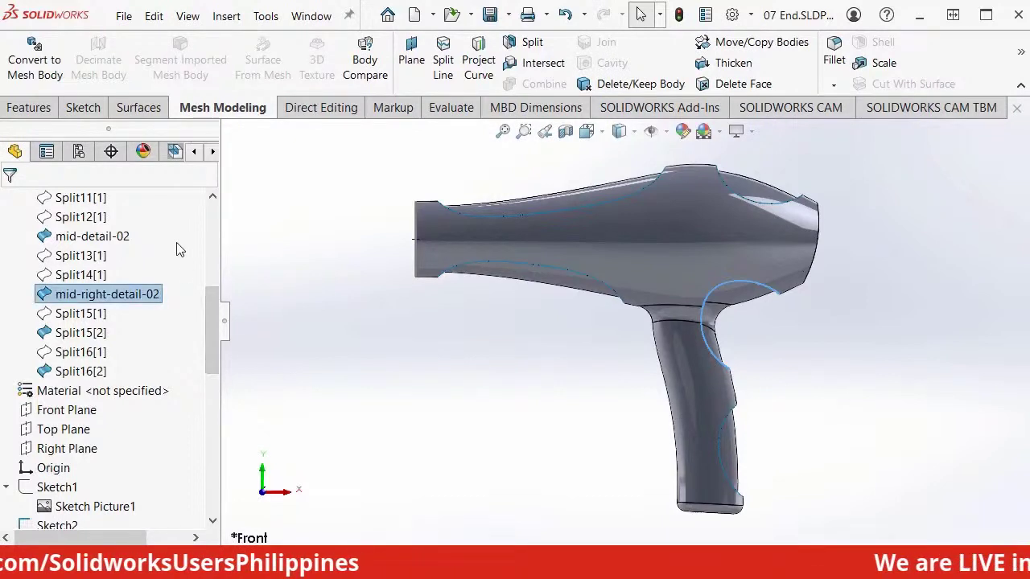
Step: Try renaming Split15[2] and dismiss the invalid-name warning
left_click(127, 336)
middle_click_drag(300, 352, 354, 338)
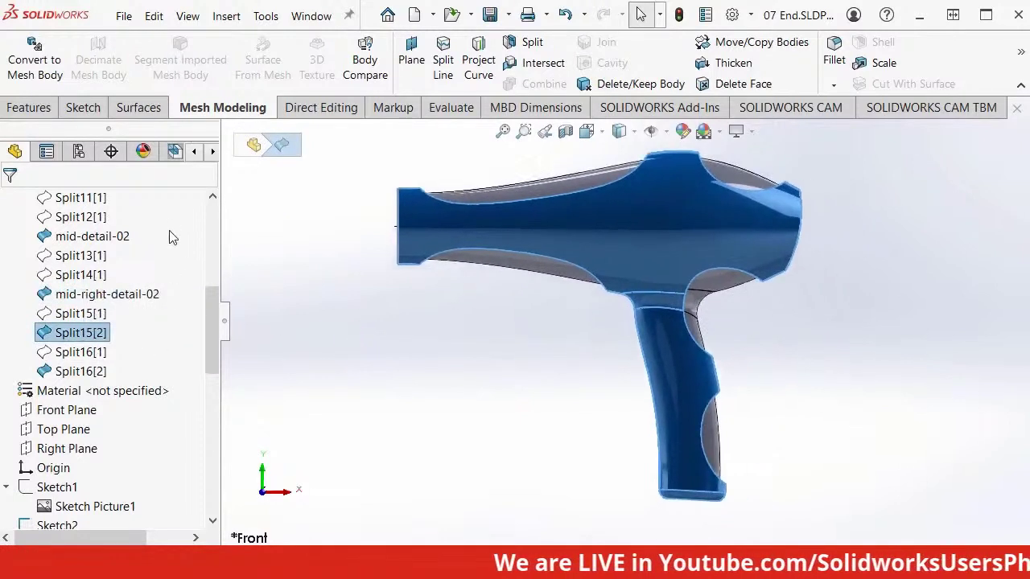
right_click(171, 208)
left_click(257, 461)
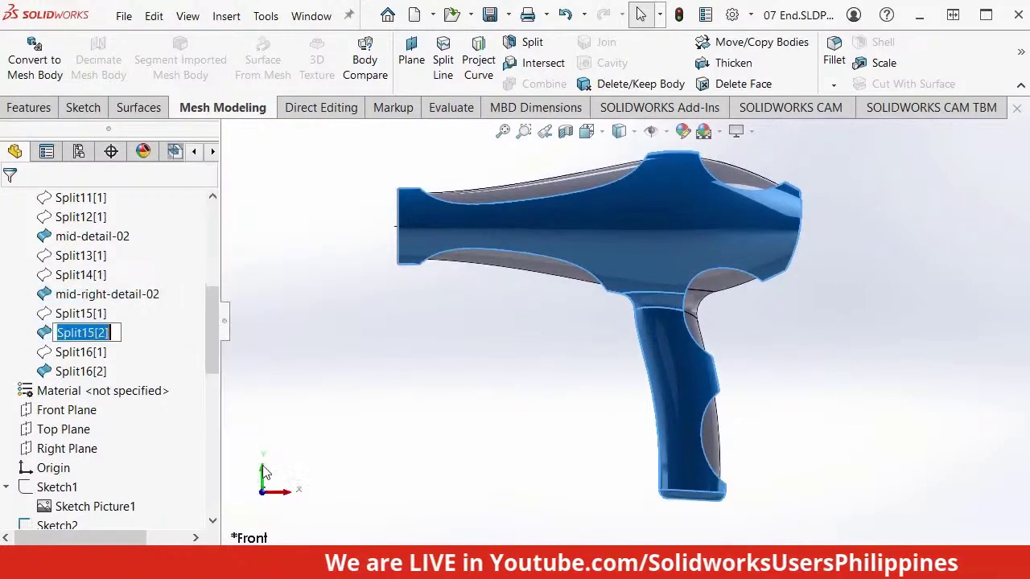
type("main-body")
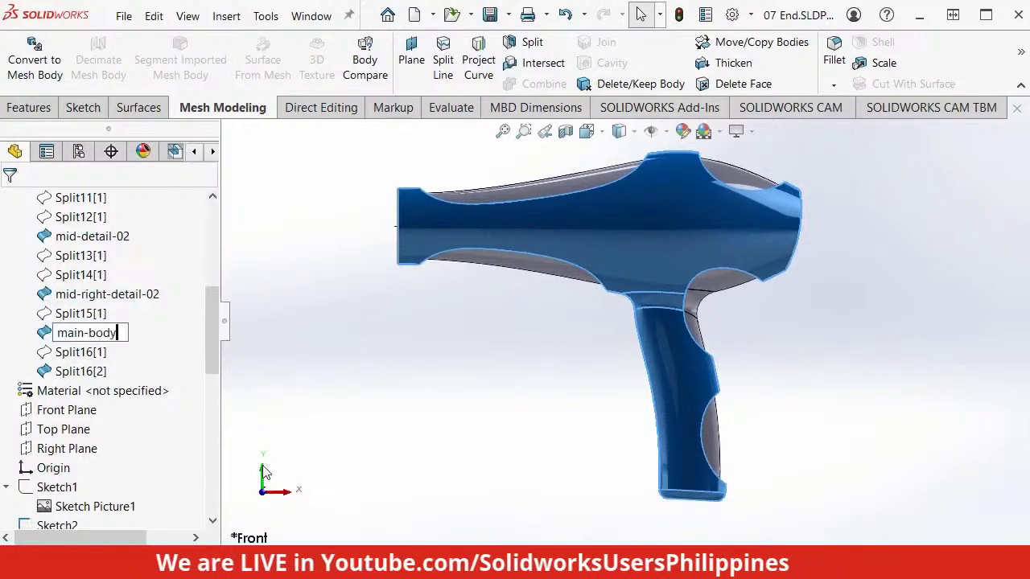
type("-t")
key("BackSpace")
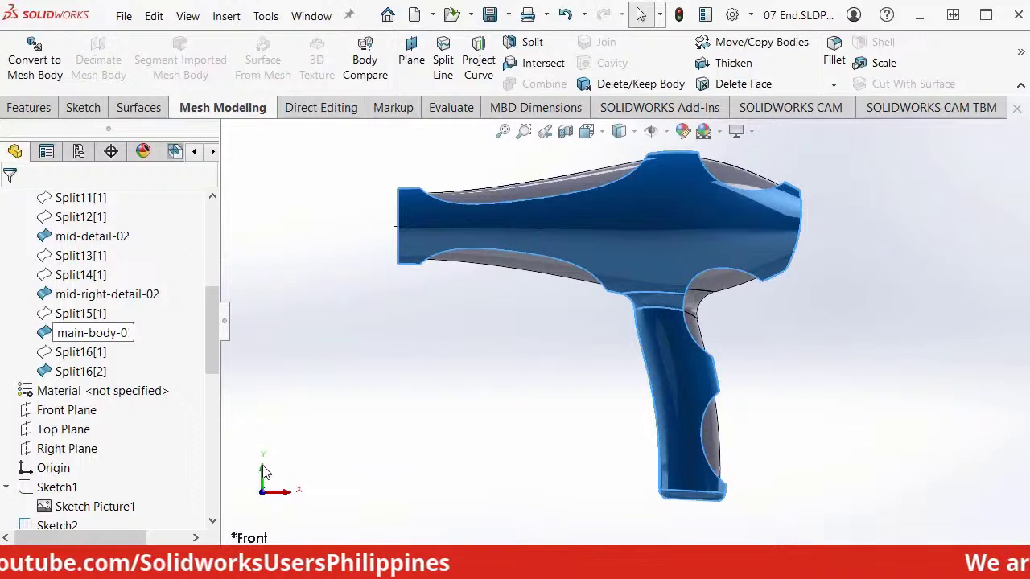
key("Return")
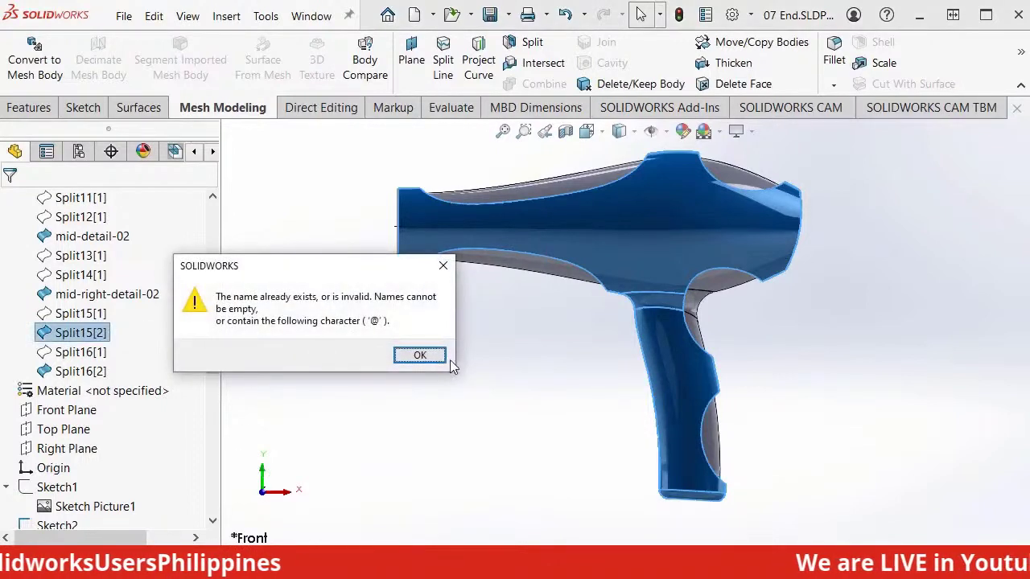
left_click(414, 358)
Step: Rename Split15[2] to main-body-04 with F2
right_click(96, 338)
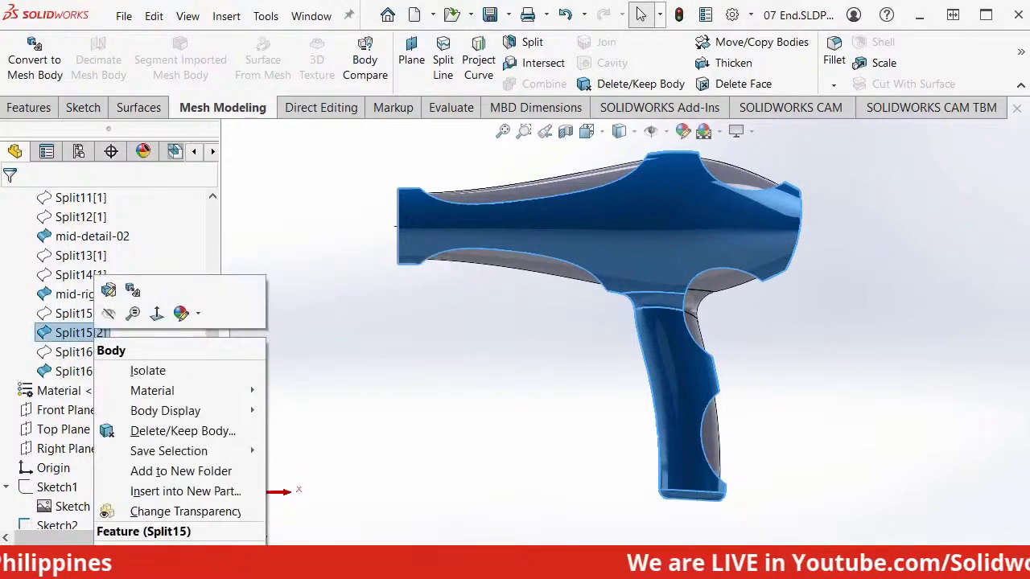
key("Escape")
key("F2")
type("main-body-")
key("BackSpace")
type("-")
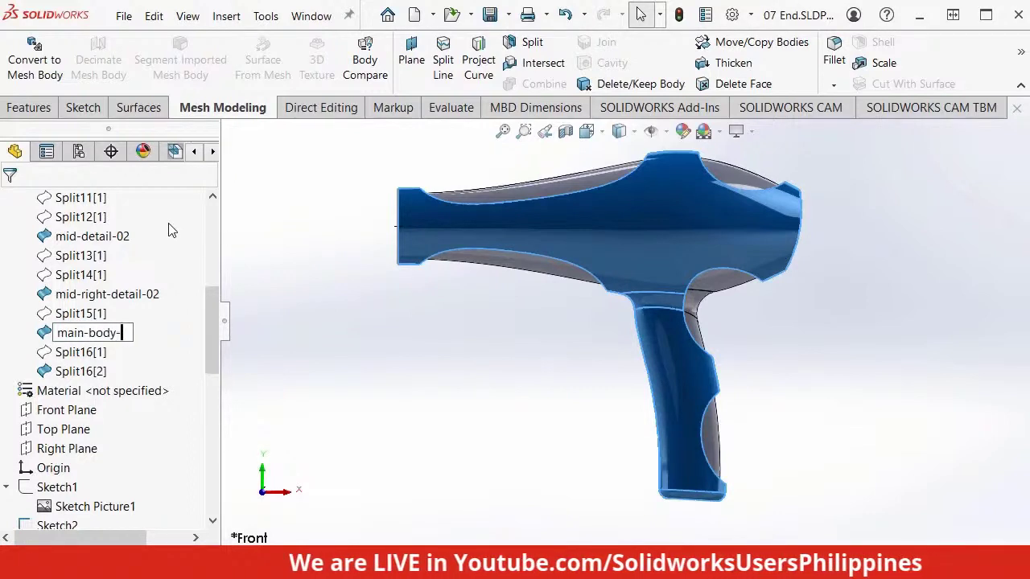
type("04")
key("Return")
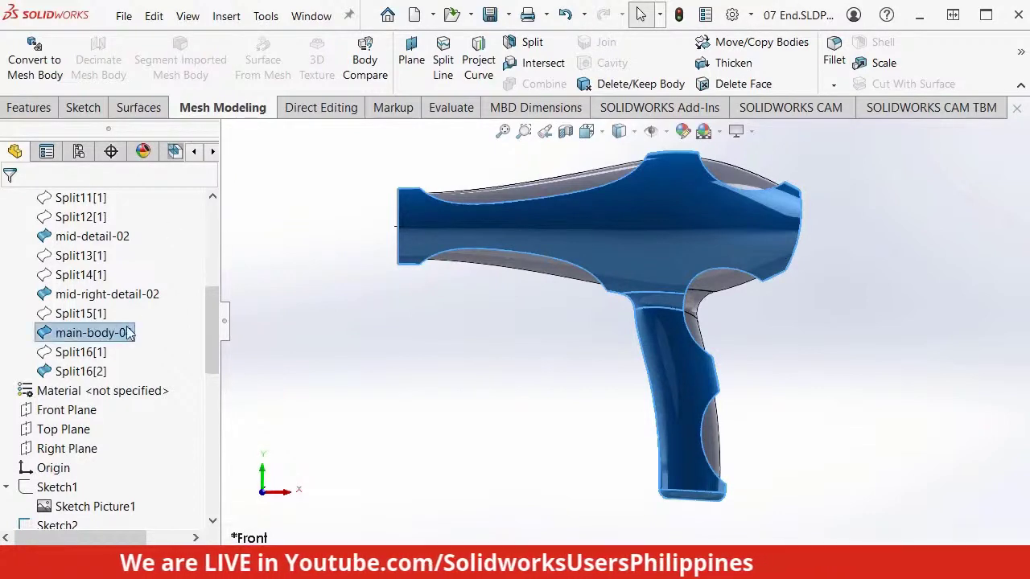
Step: Rename Split16[2] to bottom-detail-02 and switch to isometric view
left_click(88, 373)
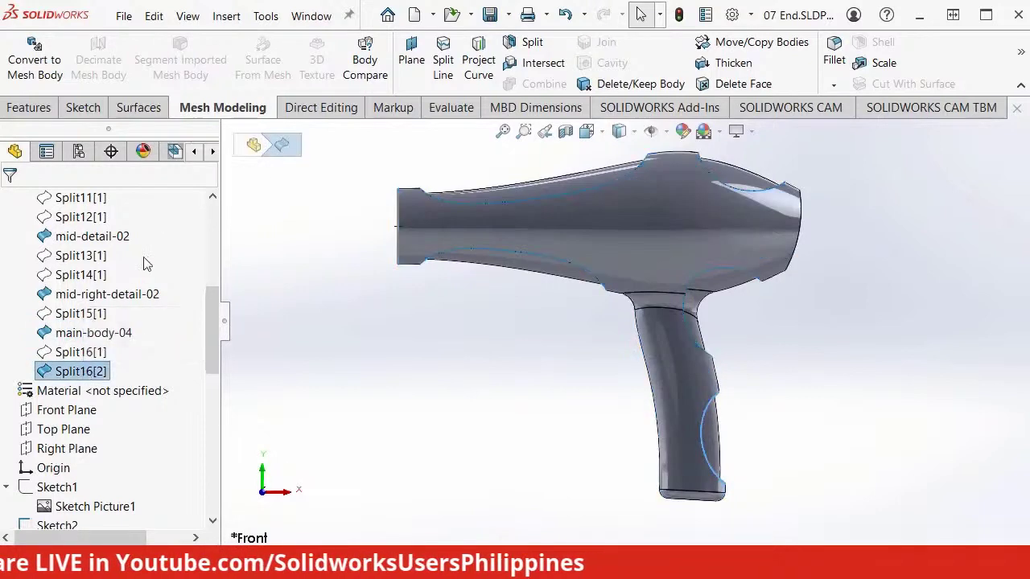
right_click(162, 211)
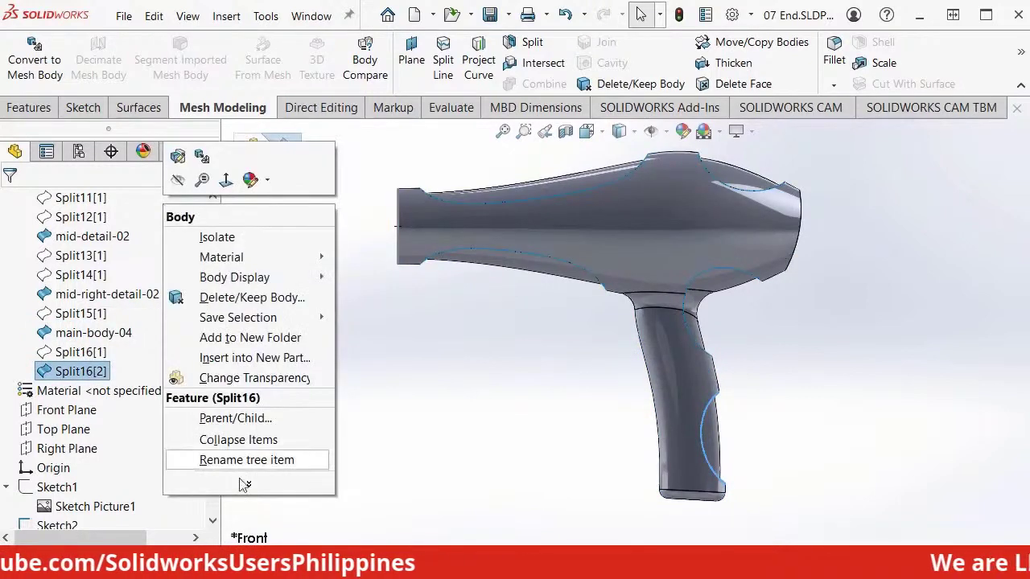
left_click(308, 461)
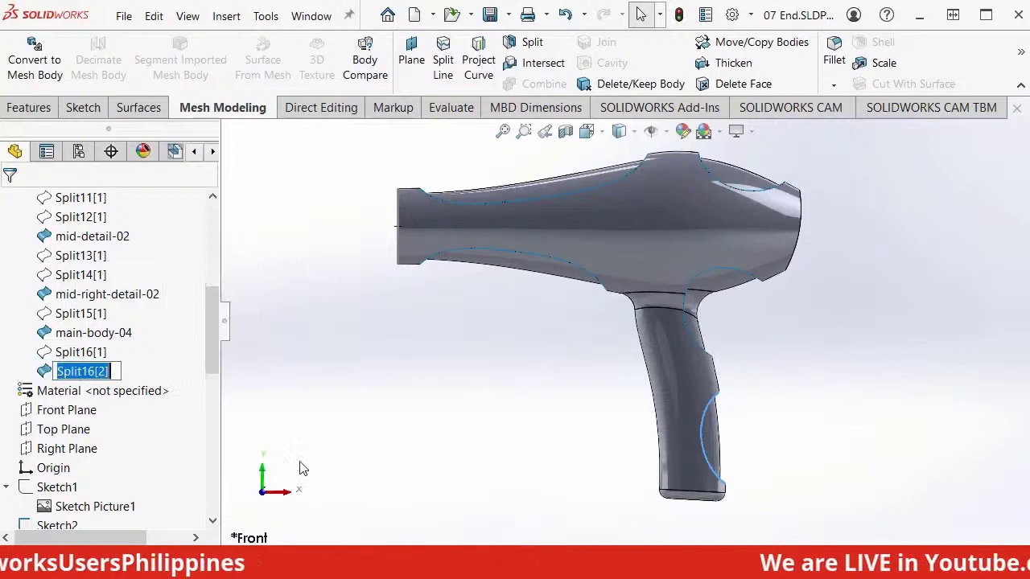
type("b")
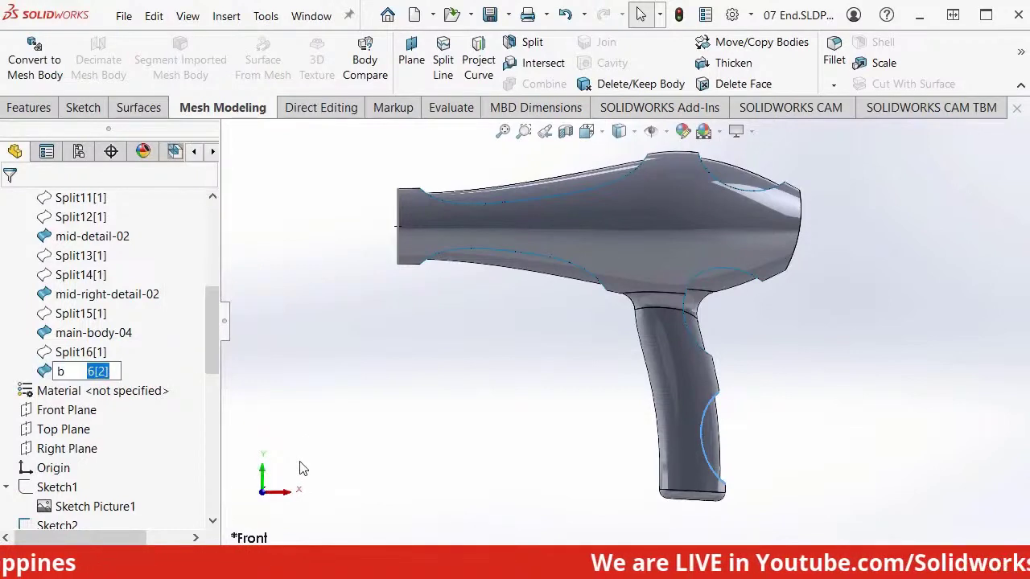
type("ottom-detail")
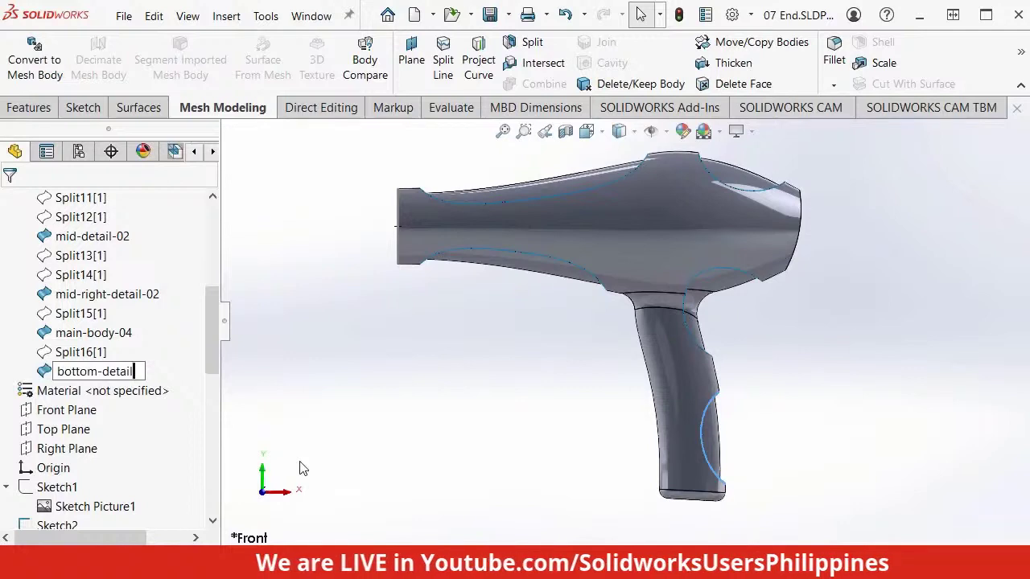
type("-")
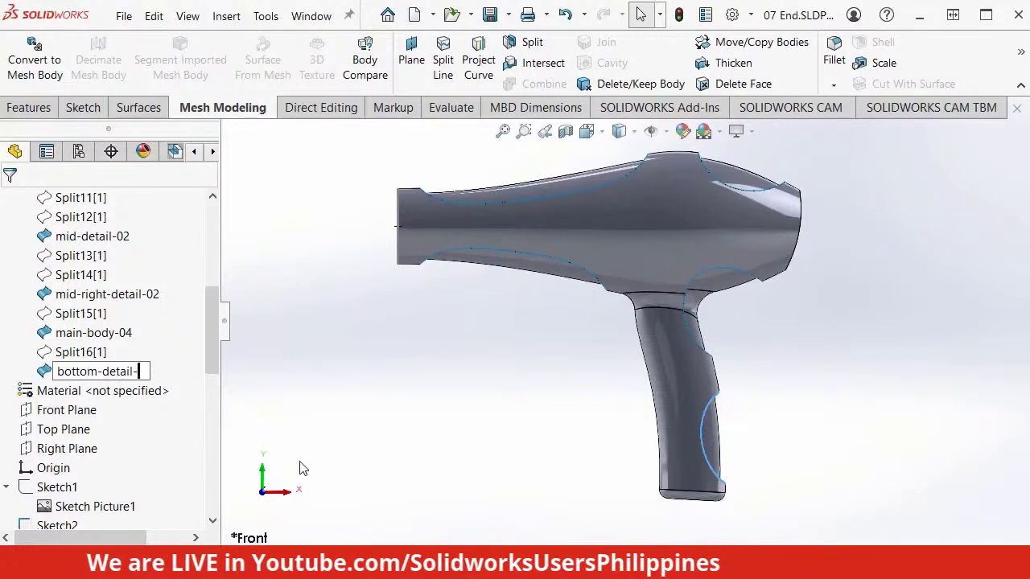
type("02")
left_click(320, 263)
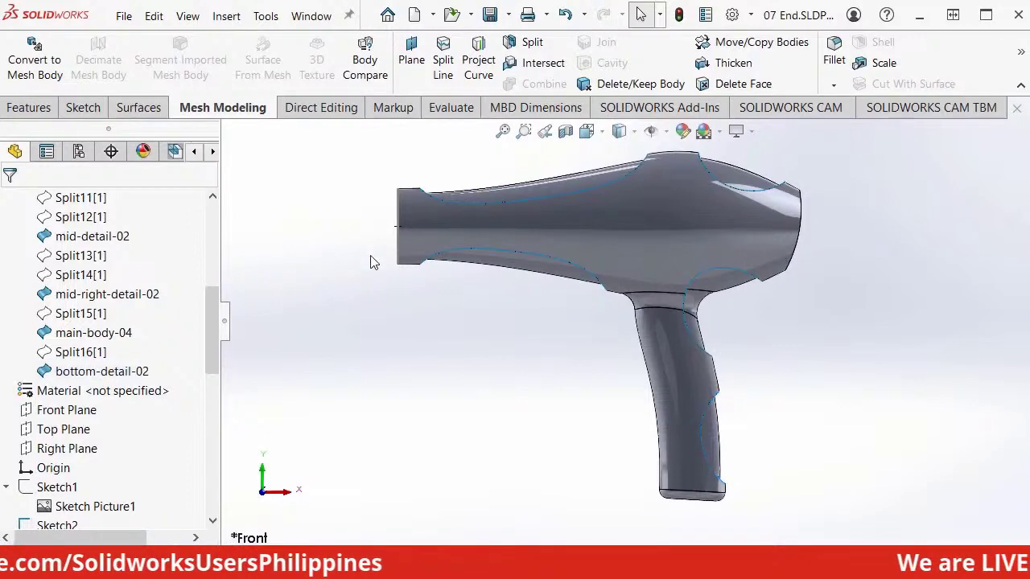
key("ctrl+7")
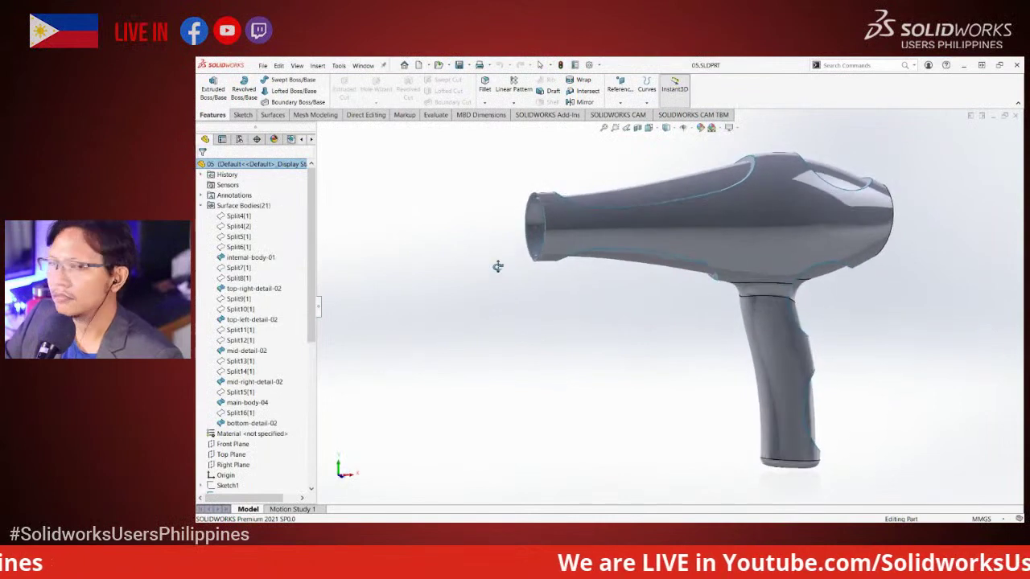
Step: Orbit the 08 End hair dryer slightly in the isometric view
mouse_move(497, 267)
middle_mouse_down()
mouse_move(506, 258)
mouse_move(491, 251)
middle_mouse_up()
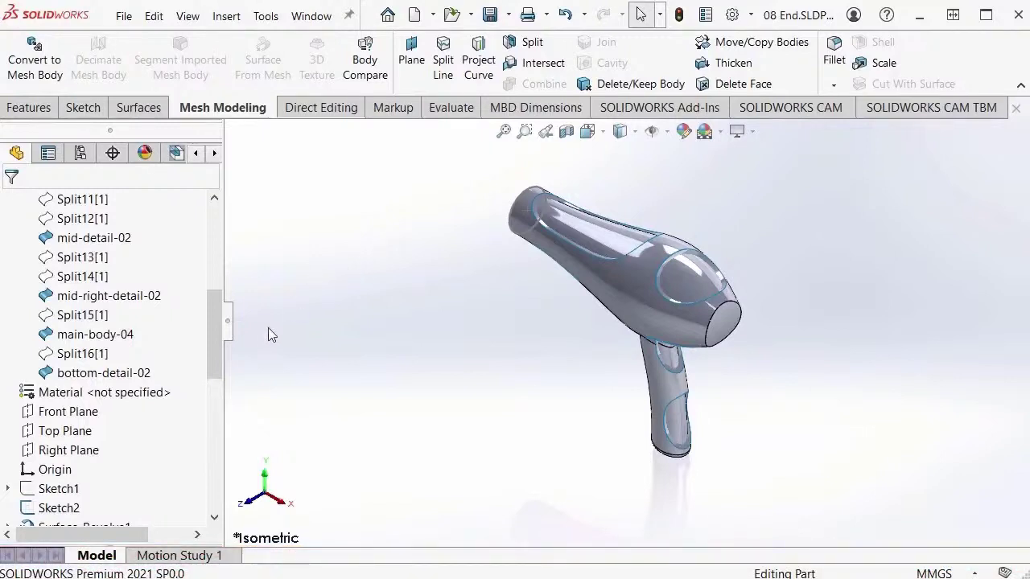
Step: Select bottom-detail-02, main-body-04, mid-right, mid, top-left and top-right detail bodies
left_click(140, 375)
left_click(93, 336, "ctrl")
left_click(107, 298, "ctrl")
scroll(107, 298, "up", 1)
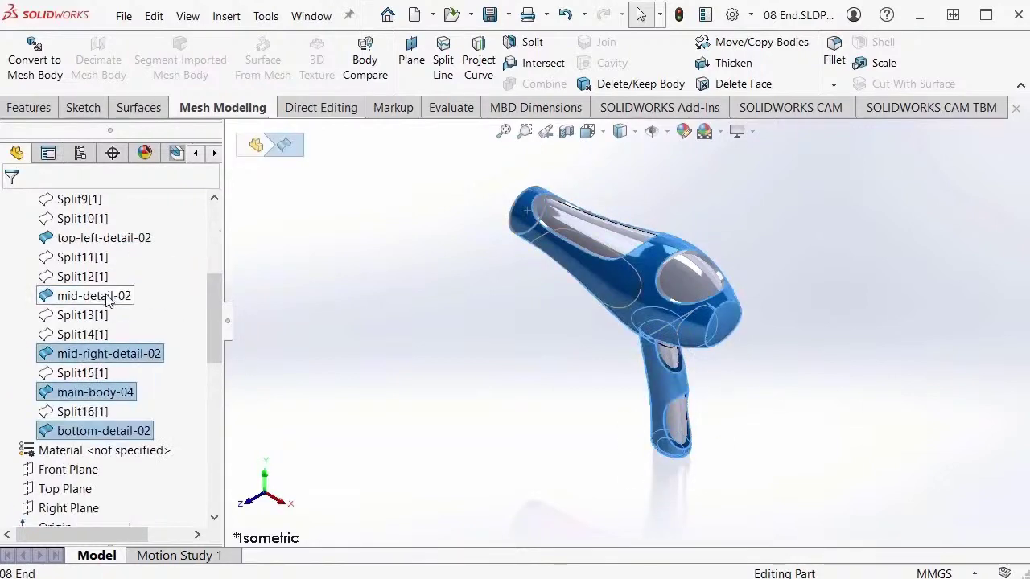
left_click(107, 297, "ctrl")
scroll(109, 299, "up", 1)
left_click(110, 300, "ctrl")
scroll(111, 300, "up", 1)
left_click(110, 297, "ctrl")
scroll(109, 298, "up", 2)
scroll(147, 295, "down", 1)
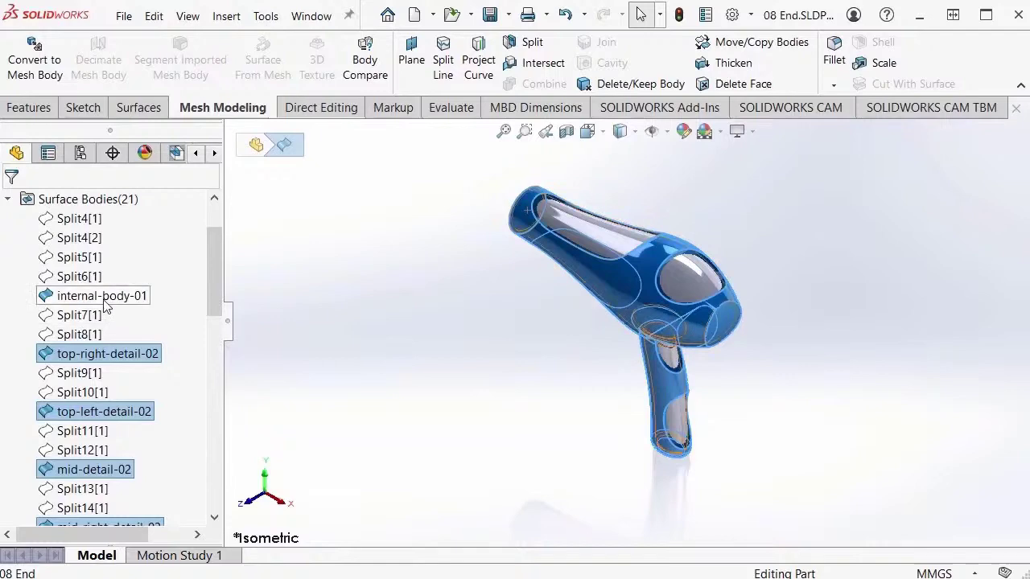
scroll(498, 274, "down", 3)
scroll(442, 292, "down", 1)
scroll(479, 266, "up", 2)
middle_click_drag(479, 274, 434, 223)
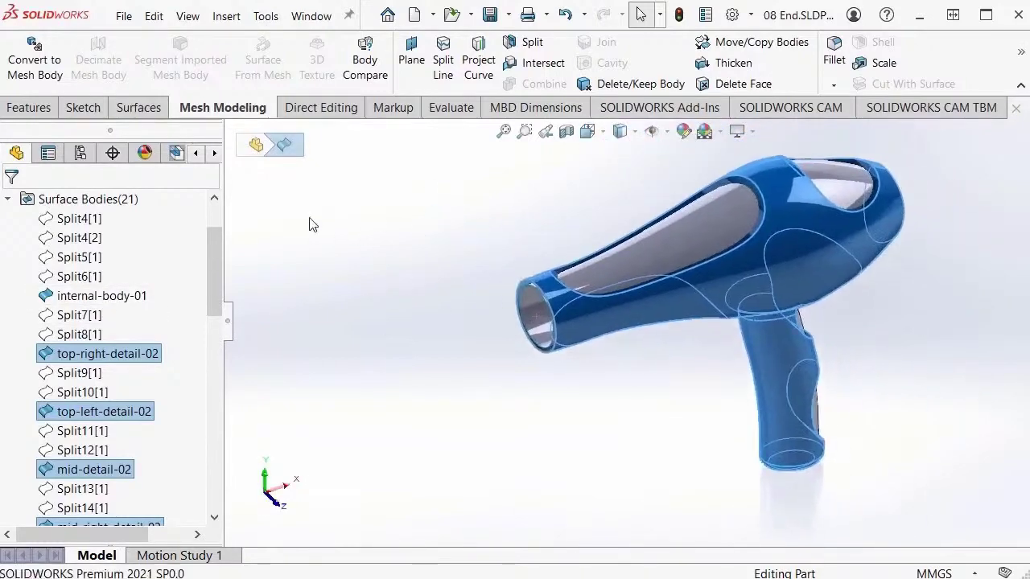
Step: Knit the six selected surfaces with Merge entities on, creating Surface-Knit5
left_click(141, 110)
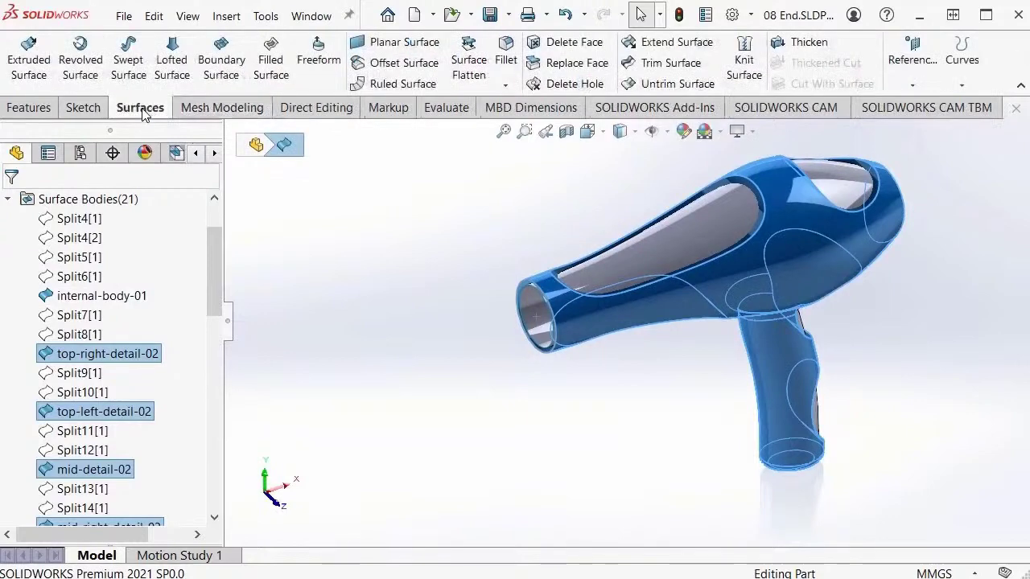
left_click(745, 85)
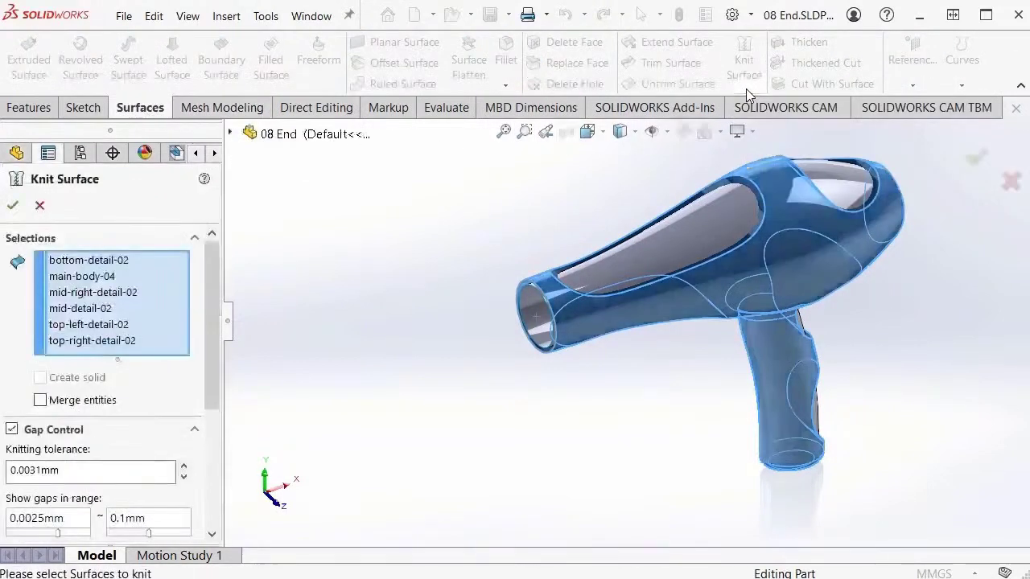
scroll(217, 294, "down", 1)
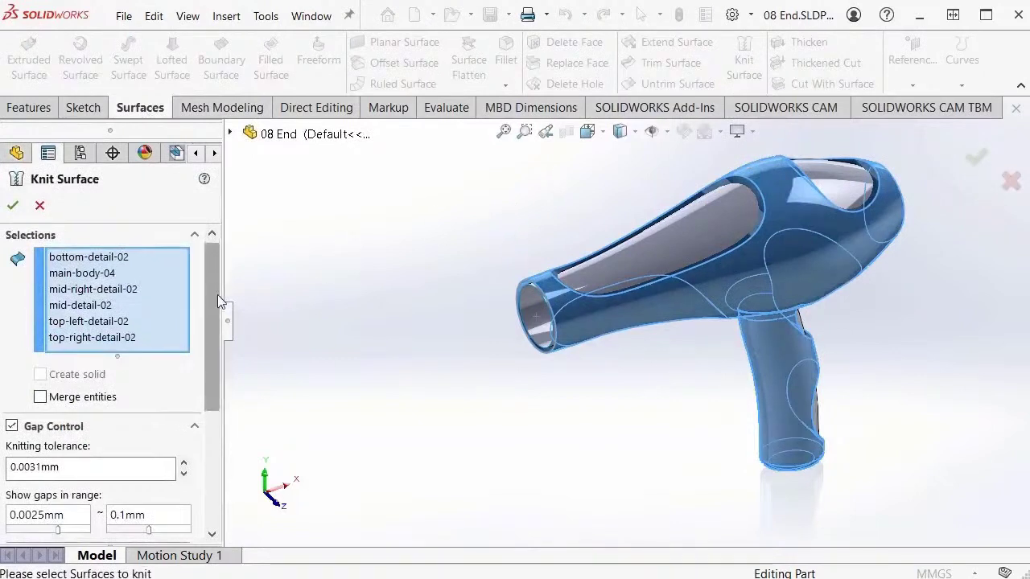
left_click(40, 398)
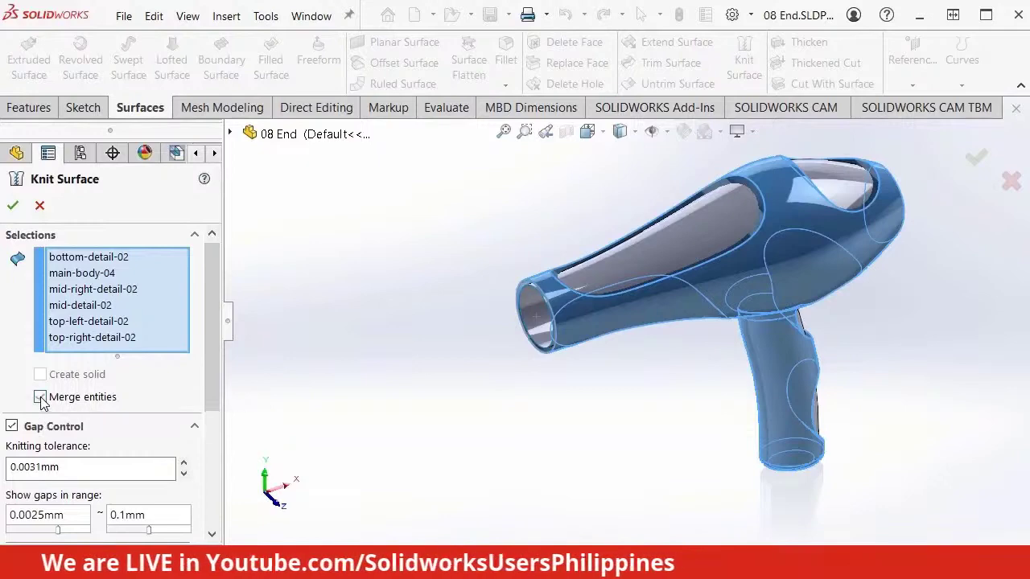
left_click_drag(209, 395, 213, 370)
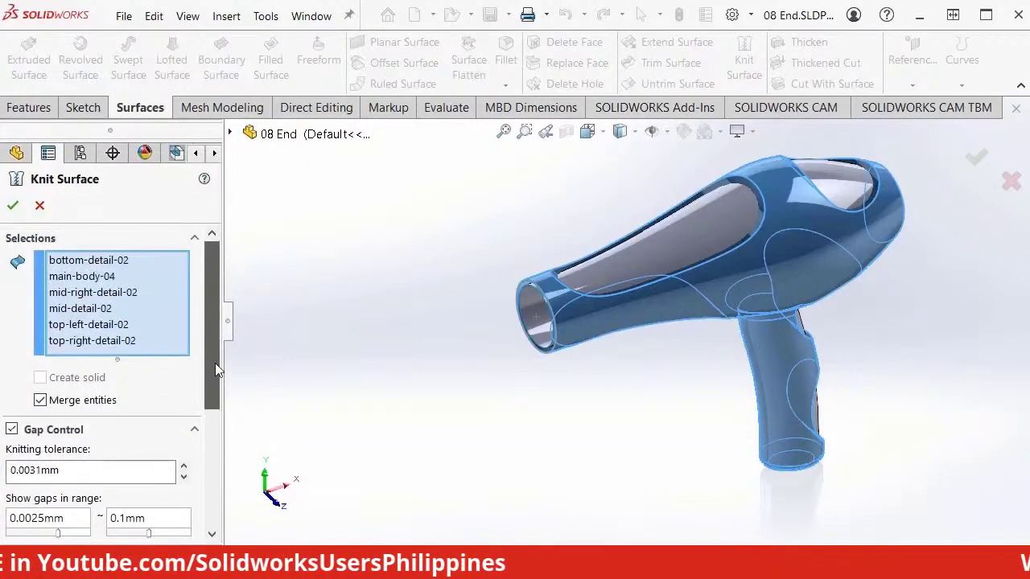
left_click(975, 158)
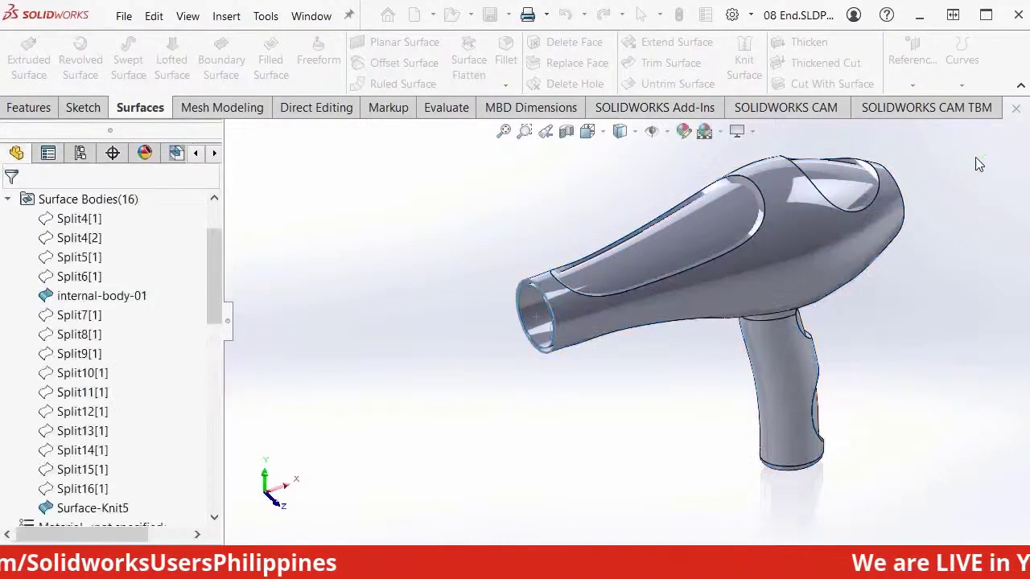
left_click_drag(218, 273, 216, 307)
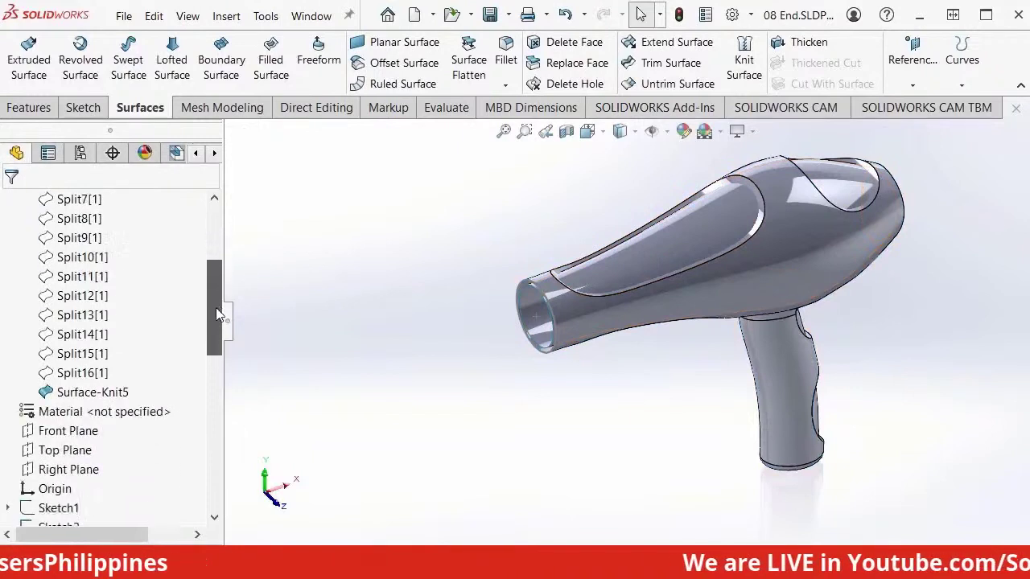
left_click(103, 400)
Step: Rename Surface-Knit5 to main-body-05 and return to isometric view
right_click(161, 215)
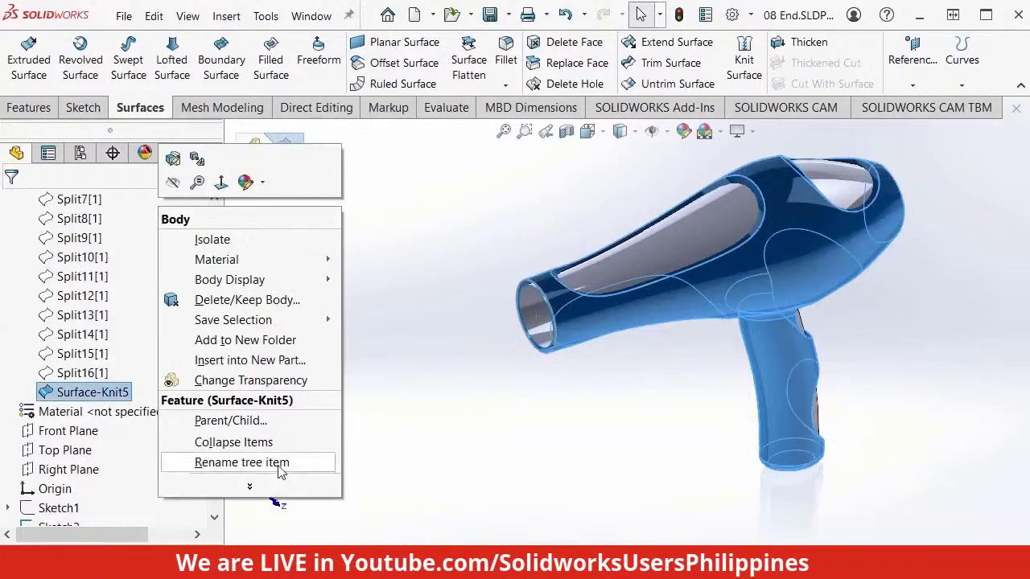
left_click(241, 462)
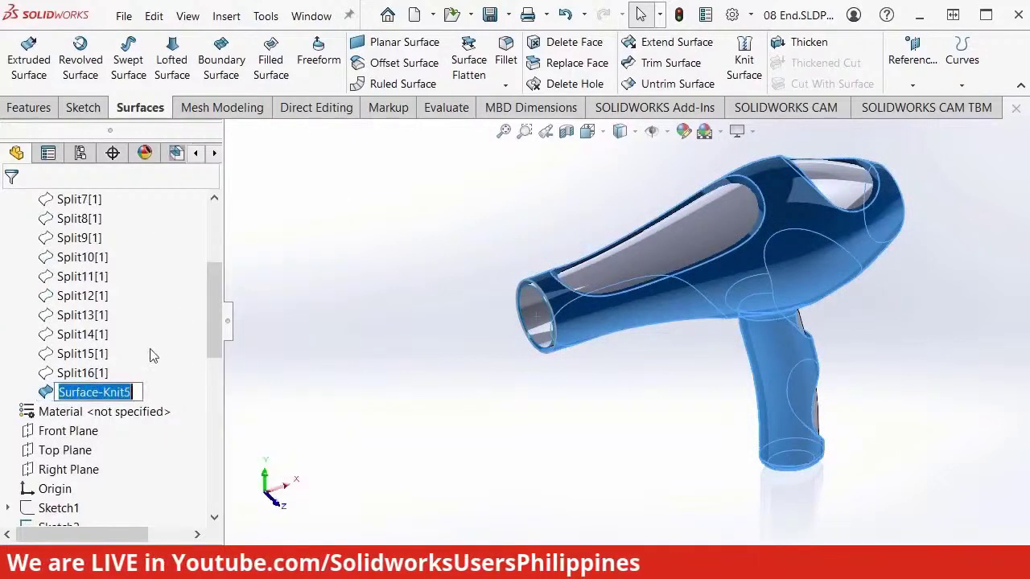
type("main-body")
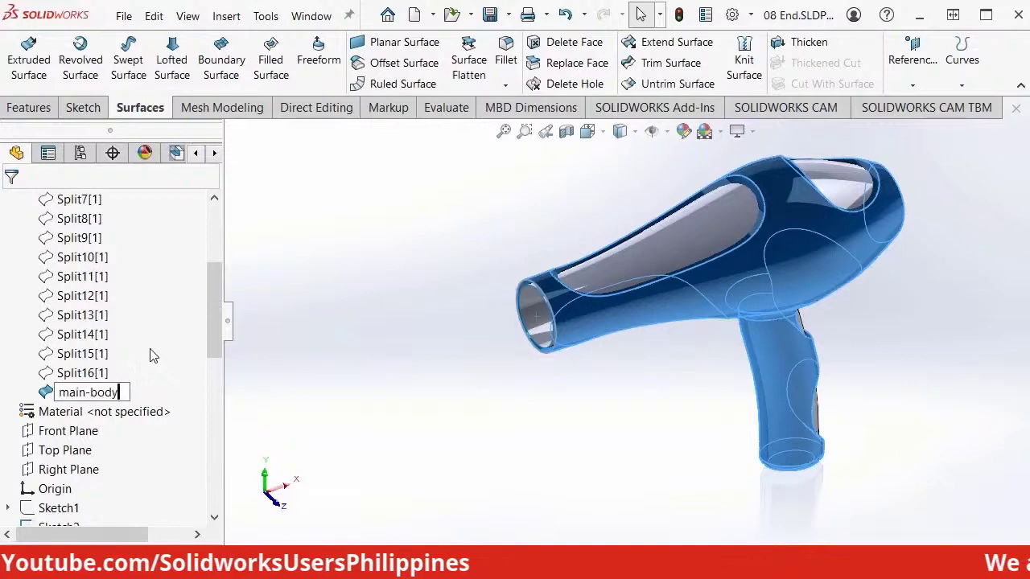
type("-05")
key("Return")
left_click(415, 277)
key("ctrl+7")
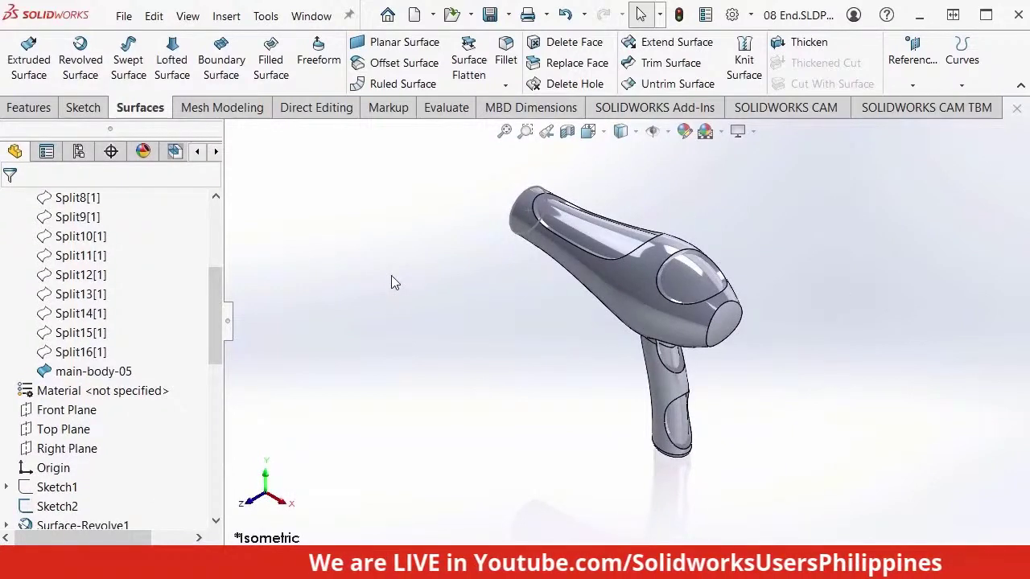
Step: Section the hair dryer through the Front Plane and orbit to a side view
left_click(567, 133)
scroll(193, 366, "down", 5)
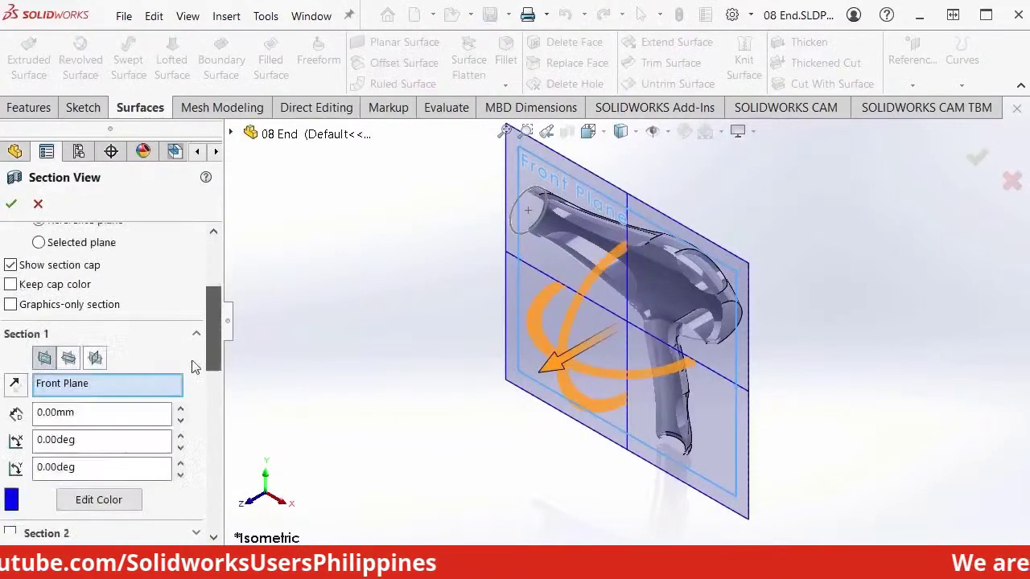
left_click(89, 288)
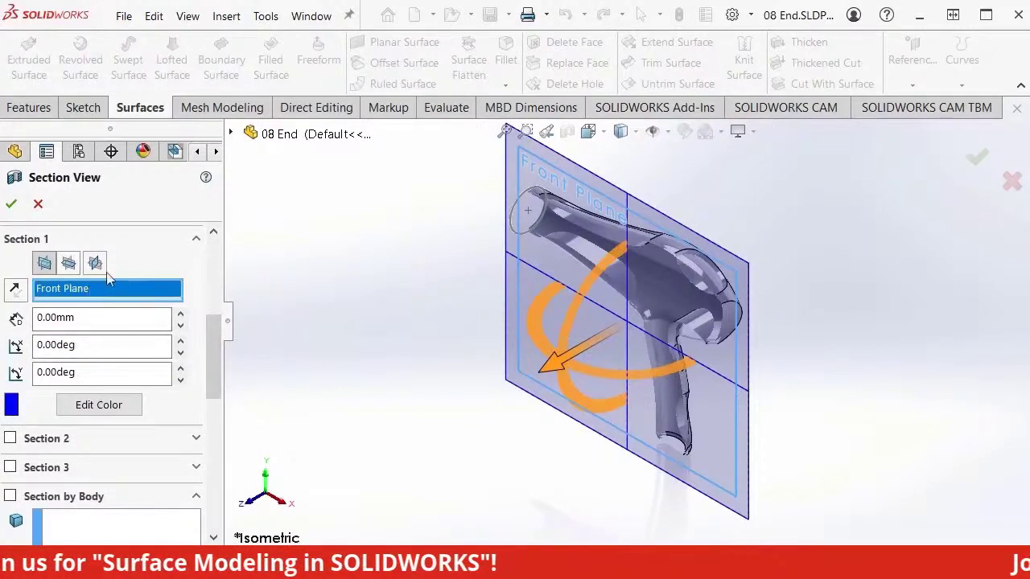
left_click(231, 134)
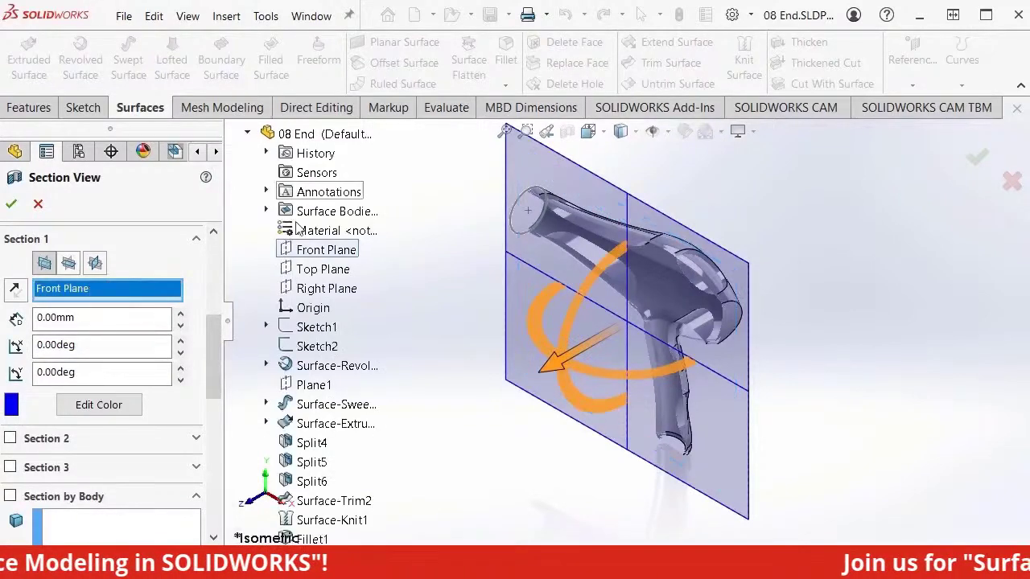
left_click(322, 252)
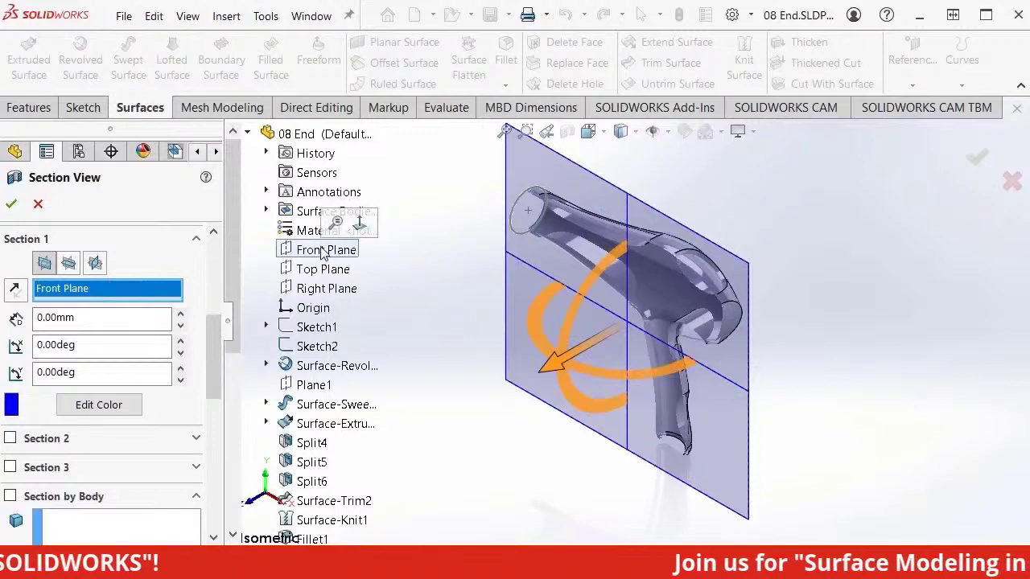
left_click(977, 157)
scroll(640, 280, "down", 5)
middle_click_drag(652, 247, 642, 256)
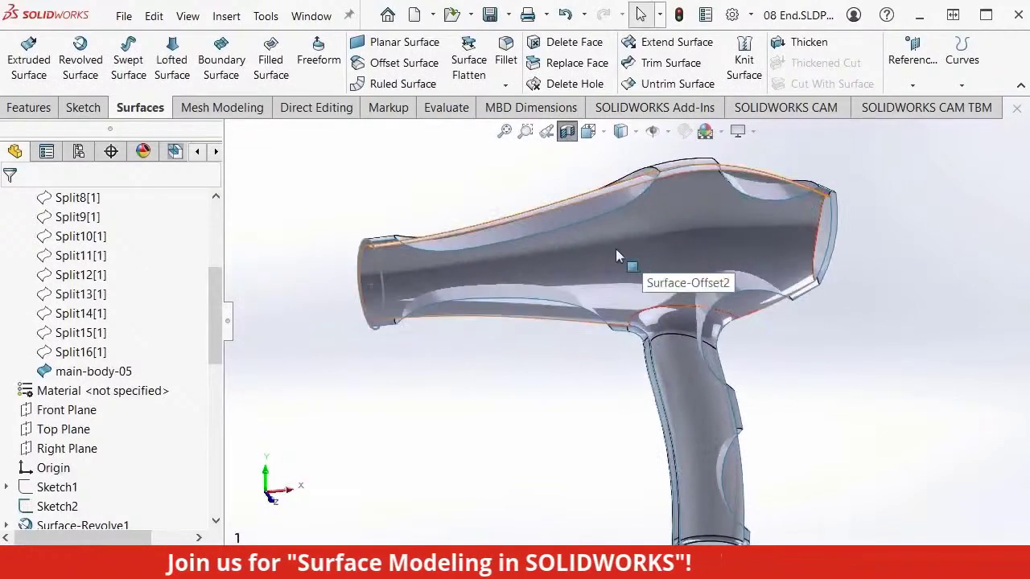
Step: Start a Split with Surface-Offset2 as the trim tool and cut the bodies
left_click(211, 112)
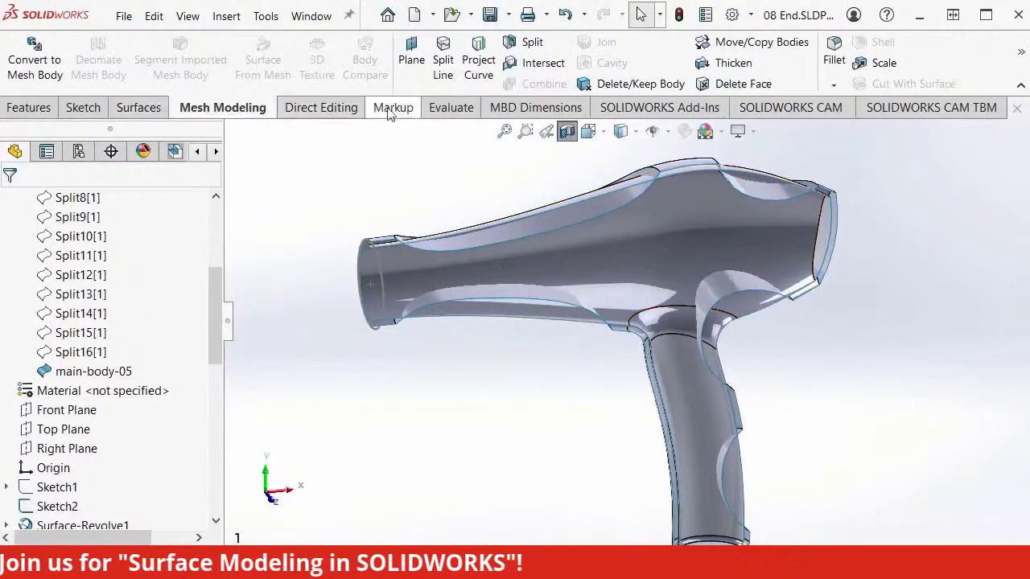
left_click(560, 48)
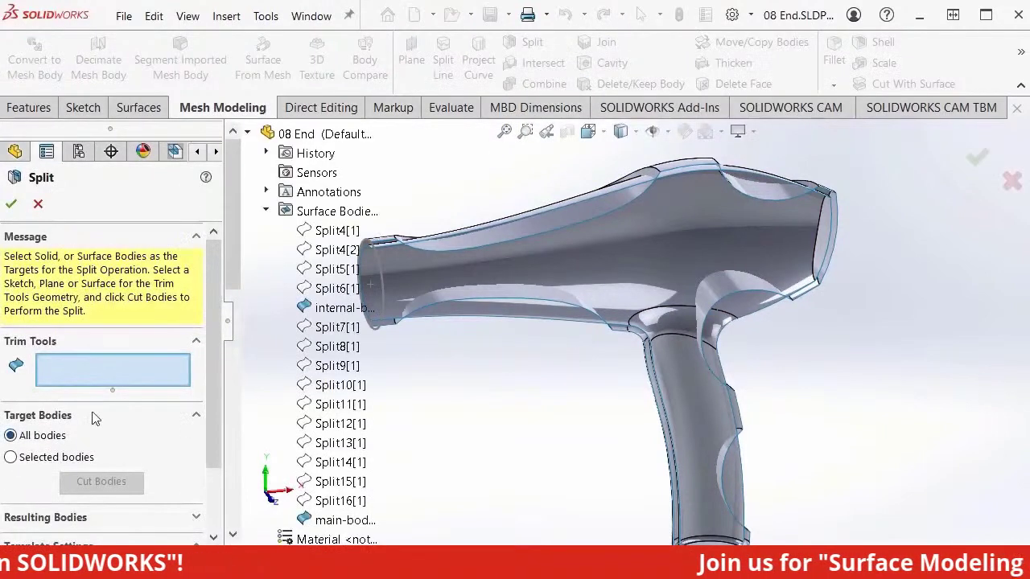
left_click(338, 309)
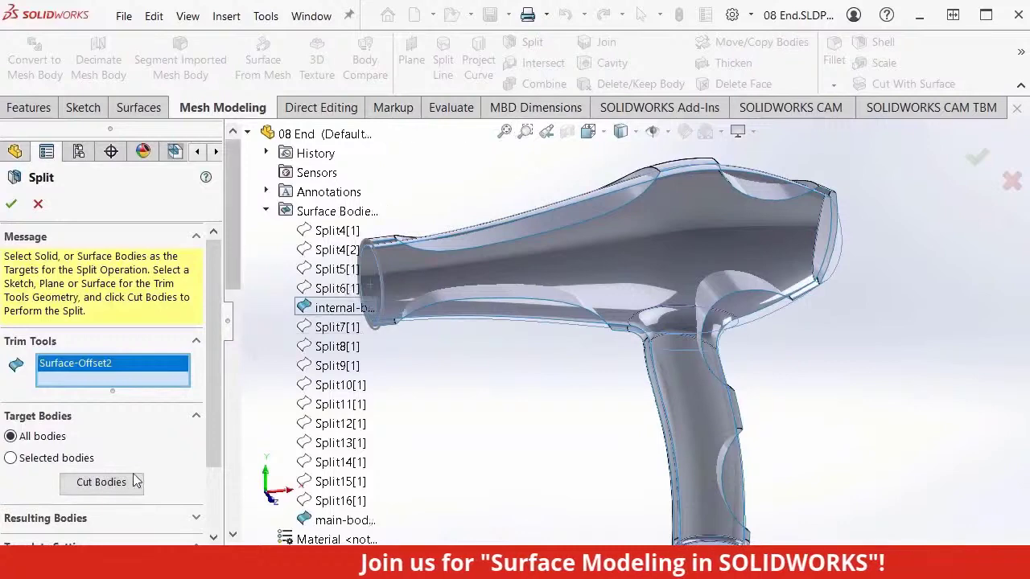
left_click(101, 484)
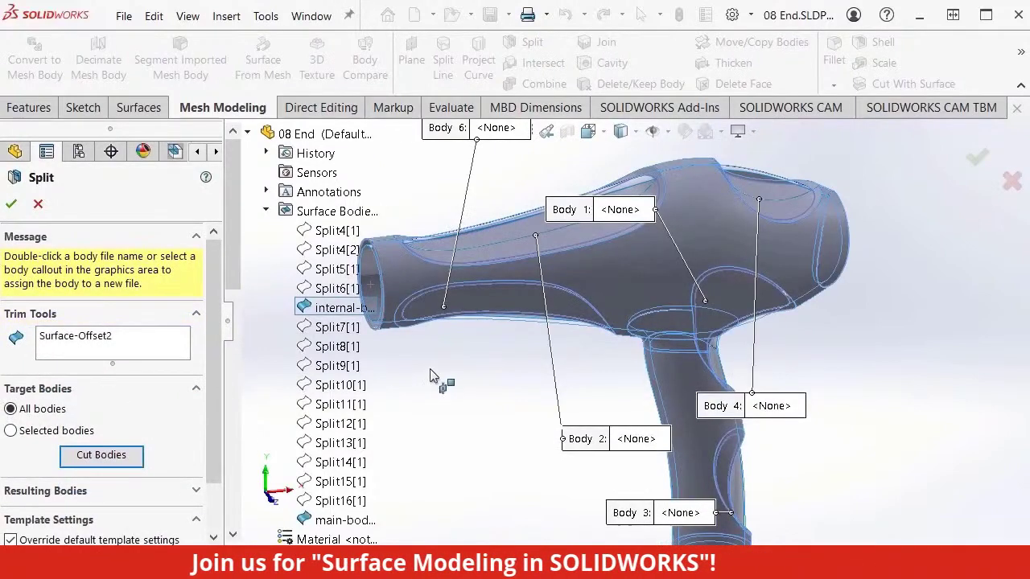
middle_click_drag(452, 354, 510, 339)
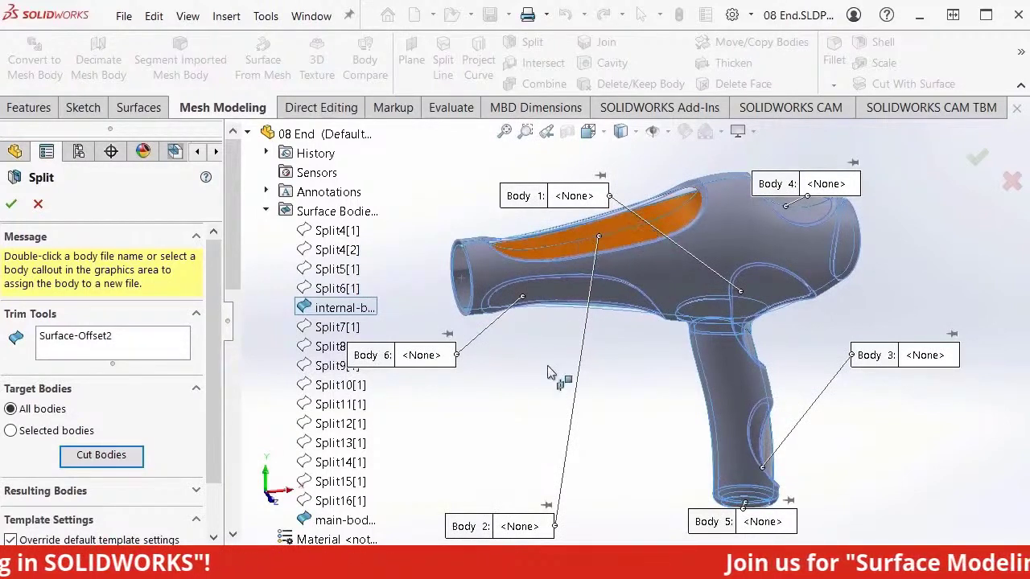
Step: Select Body 2, the upper inset and Body 4 as resulting bodies
left_click(476, 526)
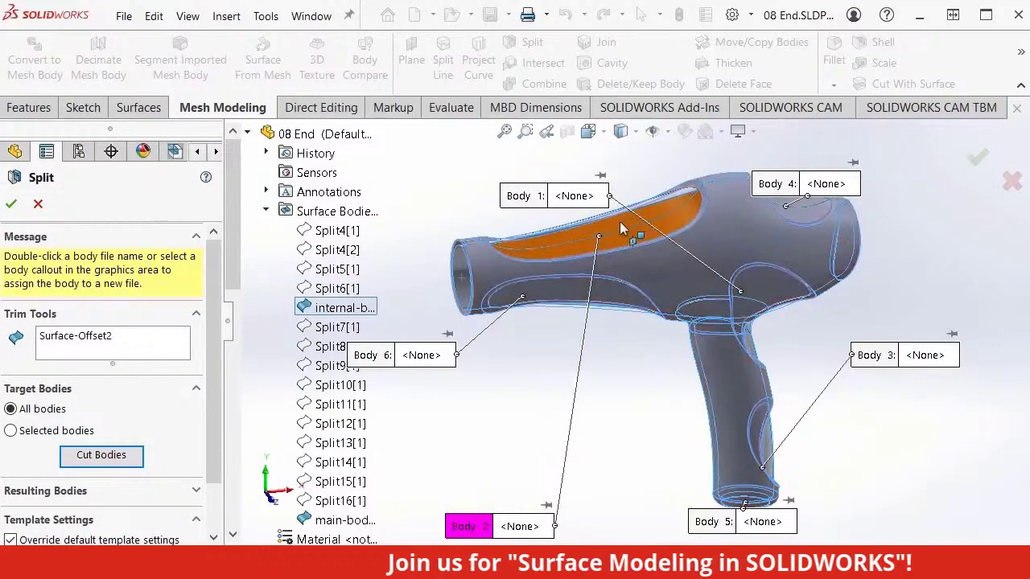
scroll(627, 228, "down", 2)
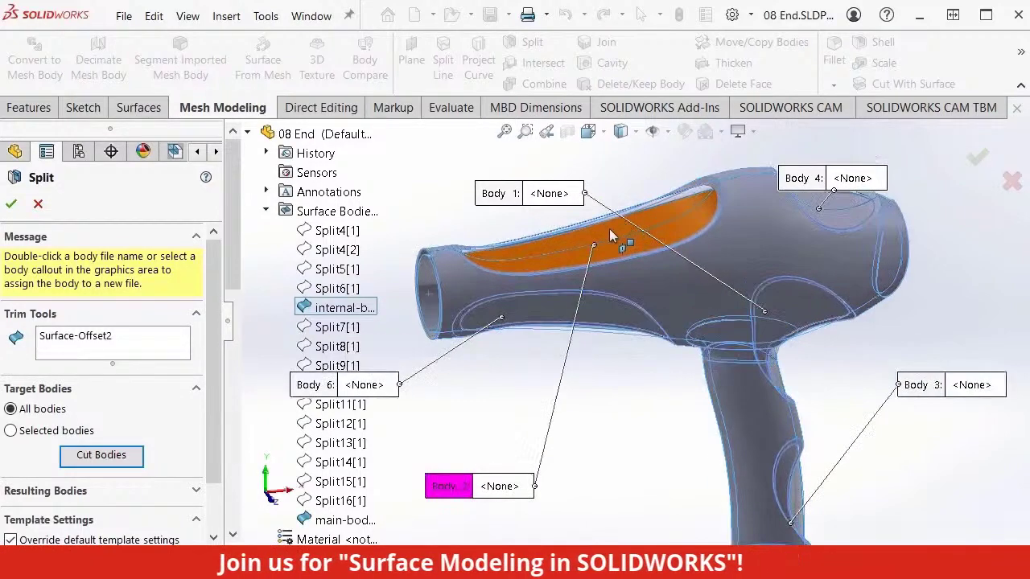
left_click(609, 235)
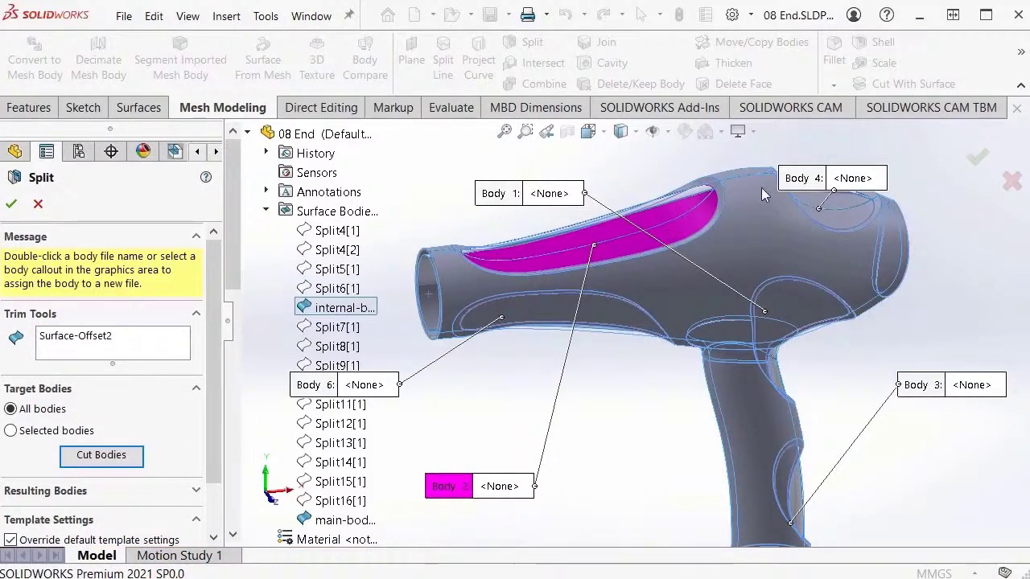
left_click(813, 180)
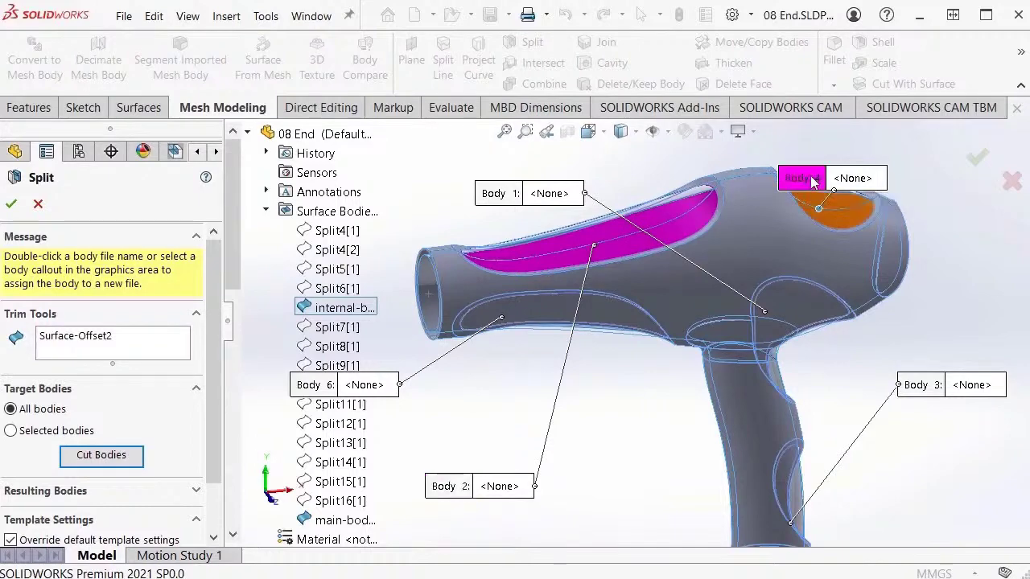
scroll(846, 197, "down", 5)
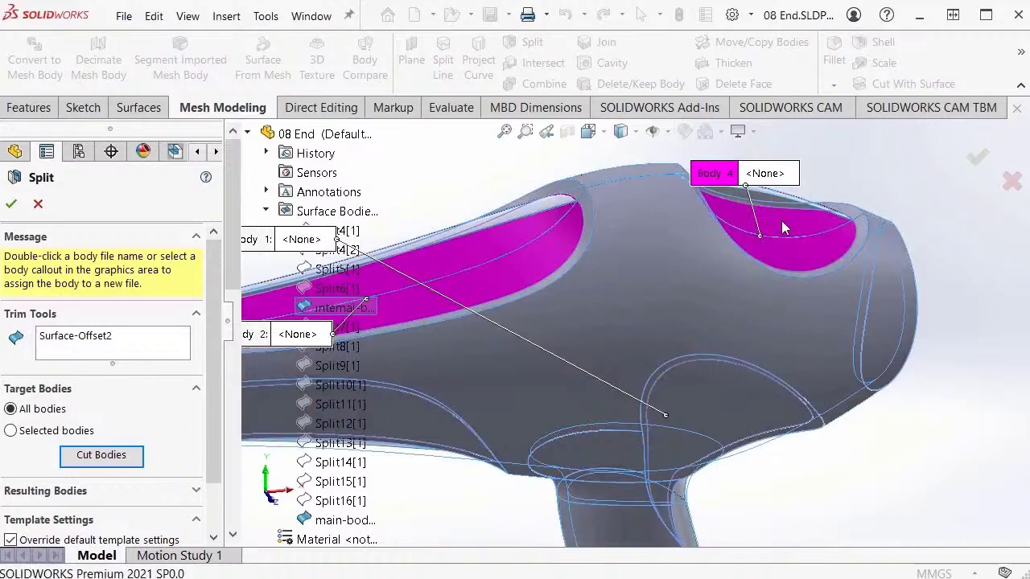
scroll(781, 220, "up", 4)
middle_click_drag(772, 265, 704, 249)
scroll(794, 183, "up", 3)
scroll(704, 249, "up", 2)
middle_click_drag(743, 278, 666, 258, "ctrl")
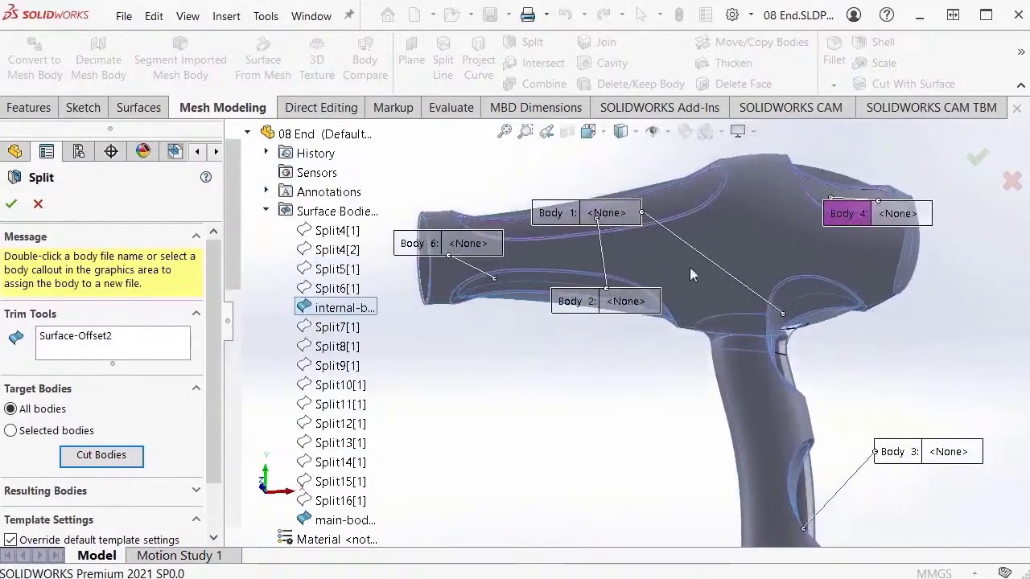
scroll(839, 295, "down", 3)
scroll(761, 323, "up", 1)
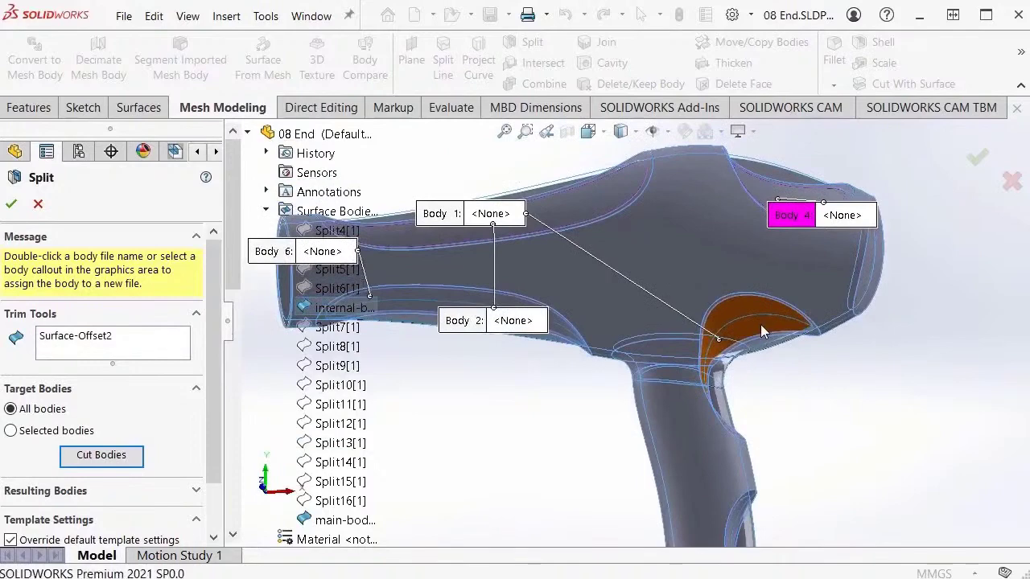
Step: Select the handle-joint, nozzle-side and handle recess bodies and confirm the split
left_click(760, 324)
middle_click_drag(642, 305, 537, 292, "ctrl")
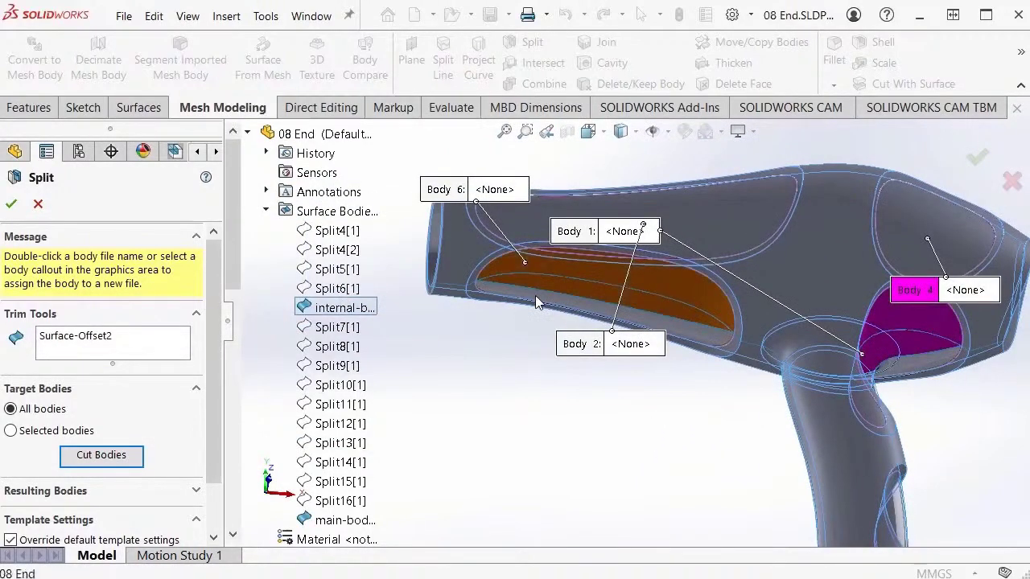
left_click(556, 291)
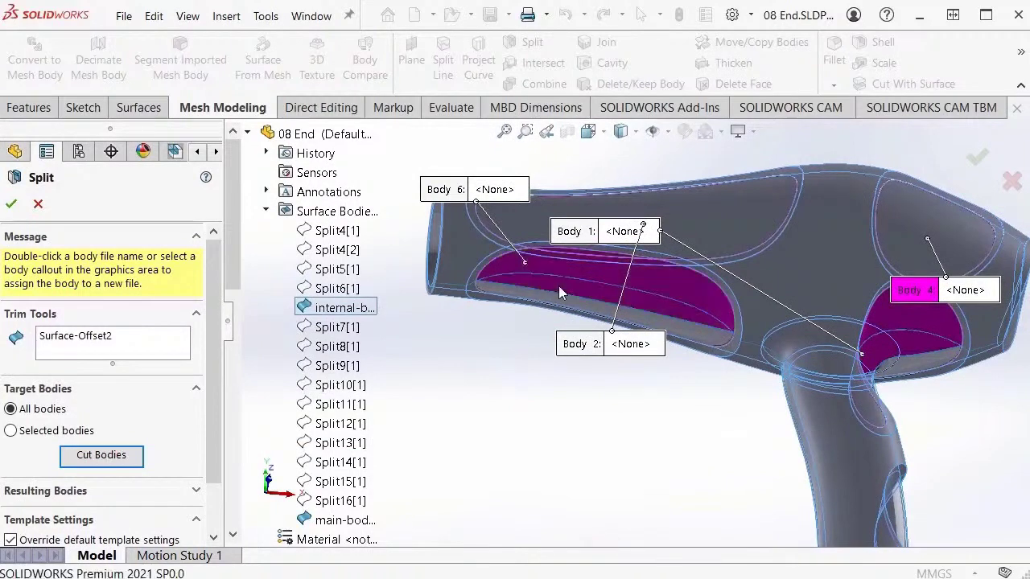
middle_click_drag(632, 317, 716, 389)
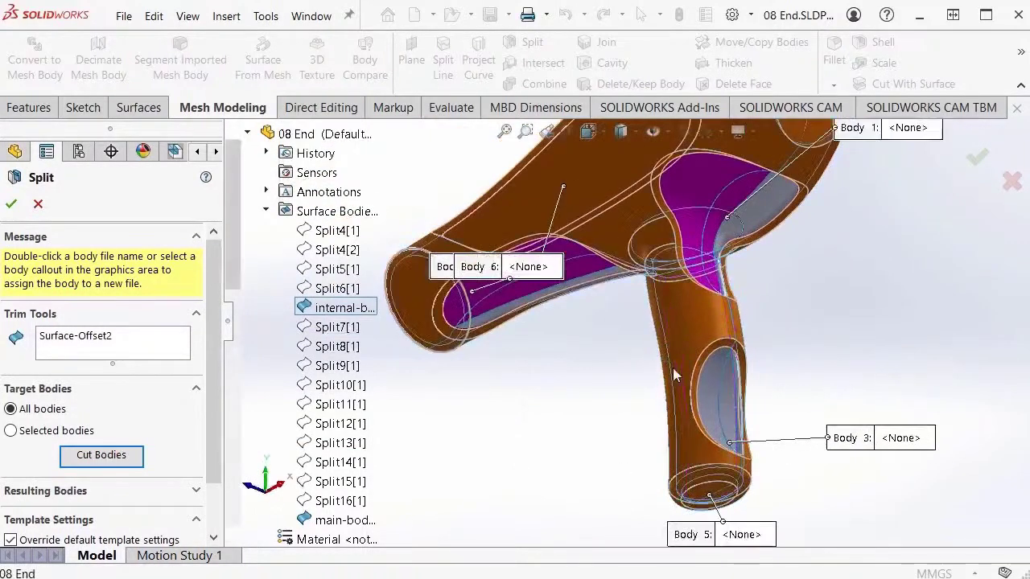
left_click(764, 375)
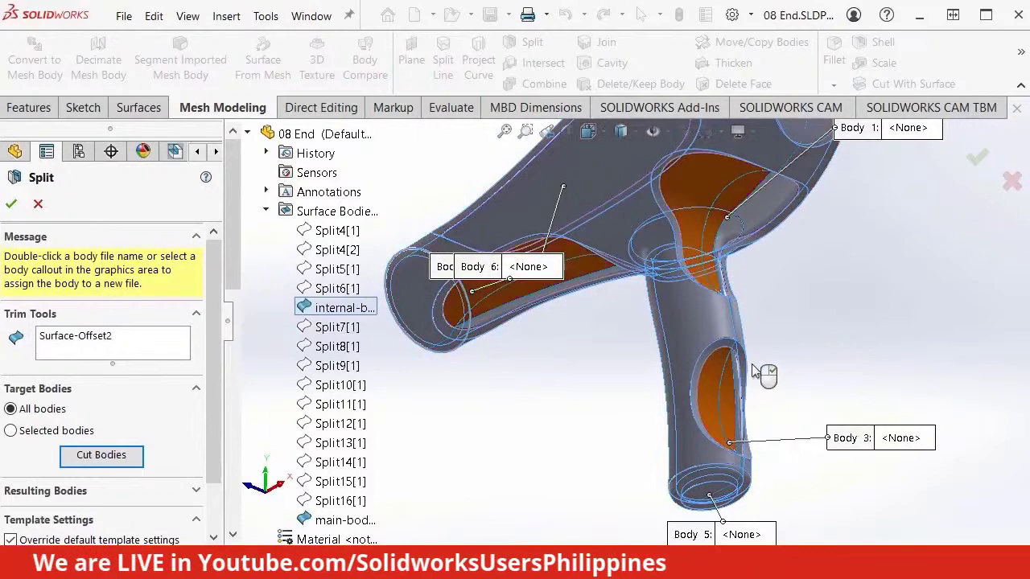
middle_click_drag(774, 349, 867, 324)
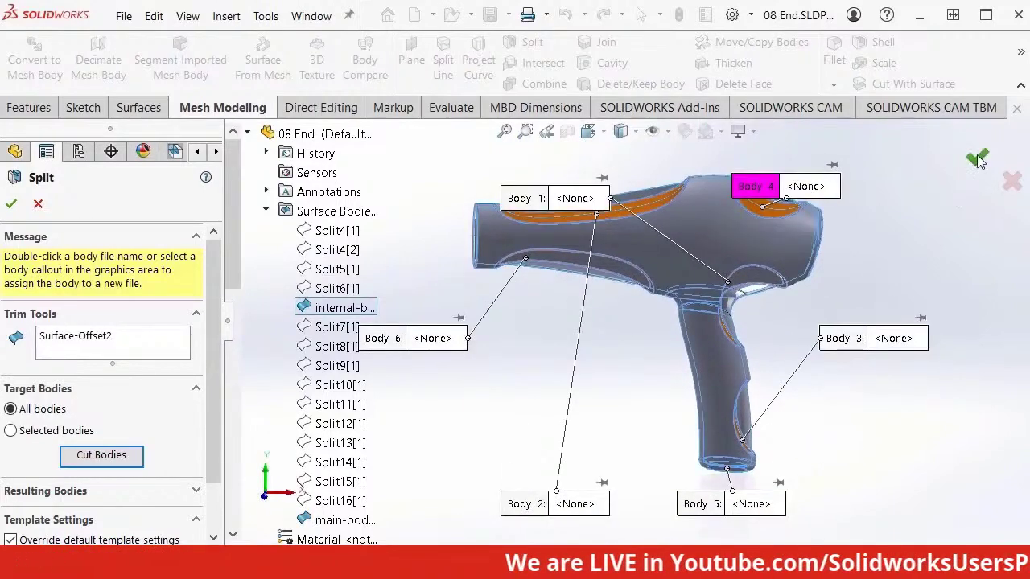
left_click(977, 157)
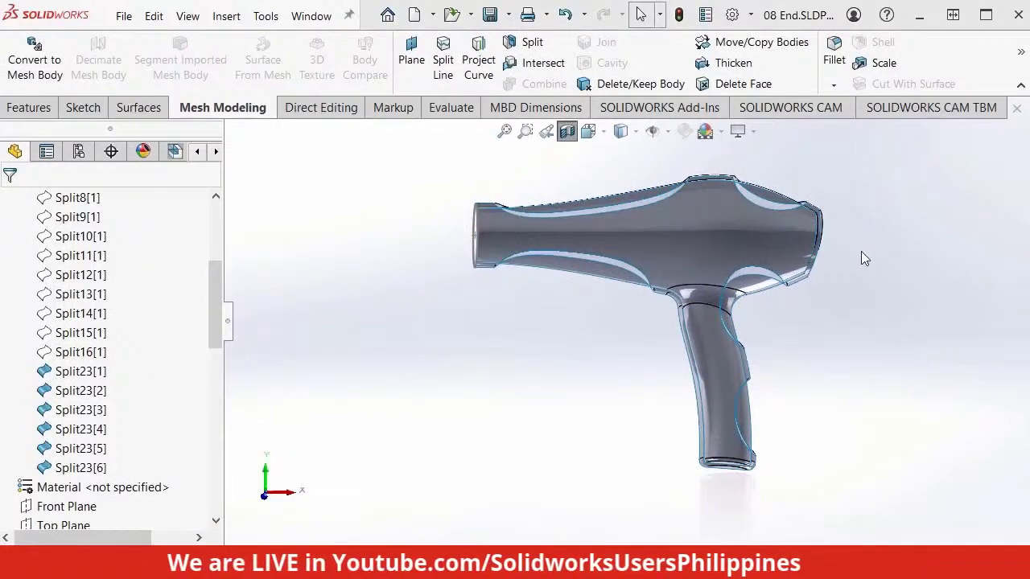
Step: Hide the top, rear top and curved handle-side Split23 panel bodies
scroll(611, 231, "down", 3)
middle_click_drag(593, 236, 584, 281)
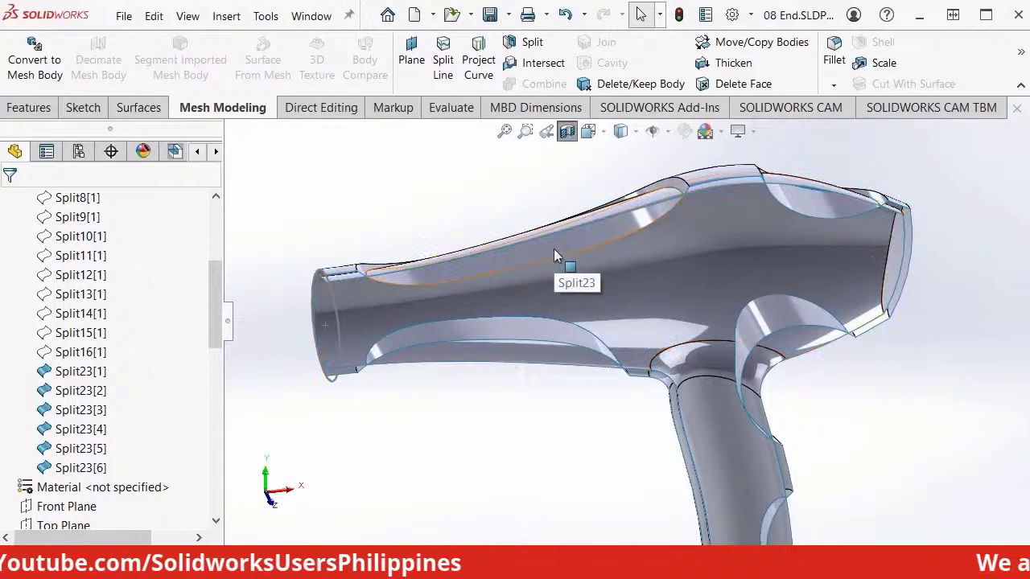
left_click(554, 251)
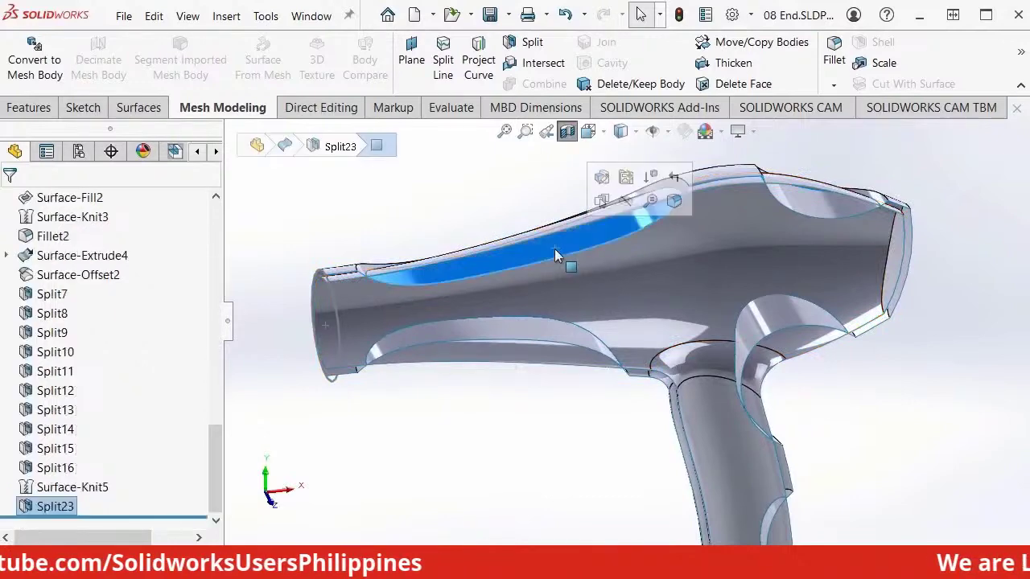
left_click(627, 203)
middle_click_drag(626, 205, 701, 245)
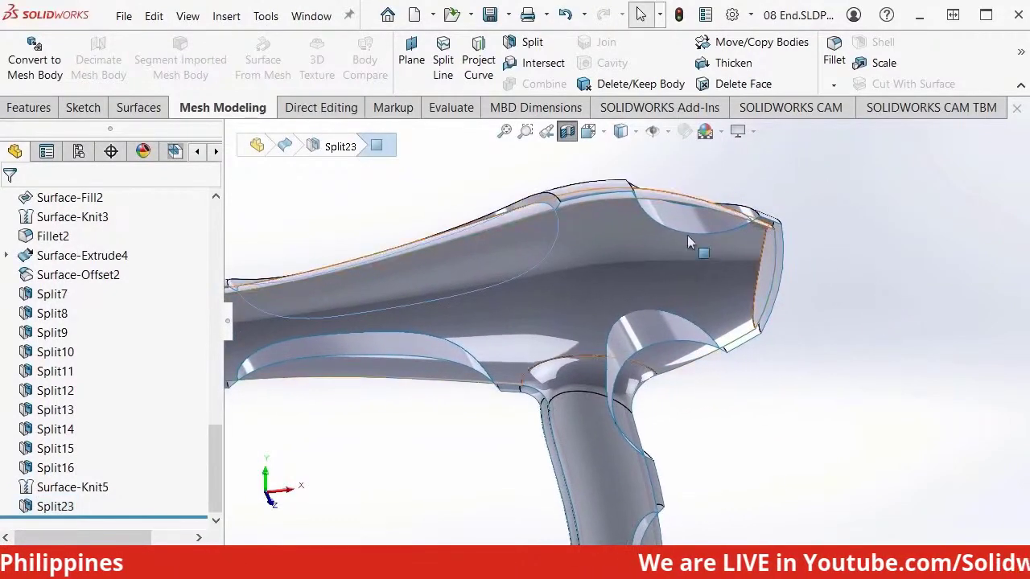
left_click(683, 223)
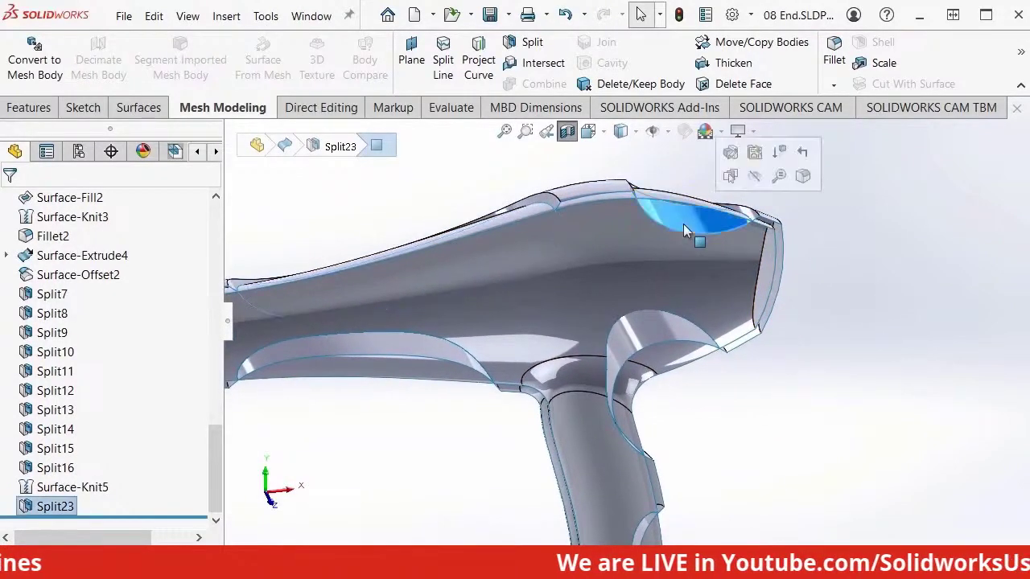
left_click(755, 178)
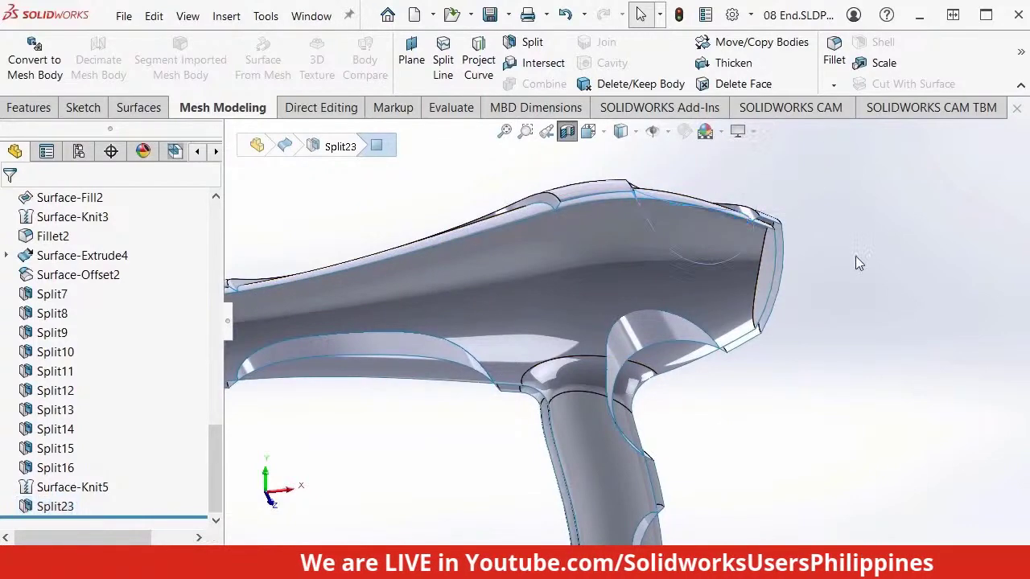
middle_click_drag(838, 258, 672, 366)
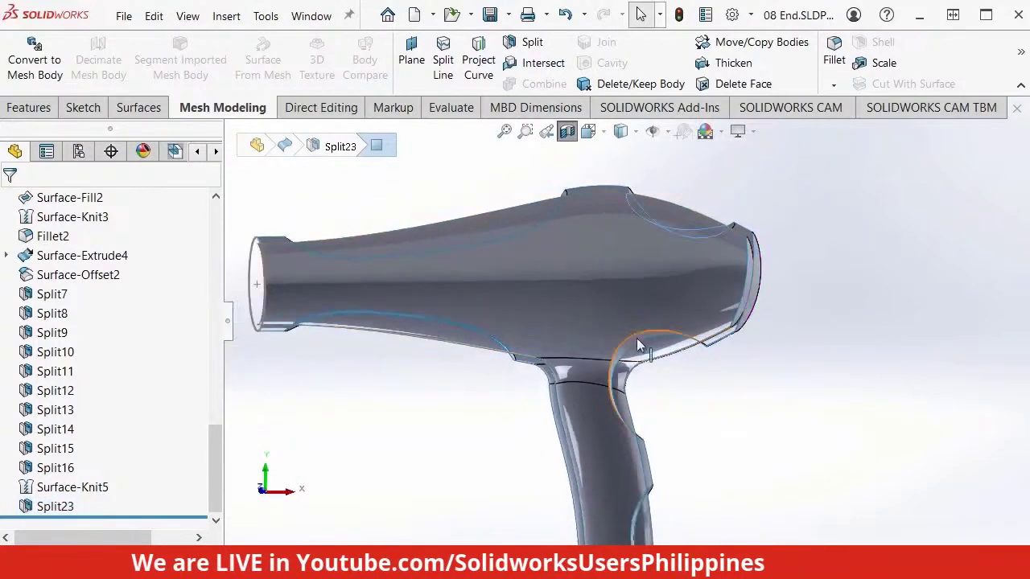
scroll(637, 339, "down", 3)
left_click(638, 334)
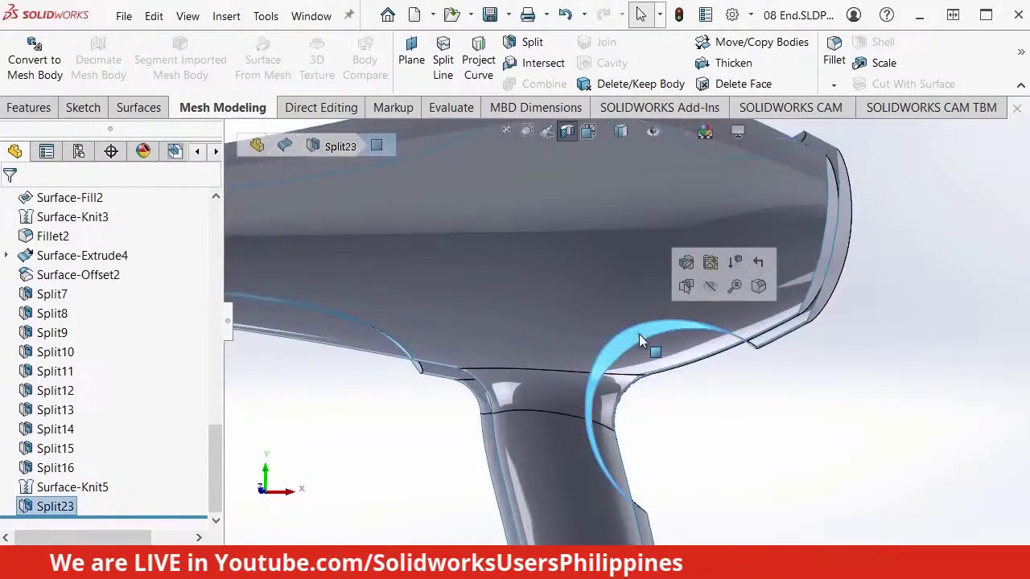
left_click(711, 291)
Step: Hide two more Split23 panels, including the handle panel, then fit the dryer in view
middle_click_drag(708, 294, 414, 252)
left_click(414, 252)
left_click(485, 205)
middle_click_drag(689, 325, 728, 414)
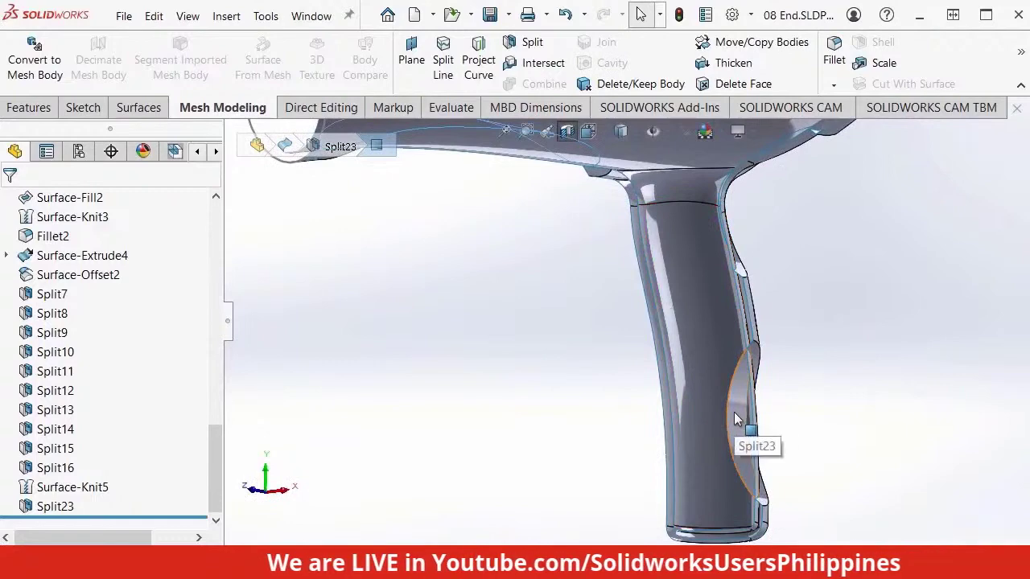
left_click(734, 417)
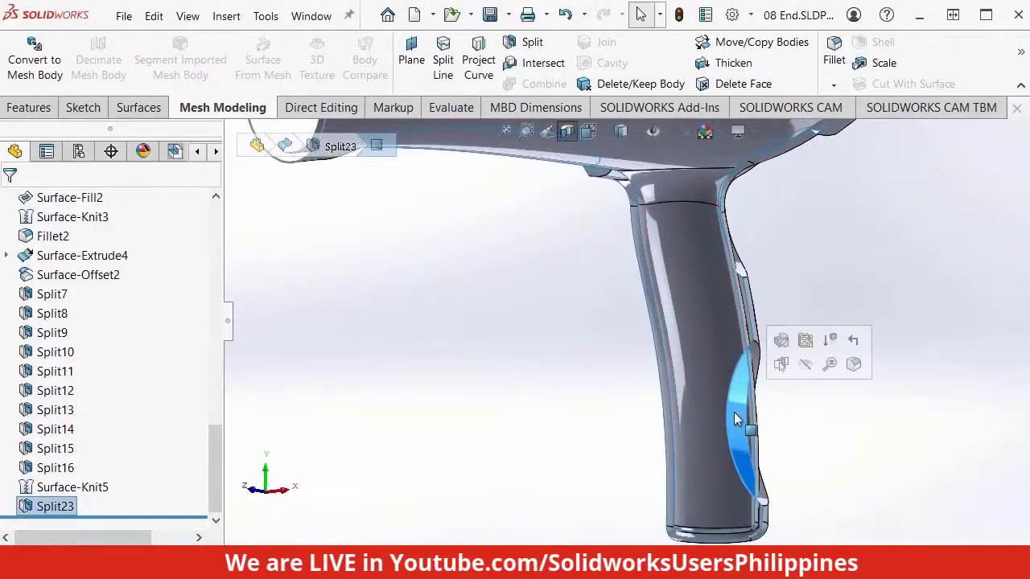
left_click(807, 366)
key("f")
middle_click_drag(824, 388, 810, 370)
scroll(518, 267, "down", 5)
mouse_move(519, 266)
middle_mouse_down()
mouse_move(651, 367)
mouse_move(527, 274)
middle_mouse_up()
scroll(506, 258, "down", 3)
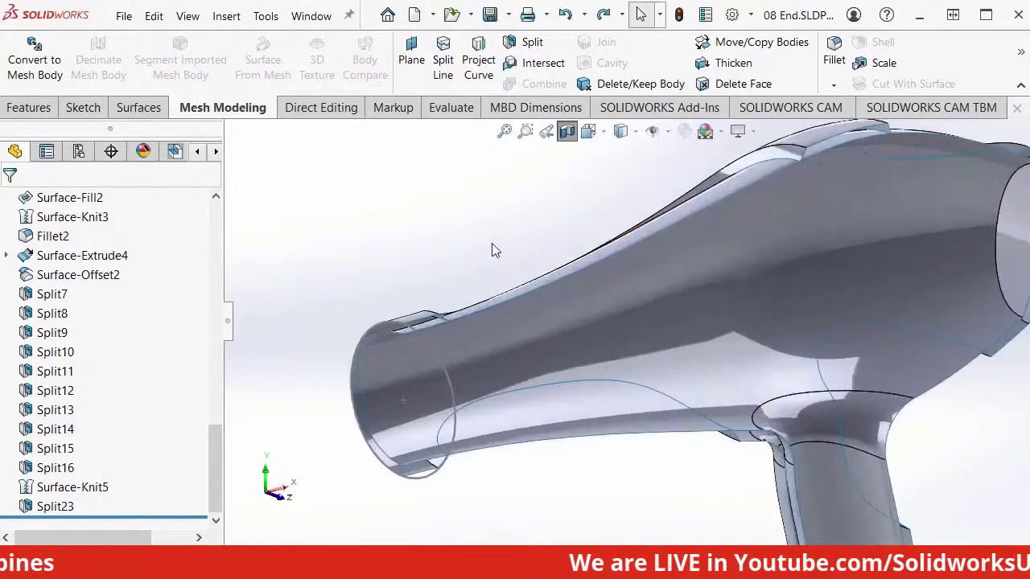
Step: Split the dryer with Split23 as trim tool, pick the large outer body, and confirm
left_click(554, 44)
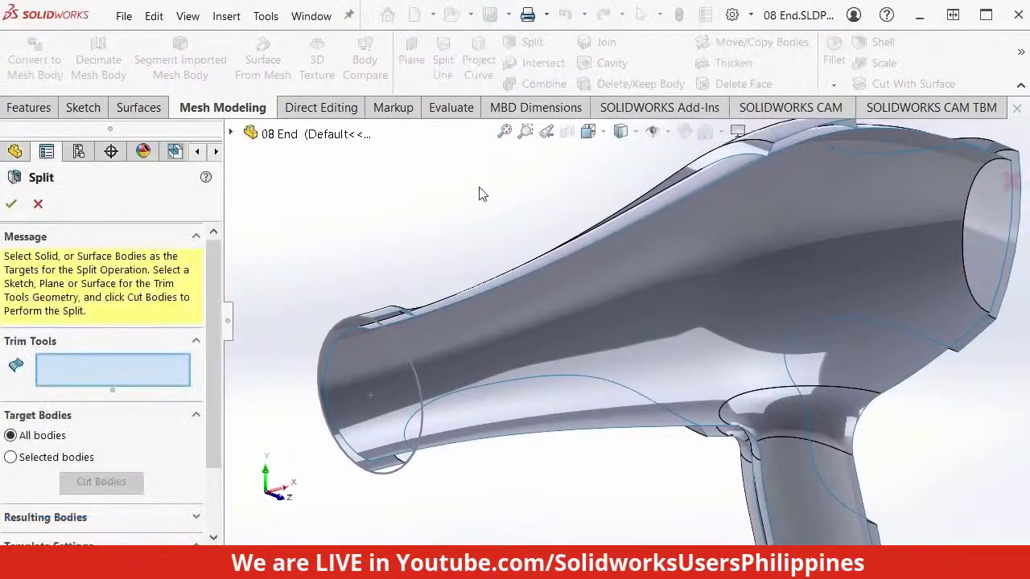
left_click(381, 315)
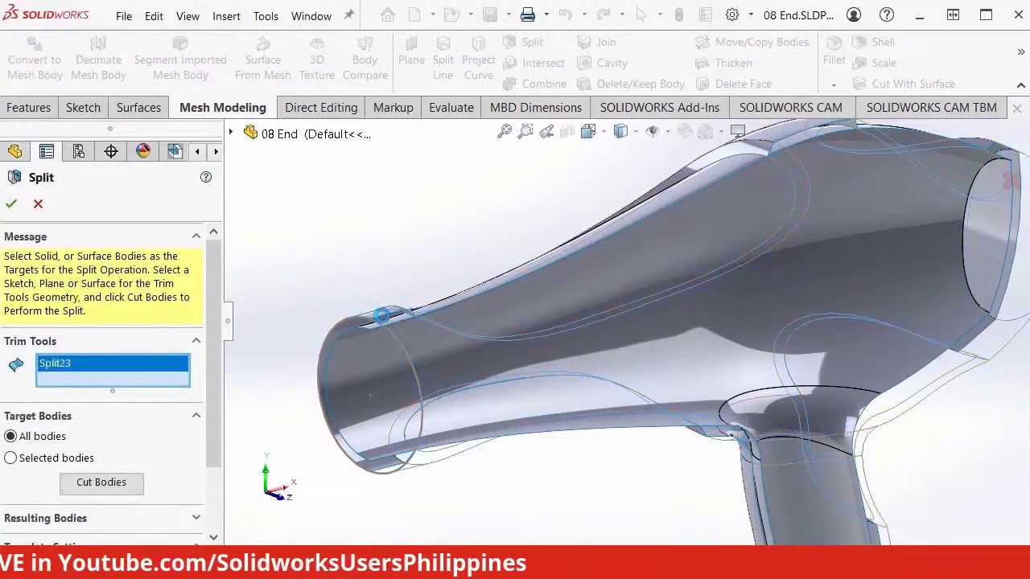
left_click(100, 482)
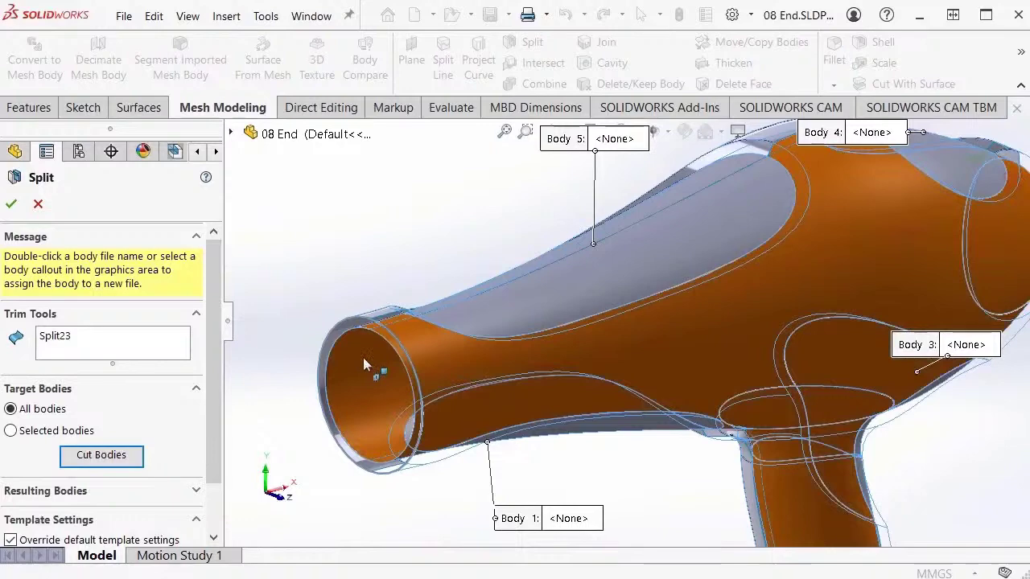
left_click(363, 360)
right_click(328, 206)
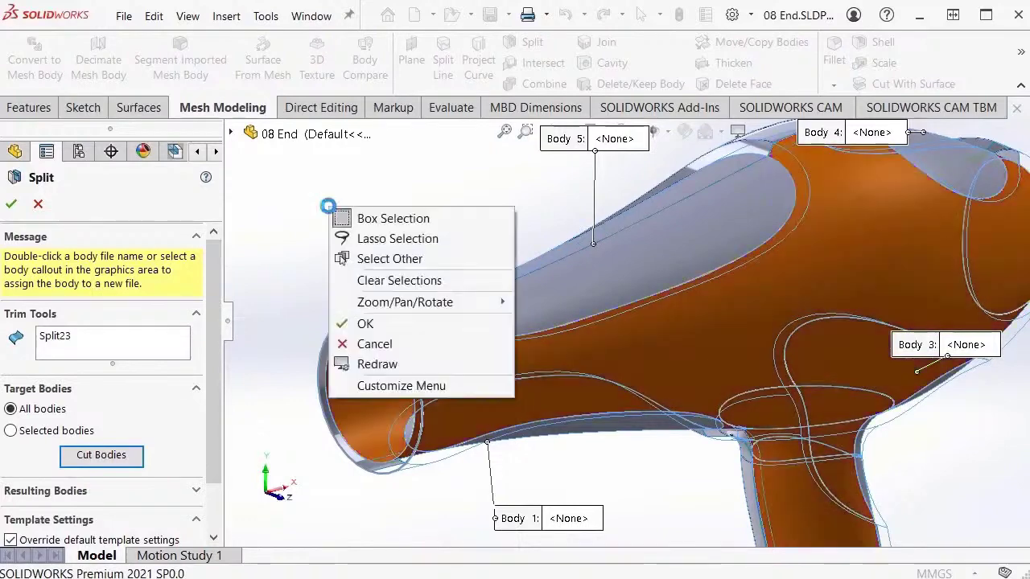
left_click(396, 322)
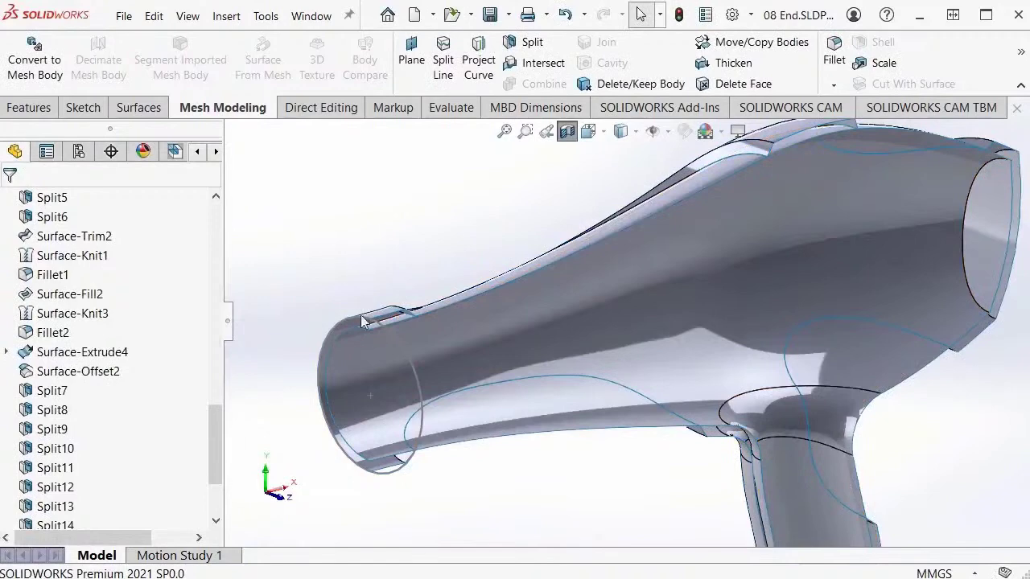
Step: Hide the outer Split24 body
left_click(366, 351)
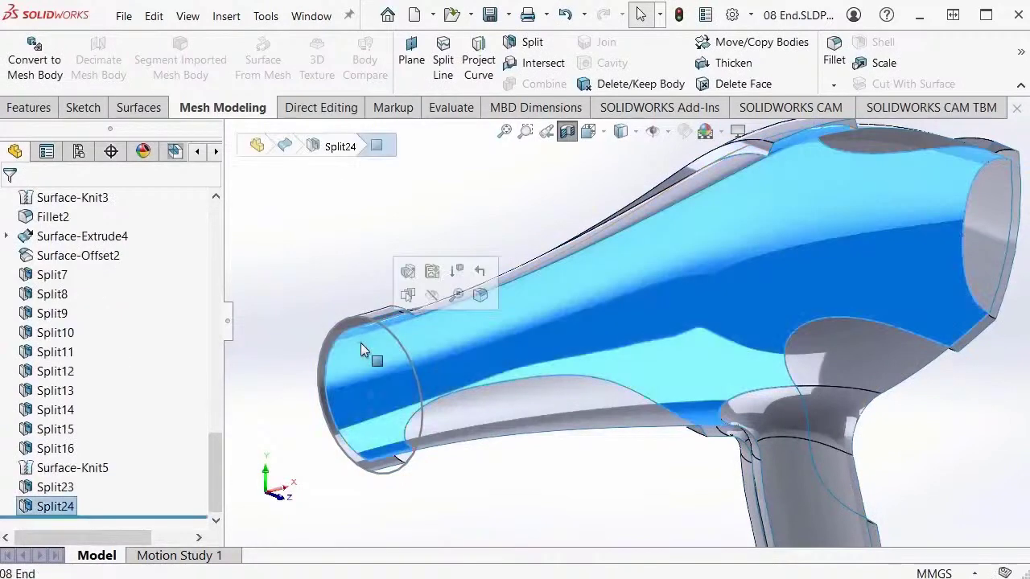
left_click(432, 297)
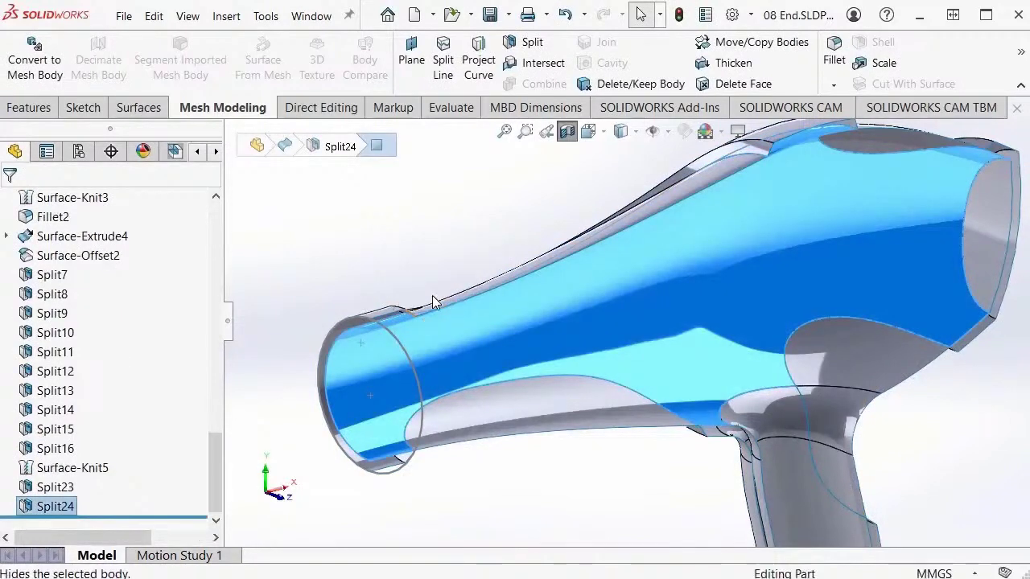
scroll(420, 234, "down", 3)
Step: Snap the remaining shell to Front view and select the nozzle's circular end edge
mouse_move(421, 234)
middle_mouse_down()
mouse_move(358, 226)
mouse_move(356, 187)
mouse_move(416, 182)
mouse_move(425, 232)
middle_mouse_up()
left_click_drag(215, 457, 228, 329)
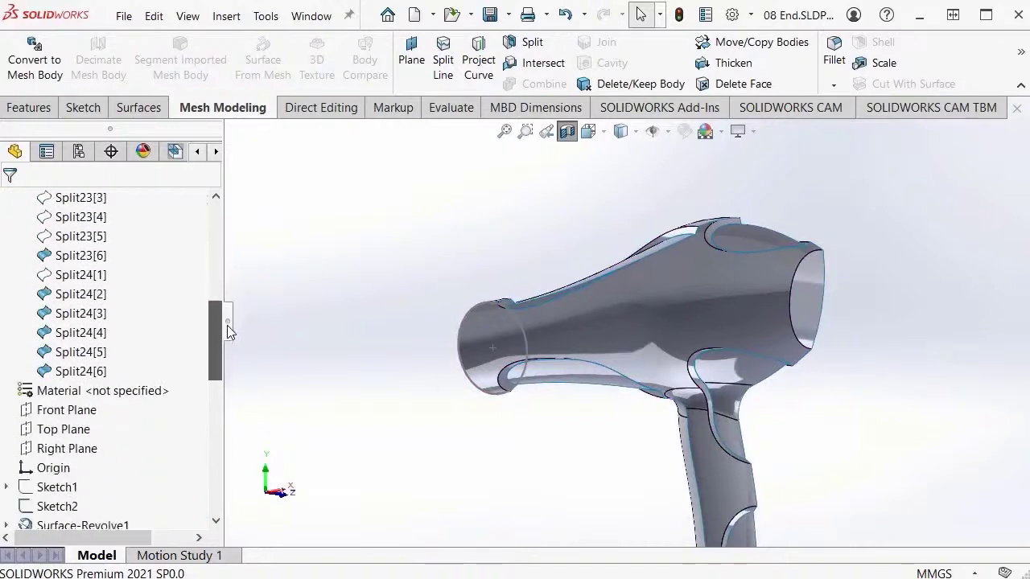
middle_click_drag(374, 300, 574, 282)
key("space")
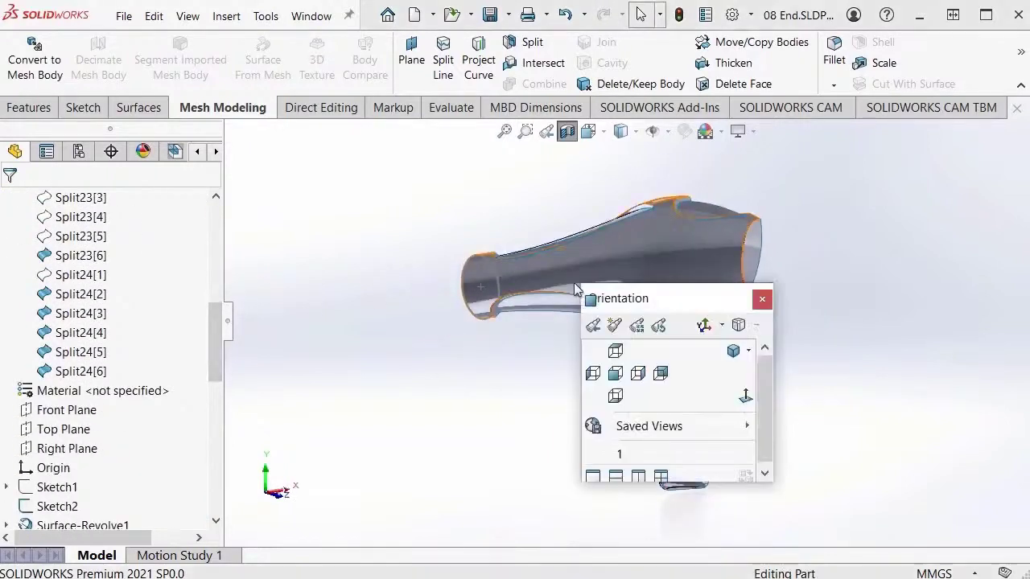
left_click(615, 381)
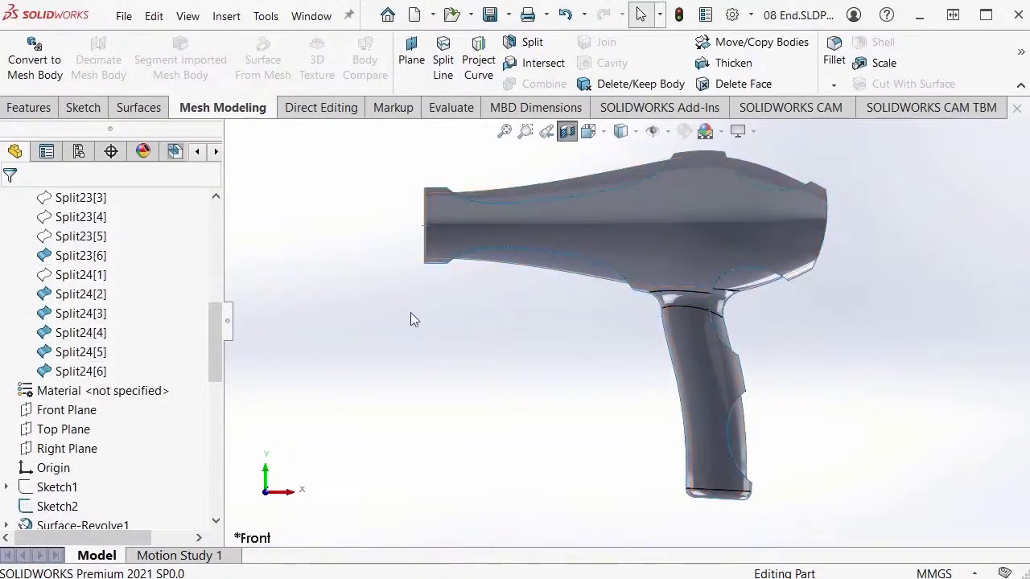
middle_click_drag(411, 319, 464, 361)
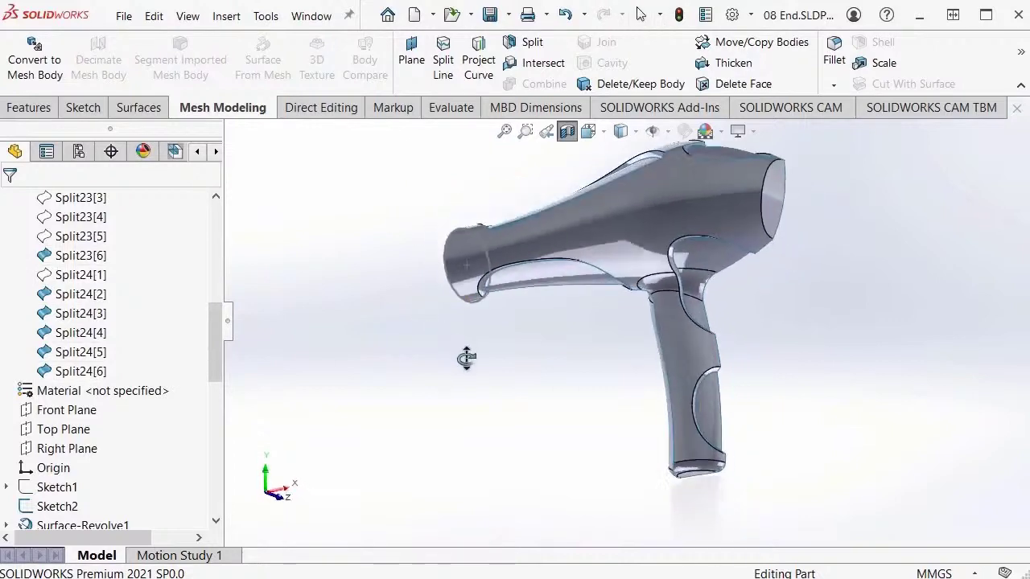
scroll(474, 269, "down", 5)
left_click(538, 218)
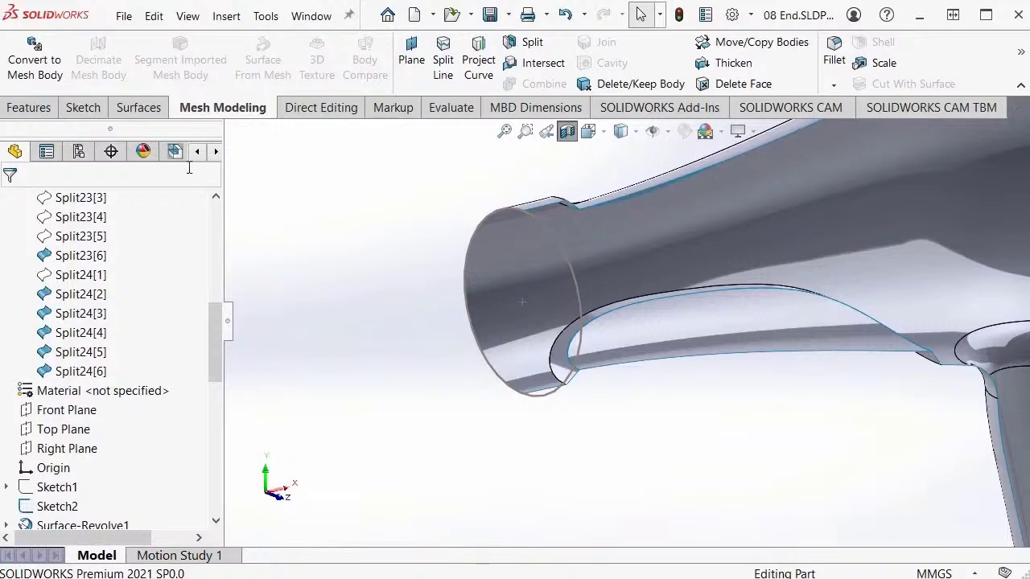
left_click(138, 108)
Step: Cap the nozzle's circular end edge with a fill surface patch
left_click(271, 63)
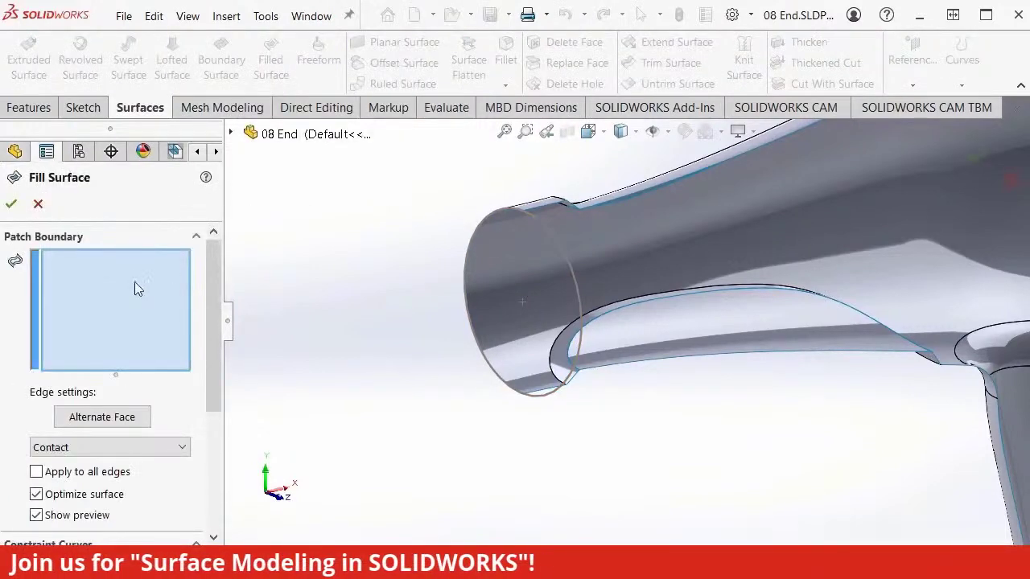
left_click(516, 208)
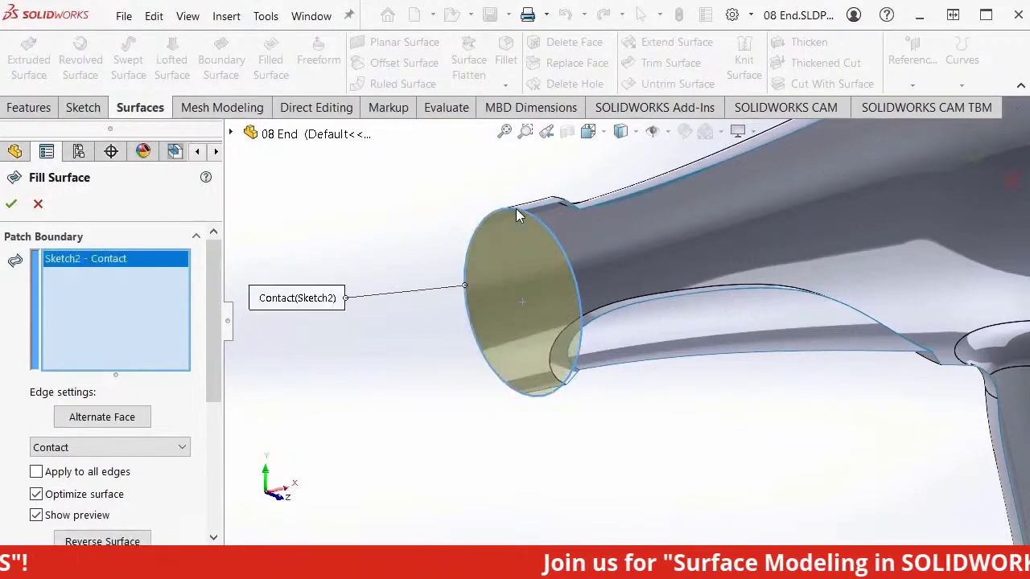
right_click(374, 187)
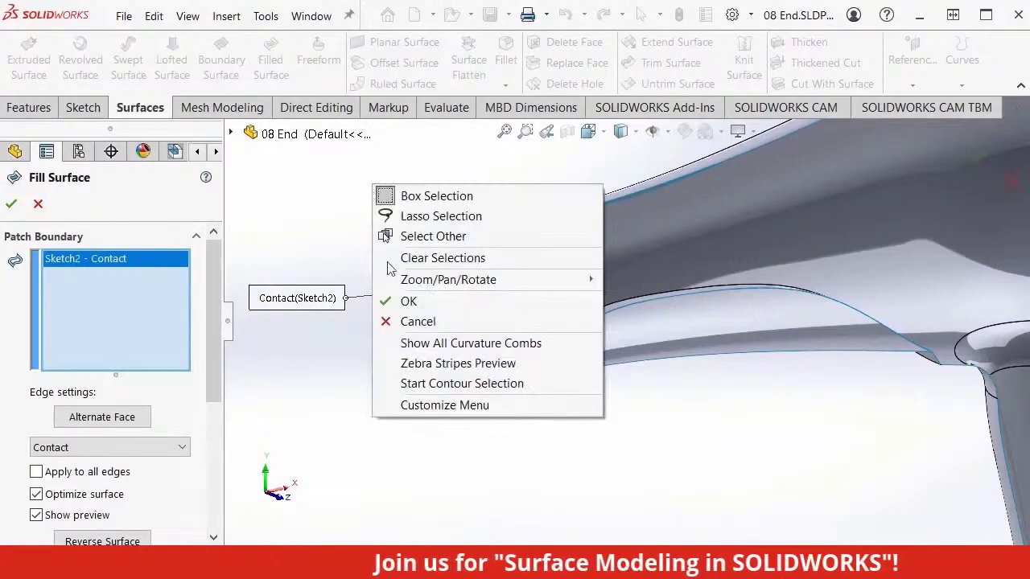
left_click(414, 301)
Step: Turn off the section view and show the whole dryer from the front
middle_click_drag(455, 223, 557, 155)
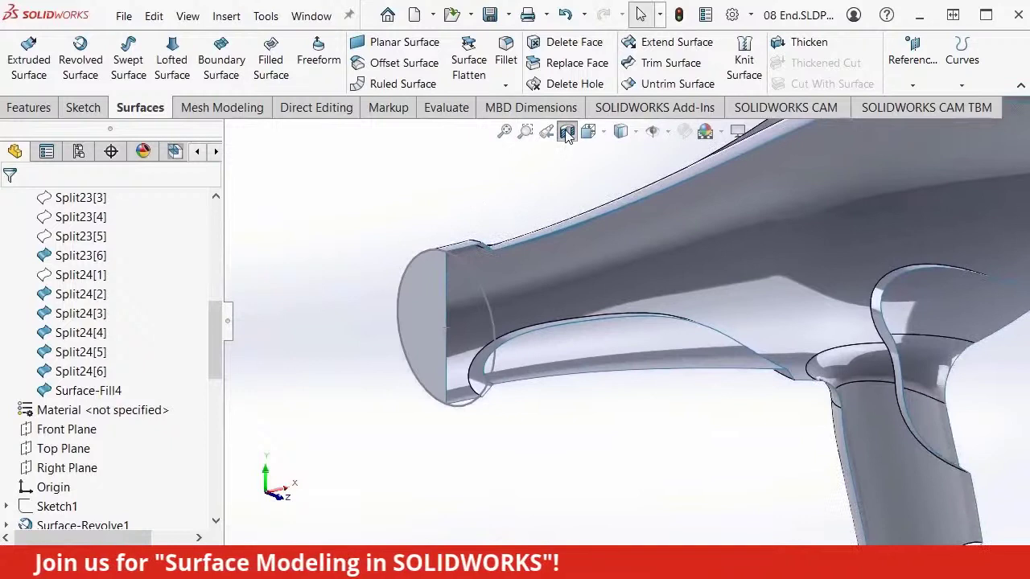
left_click(567, 132)
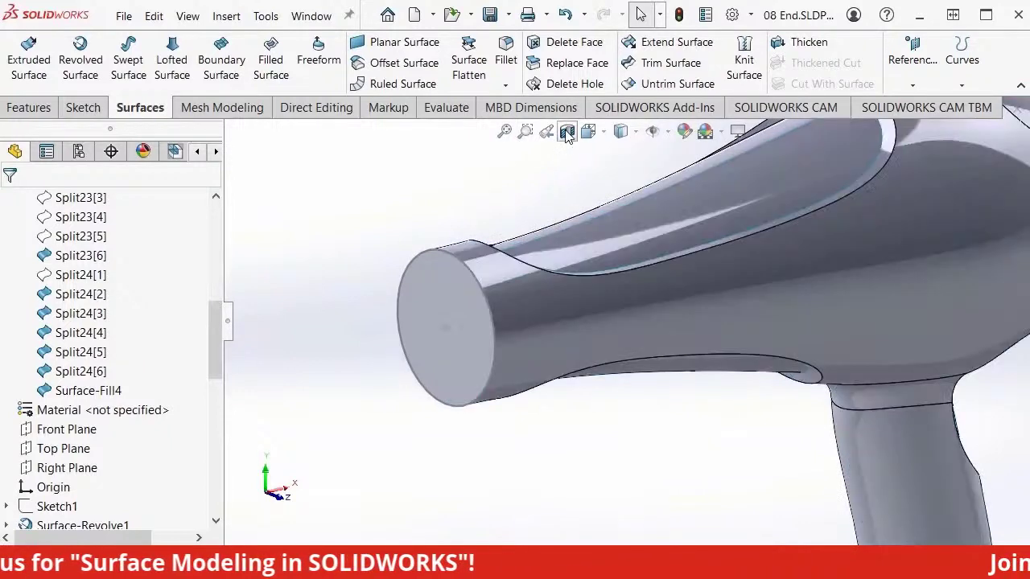
left_click(465, 262)
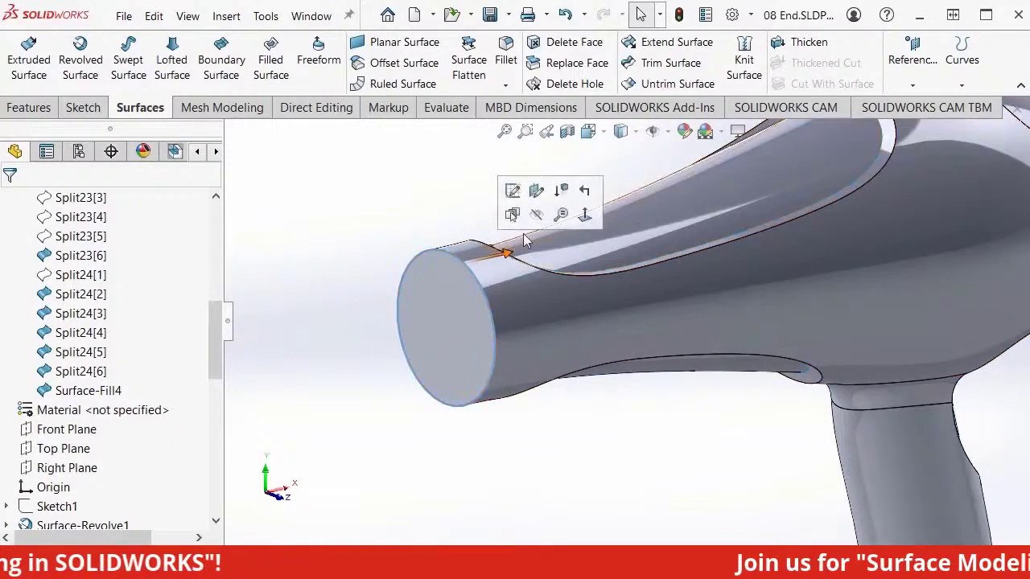
scroll(563, 223, "up", 3)
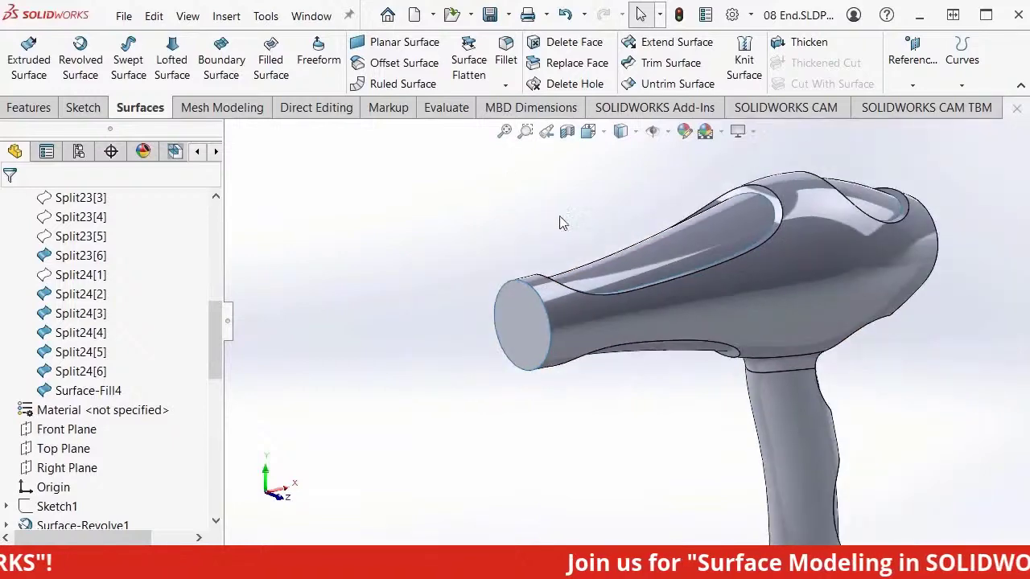
scroll(577, 218, "up", 3)
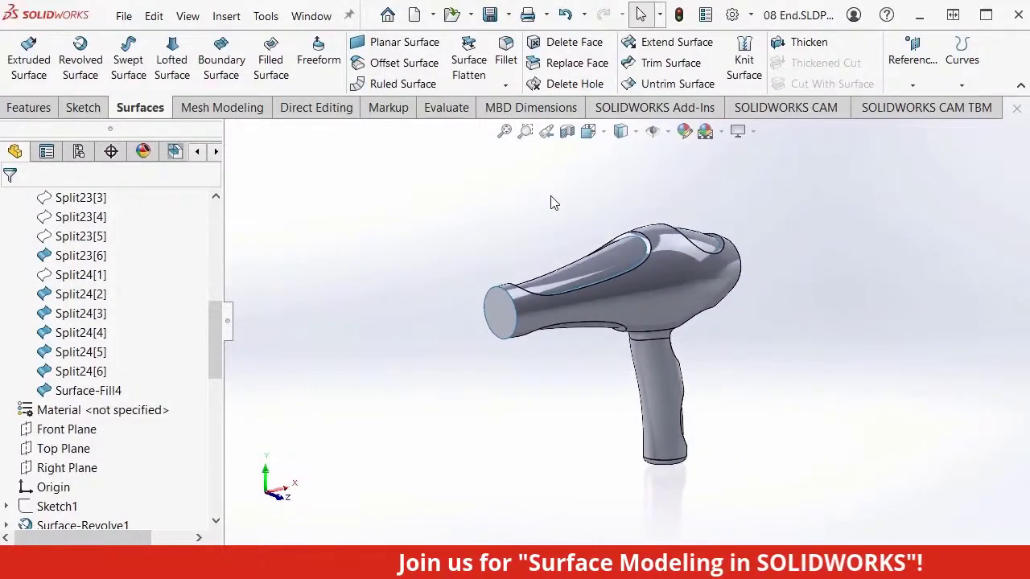
key("space")
left_click(591, 287)
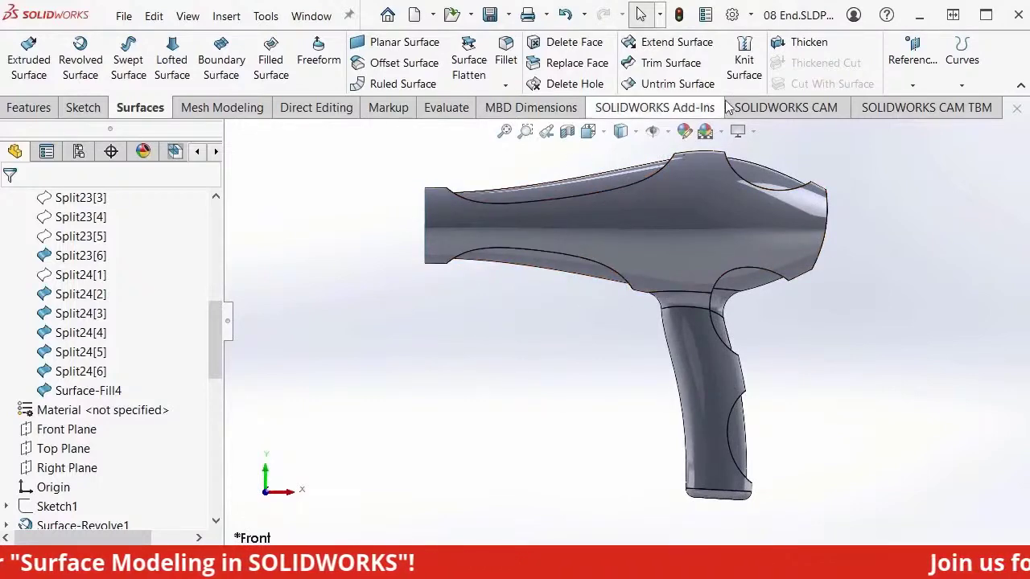
left_click(743, 60)
key("ctrl+1")
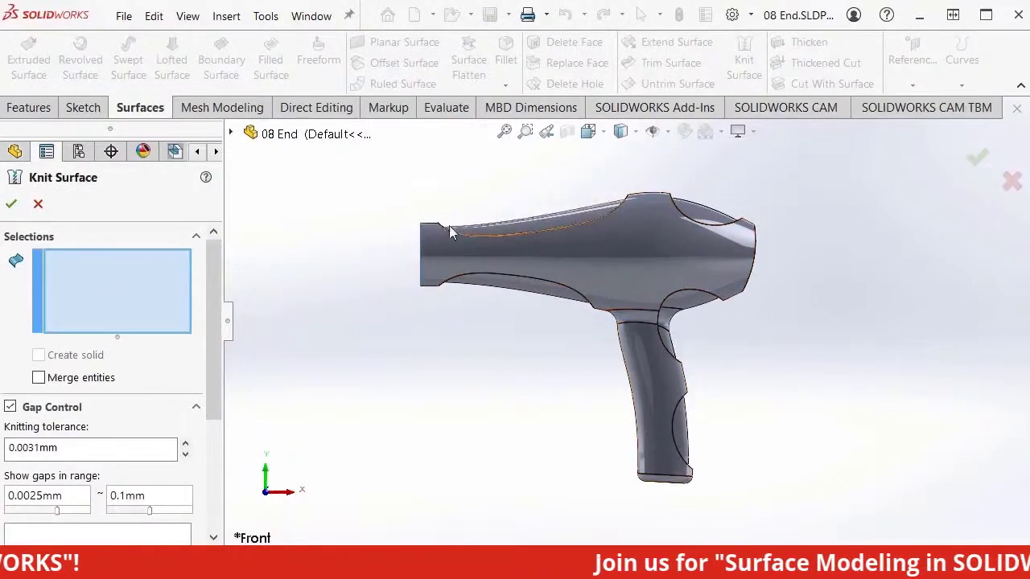
Step: Box-select all dryer surfaces and knit them with Create solid into body Surface-Knit7
left_click_drag(374, 163, 814, 512)
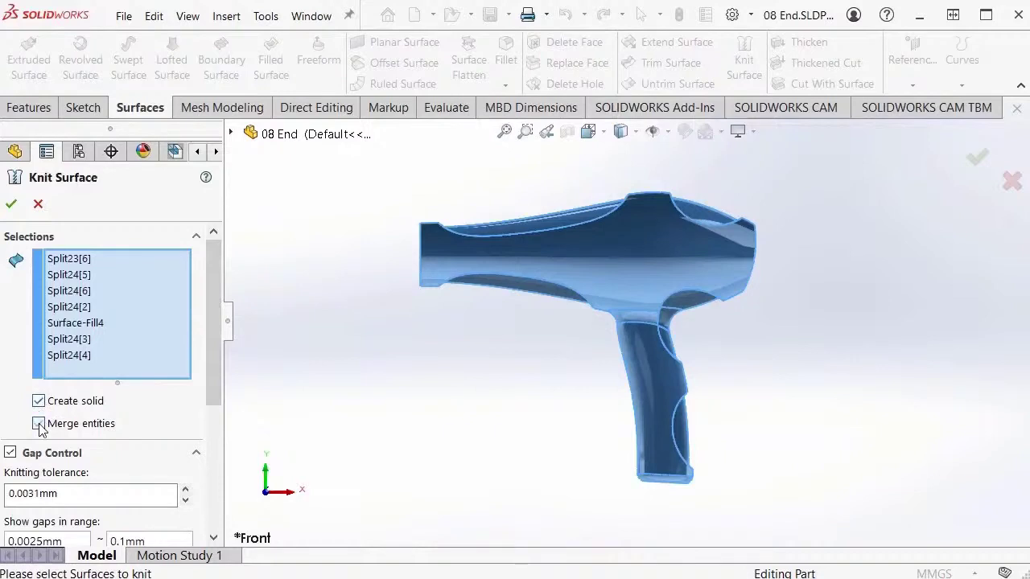
left_click_drag(213, 376, 241, 393)
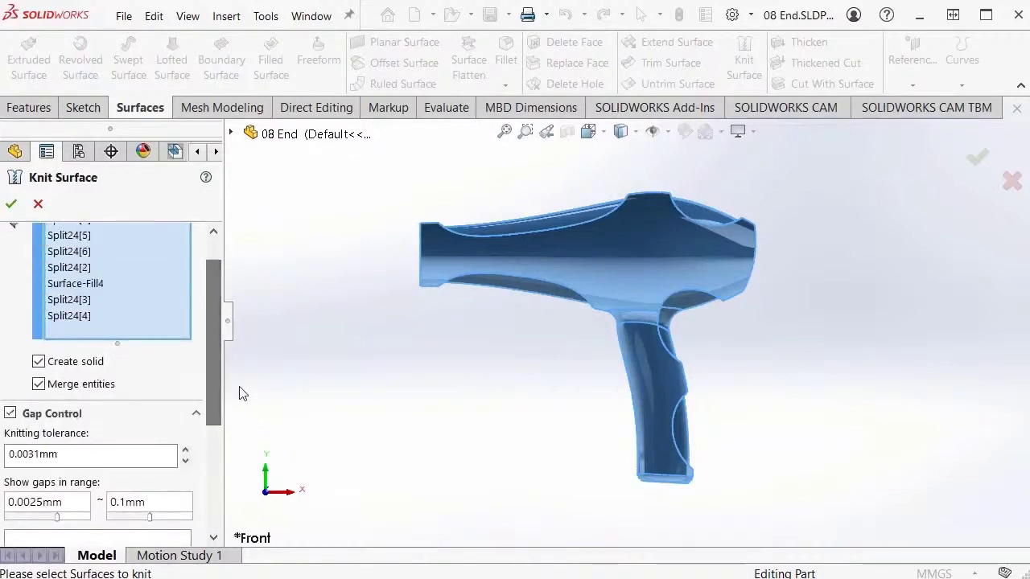
left_click(13, 206)
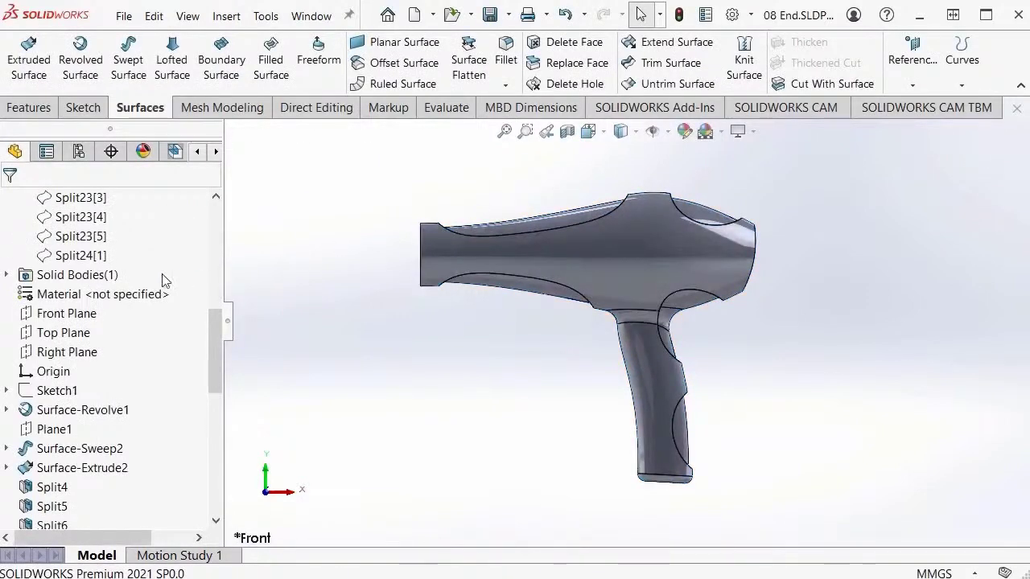
left_click(7, 276)
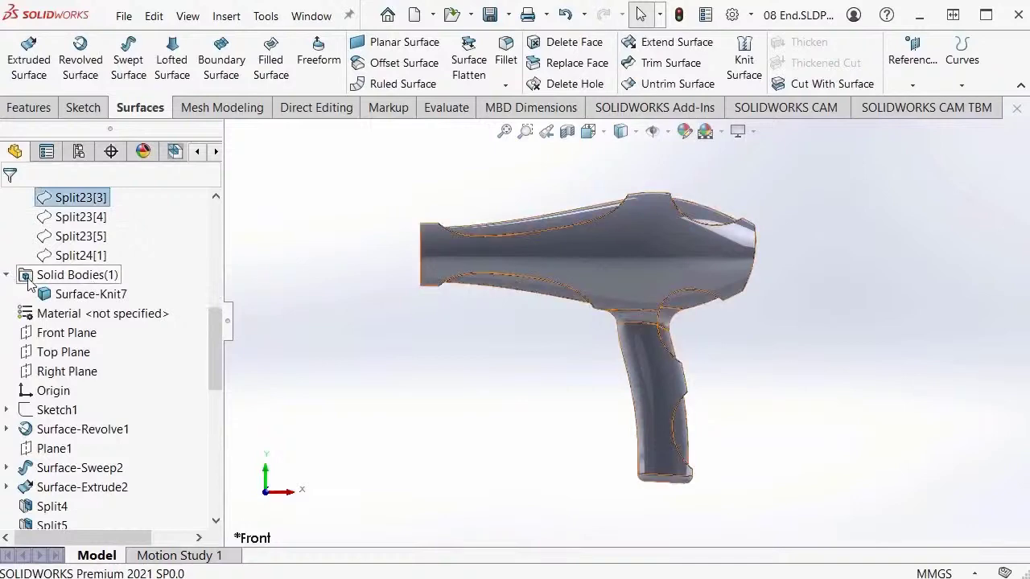
left_click(96, 294)
middle_click_drag(379, 314, 440, 332)
left_click(485, 347)
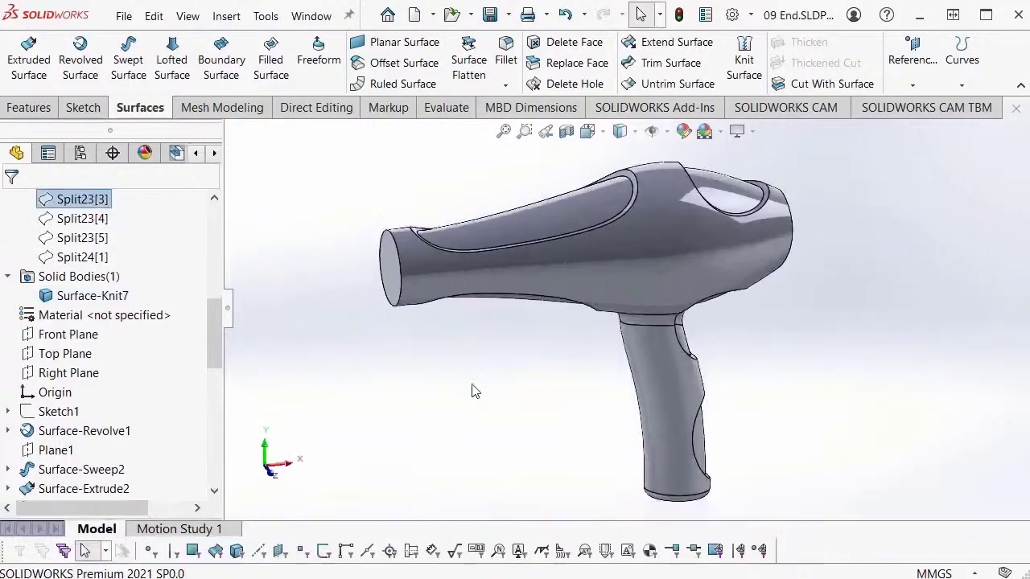
Step: Turn the model to face the front and undo the last change
key("space")
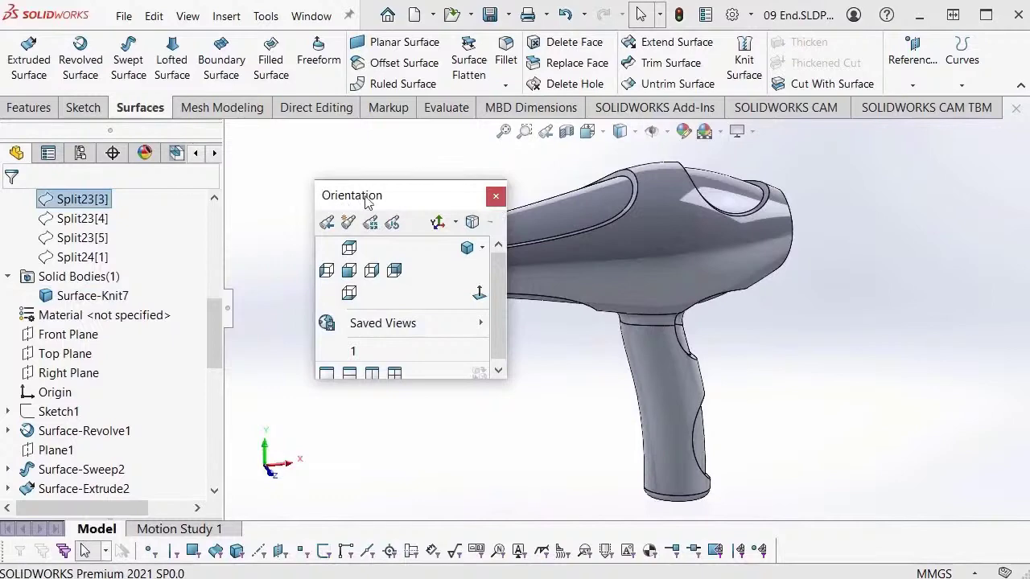
left_click(352, 272)
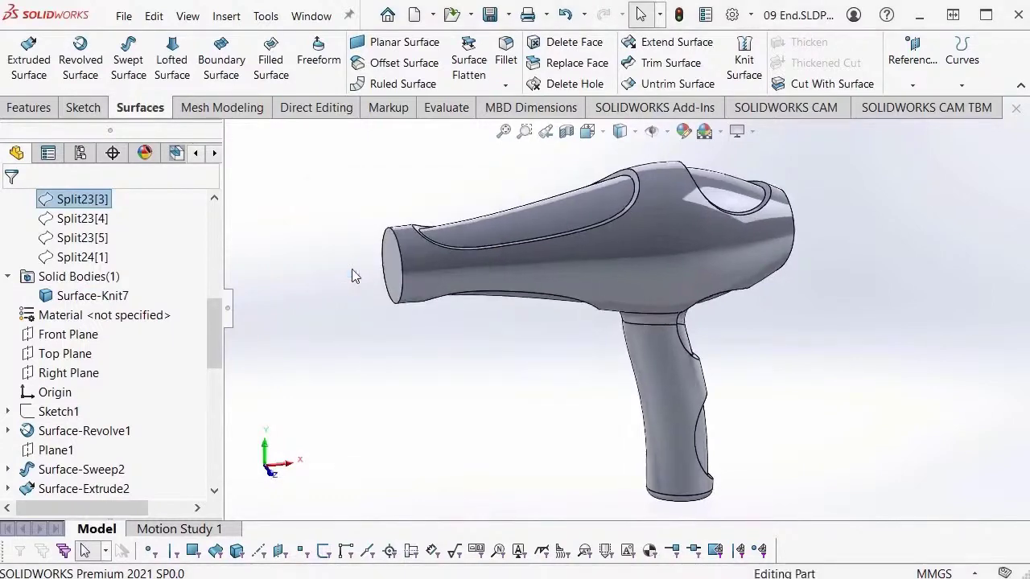
middle_click_drag(553, 314, 531, 319, "ctrl")
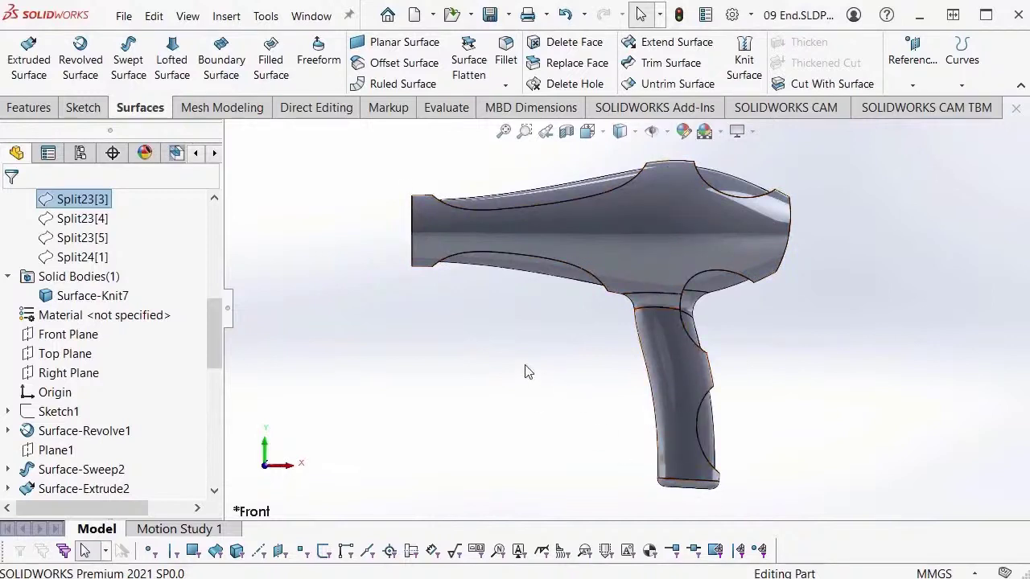
key("ctrl+z")
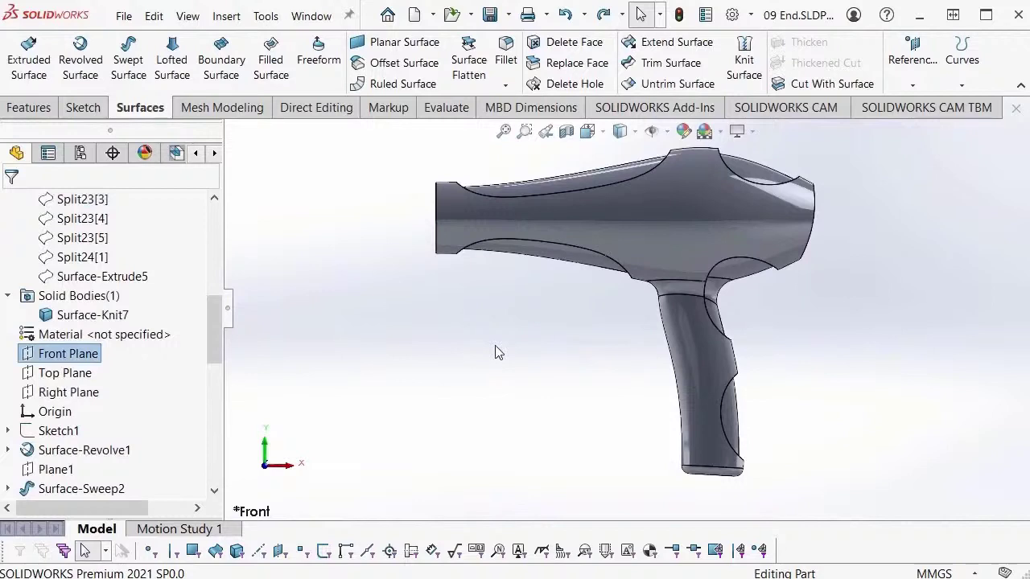
Step: Fillet all box-selected edges of the hair dryer with a 1mm radius
left_click(37, 107)
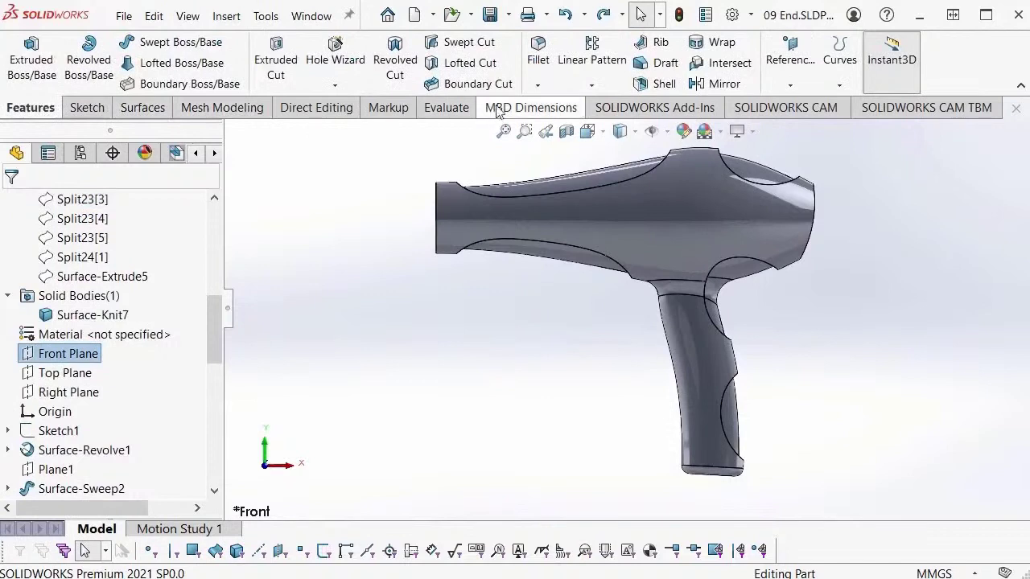
left_click(538, 50)
middle_click_drag(532, 214, 473, 222)
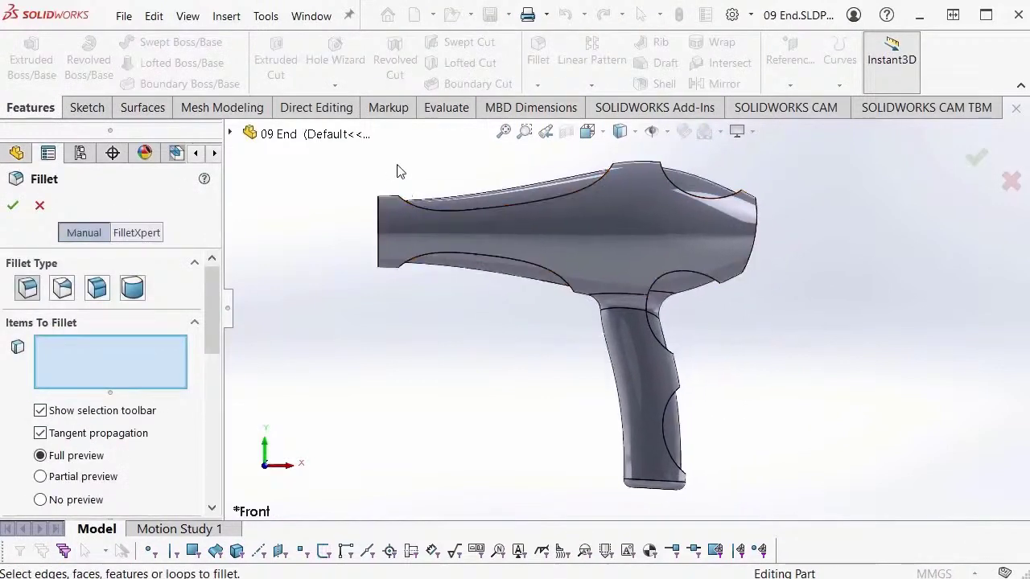
left_click_drag(425, 207, 795, 507)
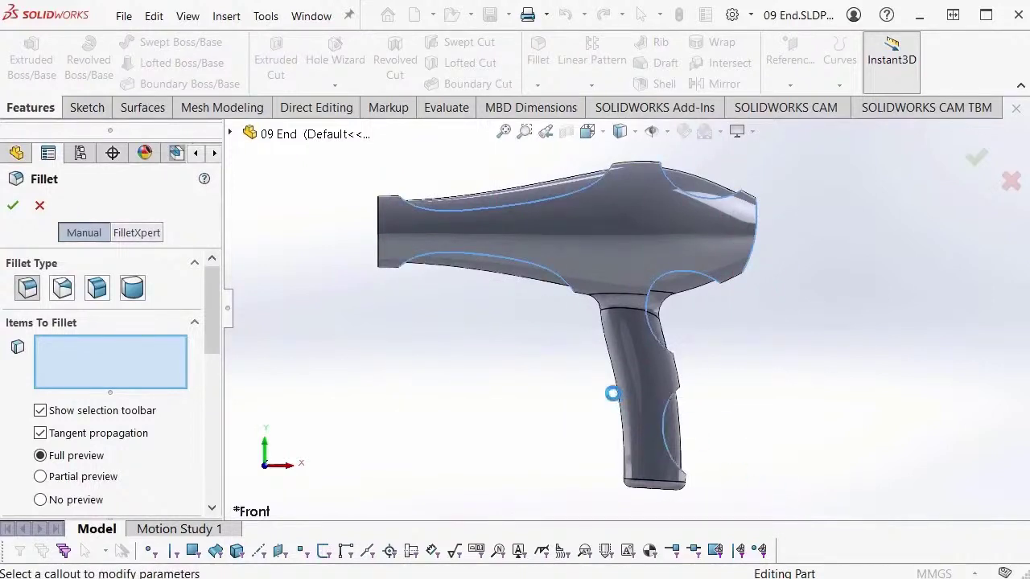
middle_click_drag(607, 388, 552, 373)
scroll(482, 269, "up", 5)
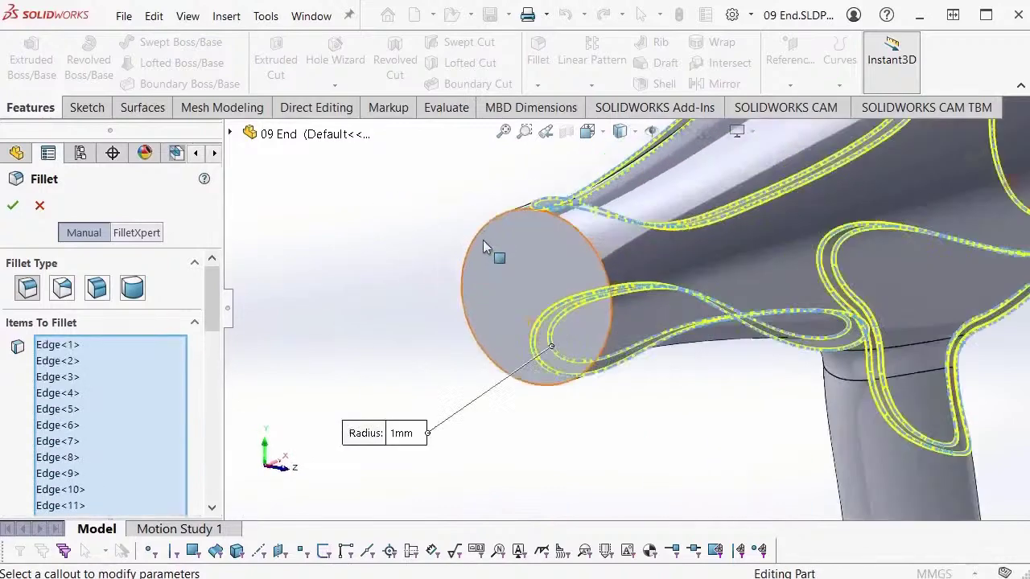
scroll(459, 230, "up", 5)
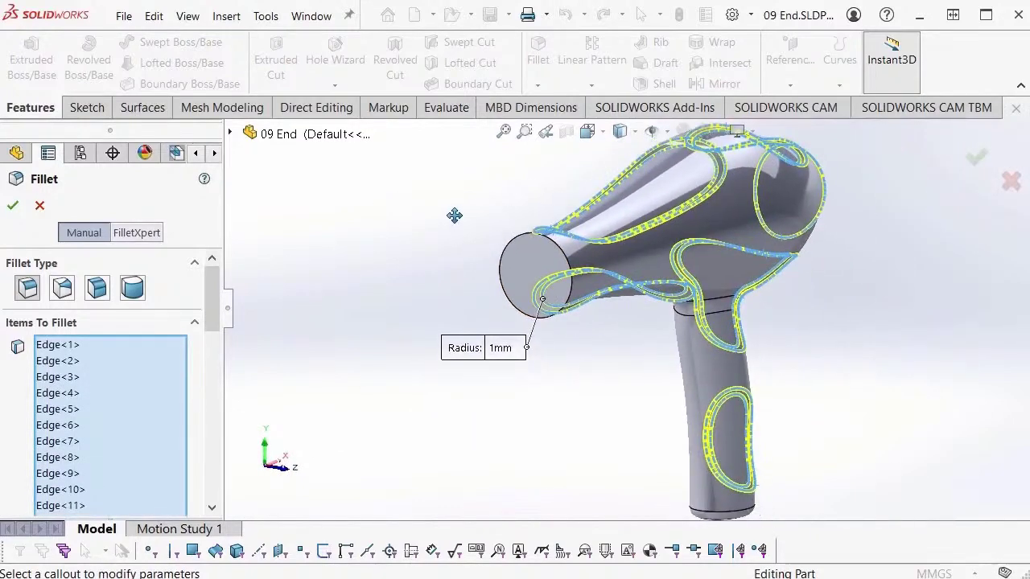
middle_click_drag(524, 299, 474, 295)
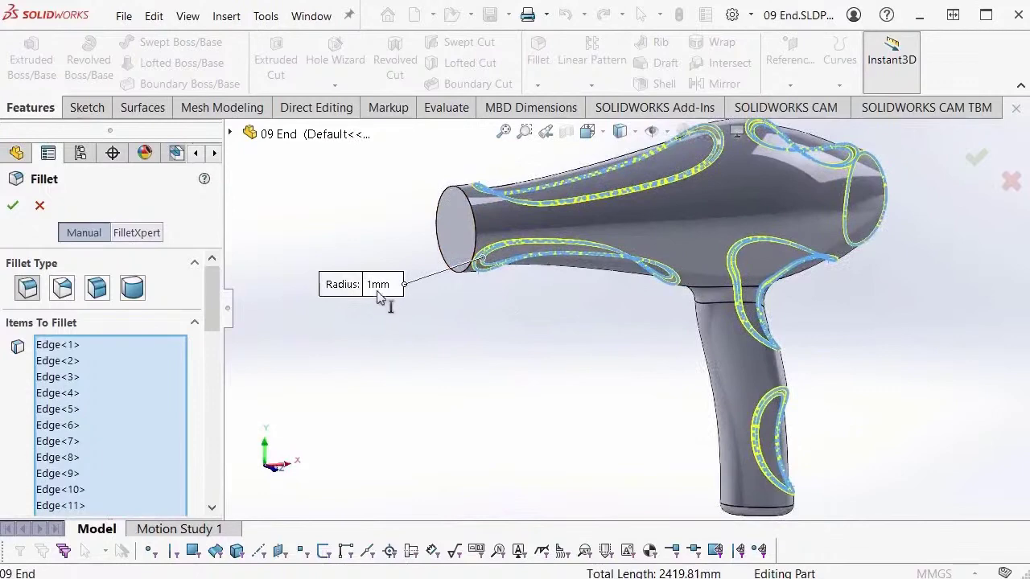
left_click(381, 284)
type("1")
key("Return")
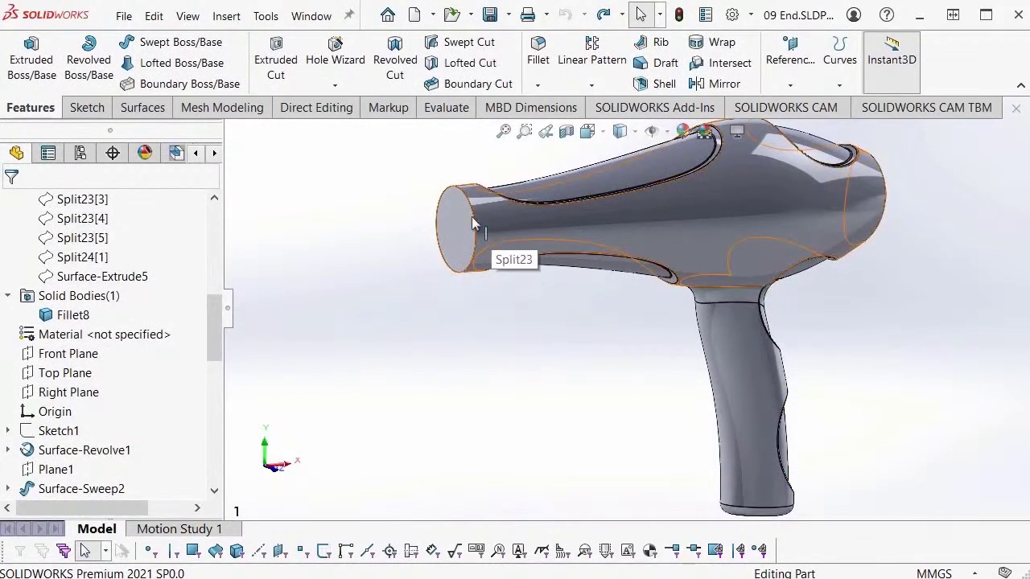
Step: Start a shell with the nozzle end face open and 2 mm thickness
left_click(663, 85)
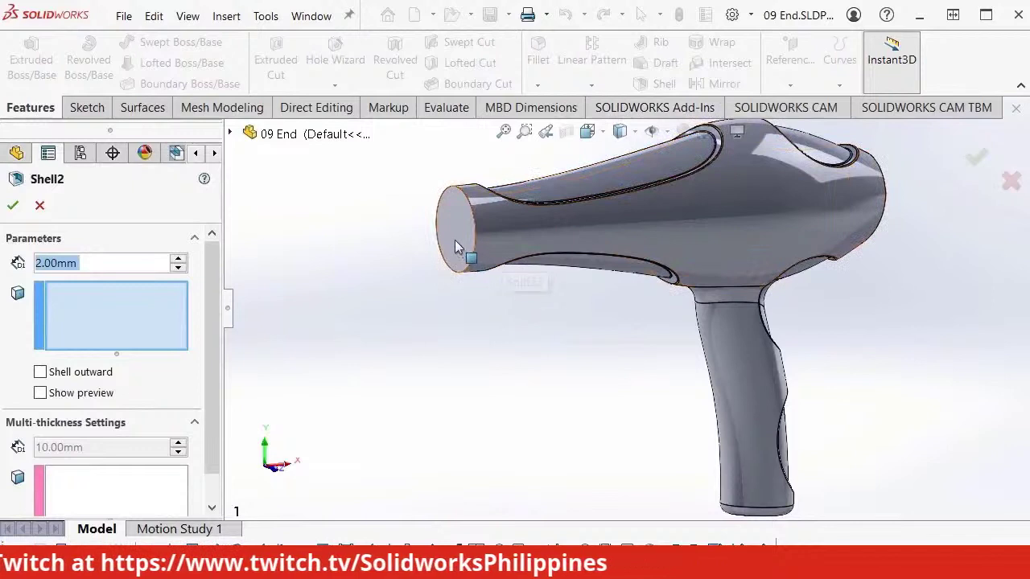
left_click(457, 229)
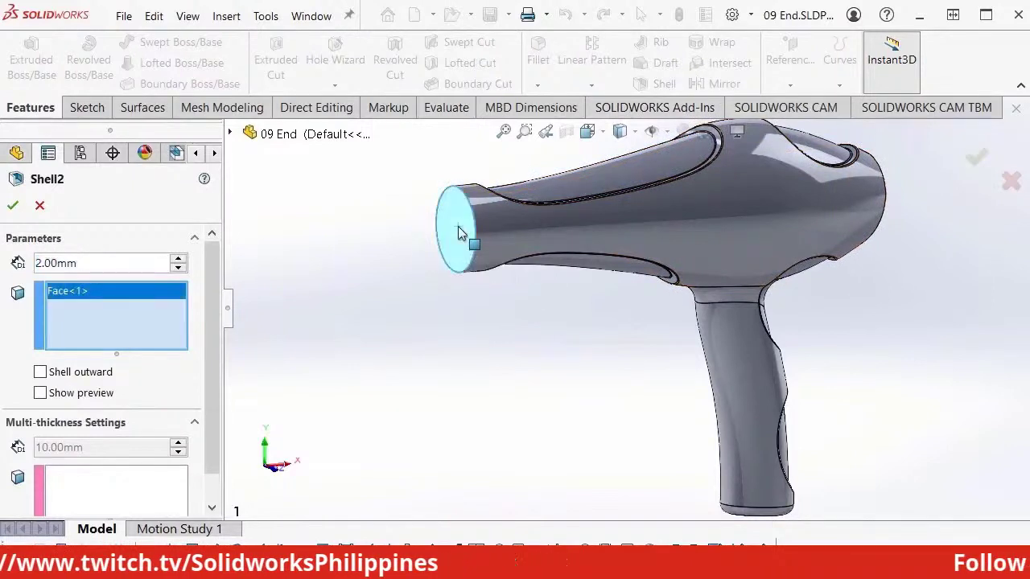
double_click(115, 263)
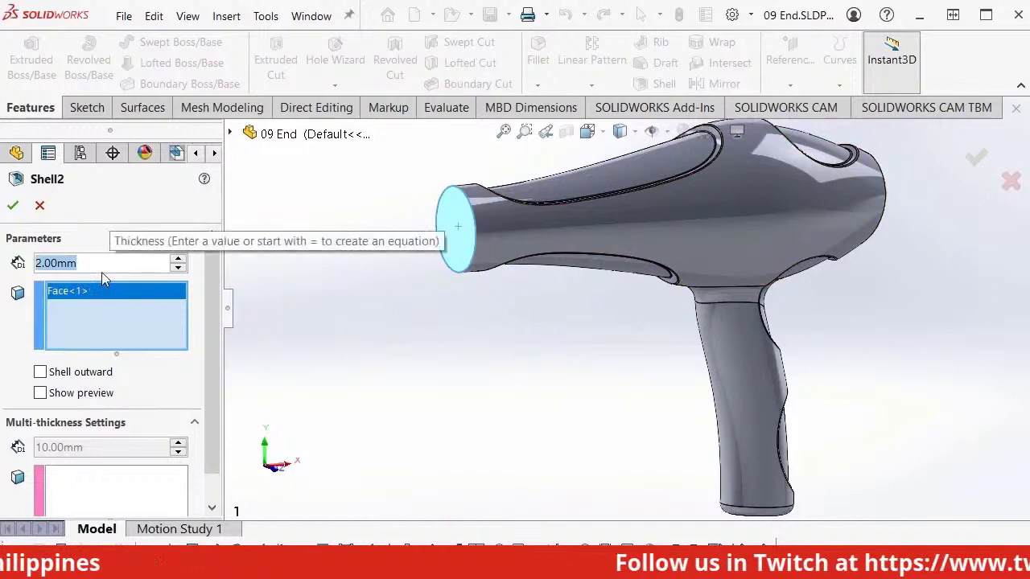
type("2")
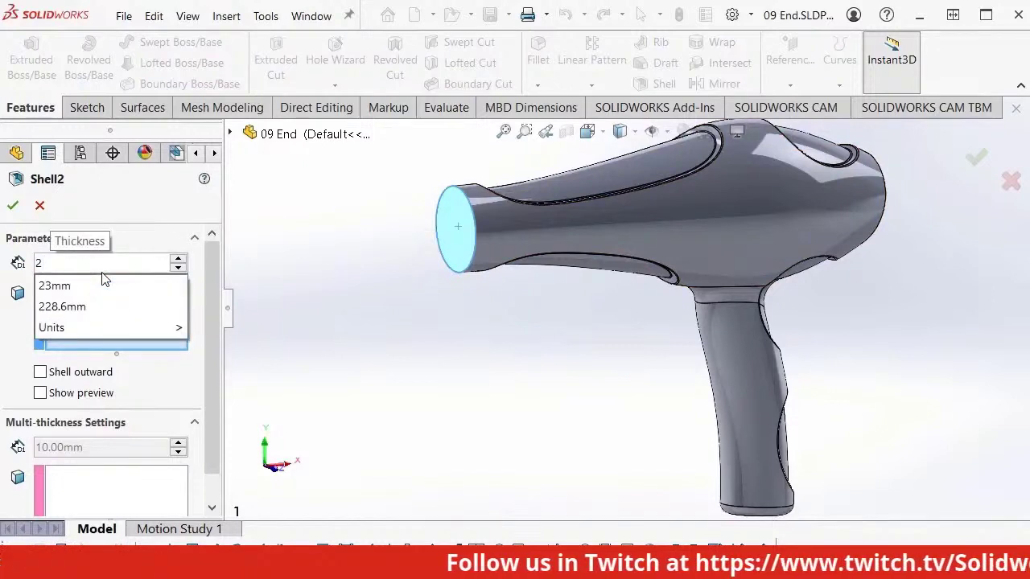
key("Return")
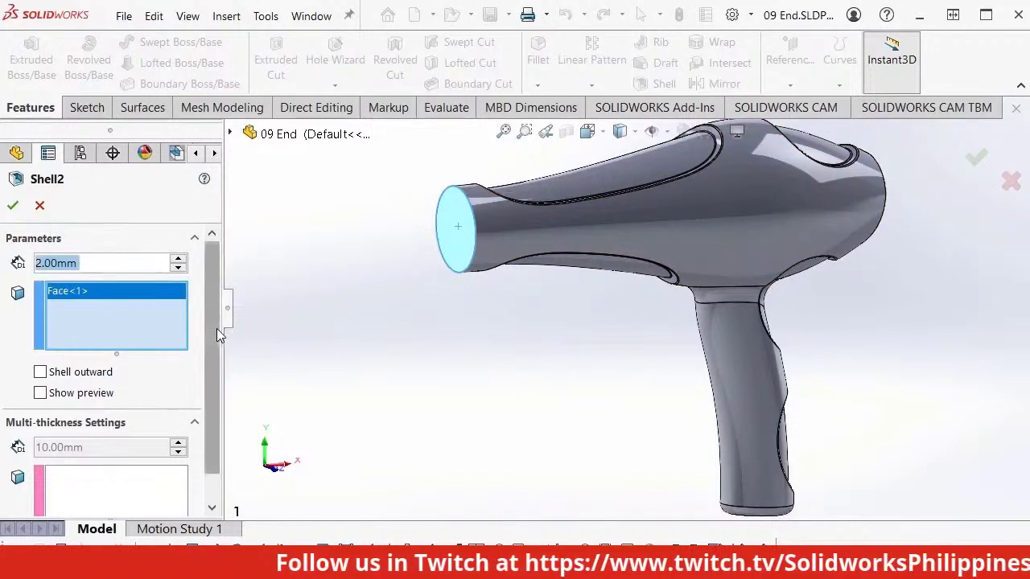
Step: Preview the 2 mm shell result and commit it as Shell2
scroll(217, 328, "down", 1)
scroll(217, 354, "up", 1)
middle_click_drag(331, 329, 441, 330)
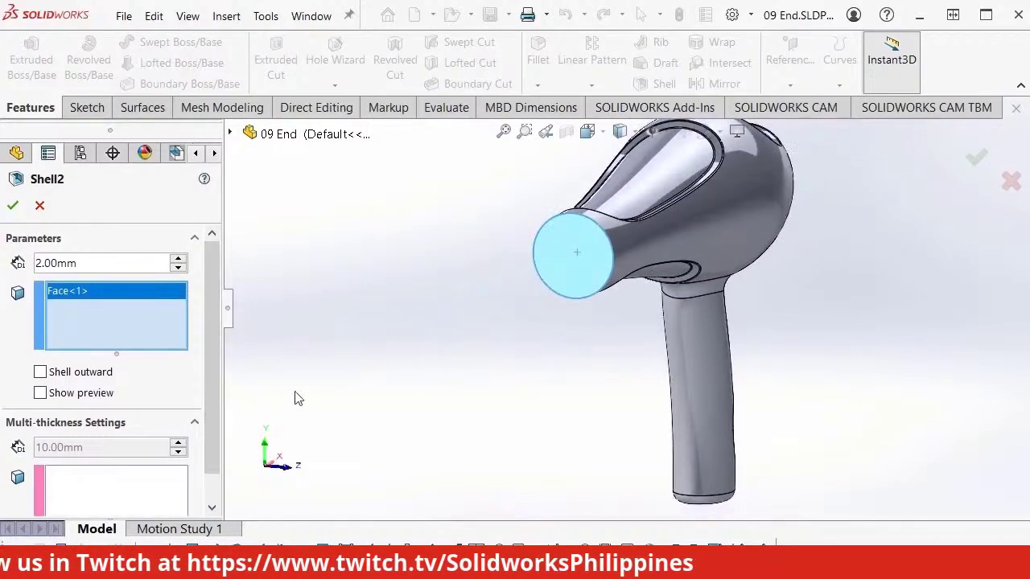
left_click(40, 393)
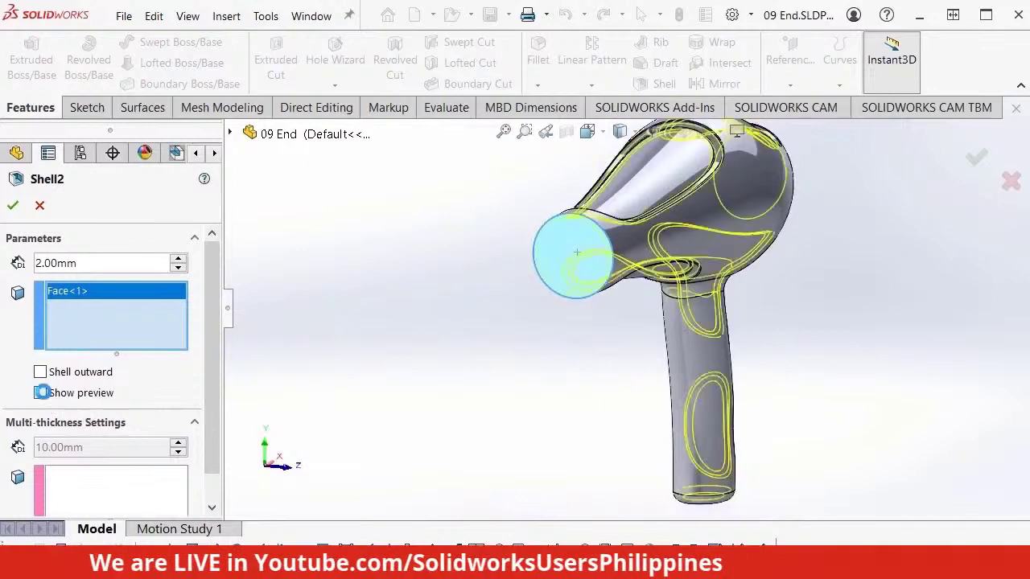
middle_click_drag(462, 383, 432, 375)
middle_click_drag(471, 317, 391, 327, "ctrl")
right_click(356, 200)
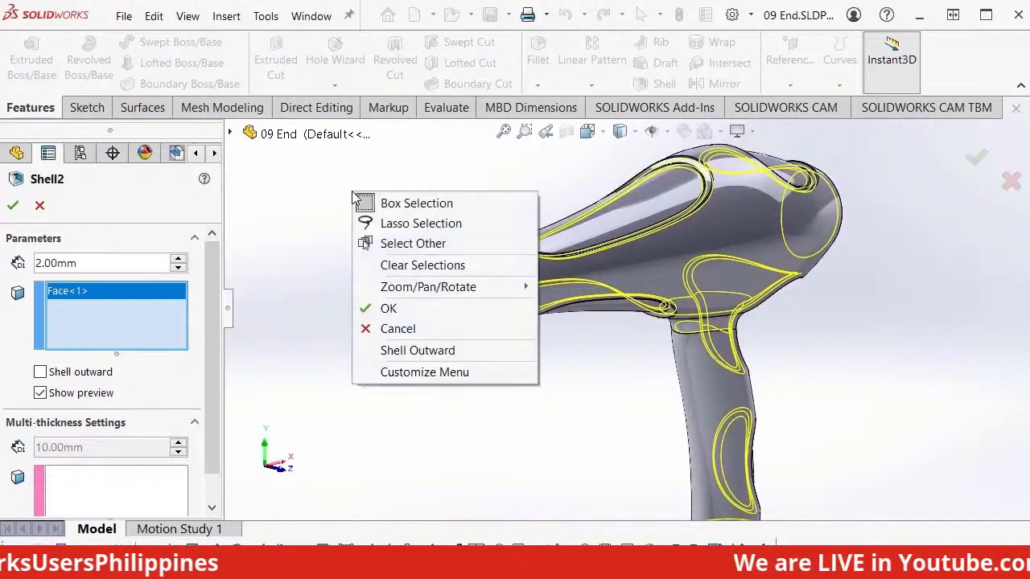
left_click(388, 309)
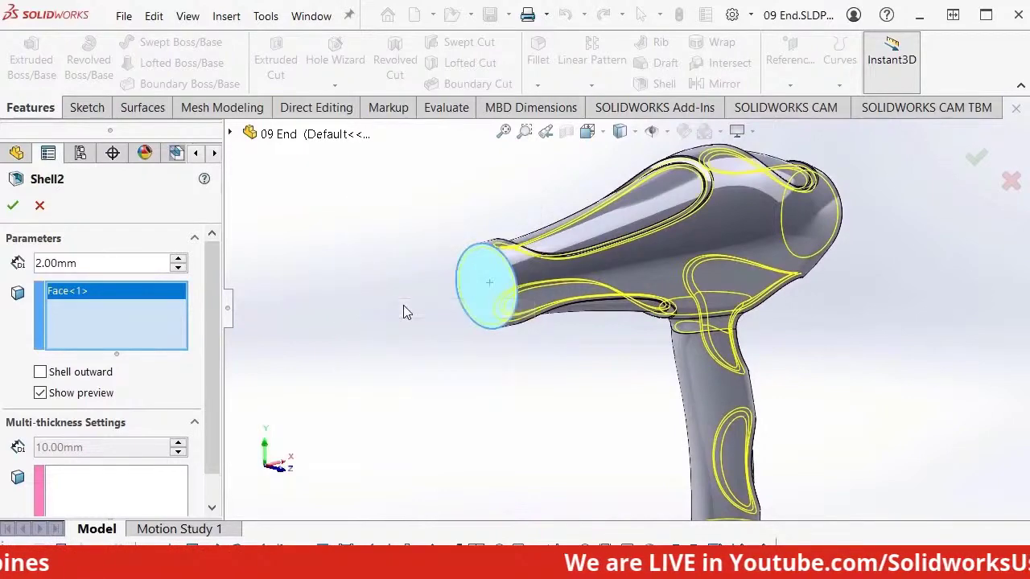
mouse_move(401, 310)
middle_mouse_down()
mouse_move(337, 307)
mouse_move(392, 298)
middle_mouse_up()
key("space")
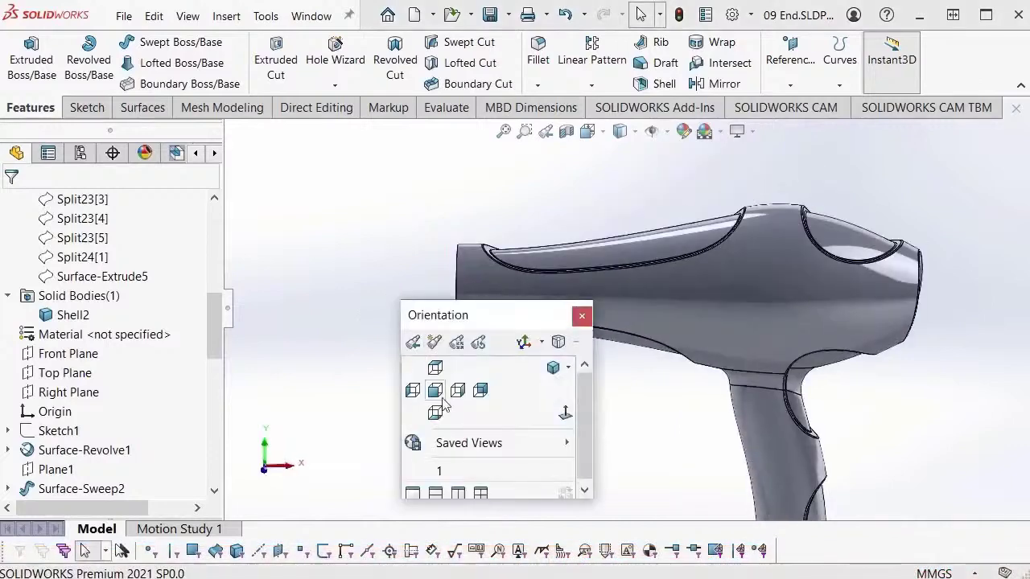
Step: View the dryer from the front and show Surface-Revolve1's Sketch3 curves over it
left_click(435, 392)
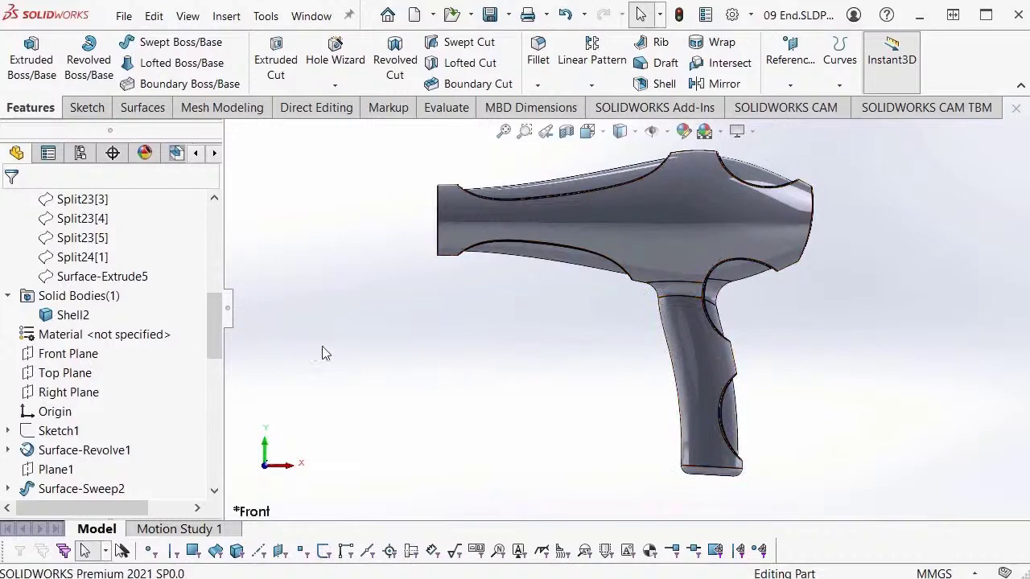
left_click(8, 450)
scroll(16, 446, "down", 2)
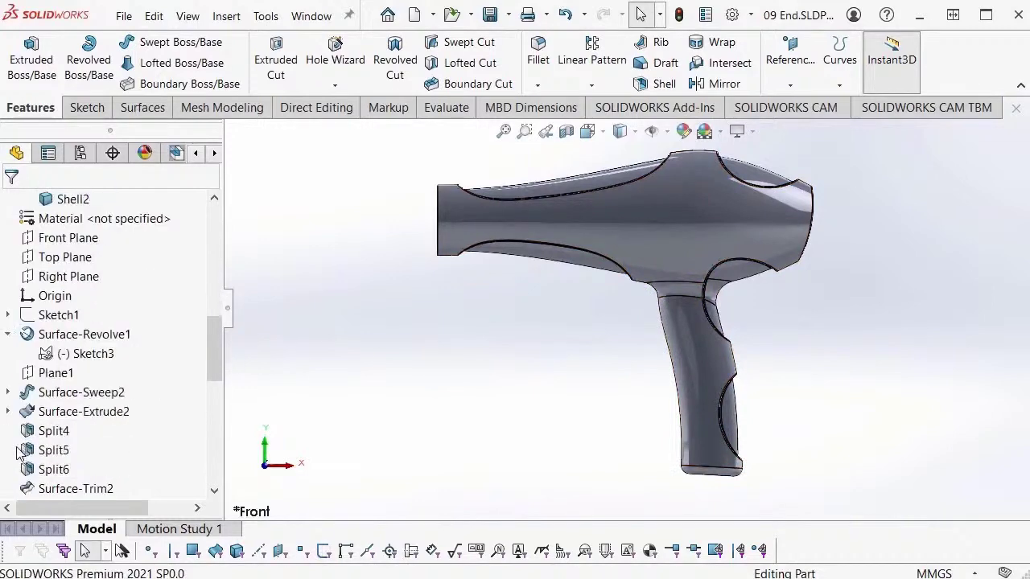
left_click(45, 359)
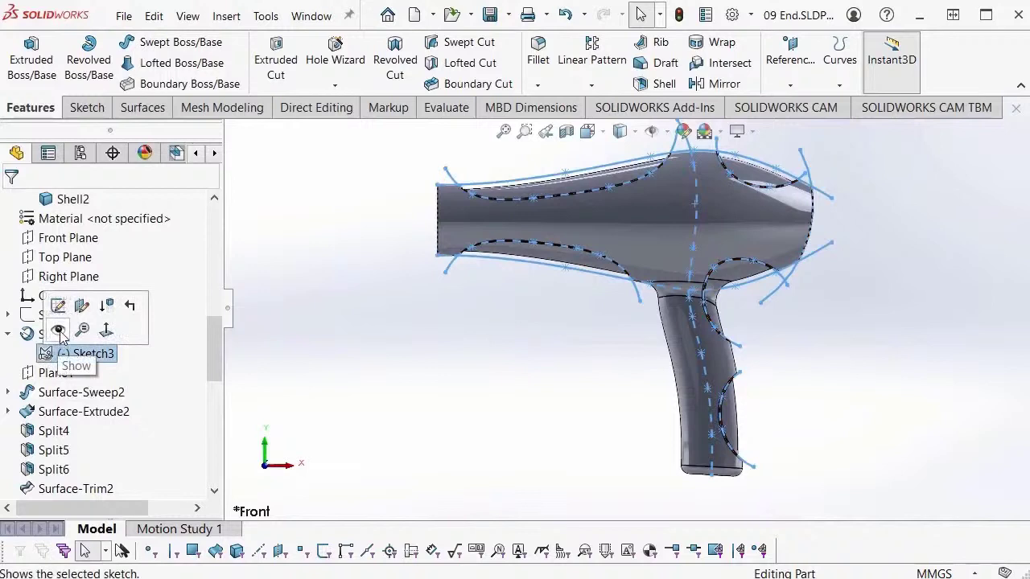
left_click(58, 330)
left_click(330, 304)
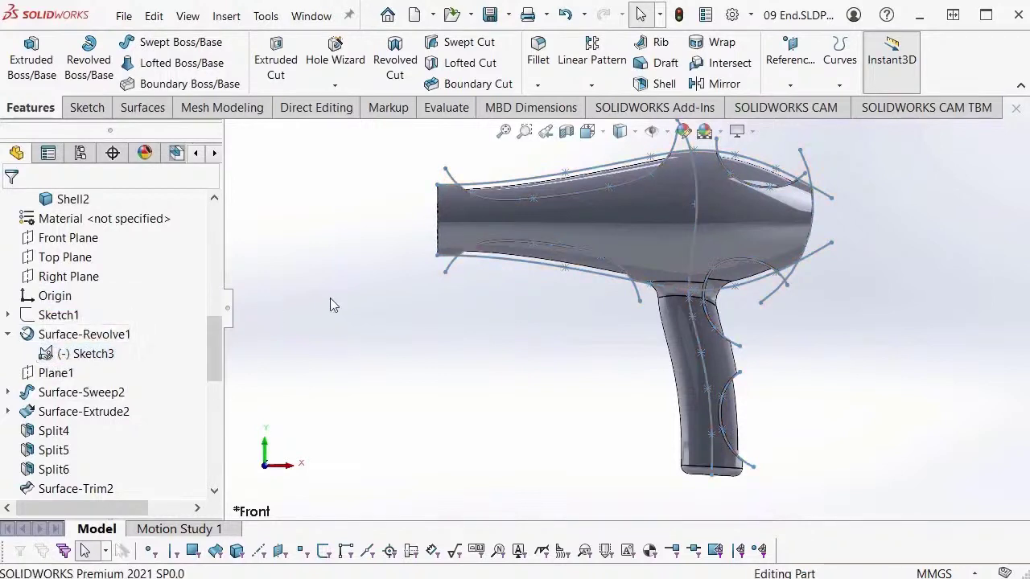
middle_click_drag(516, 326, 505, 335, "ctrl")
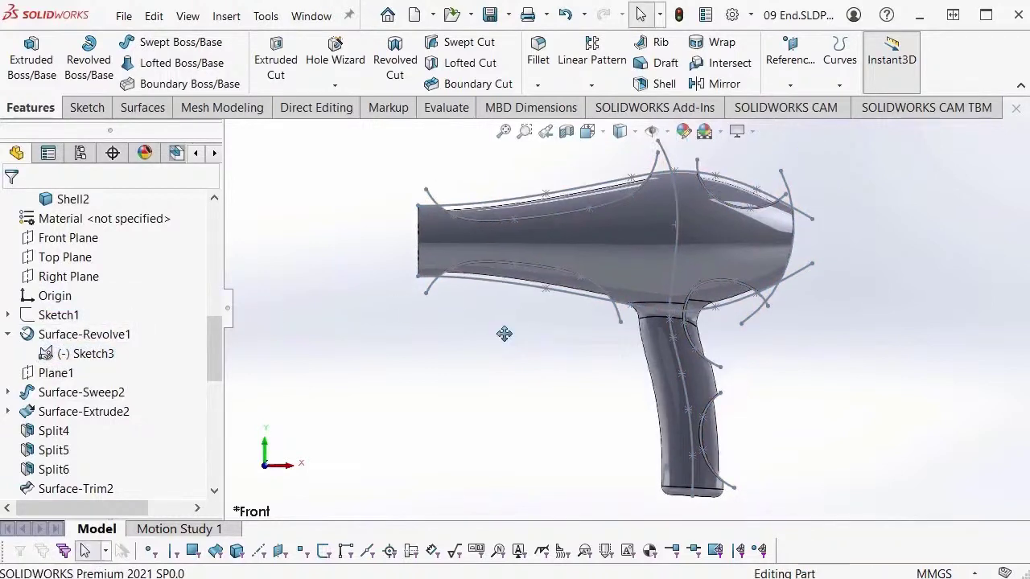
left_click(142, 108)
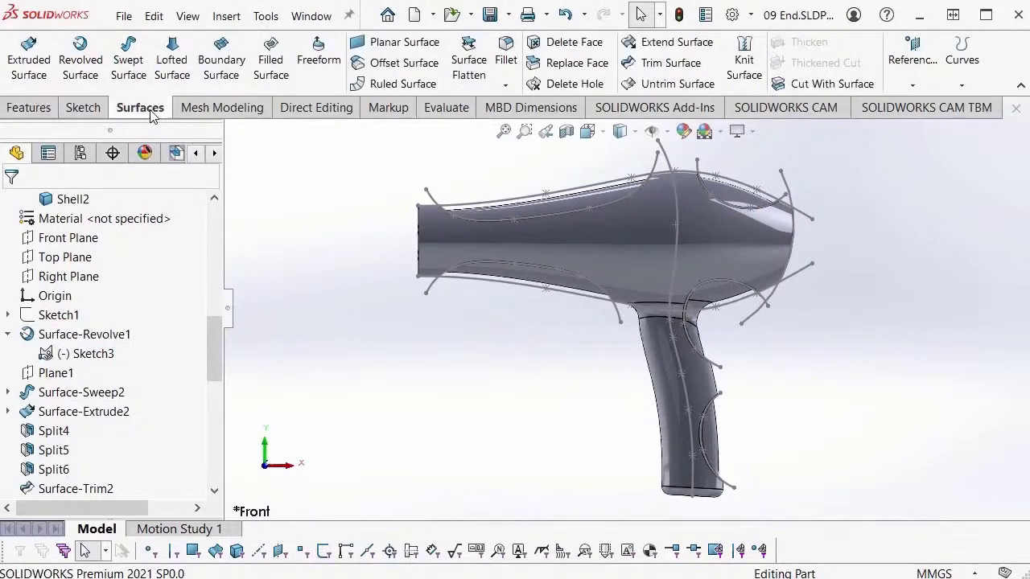
left_click(28, 61)
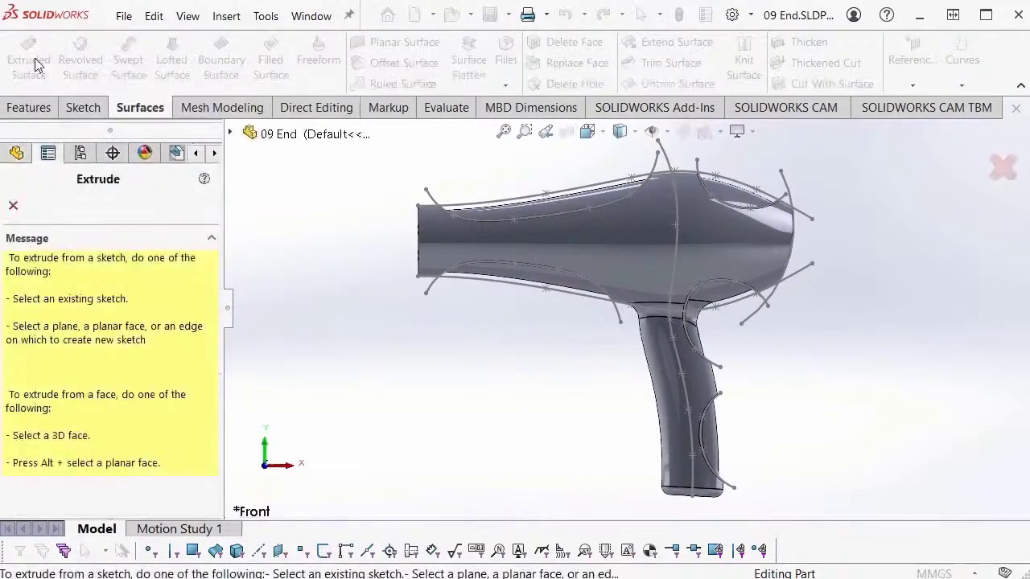
Step: Extrude the vertical Sketch3 curve as a 115 mm Mid Plane surface, viewed from Top
left_click(665, 160)
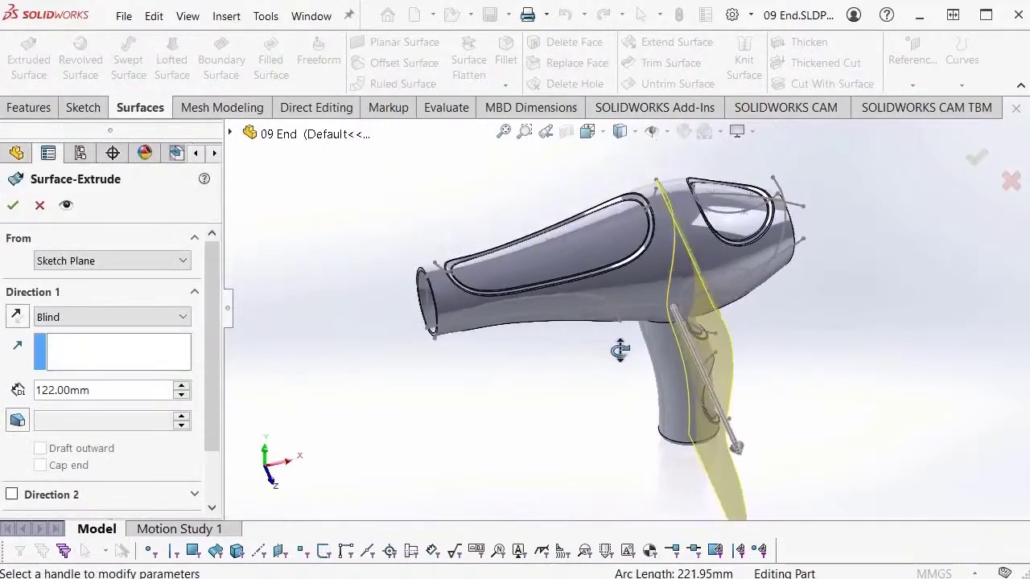
key("space")
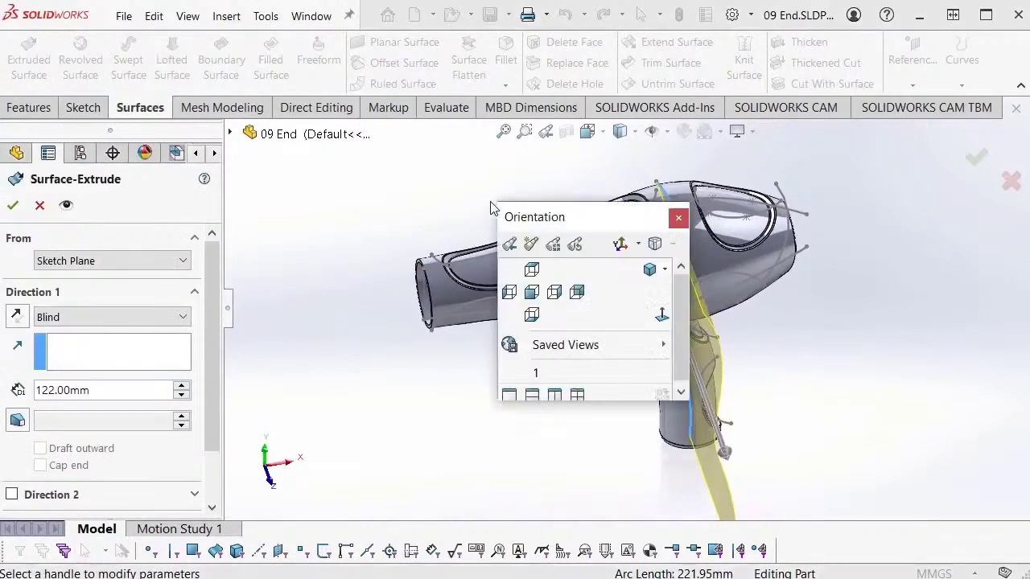
left_click(531, 270)
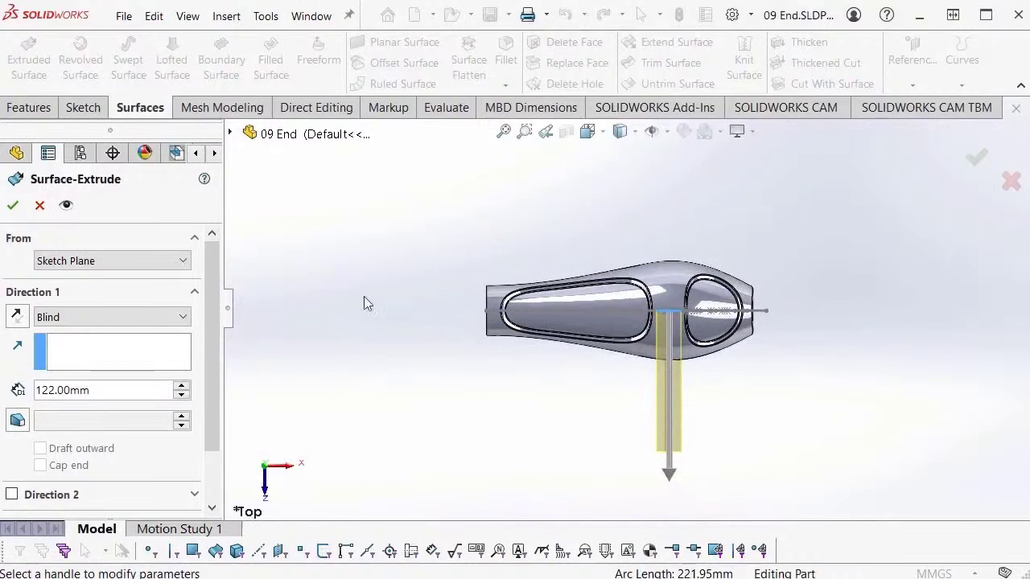
left_click(139, 317)
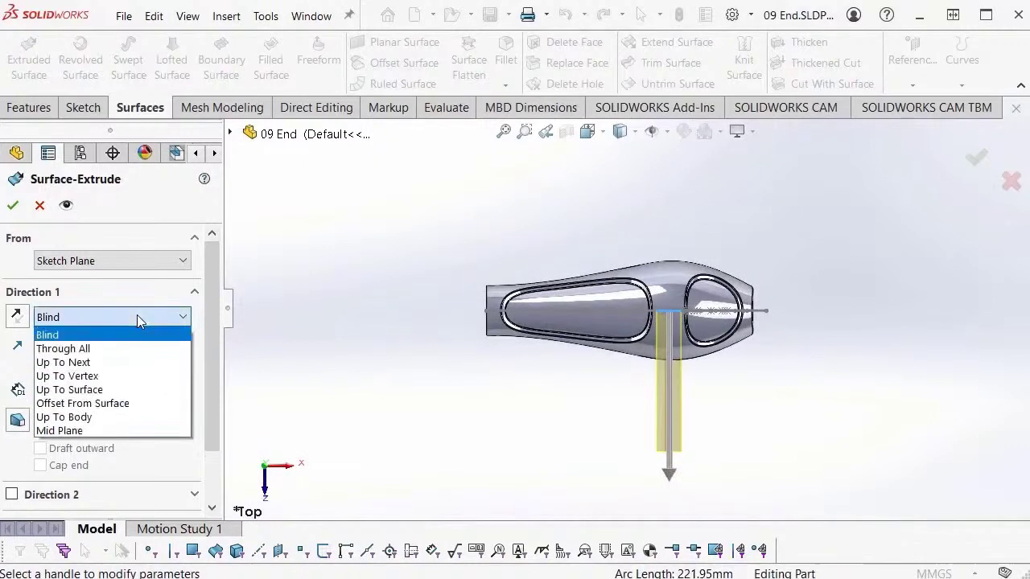
left_click(131, 428)
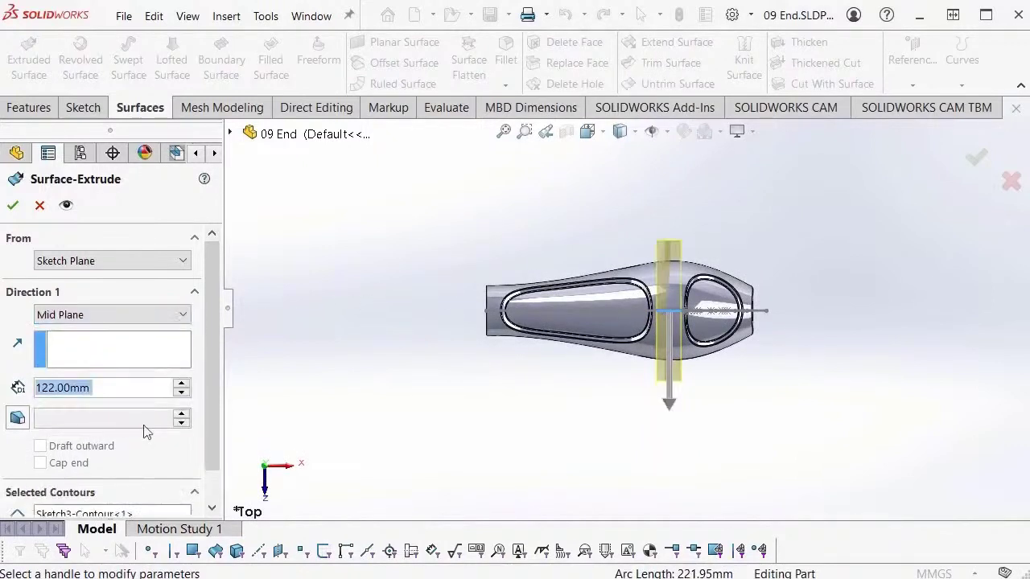
left_click(674, 412)
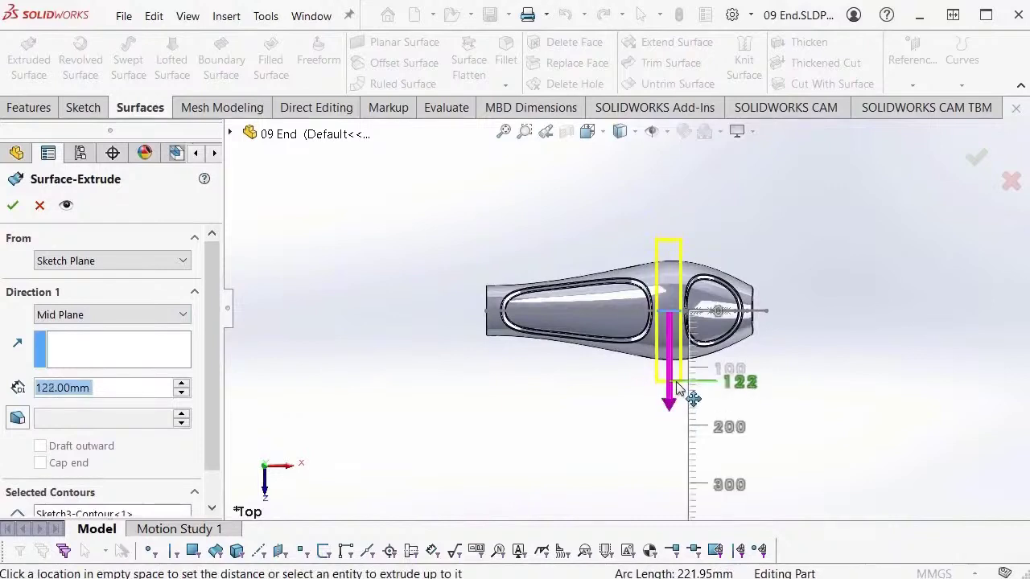
left_click(674, 381)
scroll(676, 384, "down", 3)
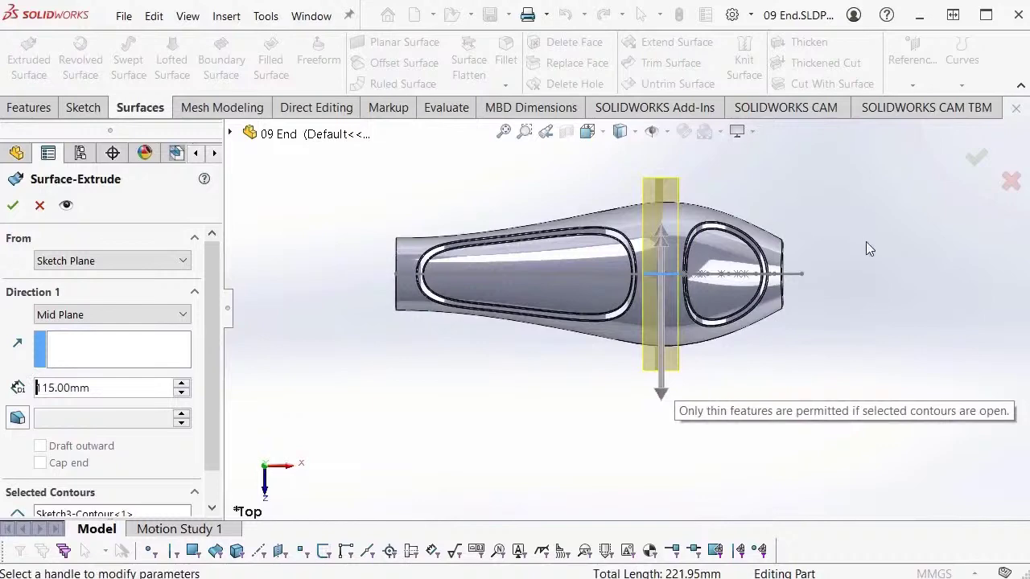
left_click(977, 159)
middle_click_drag(848, 269, 832, 210)
left_click(764, 225)
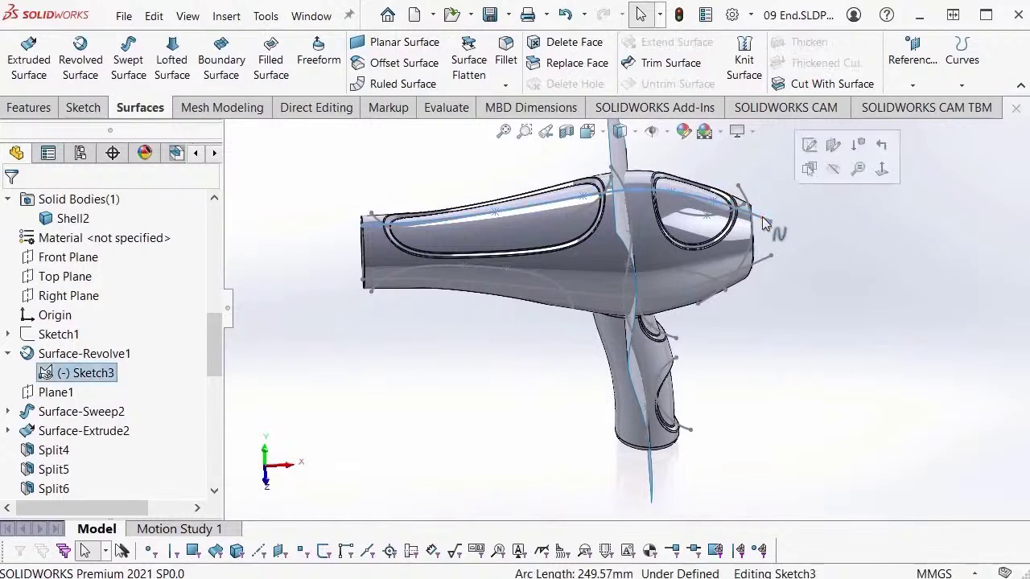
Step: Hide Sketch3's curves using the sketch curve's context toolbar
left_click(762, 219)
left_click(833, 169)
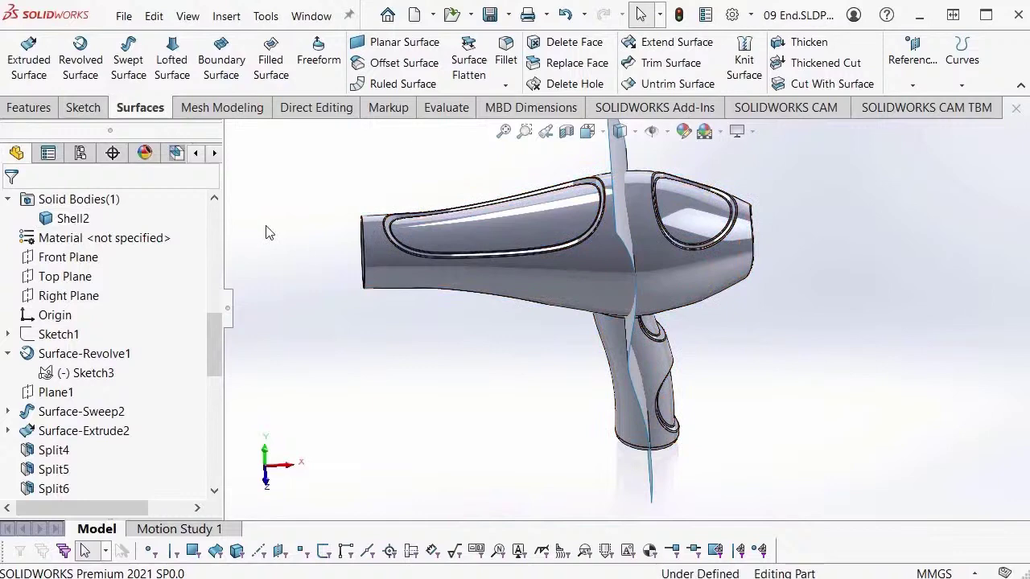
left_click(222, 107)
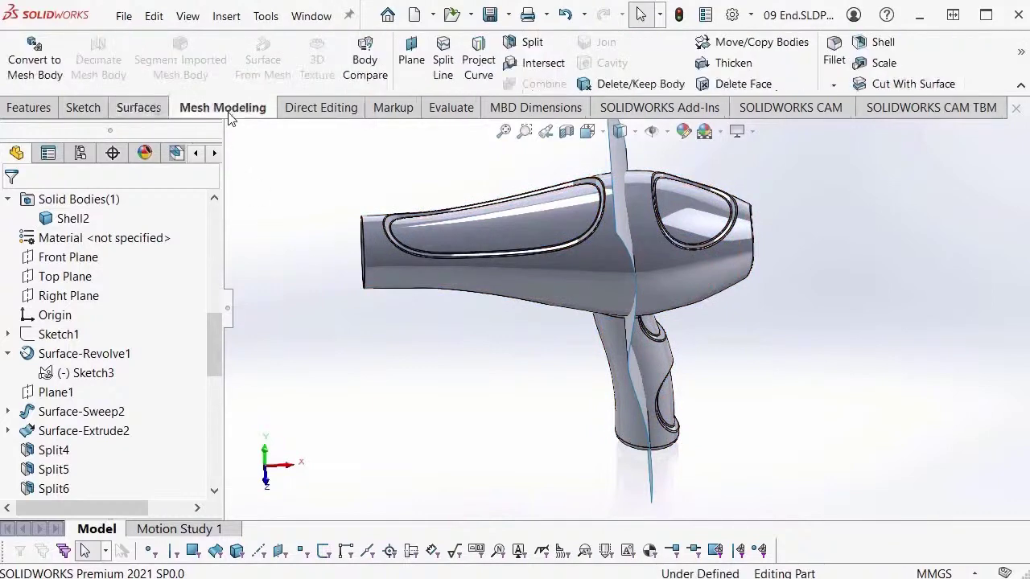
Step: Split the shelled dryer with Surface-Extrude6, keeping both bodies Split26[1] and Split26[2]
left_click(531, 45)
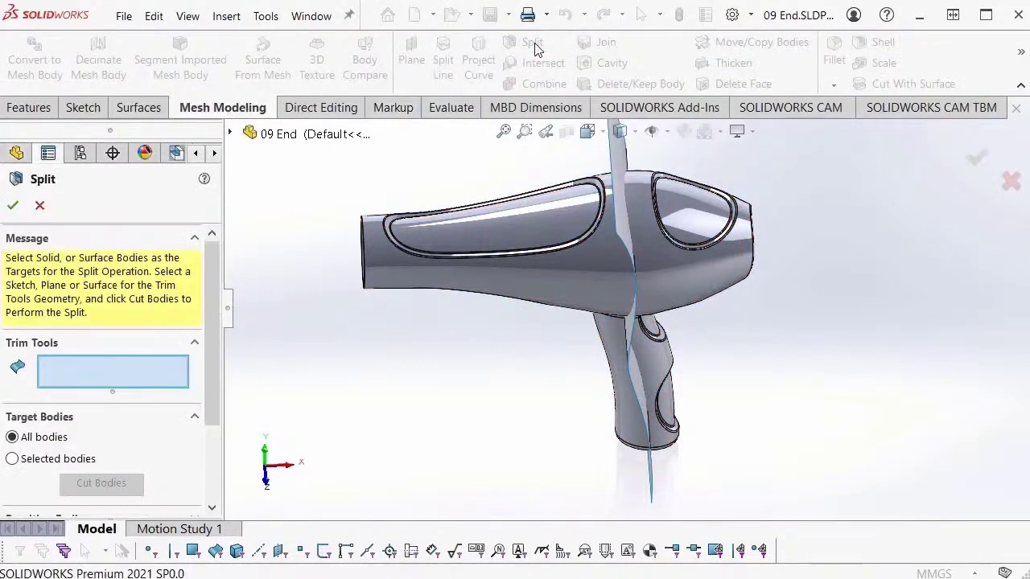
middle_click_drag(724, 282, 488, 345)
left_click(481, 205)
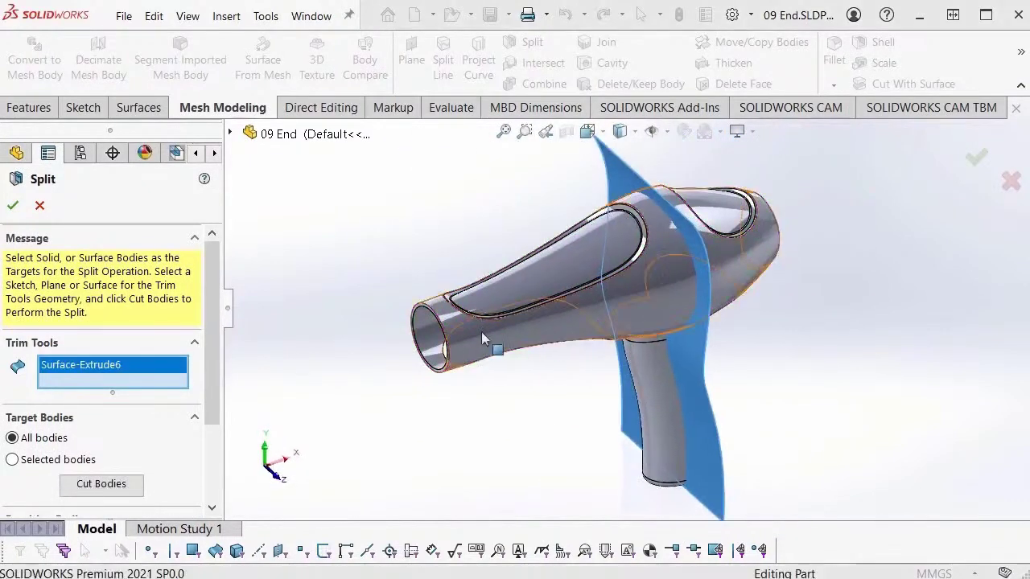
left_click(119, 488)
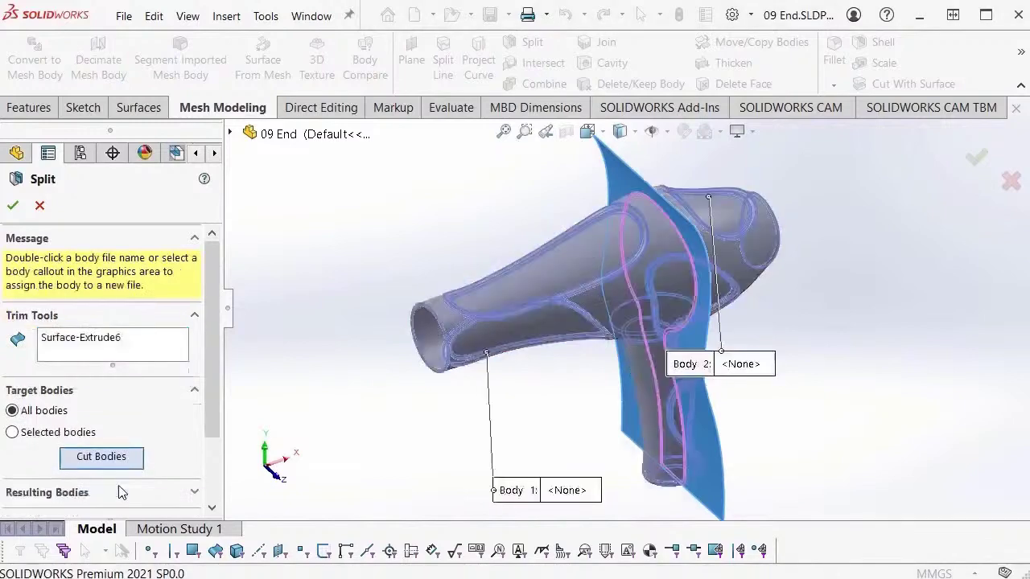
left_click(536, 276)
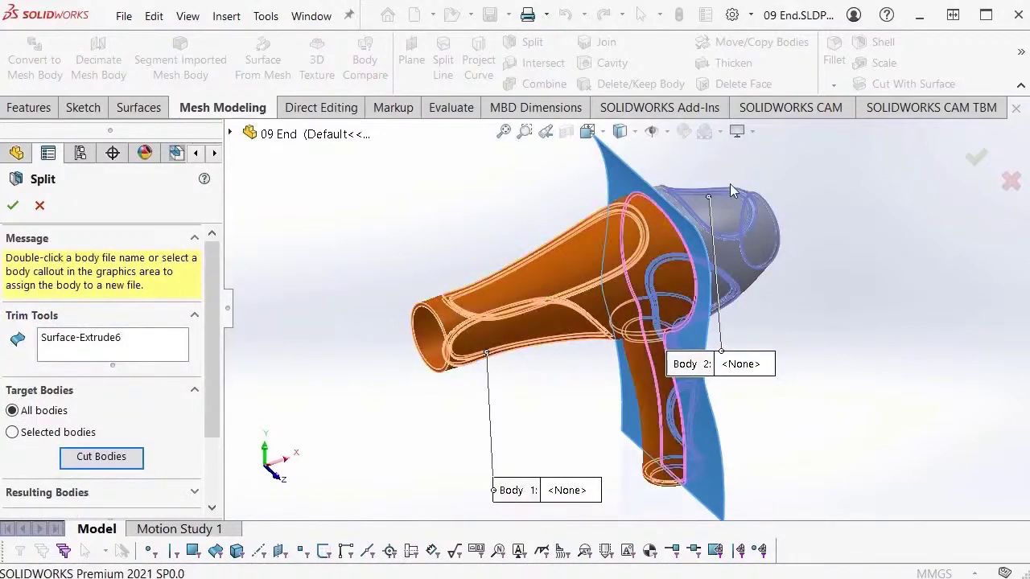
left_click(761, 232)
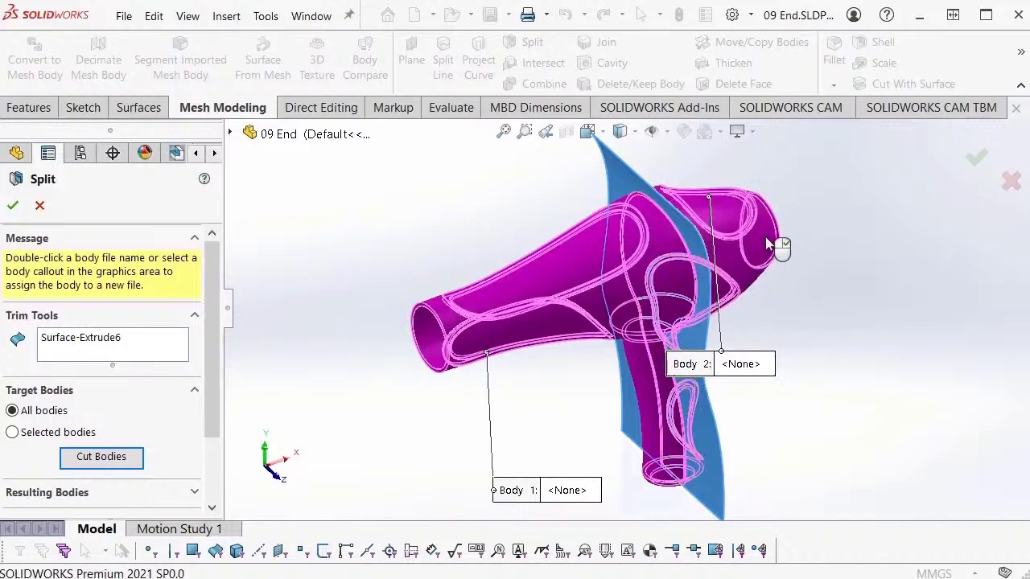
left_click(877, 204)
left_click(977, 158)
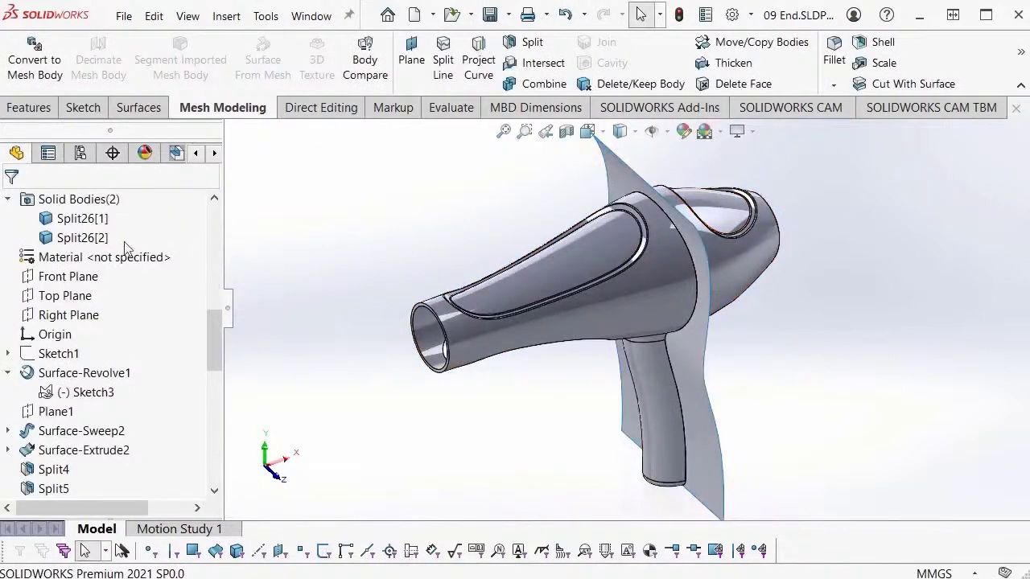
Step: Check the Split26 bodies and hide the fin-shaped cutting surface Surface-Extrude6
left_click(82, 219)
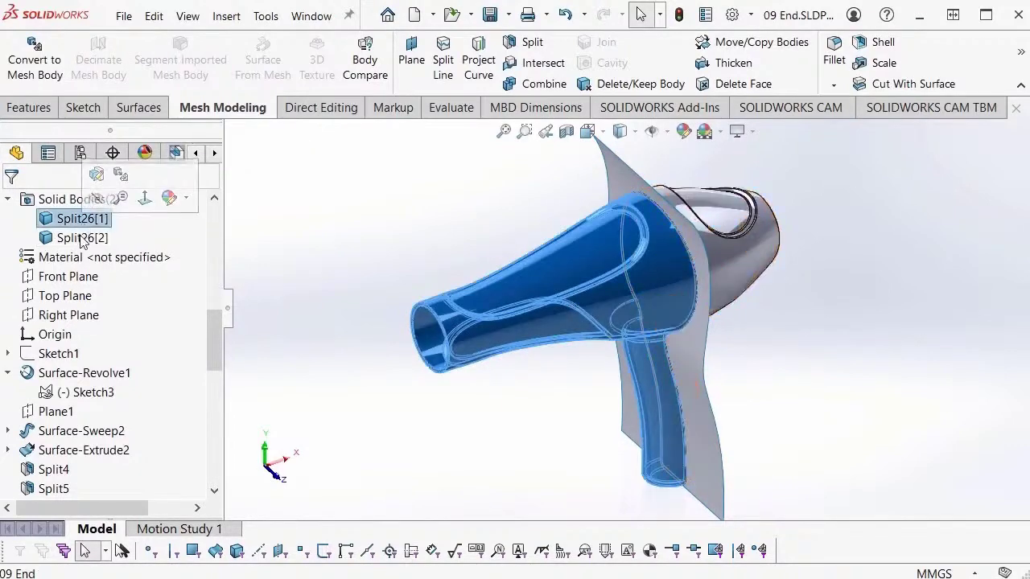
left_click(82, 238)
left_click(480, 197)
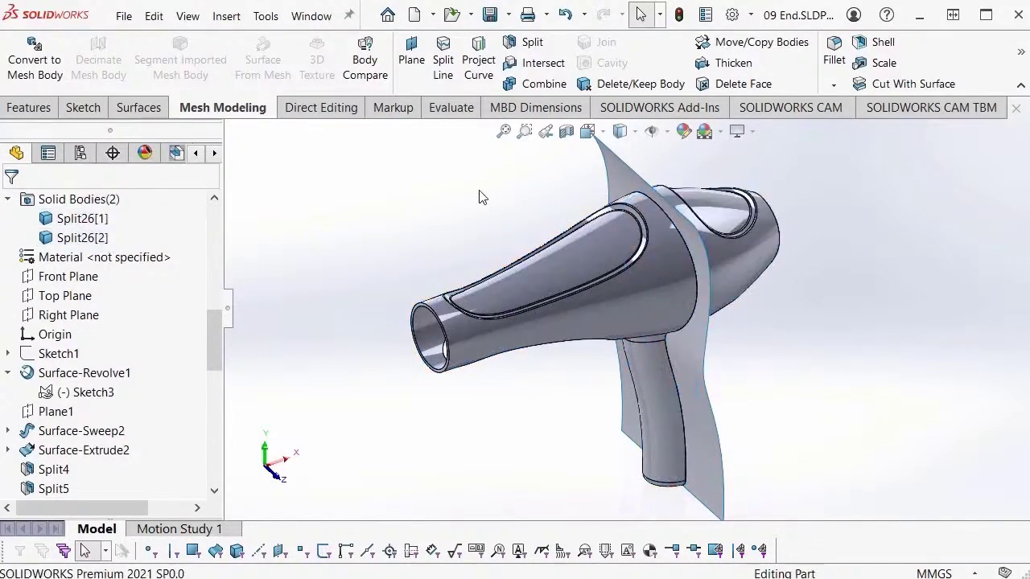
left_click(617, 176)
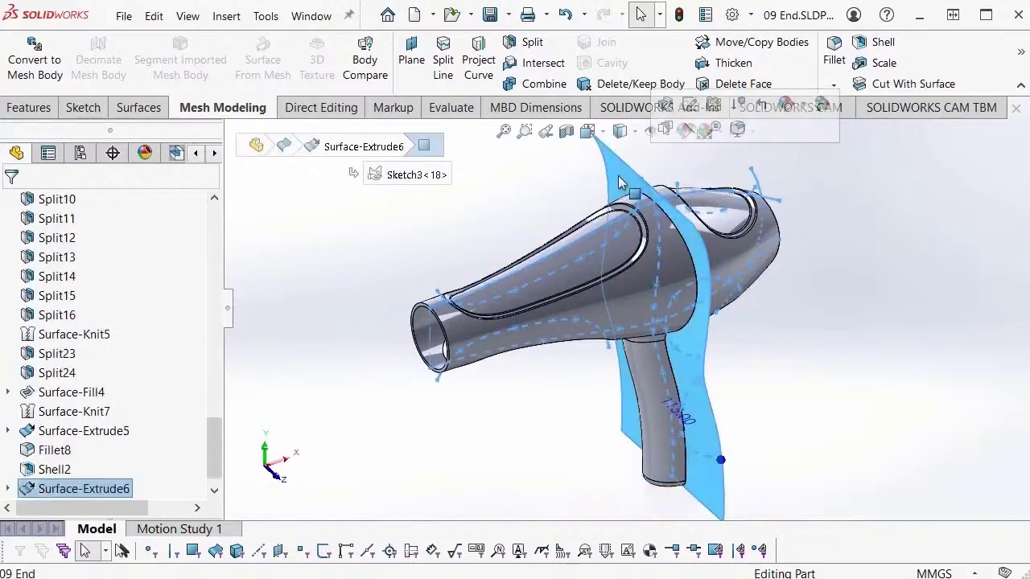
left_click(690, 129)
Step: Hide the Split23 body and turn the view to face the shelled body's open end
mouse_move(563, 306)
middle_mouse_down()
mouse_move(607, 233)
mouse_move(610, 188)
middle_mouse_up()
scroll(607, 233, "up", 5)
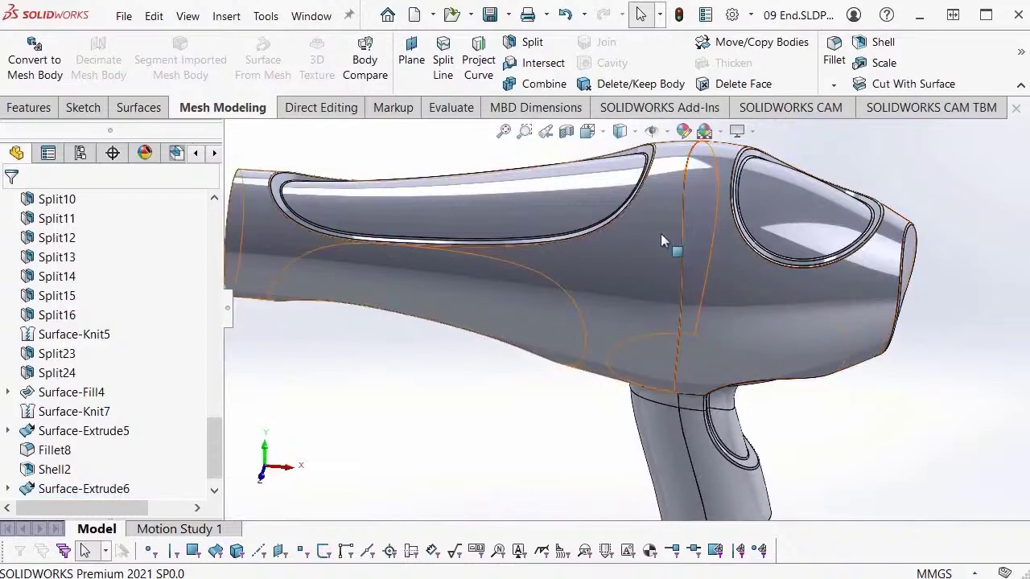
left_click(618, 286)
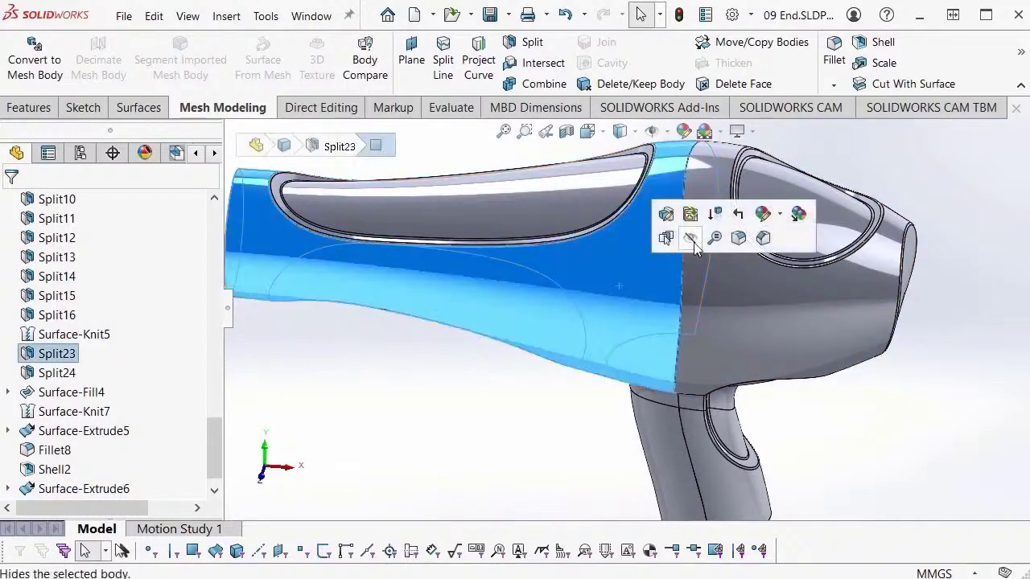
middle_click_drag(692, 240, 777, 179)
scroll(731, 172, "up", 5)
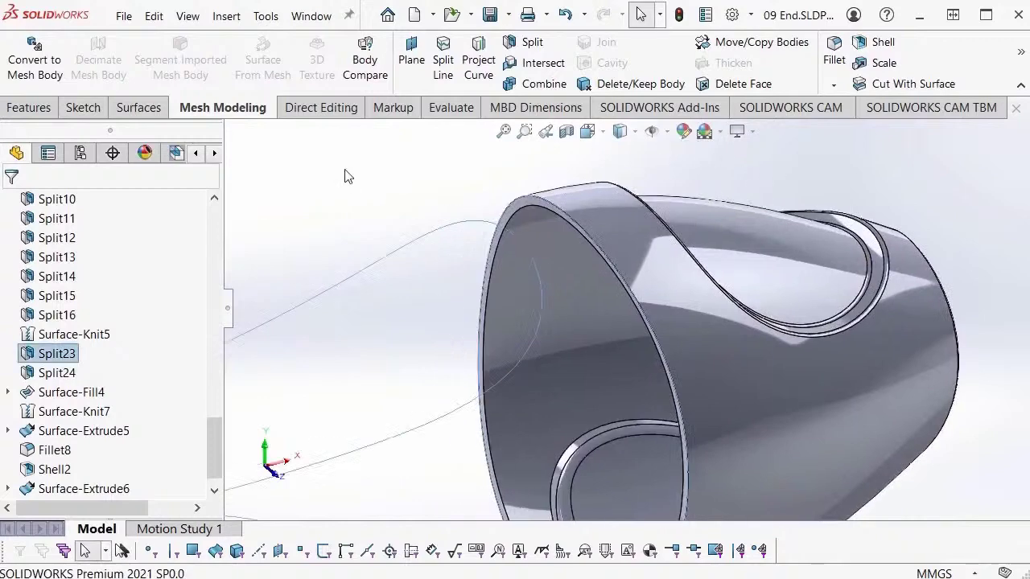
left_click(32, 107)
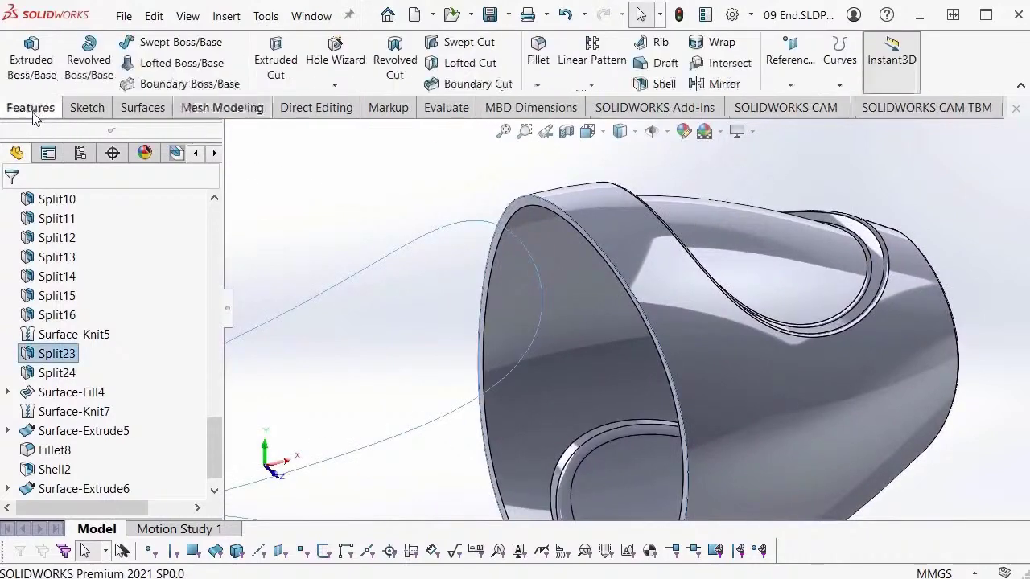
Step: Fillet the rear housing's open-end rim edge at 0.5 mm, replacing the preselected face, creating Fillet9
left_click(539, 50)
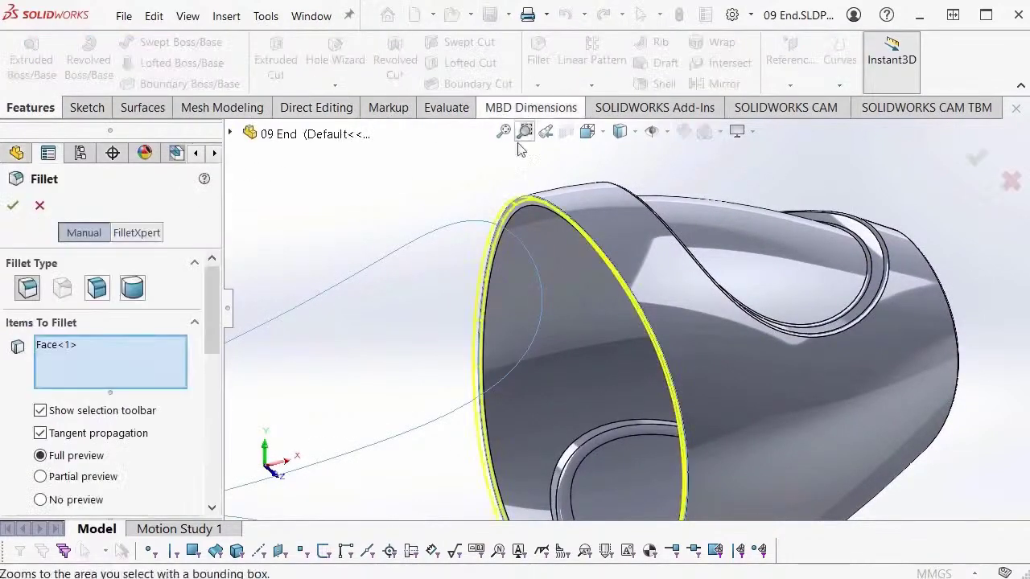
right_click(70, 343)
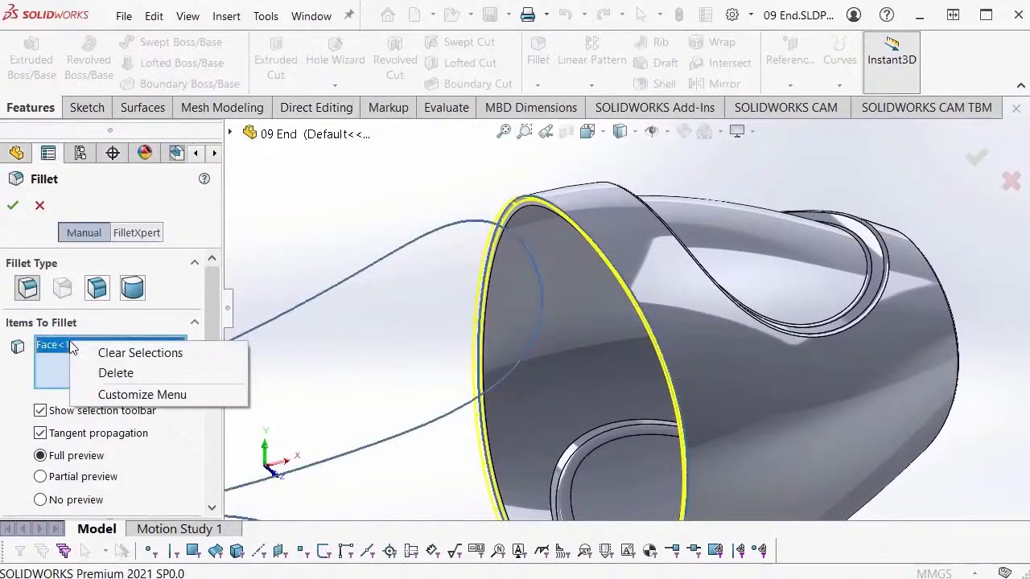
left_click(133, 352)
scroll(550, 199, "down", 5)
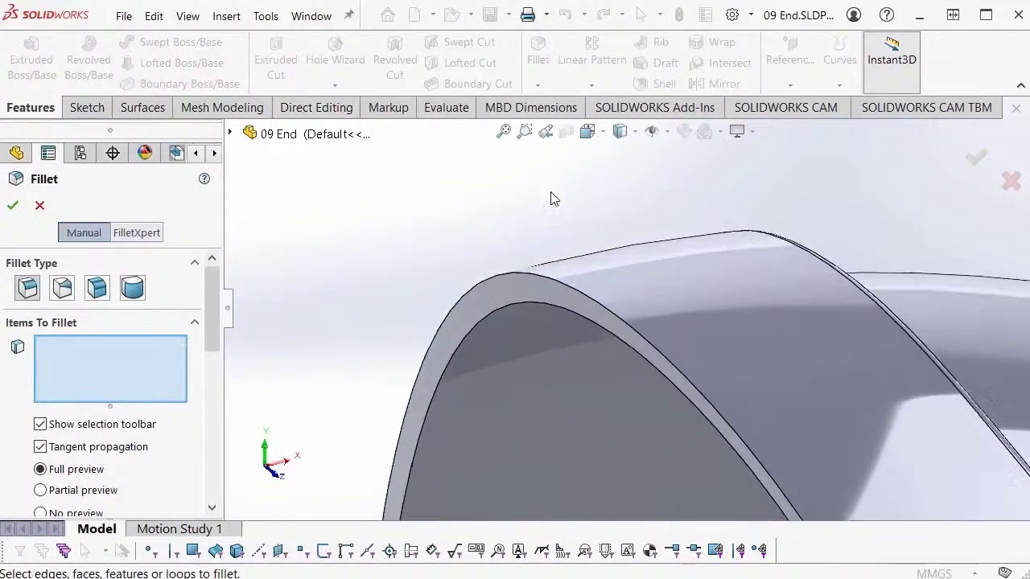
left_click(500, 276)
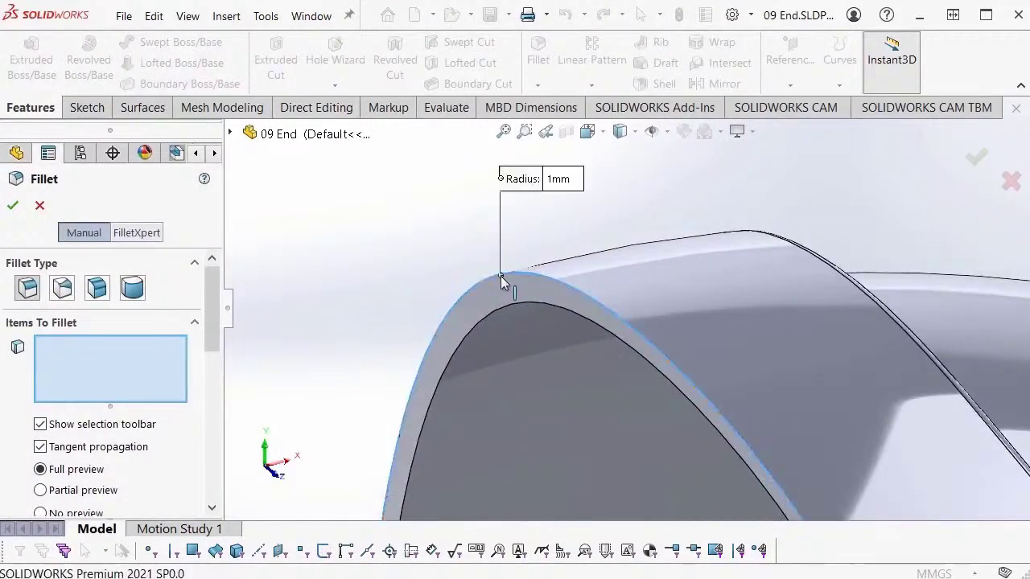
left_click(567, 180)
type(".5")
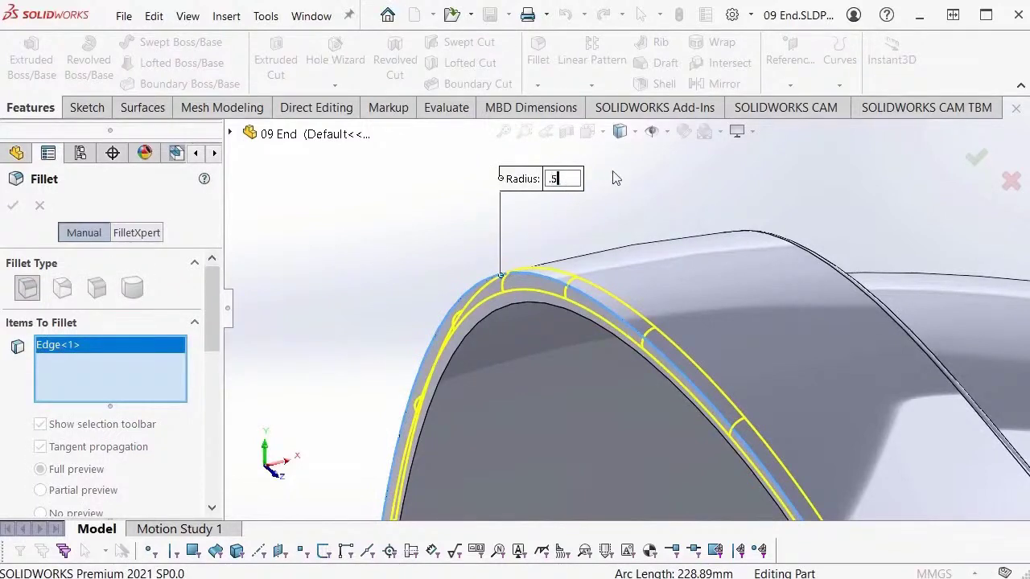
key("Return")
left_click(979, 158)
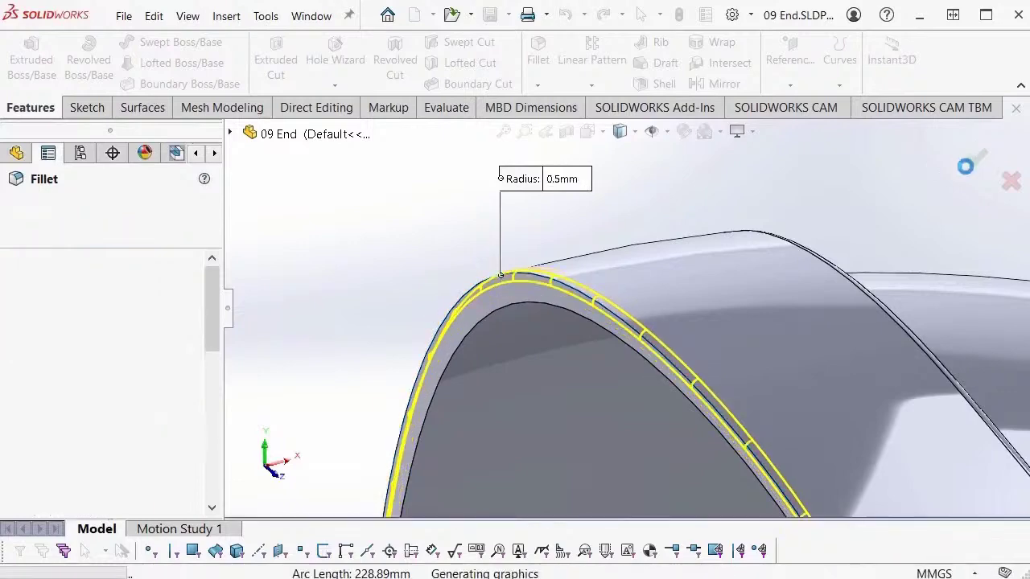
key("f")
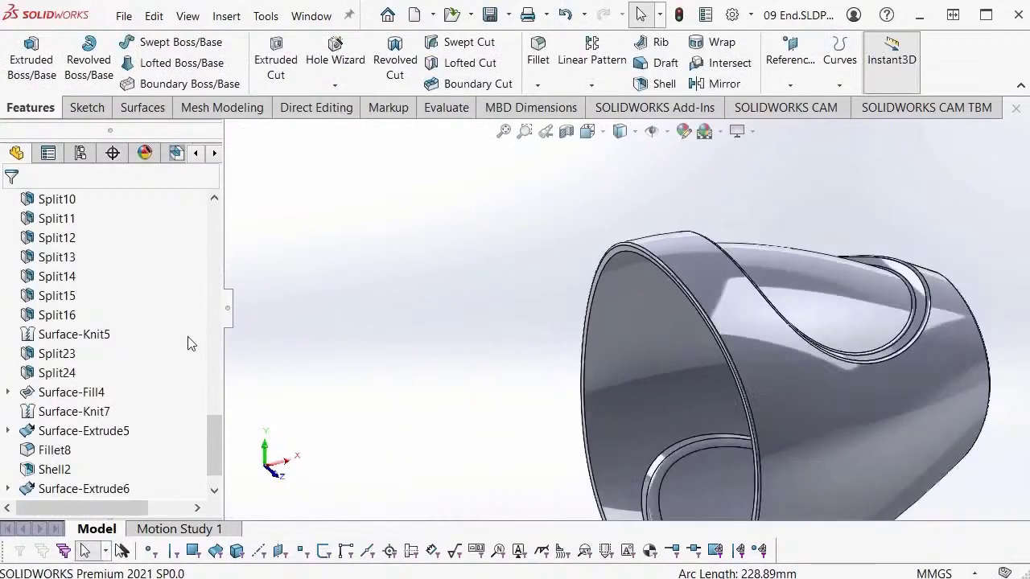
scroll(162, 347, "up", 9)
scroll(162, 348, "up", 10)
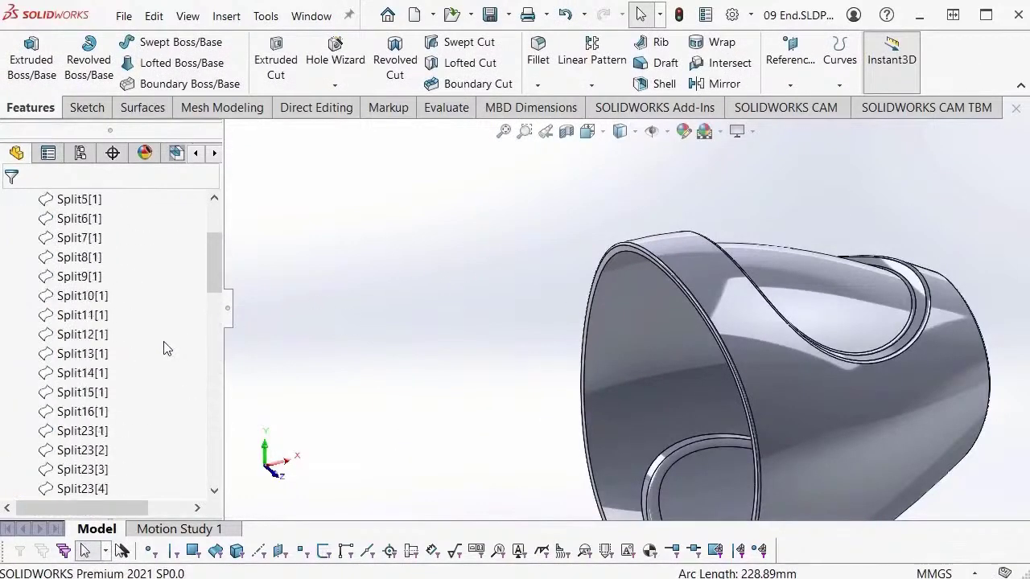
scroll(168, 349, "down", 8)
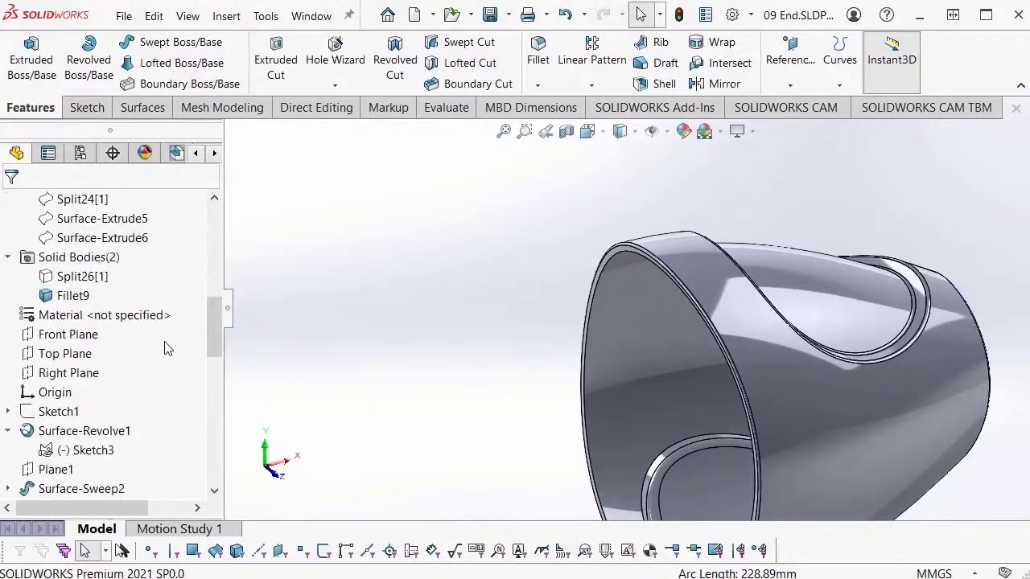
Step: Show the Split26[1] body, hide Fillet9, and orbit to the other body's open end
left_click(46, 277)
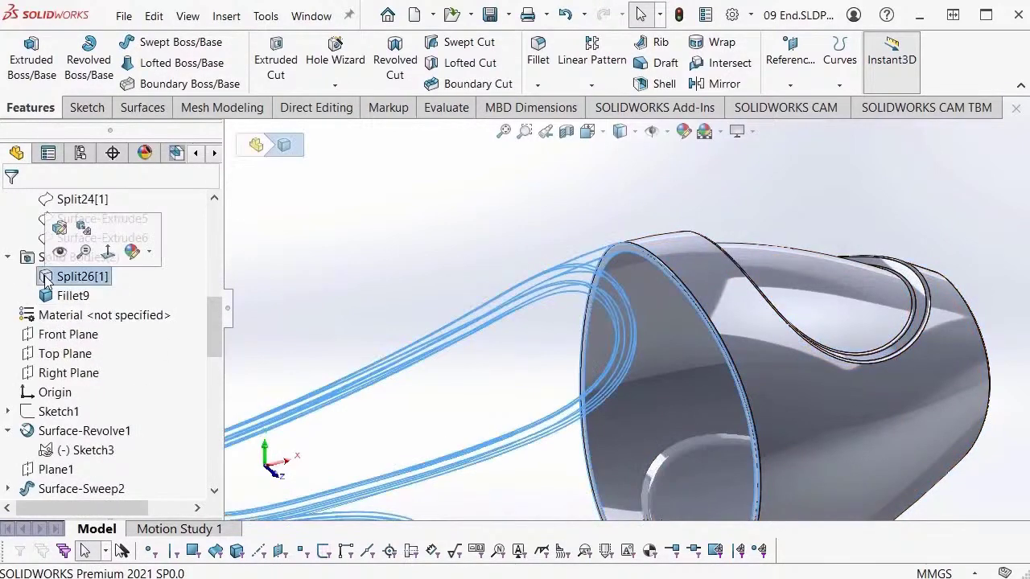
left_click(58, 252)
left_click(68, 298)
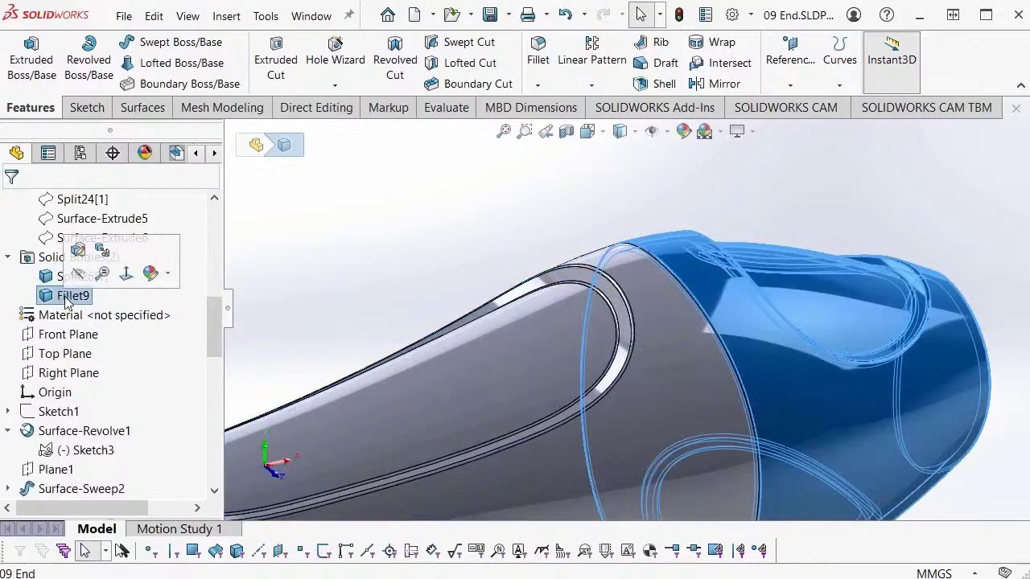
left_click(77, 250)
middle_click_drag(517, 271, 584, 177)
left_click(584, 177)
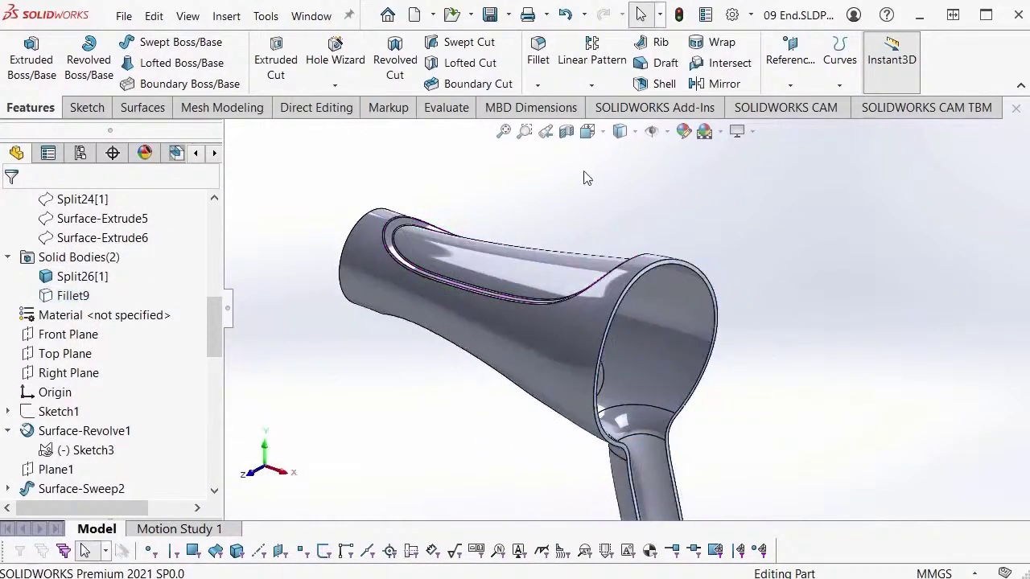
Step: Round the other body's rim edge with a 0.5 mm fillet
left_click(538, 56)
scroll(670, 241, "down", 6)
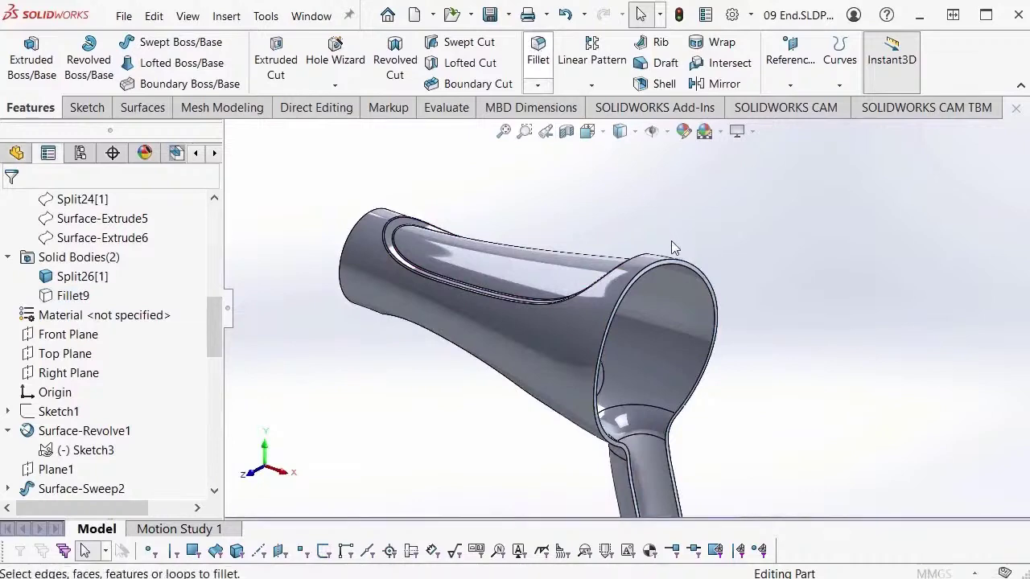
left_click(611, 306)
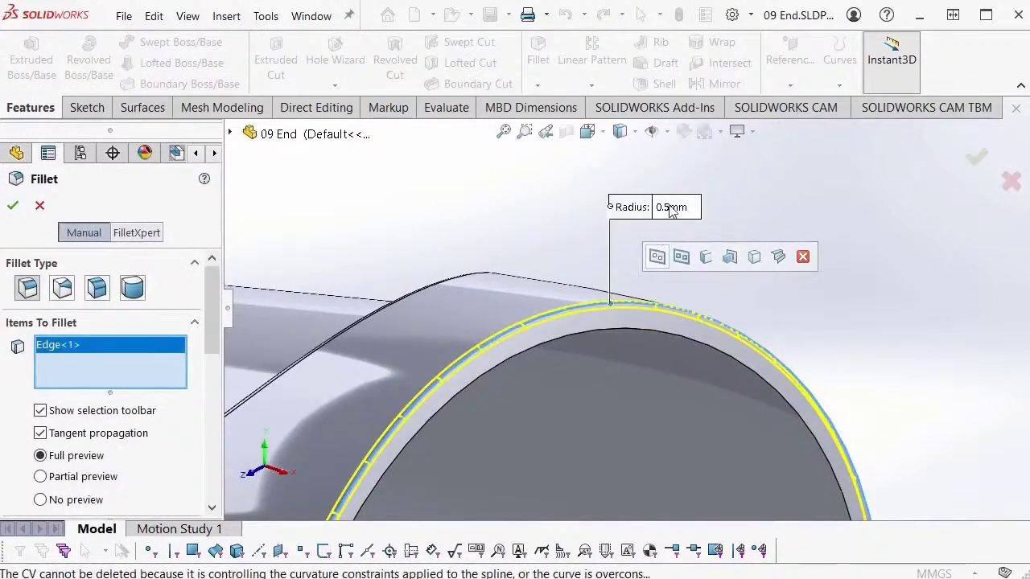
left_click(977, 160)
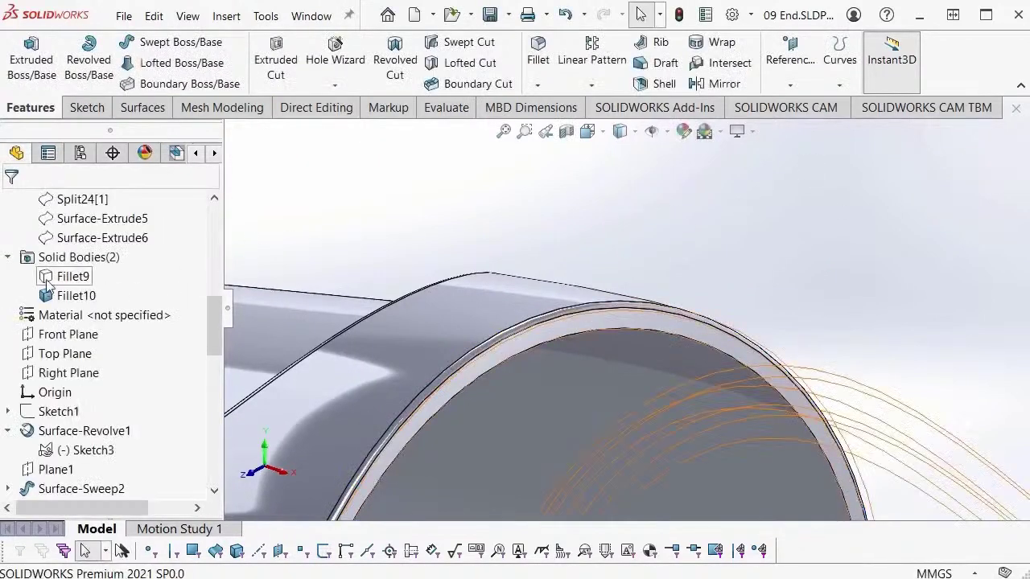
Step: Show Fillet9 again and fit the complete two-body hair dryer in view
left_click(47, 283)
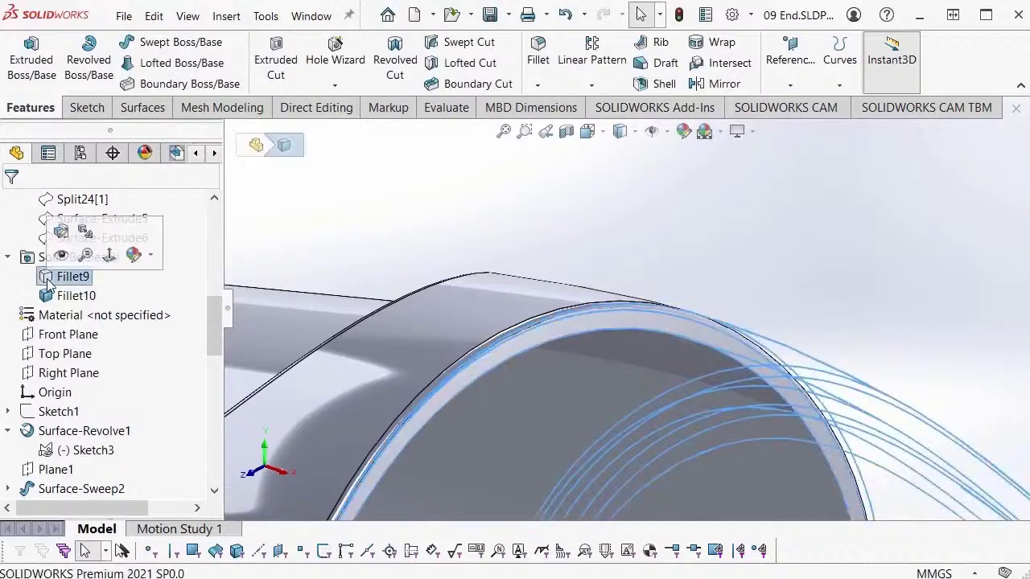
left_click(61, 254)
left_click(563, 217)
key("f")
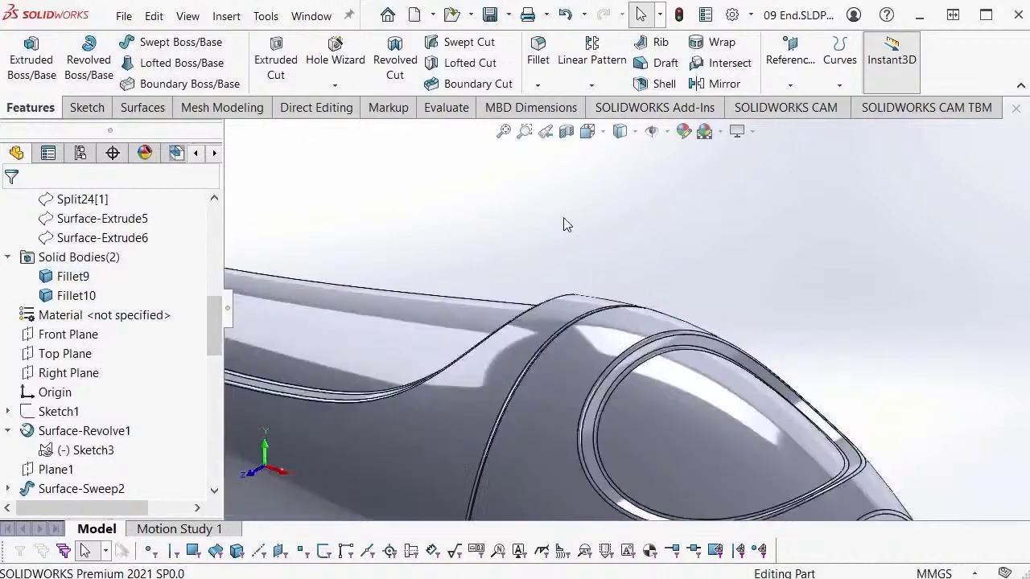
middle_click_drag(555, 218, 597, 196)
scroll(501, 198, "down", 2)
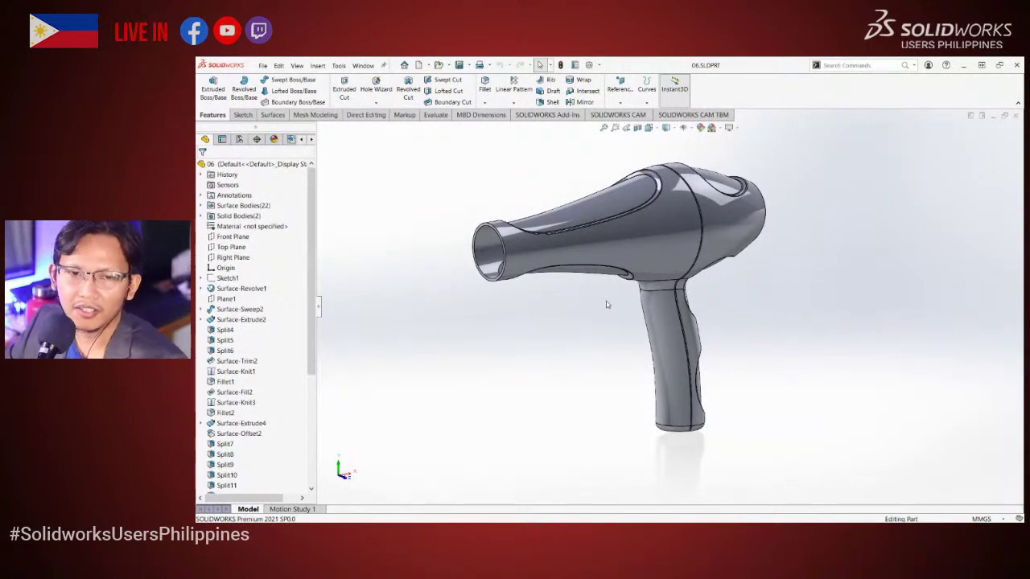
Step: Zoom, orbit and pan the hair dryer so the nozzle faces forward
scroll(610, 312, "down", 3)
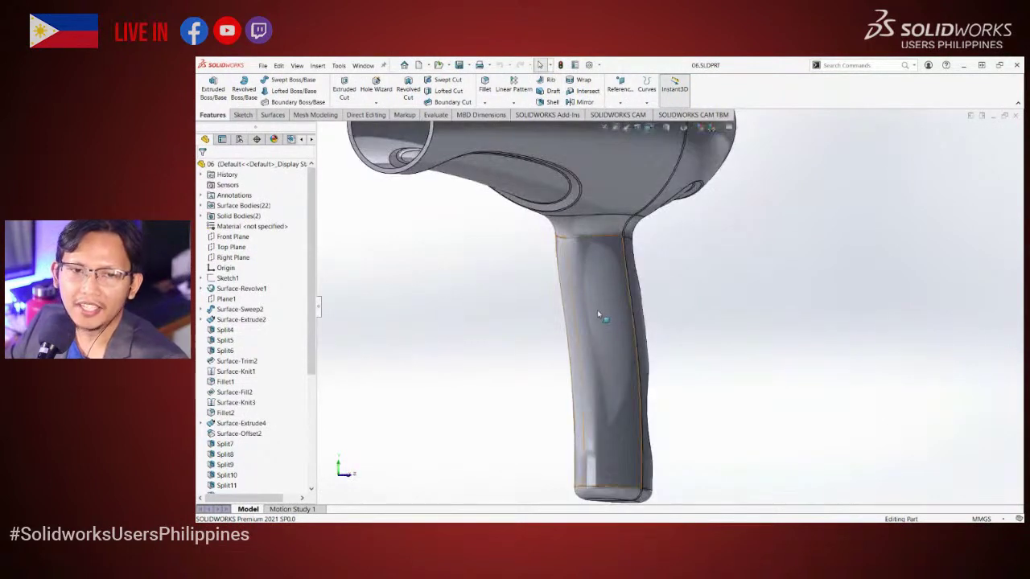
key("f")
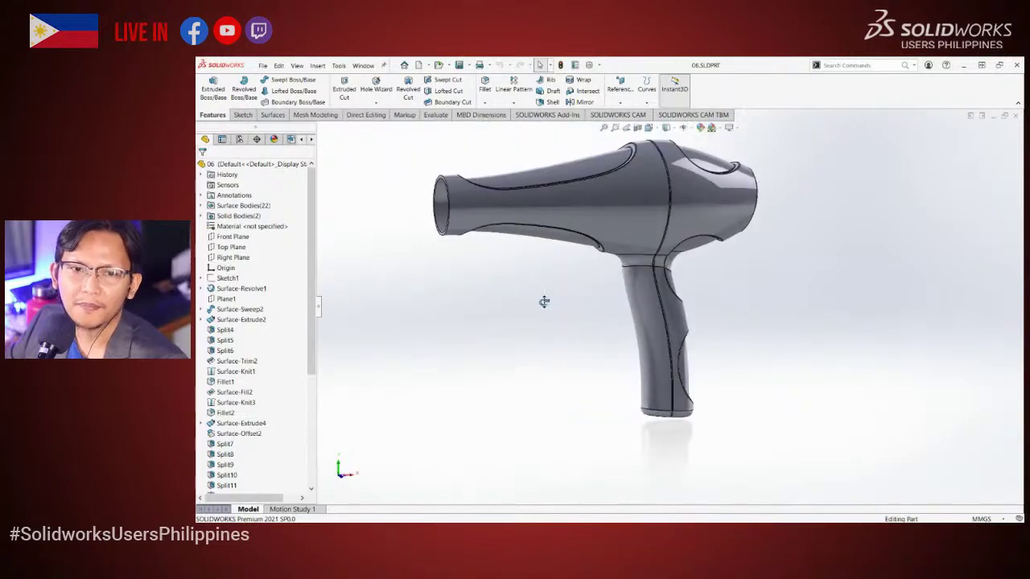
scroll(579, 239, "down", 4)
scroll(636, 241, "up", 2)
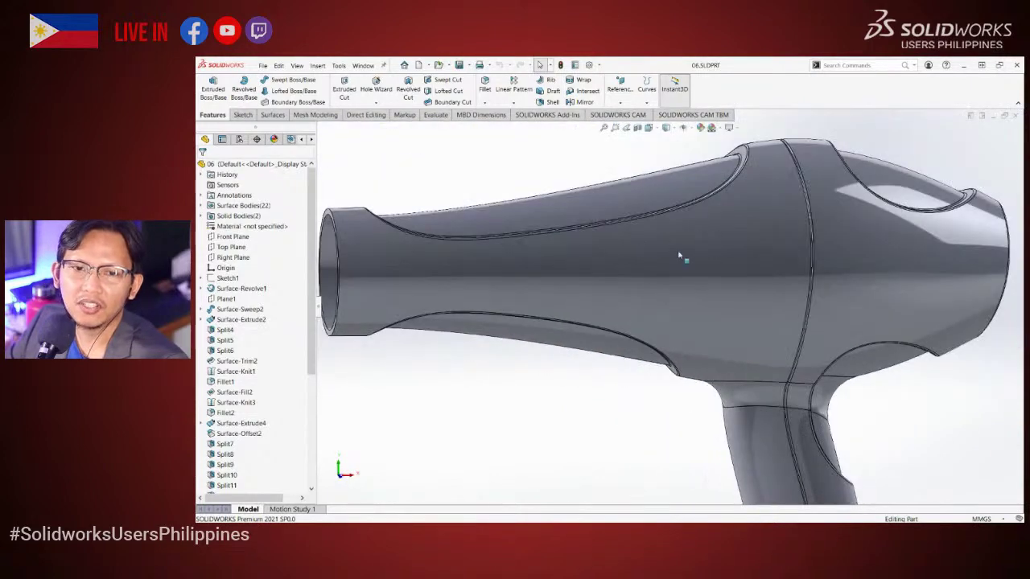
scroll(680, 258, "up", 3)
middle_click_drag(643, 265, 611, 278)
scroll(583, 284, "down", 5)
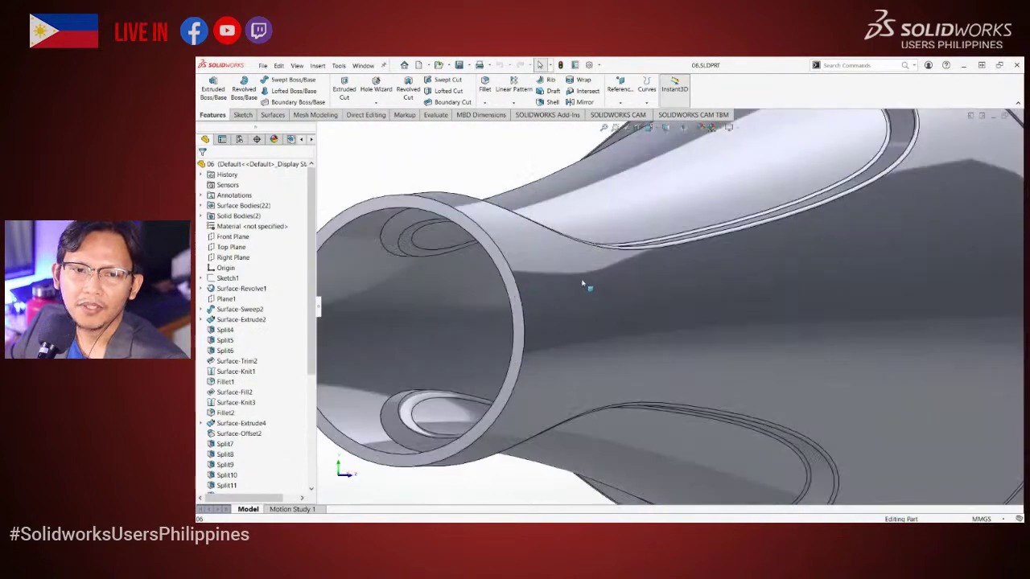
scroll(582, 283, "up", 3)
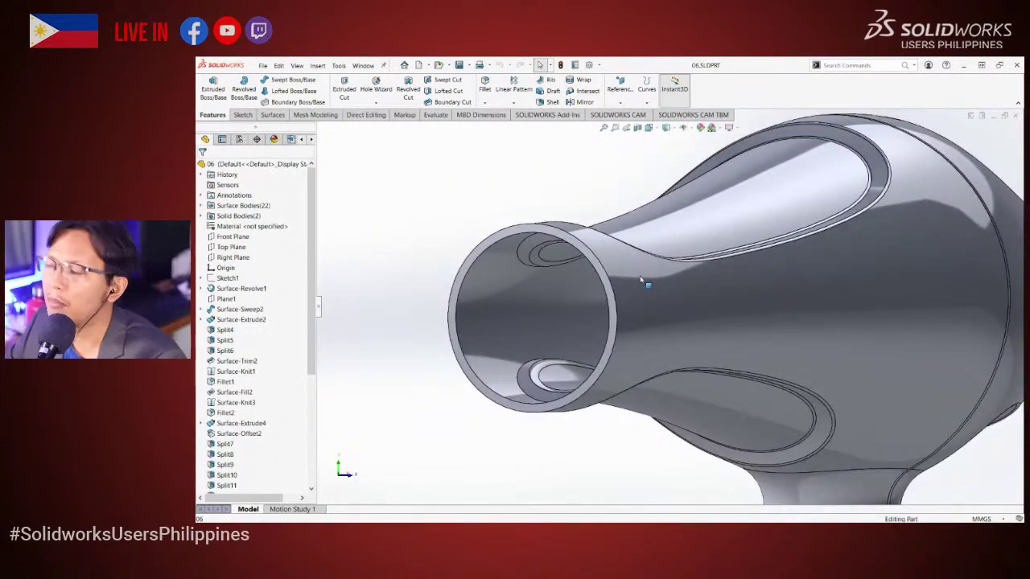
scroll(518, 228, "up", 4)
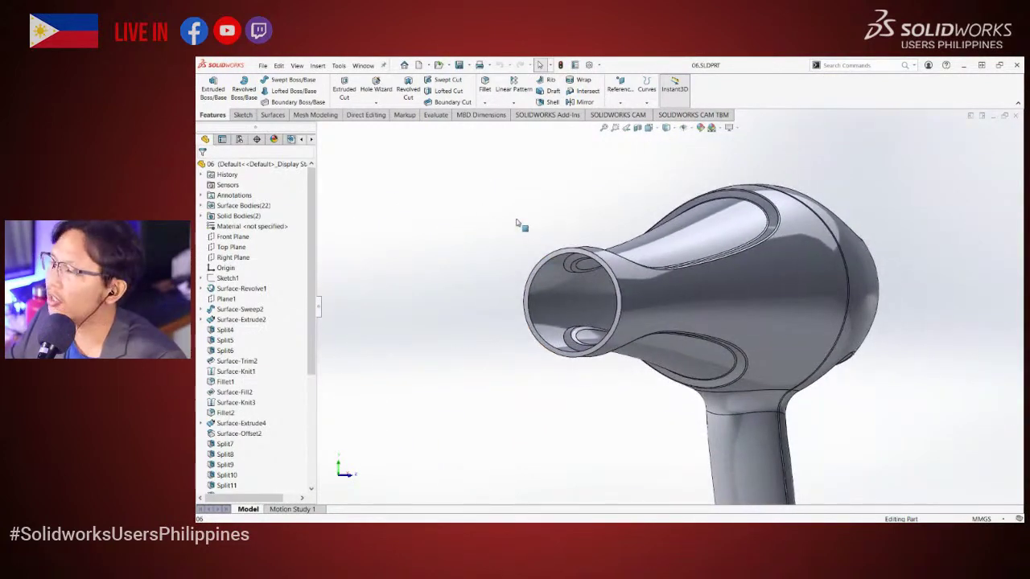
middle_click_drag(517, 224, 499, 186, "ctrl")
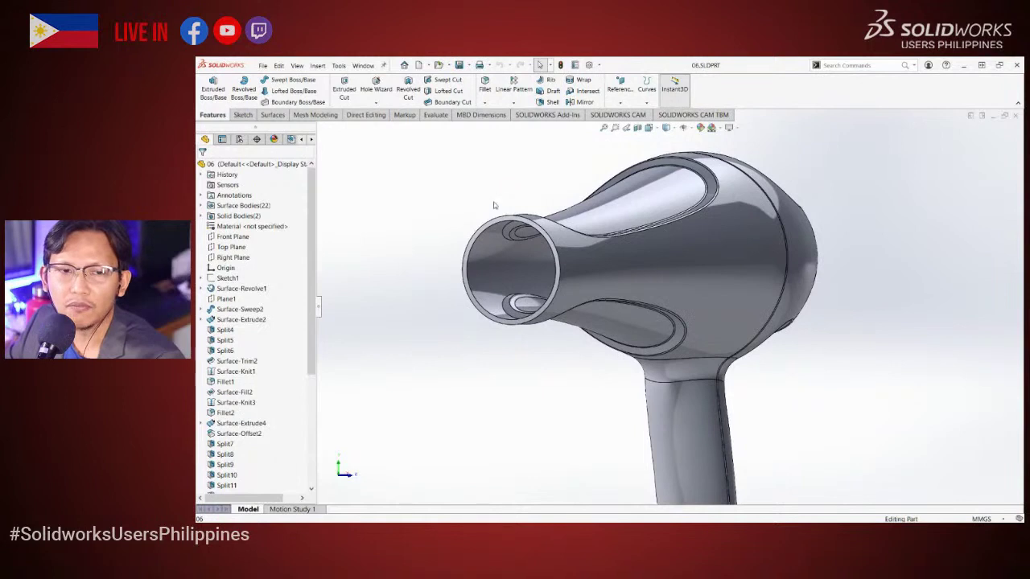
Step: Orbit the dryer between side and front-oblique views, then switch to the Facebook Member Requests page
scroll(429, 214, "down", 2)
scroll(532, 239, "up", 2)
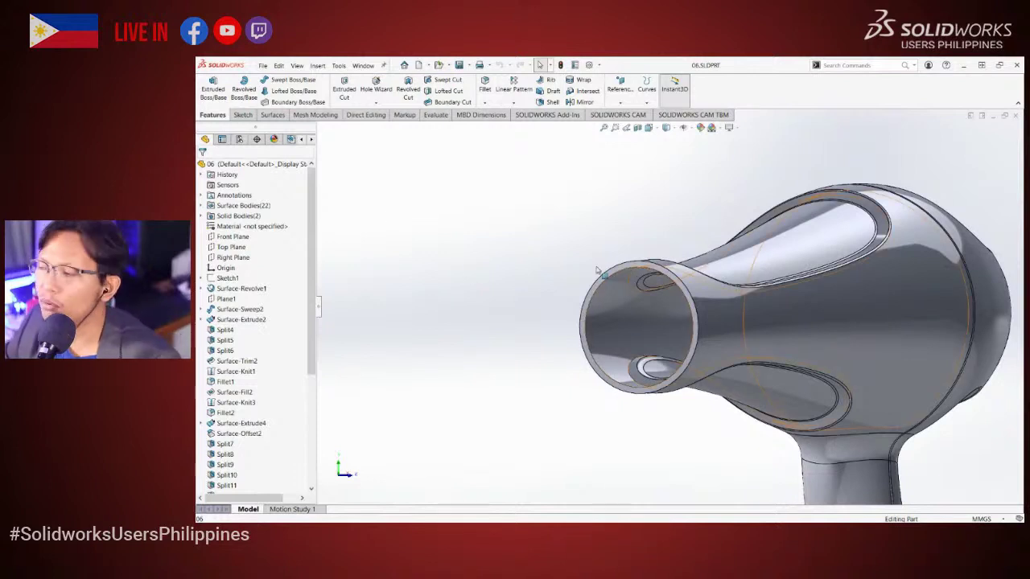
scroll(576, 209, "up", 3)
scroll(499, 242, "down", 2)
middle_click_drag(518, 232, 434, 221)
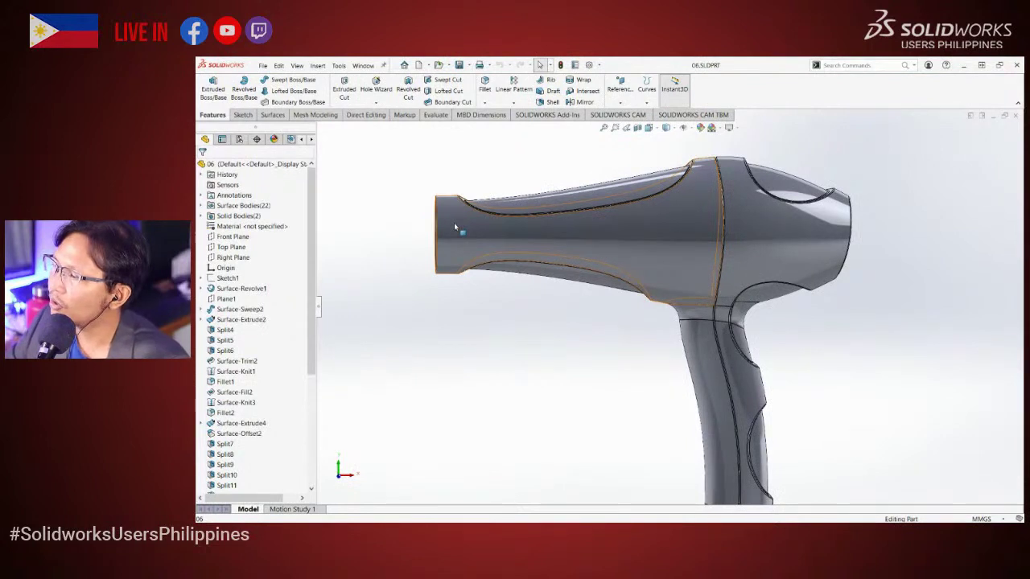
scroll(453, 223, "up", 2)
middle_click_drag(453, 223, 530, 223)
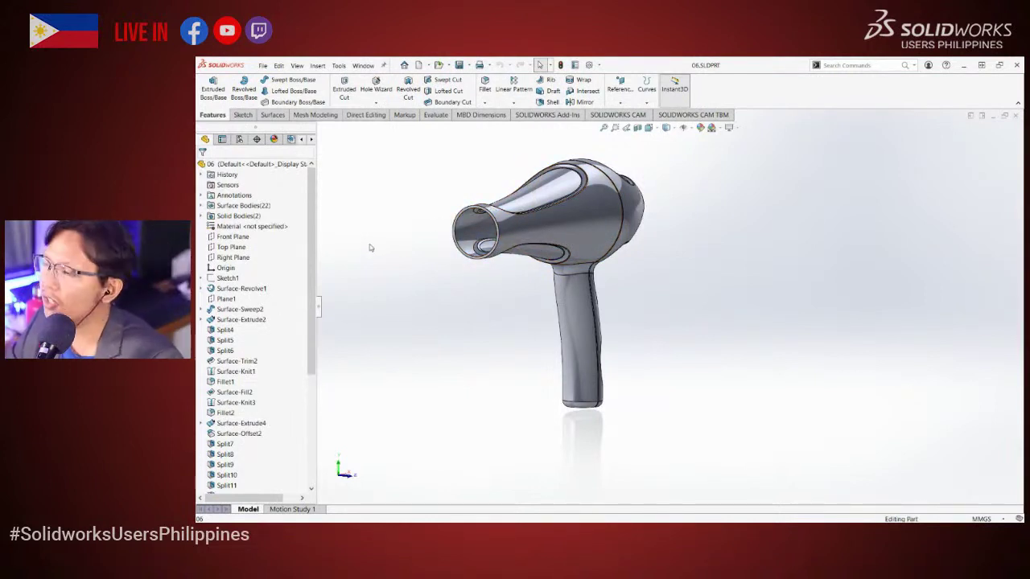
middle_click_drag(512, 251, 477, 237)
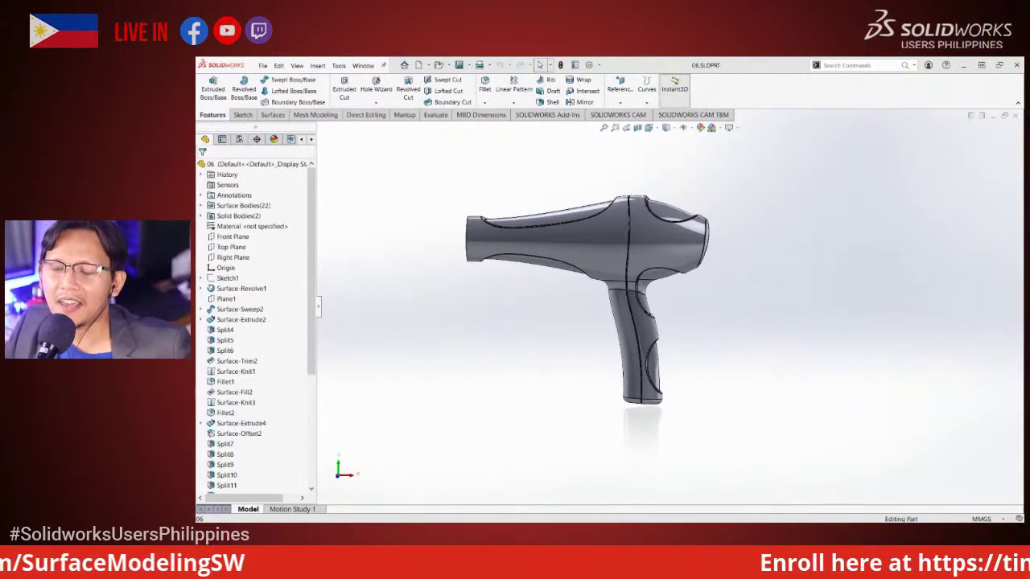
key("alt+Tab")
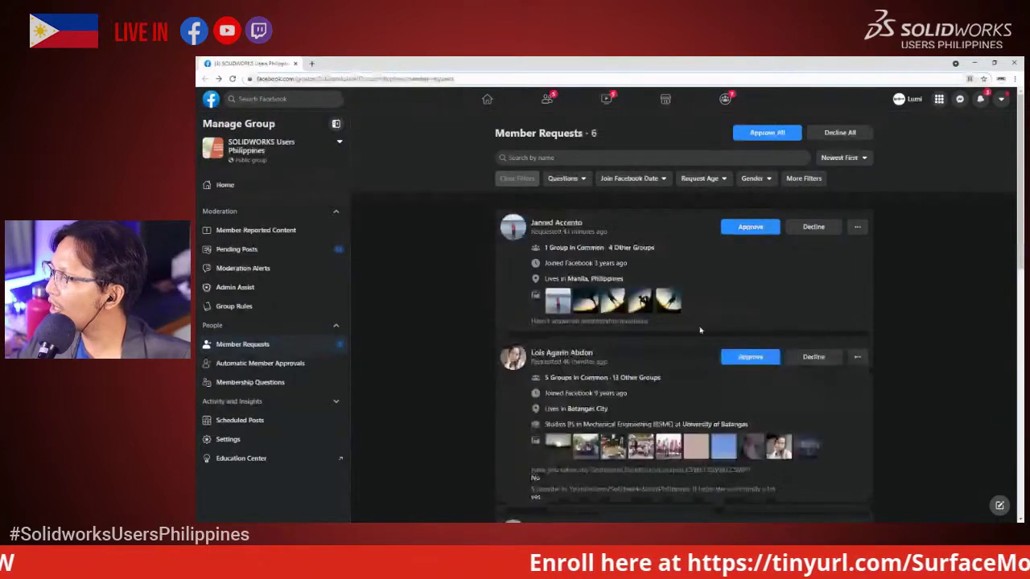
Step: Approve all six pending member requests, open the group's discussion feed, and return to SOLIDWORKS
left_click(738, 228)
left_click(740, 229)
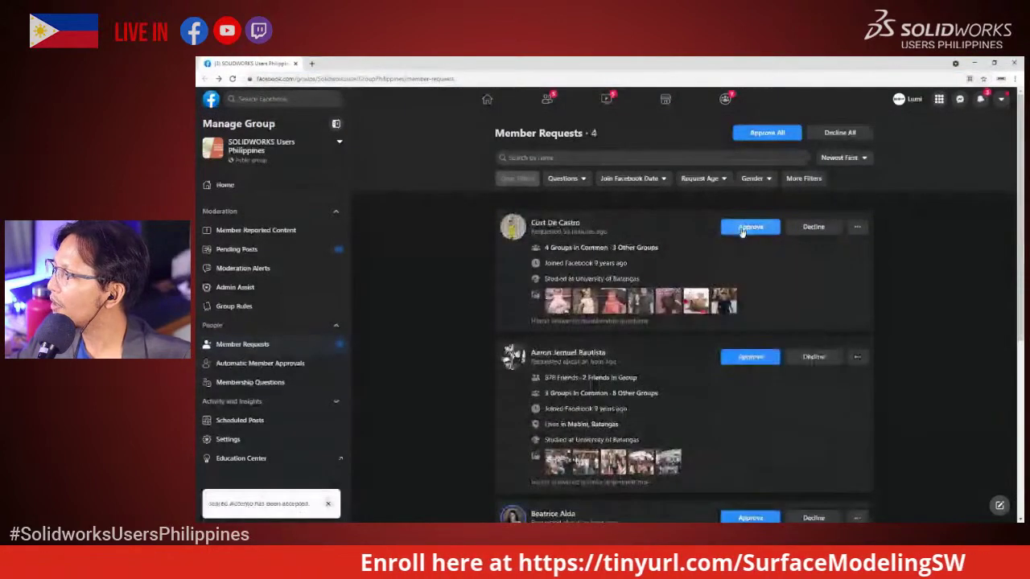
left_click(742, 231)
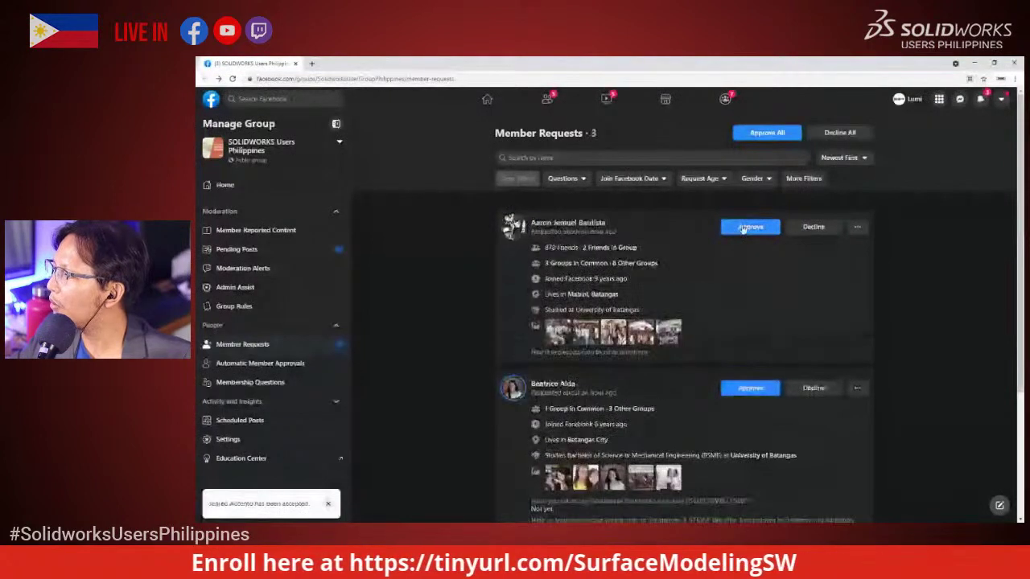
left_click(743, 229)
left_click(749, 227)
left_click(751, 228)
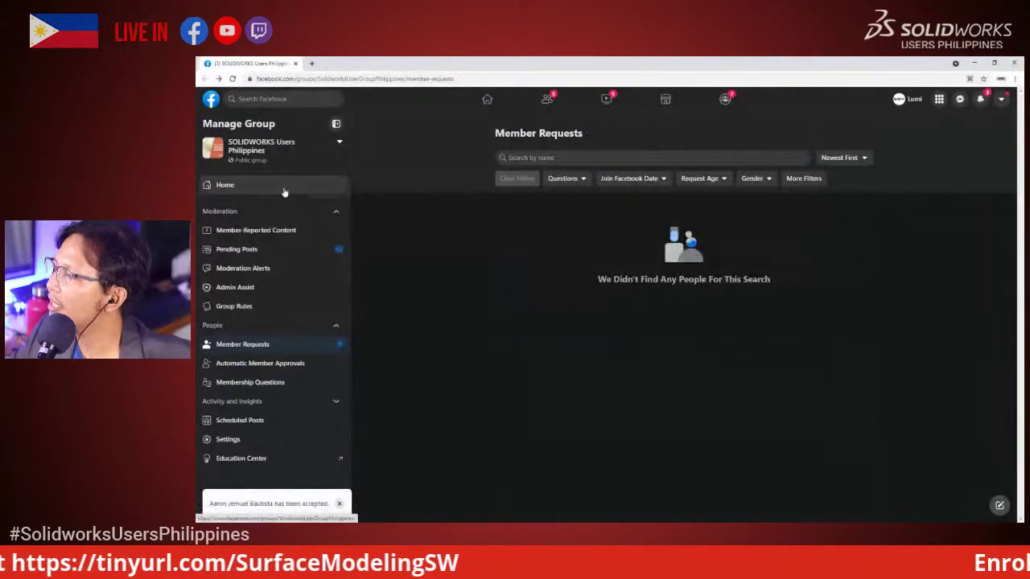
left_click(268, 193)
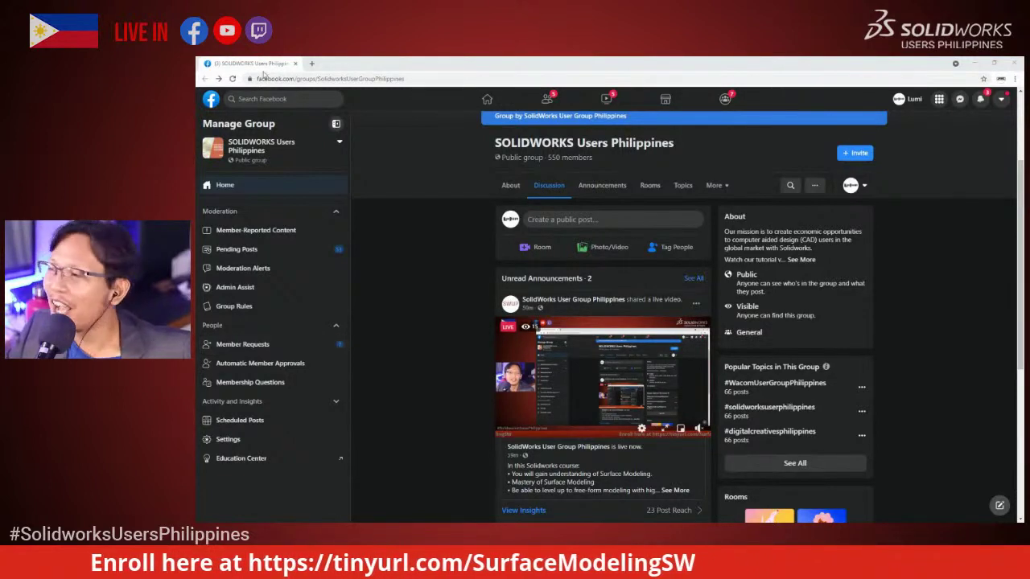
key("alt+Tab")
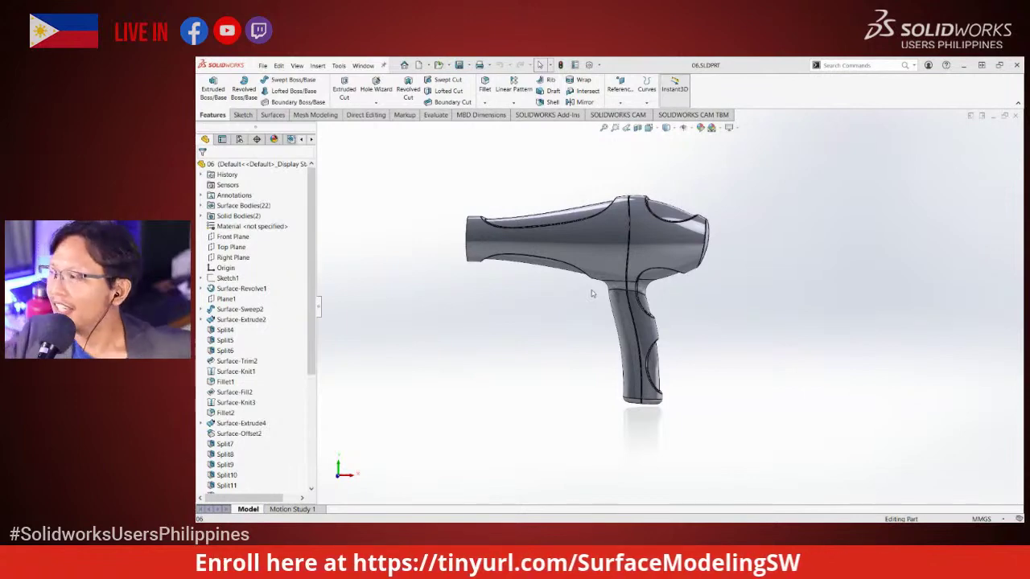
Step: Zoom and orbit the hair dryer to look into the nozzle and show its front face
scroll(505, 262, "down", 3)
middle_click_drag(505, 262, 521, 236)
scroll(537, 238, "up", 2)
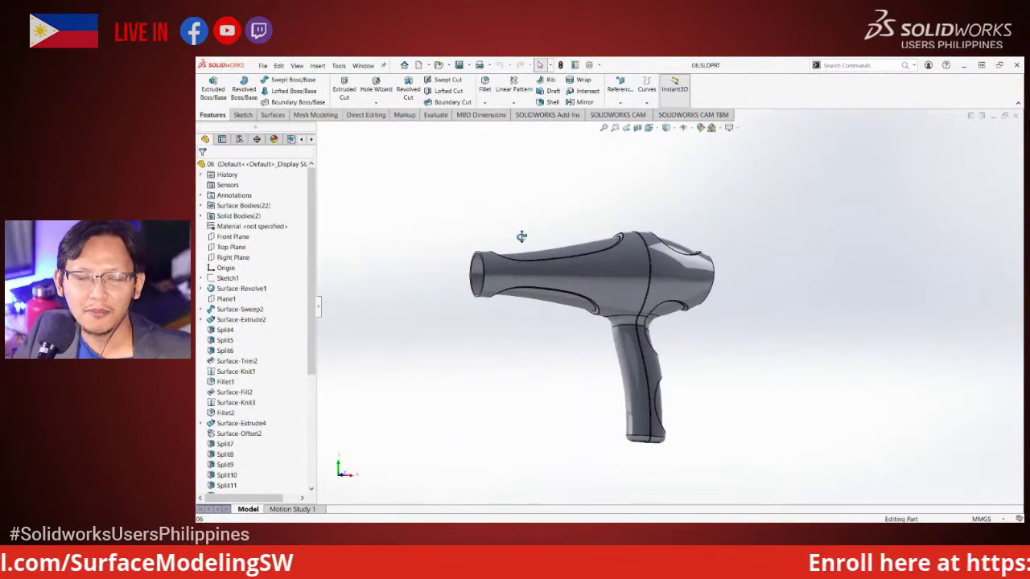
middle_click_drag(521, 236, 478, 194)
scroll(478, 194, "down", 2)
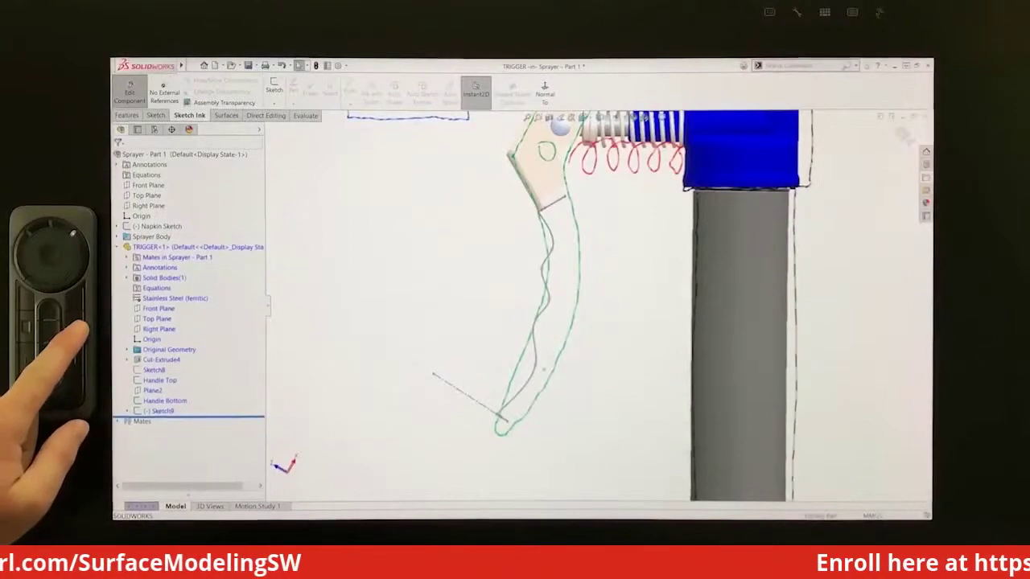
Step: Launch a loft feature for the sprayer trigger with the Ctrl+L shortcut
key("ctrl+l")
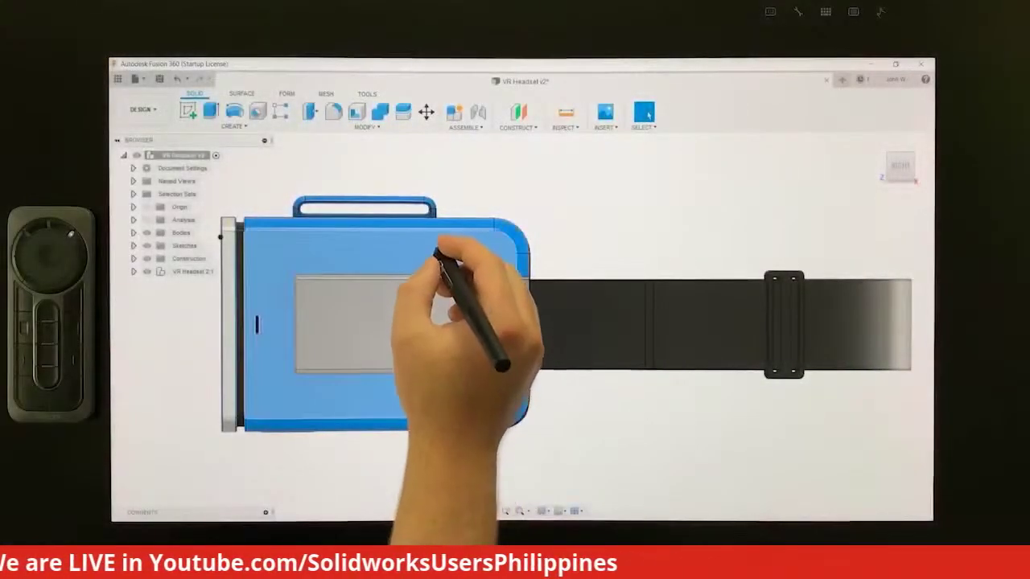
Step: Orbit the headset model into a perspective view showing its side
mouse_move(437, 265)
middle_mouse_down("shift")
mouse_move(437, 239)
mouse_move(453, 243)
mouse_move(455, 287)
mouse_move(481, 331)
mouse_move(535, 326)
mouse_move(494, 328)
mouse_move(497, 309)
mouse_move(552, 333)
mouse_move(593, 303)
mouse_move(625, 306)
mouse_move(578, 299)
mouse_move(519, 340)
mouse_move(488, 322)
mouse_move(456, 274)
middle_mouse_up("shift")
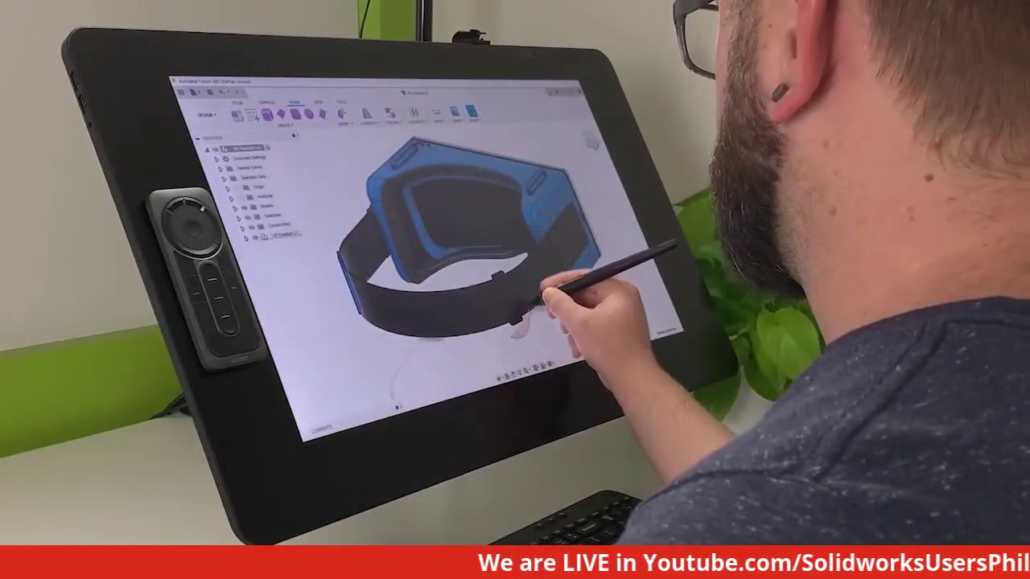
Step: Slide the strap buckle along the goggle strap, then orbit and zoom into the frame's interior
left_click(519, 325)
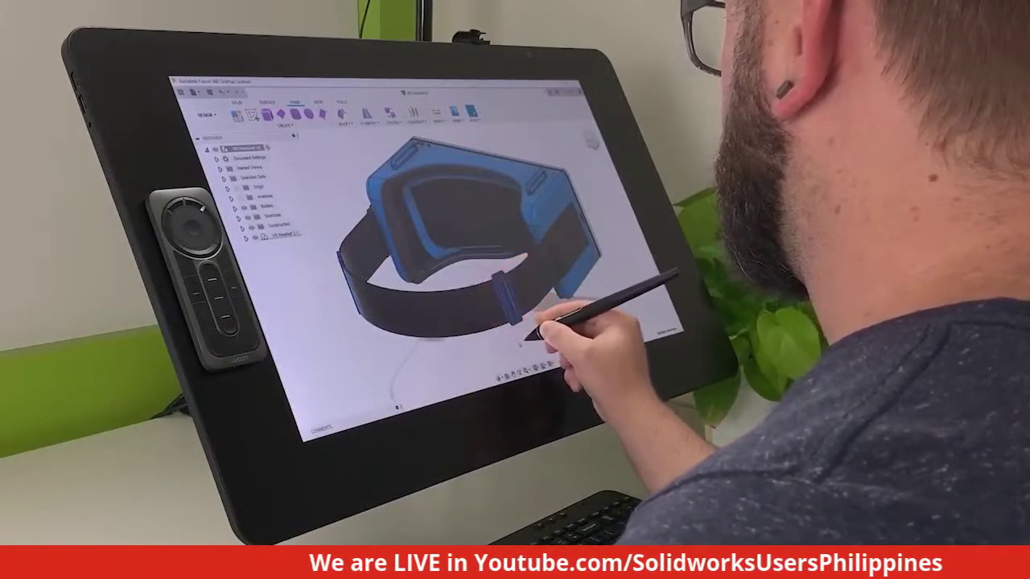
left_click_drag(453, 349, 459, 310)
middle_click_drag(463, 308, 501, 232, "shift")
scroll(494, 266, "up", 5)
middle_click_drag(498, 268, 529, 298, "shift")
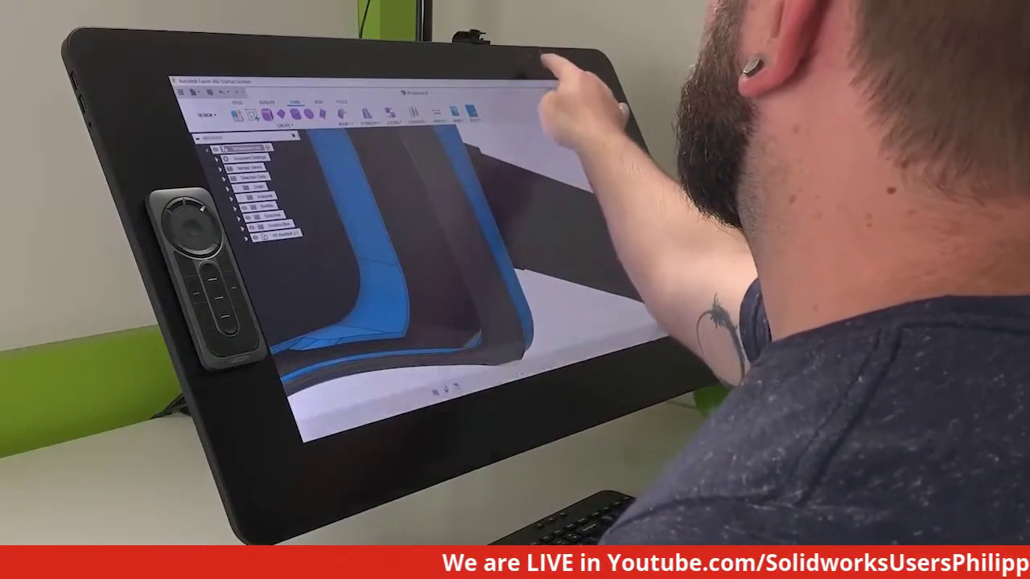
left_click(555, 66)
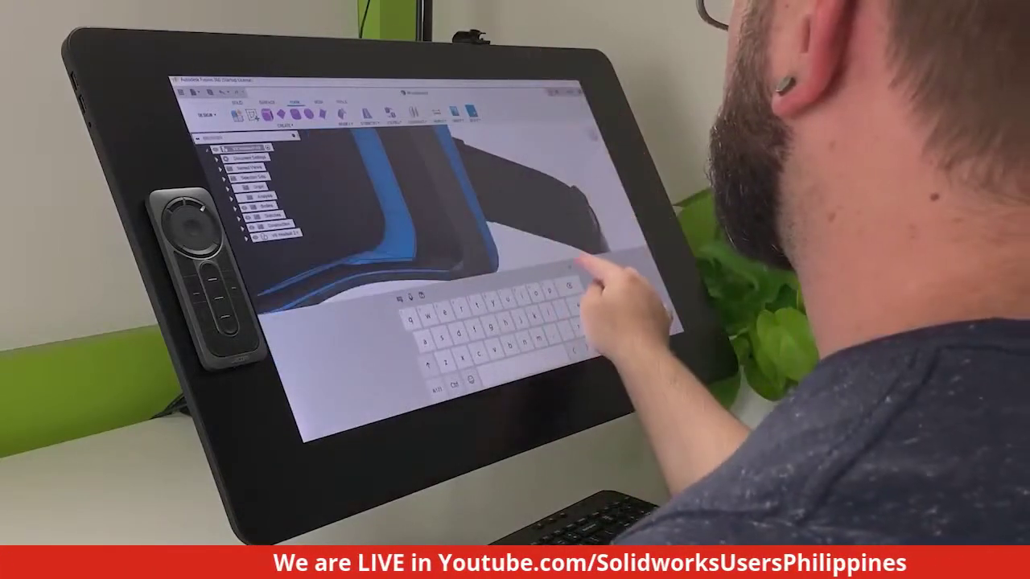
left_click(573, 284)
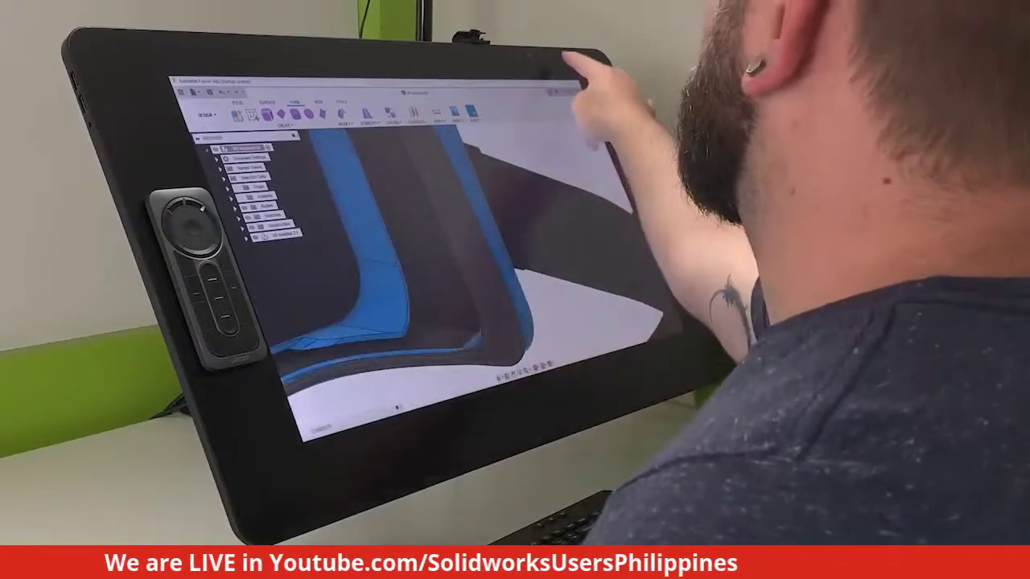
left_click(565, 60)
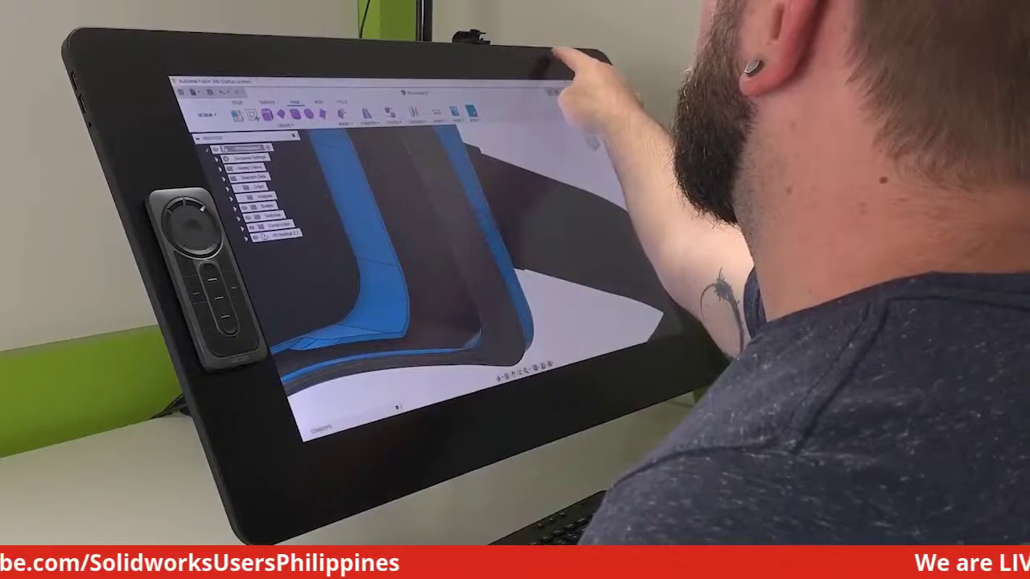
left_click(565, 59)
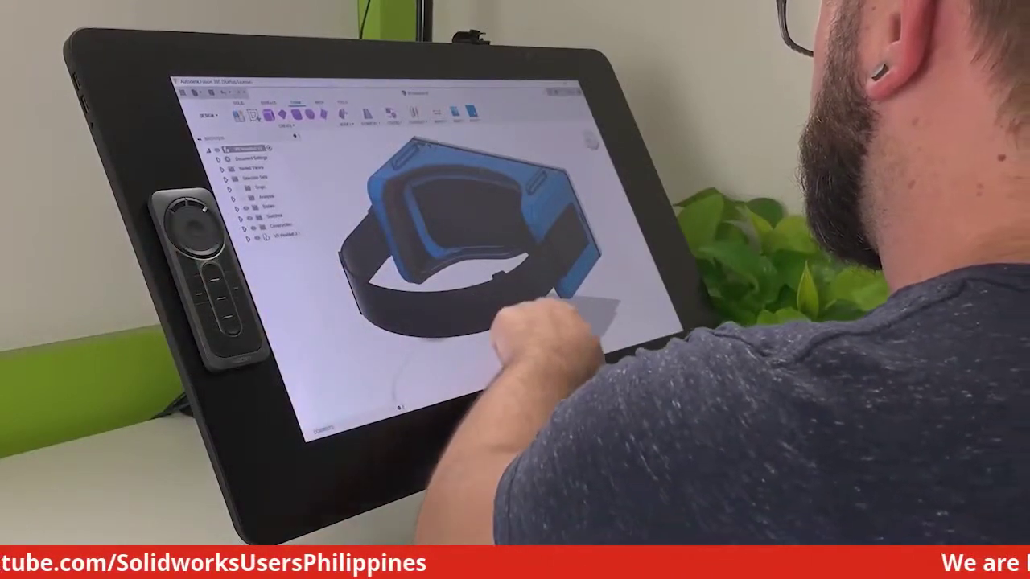
Step: Select the strap buckle on the goggle model
left_click(506, 296)
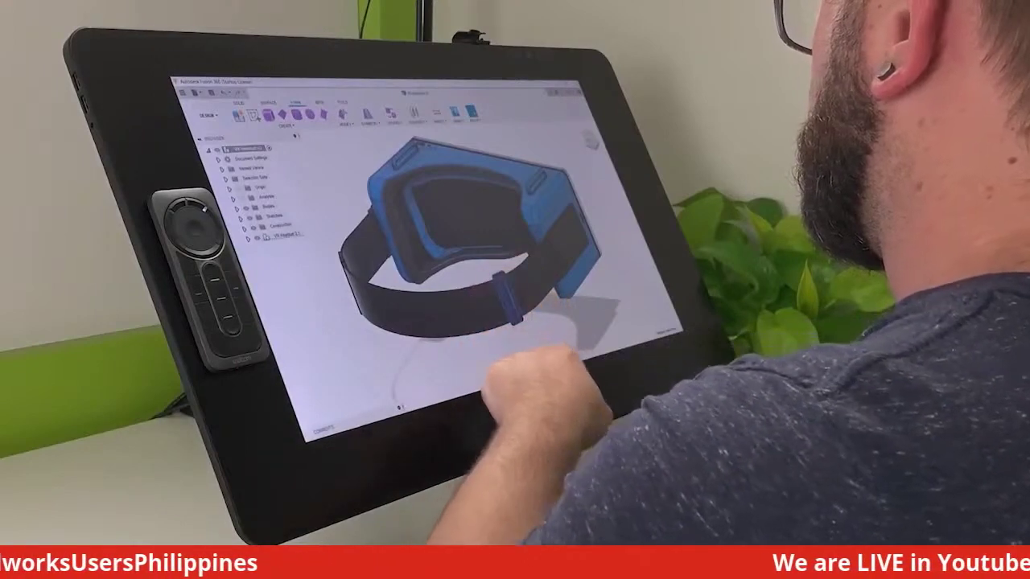